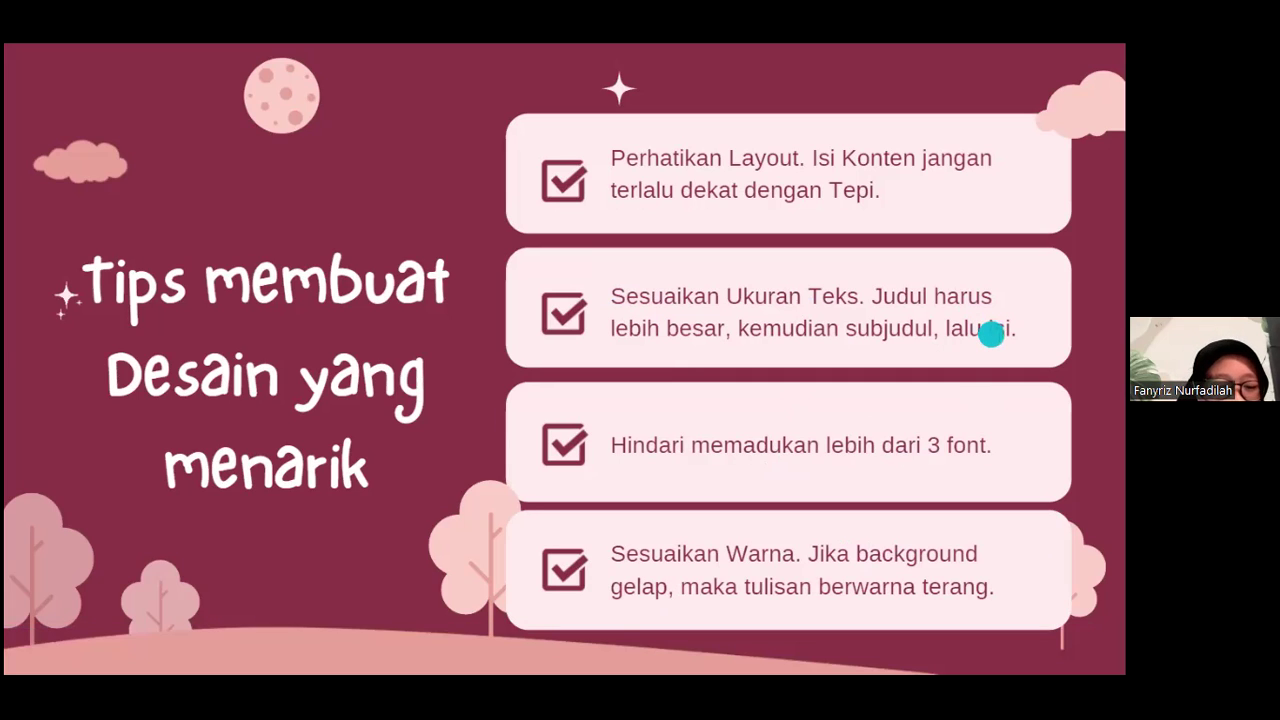
Step: Advance past the 'Tips Membuat Microblog' slide to the 'Thank you for your attention!' slide, then leave full screen
key(Right)
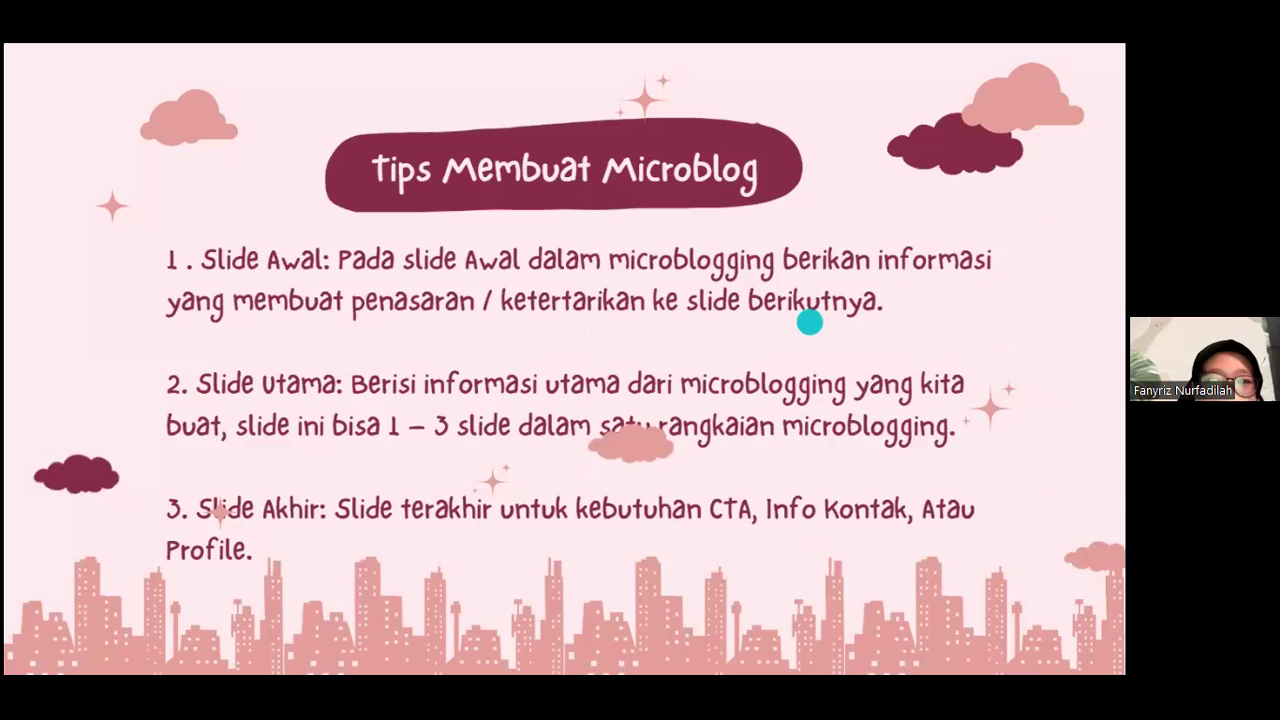
key(Right)
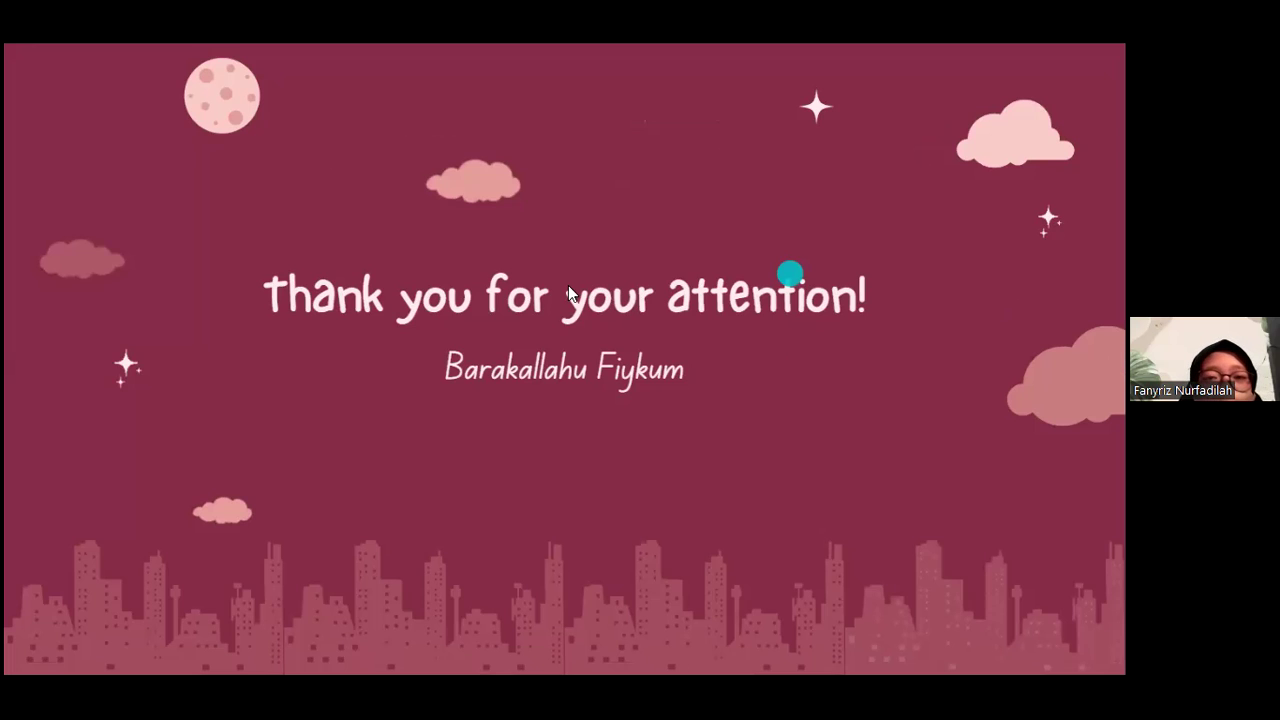
key(Escape)
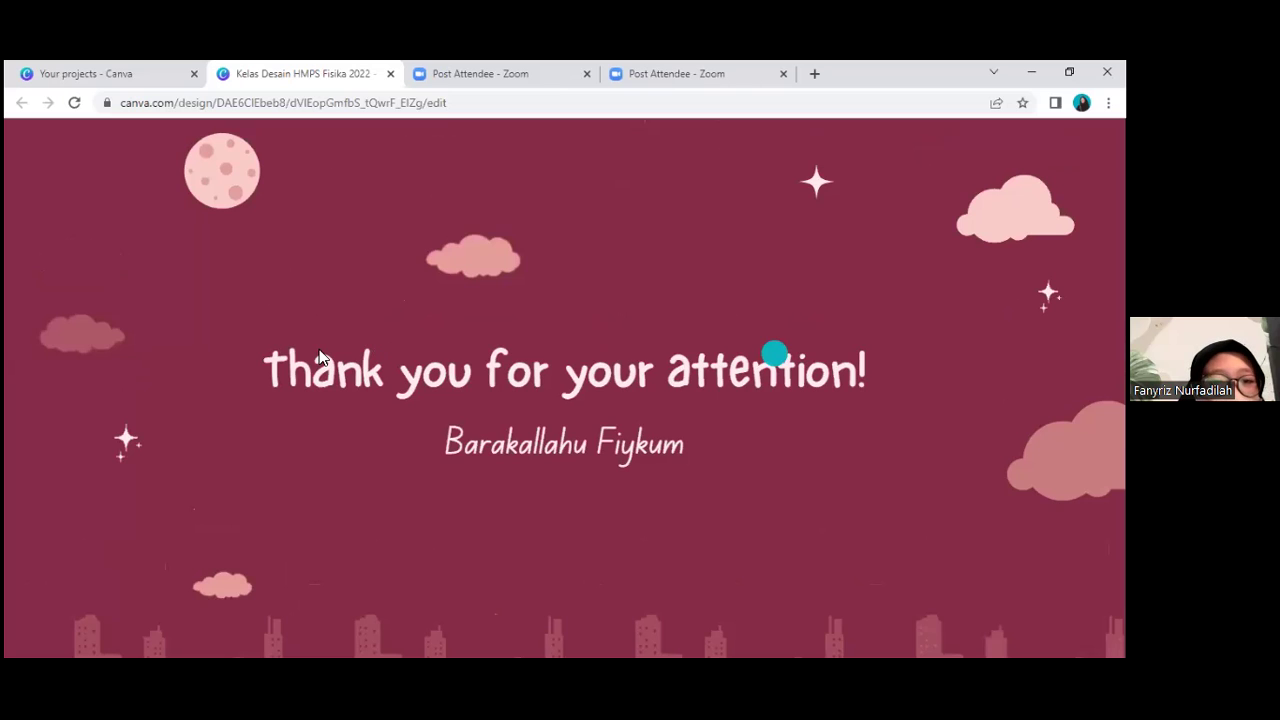
Step: Return to the editor, select page 1, then switch to the Your projects tab and Canva Home
key(Escape)
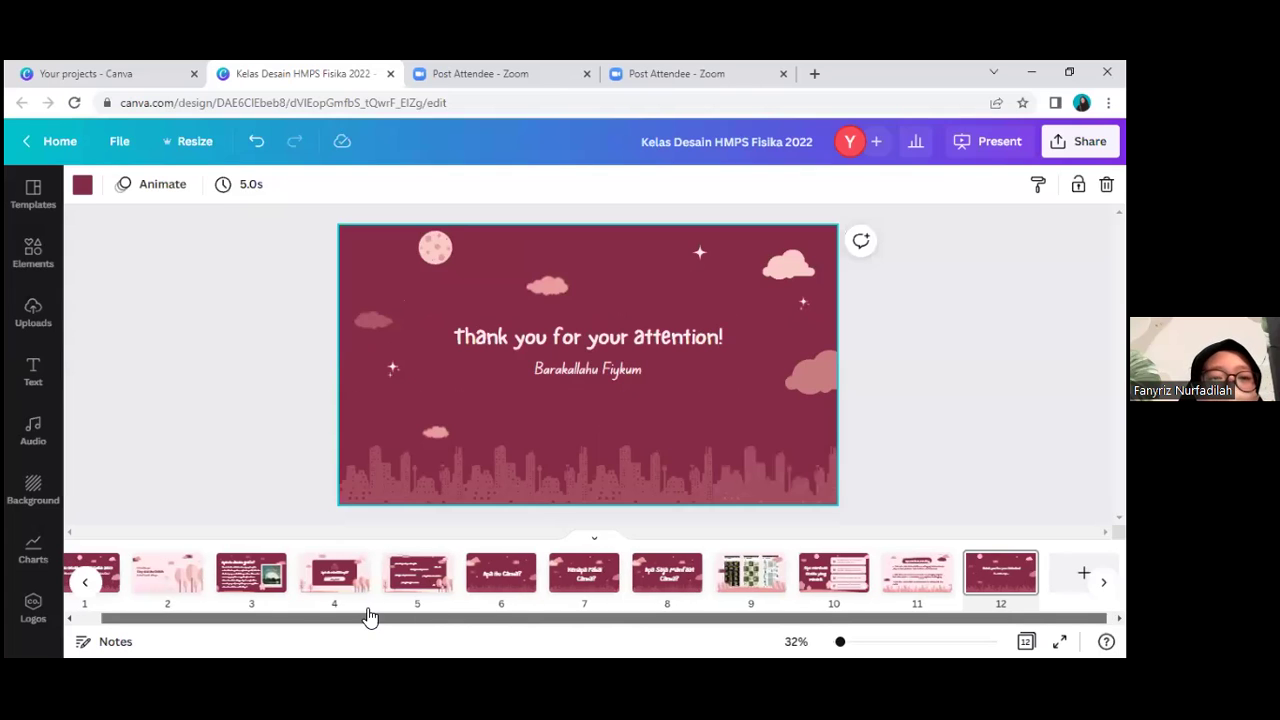
scroll(368, 614, left, 1)
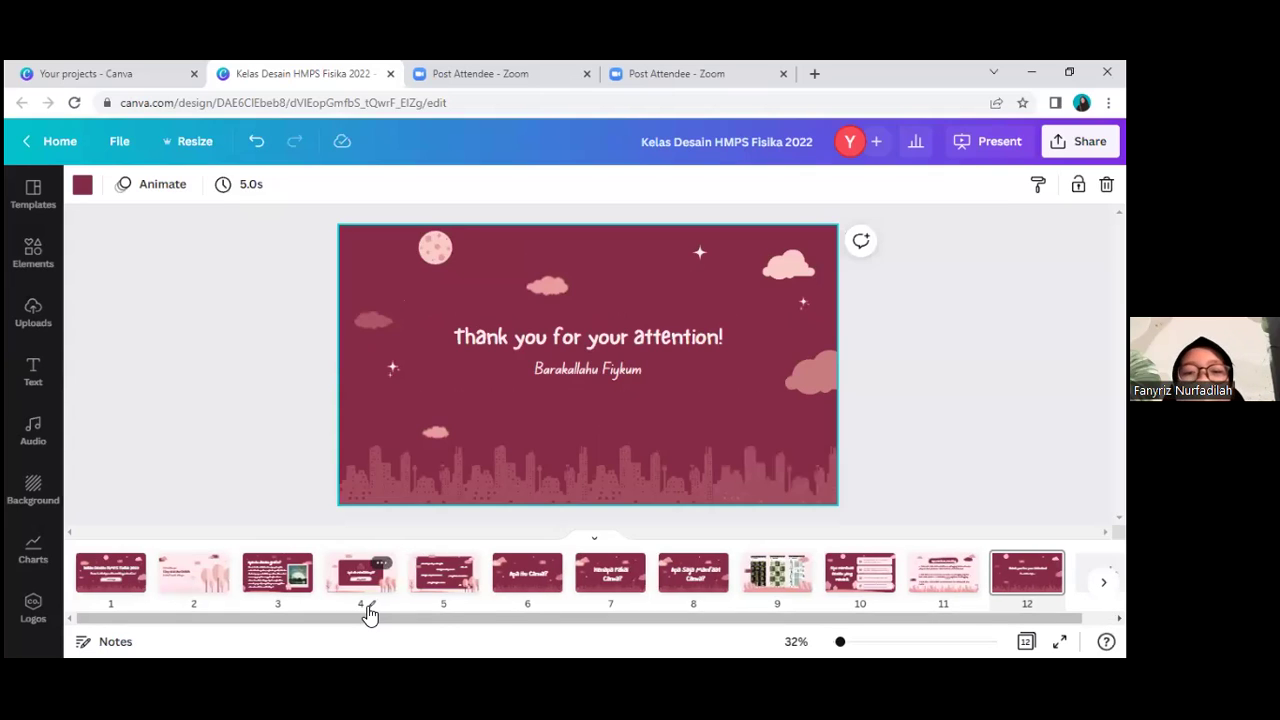
click(112, 578)
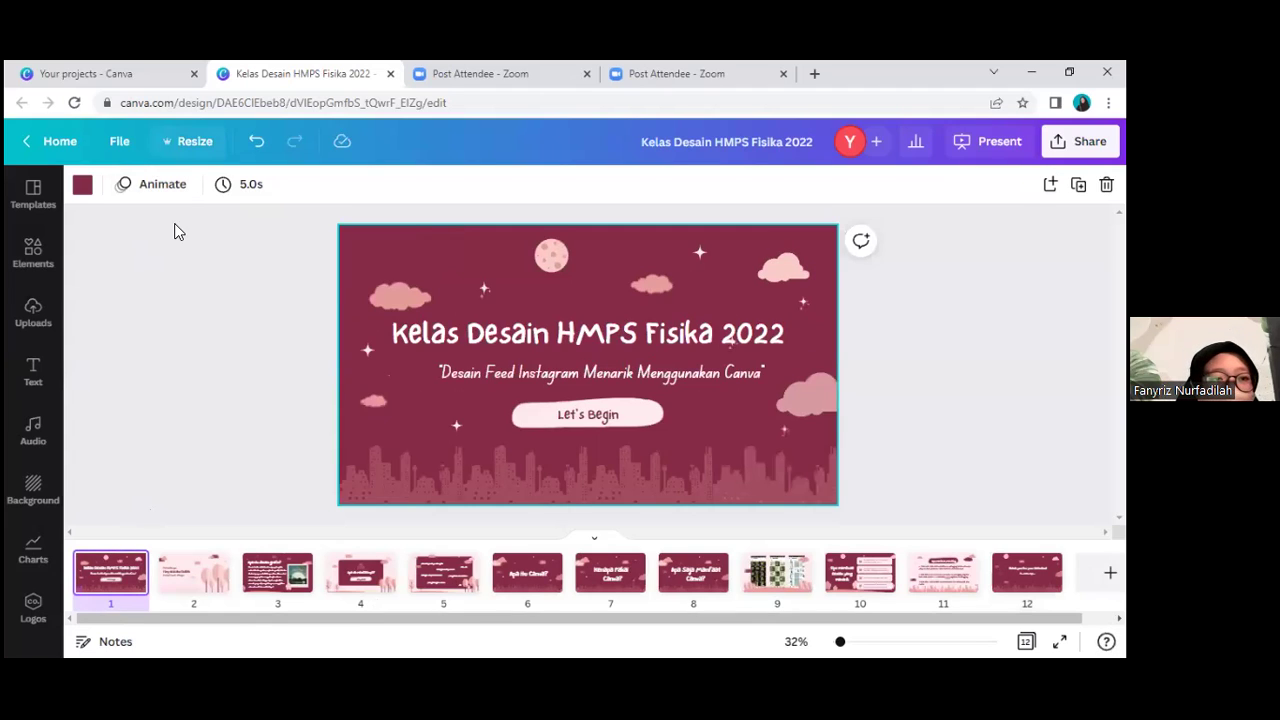
click(92, 77)
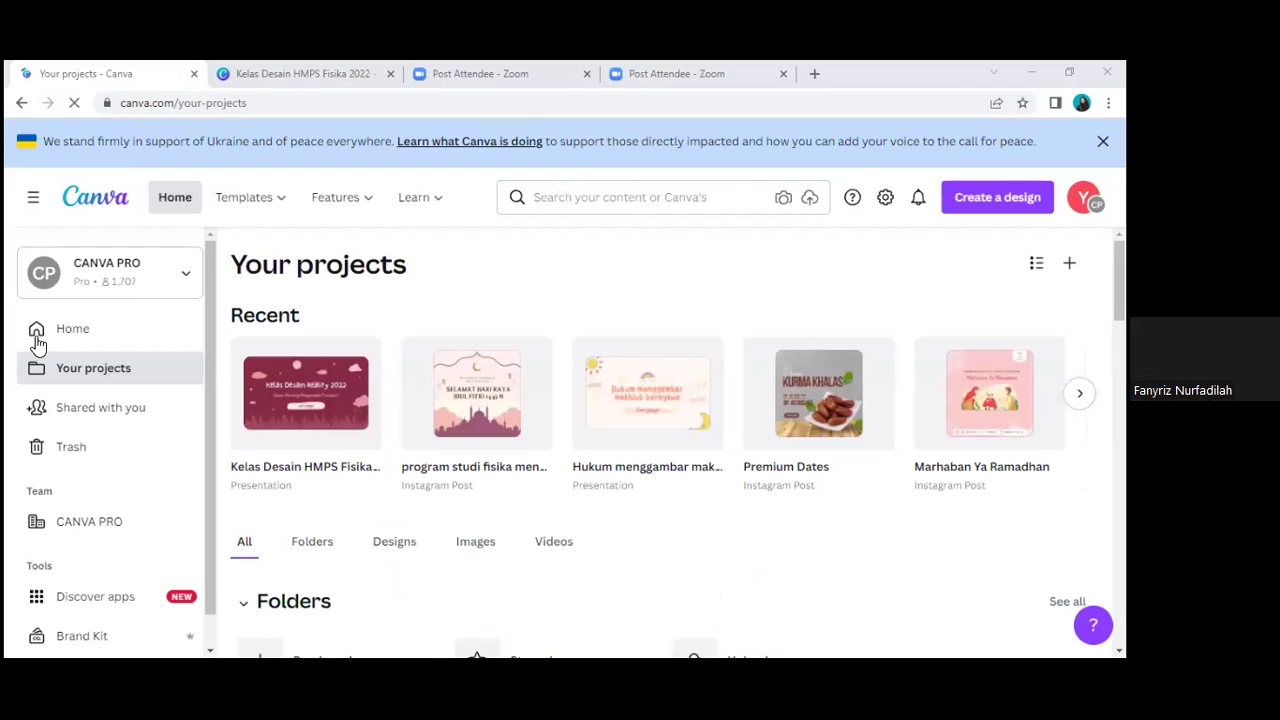
click(89, 339)
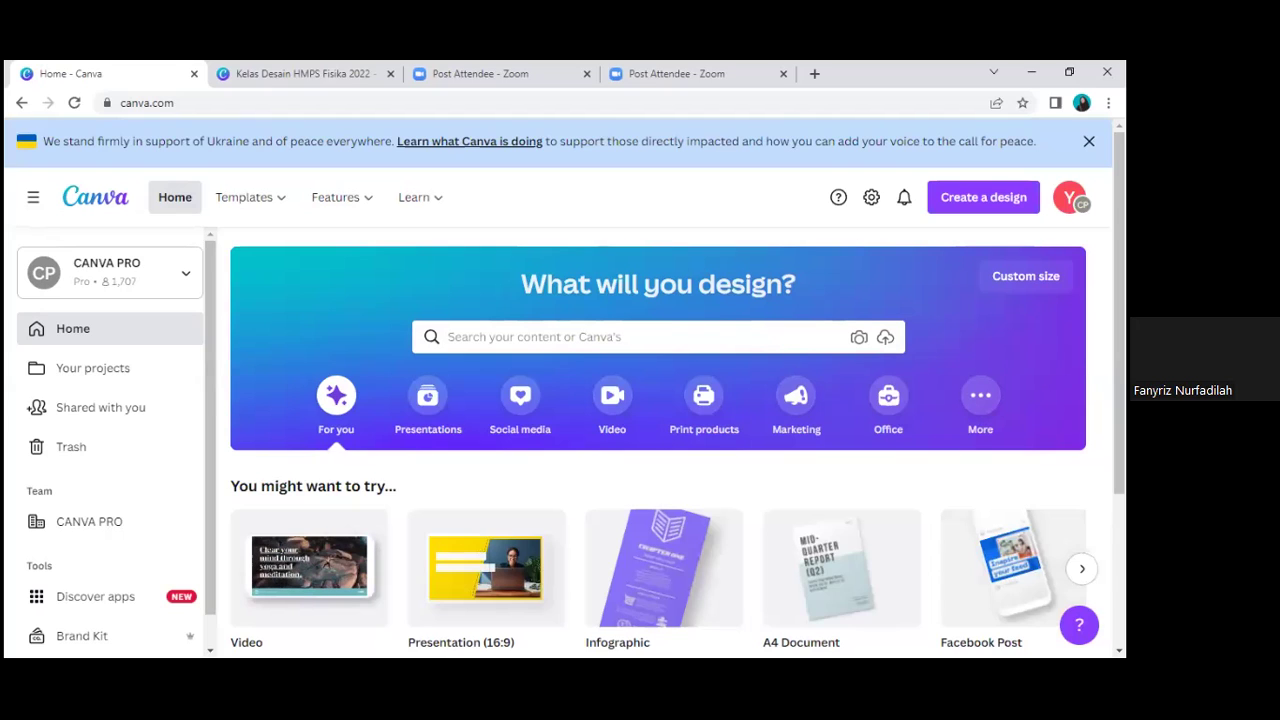
Step: Expand 'More' design types and browse formats like Video, Presentation (16:9) and Infographic
click(980, 395)
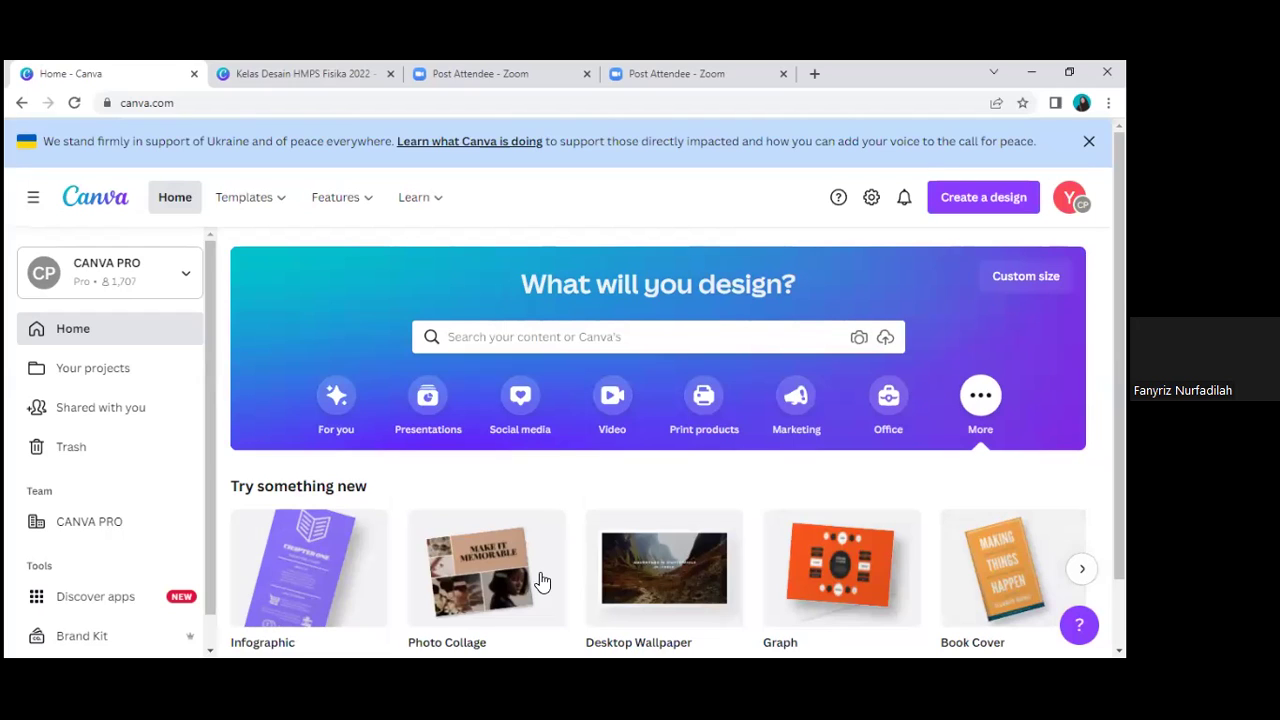
scroll(551, 491, down, 1)
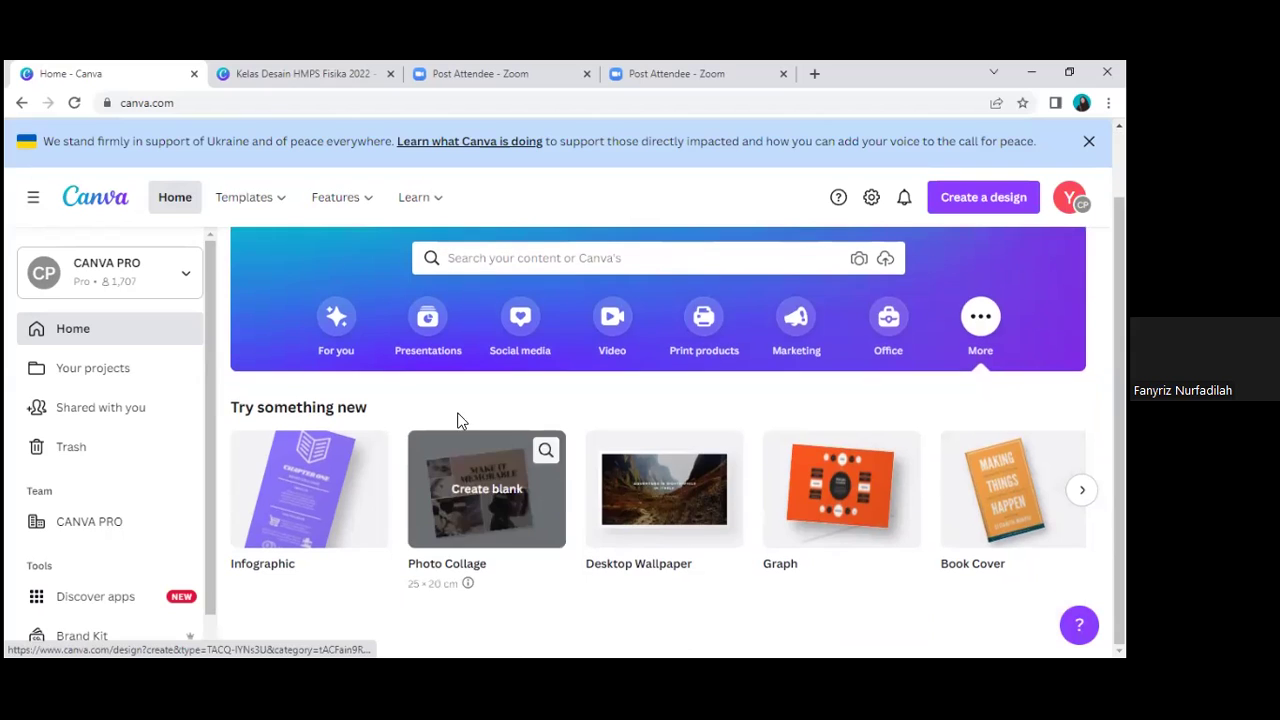
scroll(486, 487, up, 1)
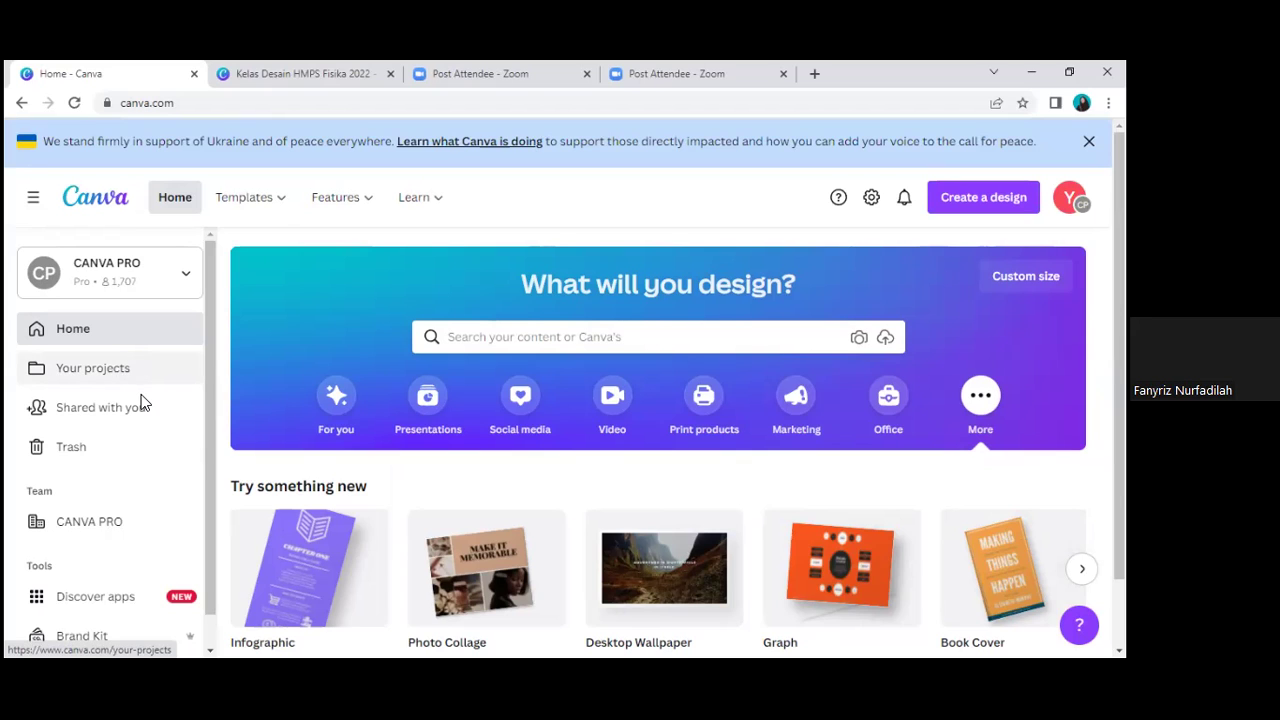
scroll(609, 499, down, 1)
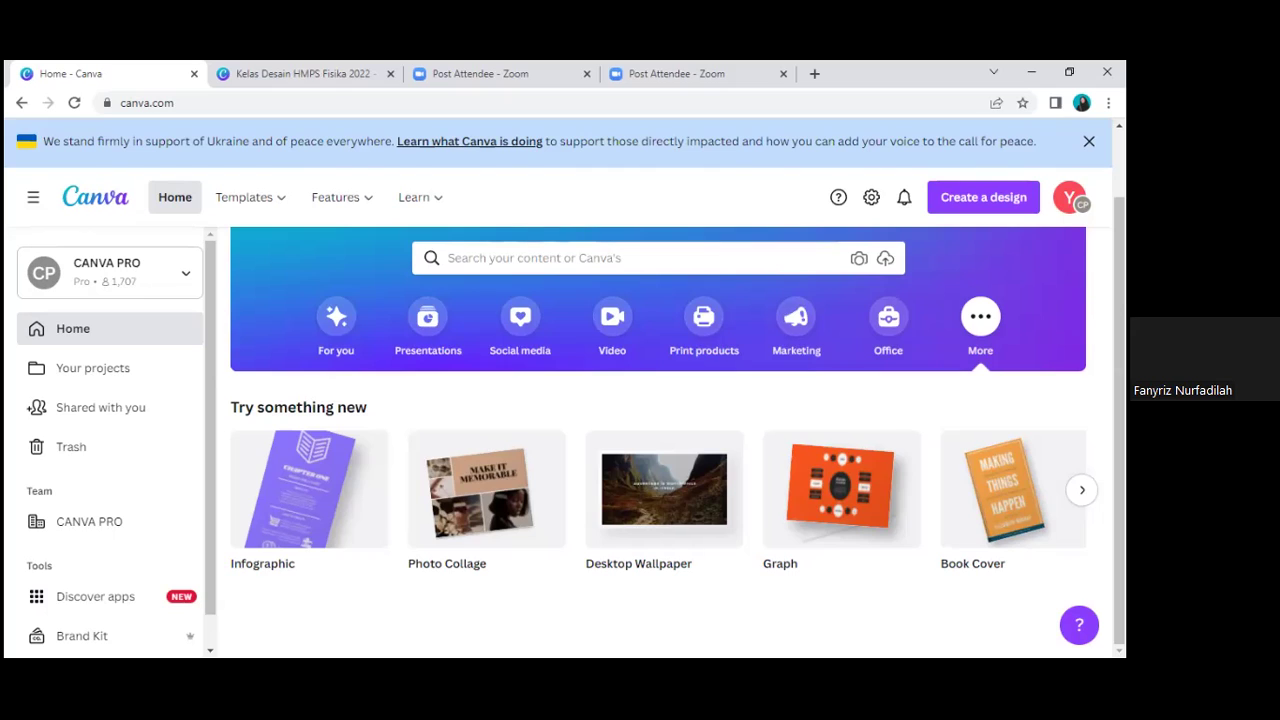
scroll(658, 440, up, 1)
scroll(658, 440, down, 1)
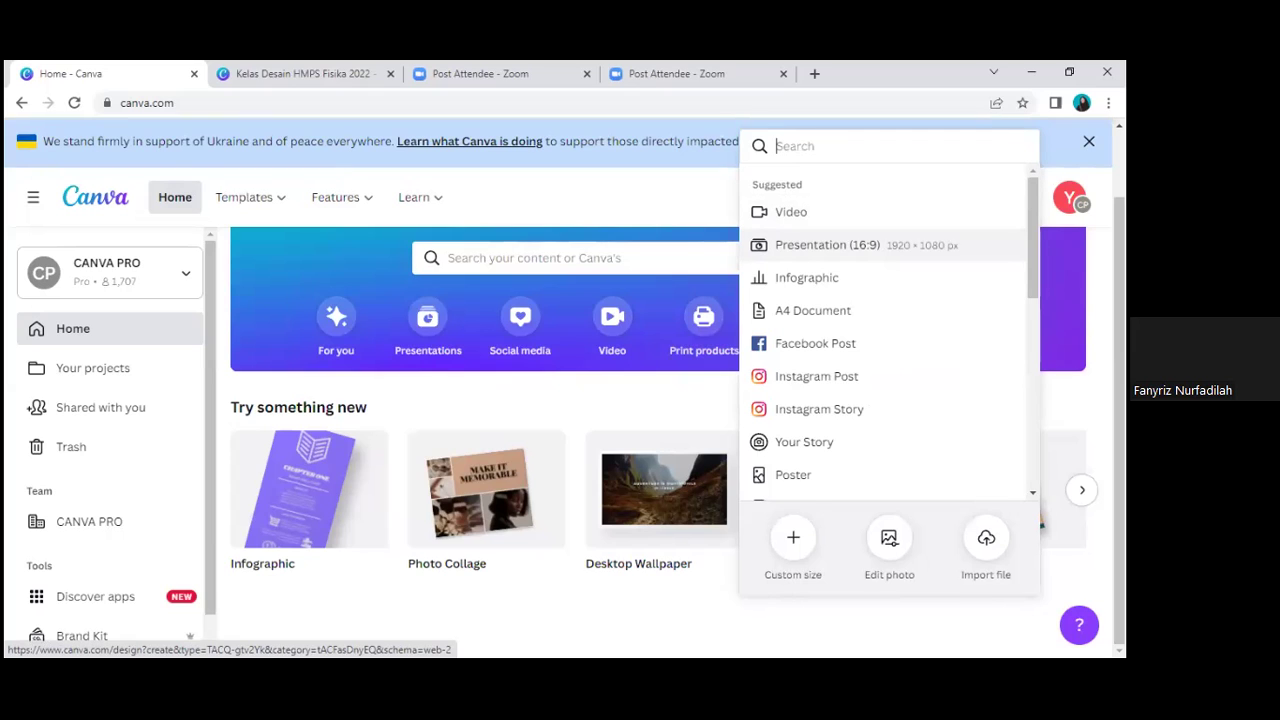
Step: Create a new 1080 × 1080 px Instagram Post design and switch to its tab
scroll(885, 330, down, 5)
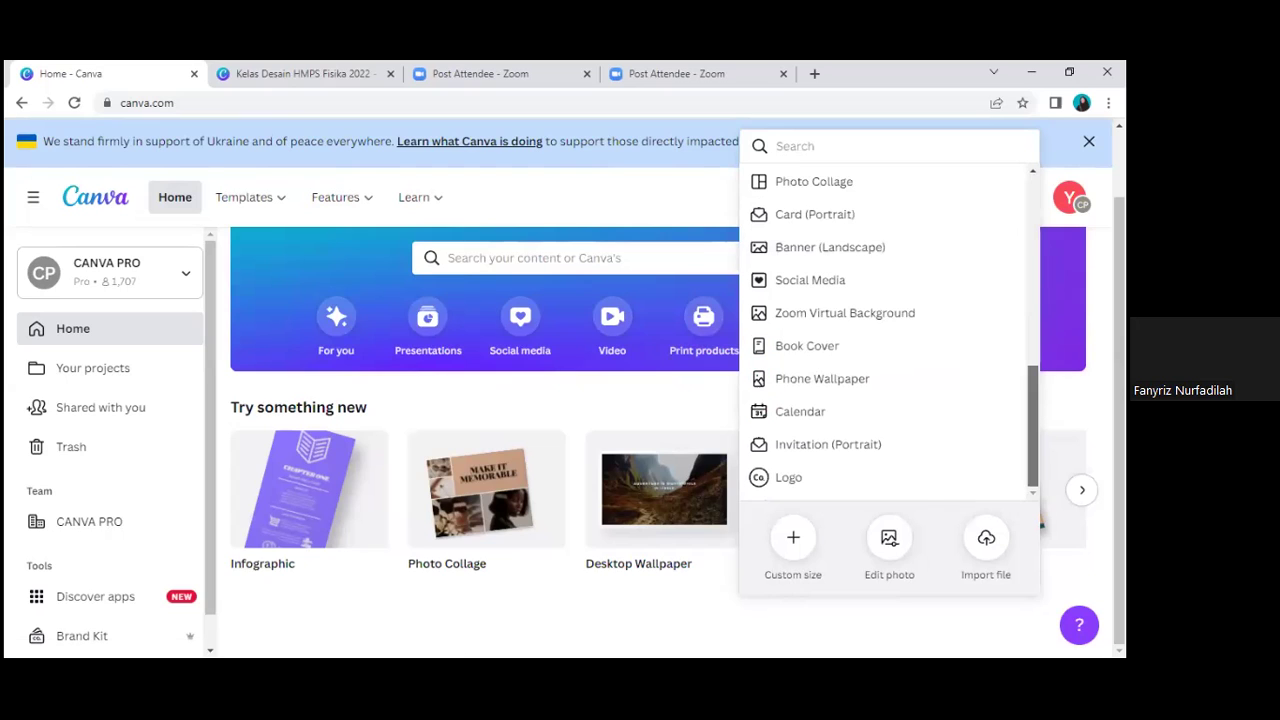
scroll(885, 330, up, 5)
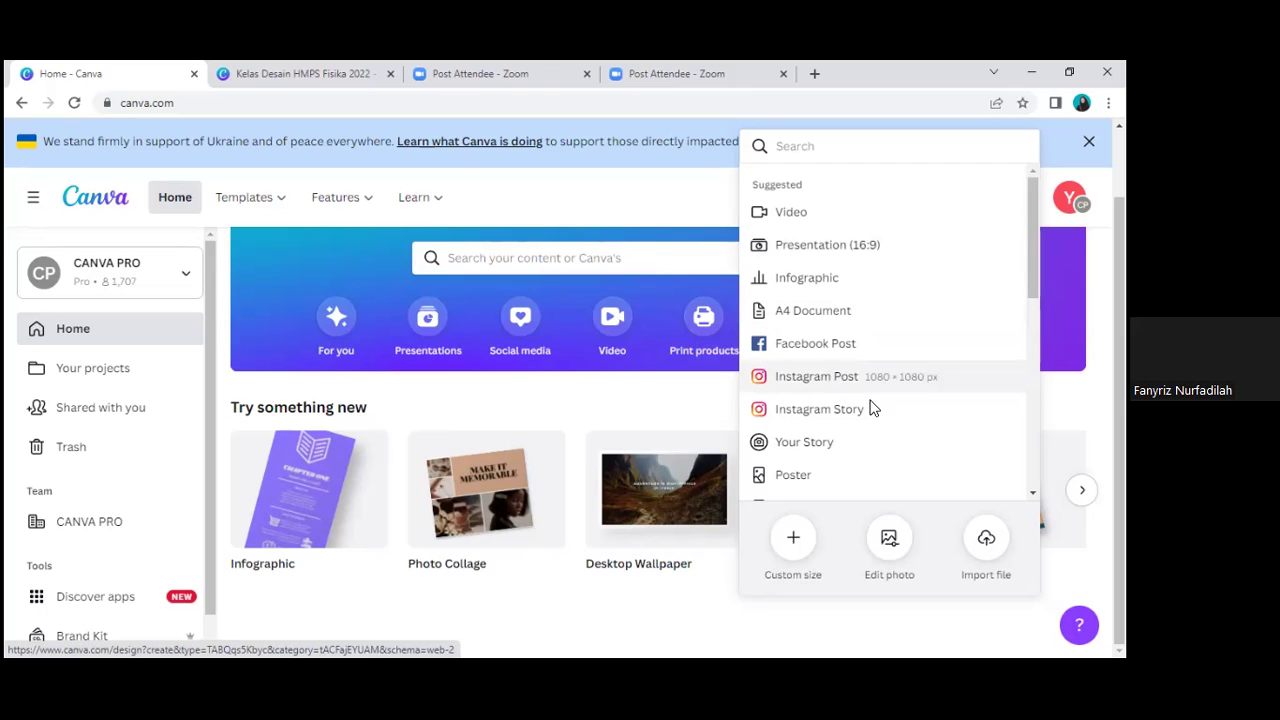
click(862, 366)
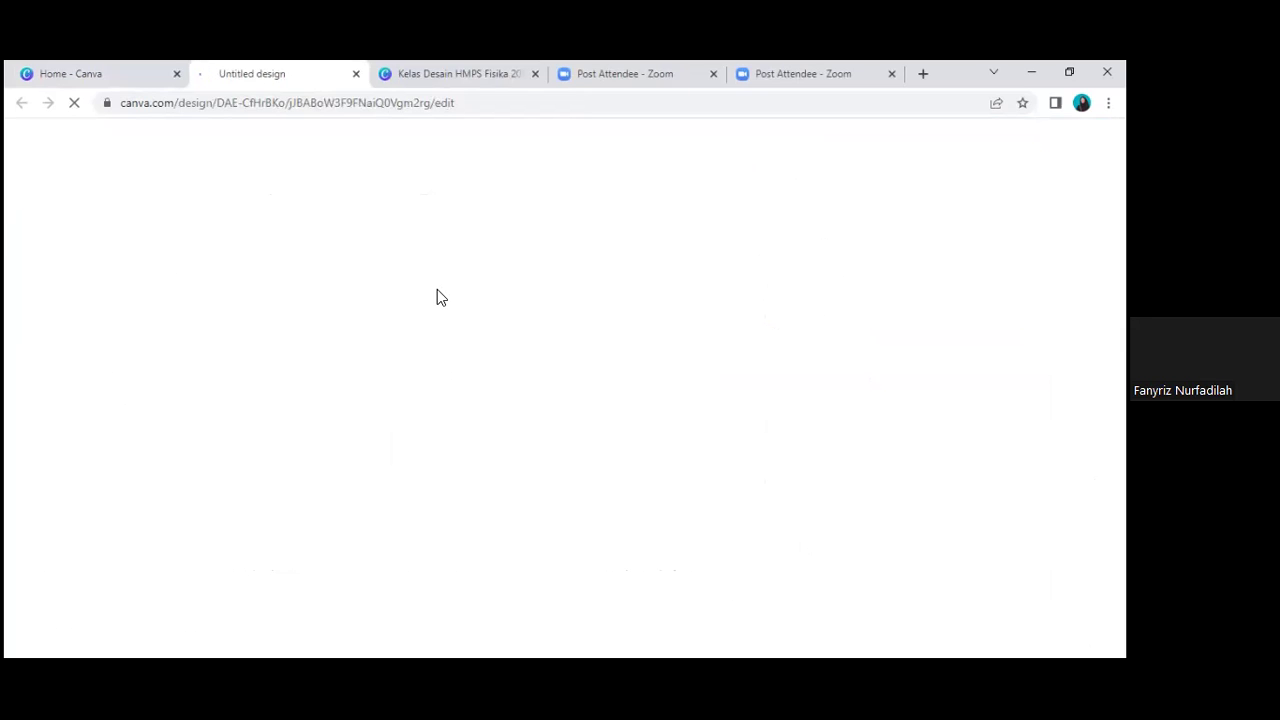
click(31, 64)
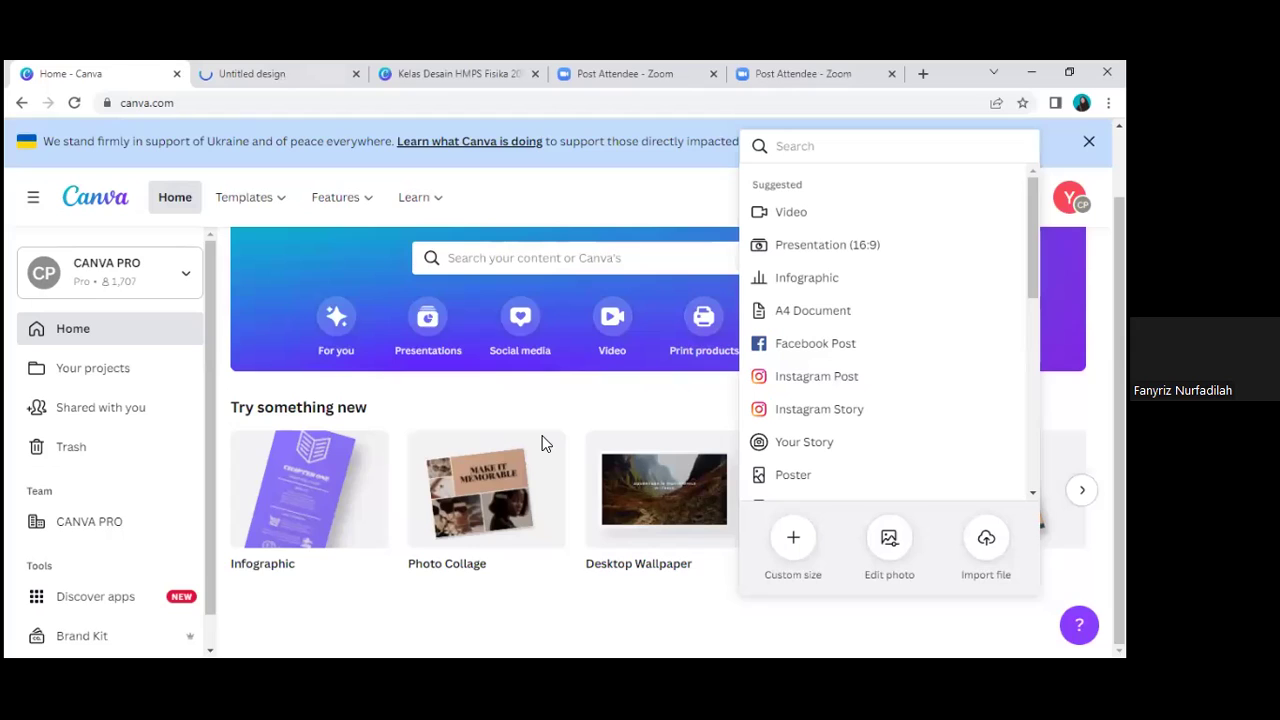
key(ctrl+Tab)
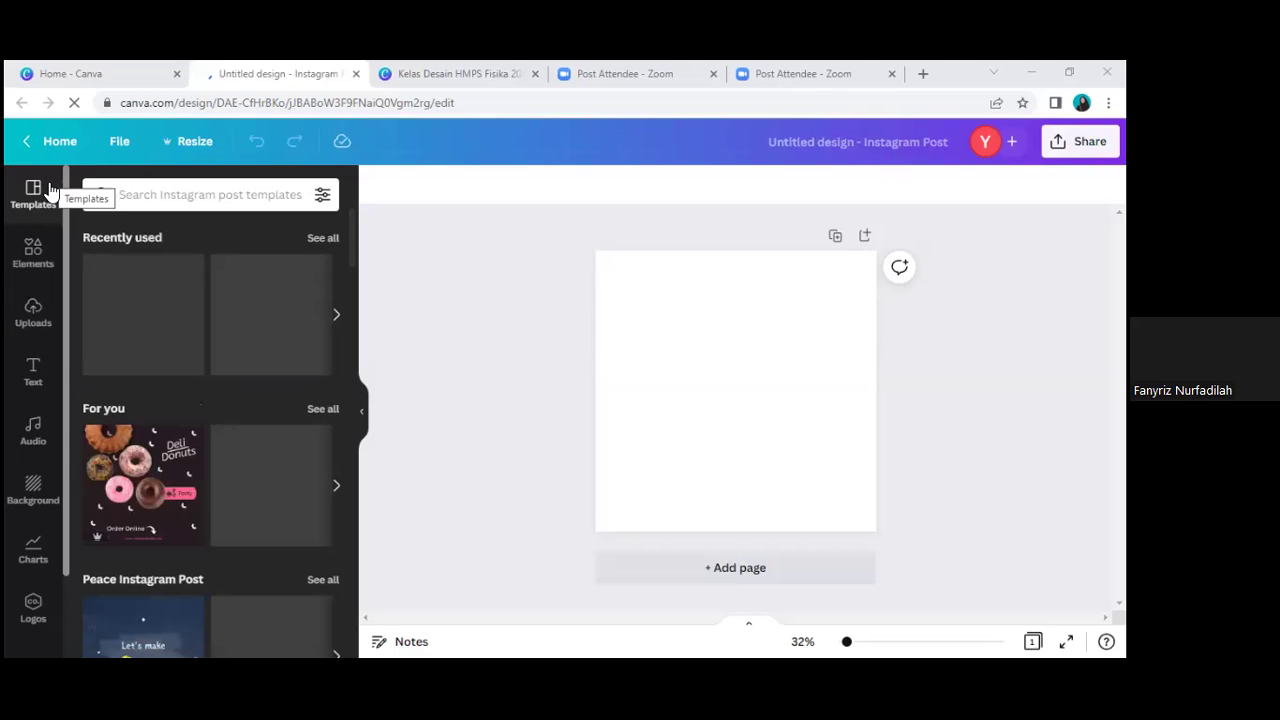
Step: Show the Elements library beside the blank Instagram post
click(57, 265)
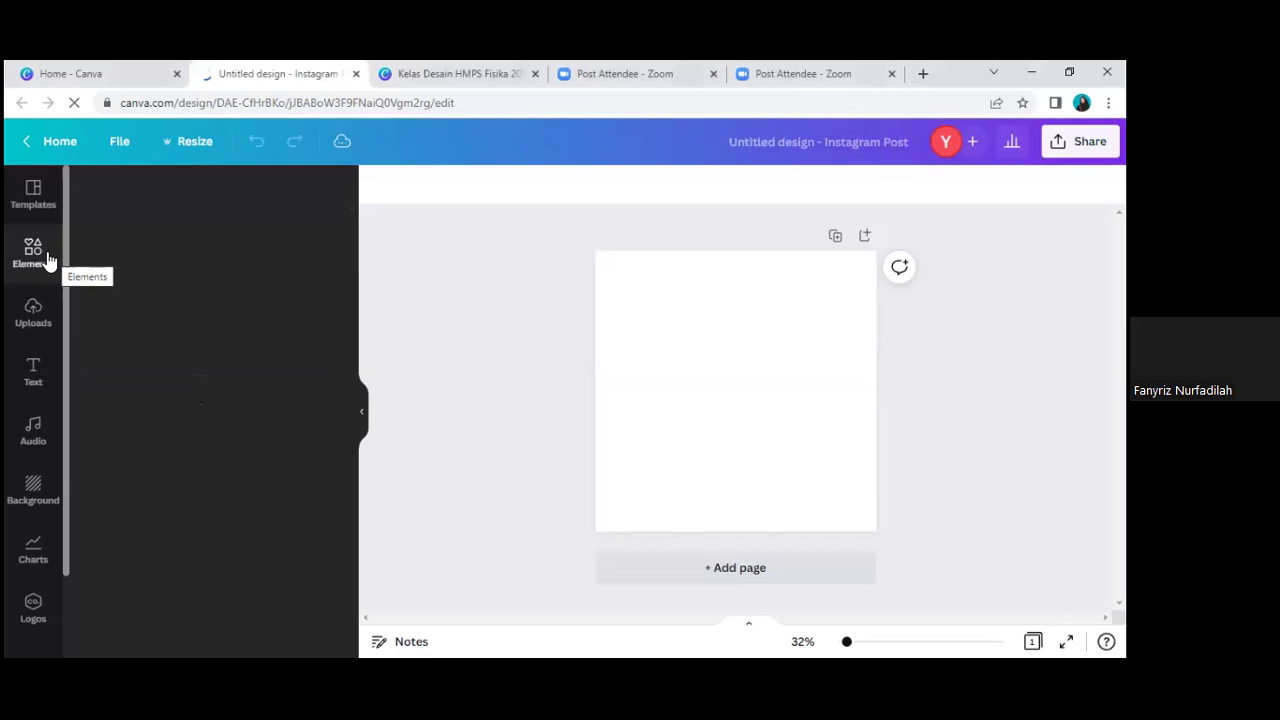
Step: Show the Uploads library and begin uploading a photo from the computer
click(41, 318)
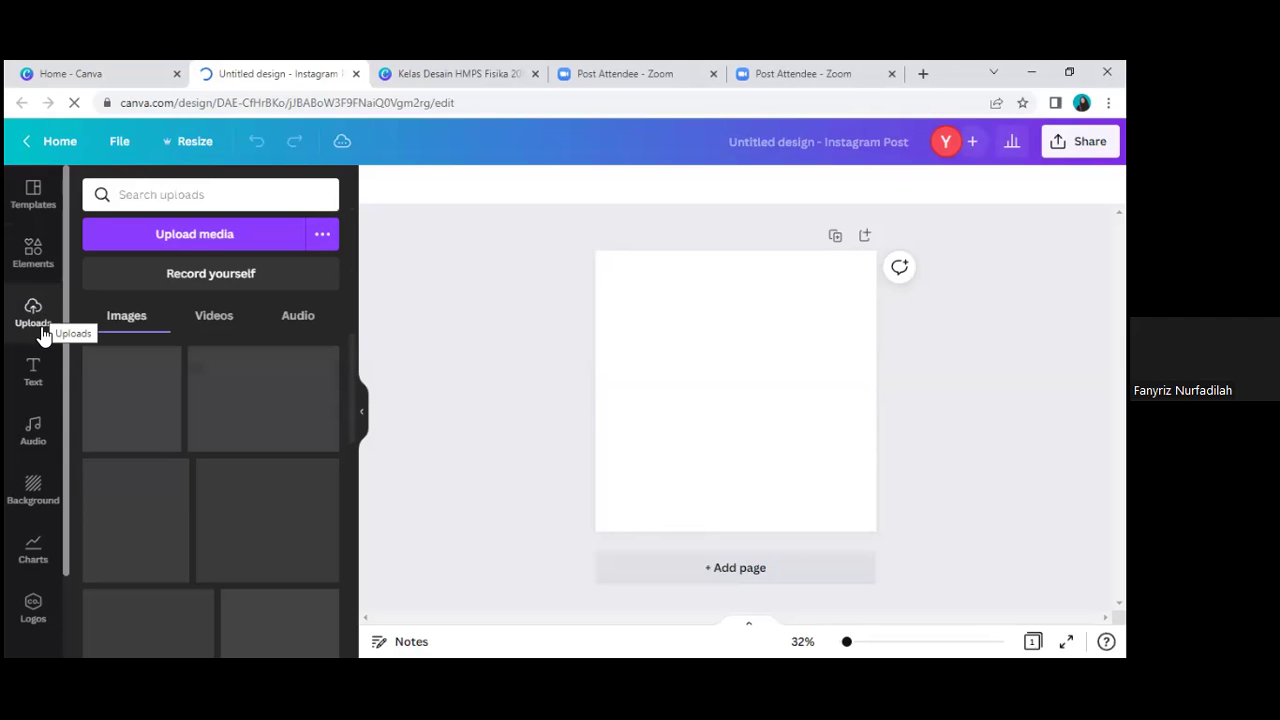
click(223, 238)
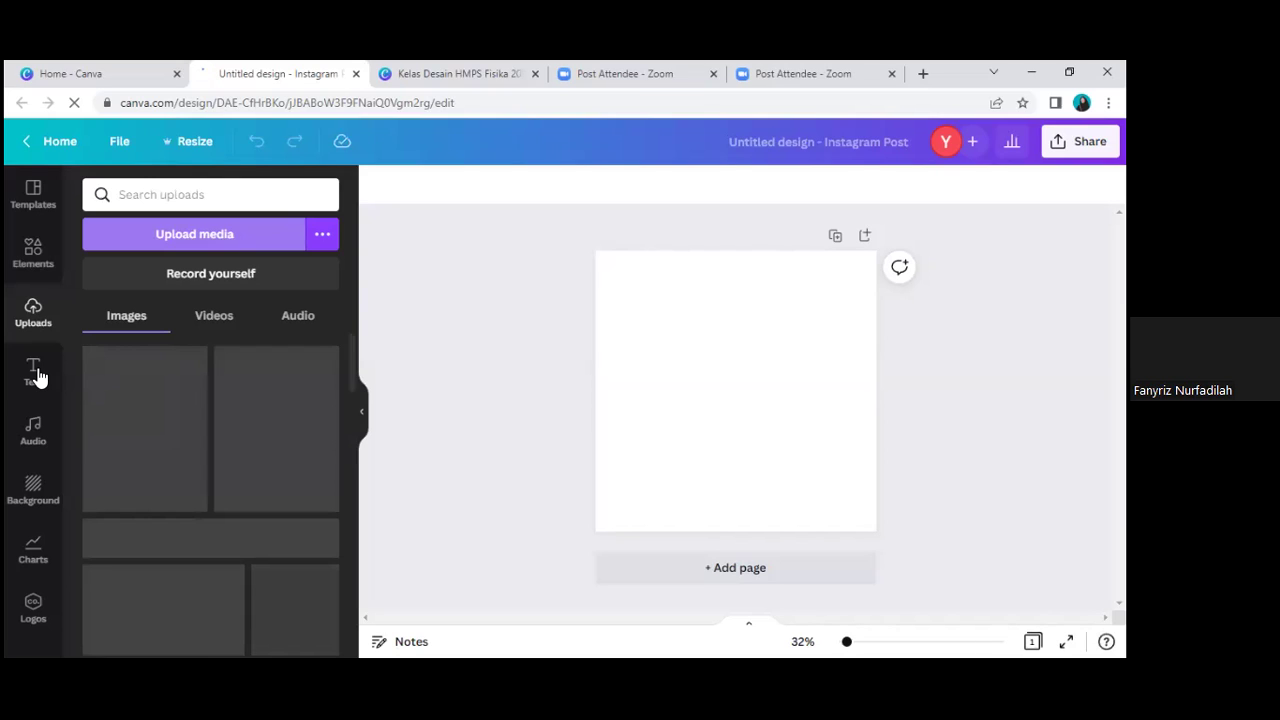
Step: Show the Text panel and browse its heading, subheading, body text and font combinations
click(36, 372)
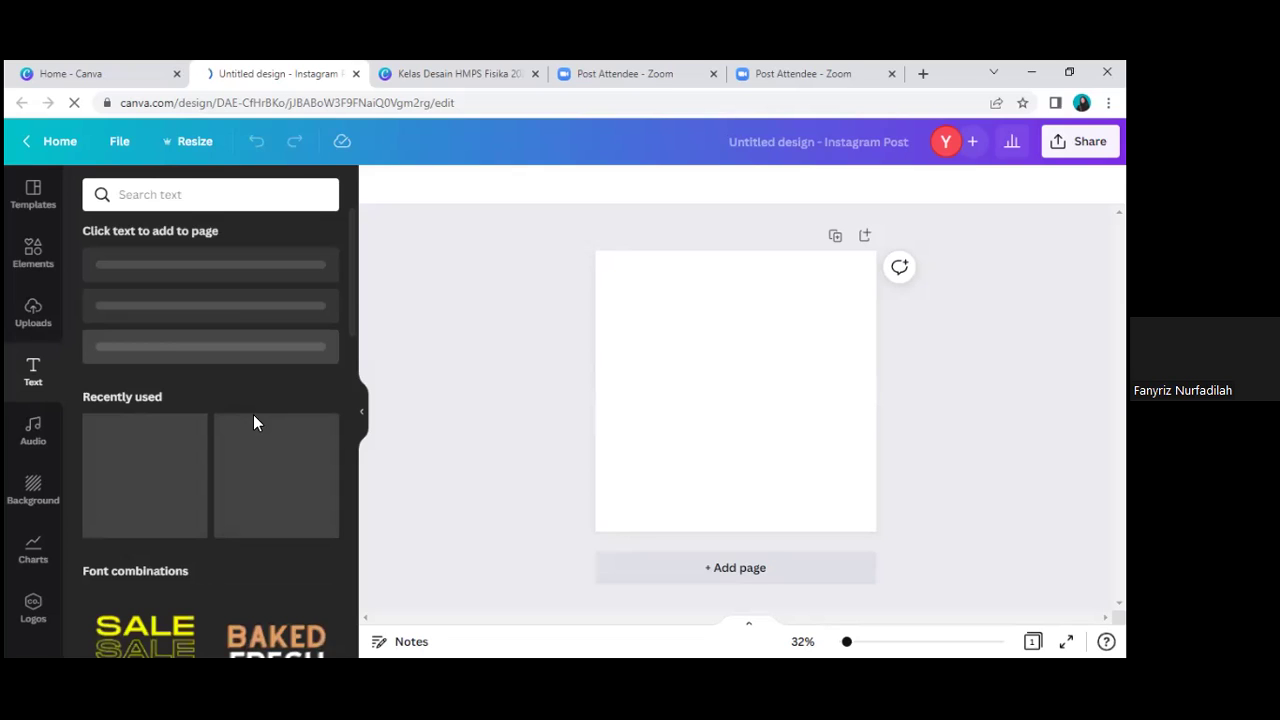
scroll(253, 423, down, 4)
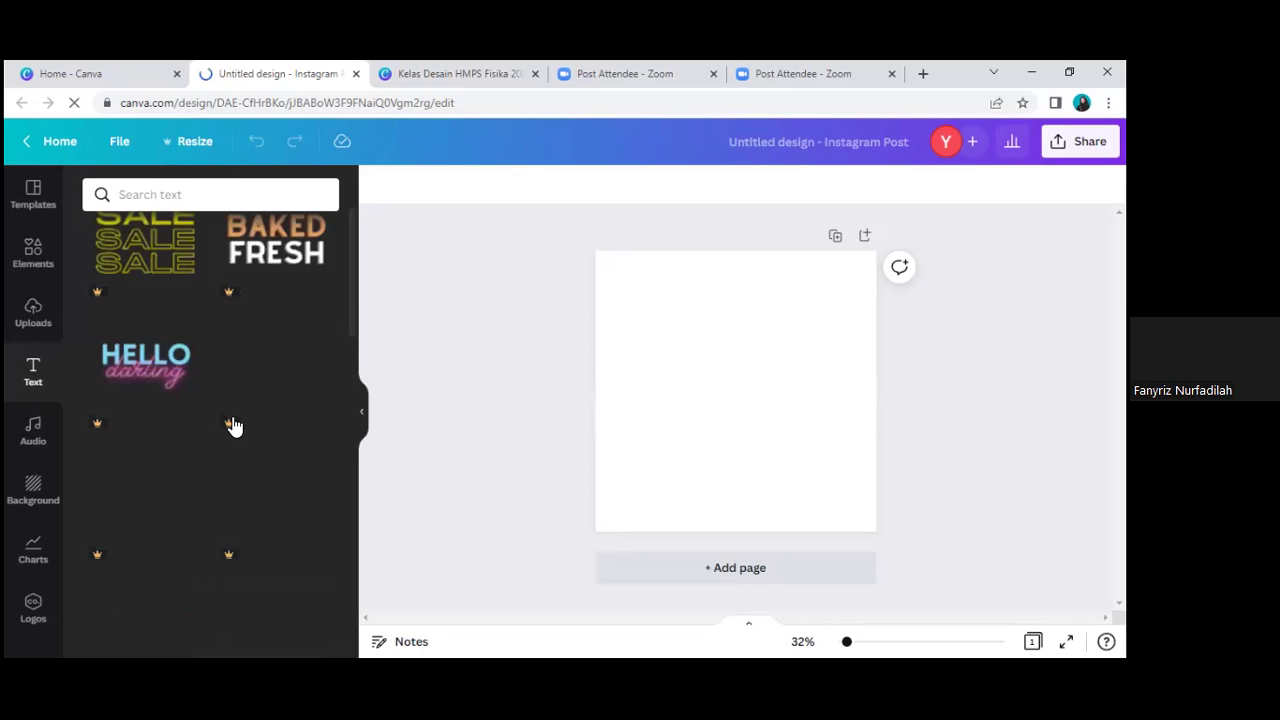
scroll(103, 556, up, 2)
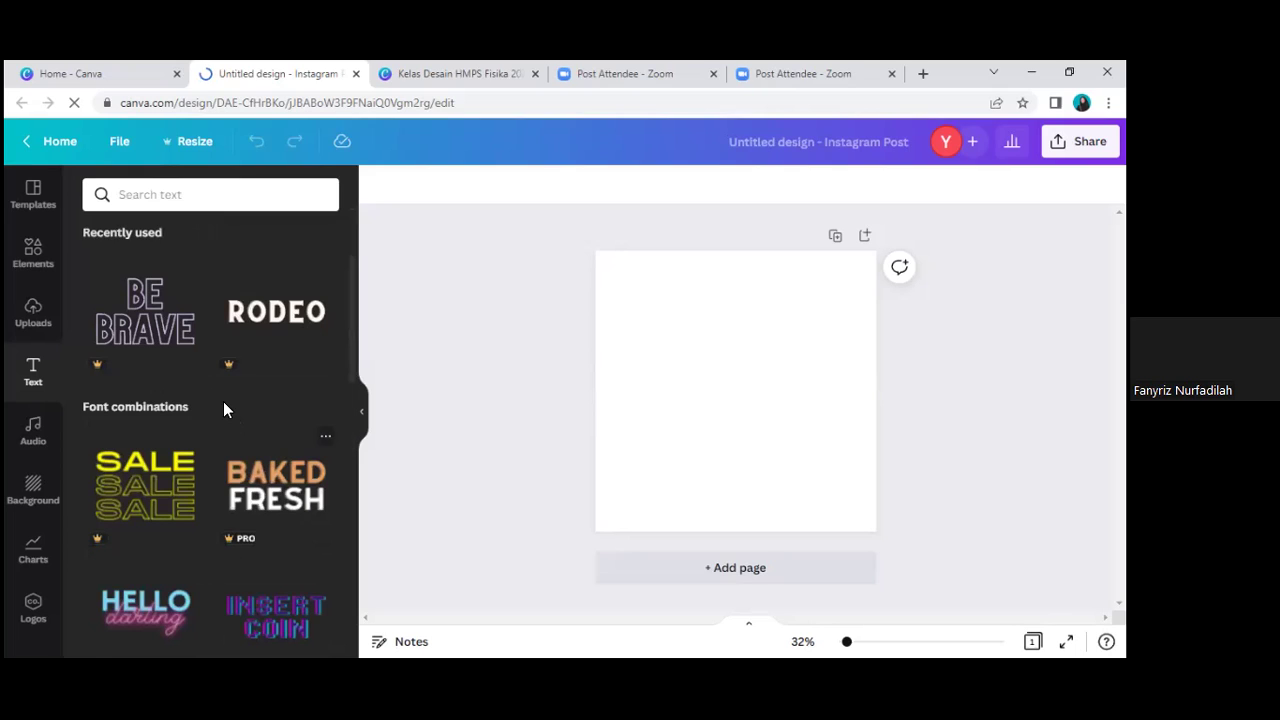
scroll(224, 405, down, 5)
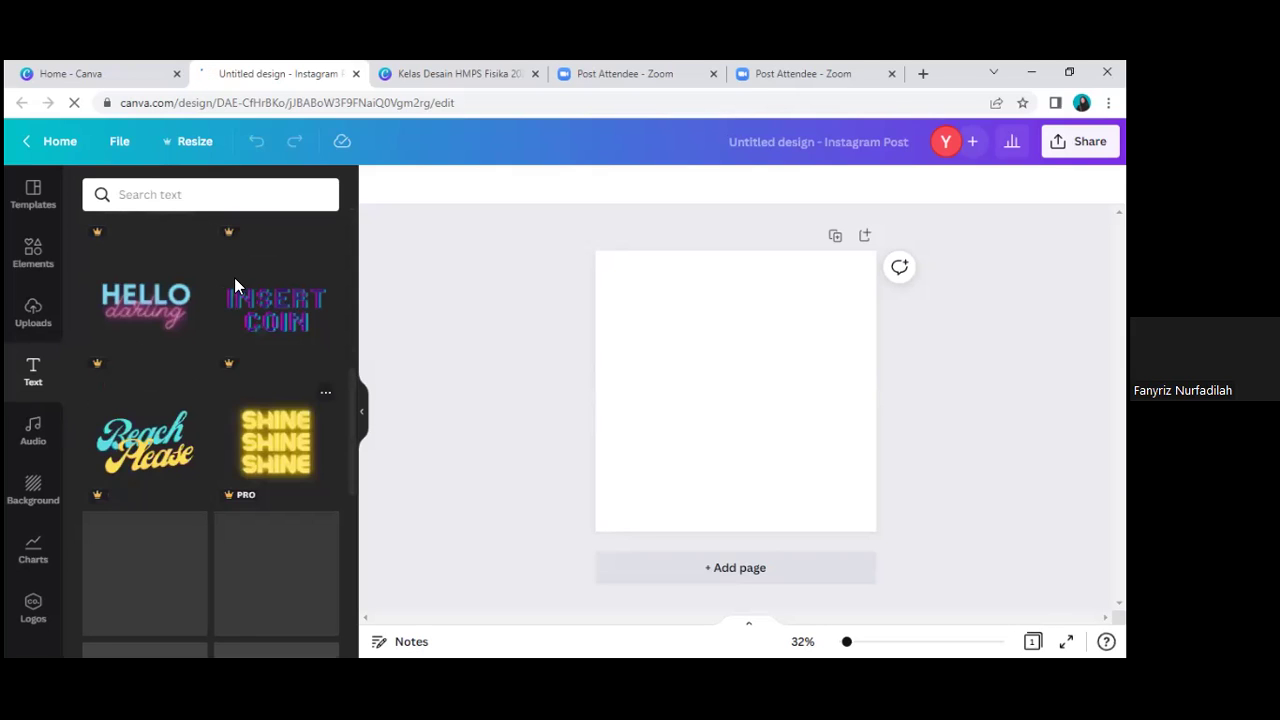
scroll(234, 277, up, 5)
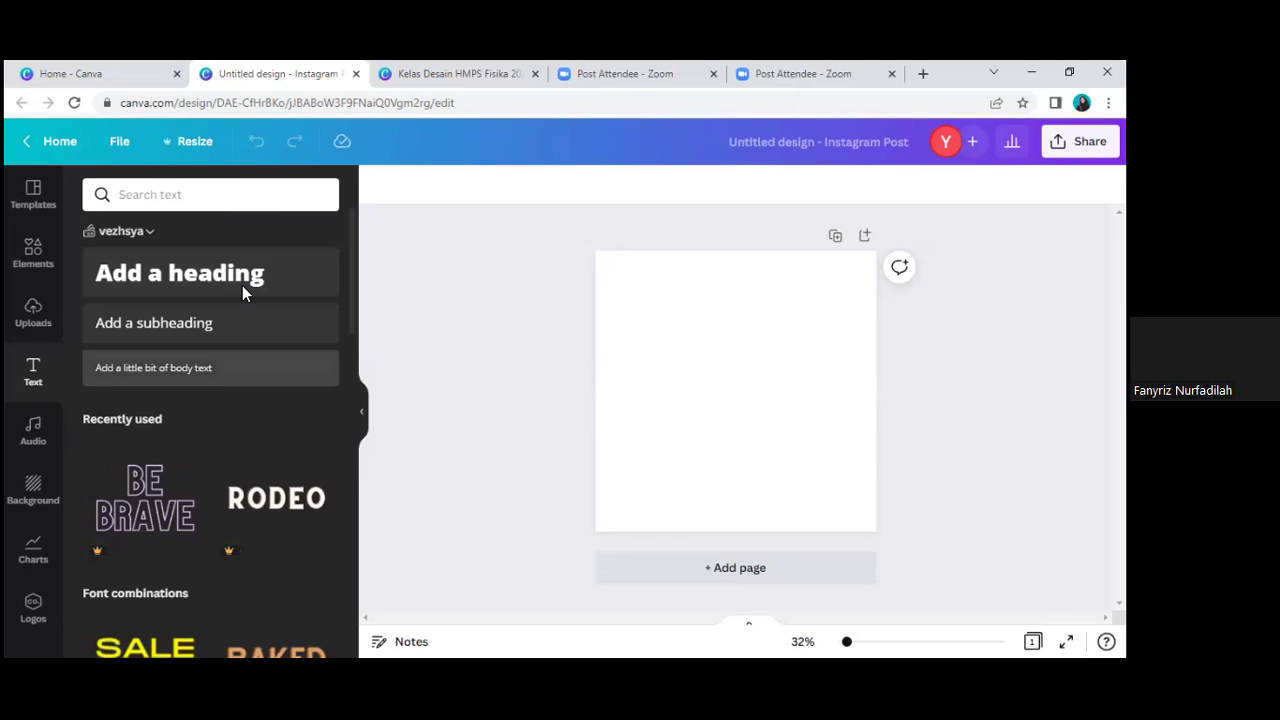
scroll(255, 445, down, 1)
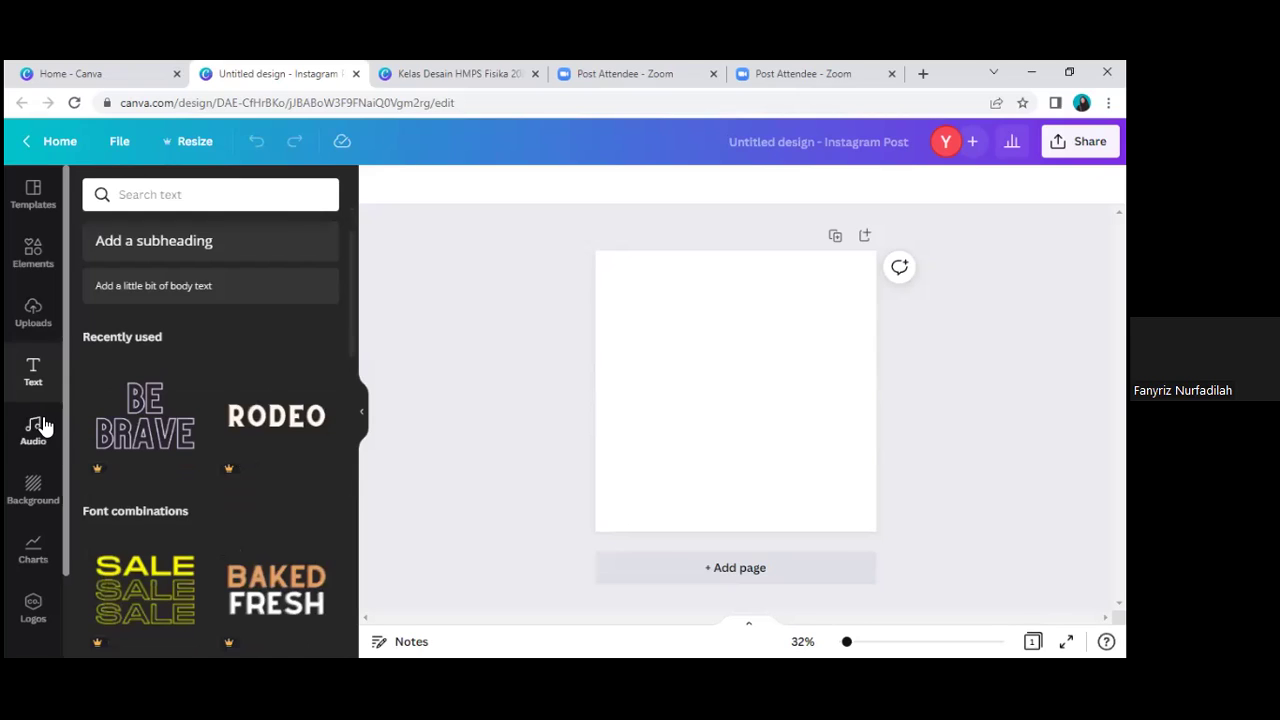
click(43, 427)
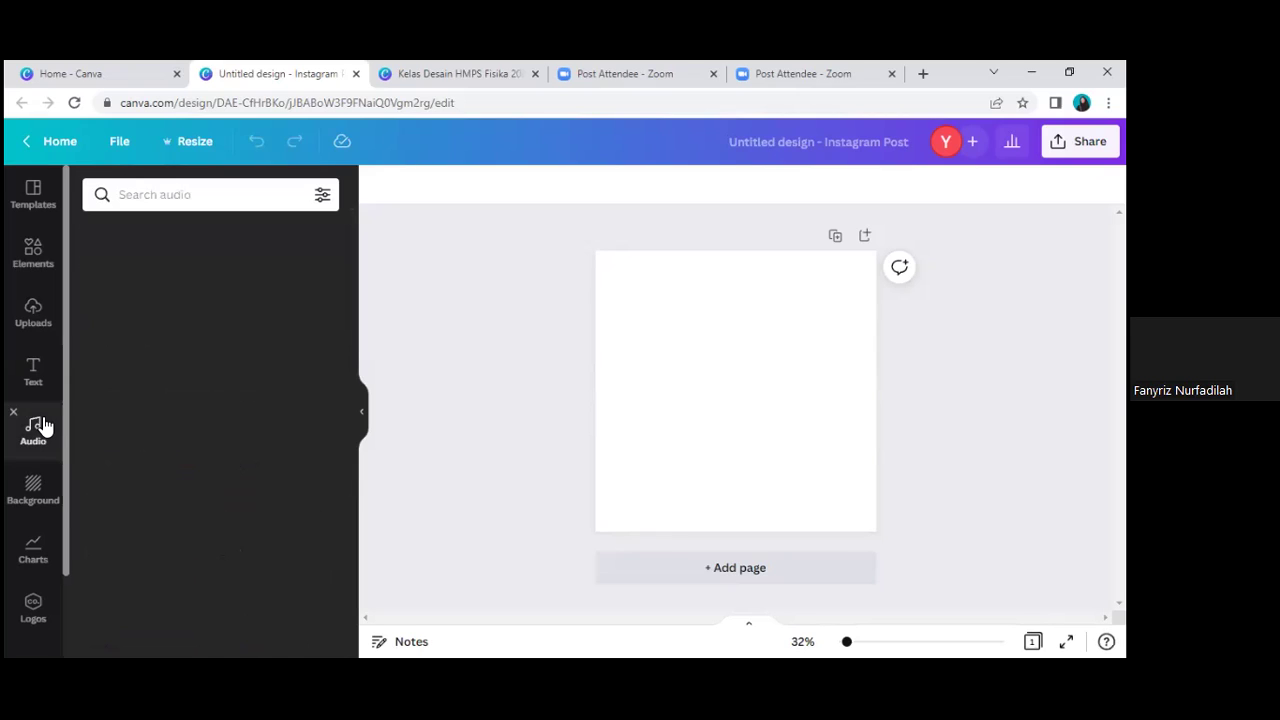
click(37, 492)
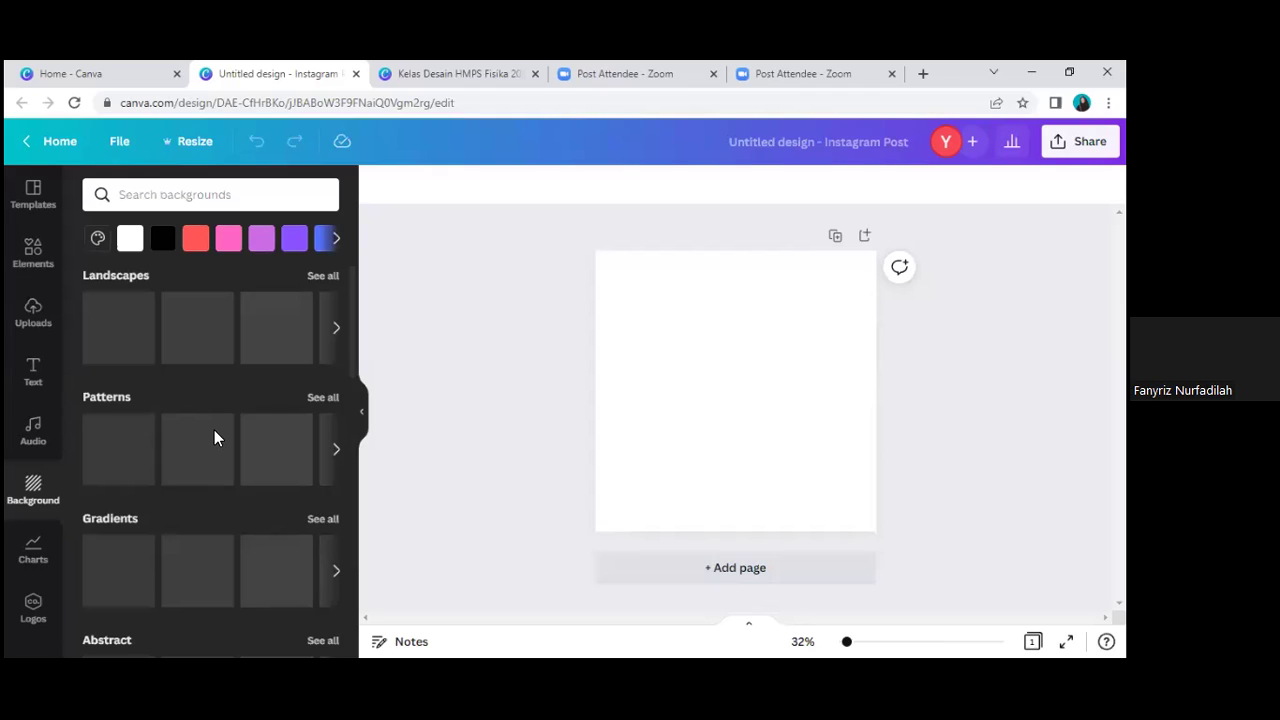
scroll(214, 437, down, 3)
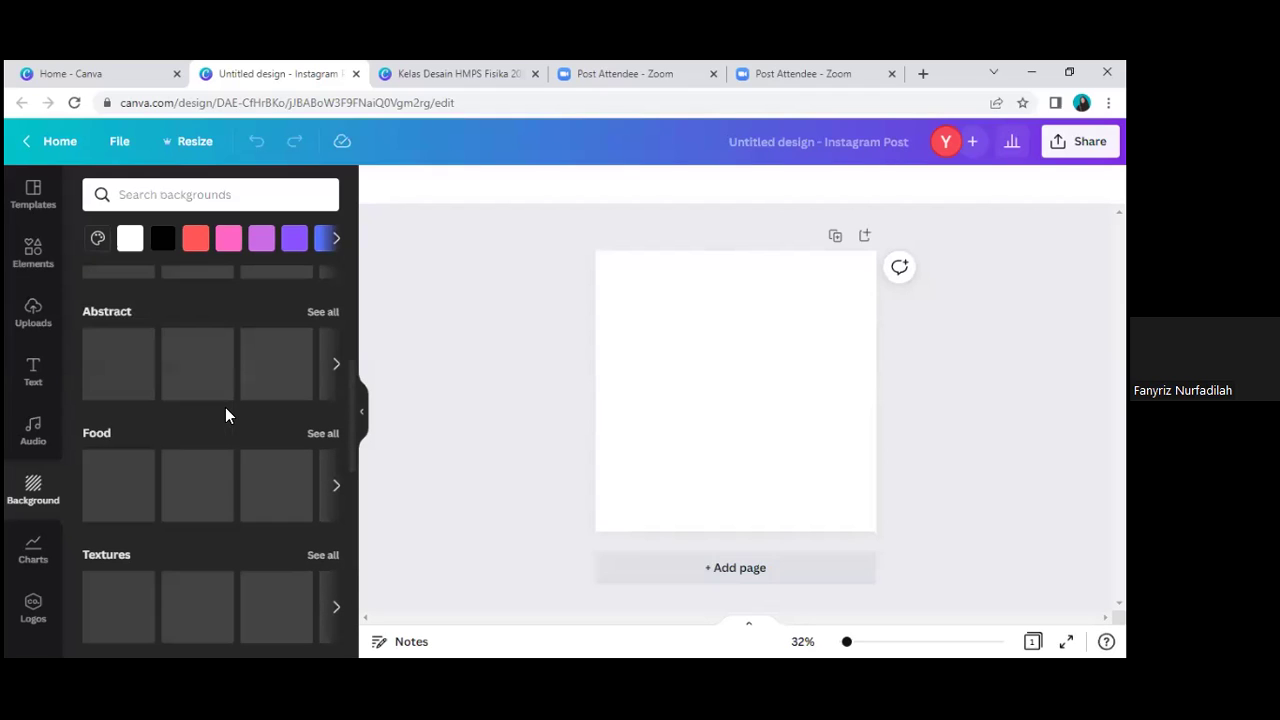
scroll(225, 405, up, 3)
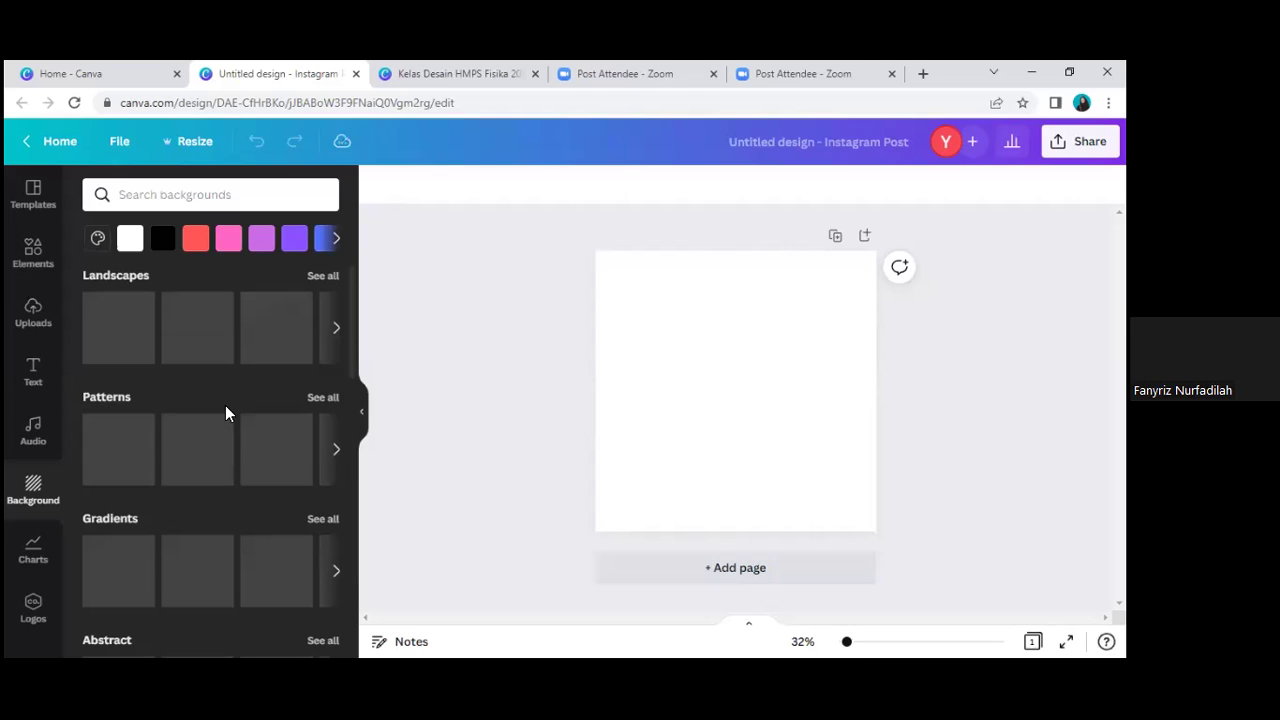
scroll(225, 405, down, 5)
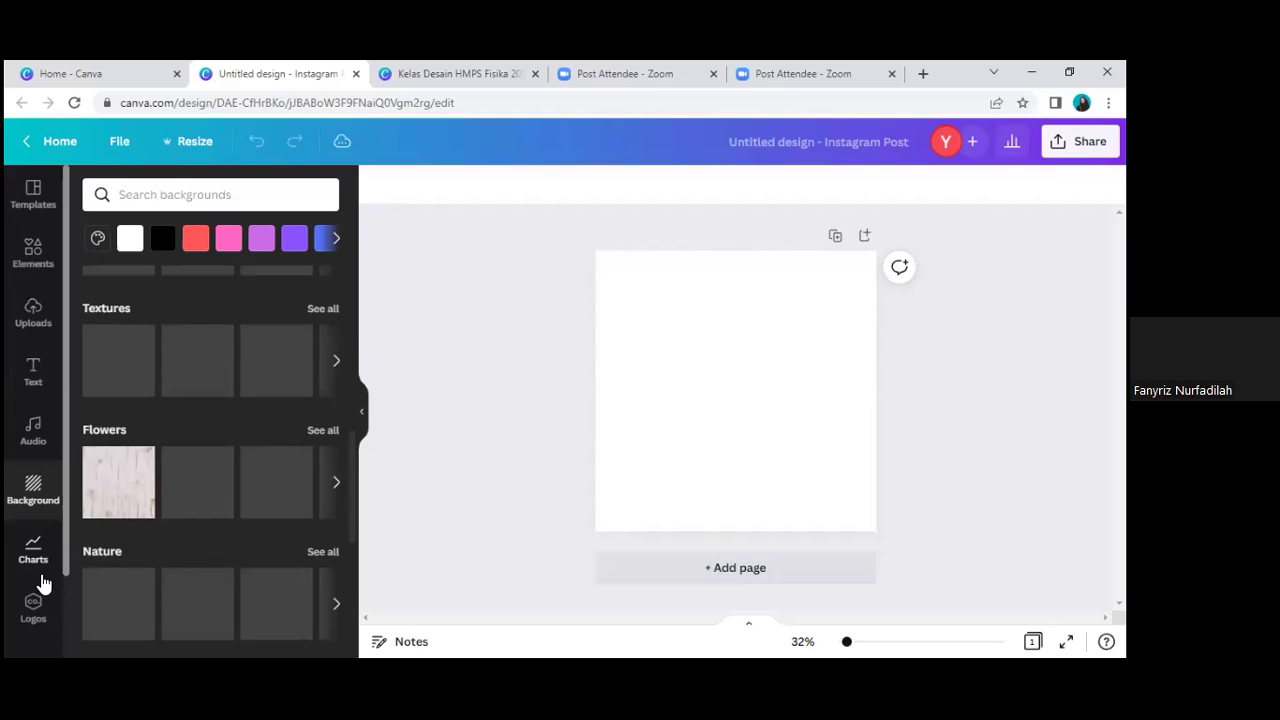
click(40, 575)
scroll(42, 575, down, 2)
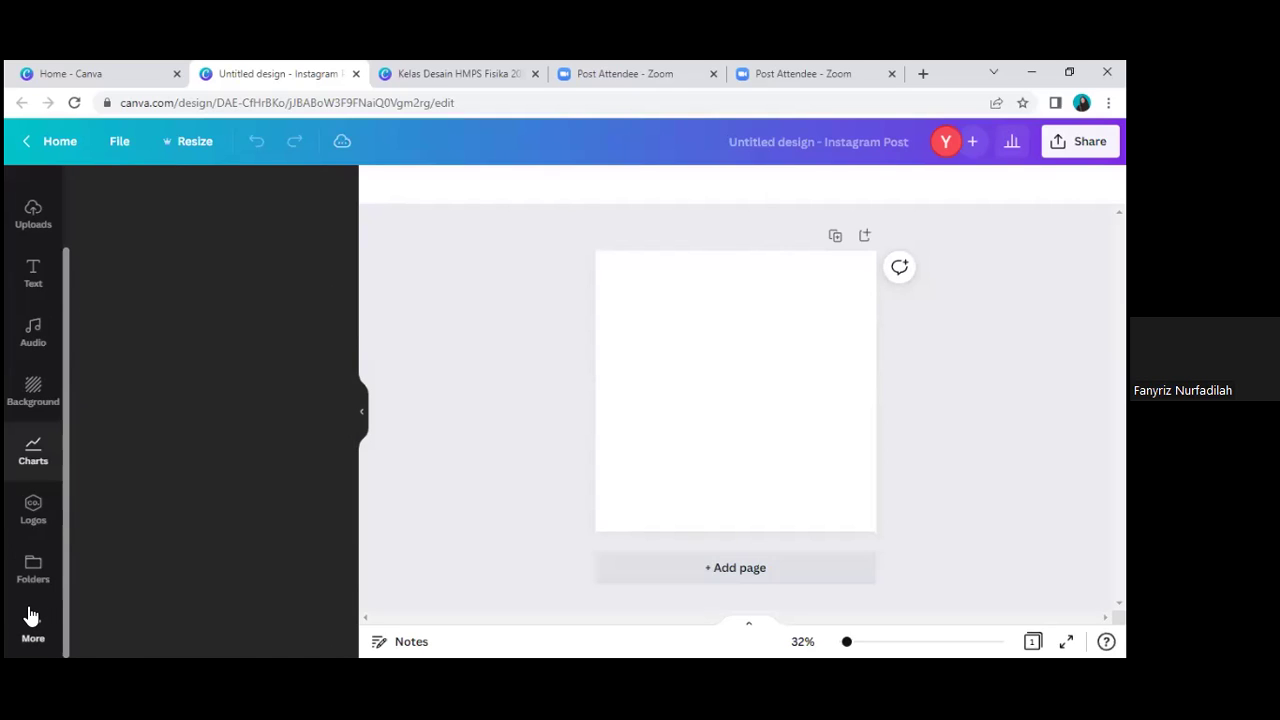
Step: Show the Styles panel with colour palettes like Plaid Pair, Pastel Dreams and Earthy Chic
click(31, 624)
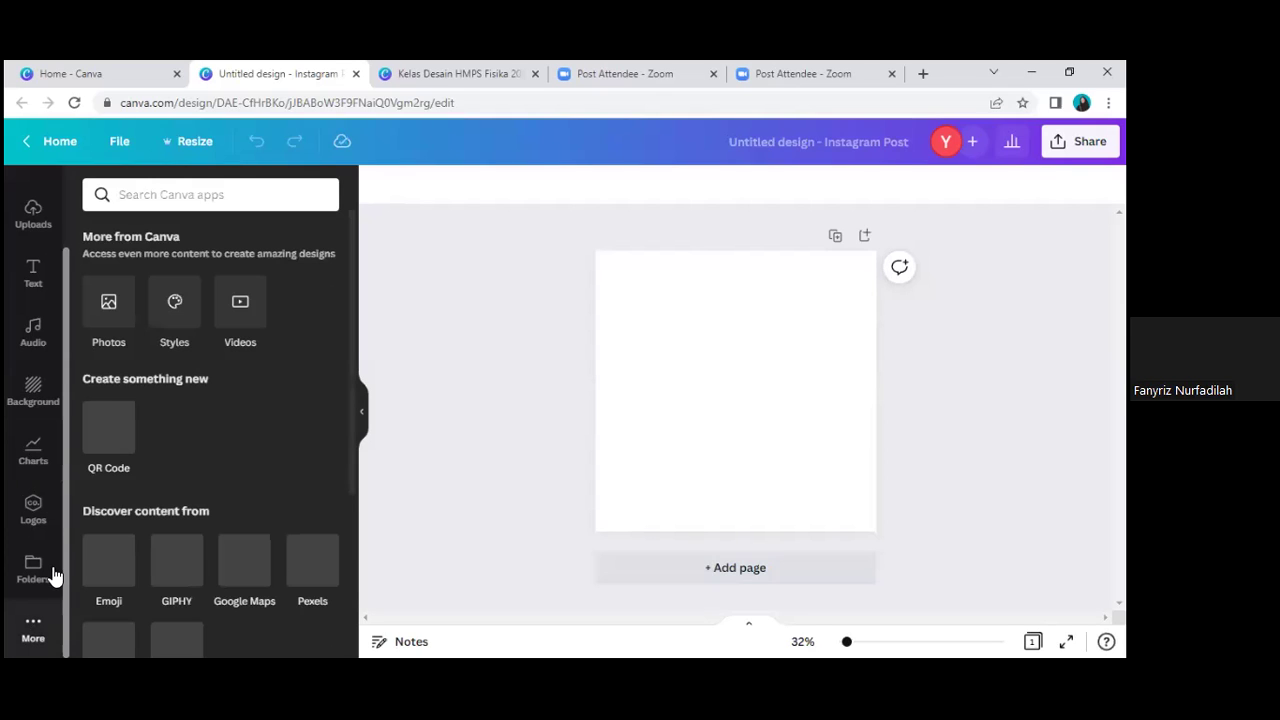
click(175, 306)
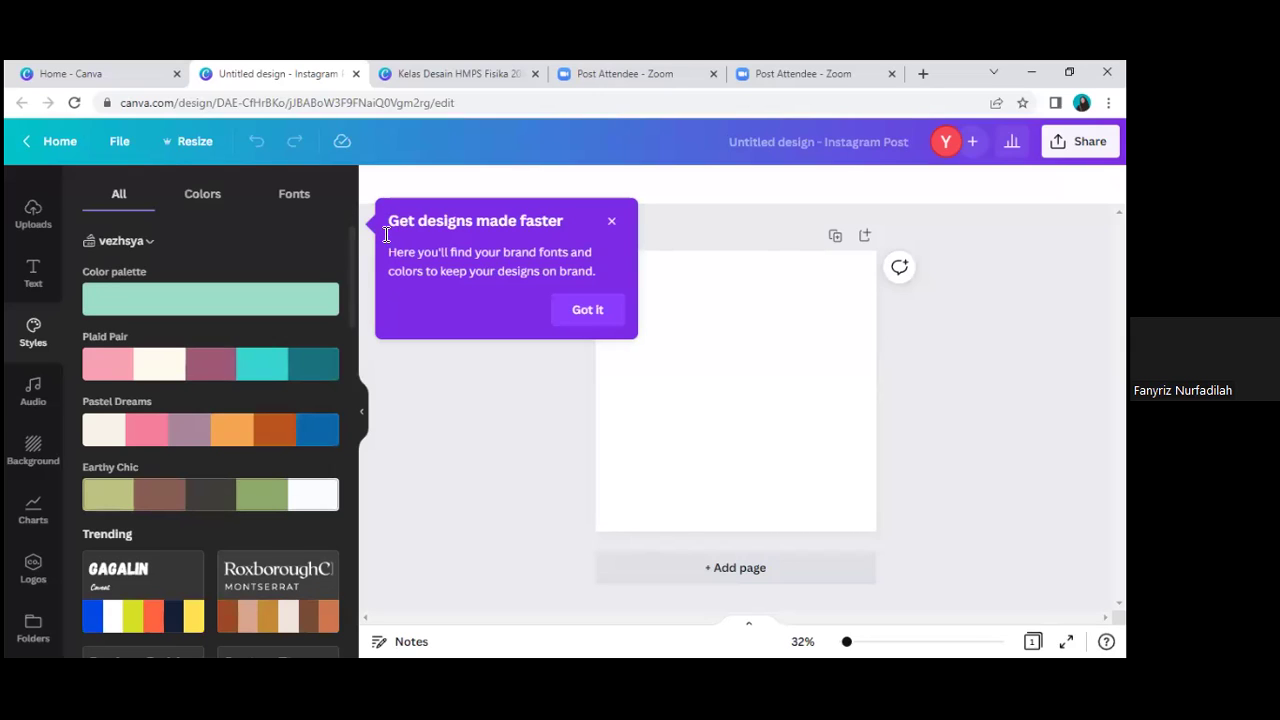
Step: Search Google for 'canva color palette' in a new tab, then return to the Canva design
key(ctrl+t)
text(c)
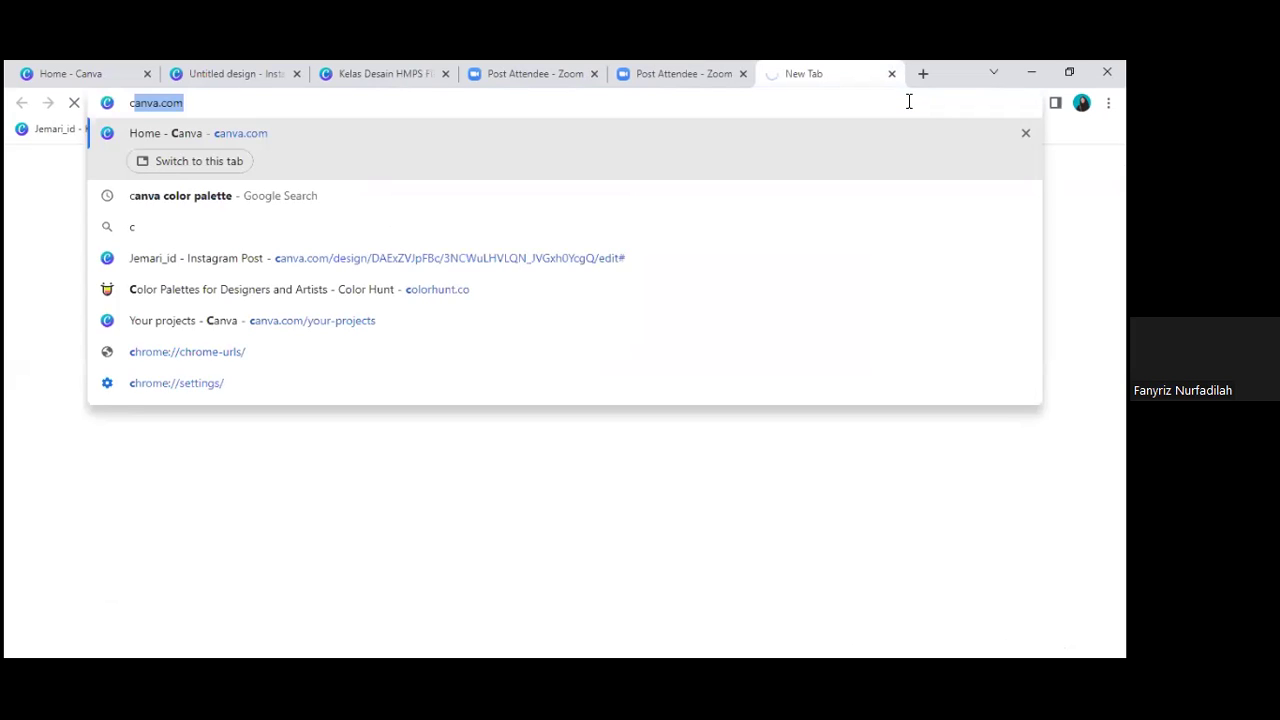
text(a)
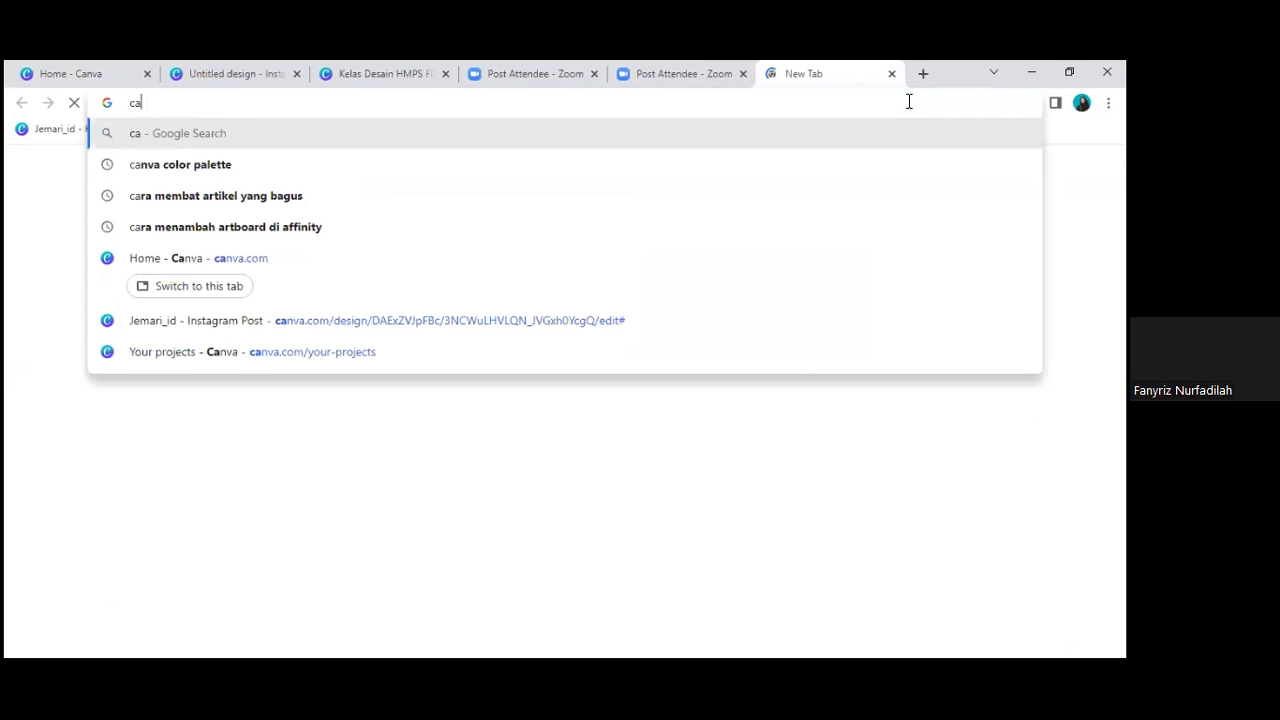
text(nva)
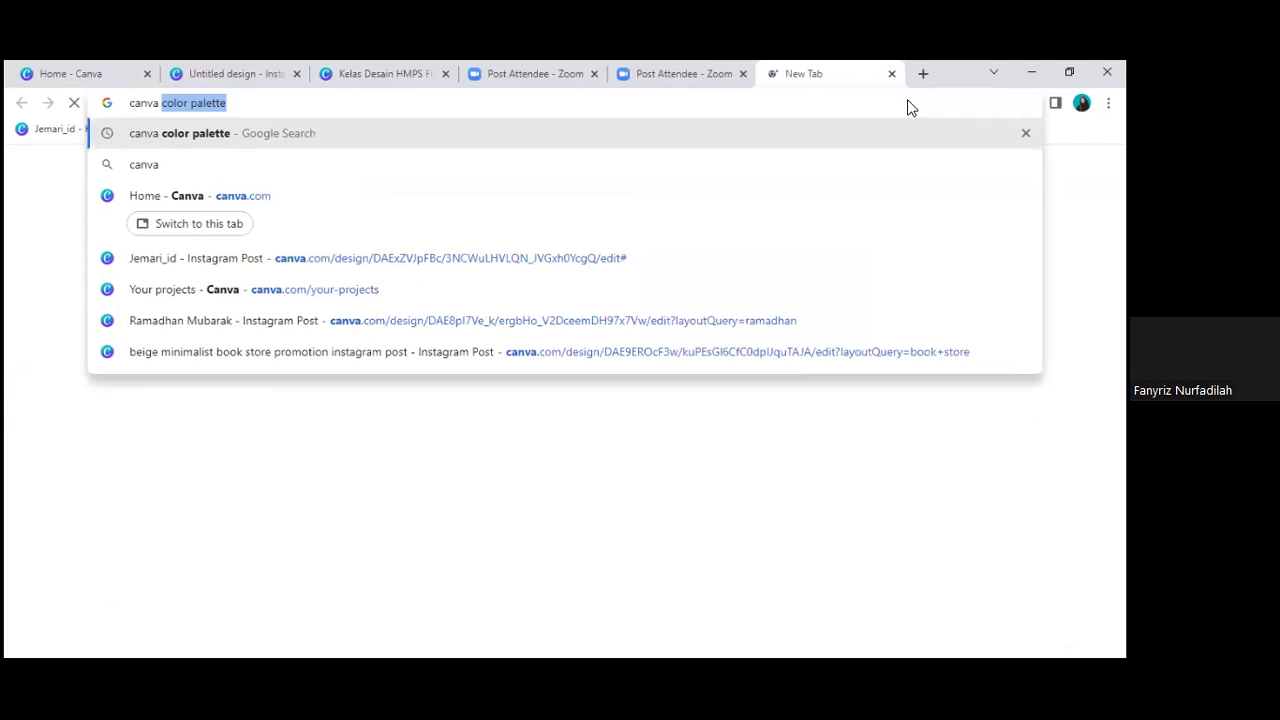
key(Return)
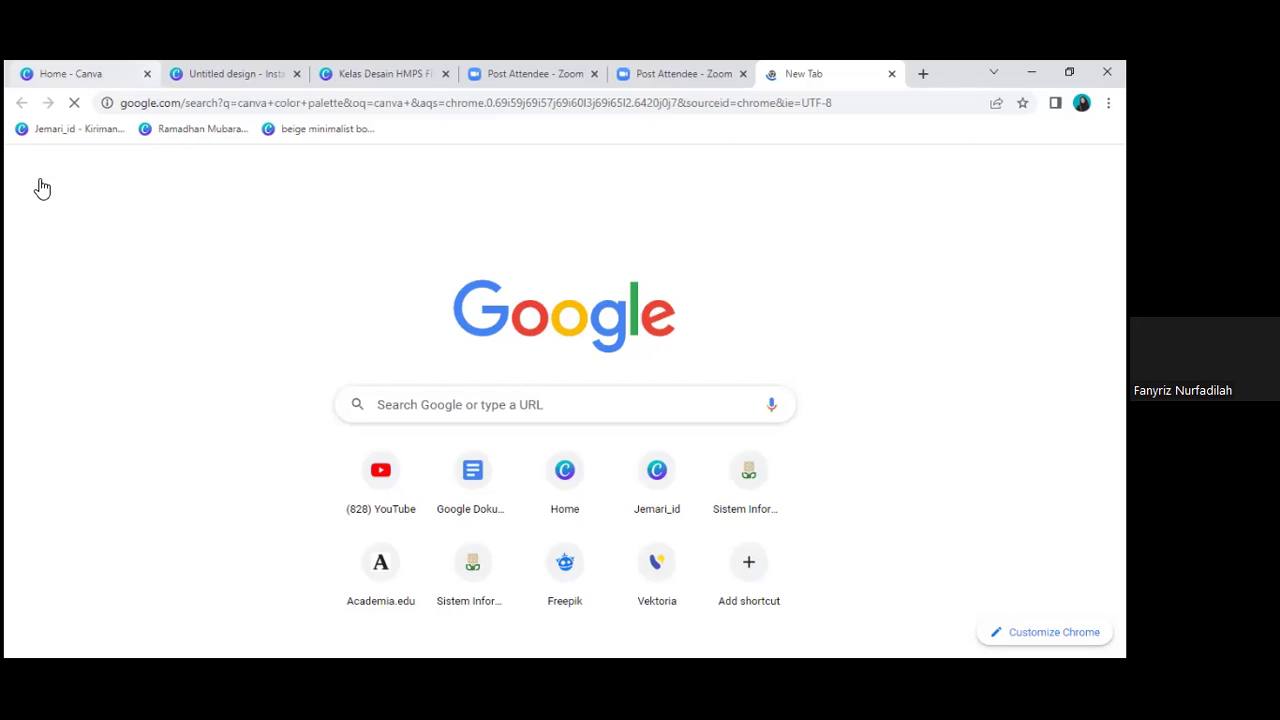
key(ctrl+2)
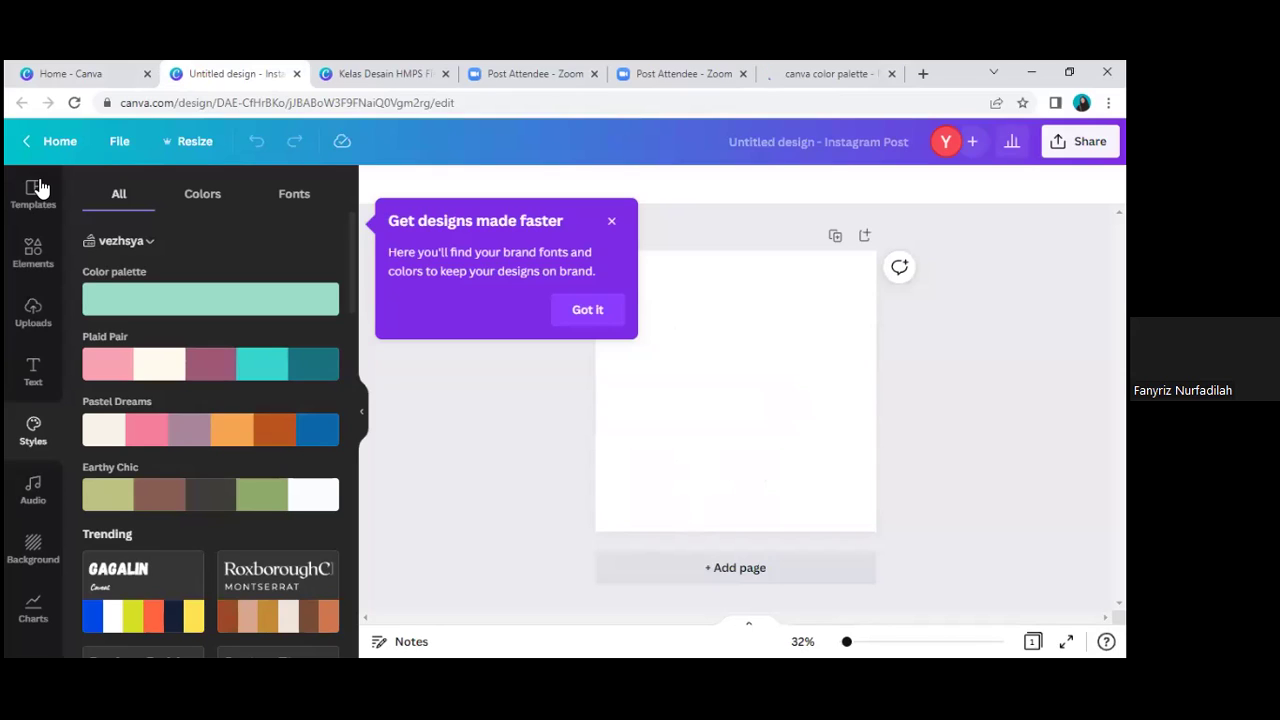
Step: Close the 'Get designs made faster' brand-tips popup
click(612, 223)
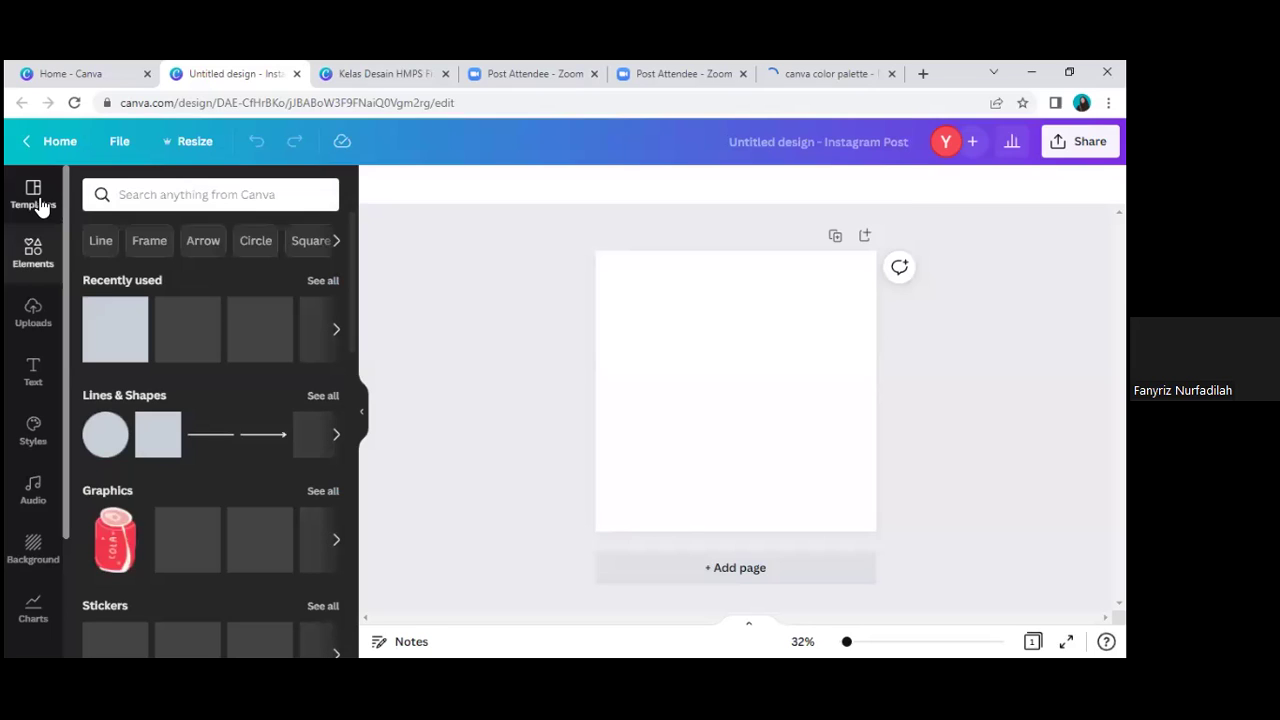
Step: Open the Instagram post templates library and browse categories such as Sale and Birthday
click(40, 206)
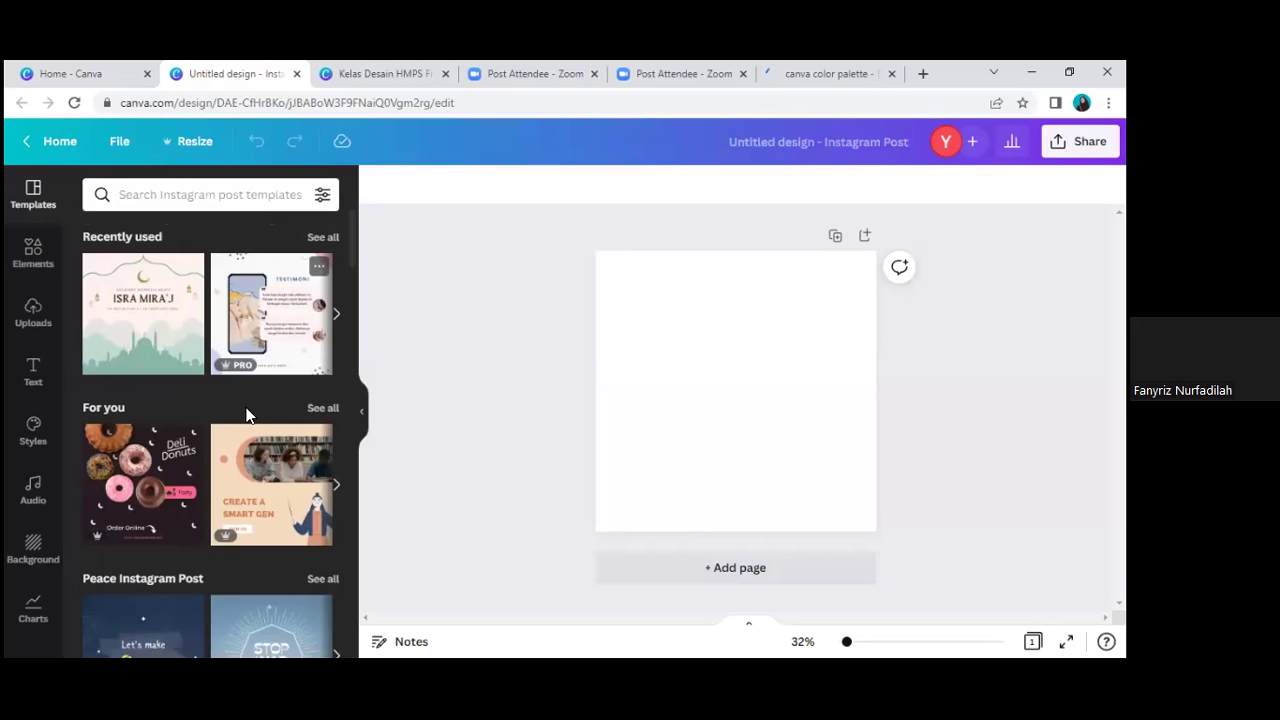
scroll(248, 416, down, 10)
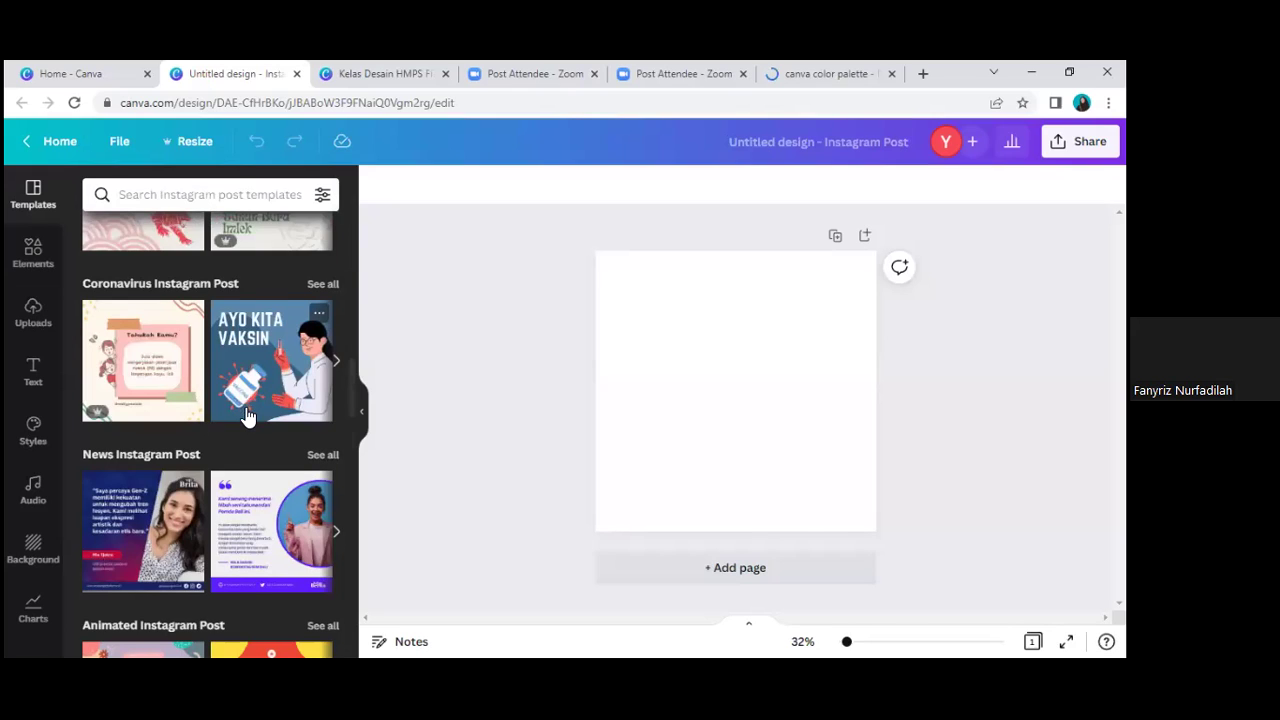
scroll(248, 416, down, 3)
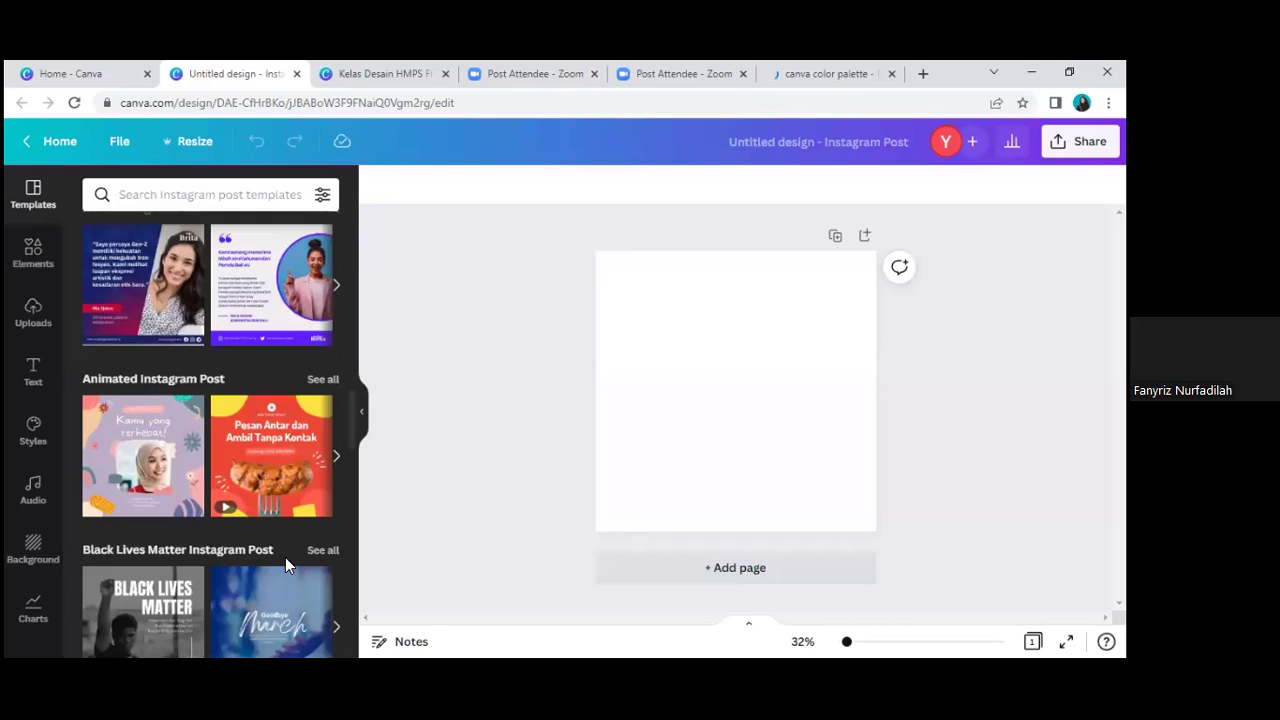
scroll(288, 567, down, 5)
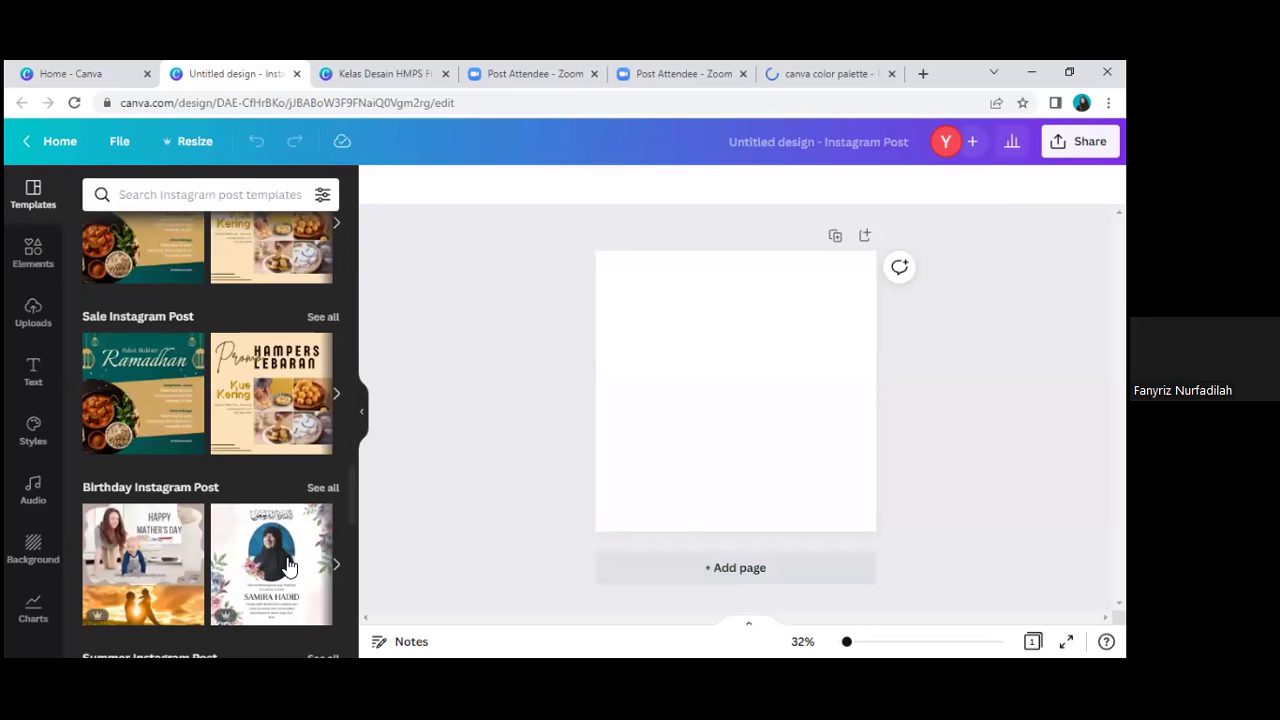
scroll(298, 565, down, 5)
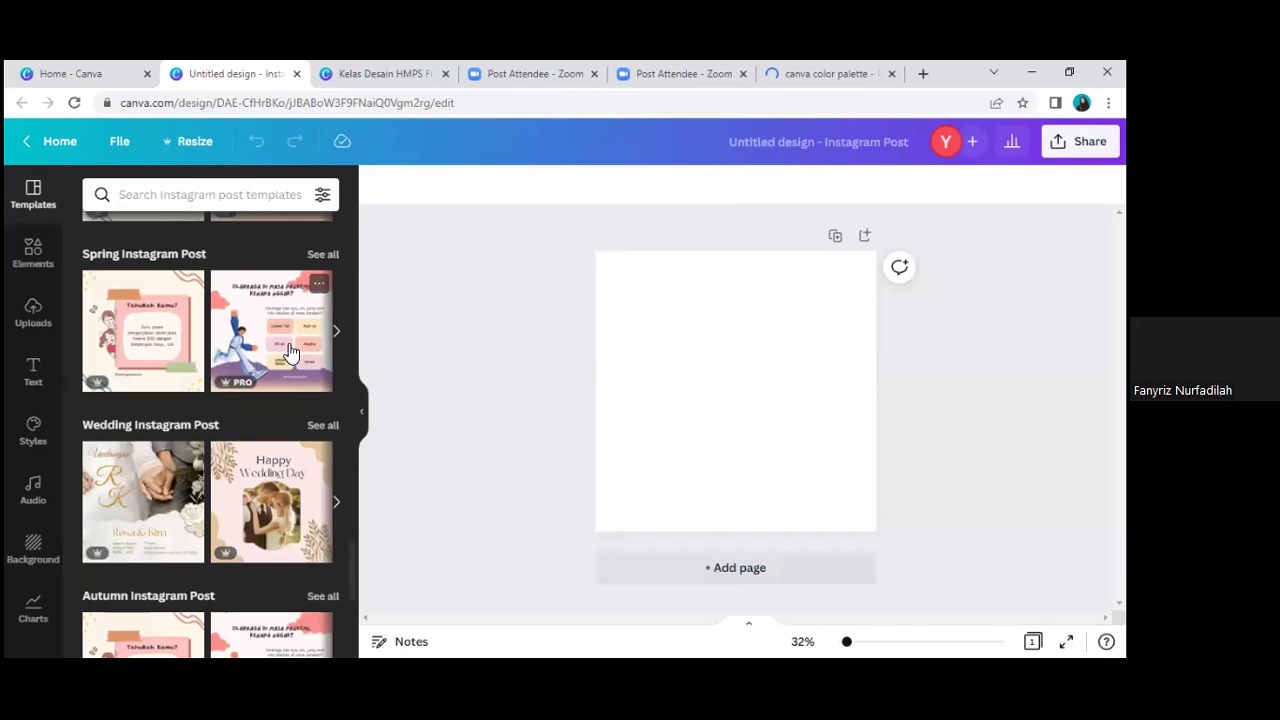
scroll(288, 352, up, 4)
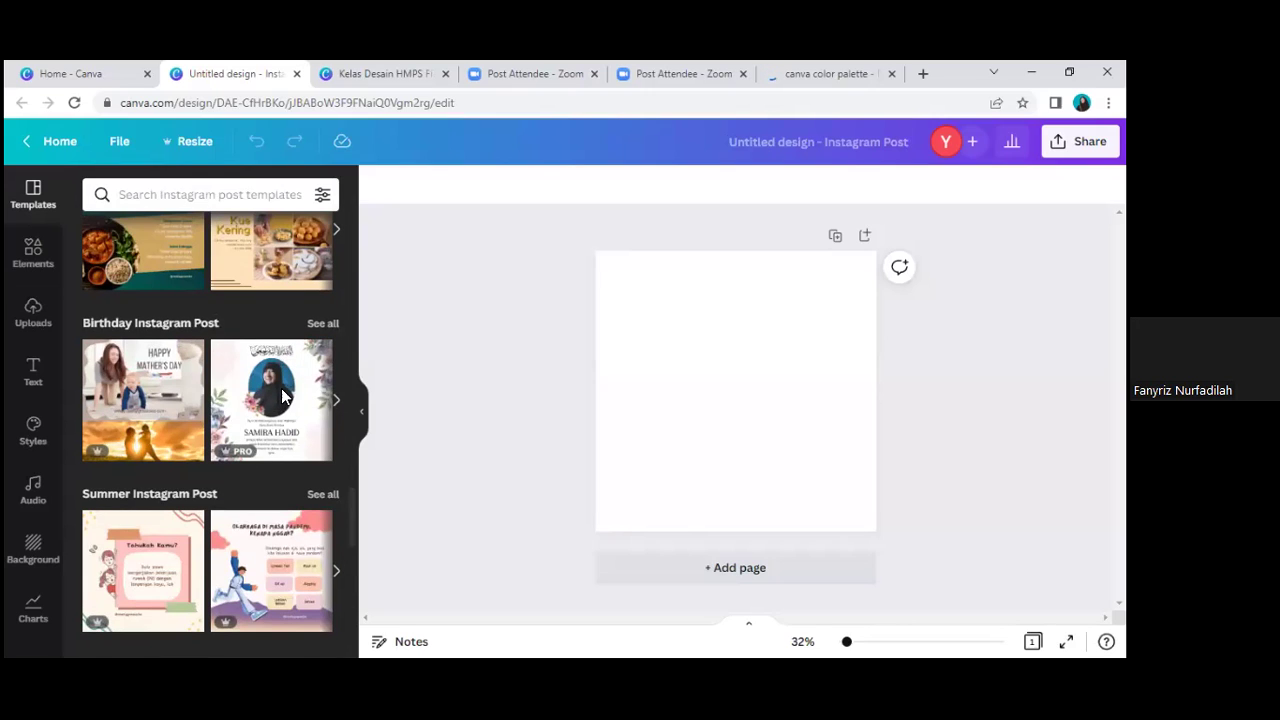
scroll(244, 230, up, 2)
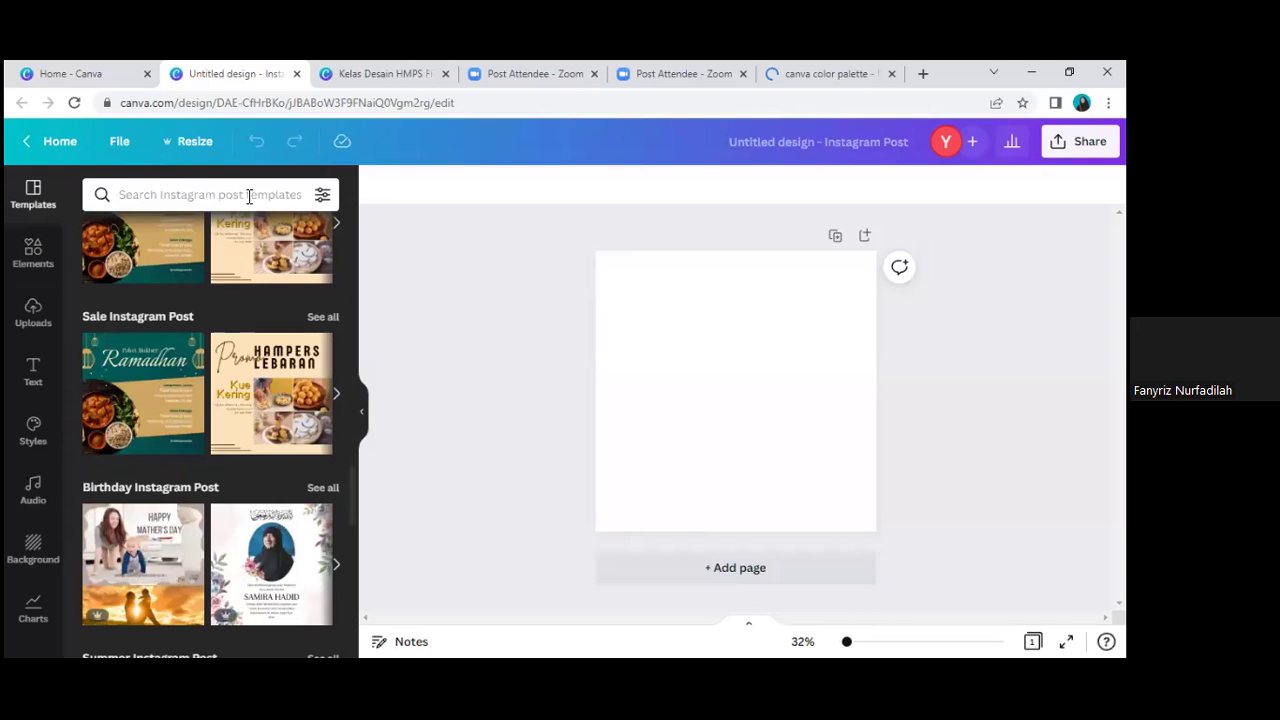
click(249, 196)
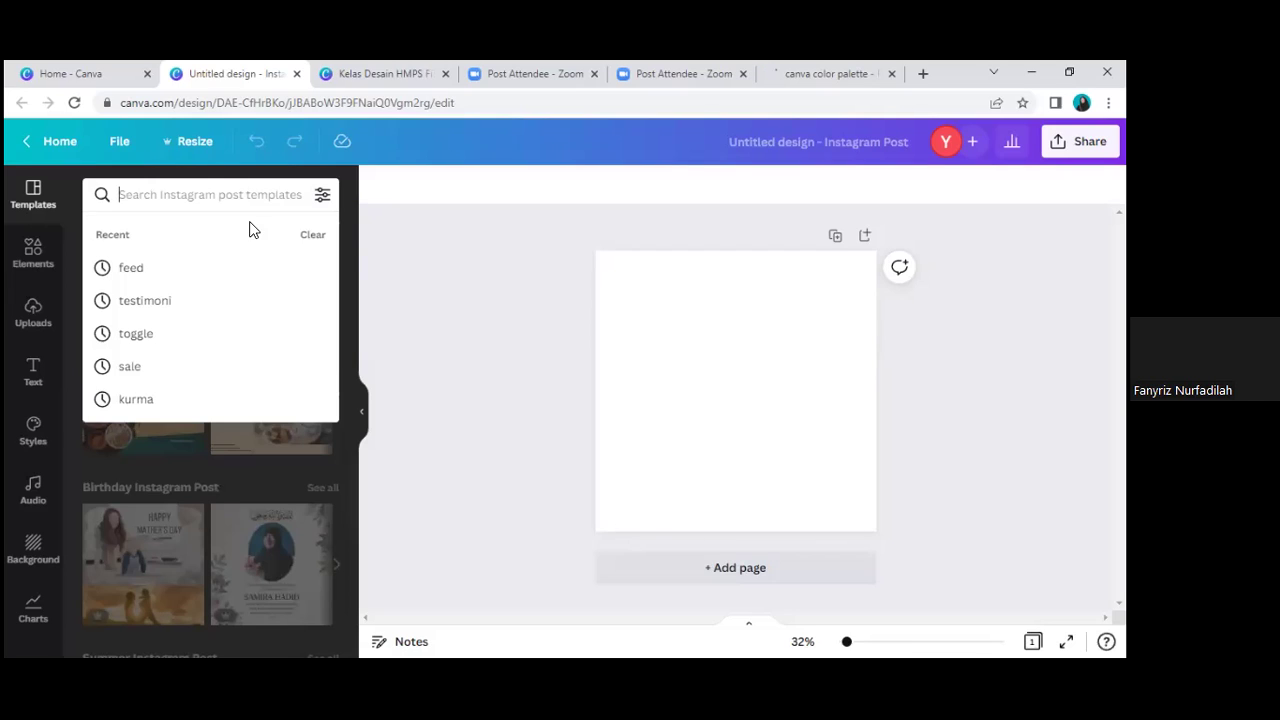
Step: Search templates for 'puasa' and scroll the results to find the peach Berbuka Puasa template
text(puasa)
key(Return)
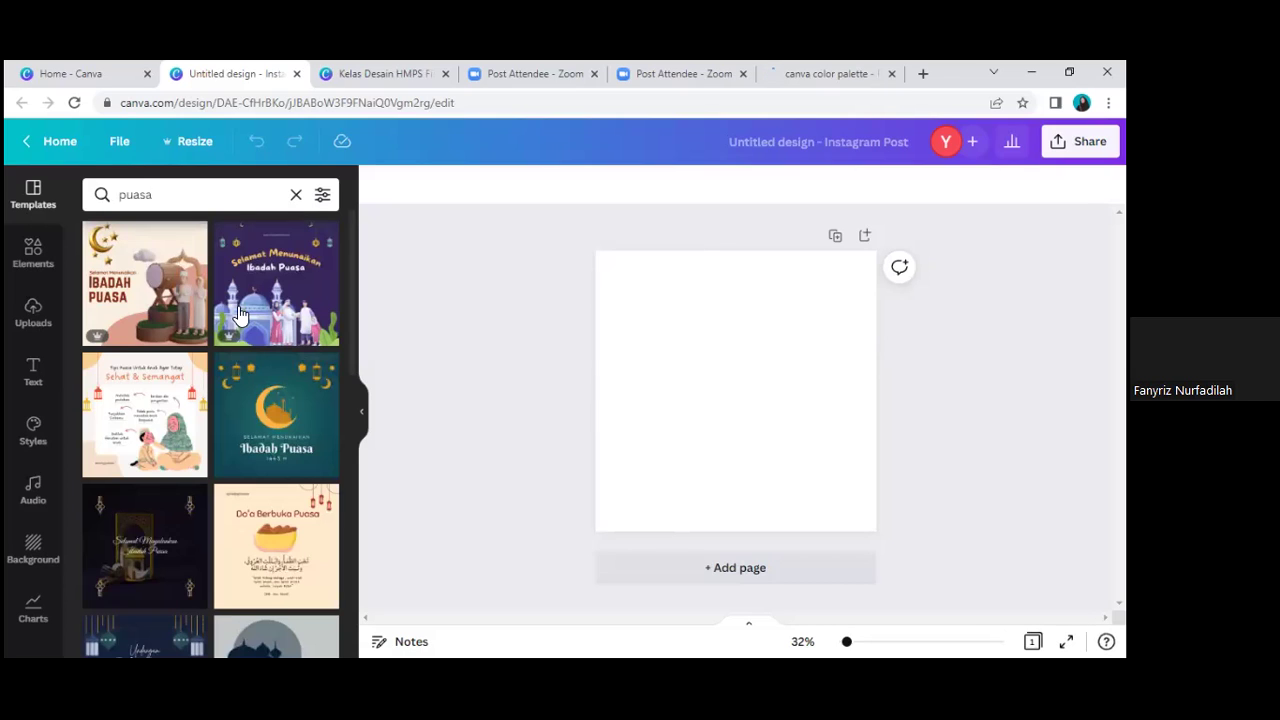
scroll(253, 355, down, 1)
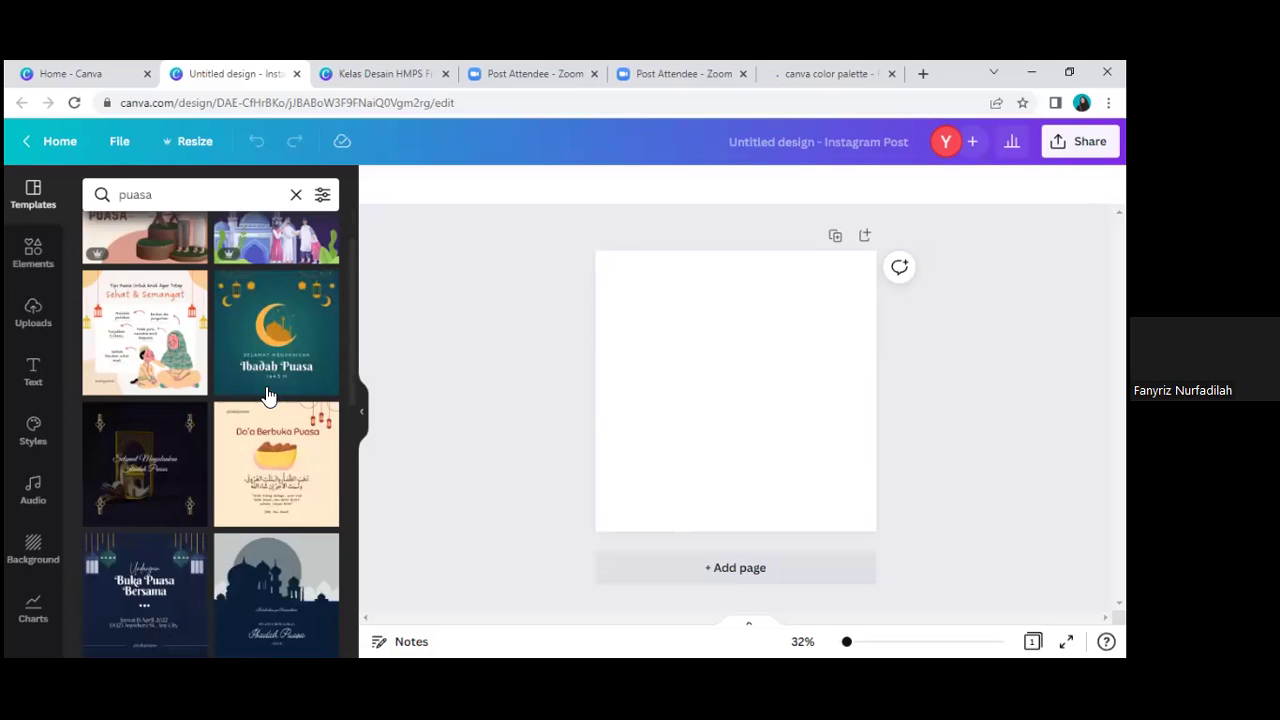
scroll(268, 507, down, 2)
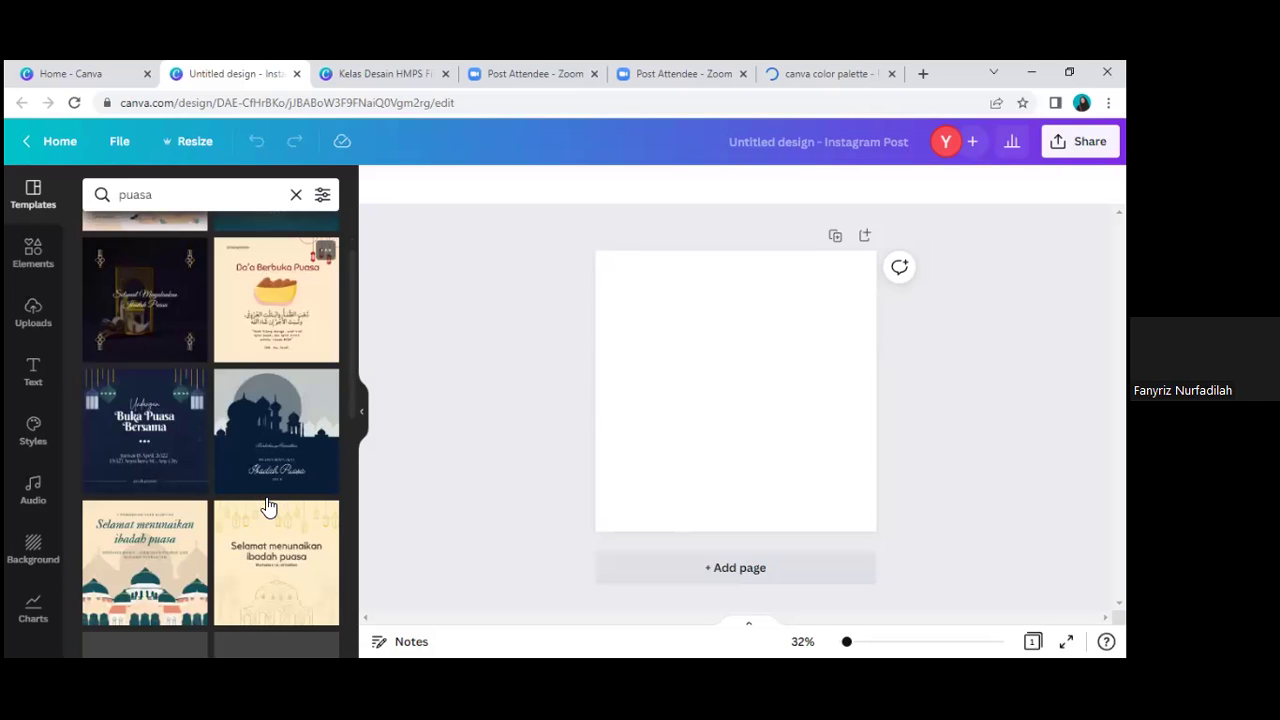
scroll(280, 488, up, 3)
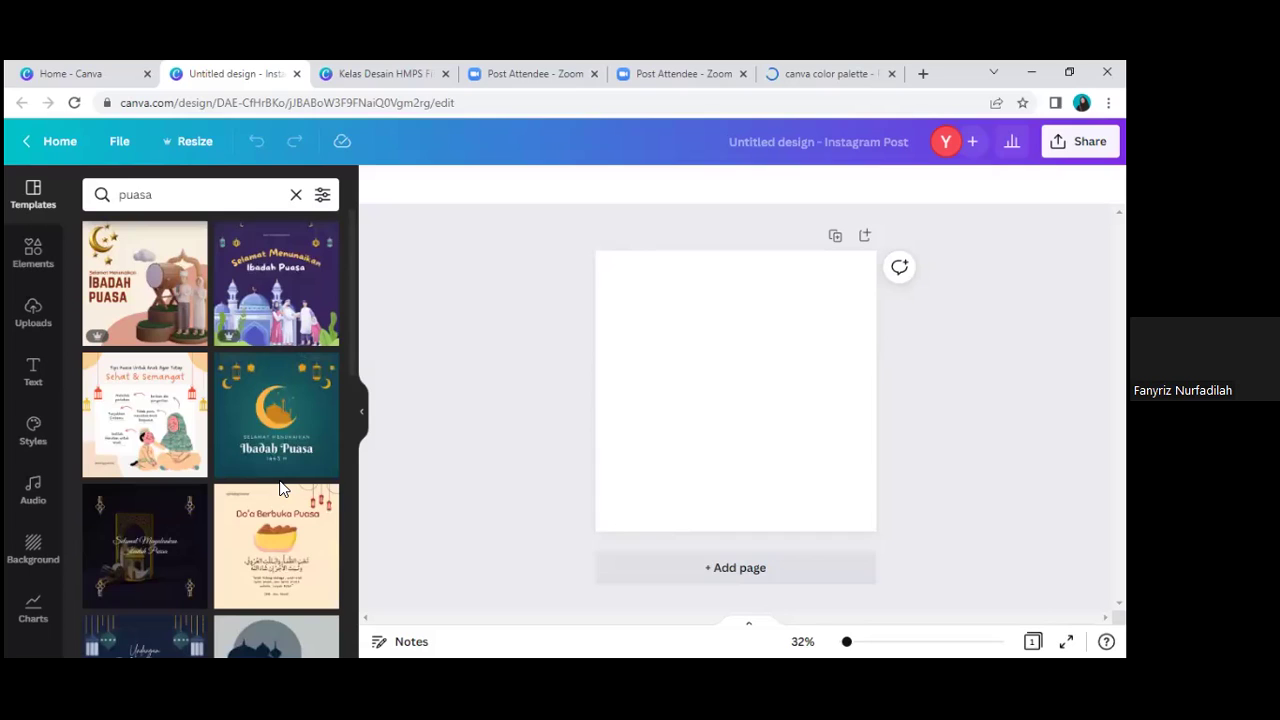
scroll(281, 488, down, 1)
scroll(283, 488, down, 1)
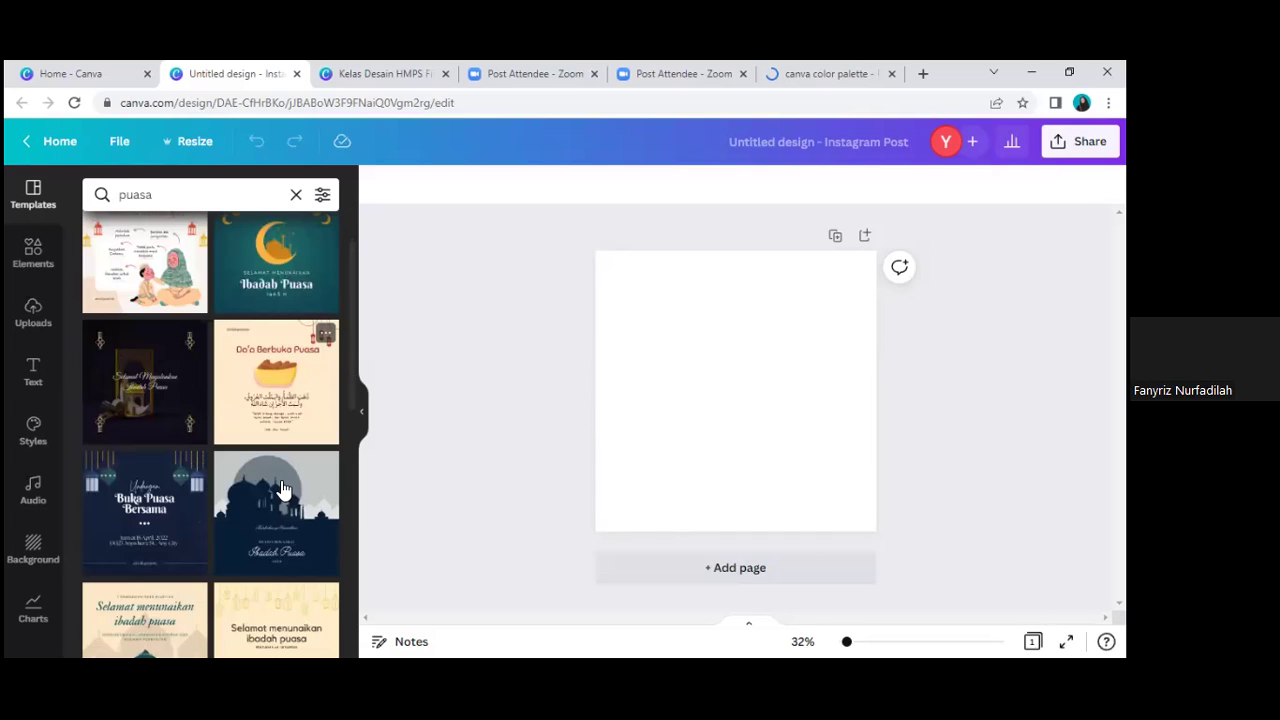
scroll(281, 489, down, 1)
scroll(279, 489, down, 3)
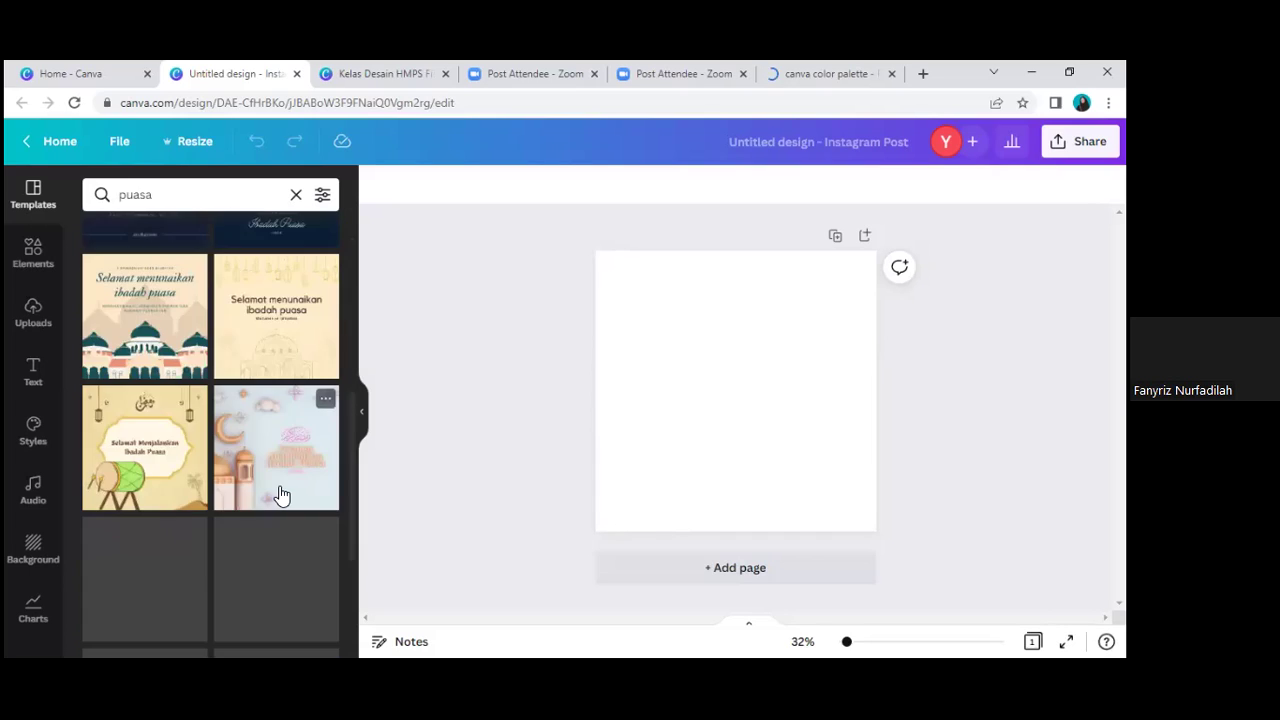
scroll(275, 498, down, 3)
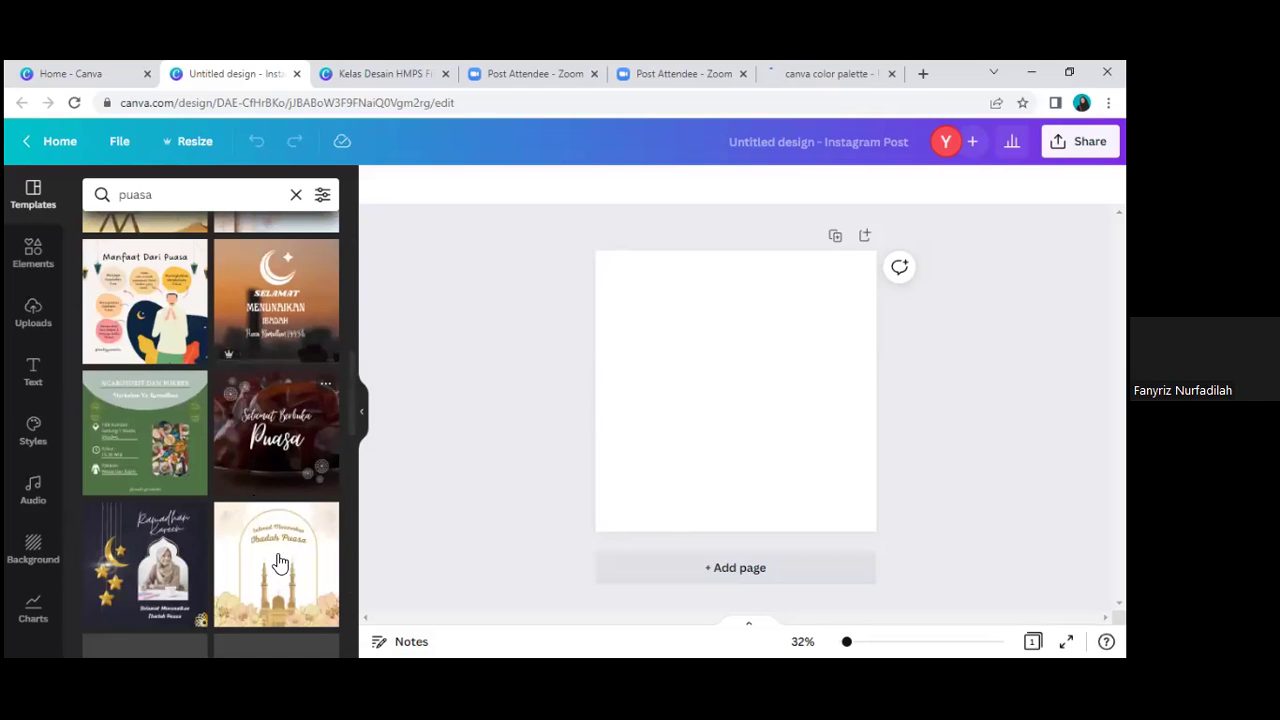
scroll(277, 563, down, 4)
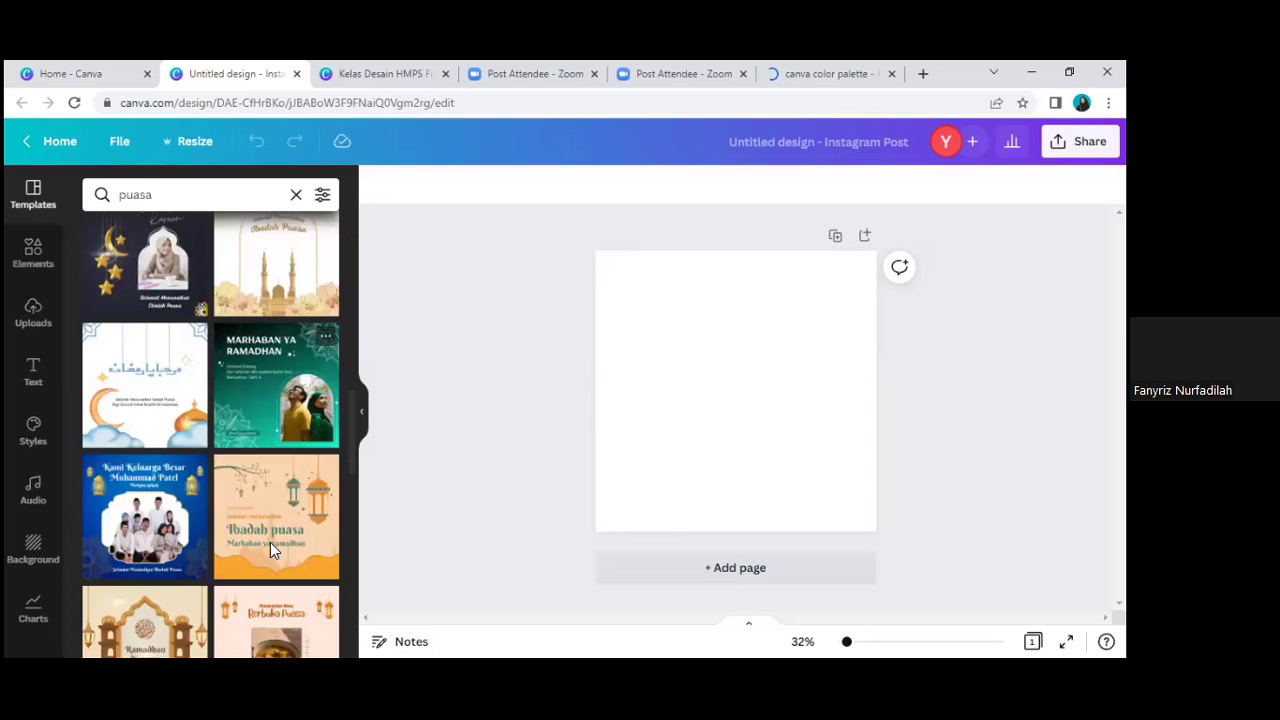
scroll(272, 545, down, 2)
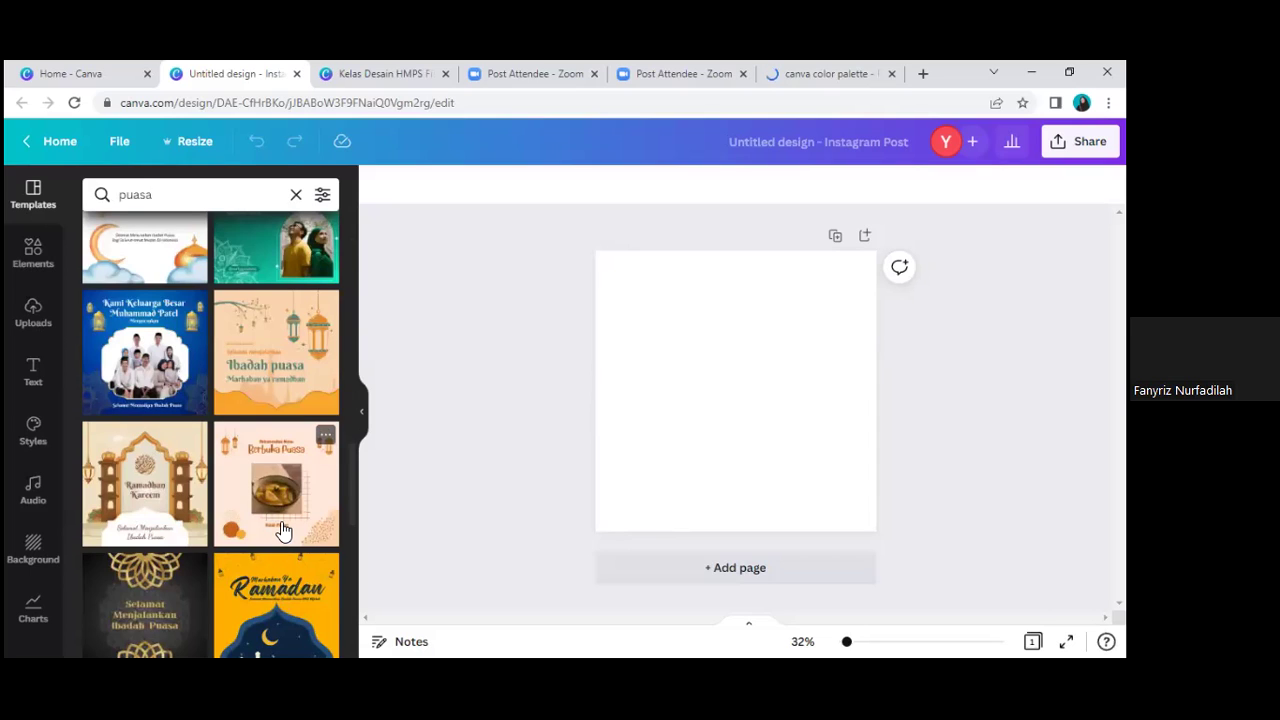
scroll(283, 530, down, 1)
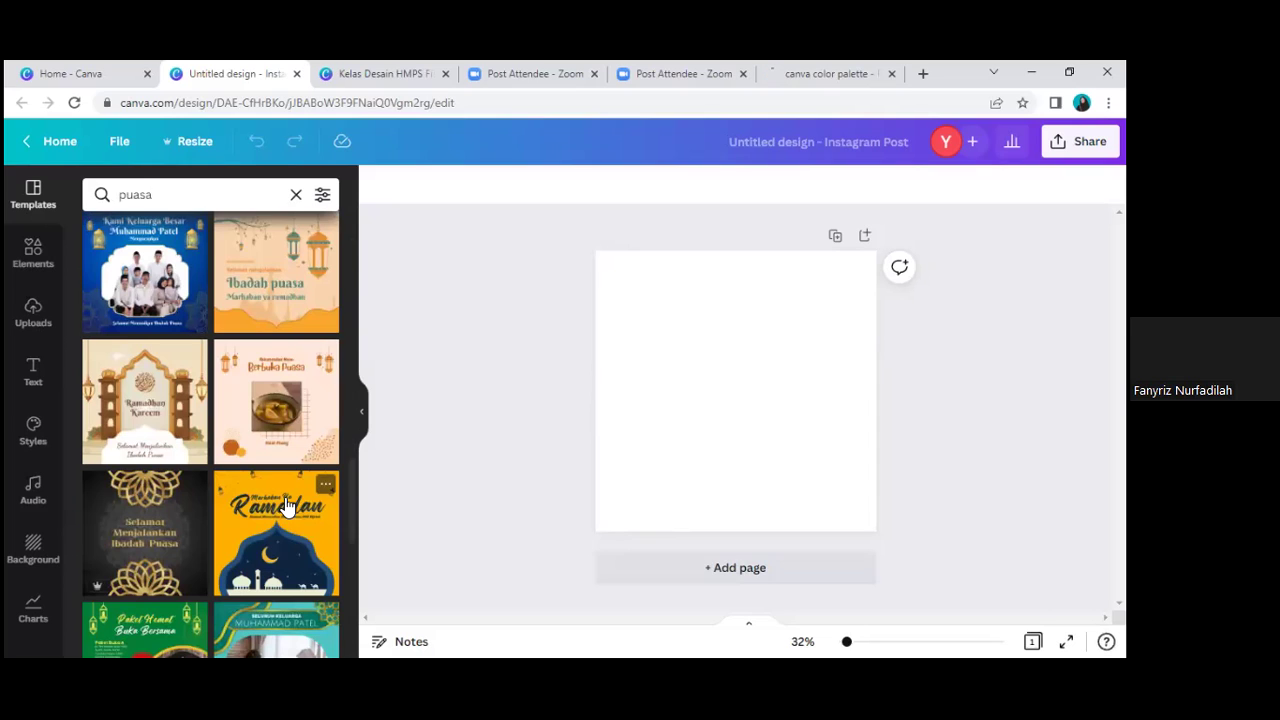
scroll(278, 438, down, 1)
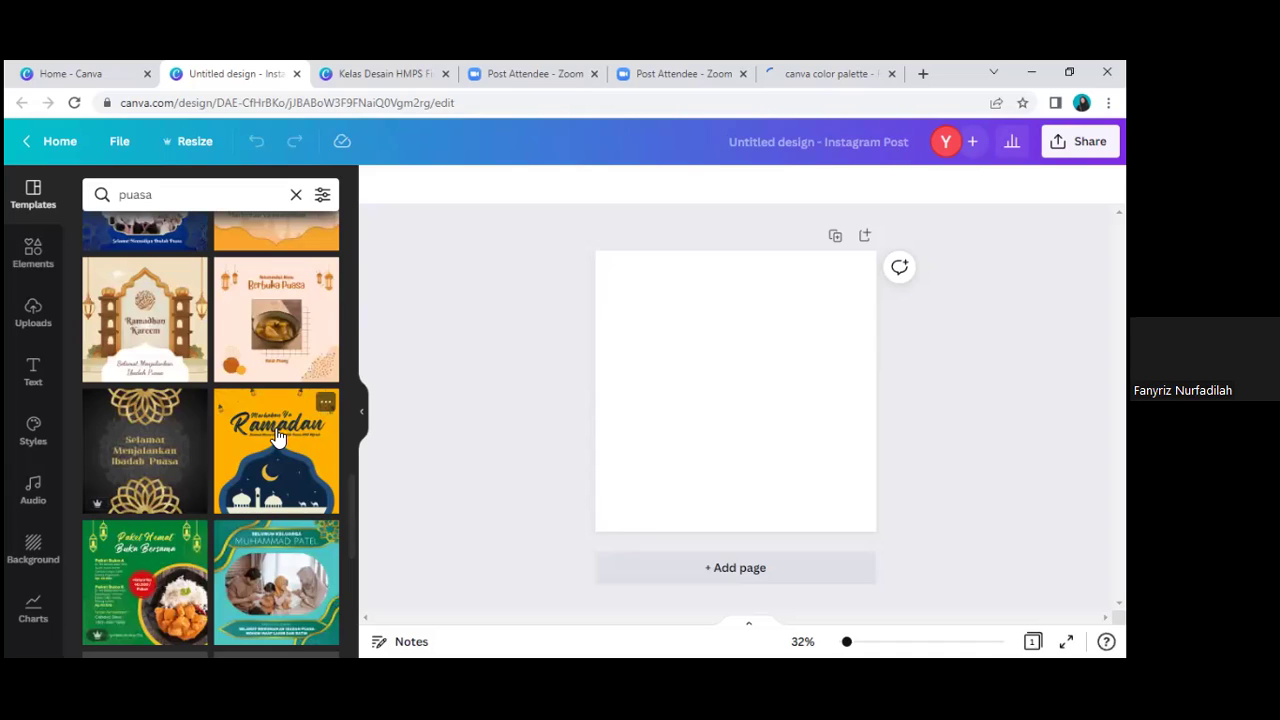
scroll(290, 400, up, 1)
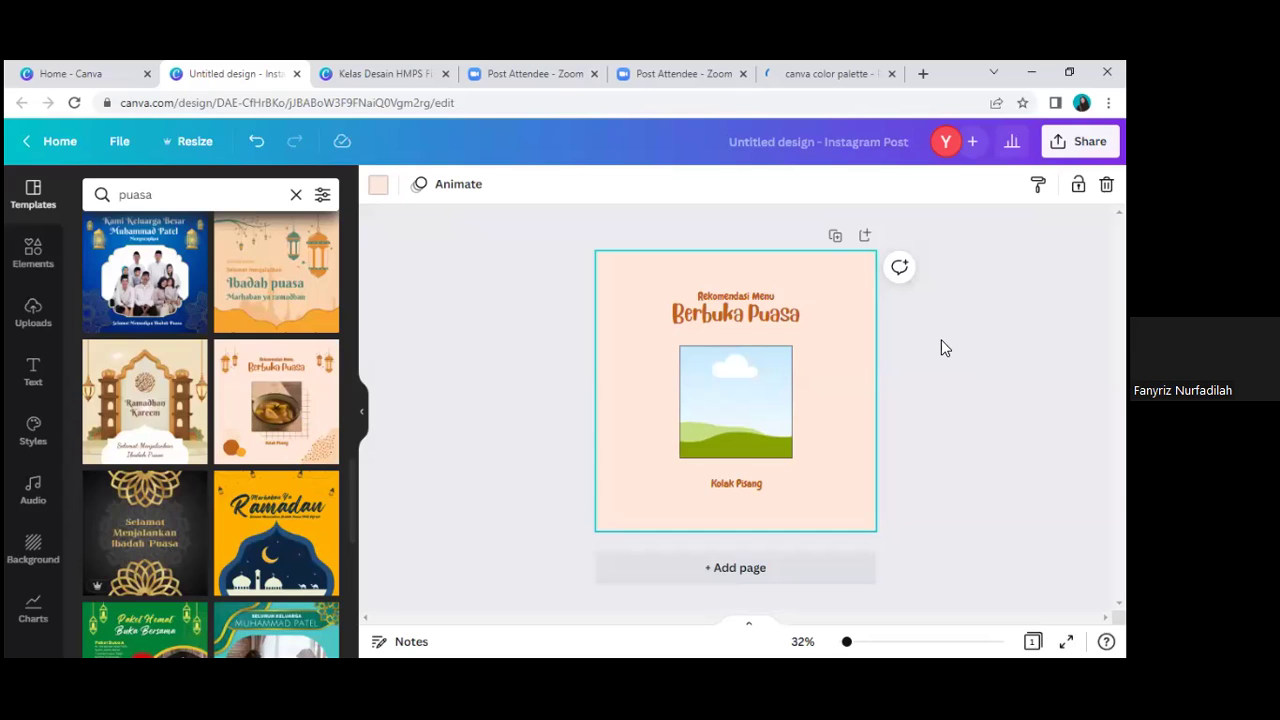
Step: Clear the page selection and switch to the 'canva color palette' search results tab
click(941, 341)
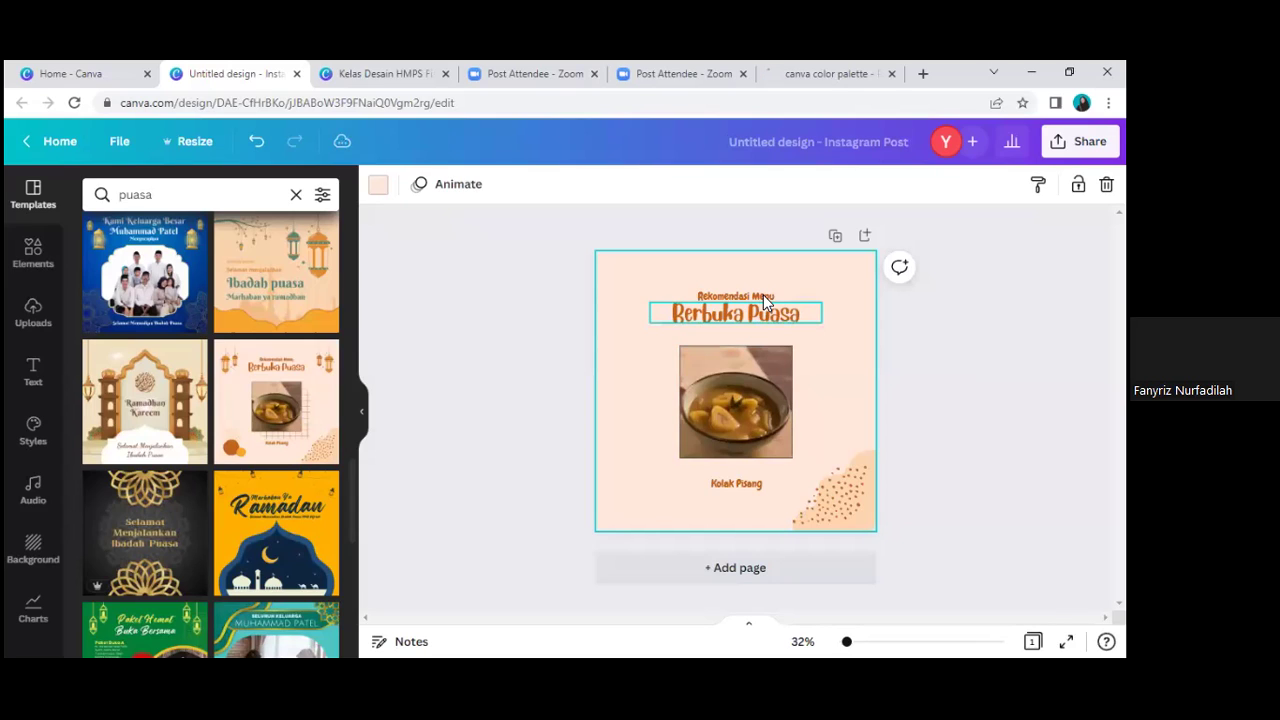
click(943, 423)
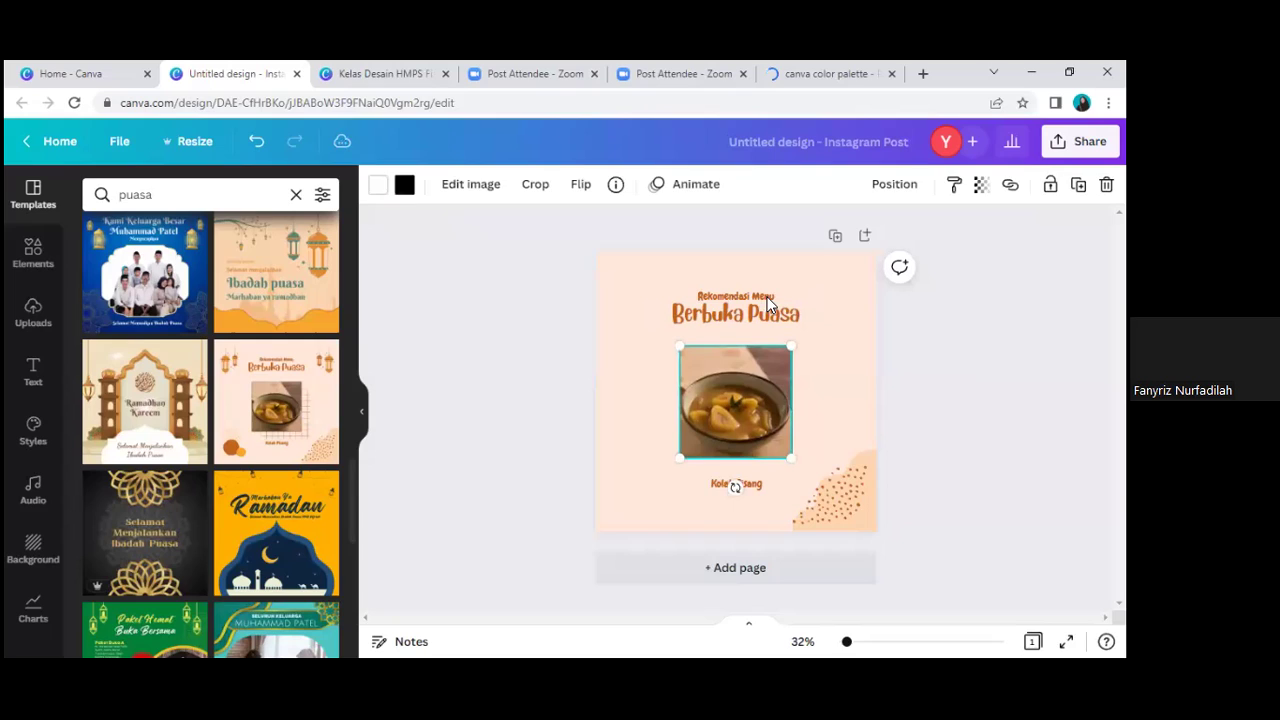
key(Escape)
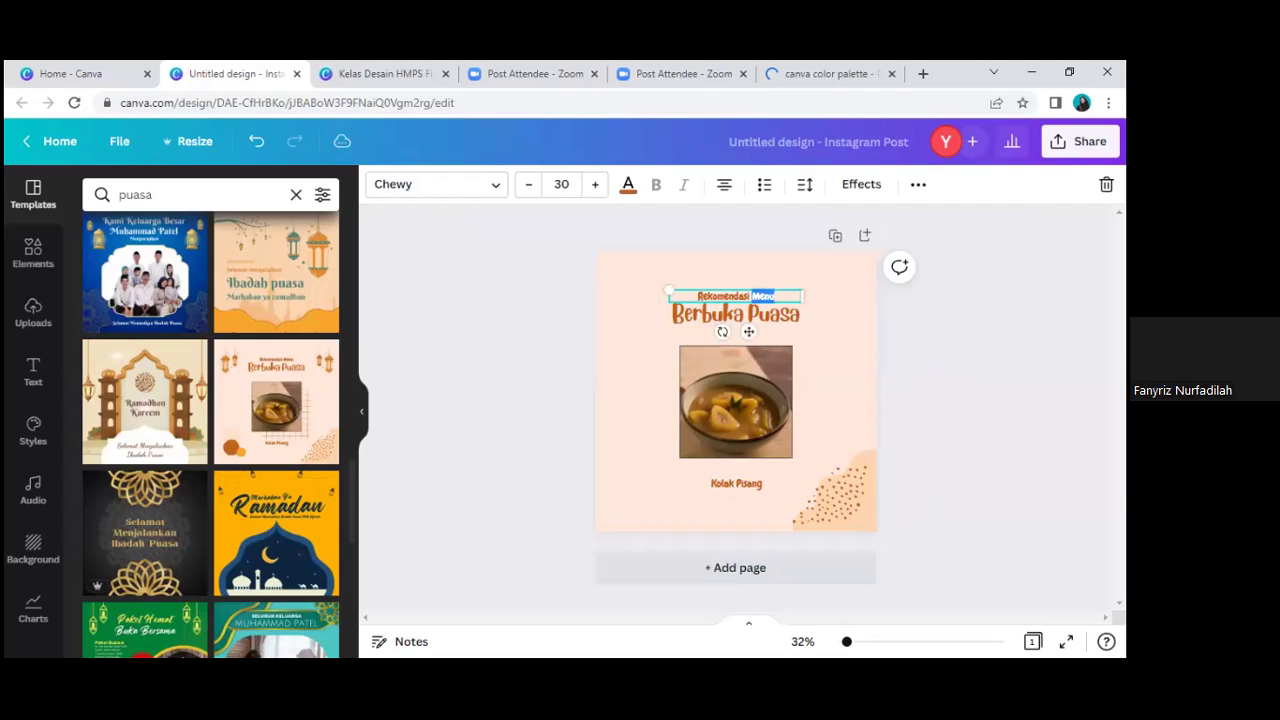
key(ctrl+6)
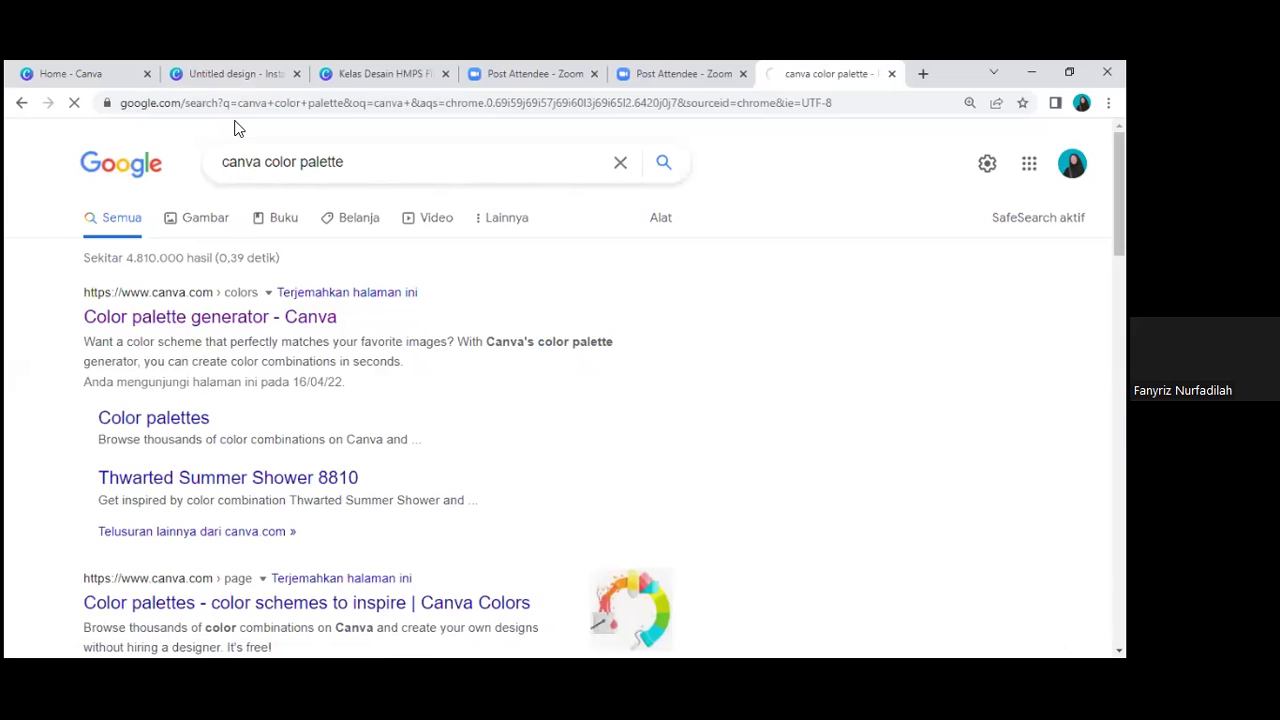
key(ctrl+2)
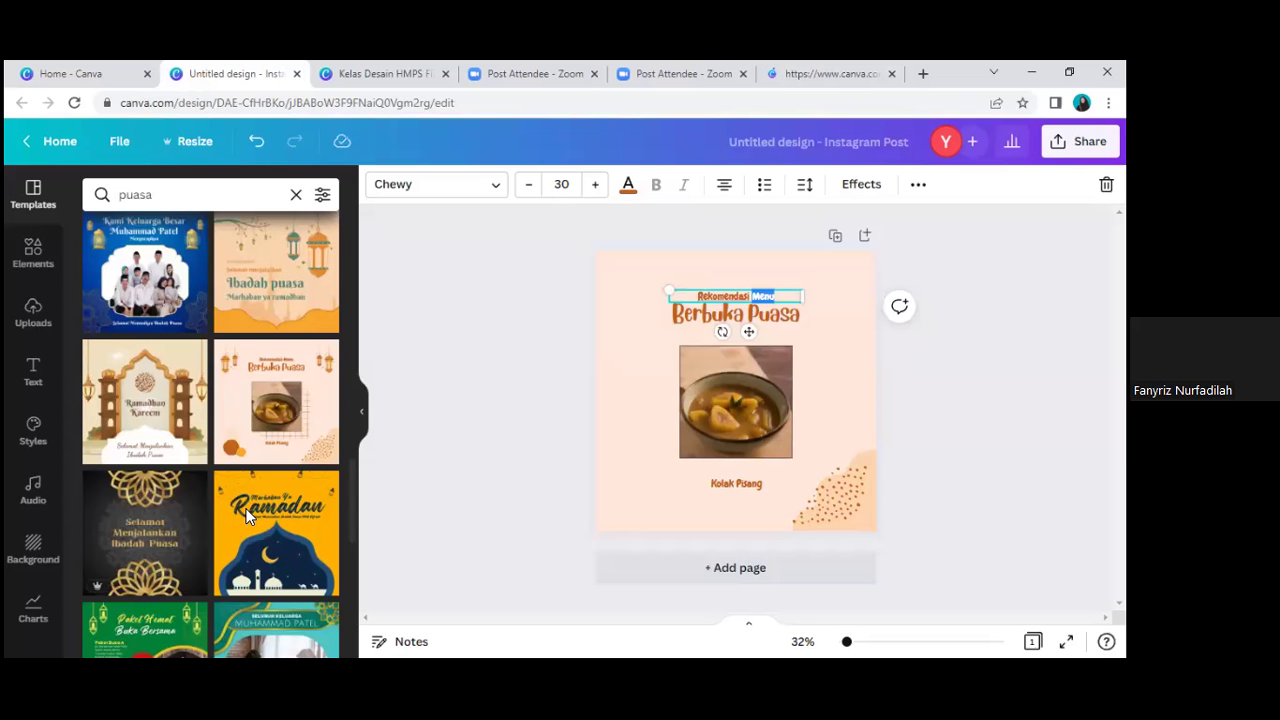
Step: Finish editing the small heading and select the whole 'Rekomendasi Menu' line for editing
scroll(270, 486, up, 4)
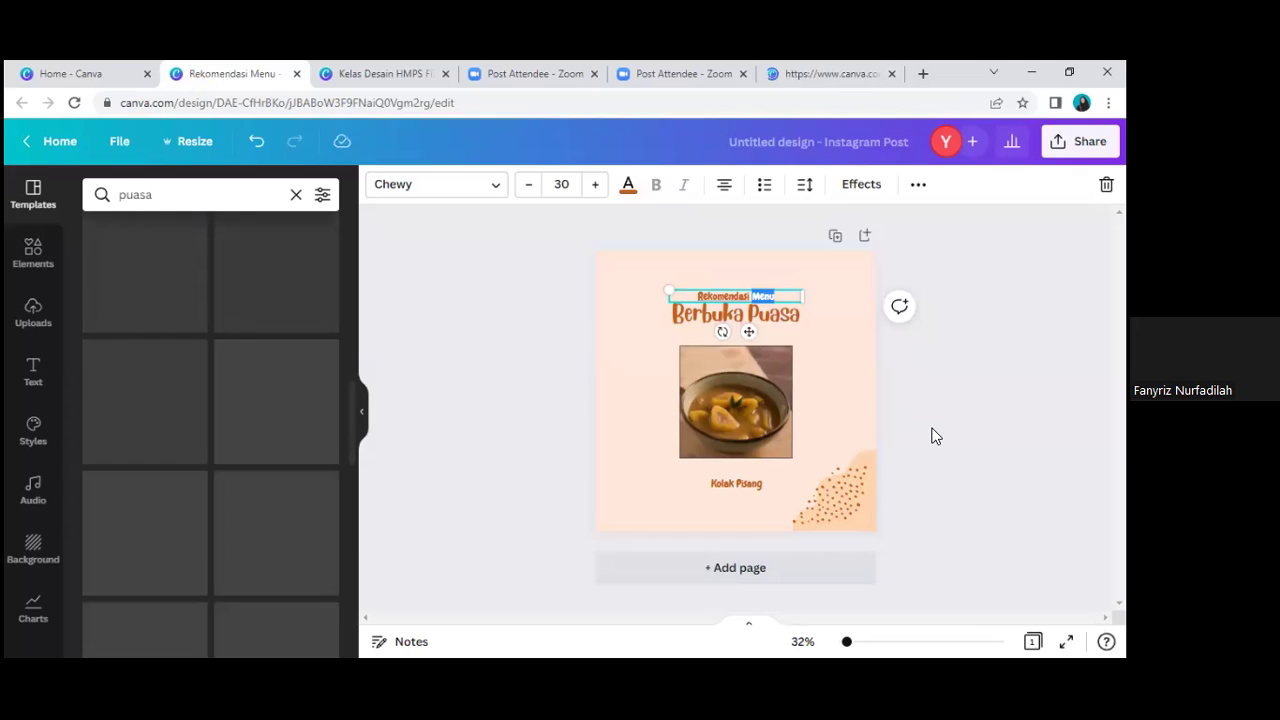
click(931, 444)
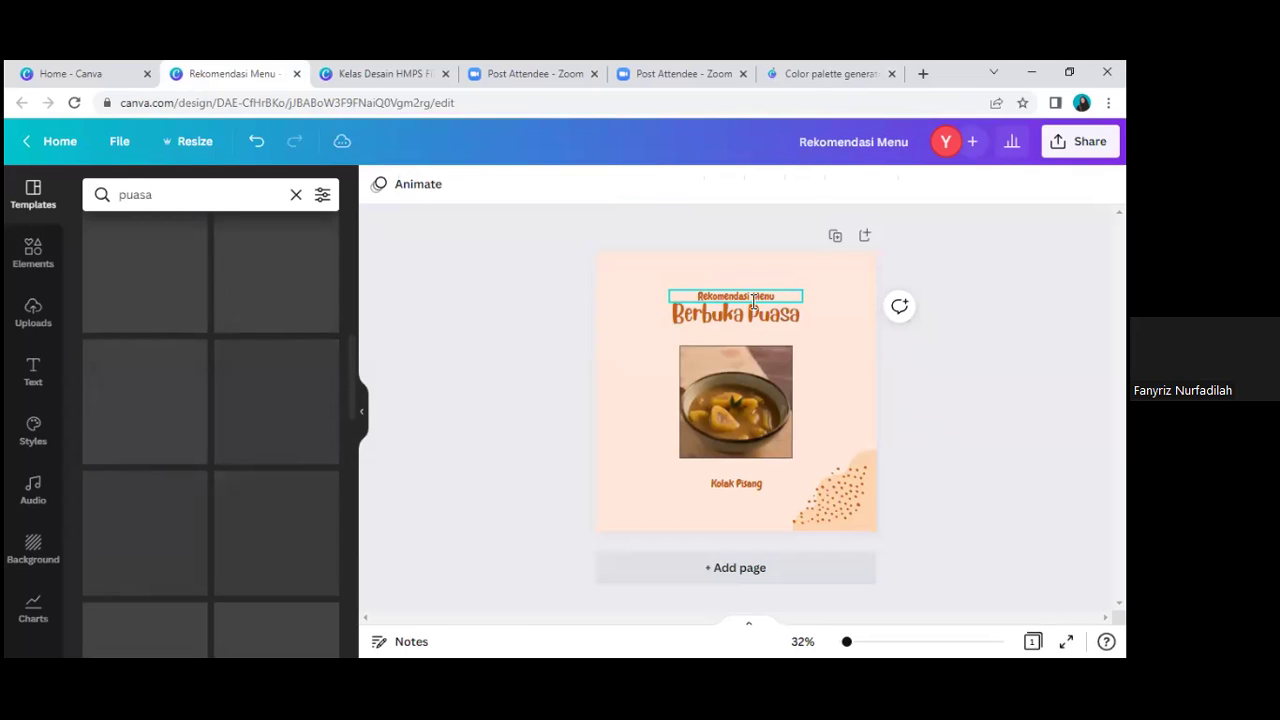
double_click(753, 298)
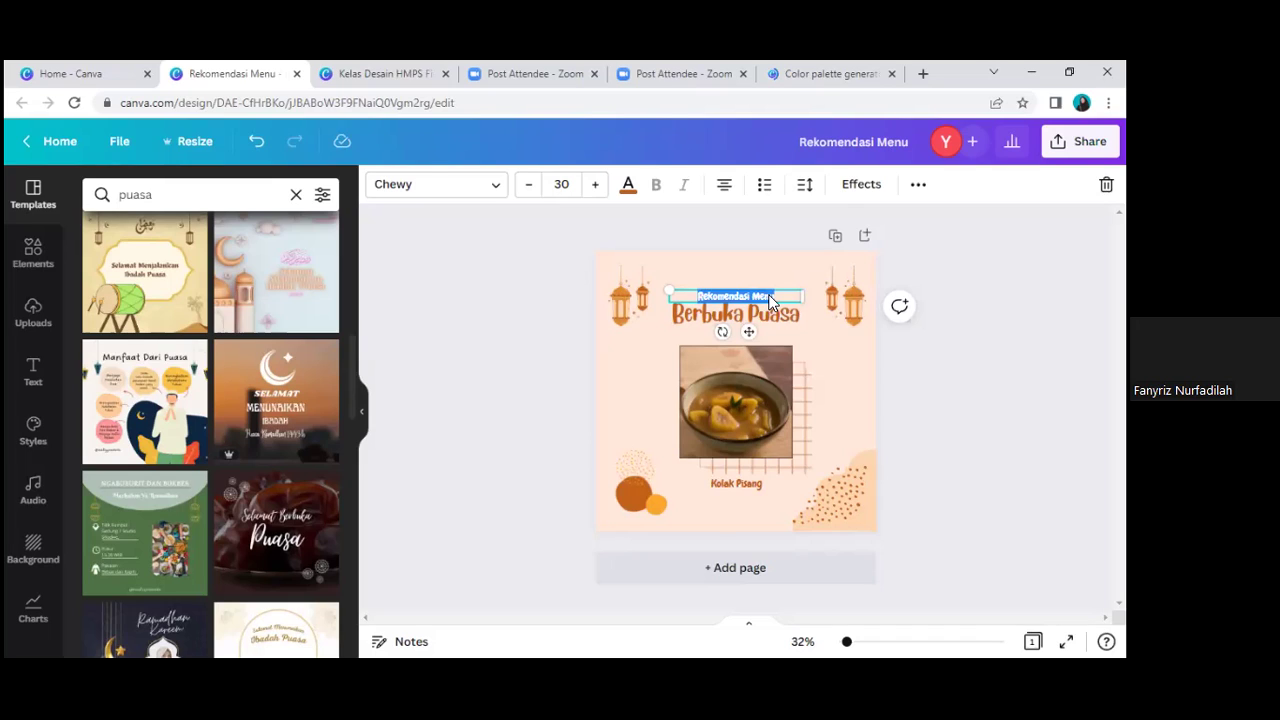
Step: Replace the 'Rekomendasi Menu' line with 'HMPS fisika Mengucapkan'
key(Escape)
key(Escape)
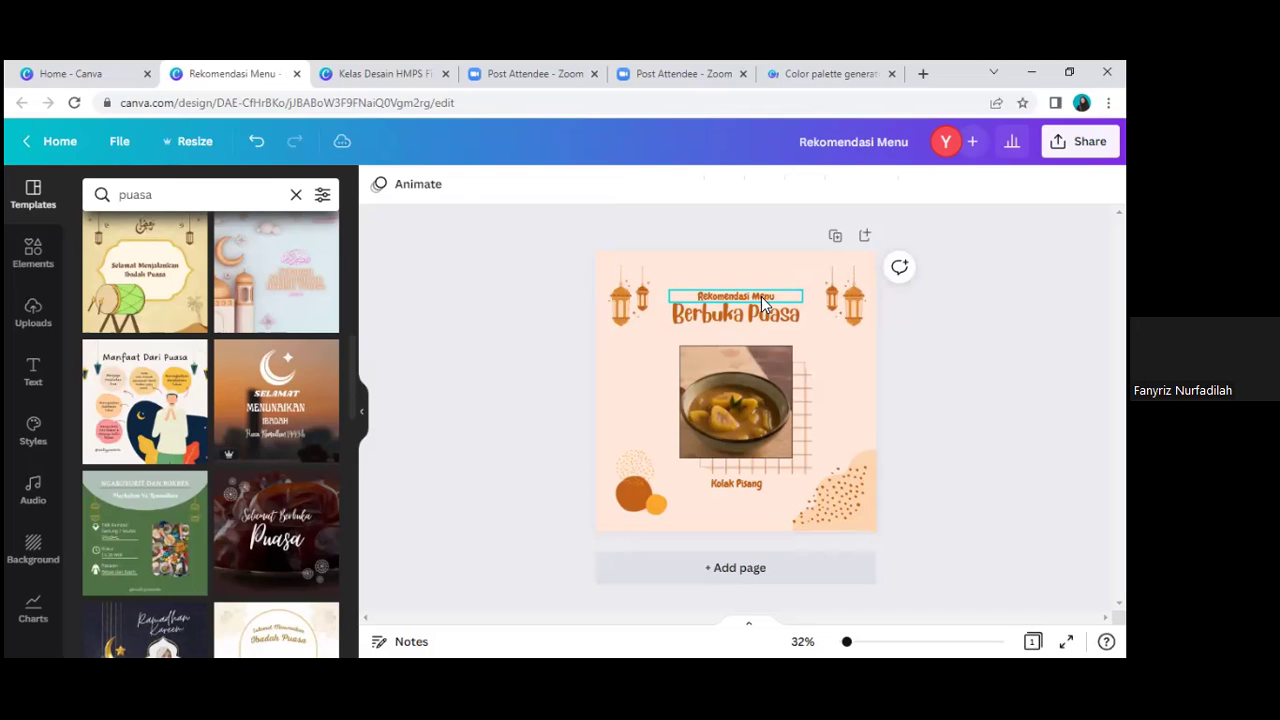
double_click(763, 297)
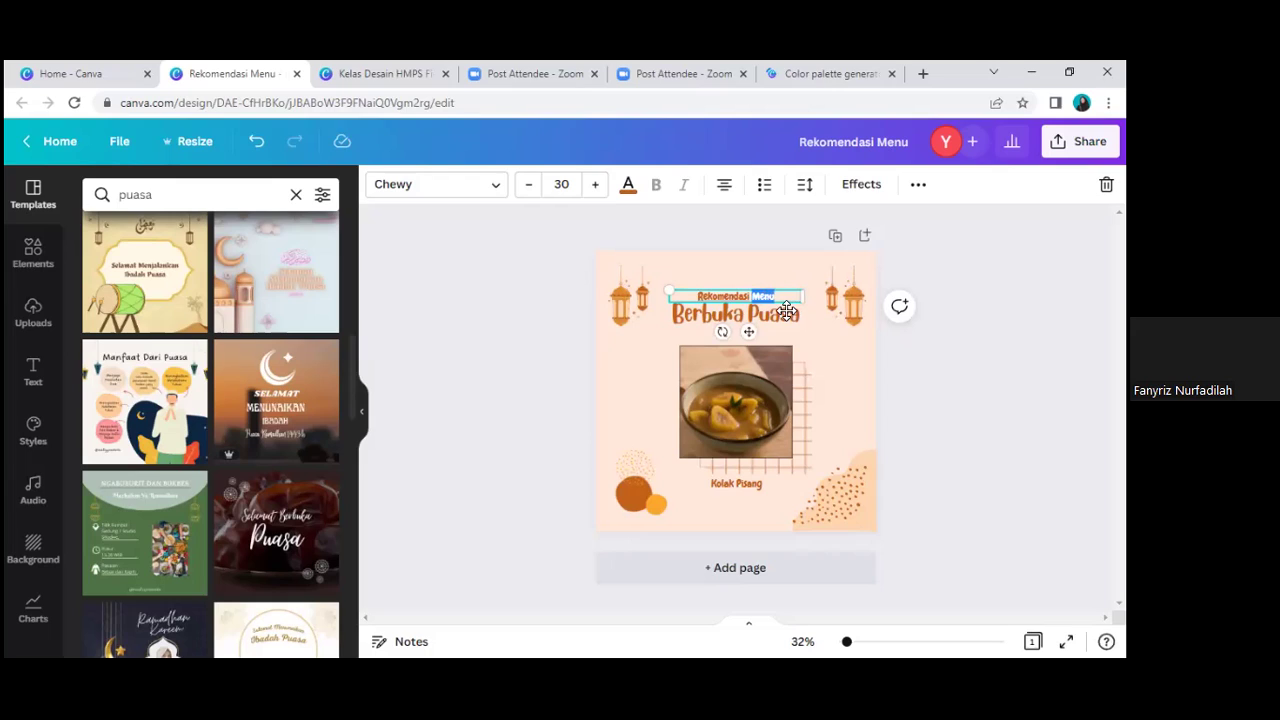
key(ctrl+a)
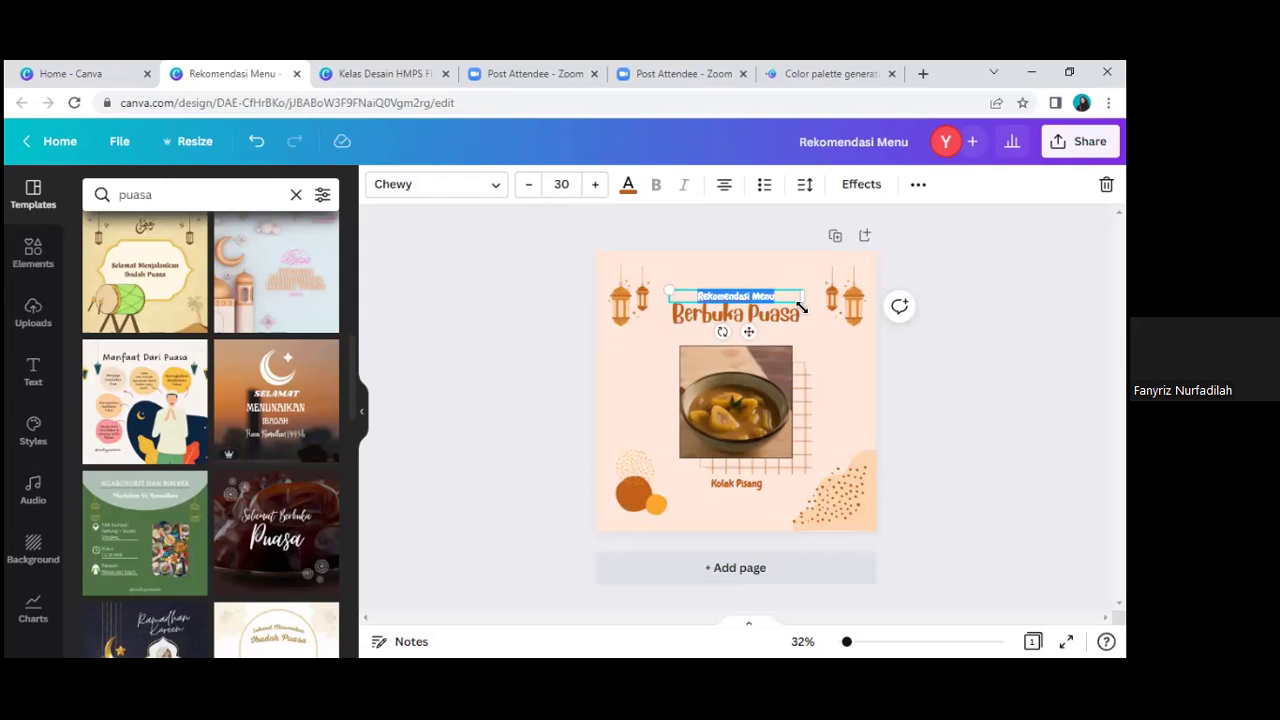
text(HMPS fisika)
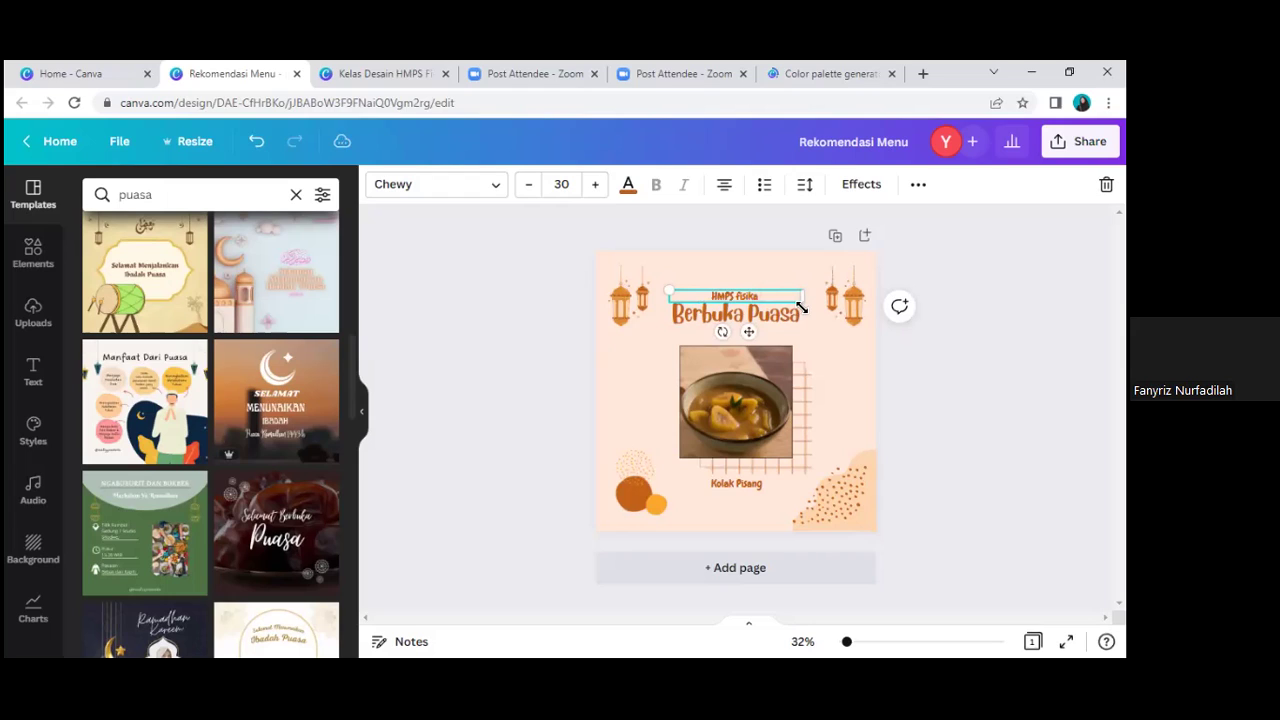
text(Mengucapkan)
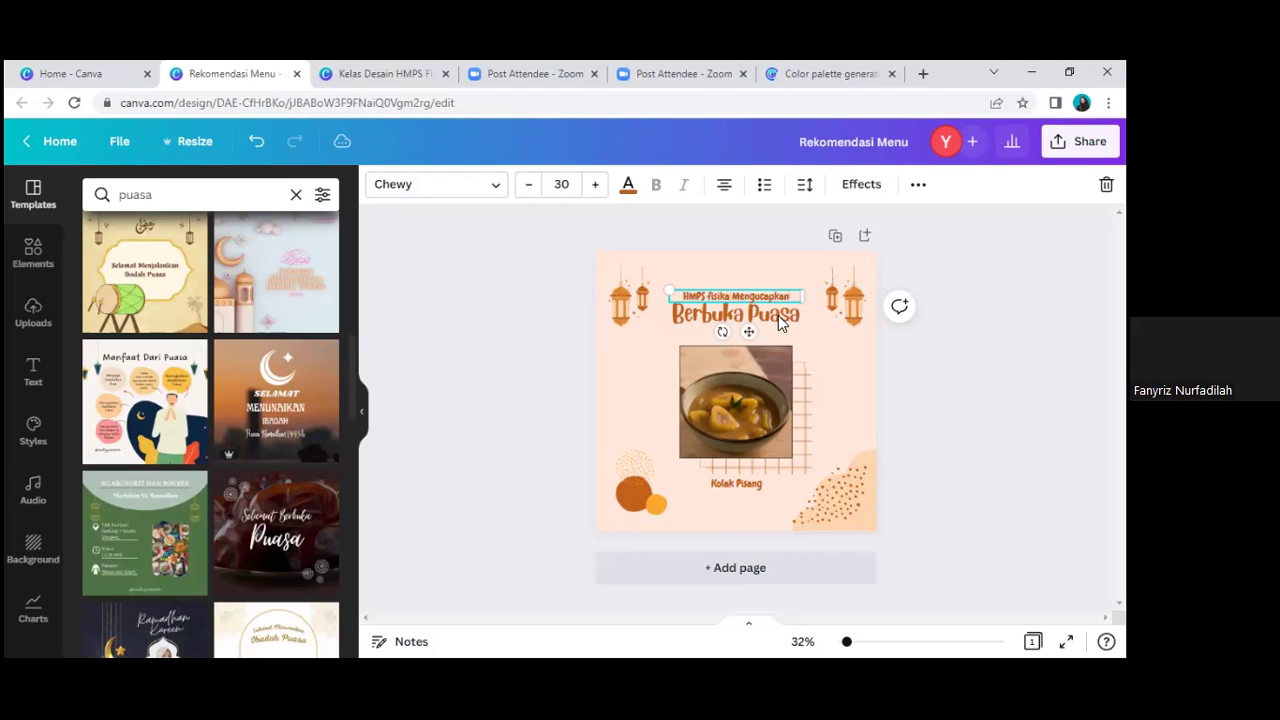
Step: Add 'Selamat' before the title so it reads 'Selamat Berbuka Puasa'
double_click(775, 322)
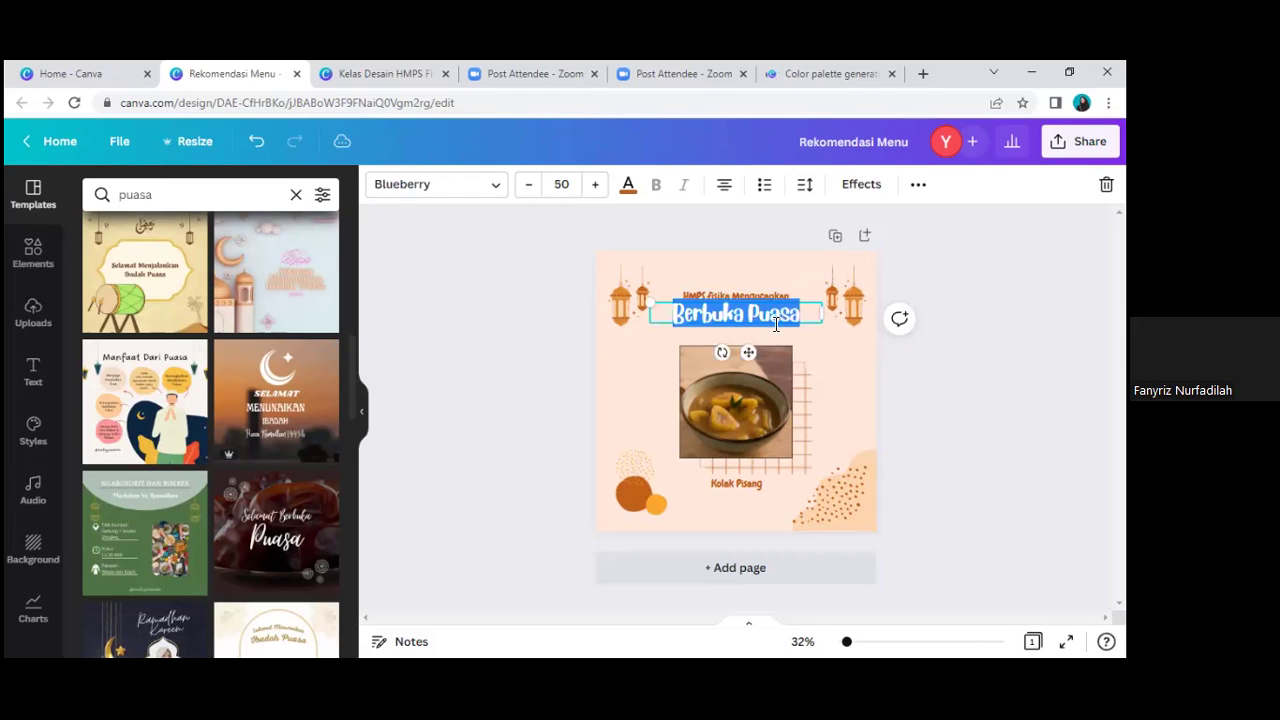
click(678, 313)
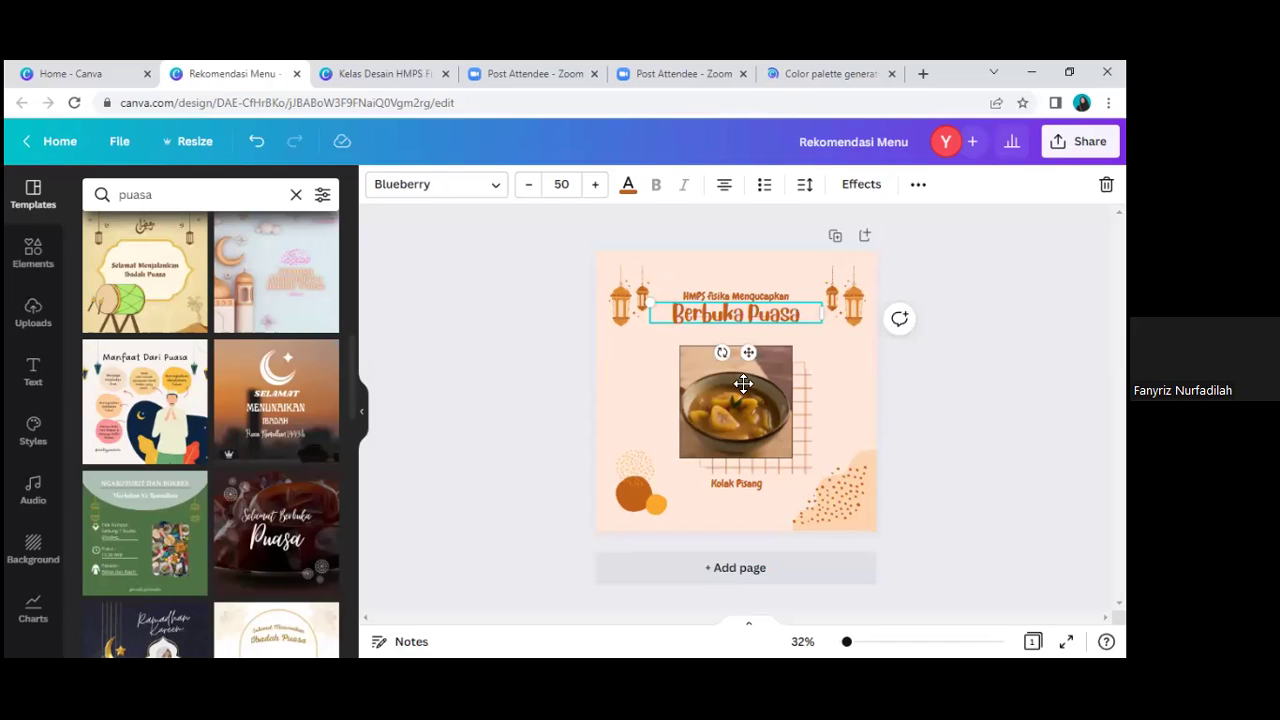
text(Selamat)
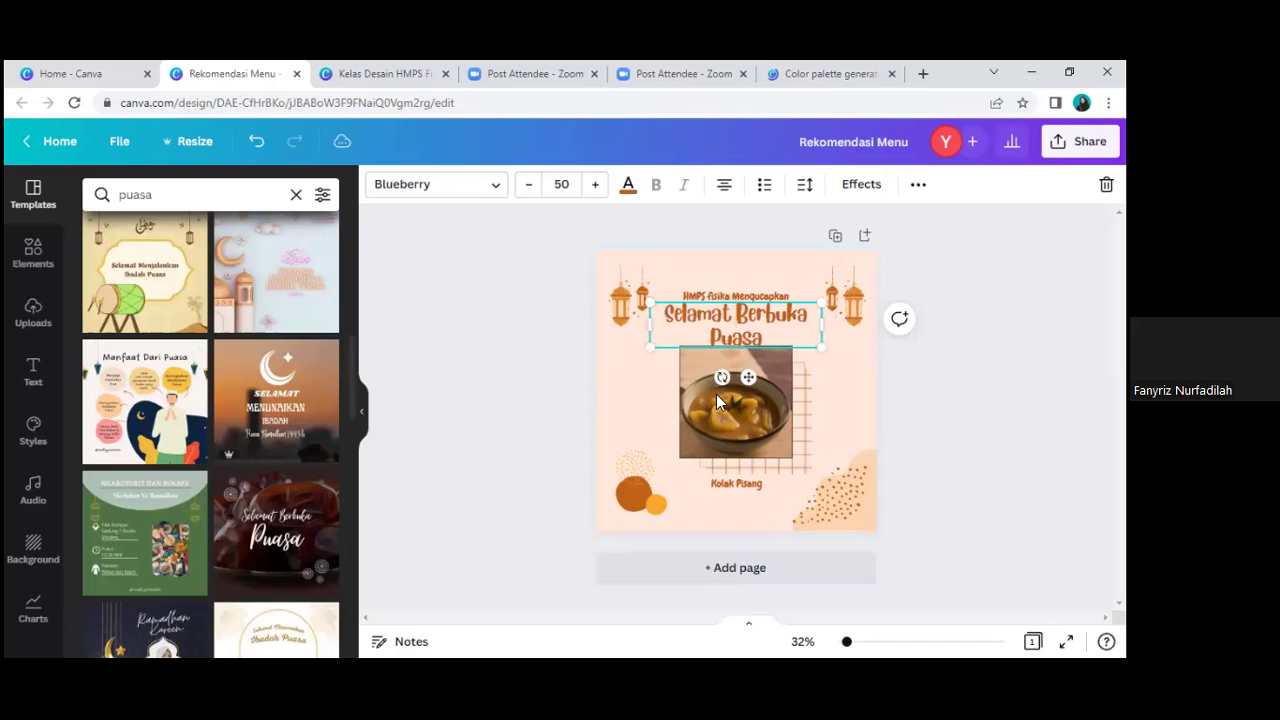
click(28, 258)
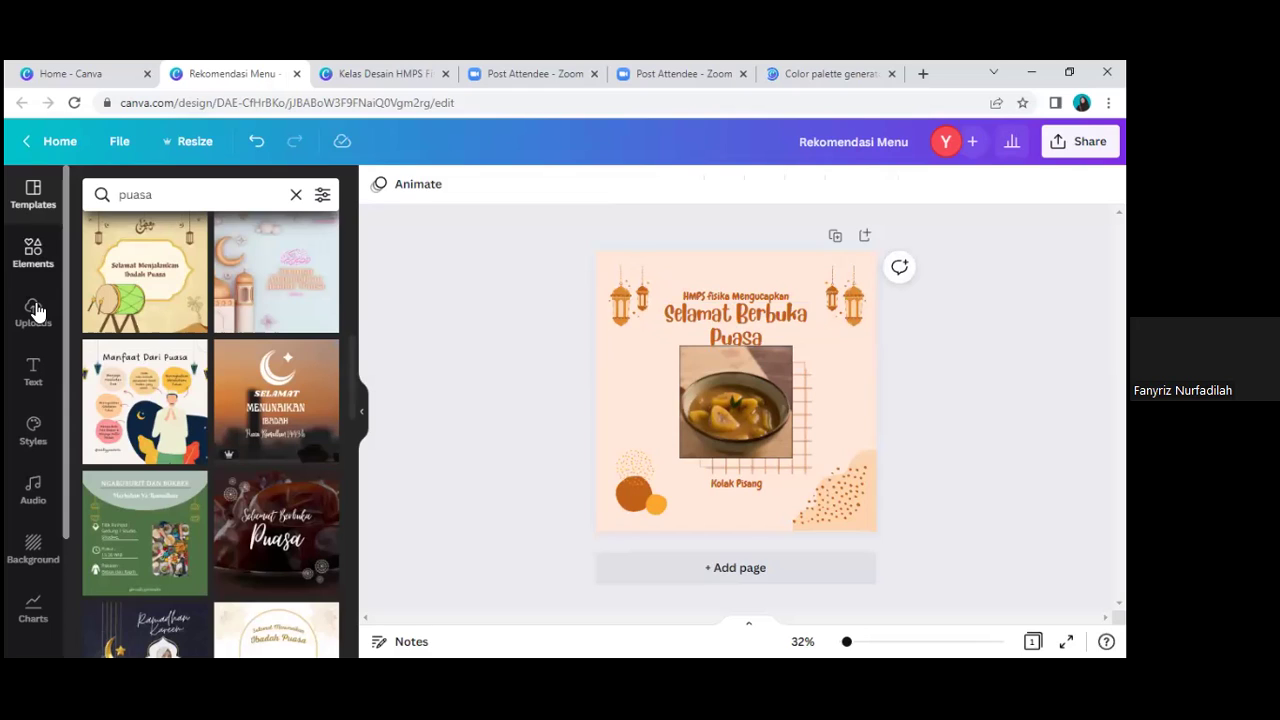
click(33, 258)
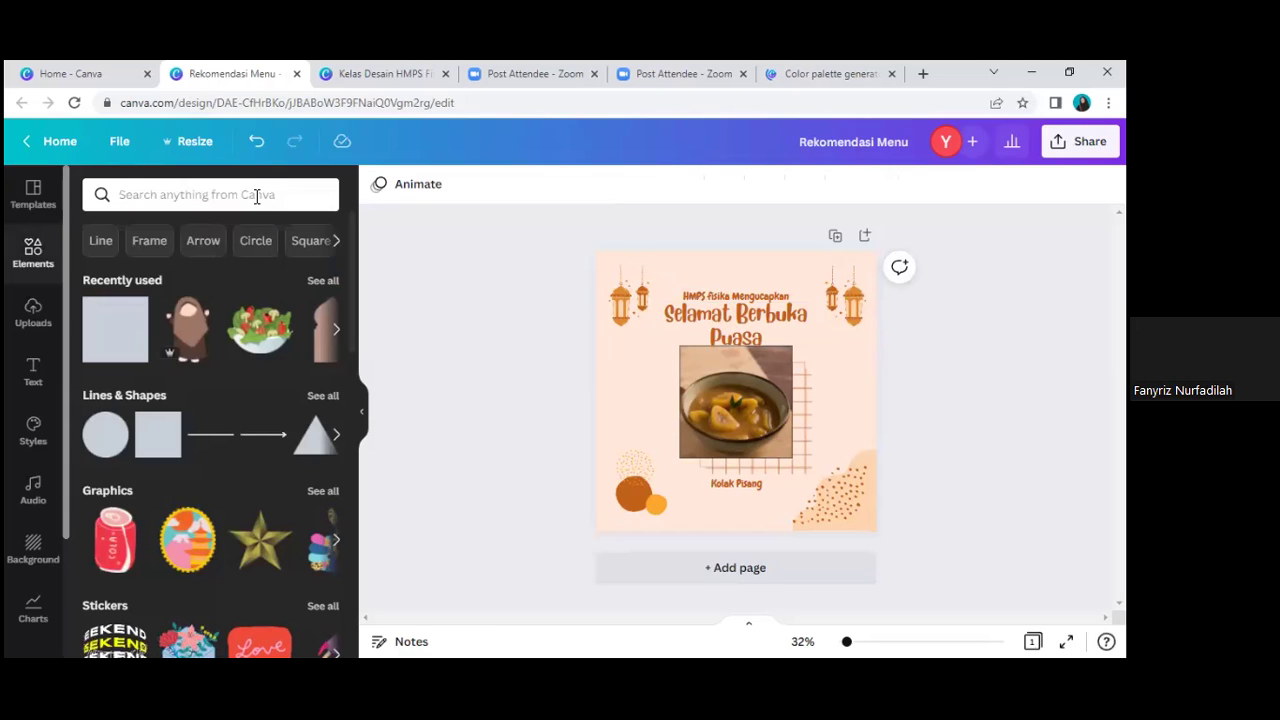
Step: Place the cursor in the Elements search box and scroll through the element library
click(257, 196)
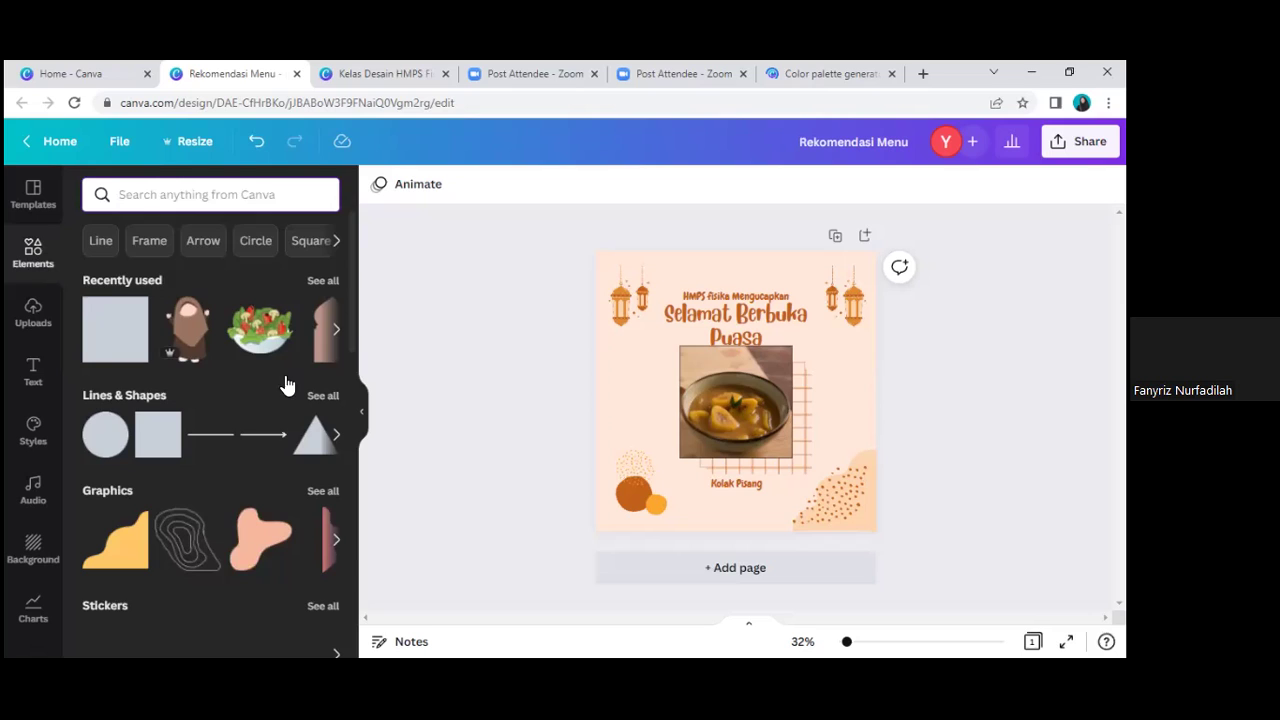
scroll(285, 390, down, 3)
scroll(270, 380, up, 1)
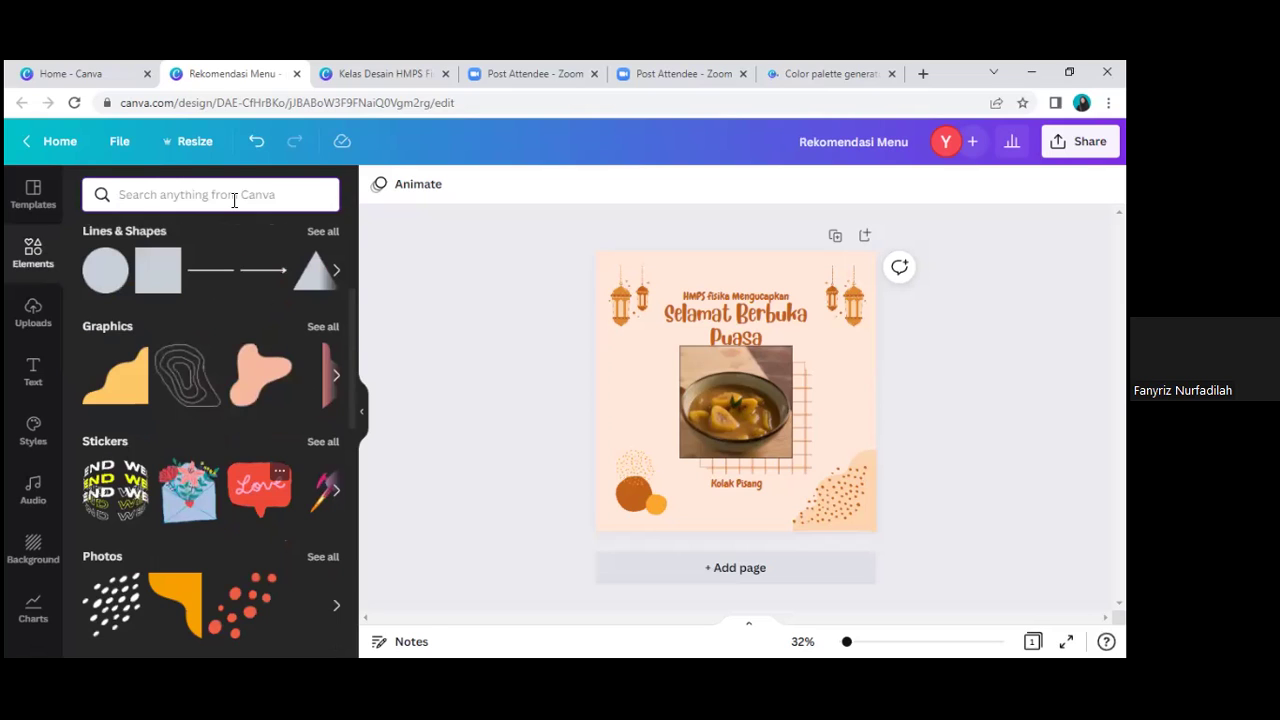
scroll(234, 200, up, 2)
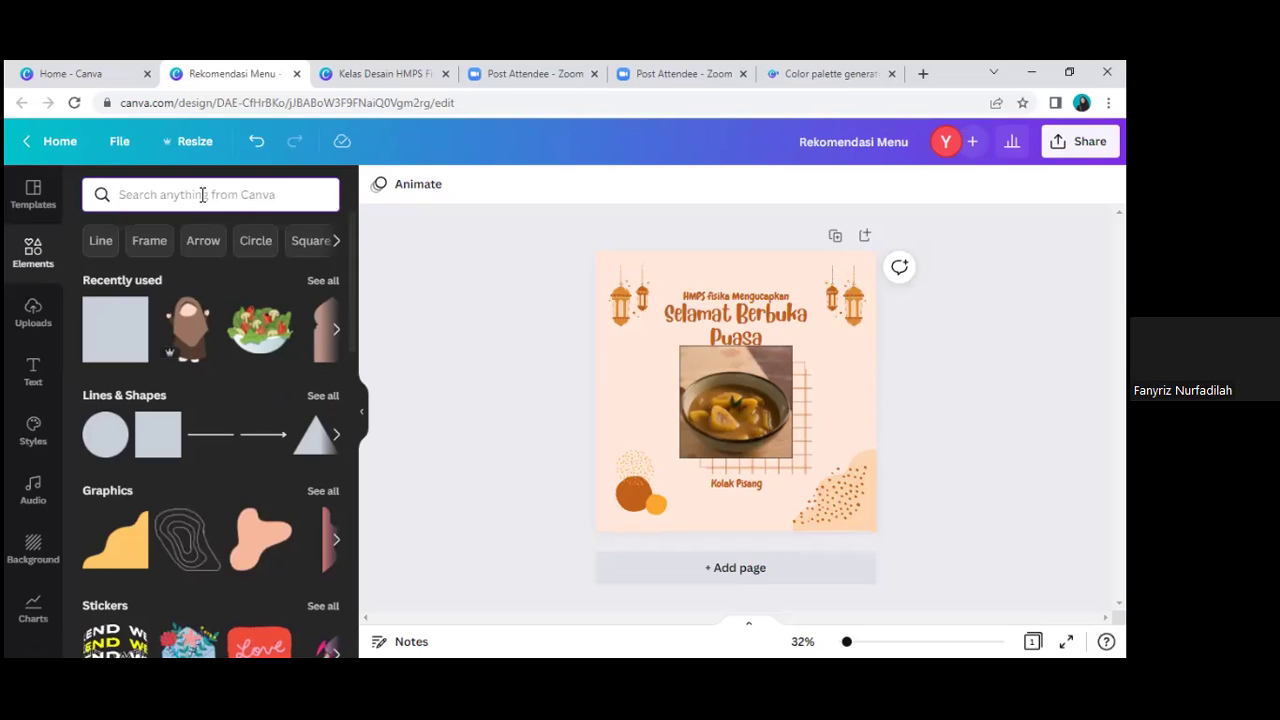
Step: Search the elements library for 'food' and scroll through the food photo results
click(202, 194)
text(h)
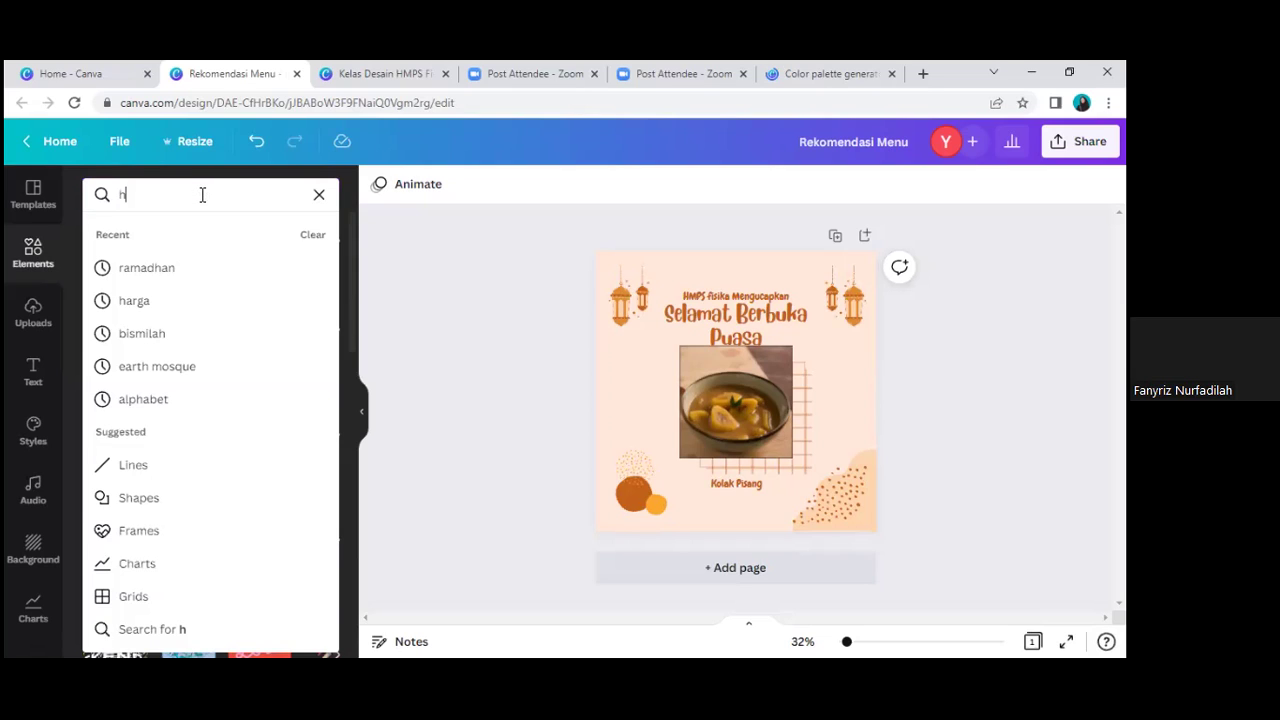
key(BackSpace)
text(food)
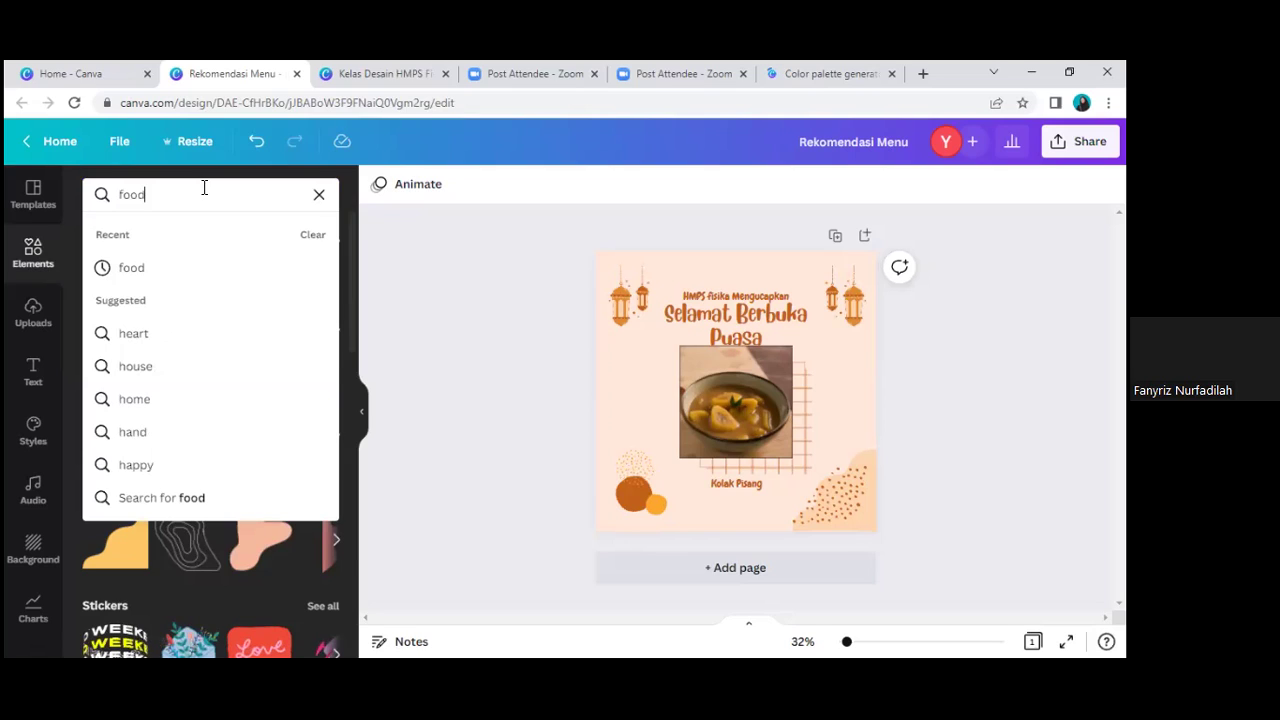
key(Return)
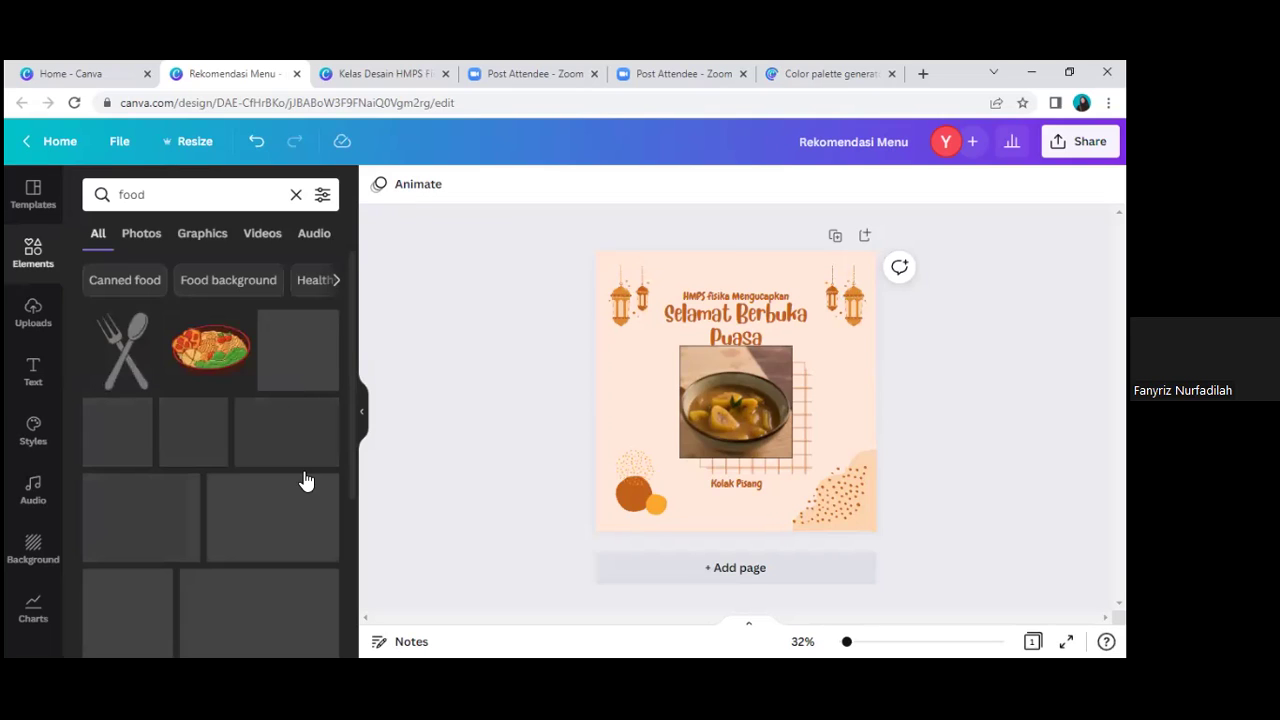
scroll(306, 476, down, 1)
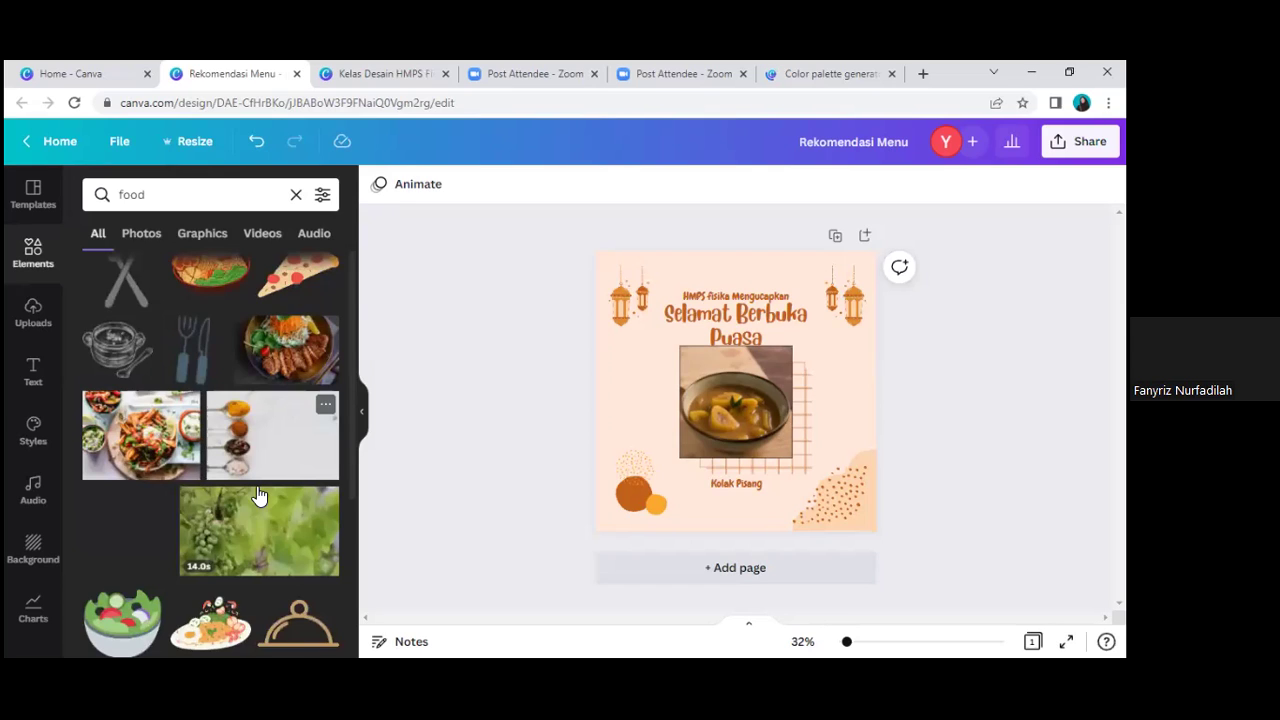
scroll(260, 500, down, 2)
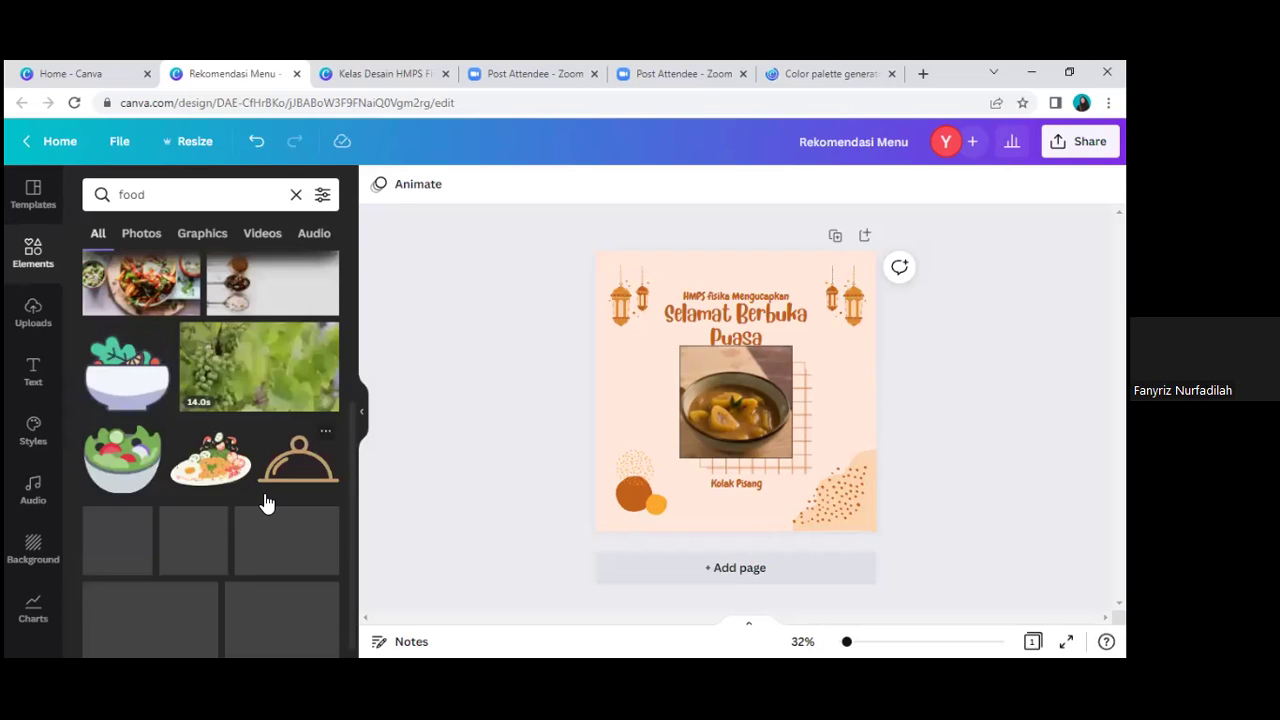
scroll(267, 503, up, 1)
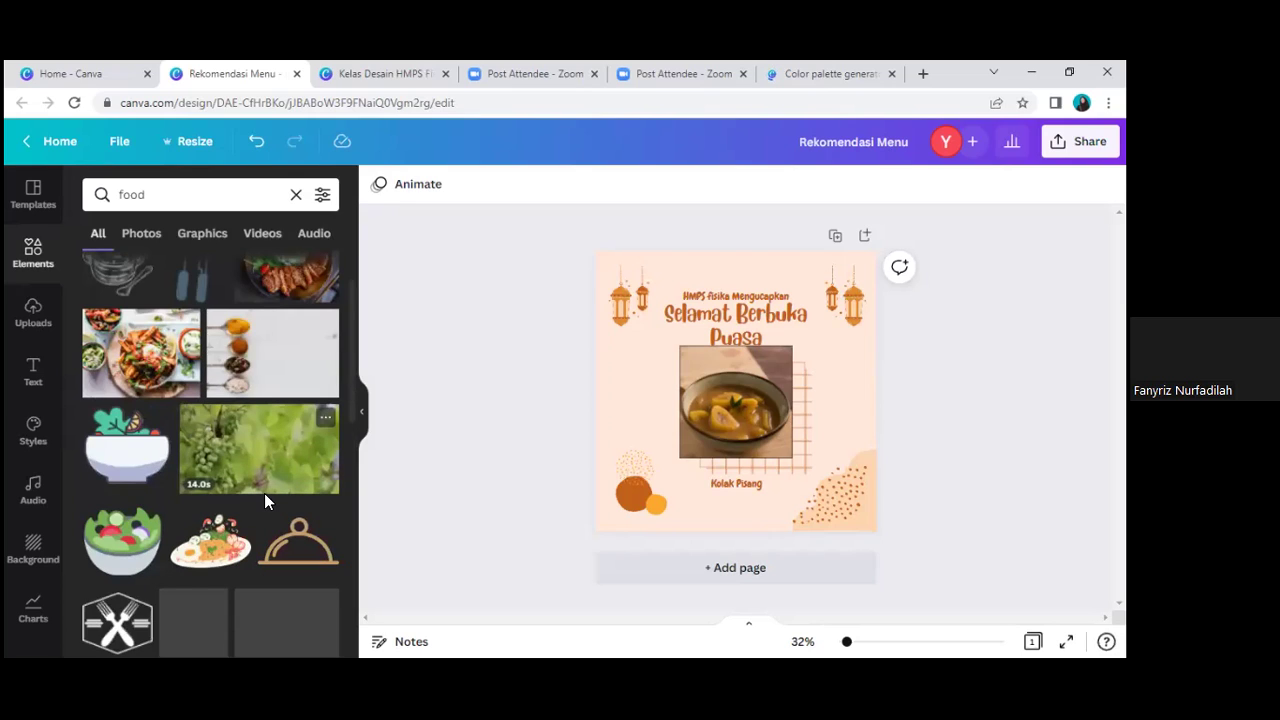
scroll(264, 493, down, 3)
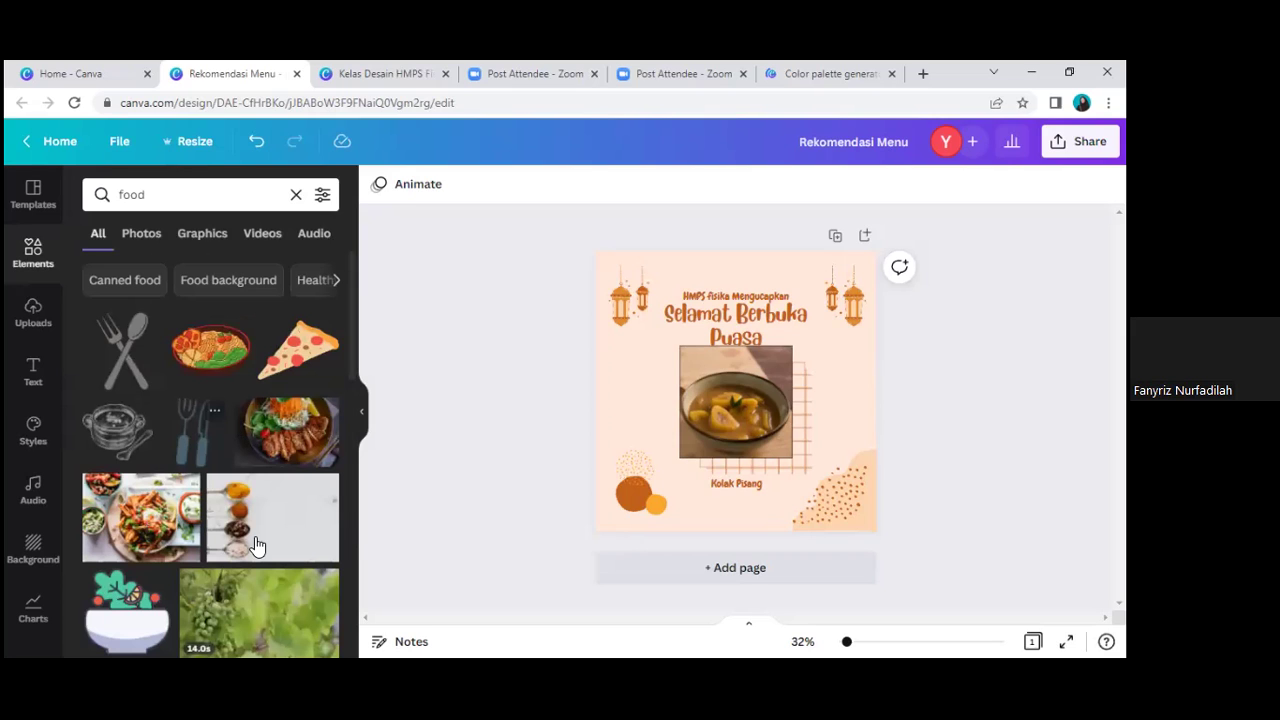
scroll(270, 546, down, 2)
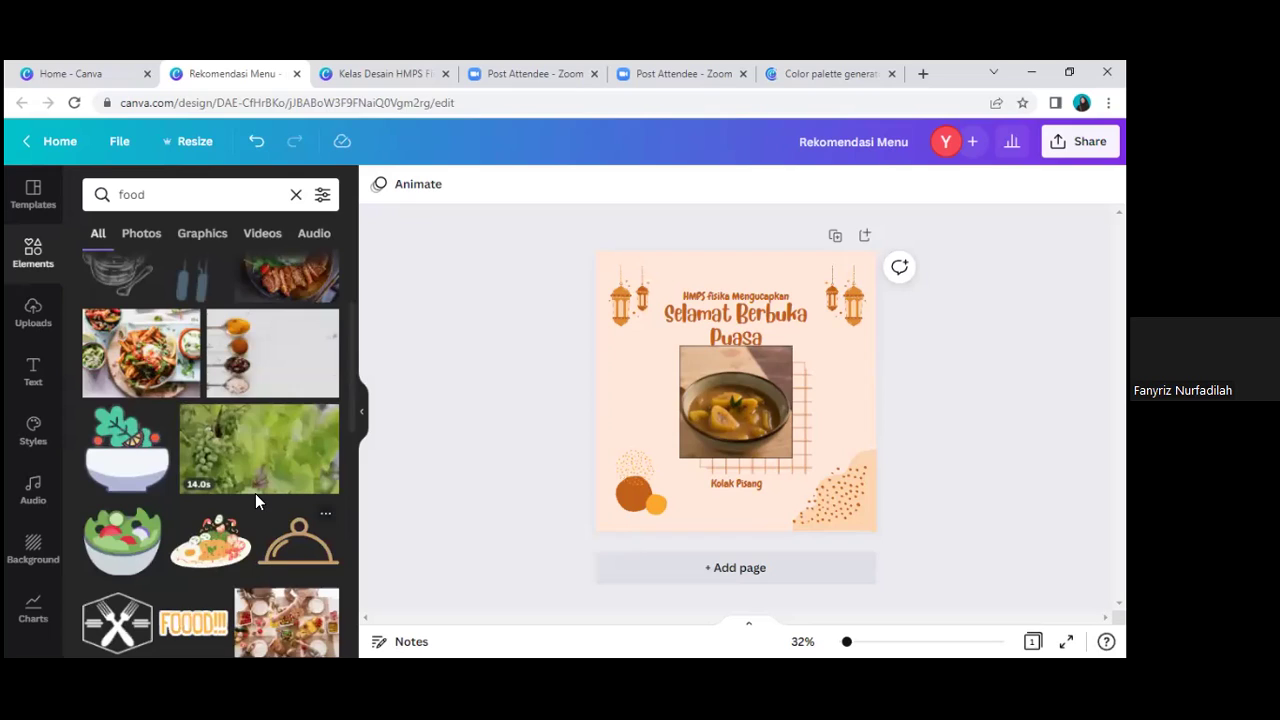
scroll(255, 500, down, 2)
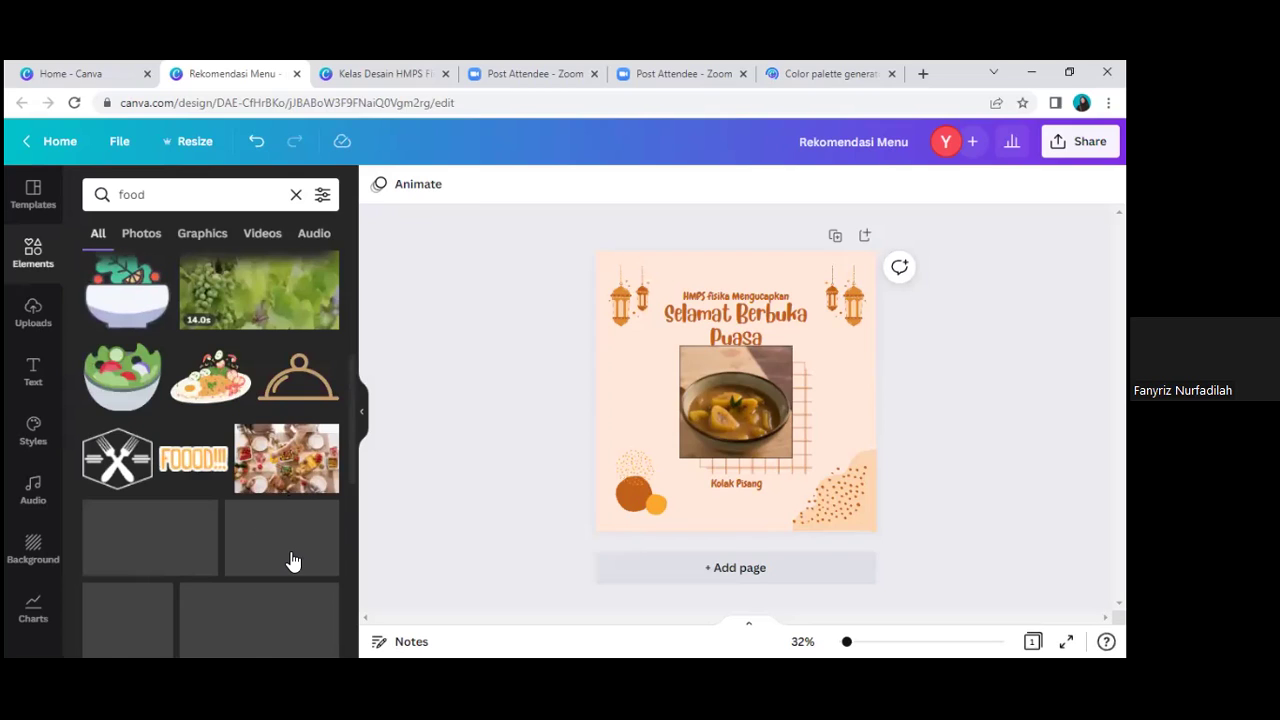
scroll(292, 557, down, 2)
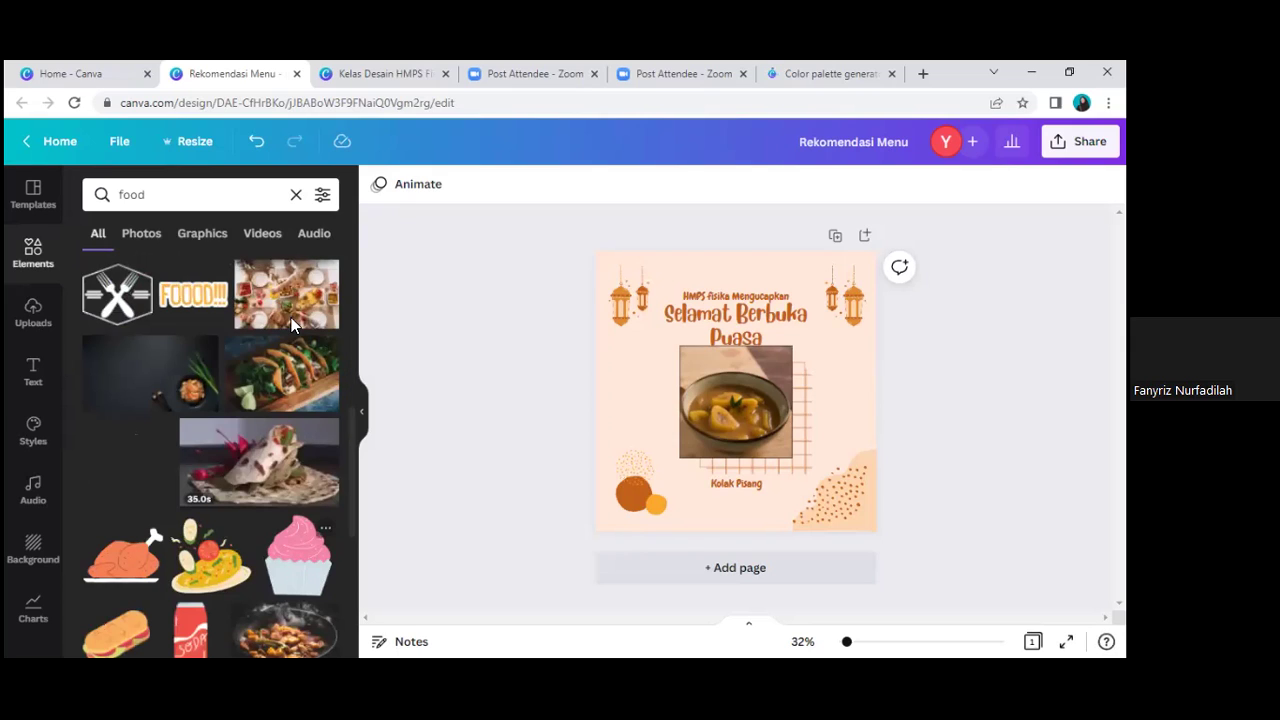
scroll(291, 317, down, 4)
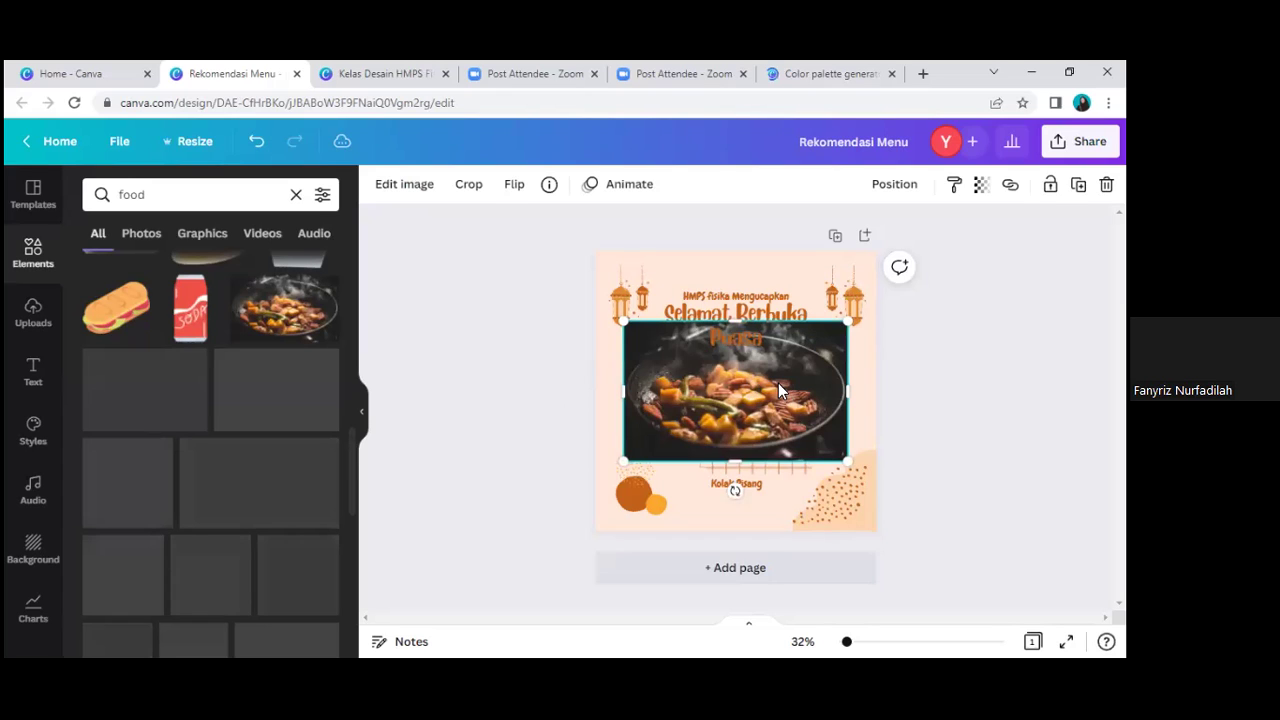
Step: Drop the pan food photo into the central grid frame, replacing the Kolak Pisang bowl image
drag(780, 390, 756, 395)
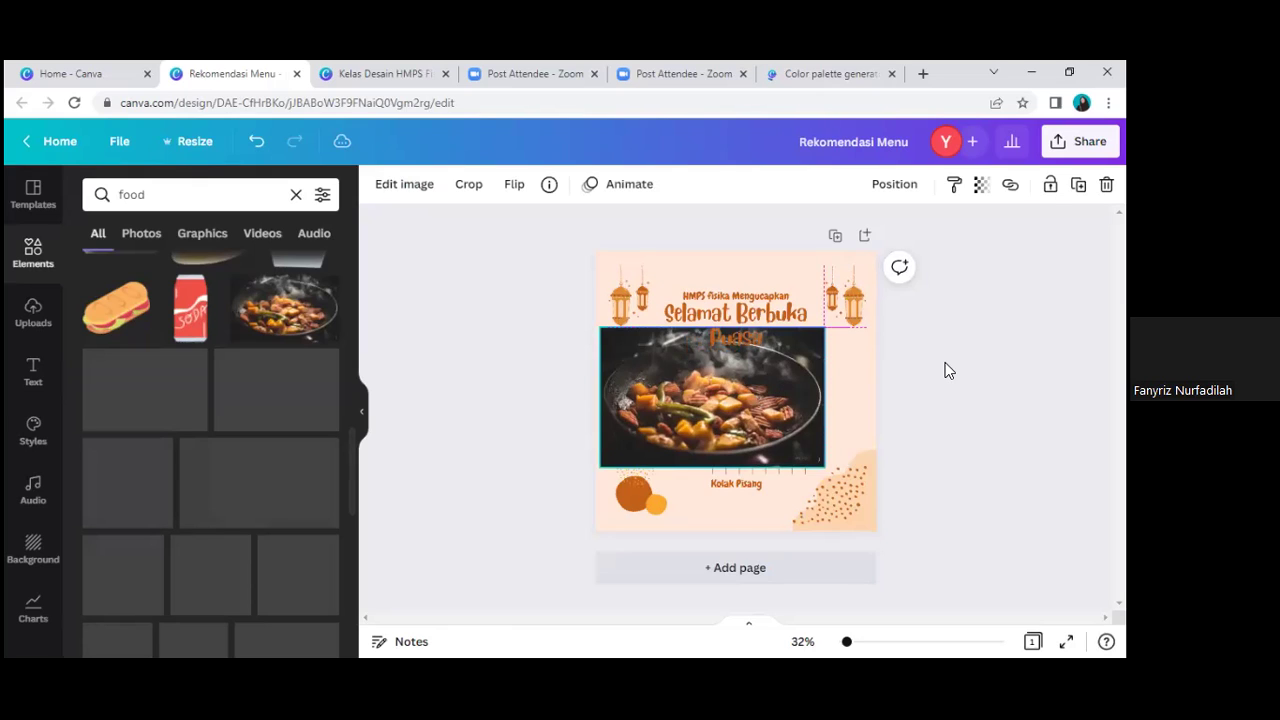
drag(948, 370, 862, 375)
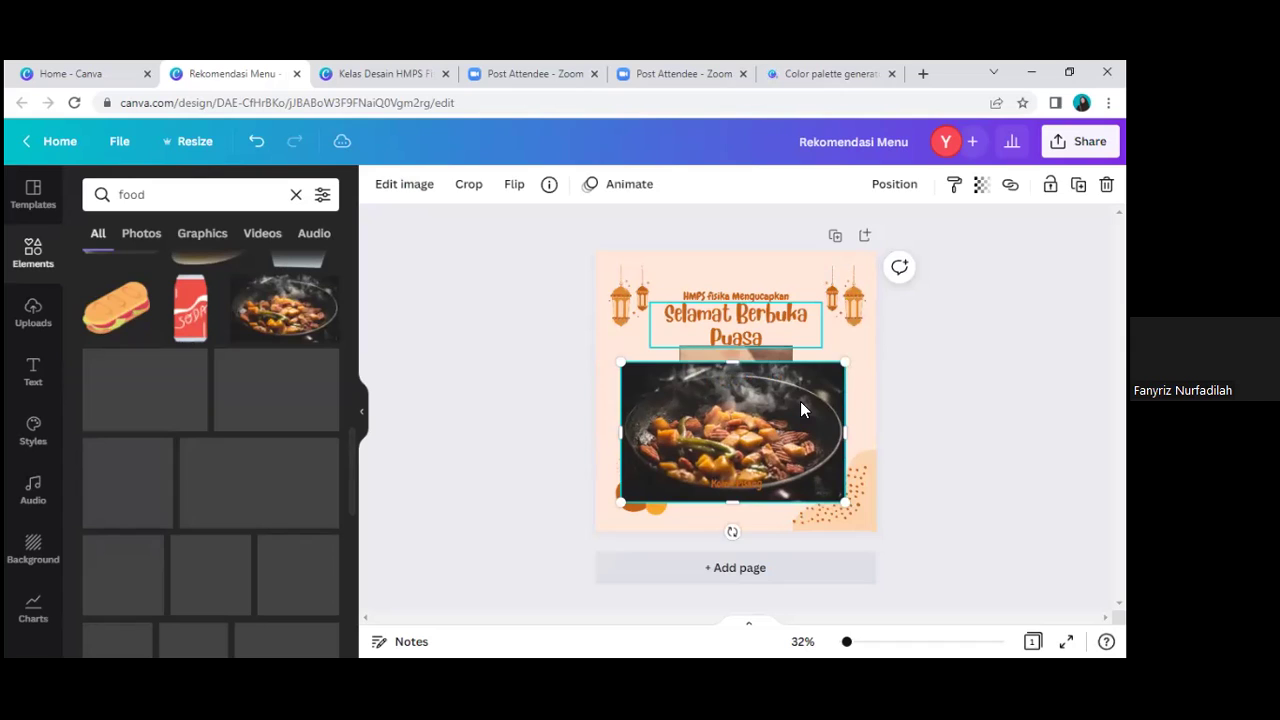
key(Escape)
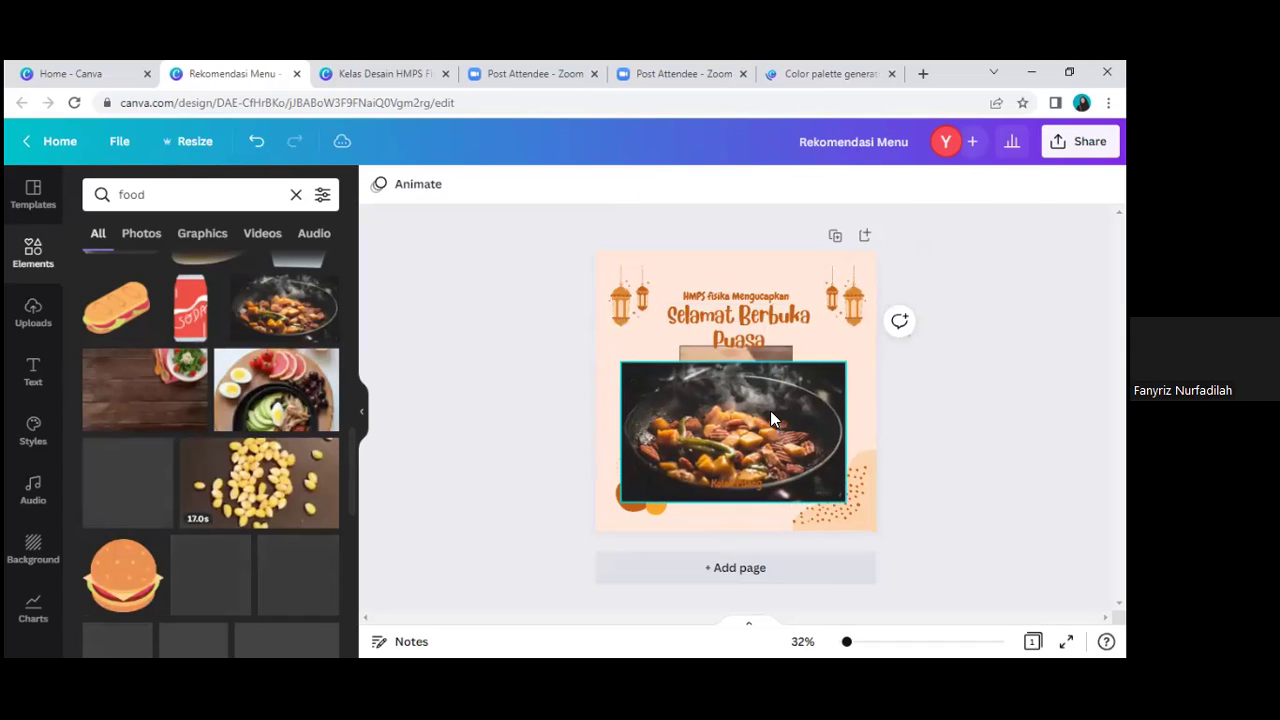
click(662, 391)
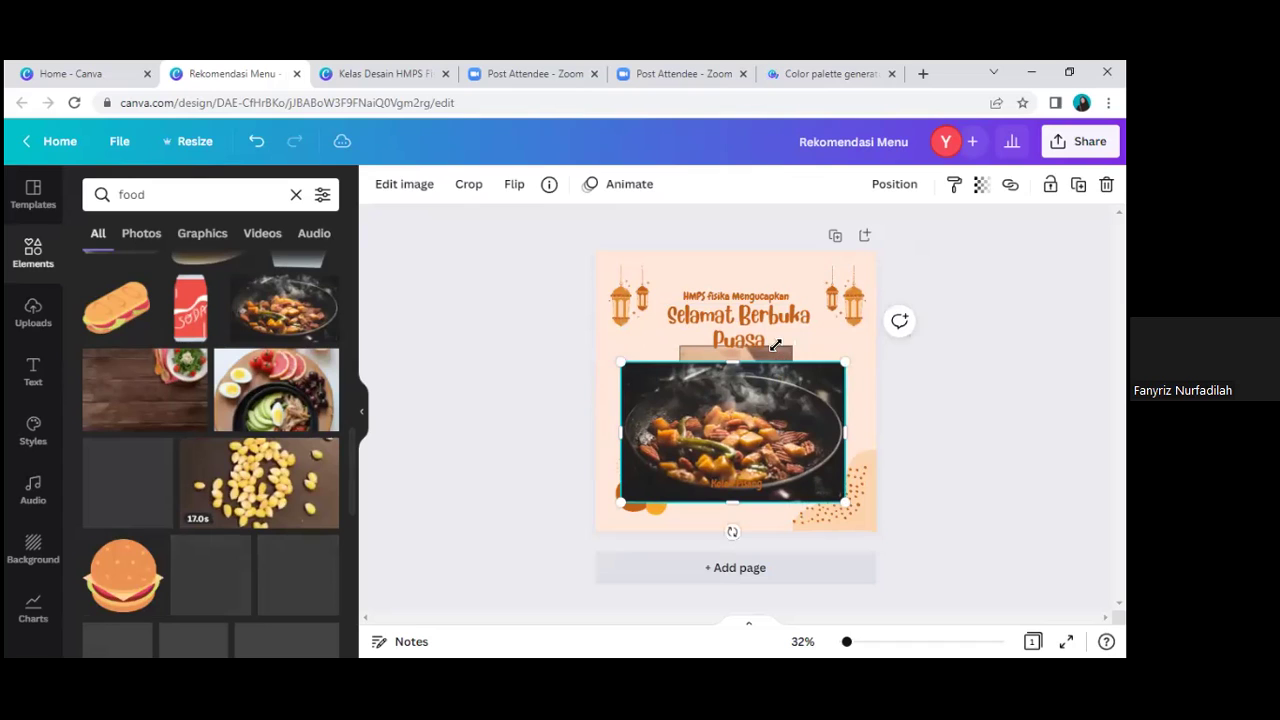
key(ctrl+z)
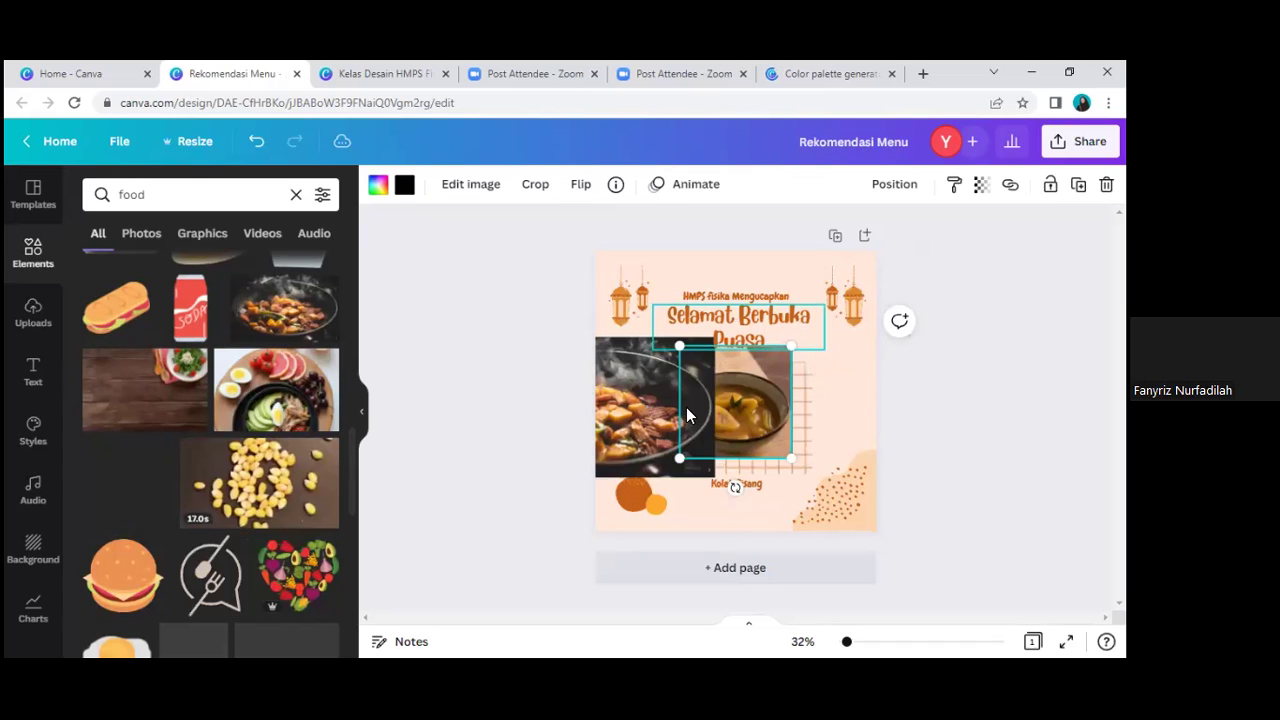
key(ctrl+z)
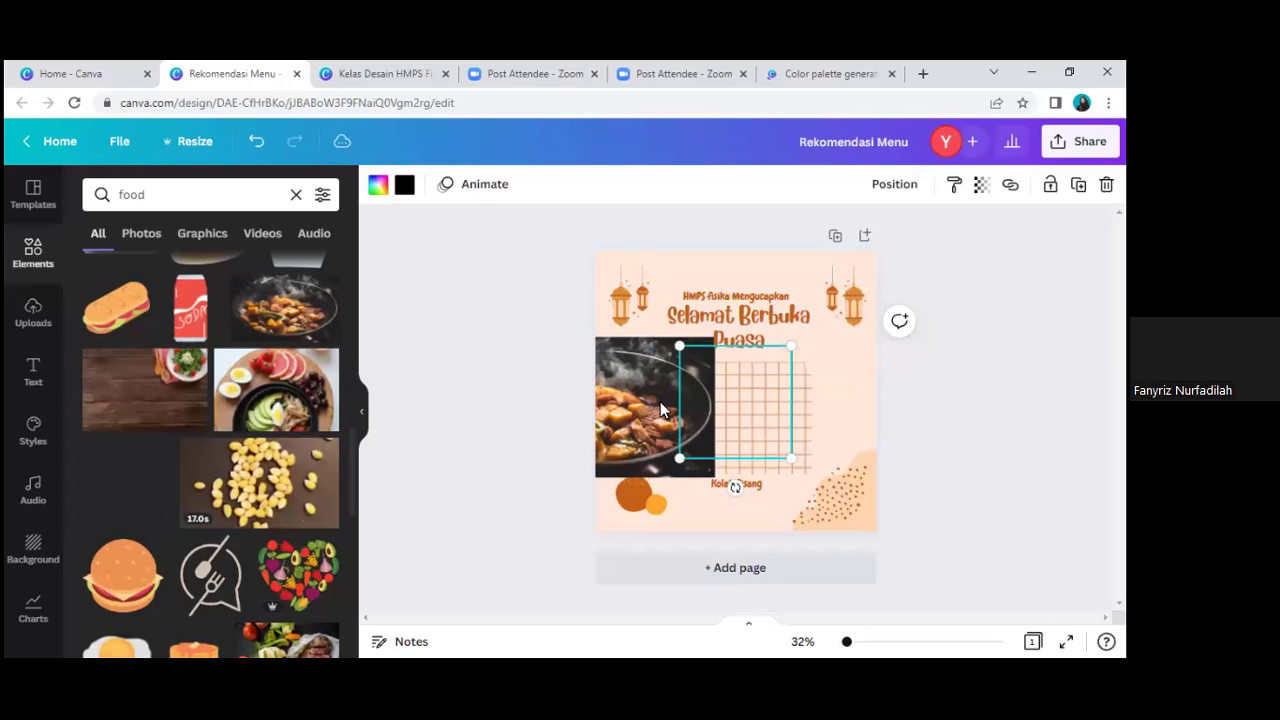
click(627, 385)
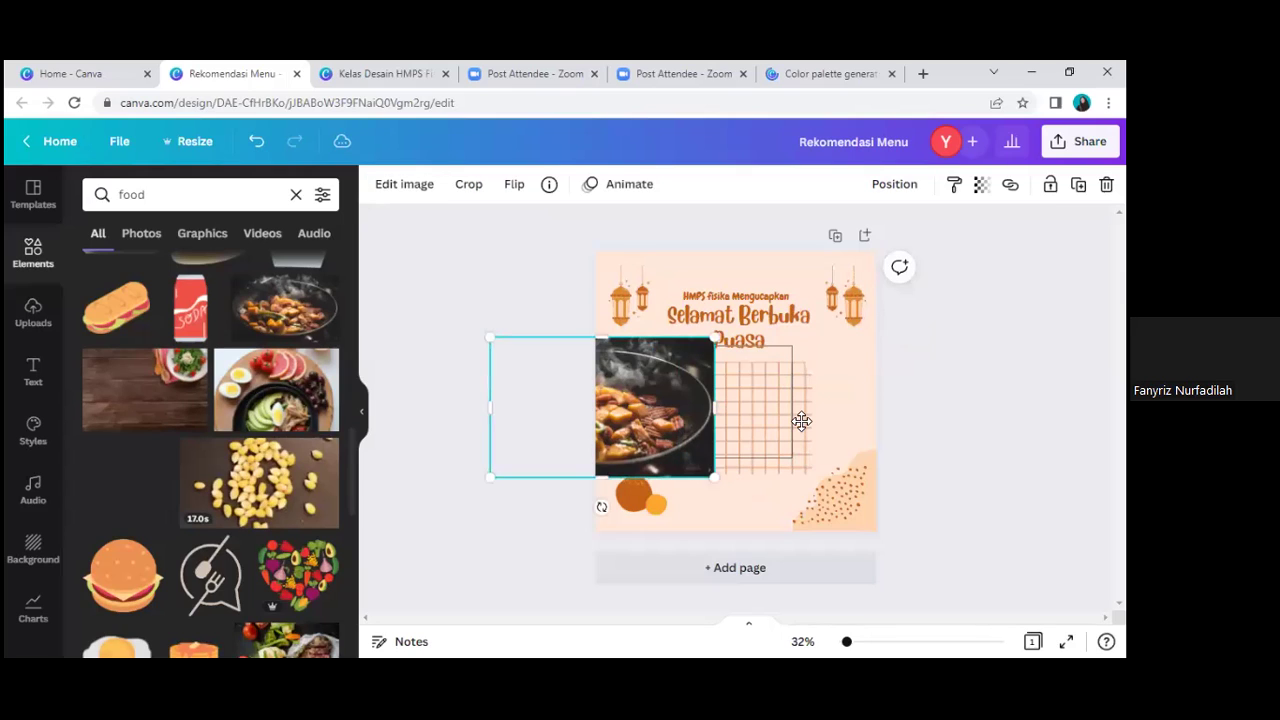
drag(762, 385, 750, 393)
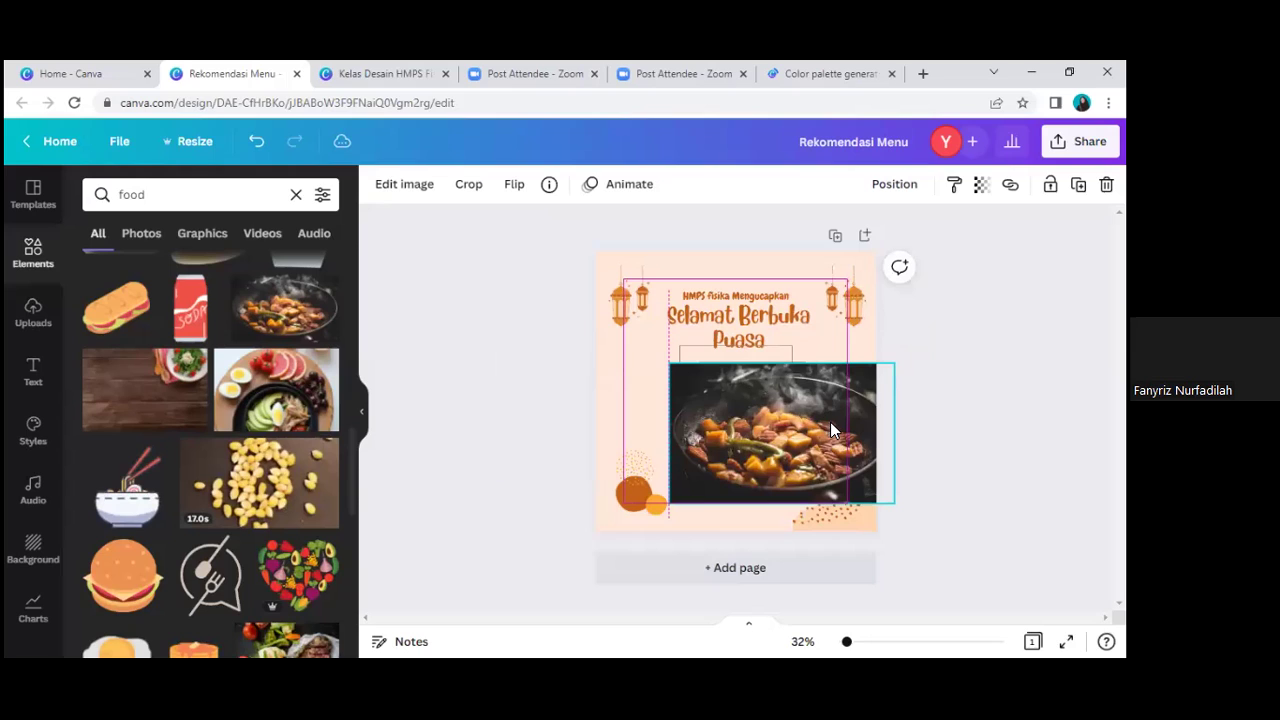
drag(830, 422, 765, 368)
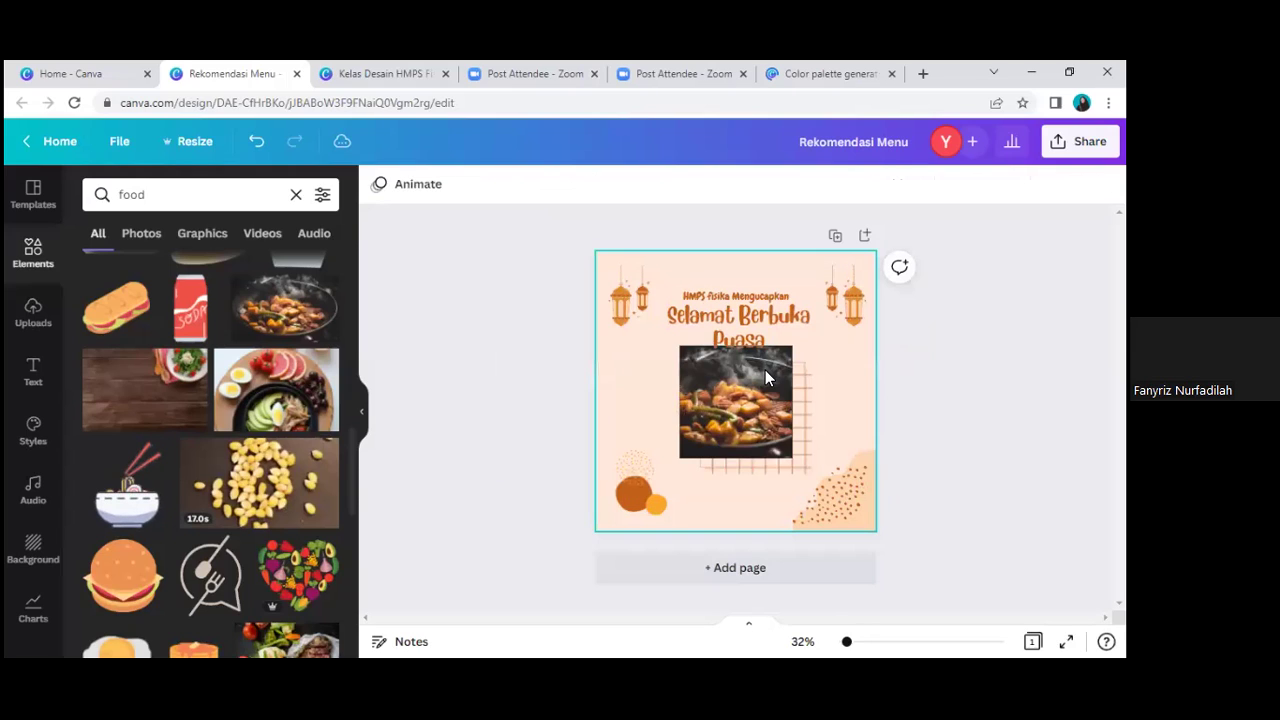
click(815, 415)
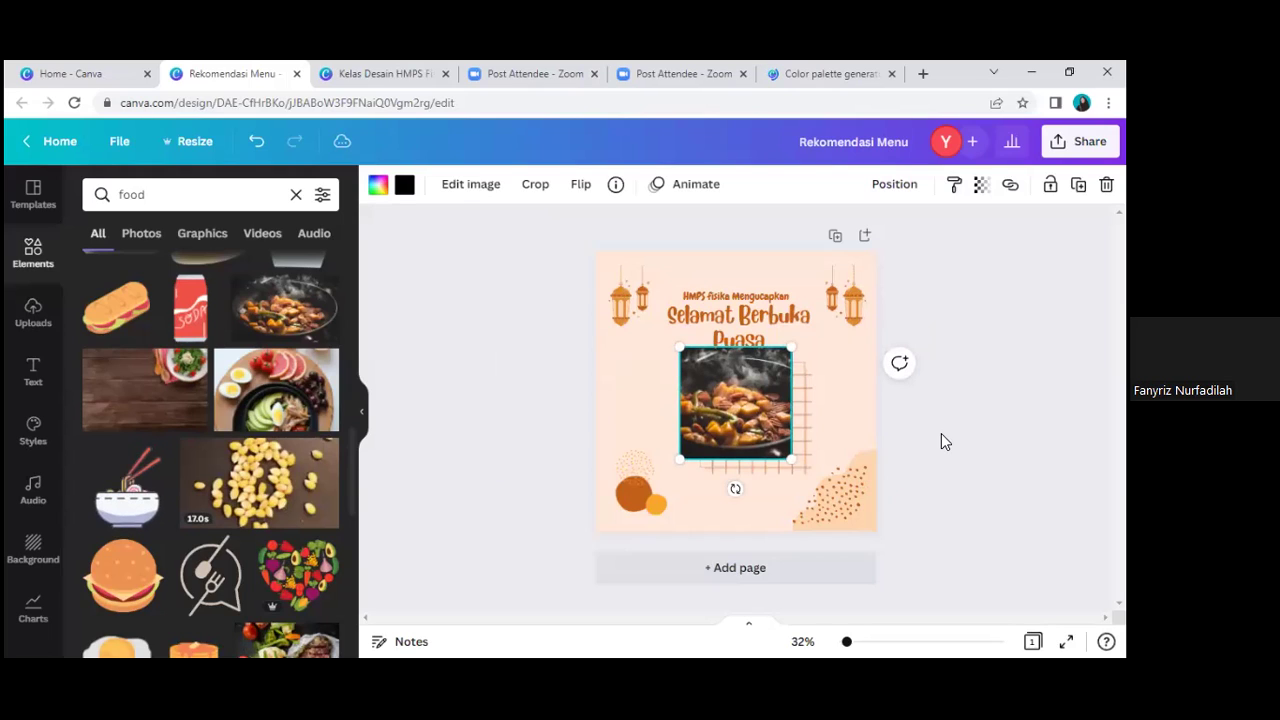
Step: Nudge the framed pan photo beneath the Puasa heading, undoing the last move
drag(795, 394, 795, 402)
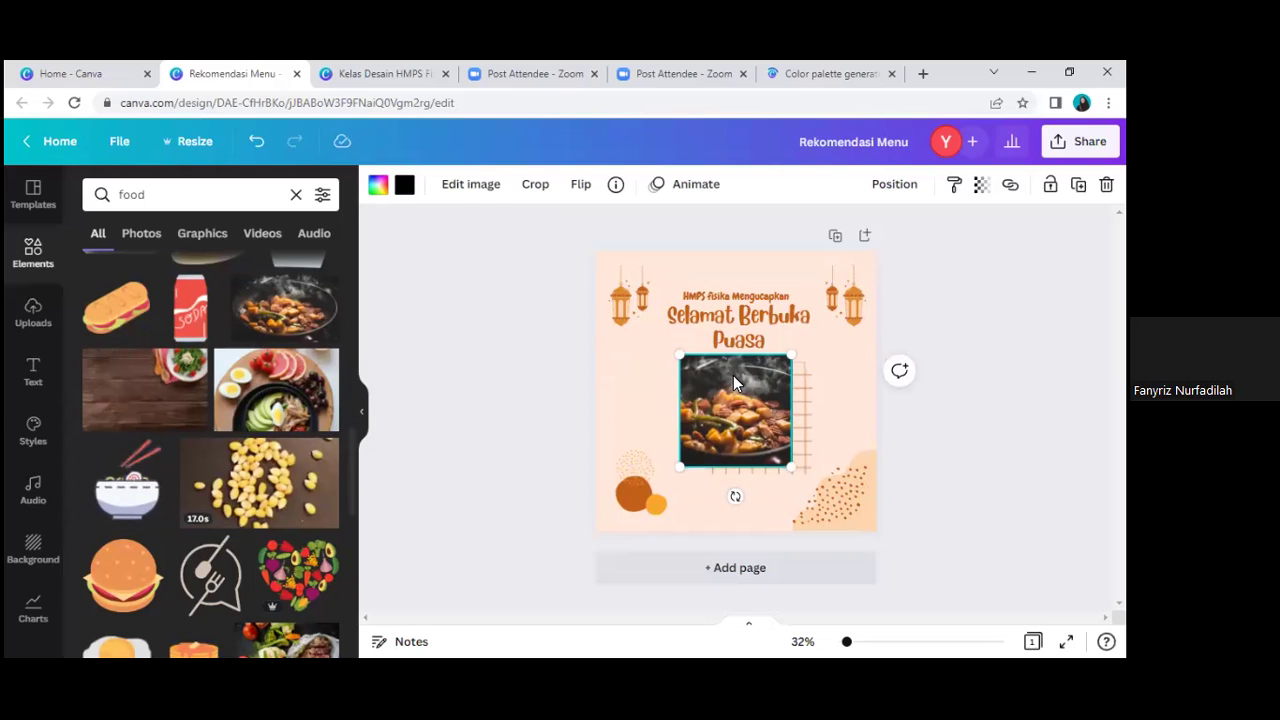
drag(733, 375, 800, 298)
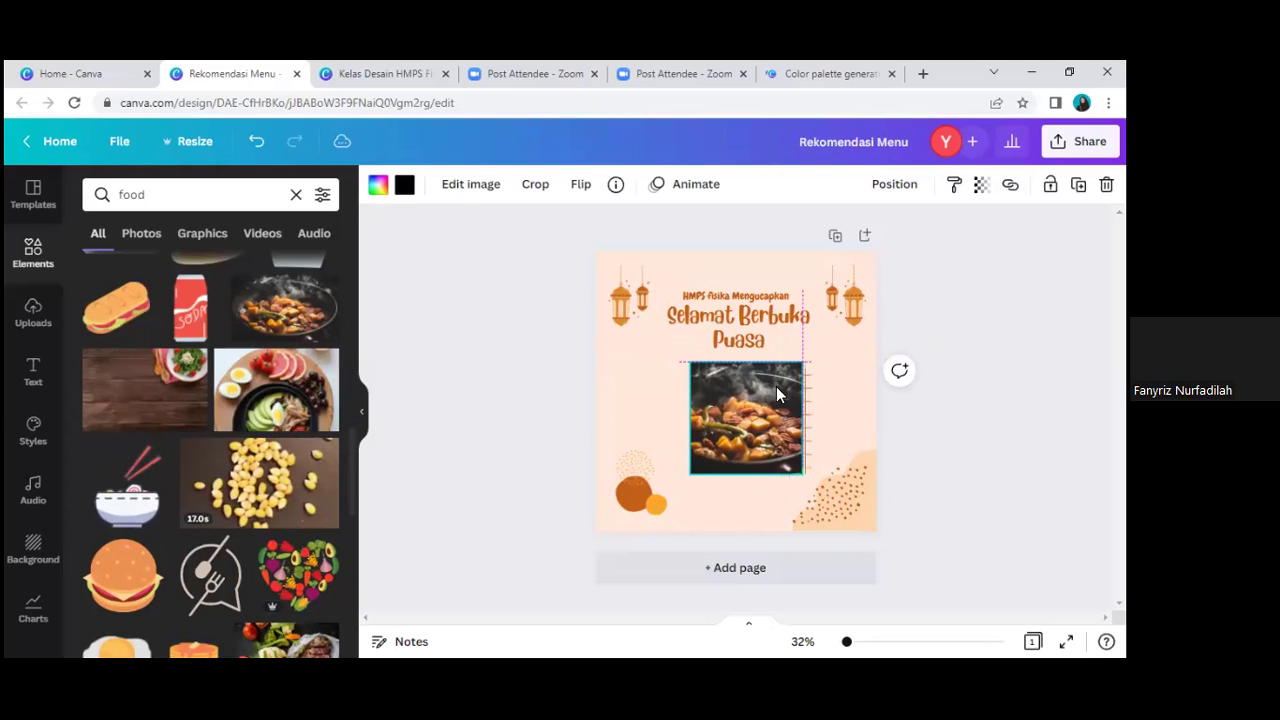
drag(777, 387, 772, 373)
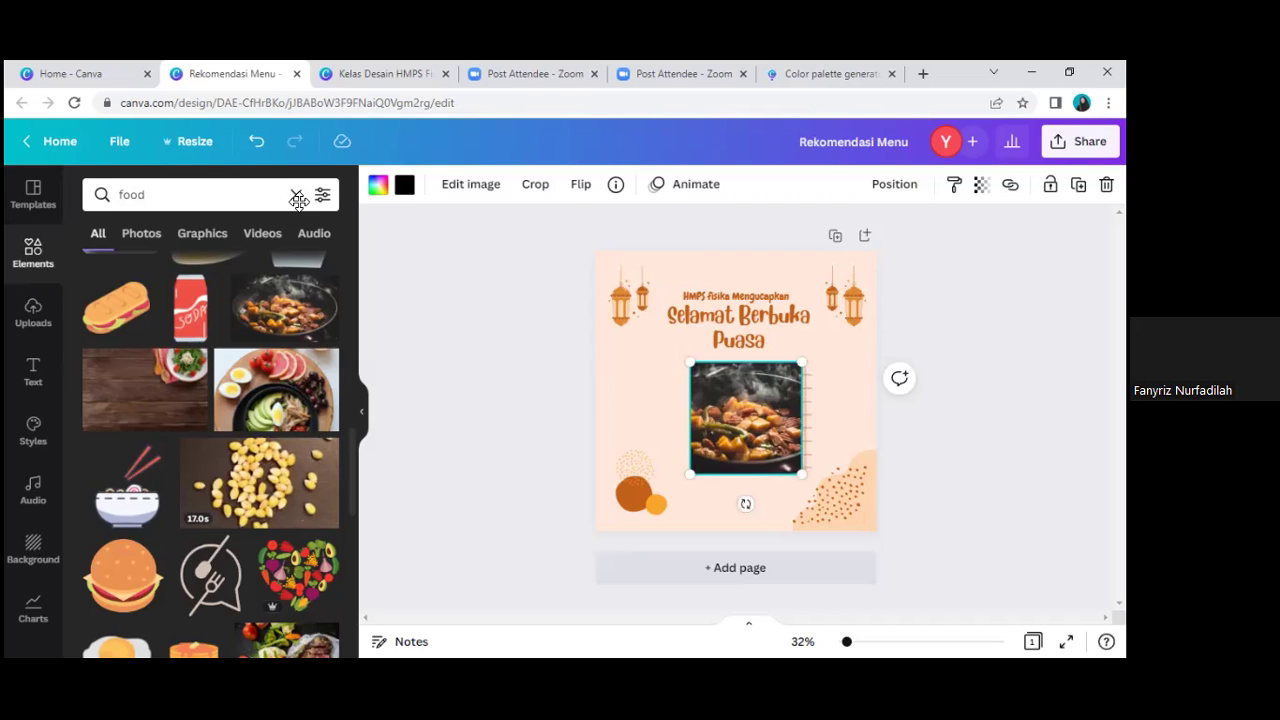
key(ctrl+z)
key(ctrl+z)
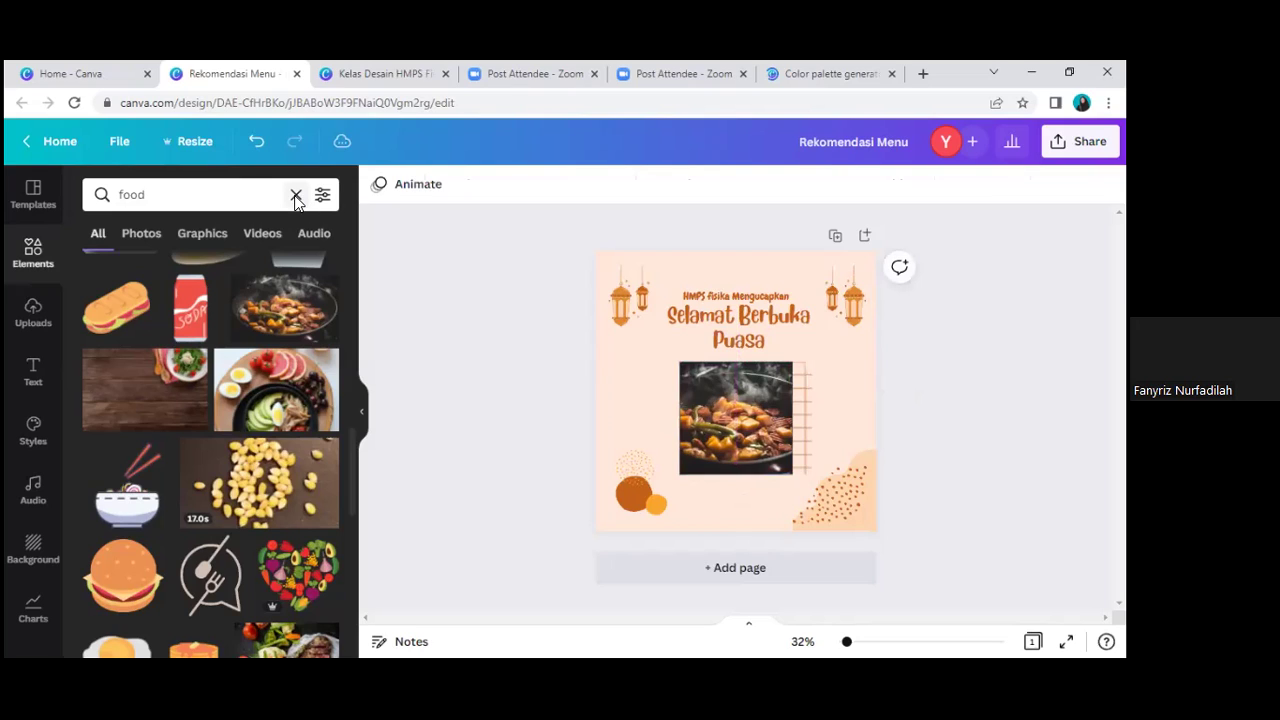
Step: Move the left lantern into the top-left corner and bring up its colour choices
click(626, 294)
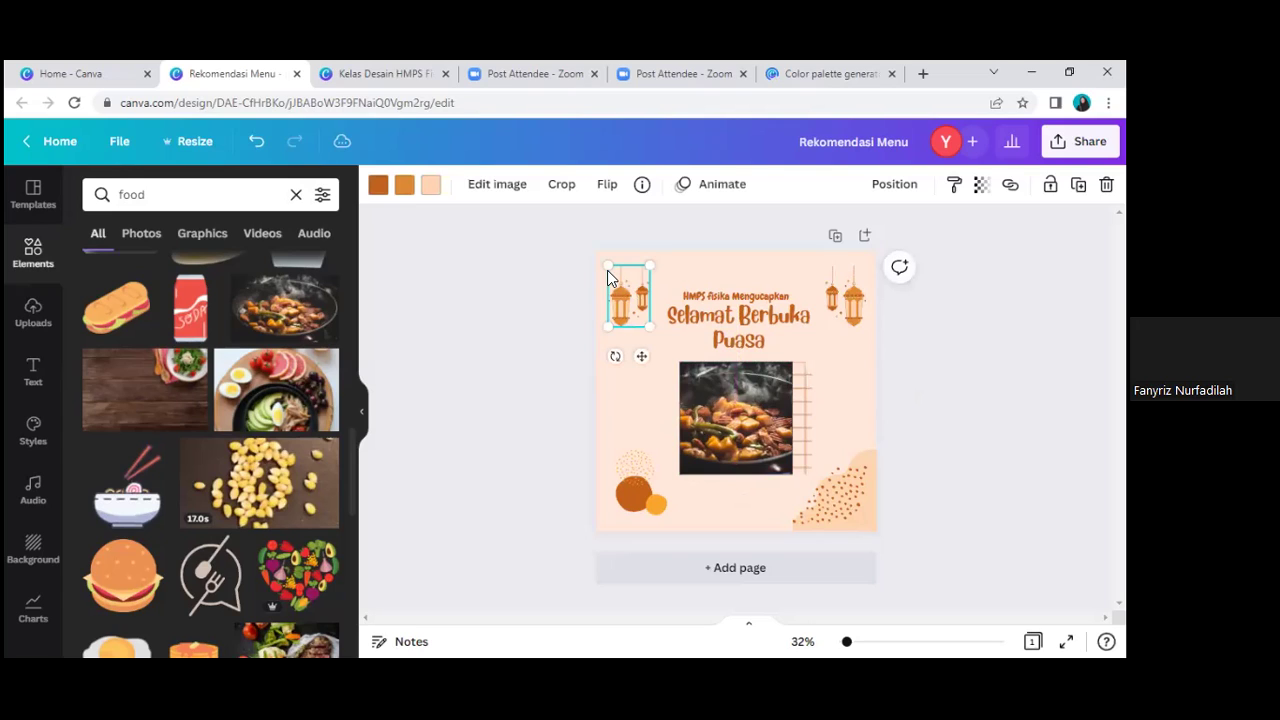
drag(607, 270, 703, 329)
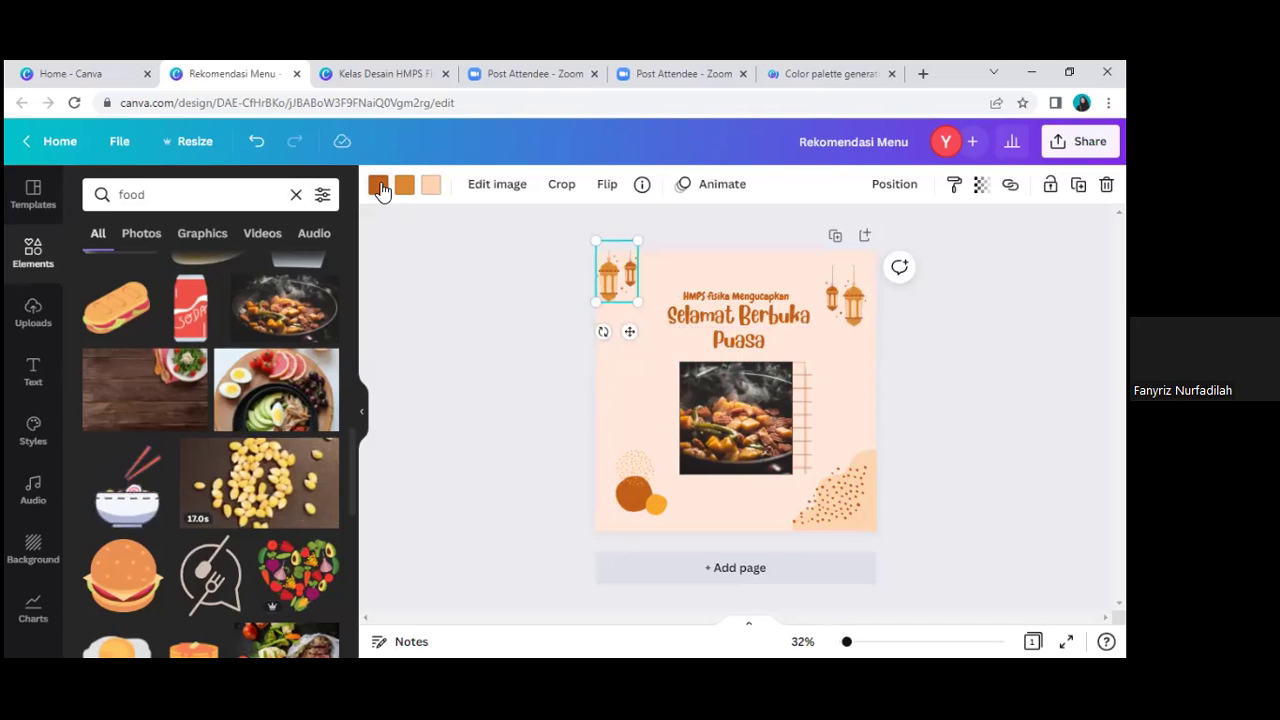
click(378, 186)
scroll(175, 528, down, 2)
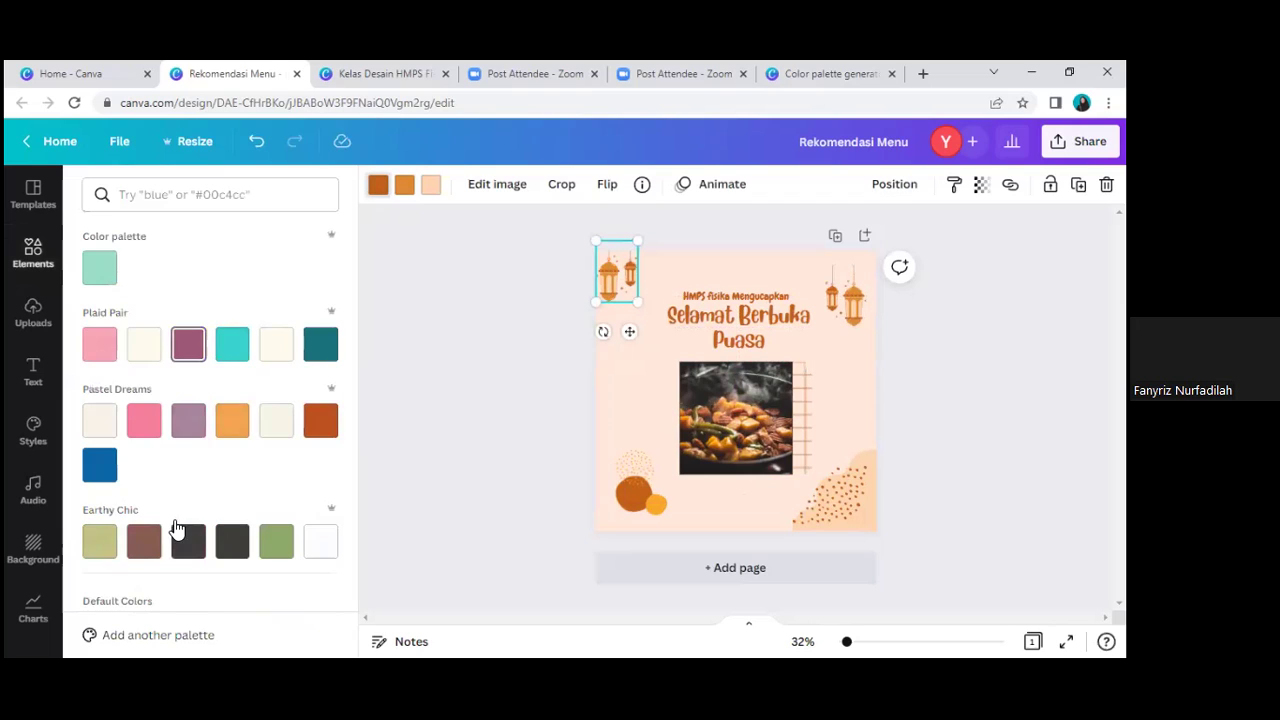
scroll(195, 358, down, 2)
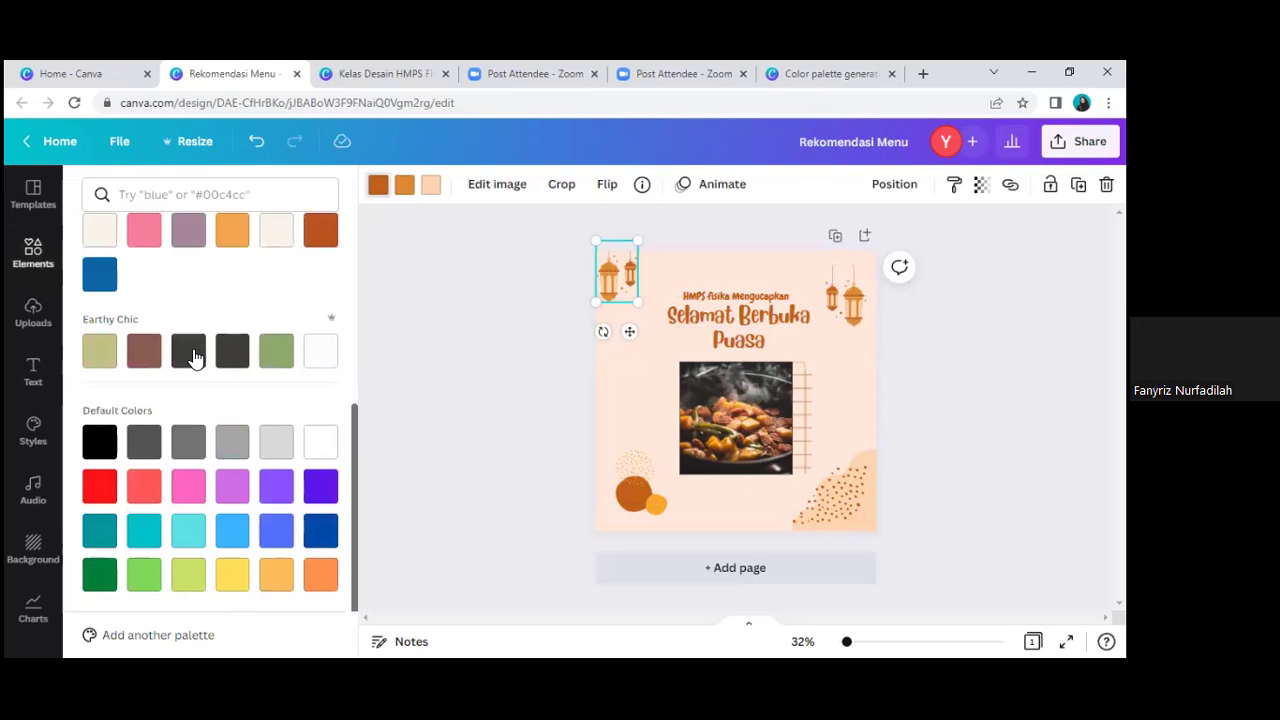
Step: Try Earthy Chic dark grey and Pastel Dreams orange on the lantern, then view the palette generator
click(193, 358)
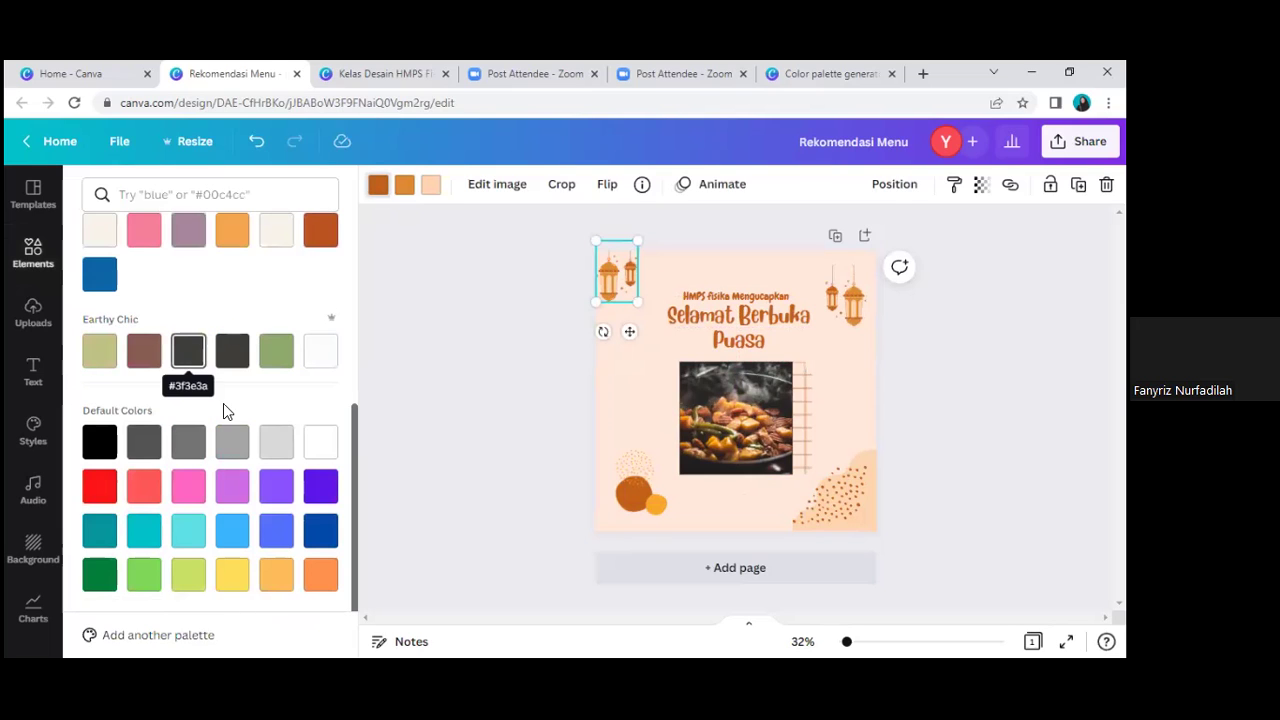
scroll(223, 405, up, 1)
scroll(197, 405, up, 2)
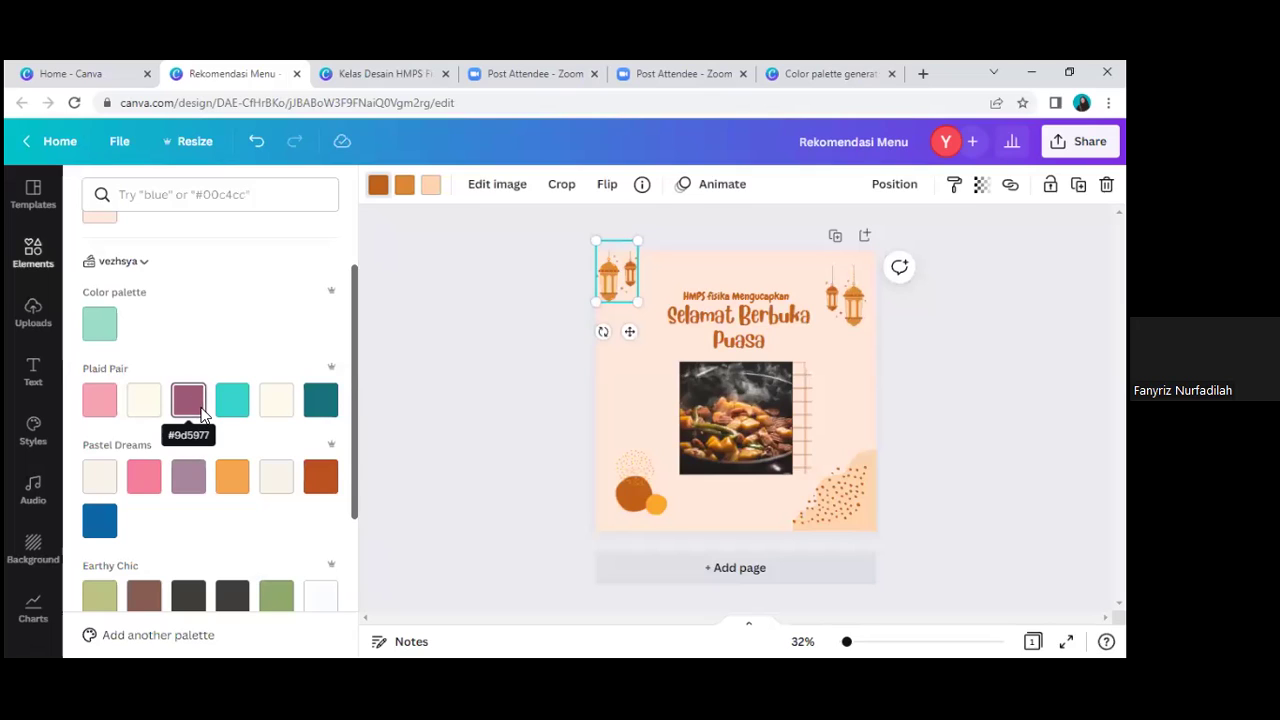
click(240, 487)
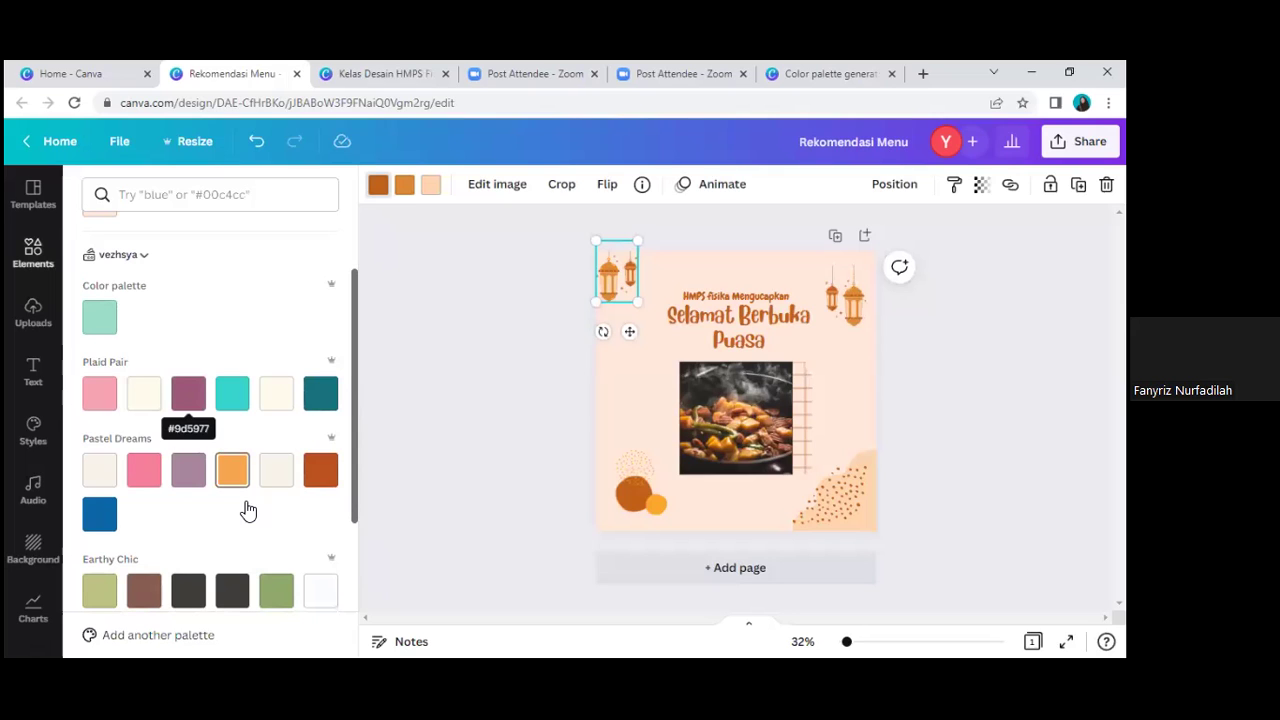
key(ctrl+9)
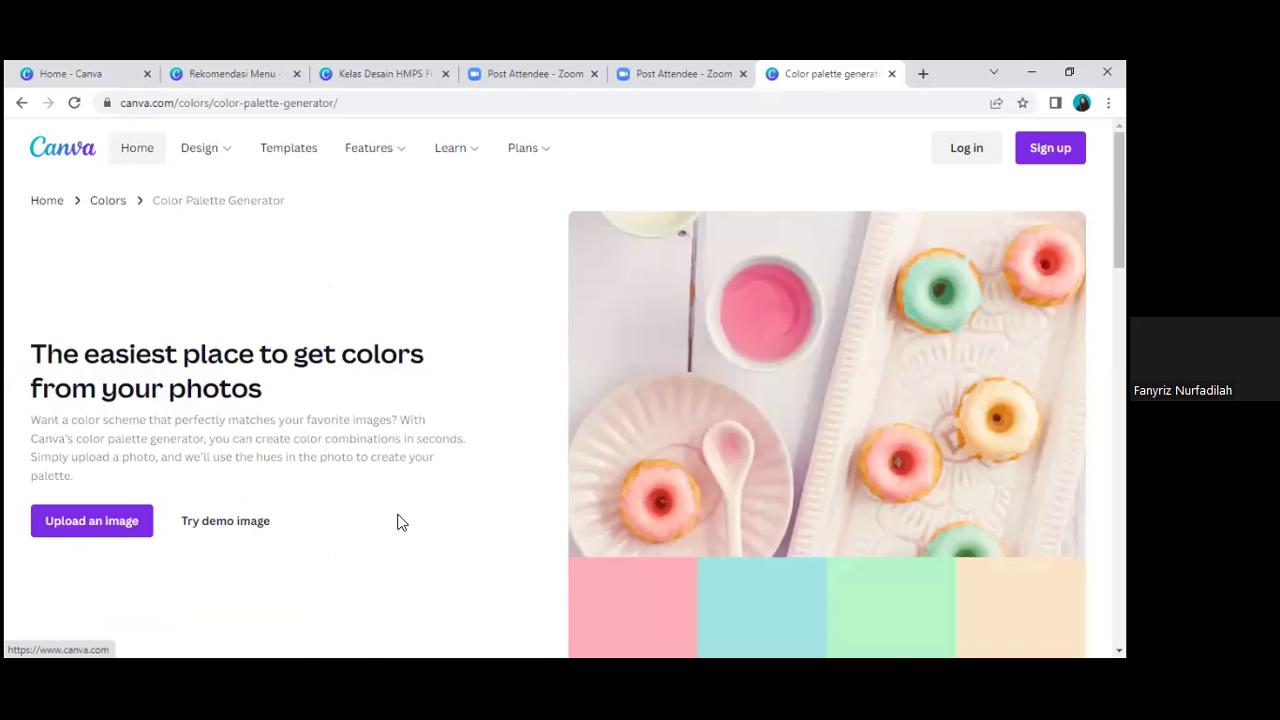
Step: Copy Midnight Blue #41729F from the Window Tide palette and paste it into Canva's colour search
scroll(909, 465, down, 10)
scroll(500, 437, down, 1)
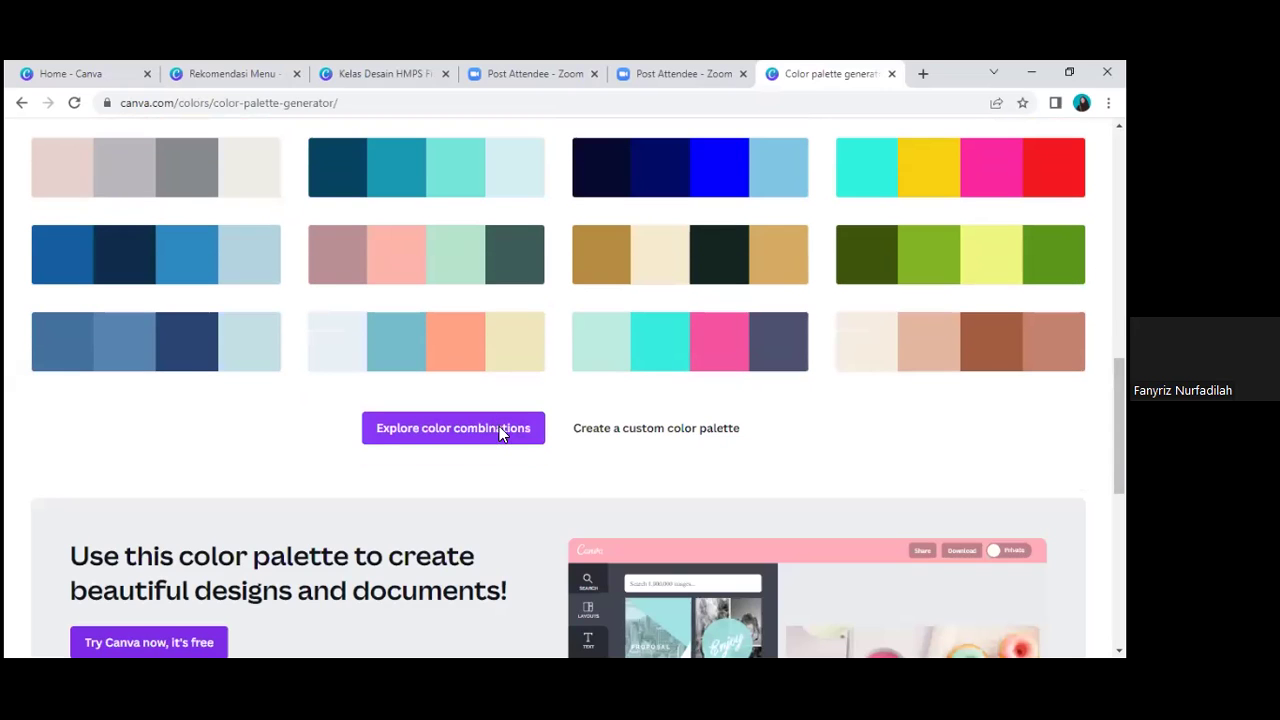
click(165, 327)
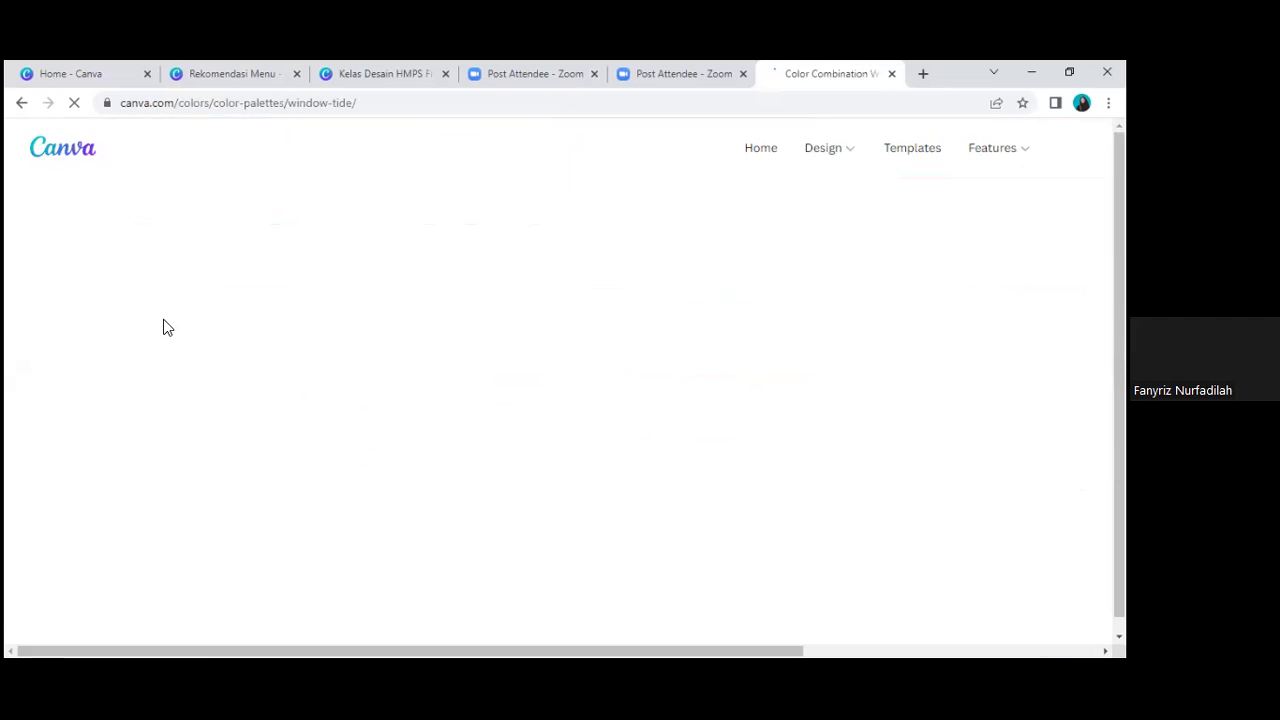
scroll(716, 301, down, 3)
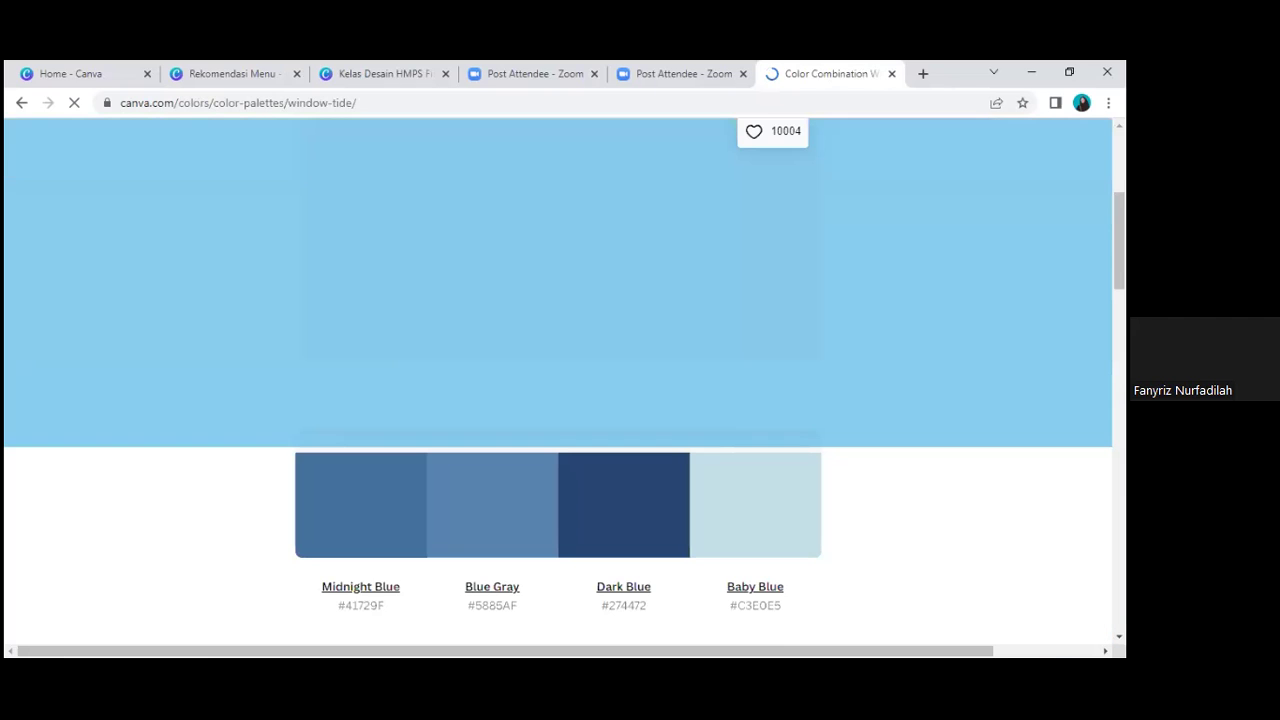
scroll(408, 535, down, 1)
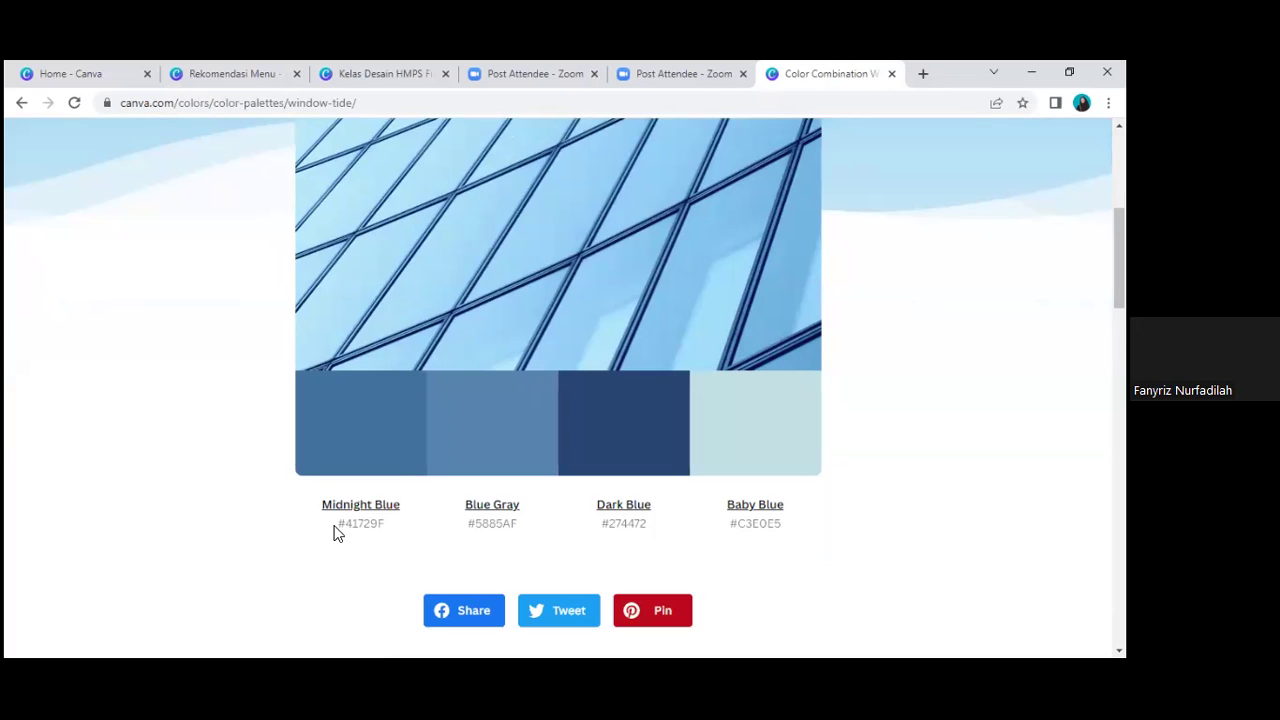
double_click(337, 530)
key(ctrl+c)
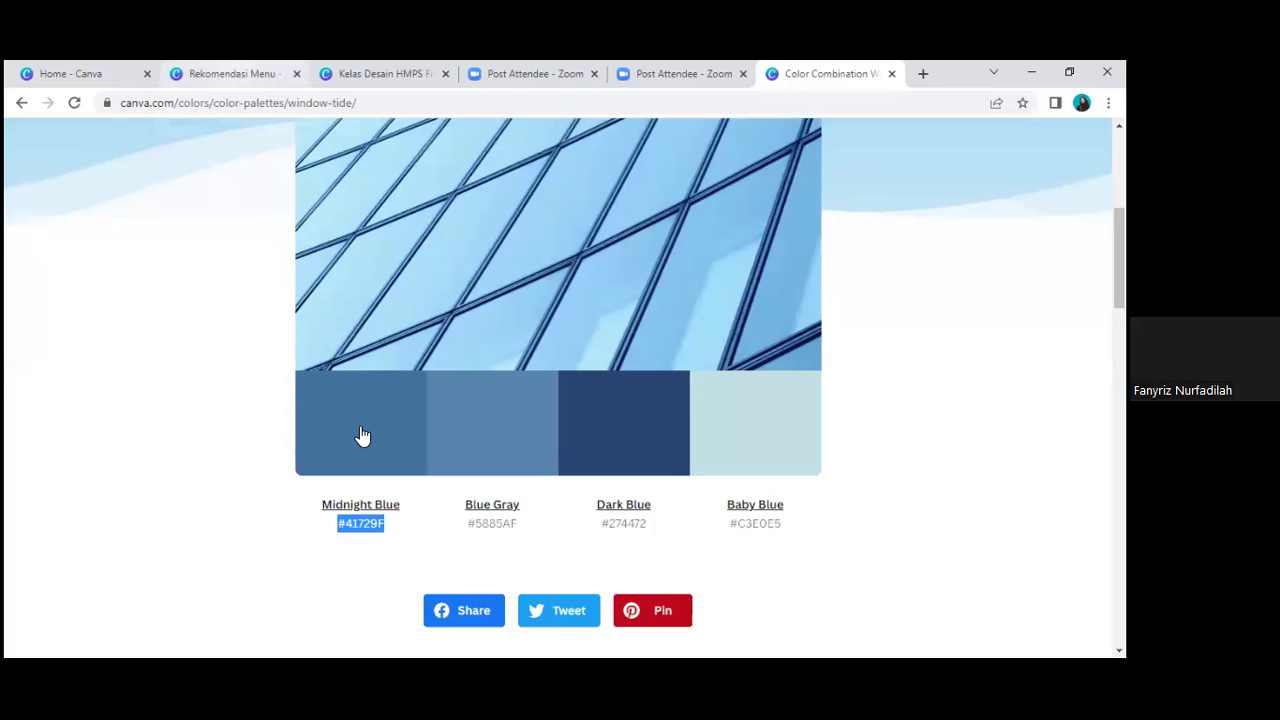
key(ctrl+2)
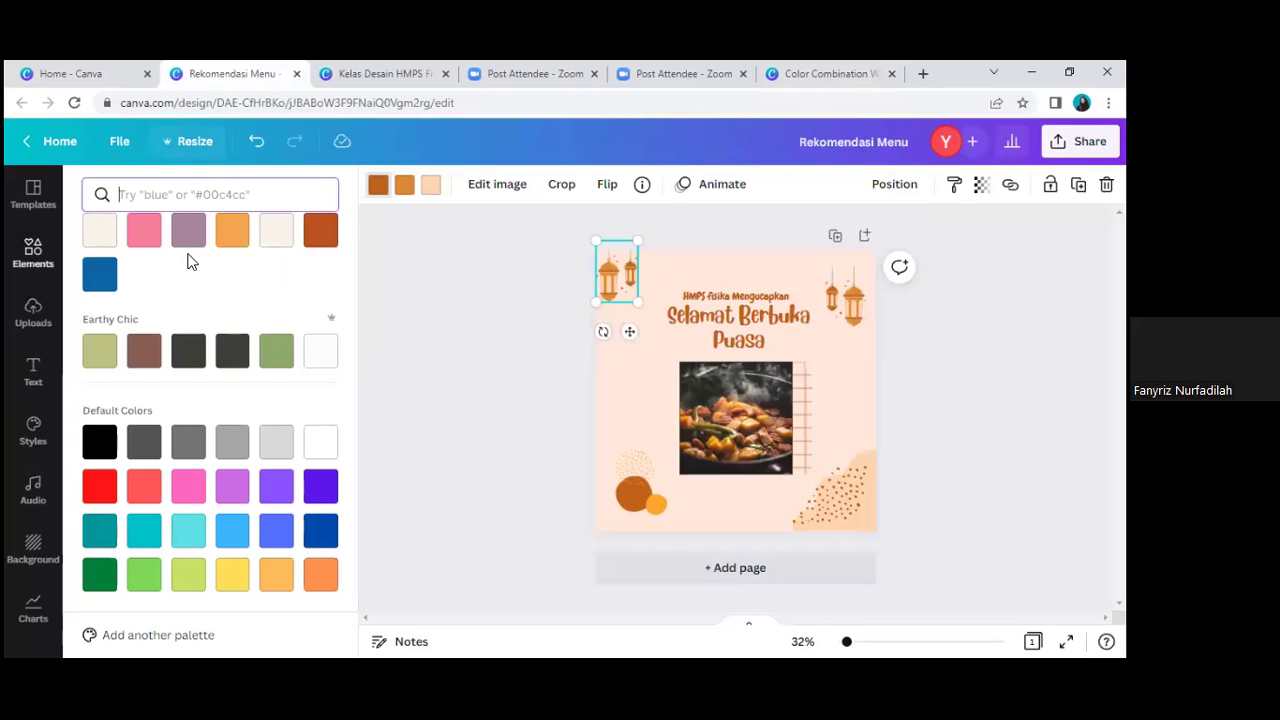
key(ctrl+v)
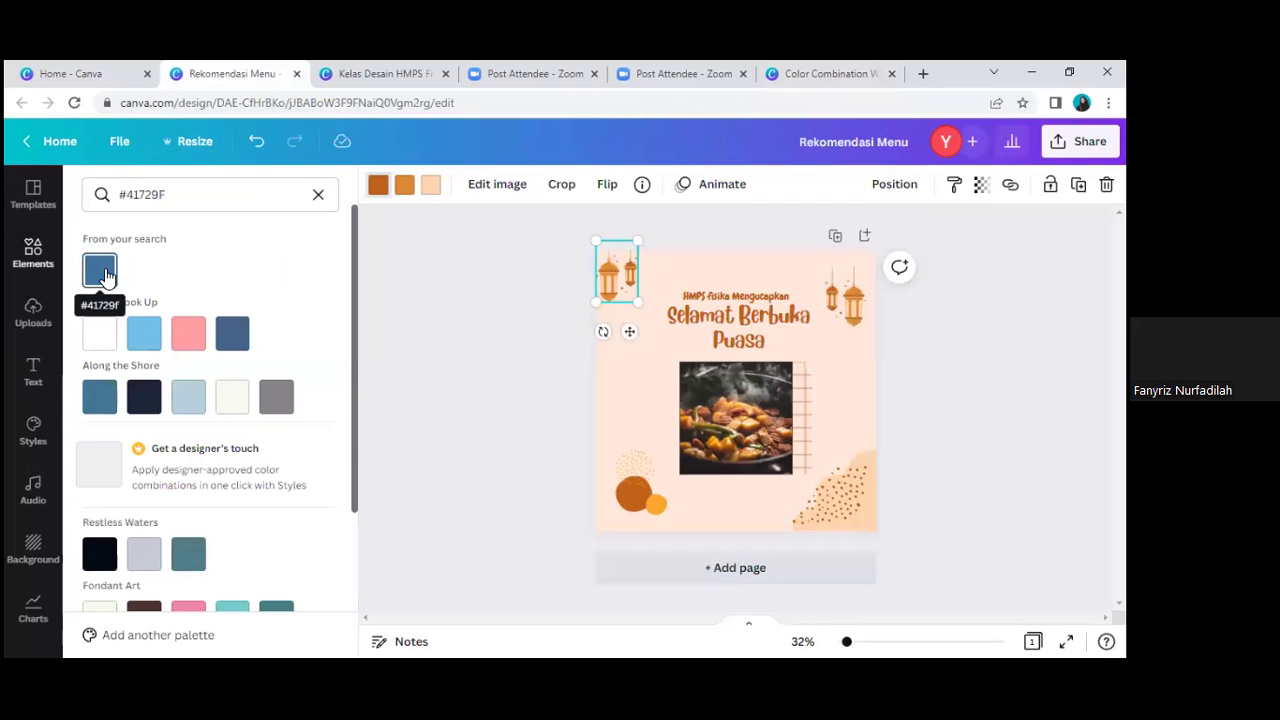
Step: Apply #41729F to the lantern with Change all, replacing the orange and turning the large circle blue
click(104, 272)
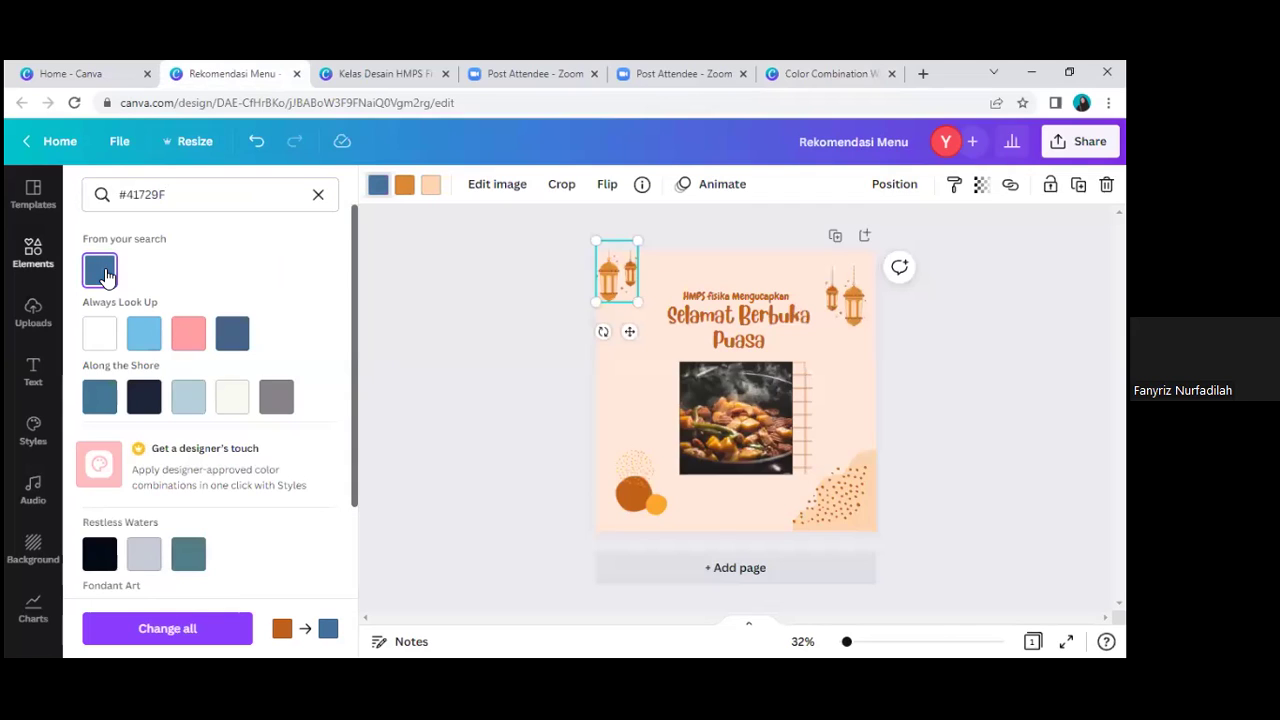
click(186, 636)
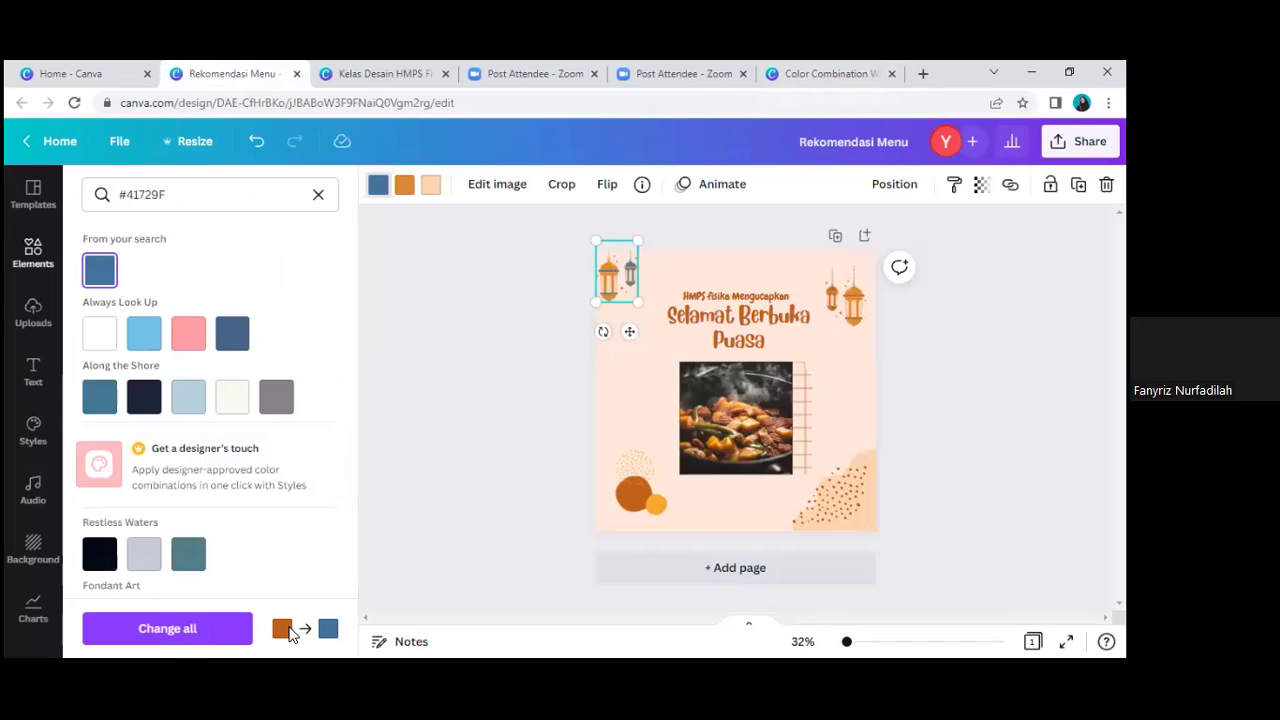
click(216, 620)
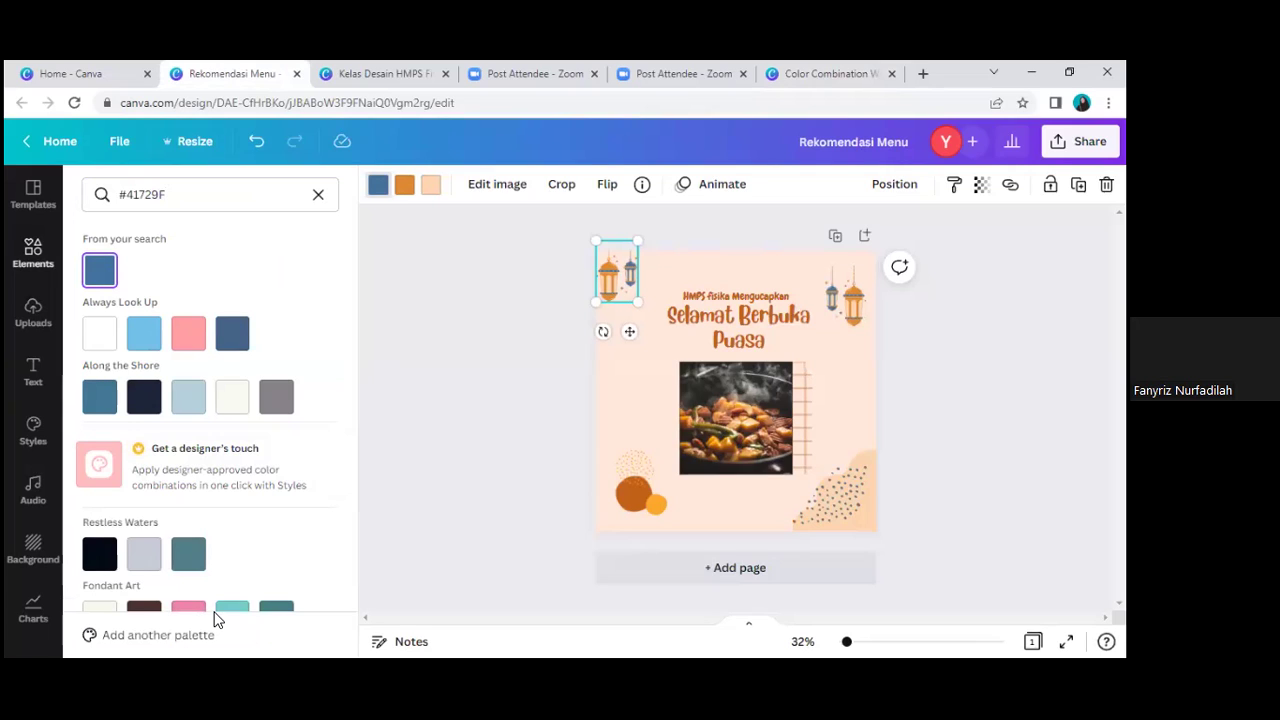
click(404, 192)
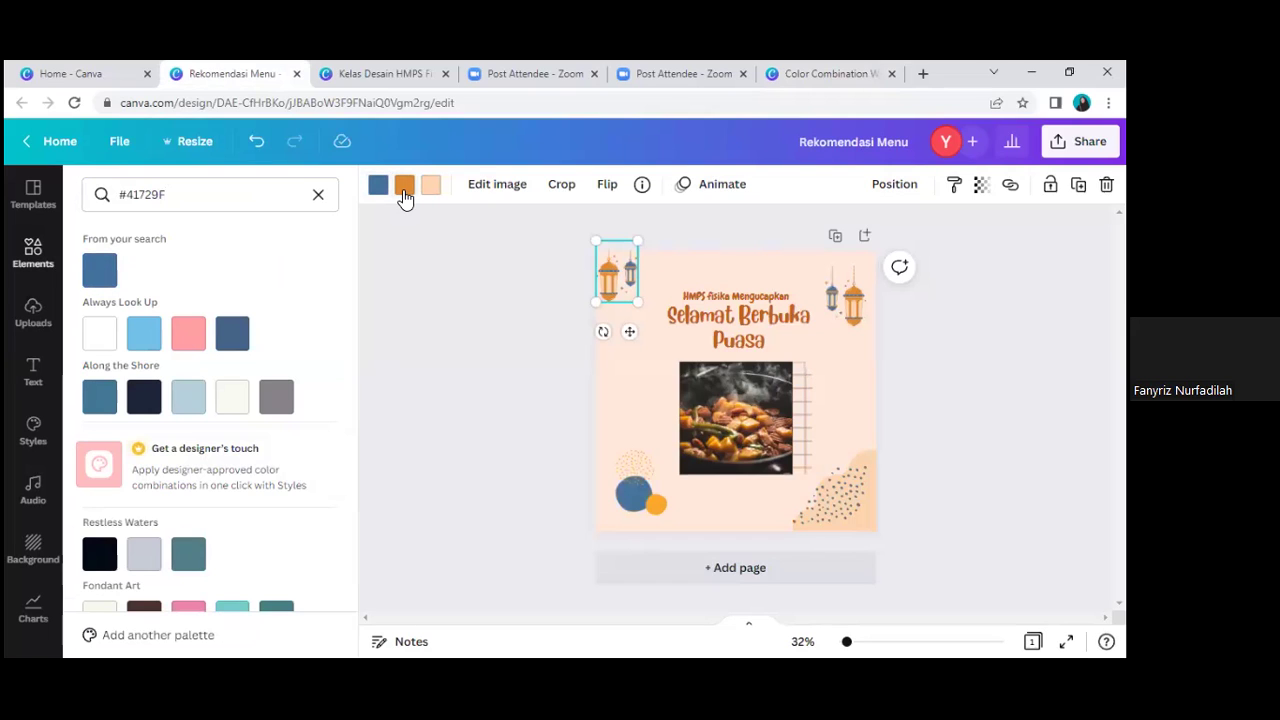
Step: Copy the Blue Gray code #5885AF from the Window Tide palette and return to the design
key(ctrl+6)
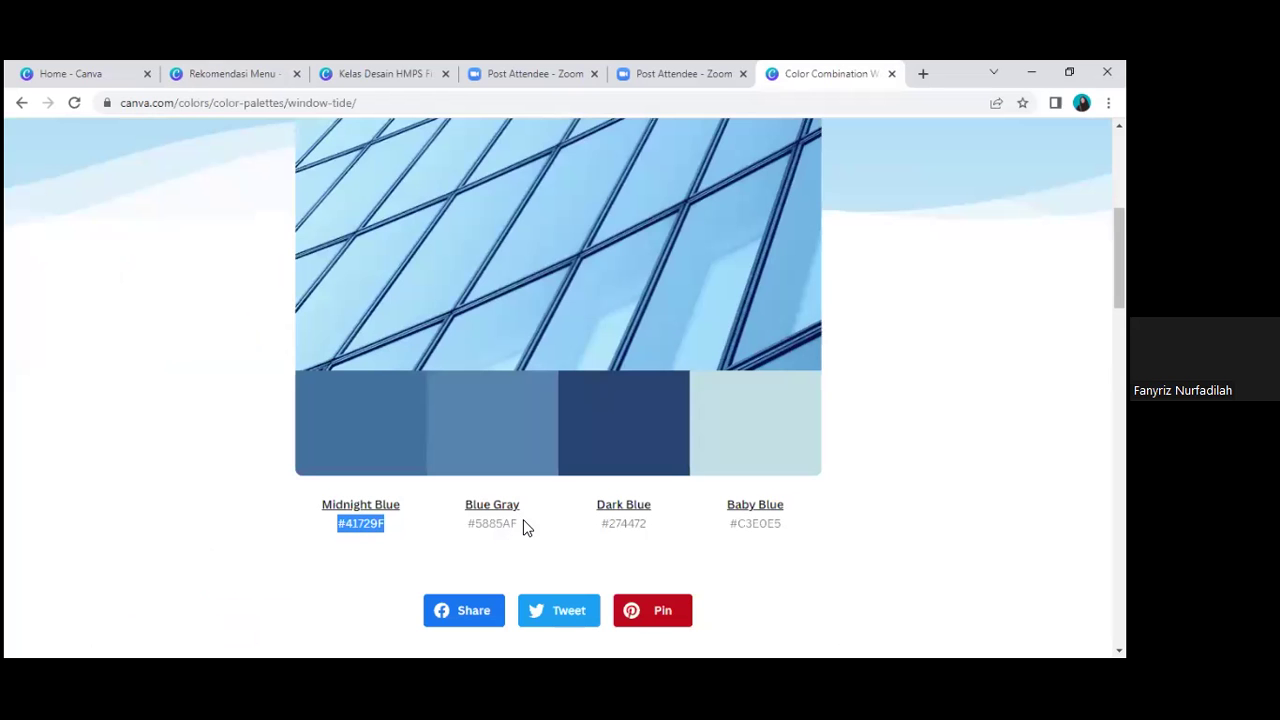
drag(522, 527, 519, 527)
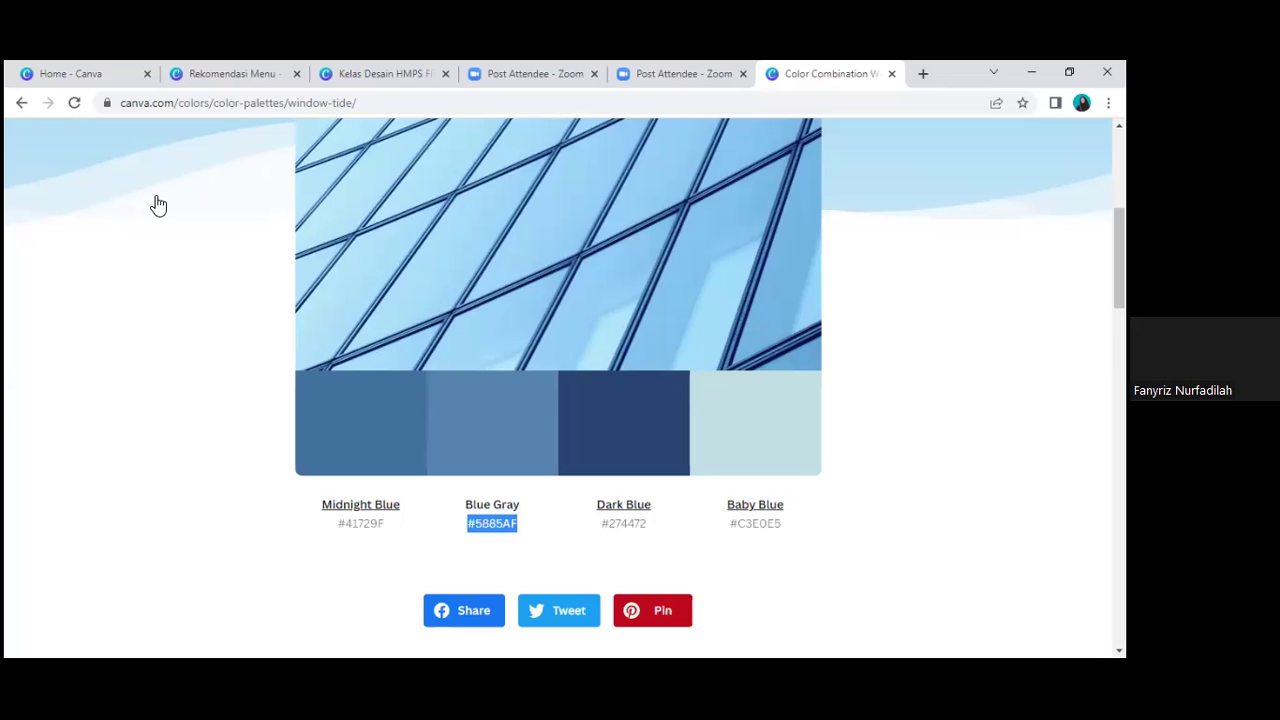
key(ctrl+2)
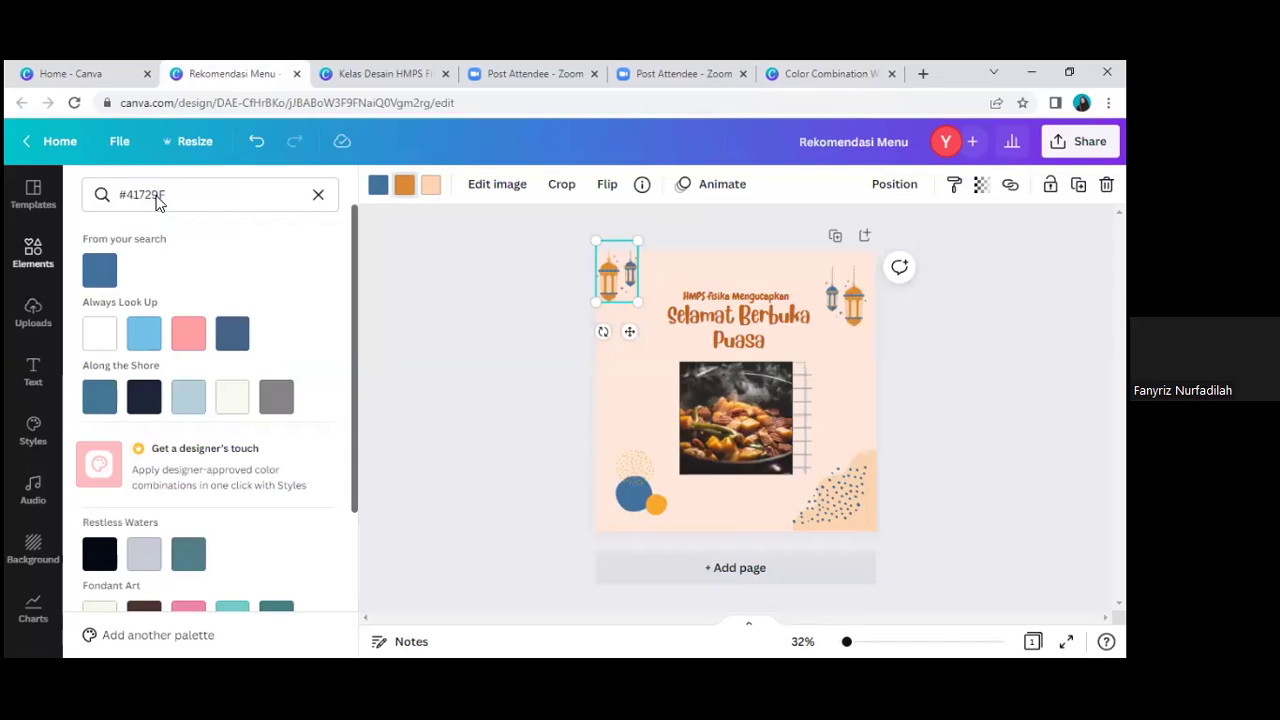
Step: Paste #5885AF into the colour search and Change all the lanterns' remaining orange to Blue Gray
click(178, 198)
key(ctrl+a)
text(#5885Af)
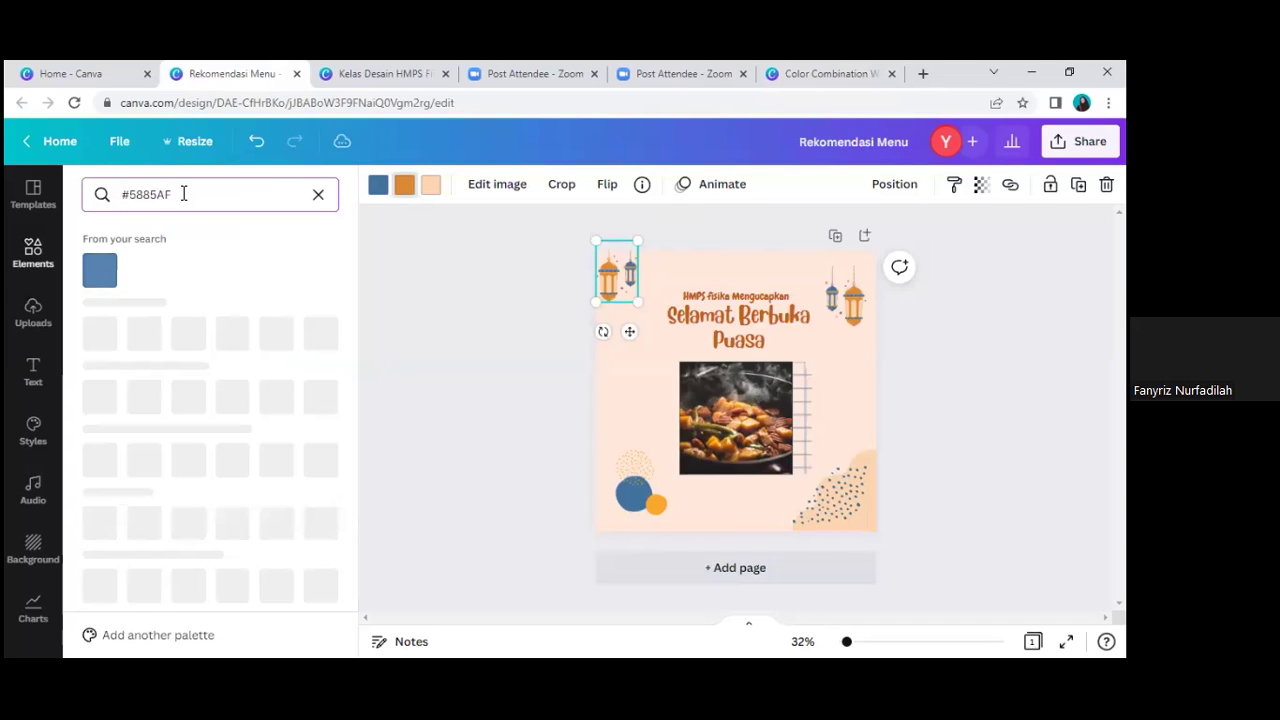
click(100, 271)
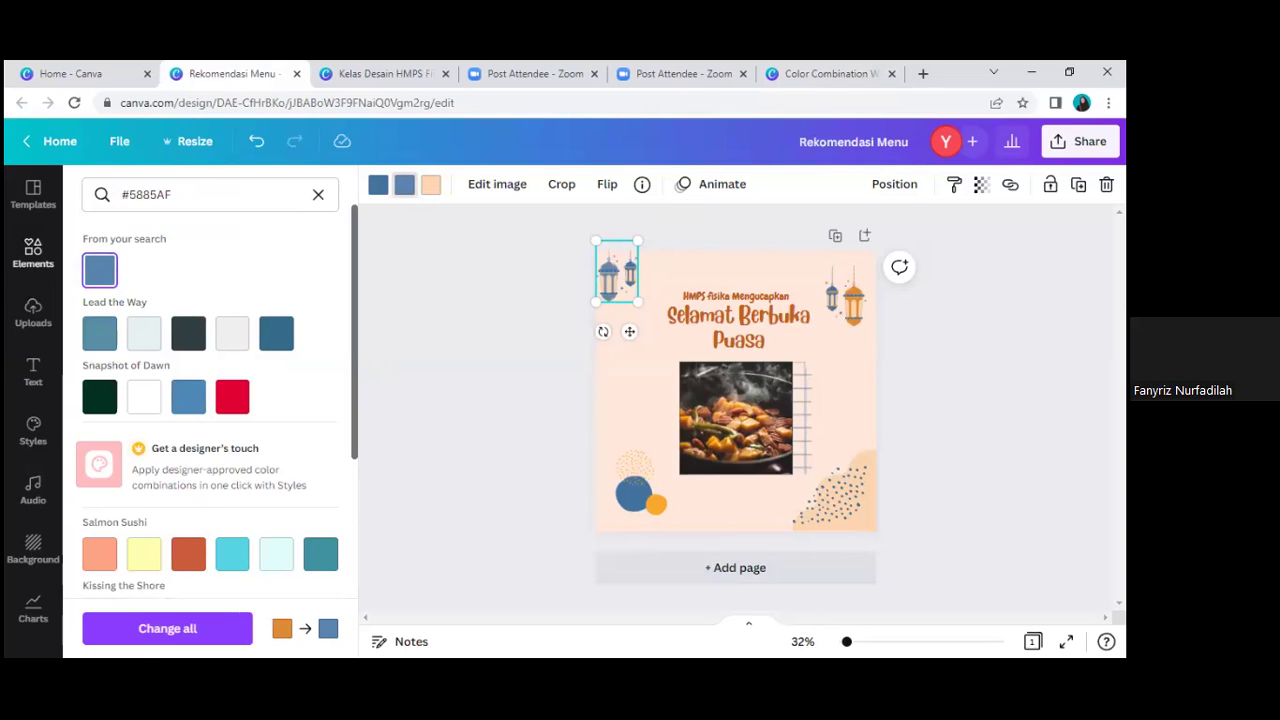
click(155, 630)
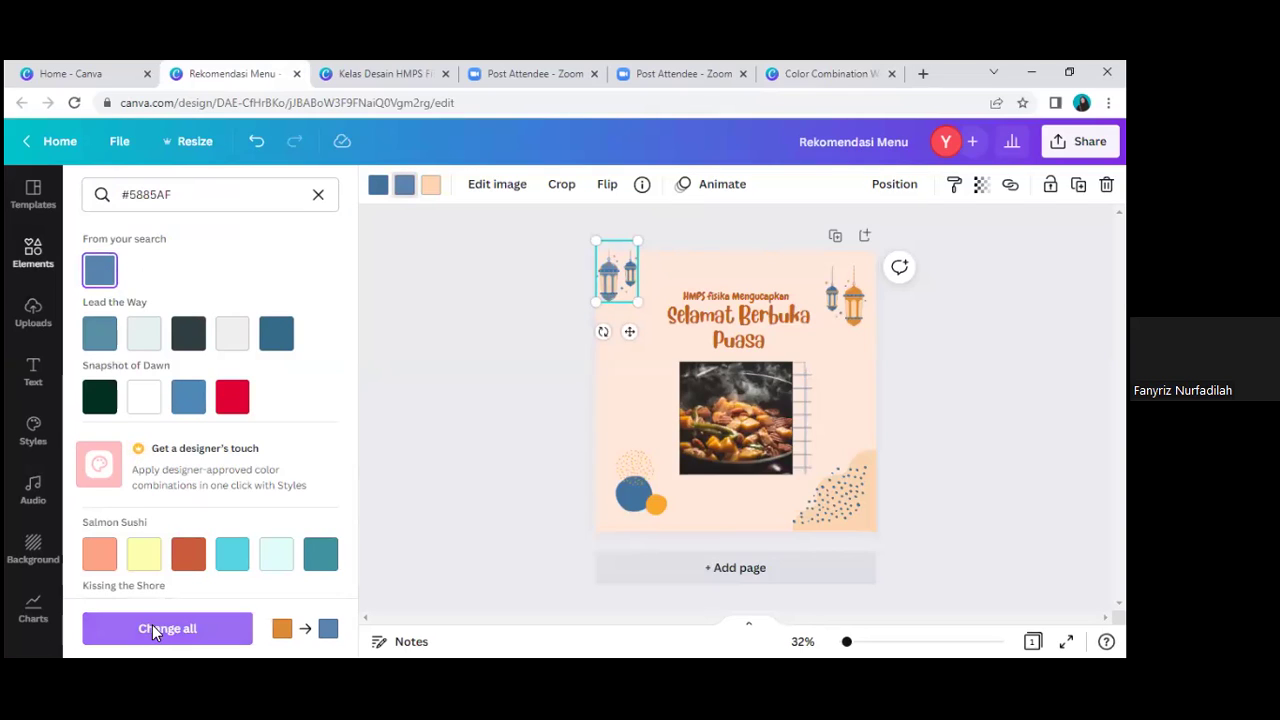
click(431, 188)
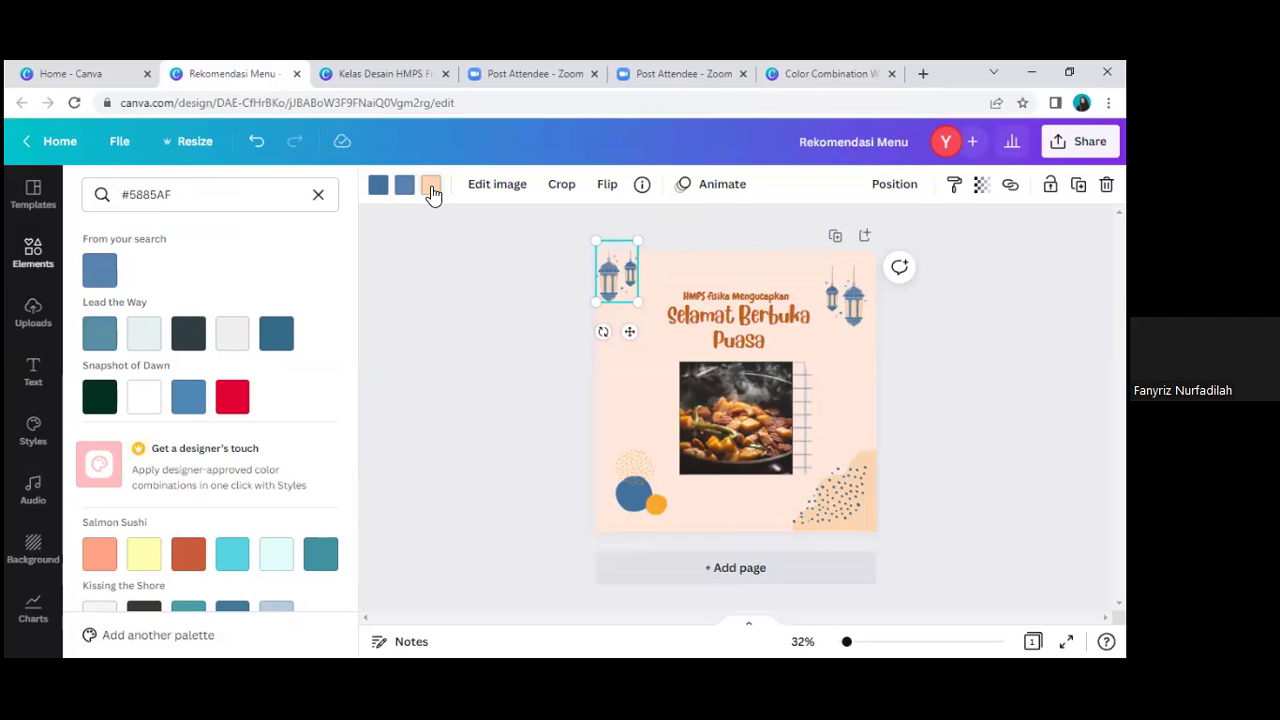
Step: Replace the peach accents with light grey throughout the design
click(239, 340)
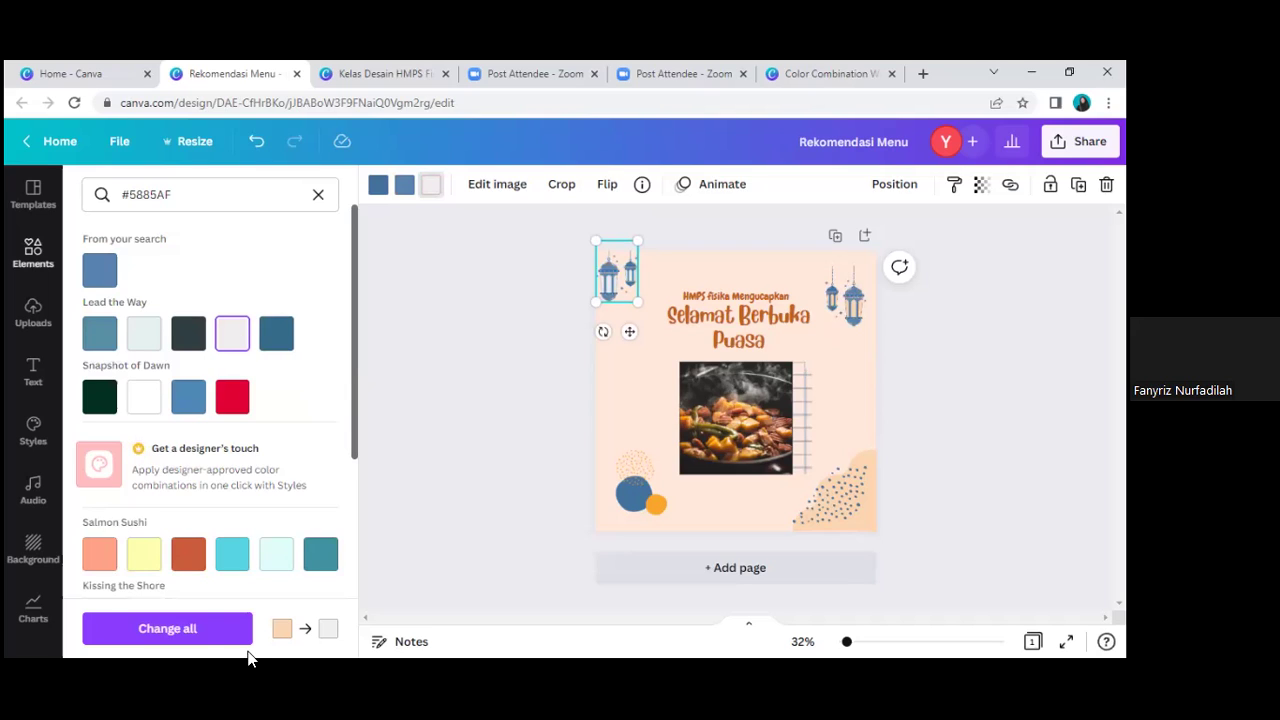
click(204, 628)
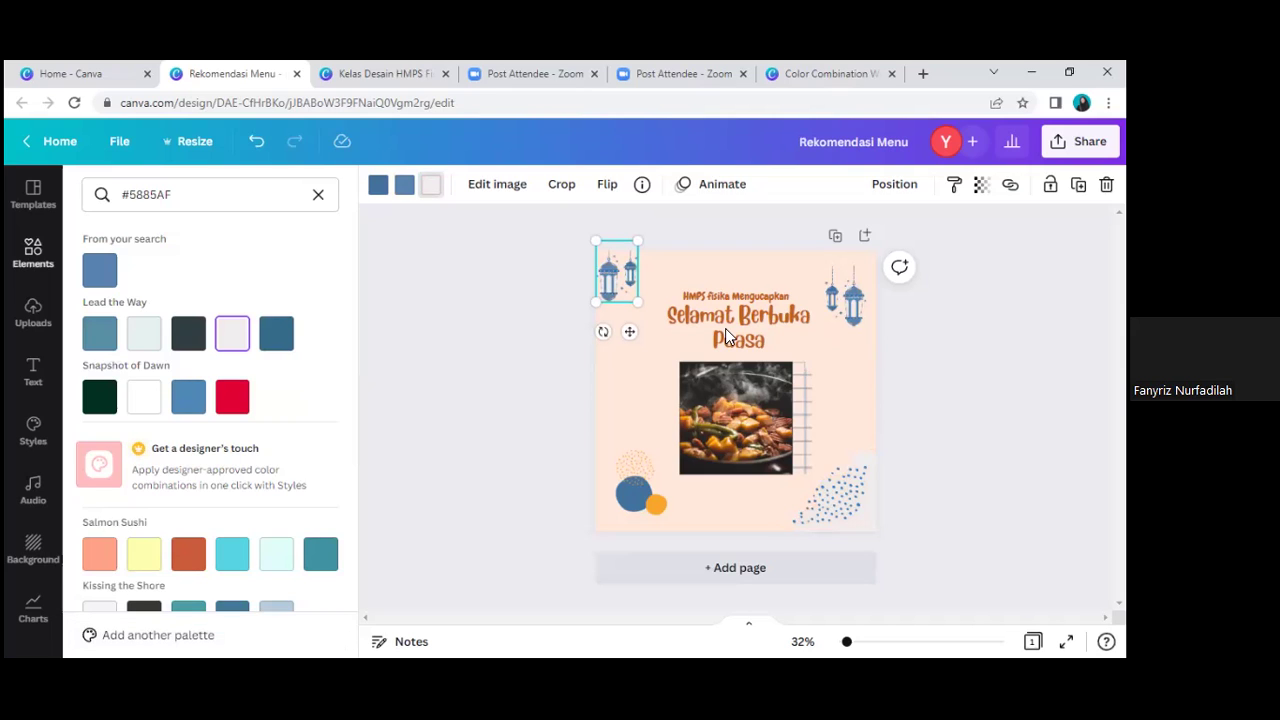
click(860, 290)
click(832, 300)
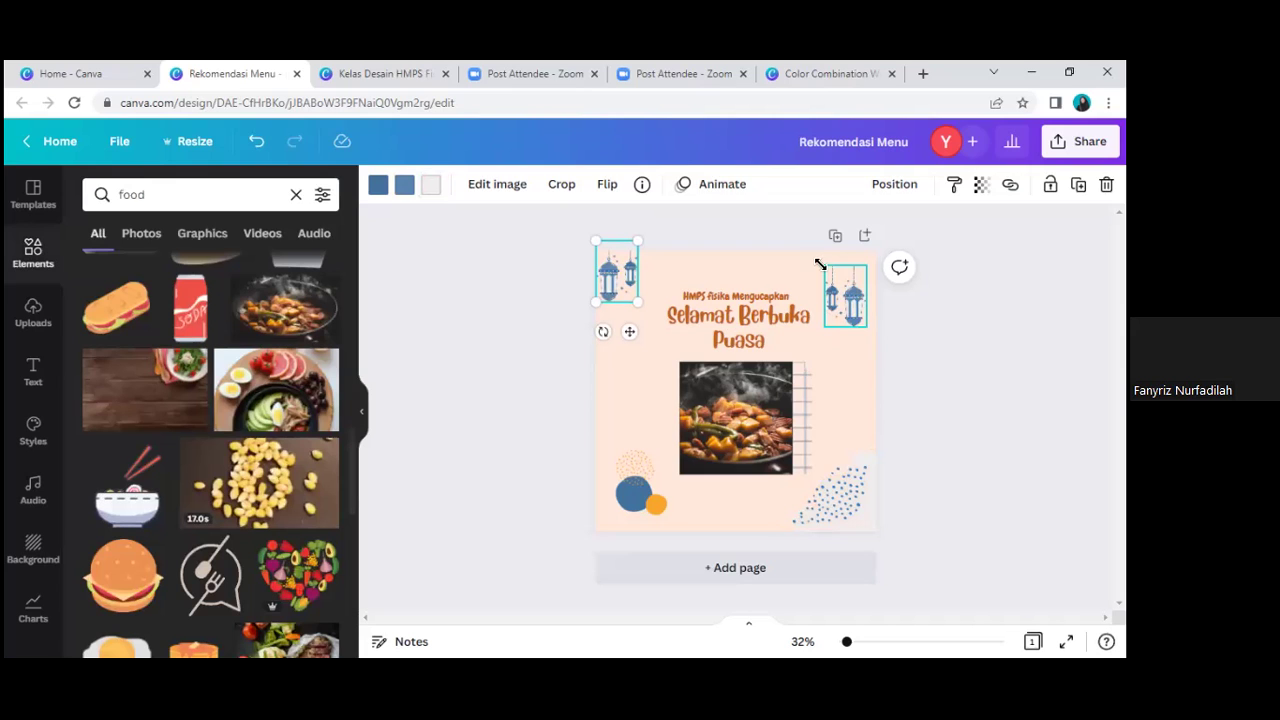
Step: Resize the right-hand lantern so it sits in the post's top-right corner
drag(801, 253, 789, 230)
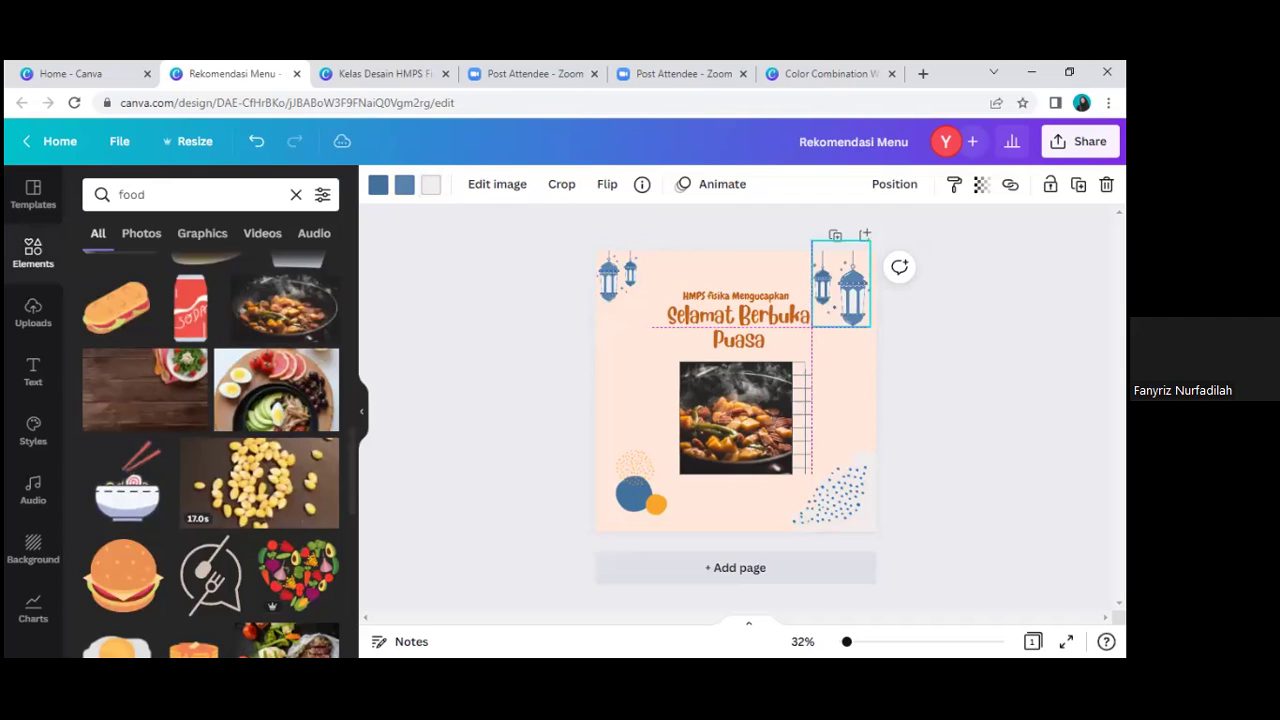
click(866, 351)
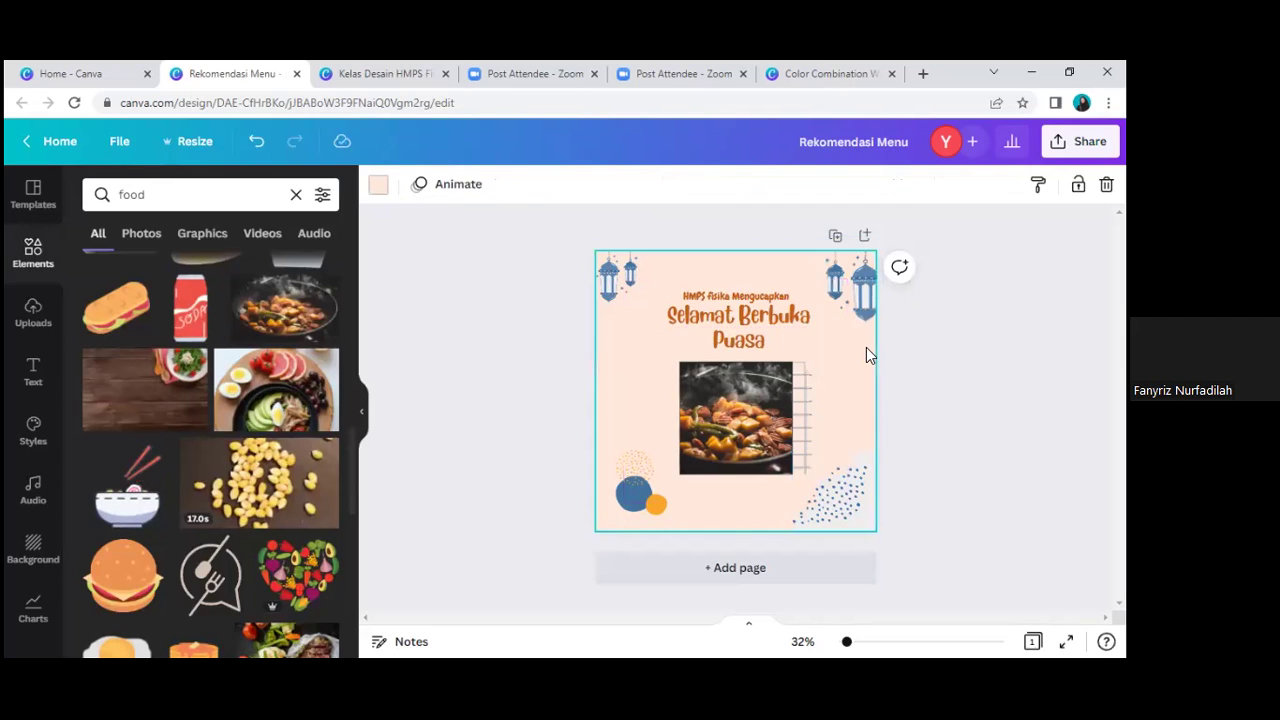
click(379, 186)
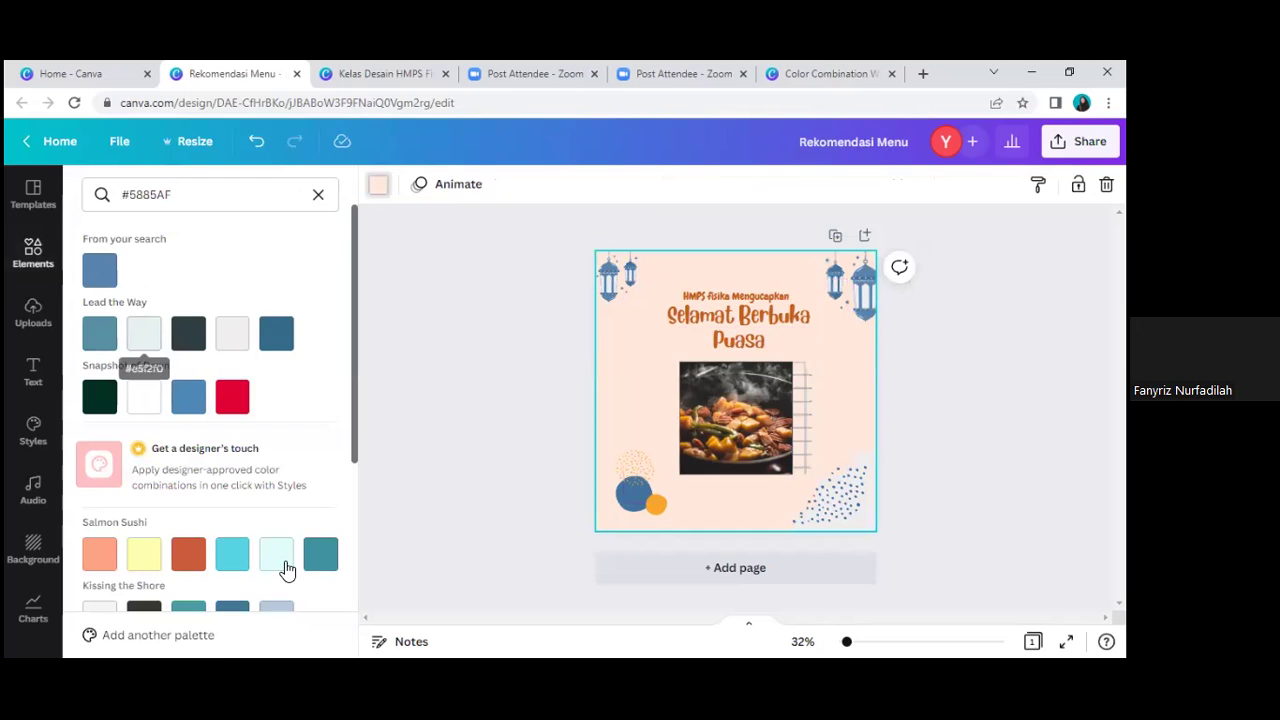
Step: Set the page background to a custom pale blue-grey #C2D5DB, replacing the peach
click(103, 338)
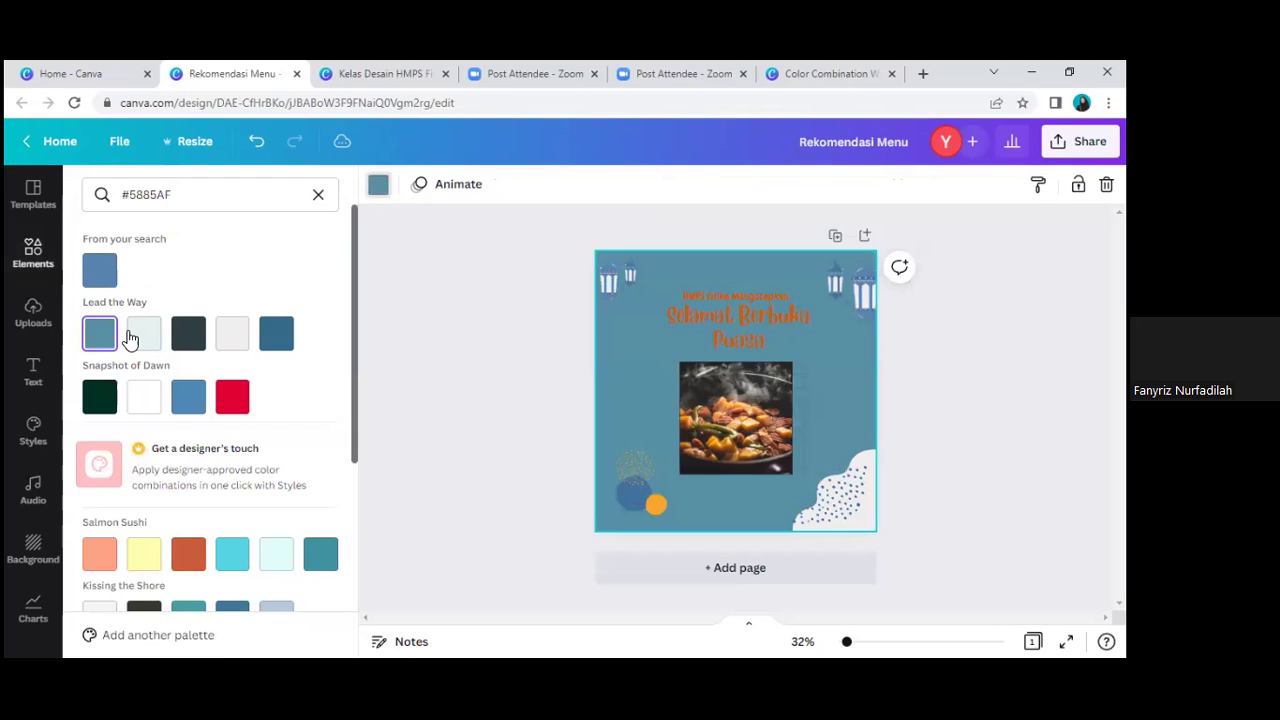
click(379, 186)
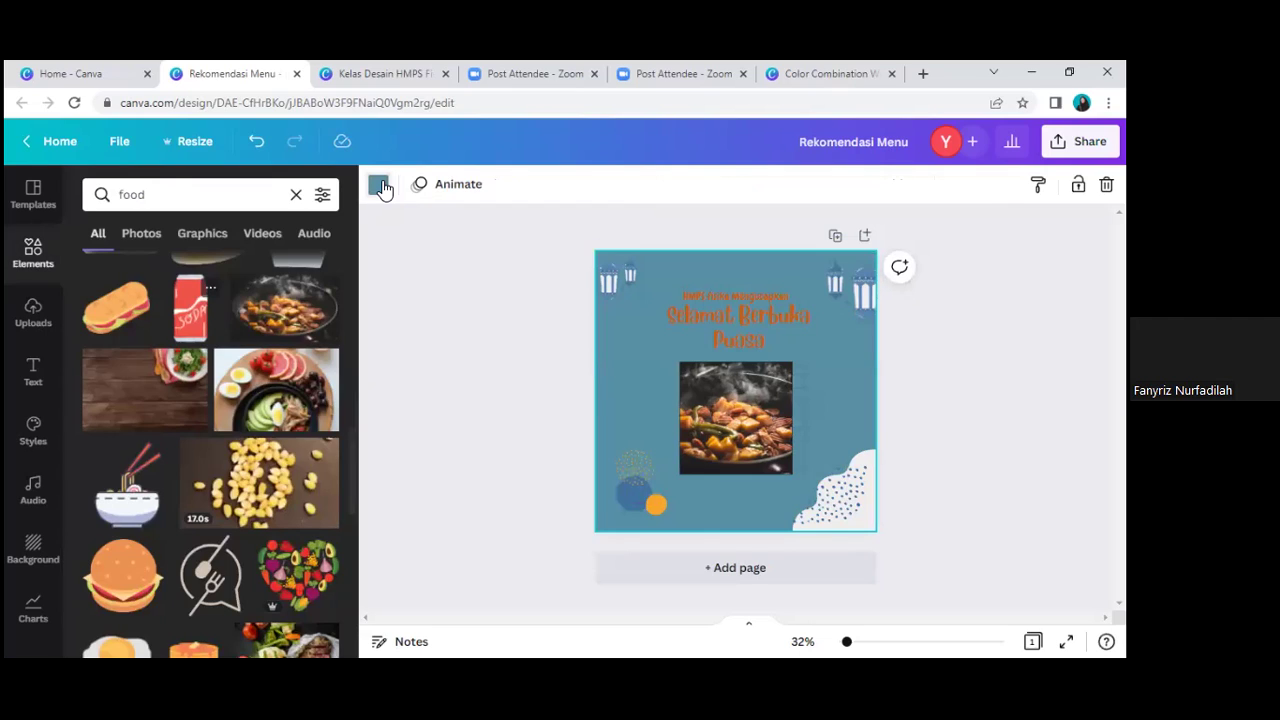
click(380, 187)
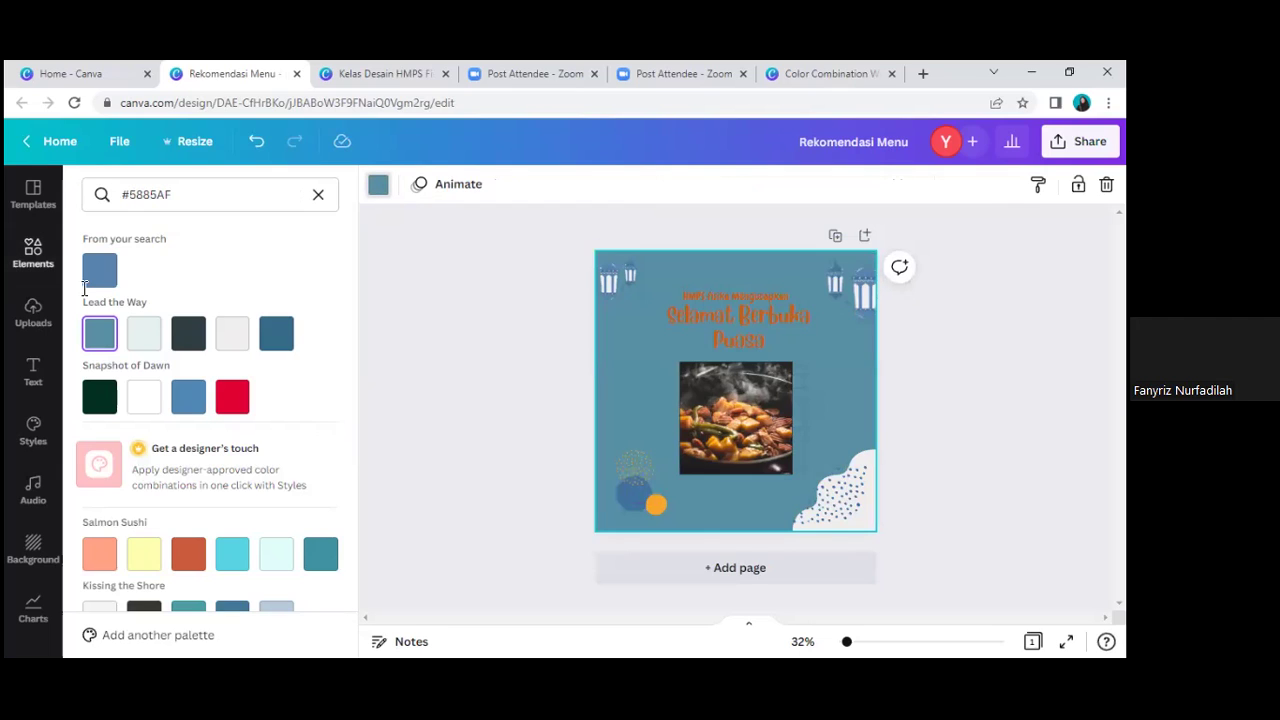
click(318, 200)
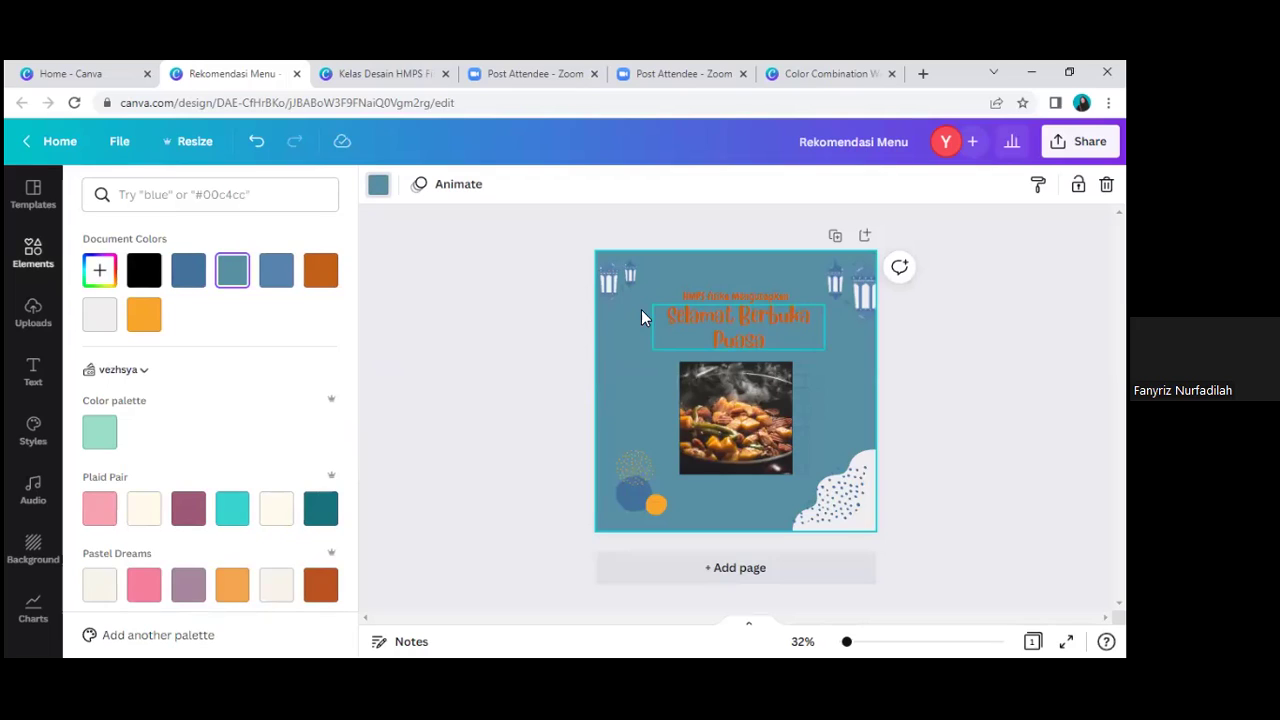
click(101, 272)
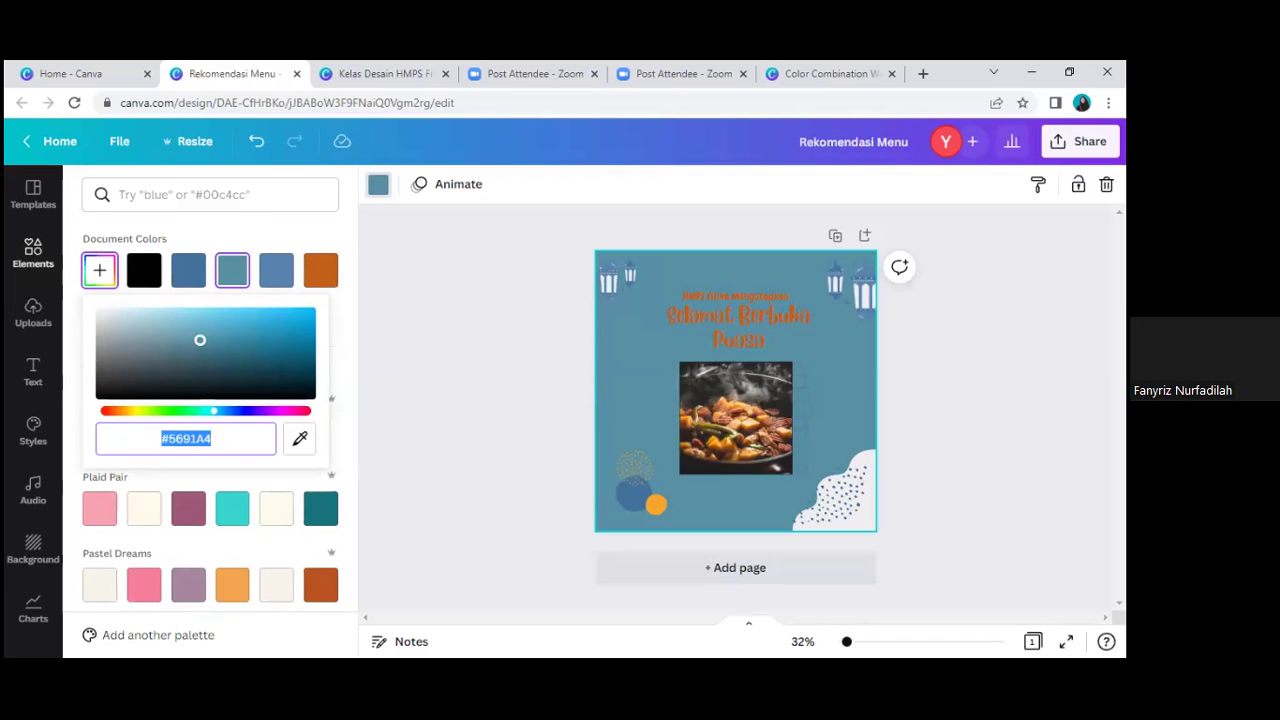
drag(200, 340, 120, 320)
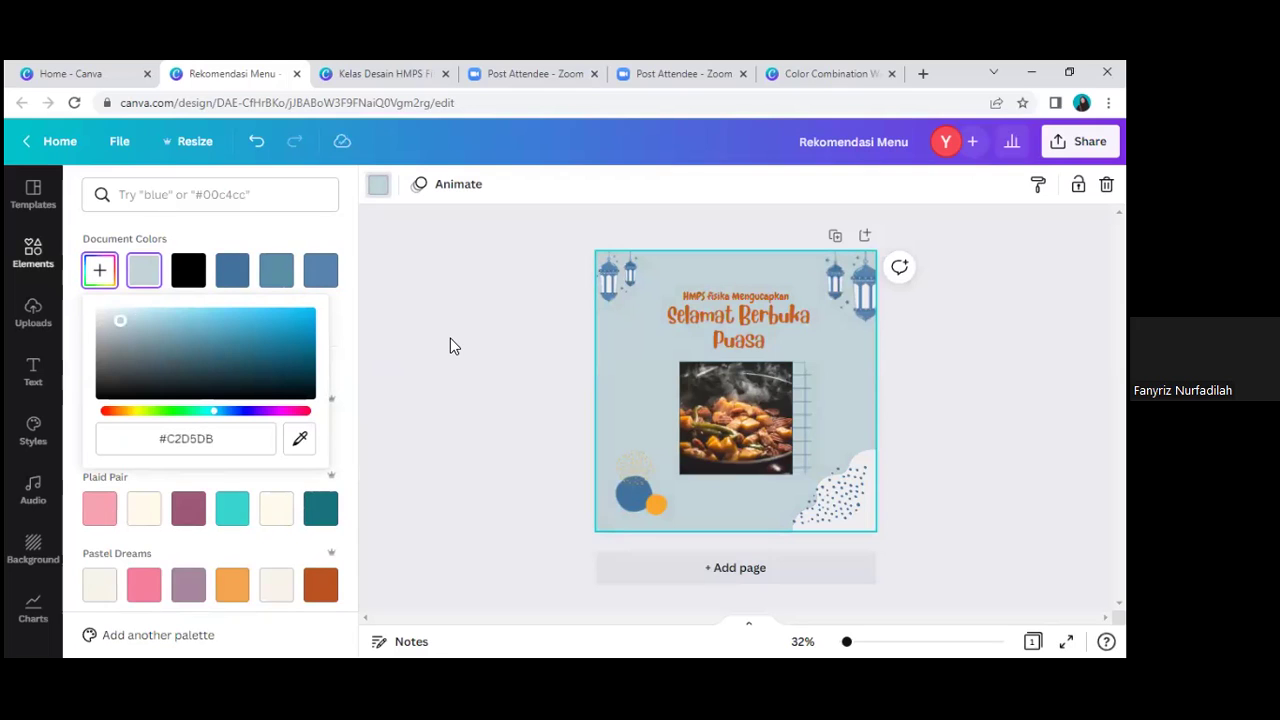
key(Escape)
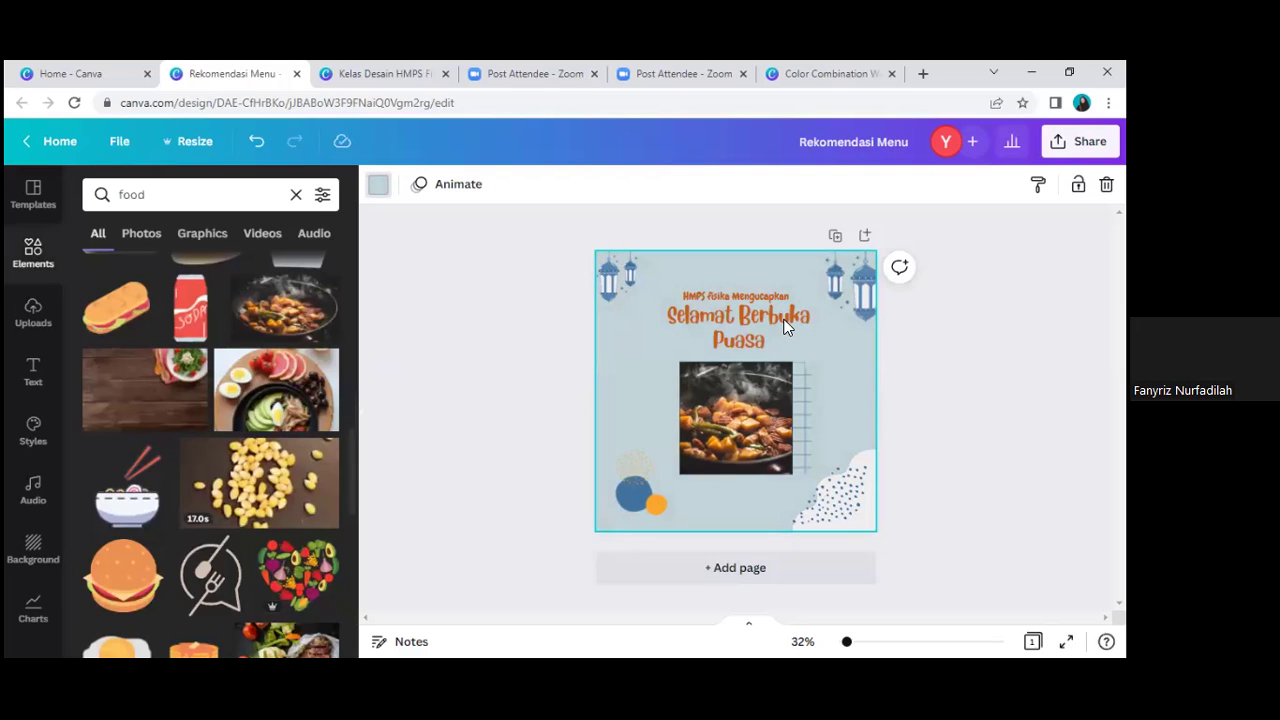
click(789, 320)
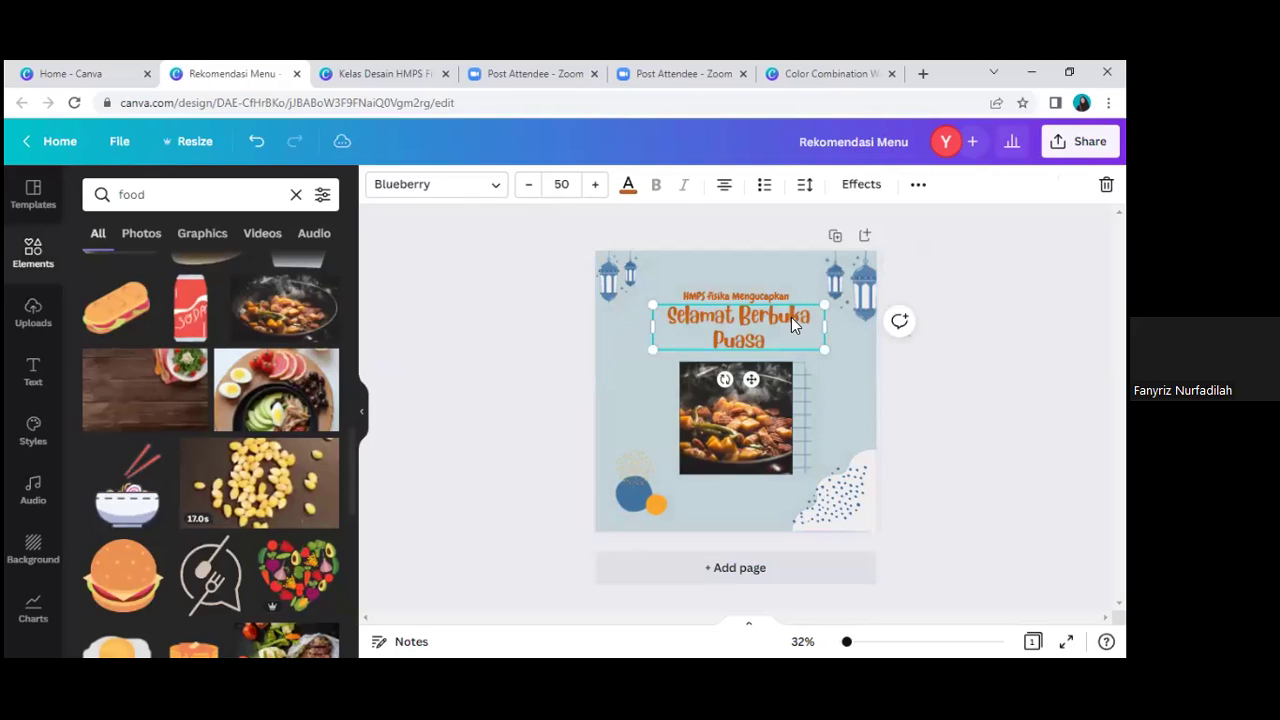
Step: Change the 'Selamat Berbuka Puasa' heading font from Blueberry to Berkshire Swash
double_click(791, 317)
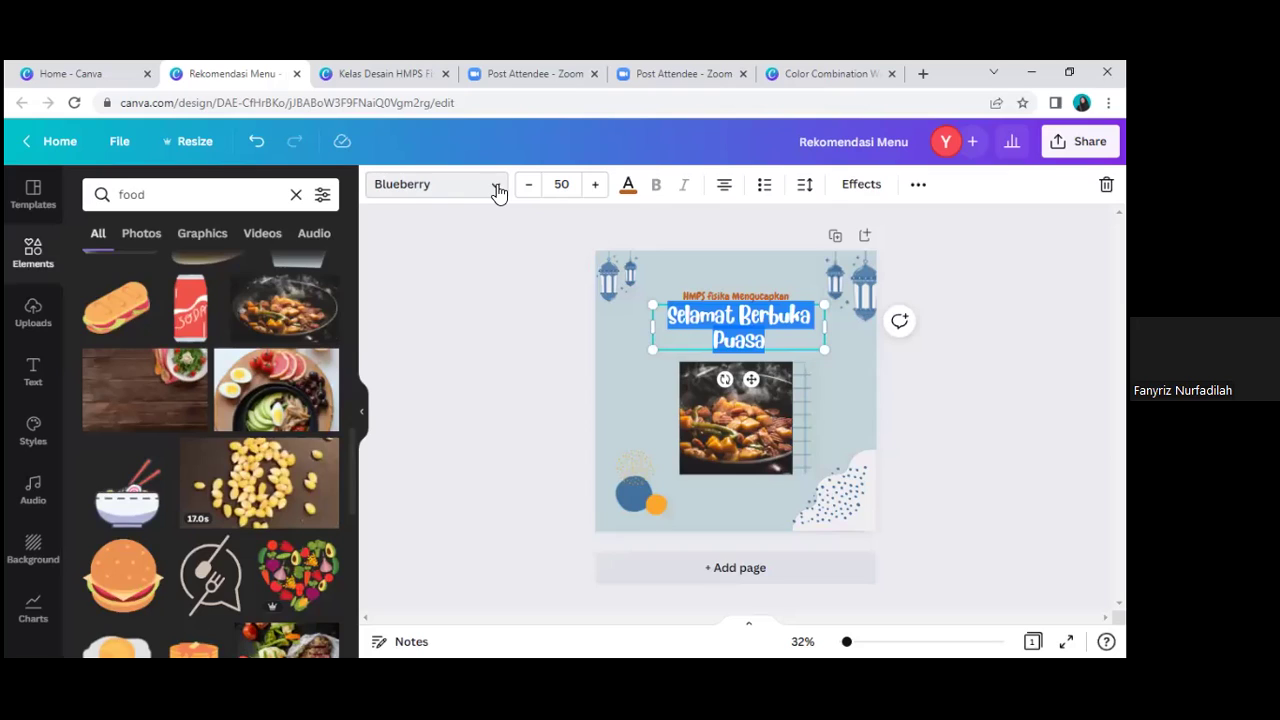
click(497, 188)
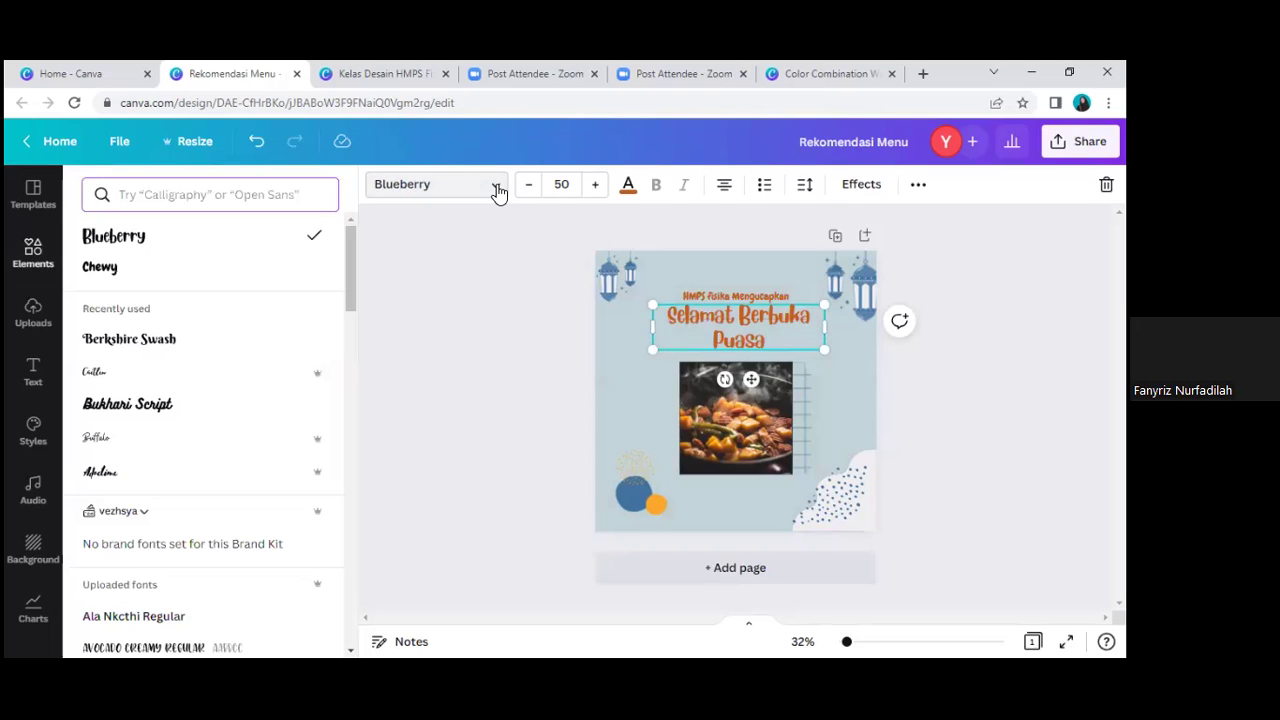
click(151, 344)
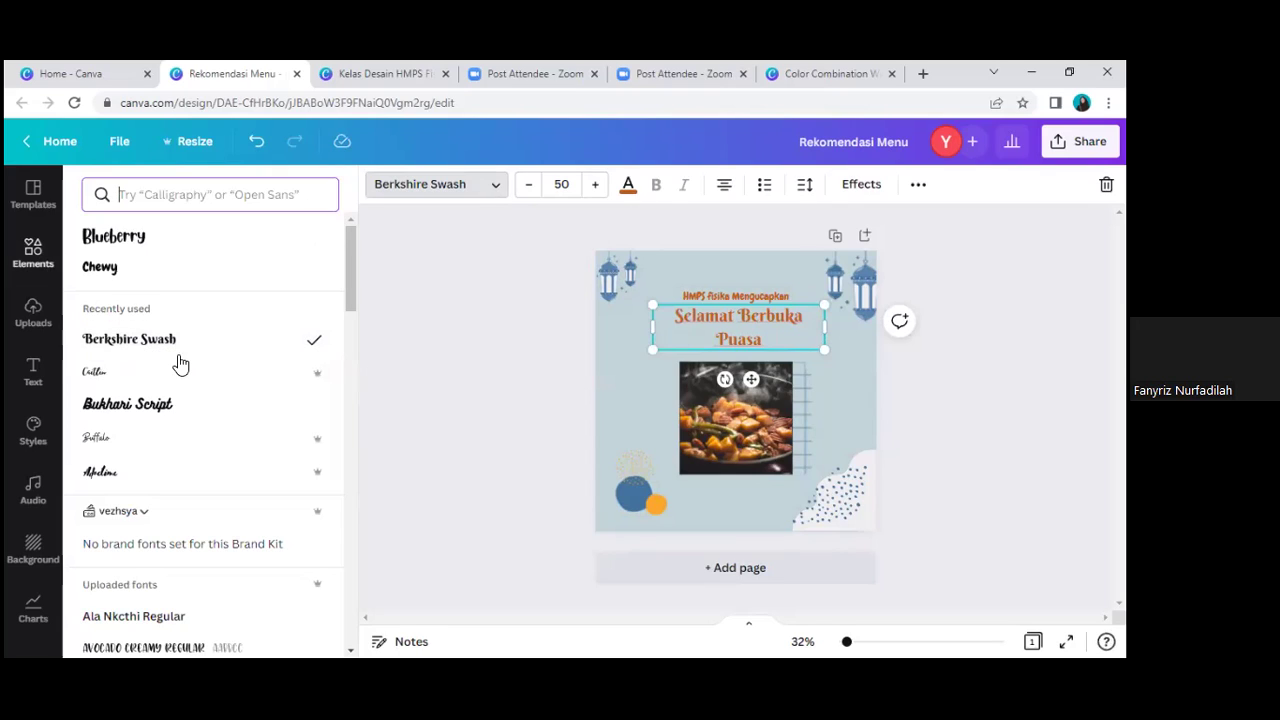
click(166, 349)
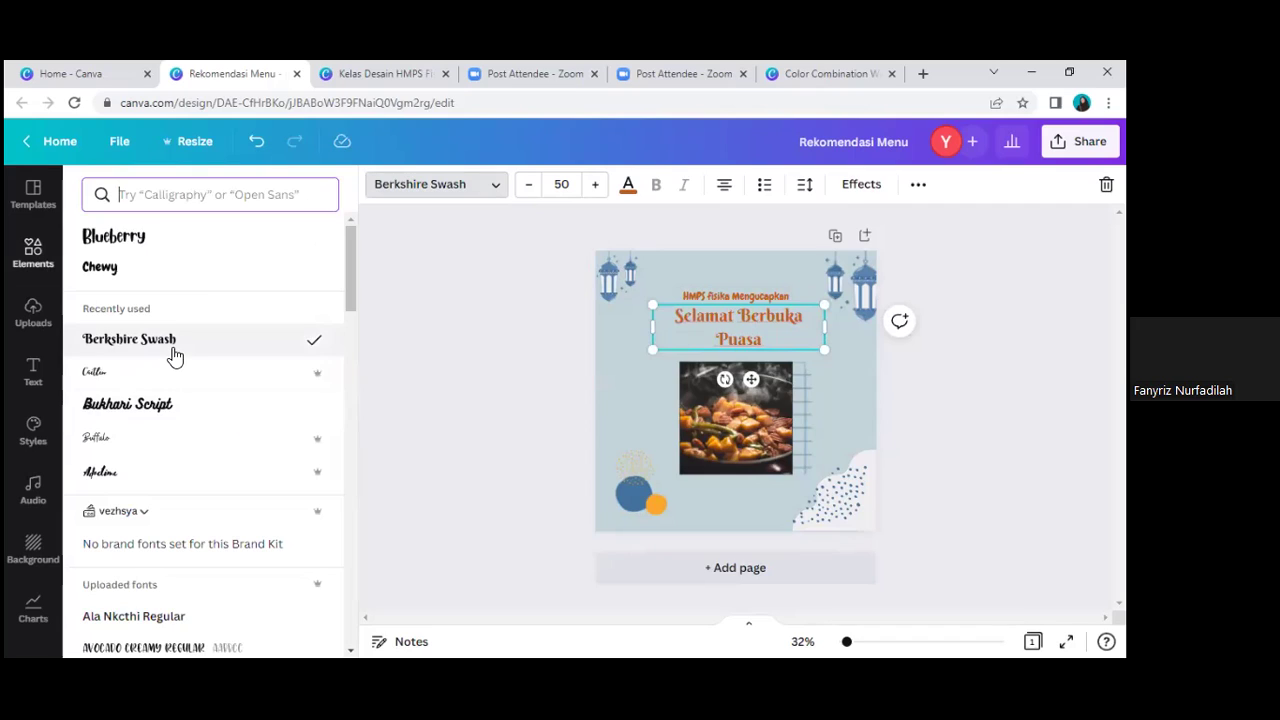
click(808, 187)
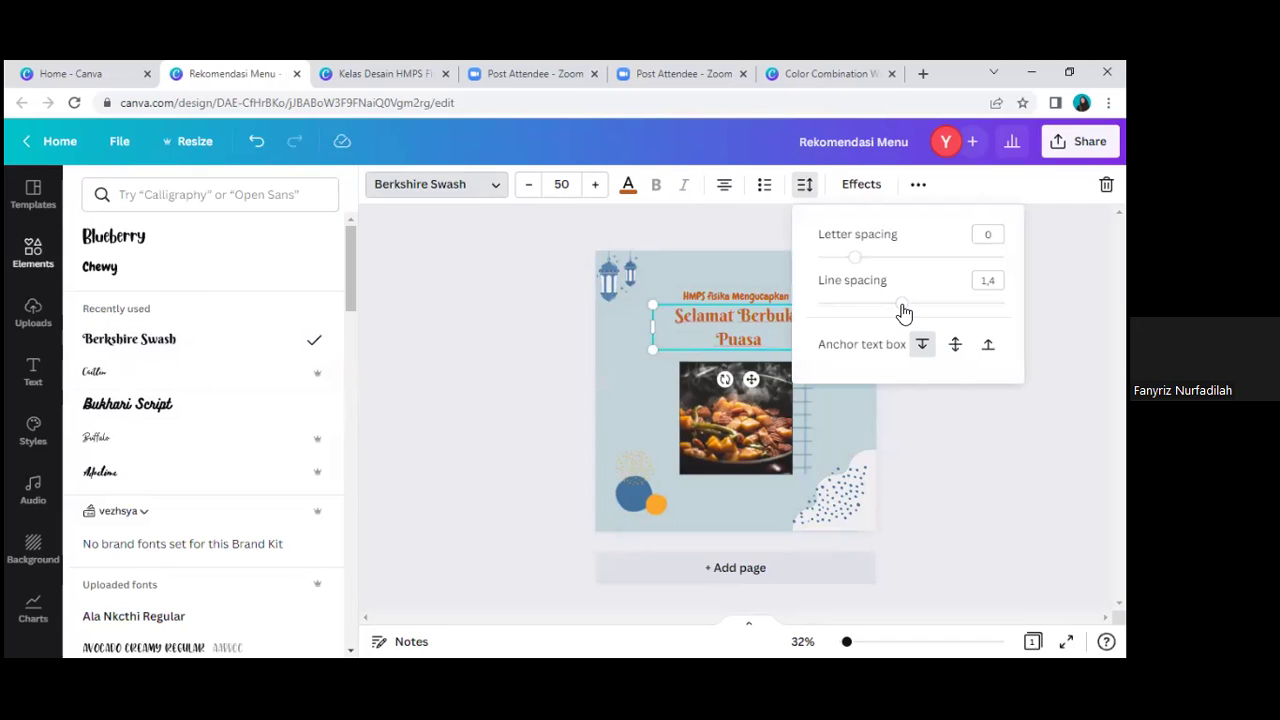
Step: Tighten the heading's line spacing to about 1.01
drag(900, 310, 890, 312)
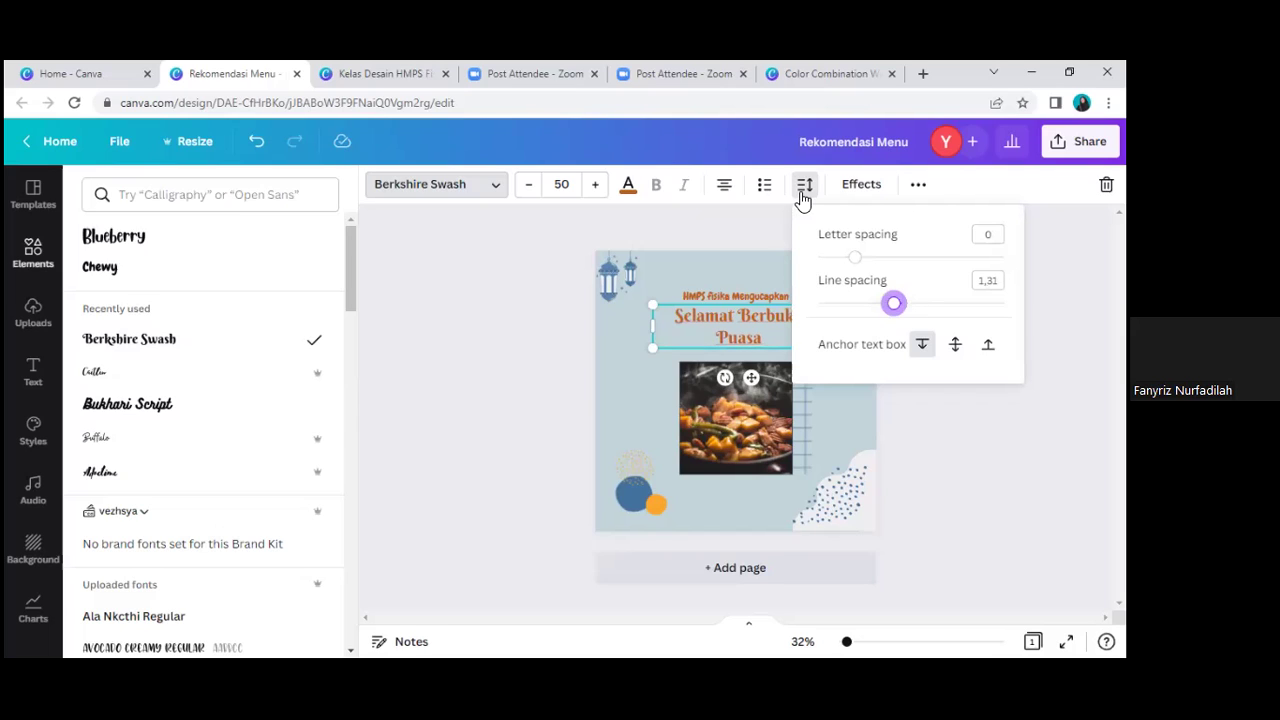
key(Left)
key(Left)
key(Left)
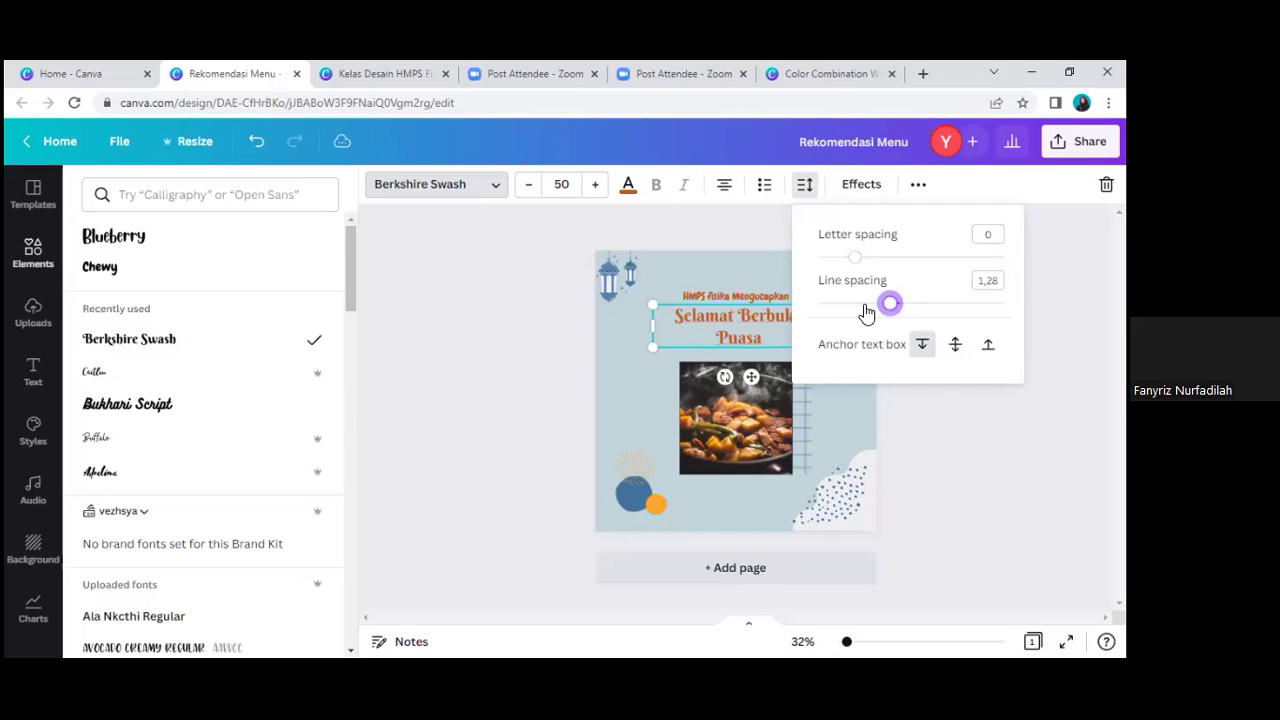
click(866, 306)
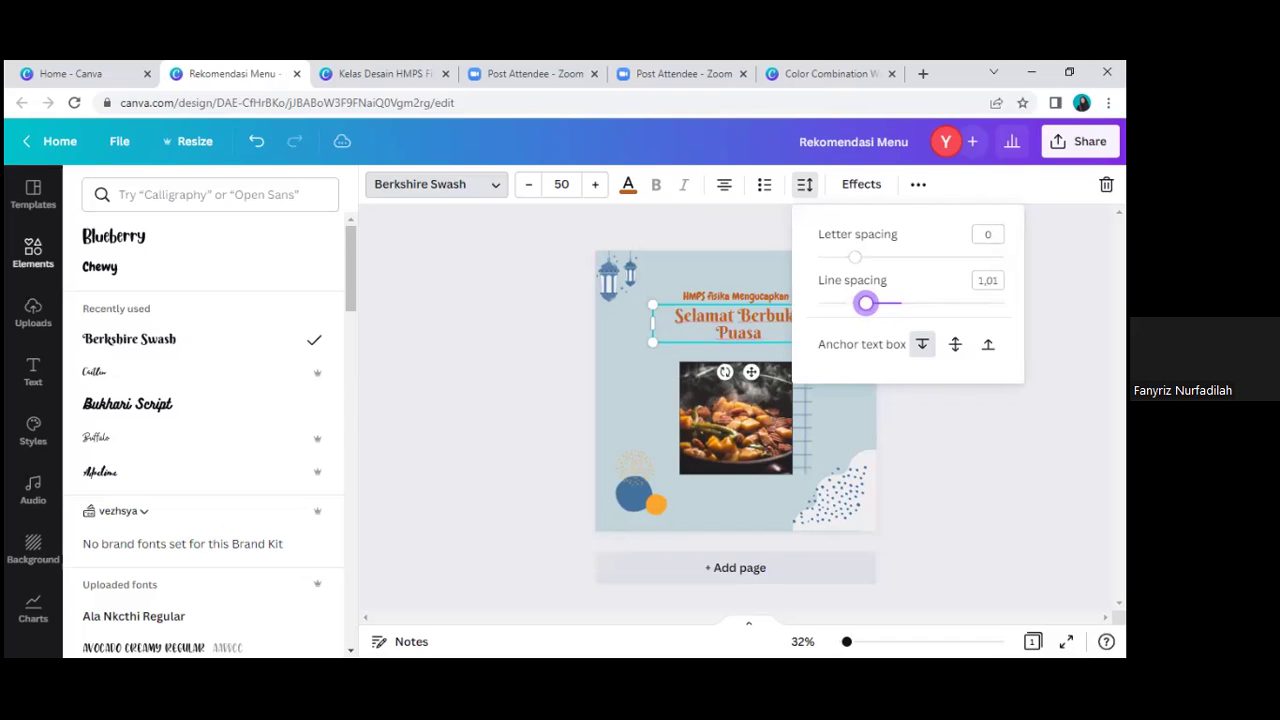
click(780, 325)
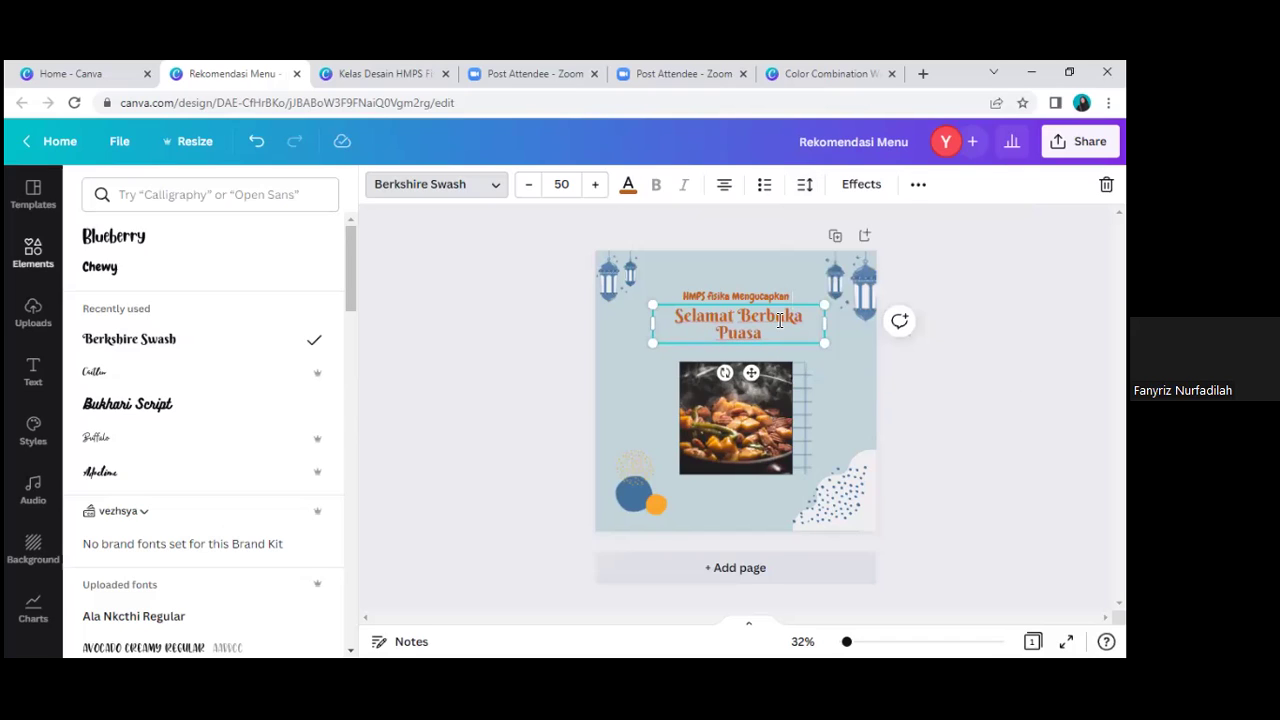
Step: Enlarge the heading's font size from 50 to 66
click(595, 190)
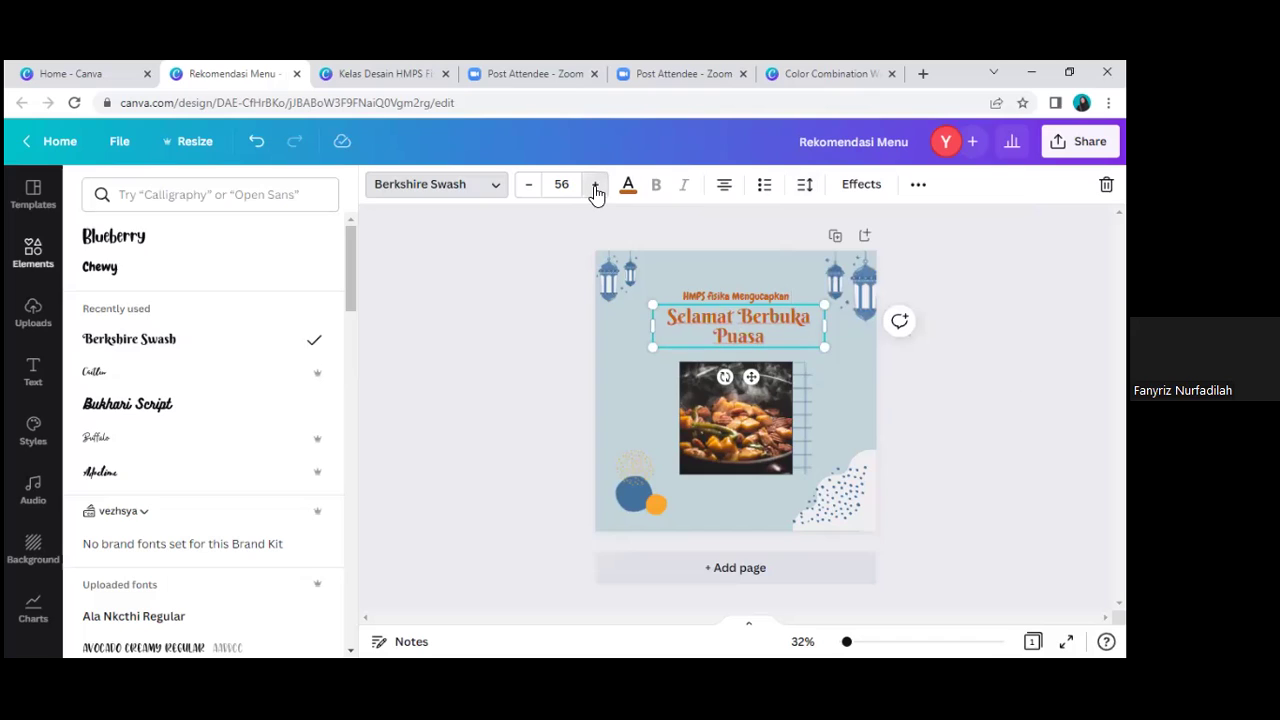
click(595, 190)
click(595, 190)
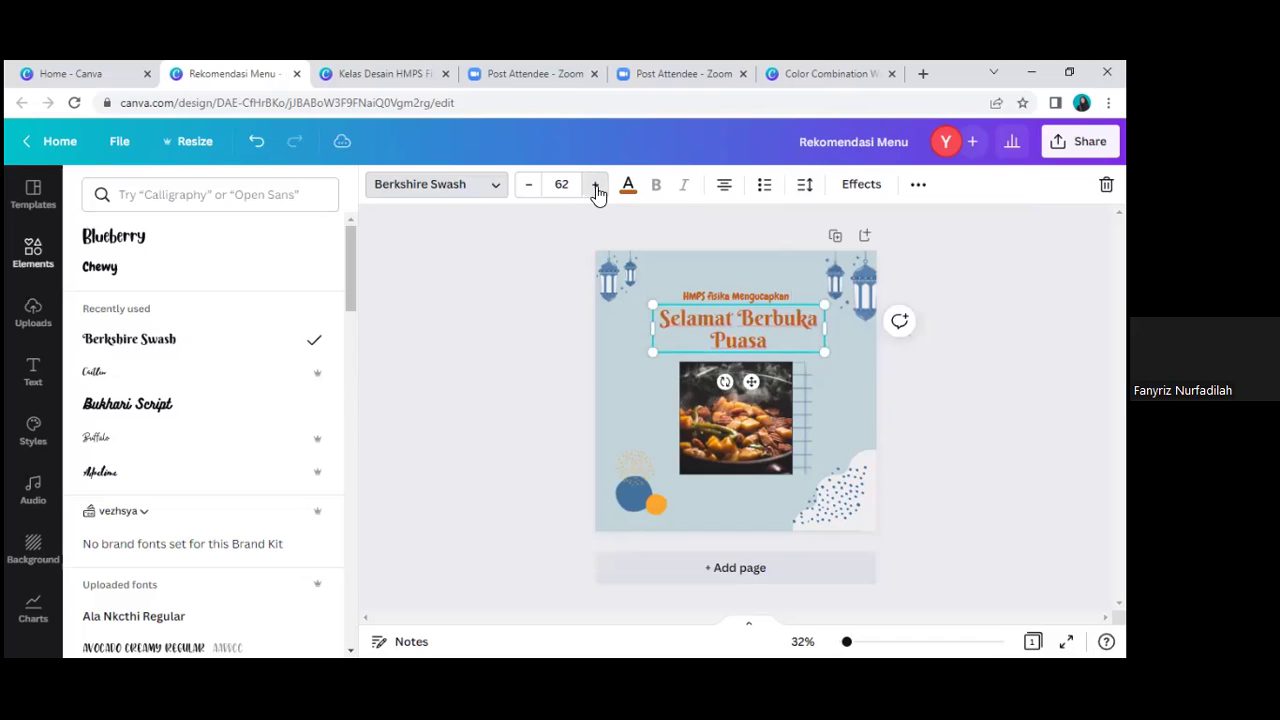
click(595, 190)
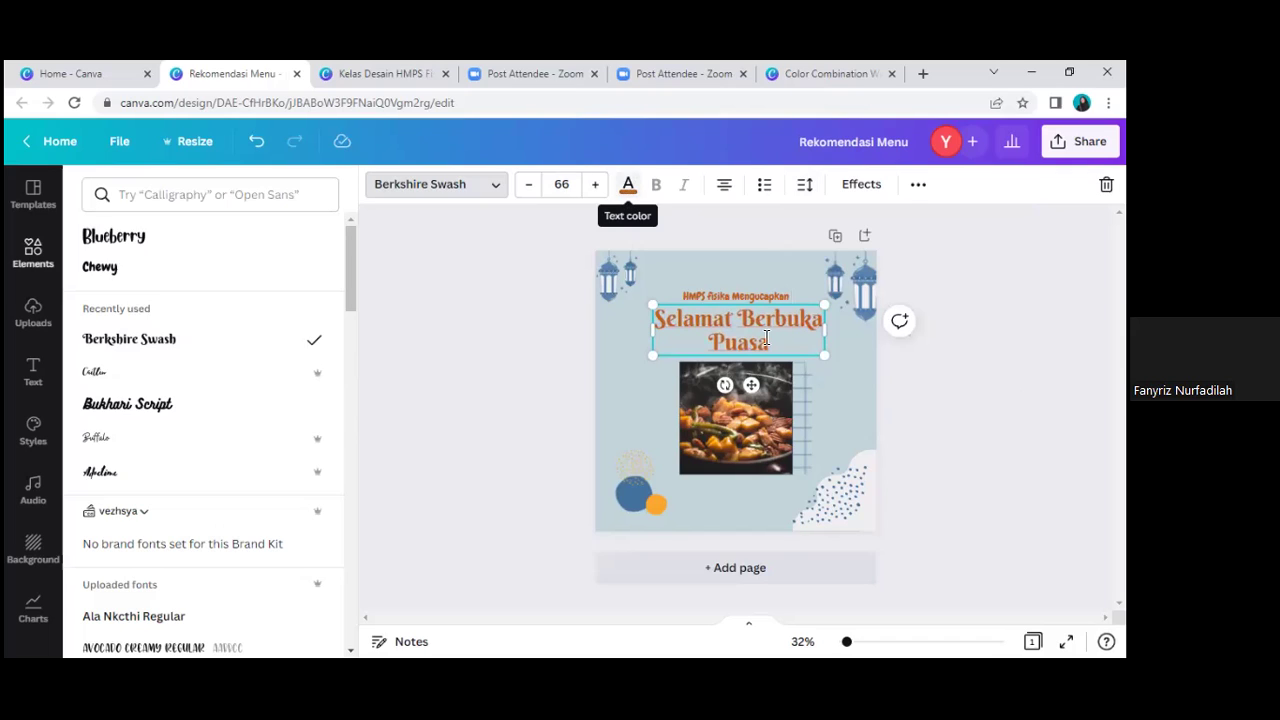
click(628, 186)
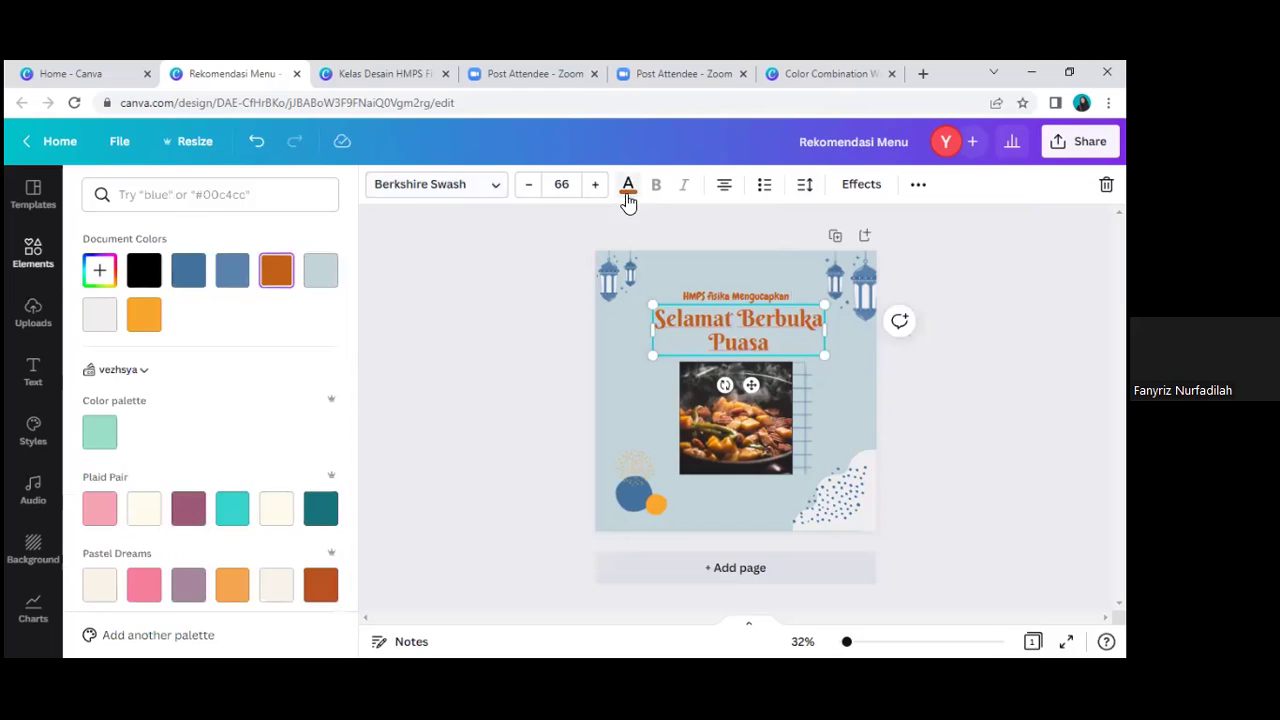
Step: Give the heading a custom dark navy #244E74 text colour
click(198, 281)
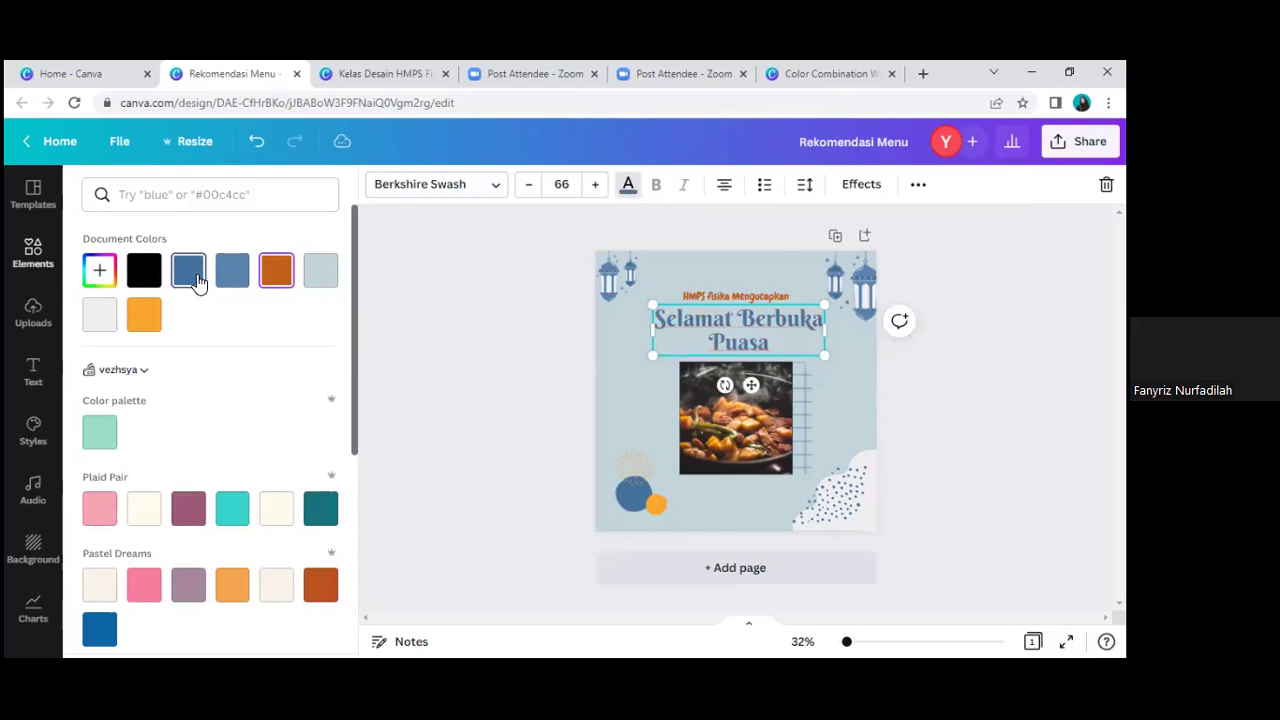
click(101, 277)
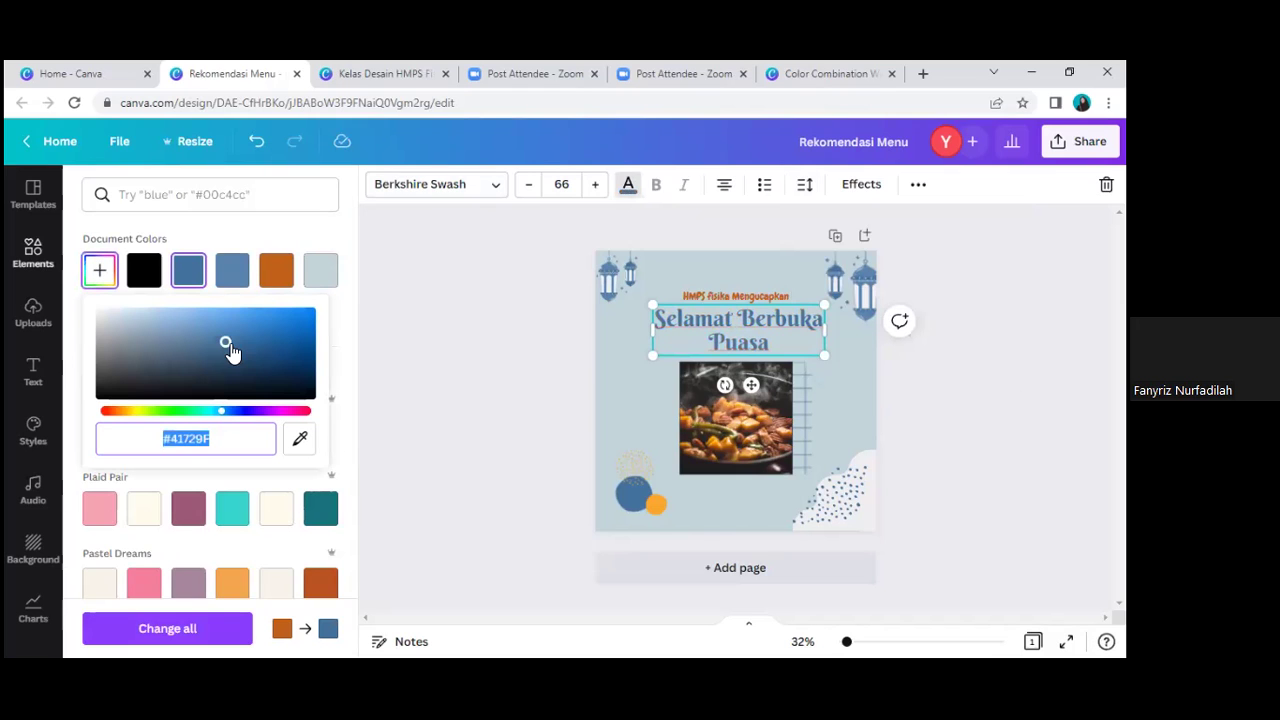
click(247, 357)
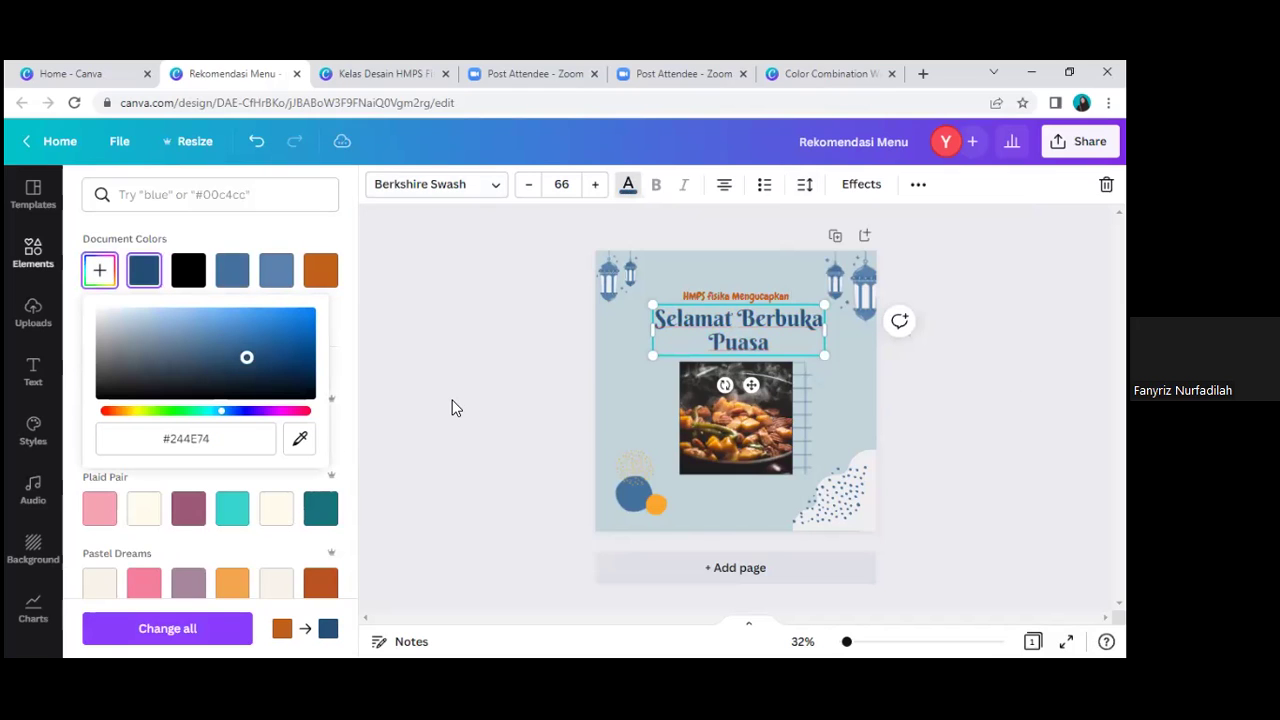
key(Escape)
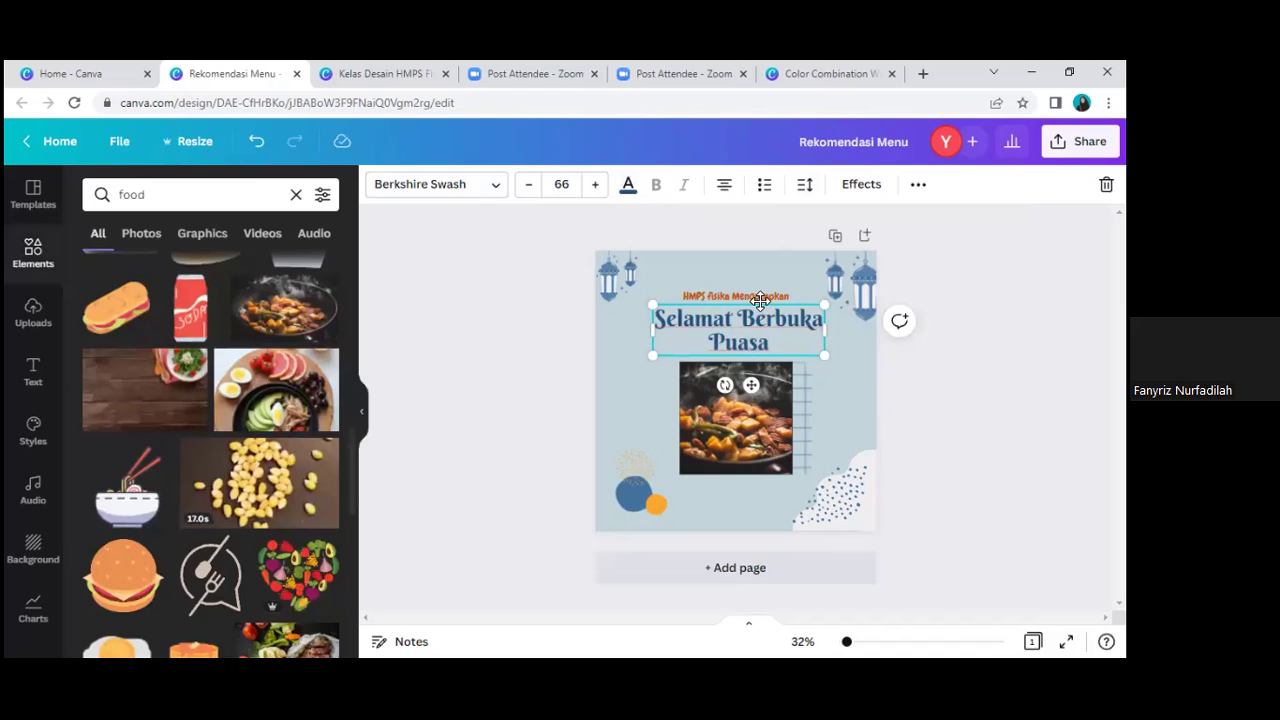
Step: Apply the same dark navy to the small 'HMPS fisika Mengucapkan' line
click(759, 298)
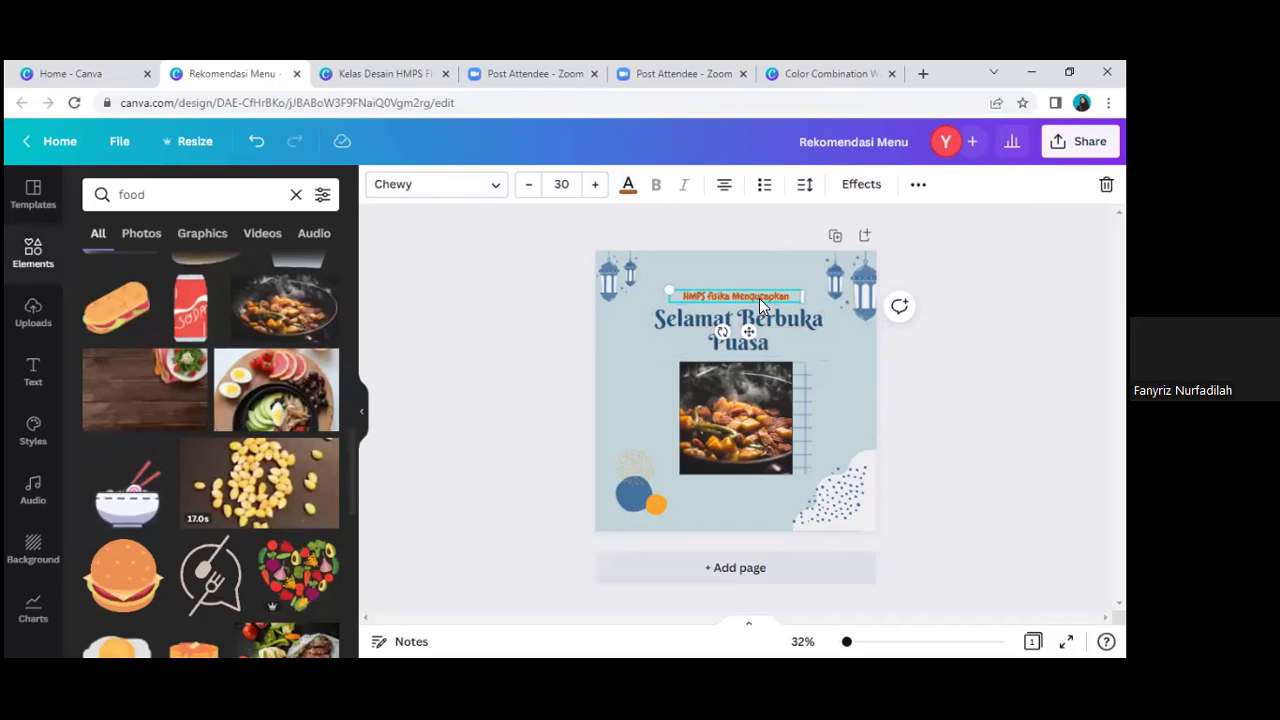
click(628, 184)
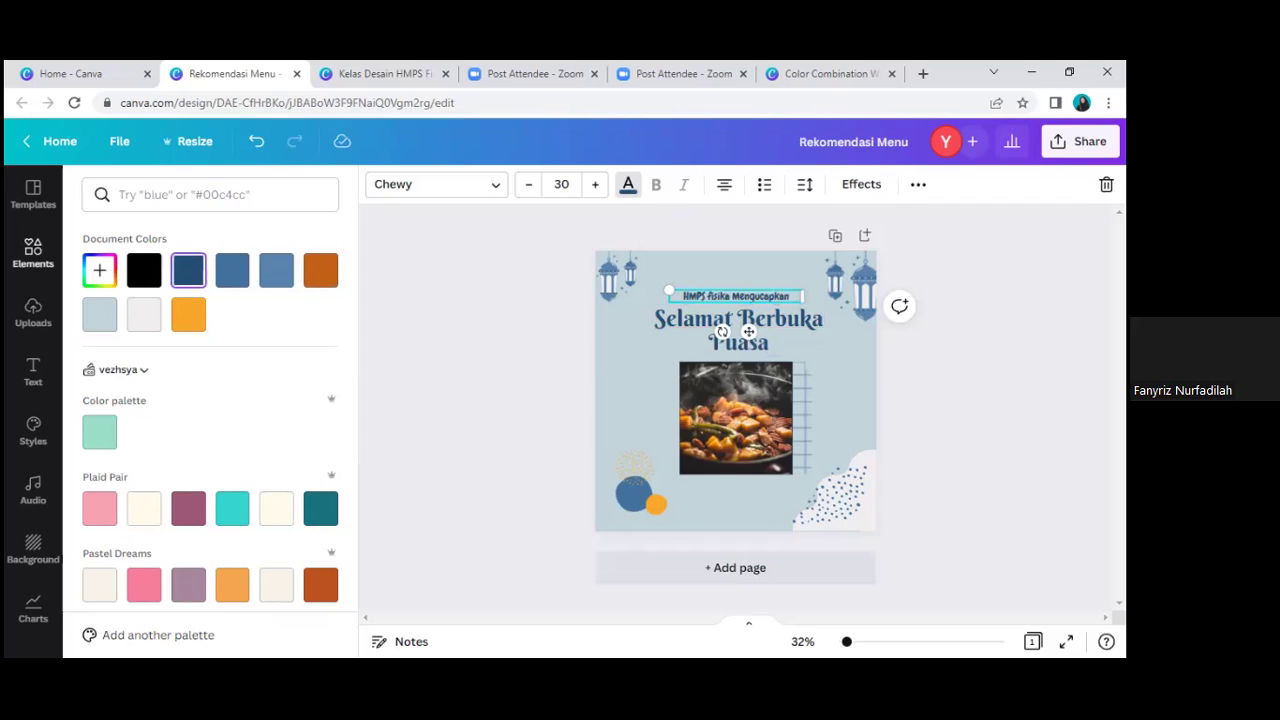
click(656, 536)
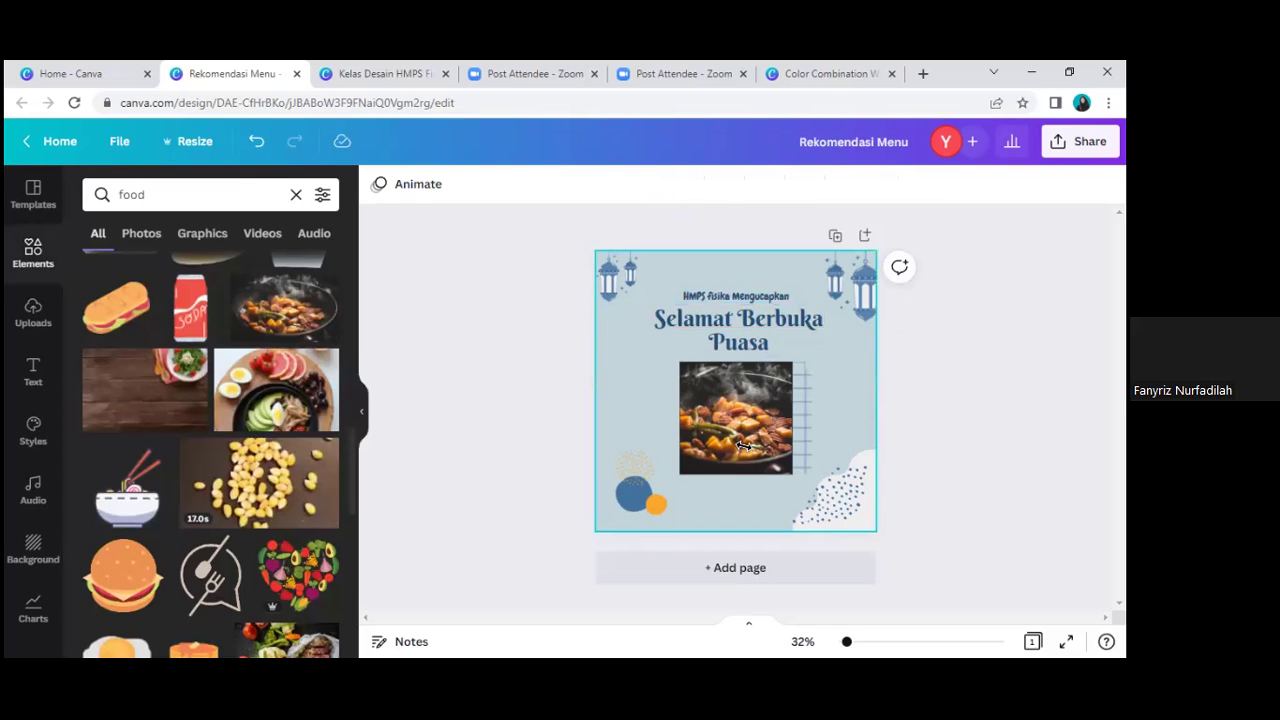
click(660, 508)
key(Tab)
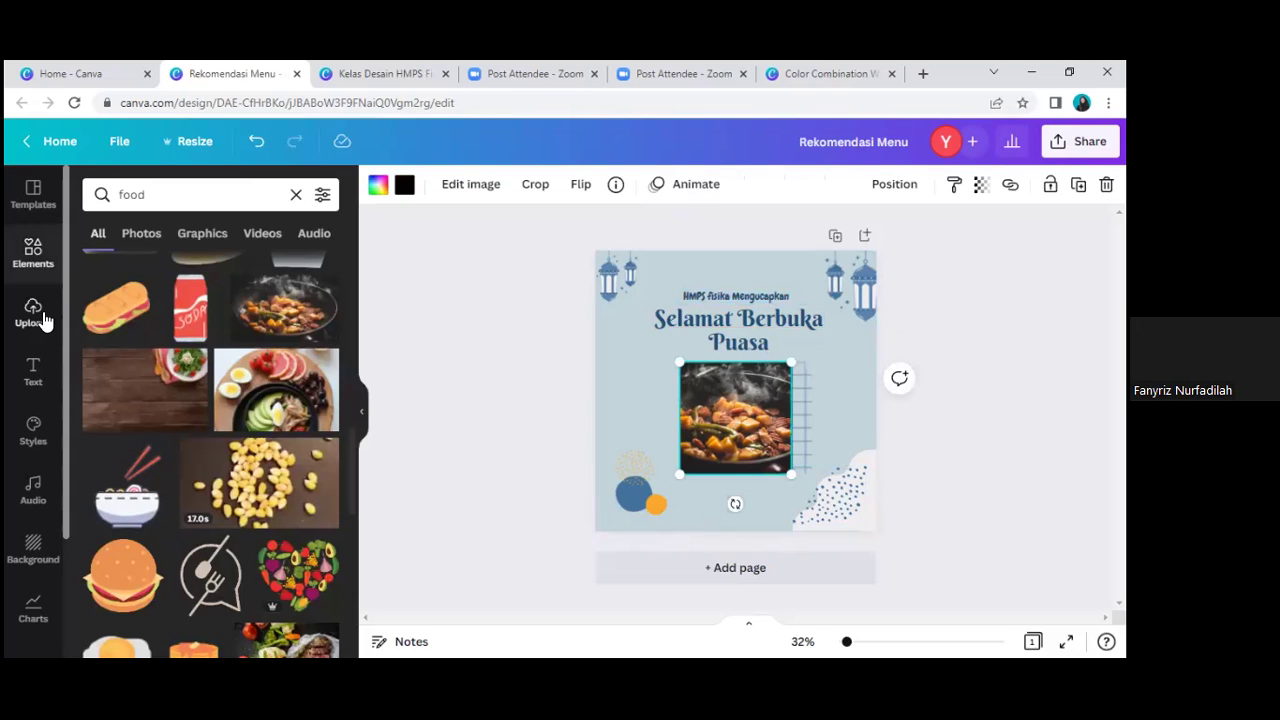
click(43, 318)
Step: Paste the white star-shaped logo onto the post over the food photo and heading
scroll(200, 390, down, 1)
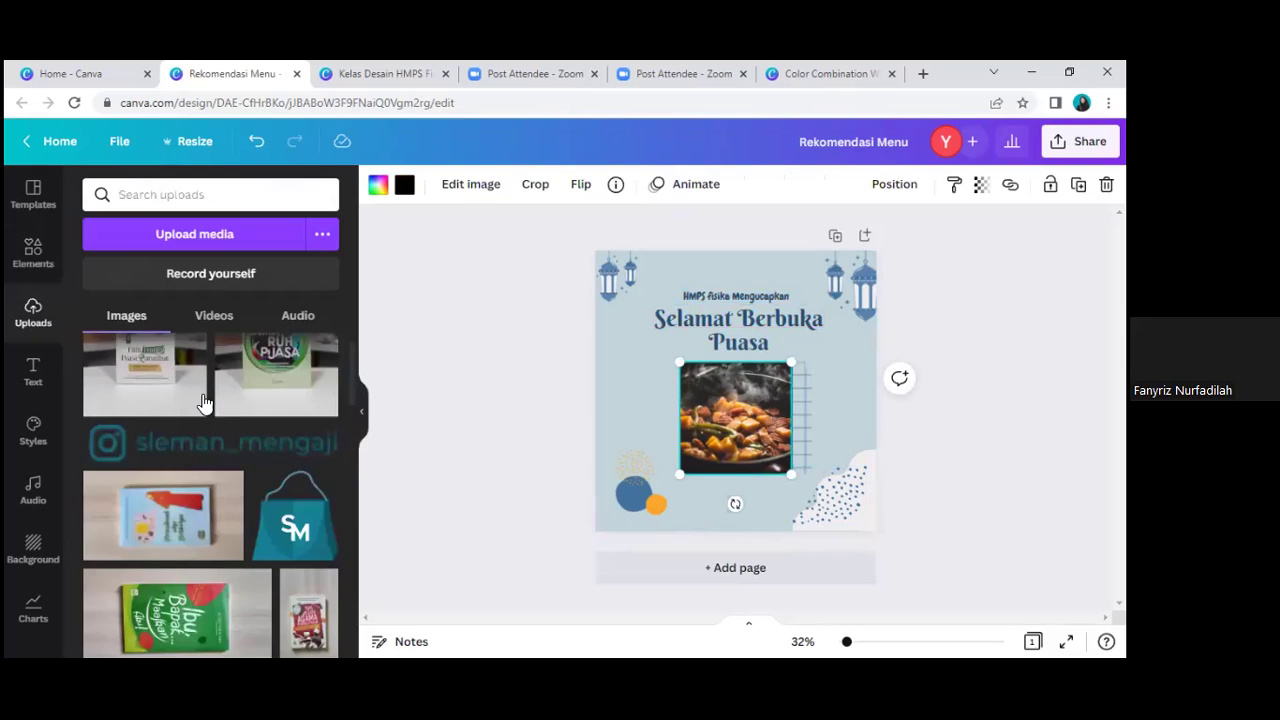
scroll(237, 465, down, 5)
scroll(255, 558, down, 2)
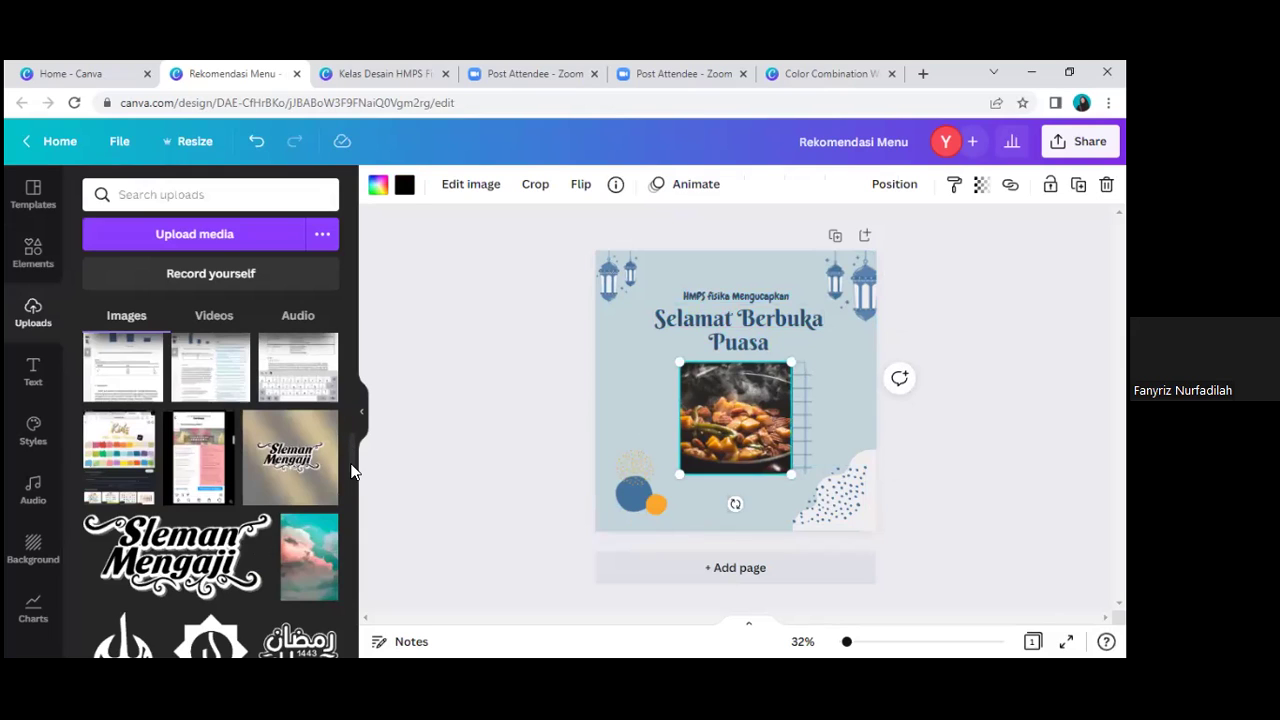
scroll(354, 474, down, 2)
scroll(354, 474, down, 1)
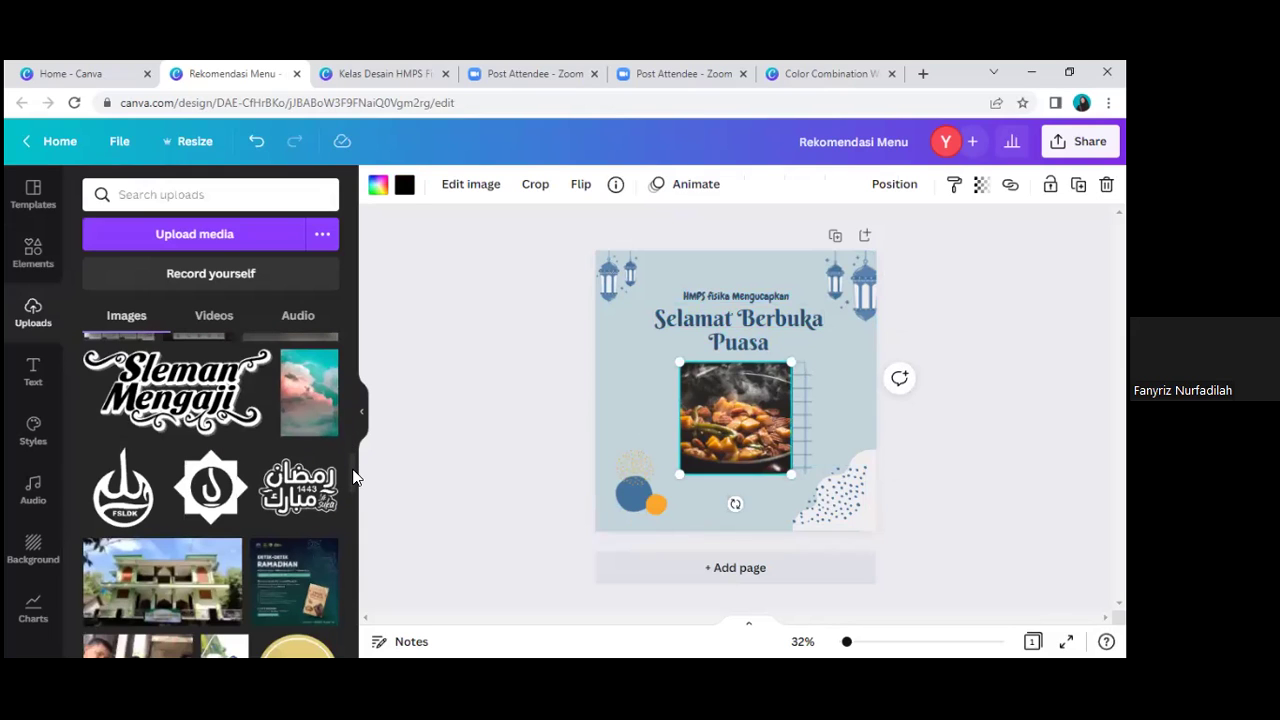
scroll(354, 474, down, 1)
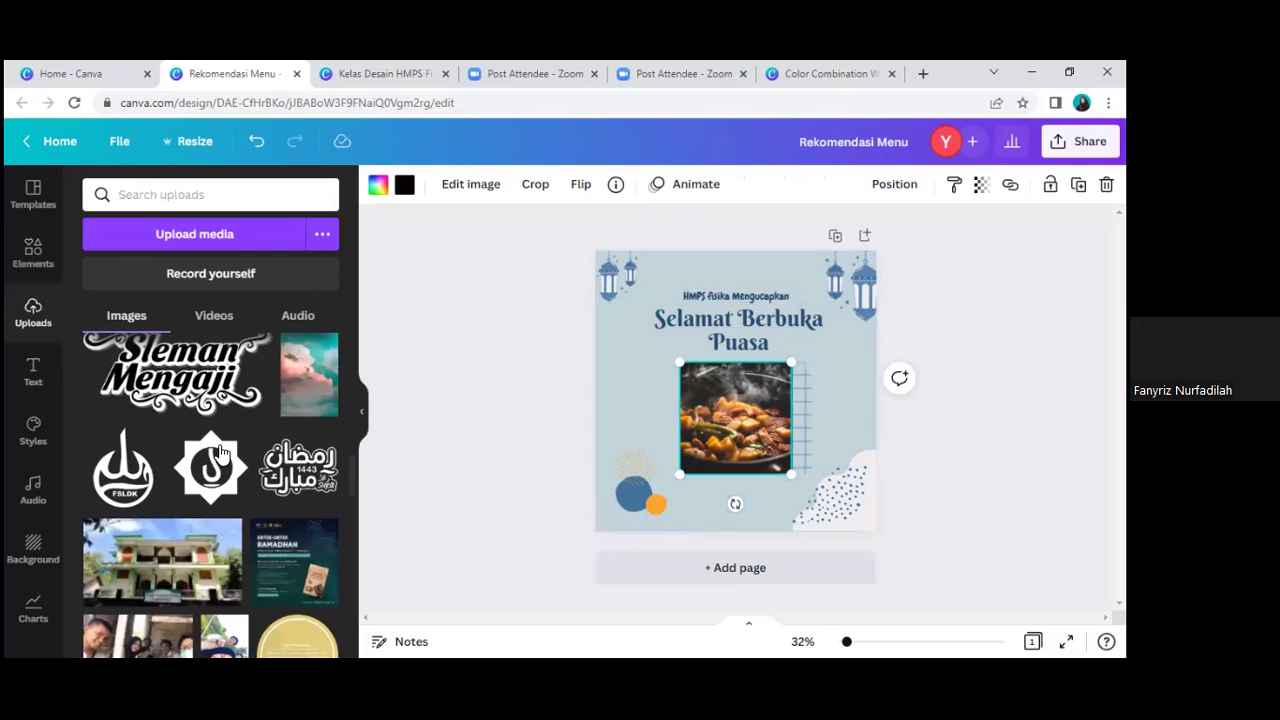
mouse_move(216, 458)
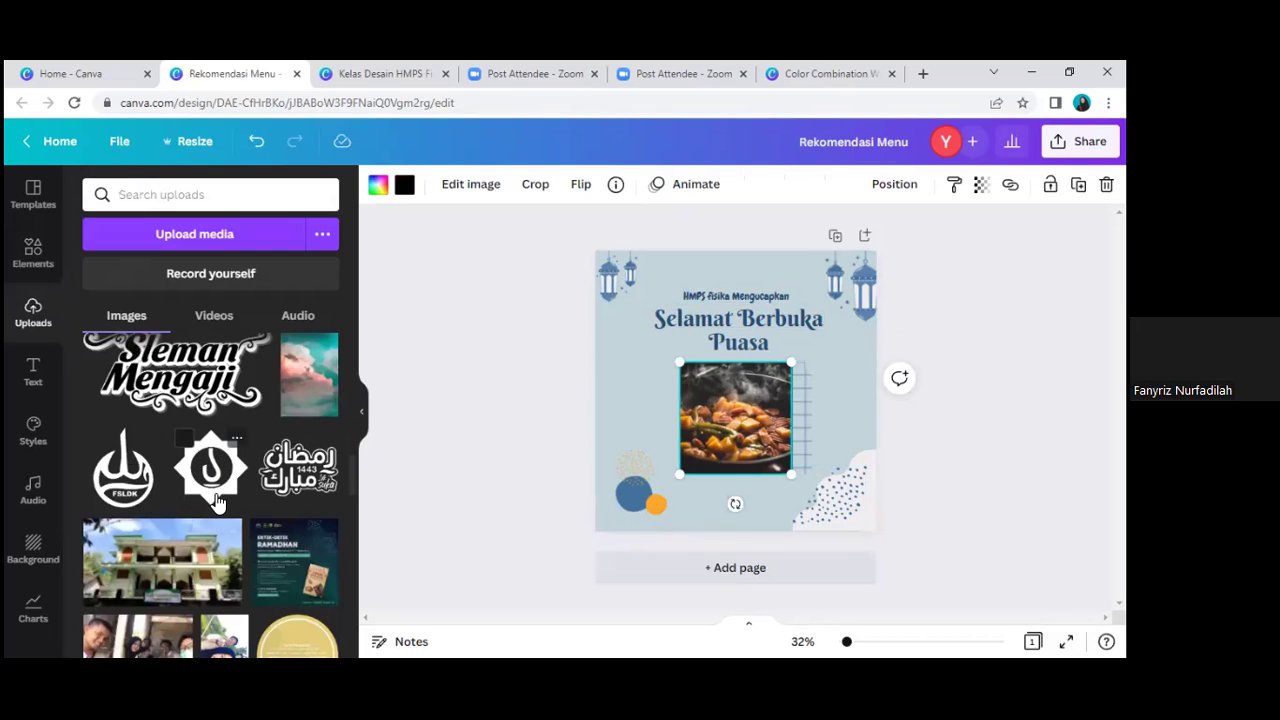
scroll(216, 480, down, 6)
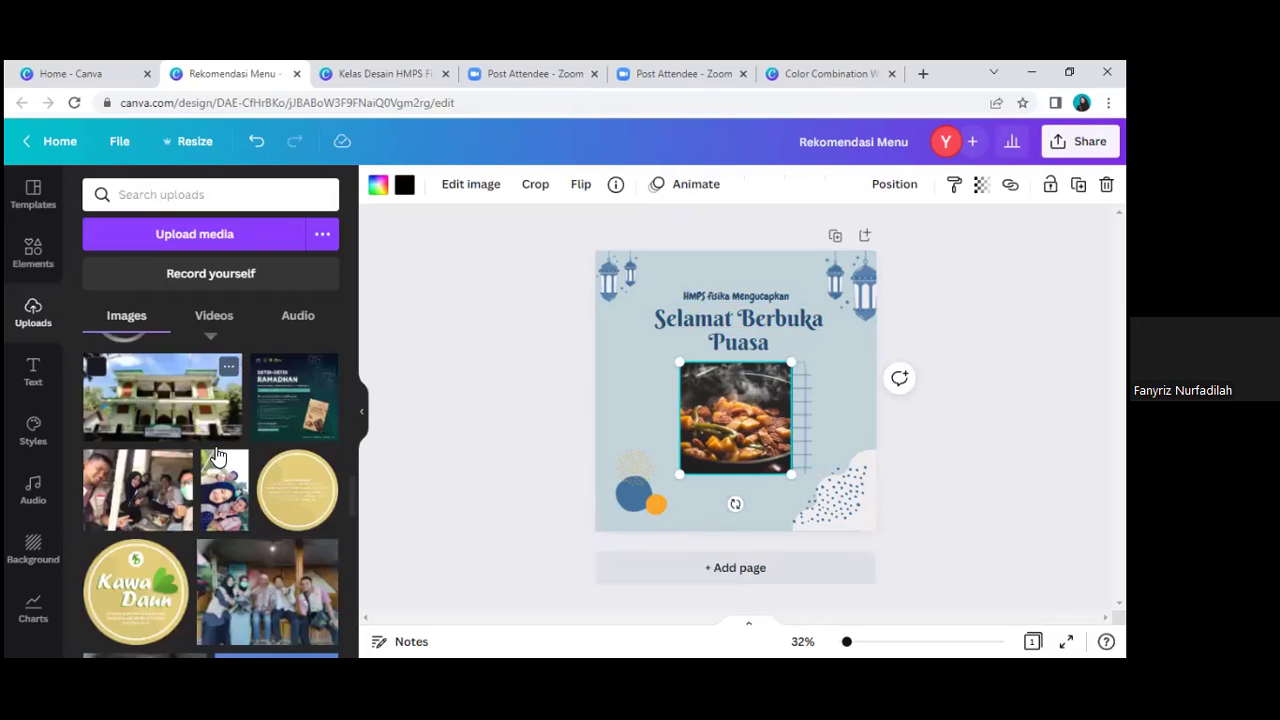
scroll(218, 455, up, 6)
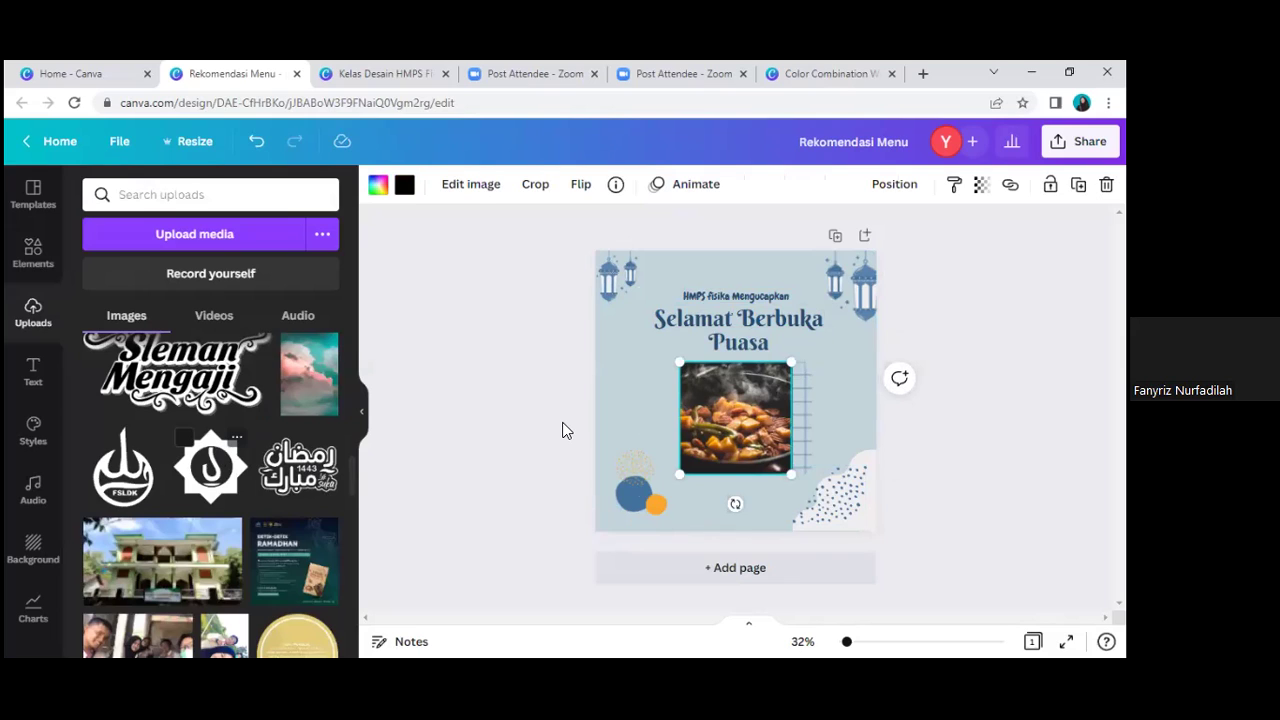
key(Escape)
key(ctrl+v)
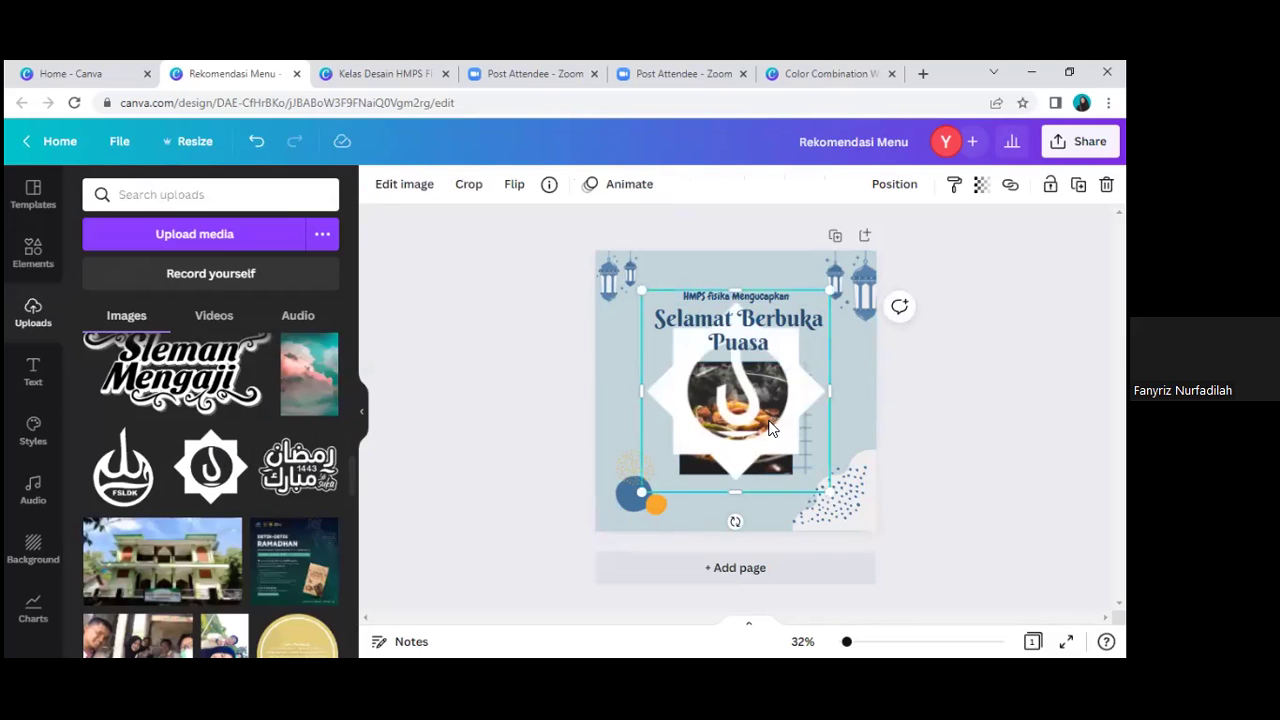
Step: Shrink the star logo, centre it above the heading, and lower the heading and subtitle slightly
drag(702, 356, 659, 294)
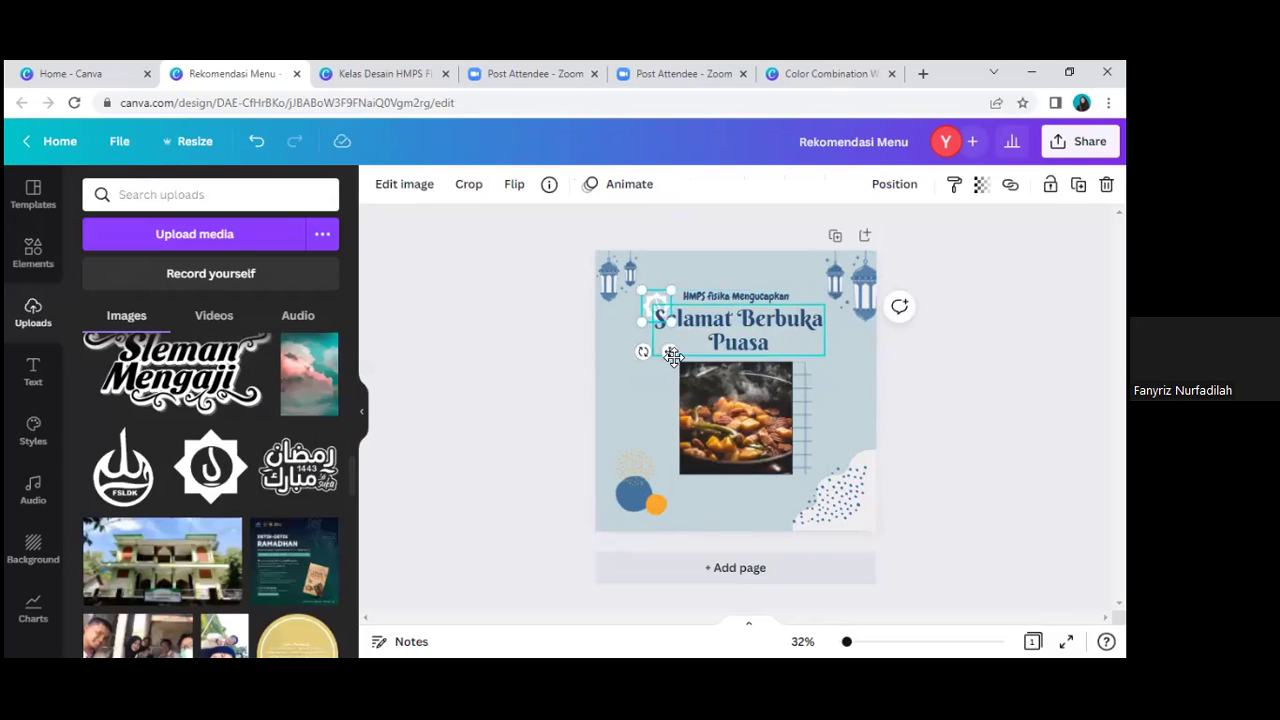
drag(762, 291, 758, 311)
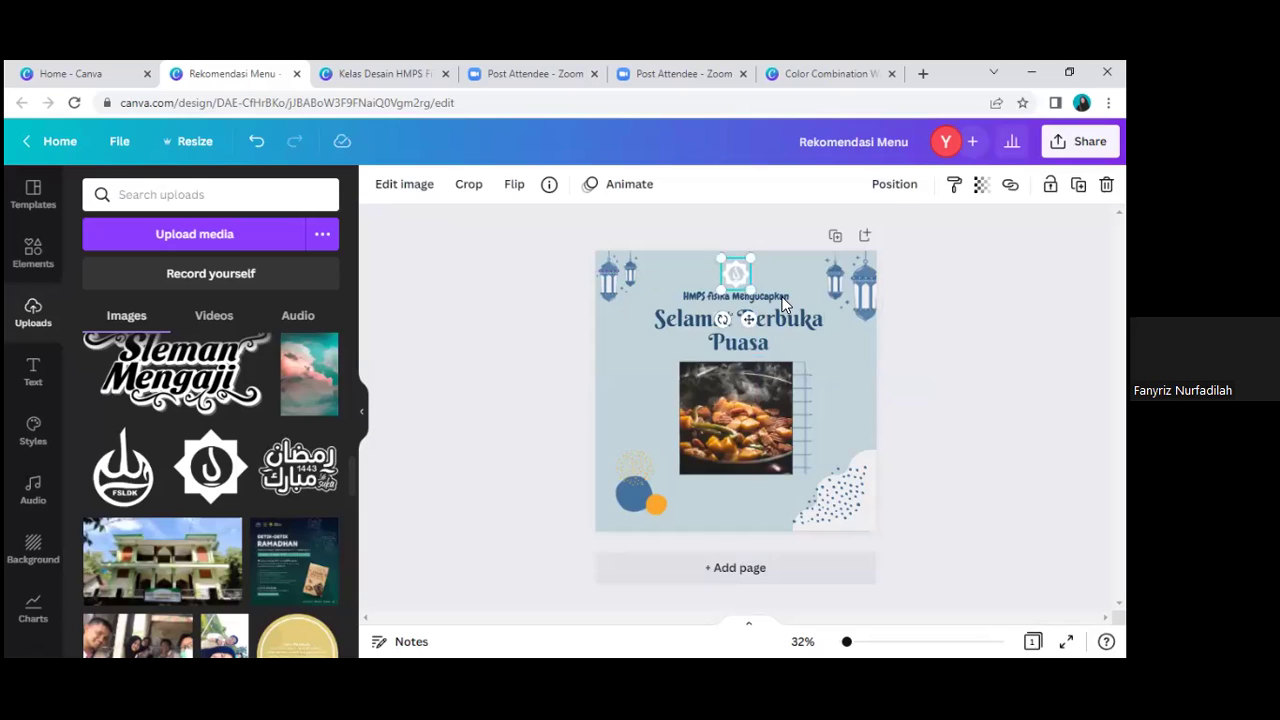
click(789, 322)
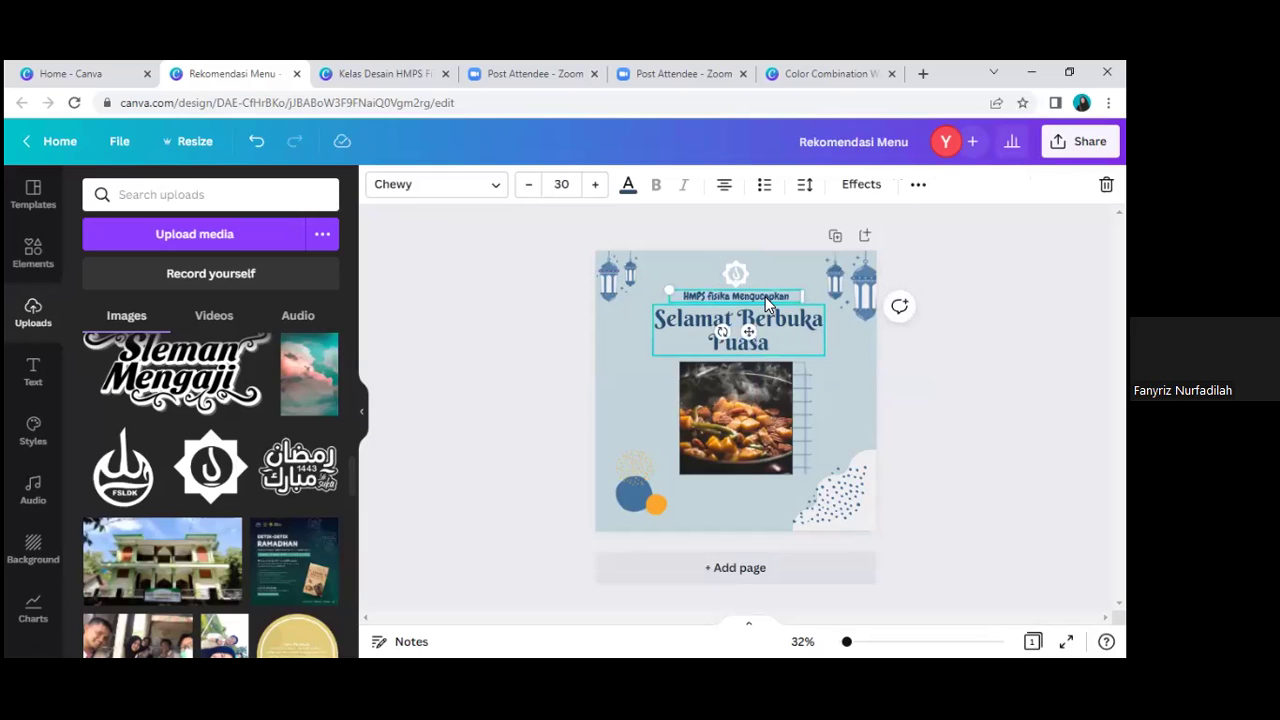
shift+click(766, 296)
drag(766, 296, 766, 308)
Step: Move the food photo down slightly and delete the grid decoration behind it
click(761, 397)
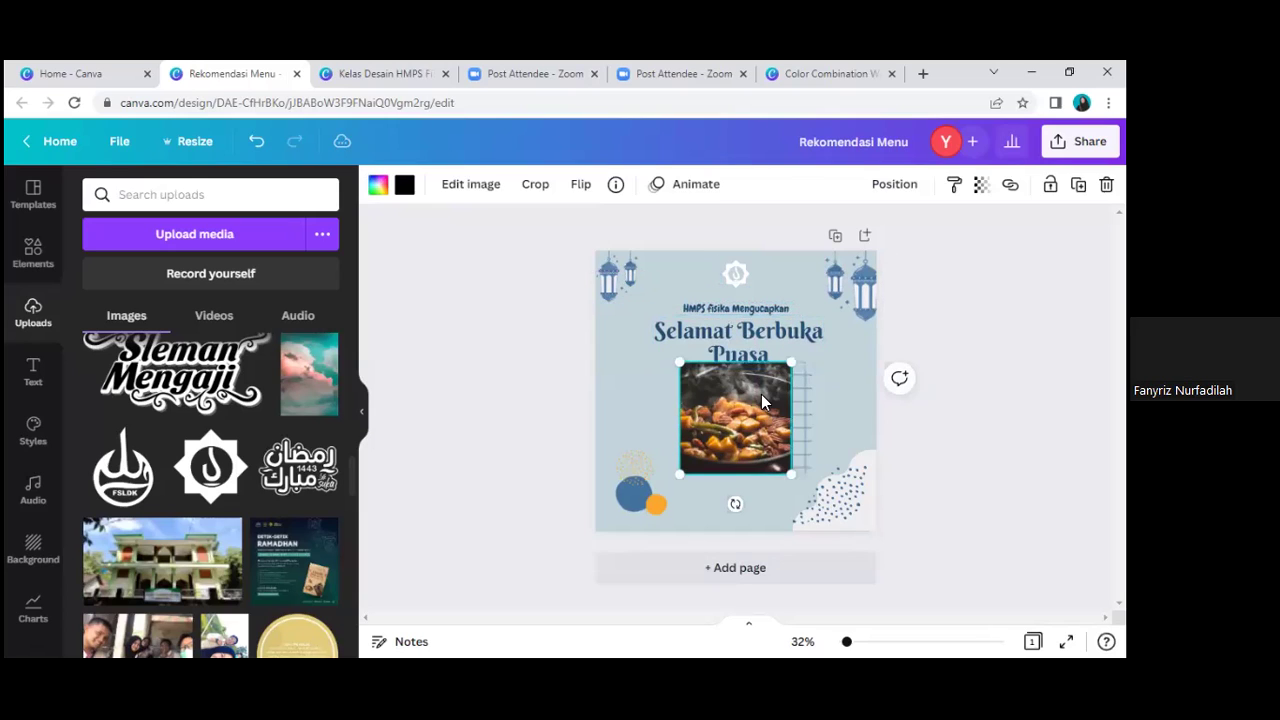
drag(761, 394, 762, 407)
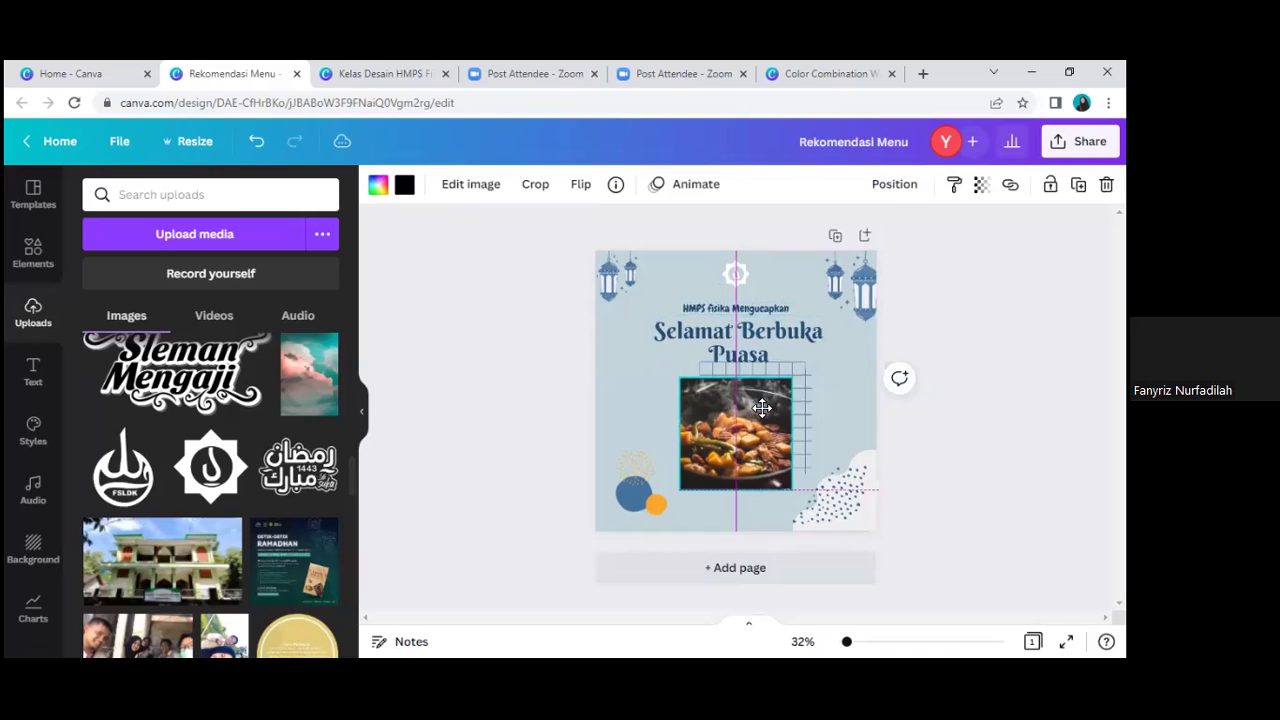
click(804, 377)
key(Delete)
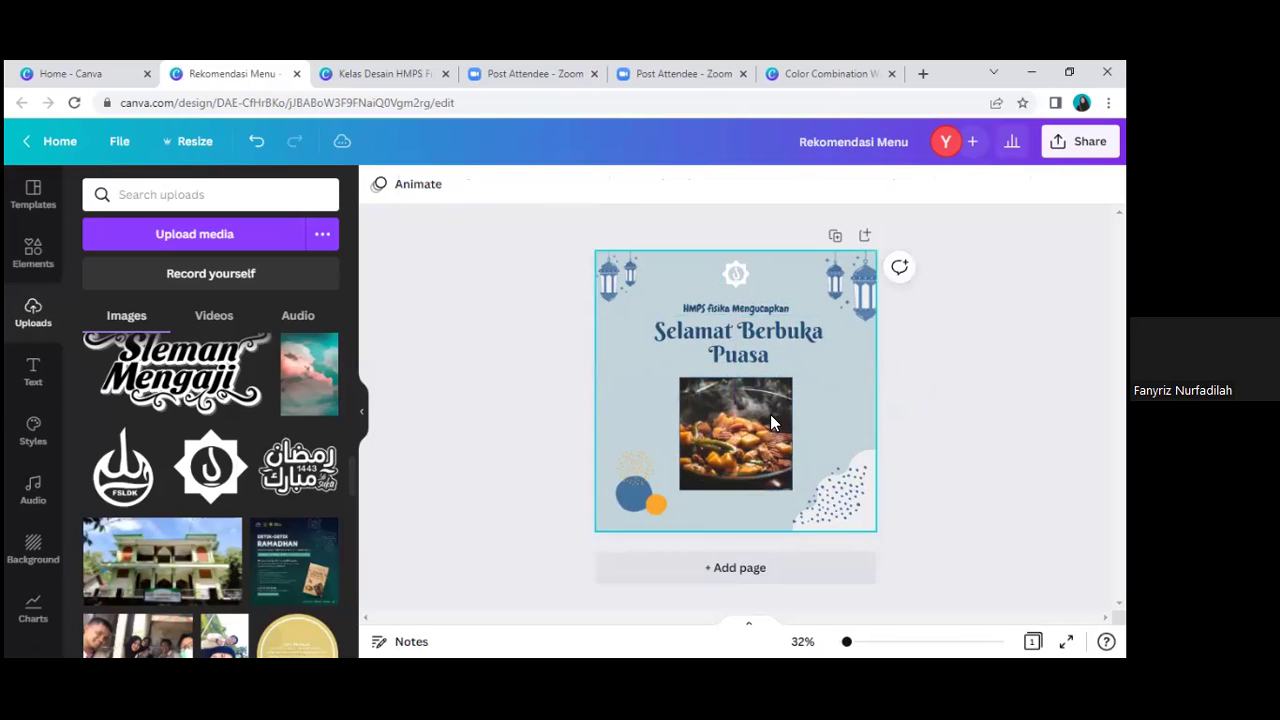
Step: Nudge the food photo, bring back the food element results, and delete the photo from its frame
drag(765, 401, 762, 401)
click(829, 374)
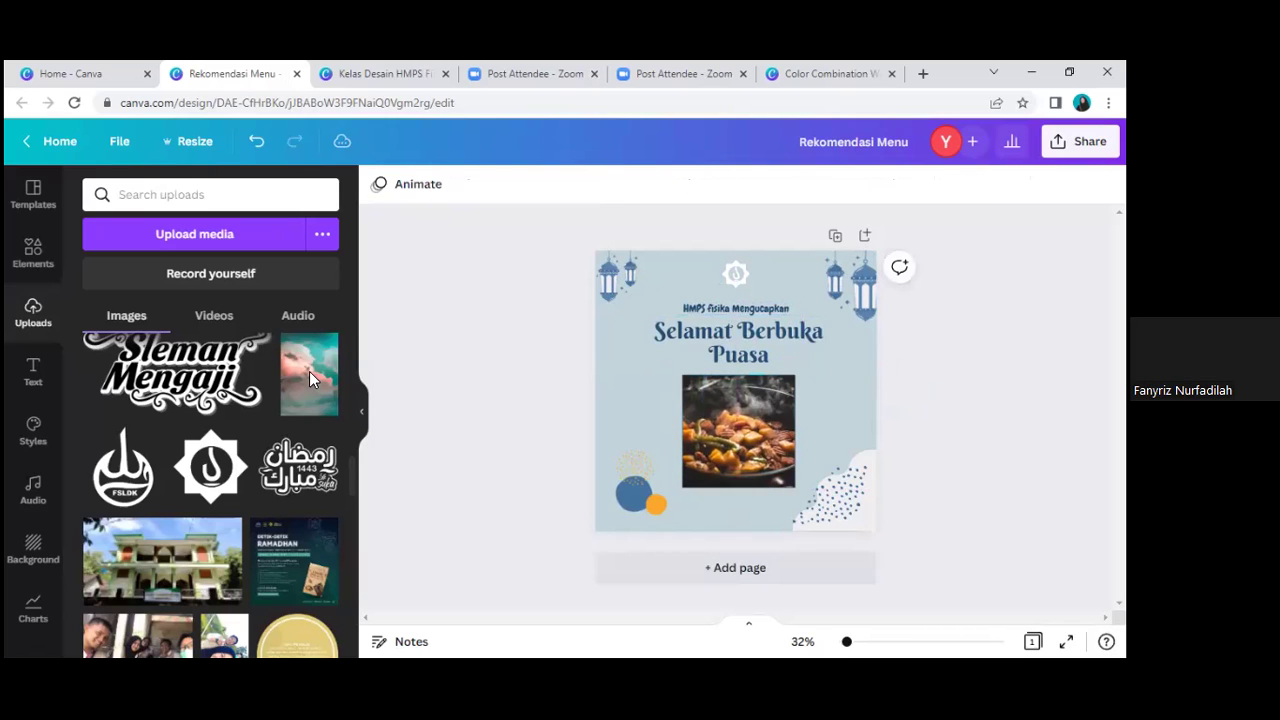
click(40, 251)
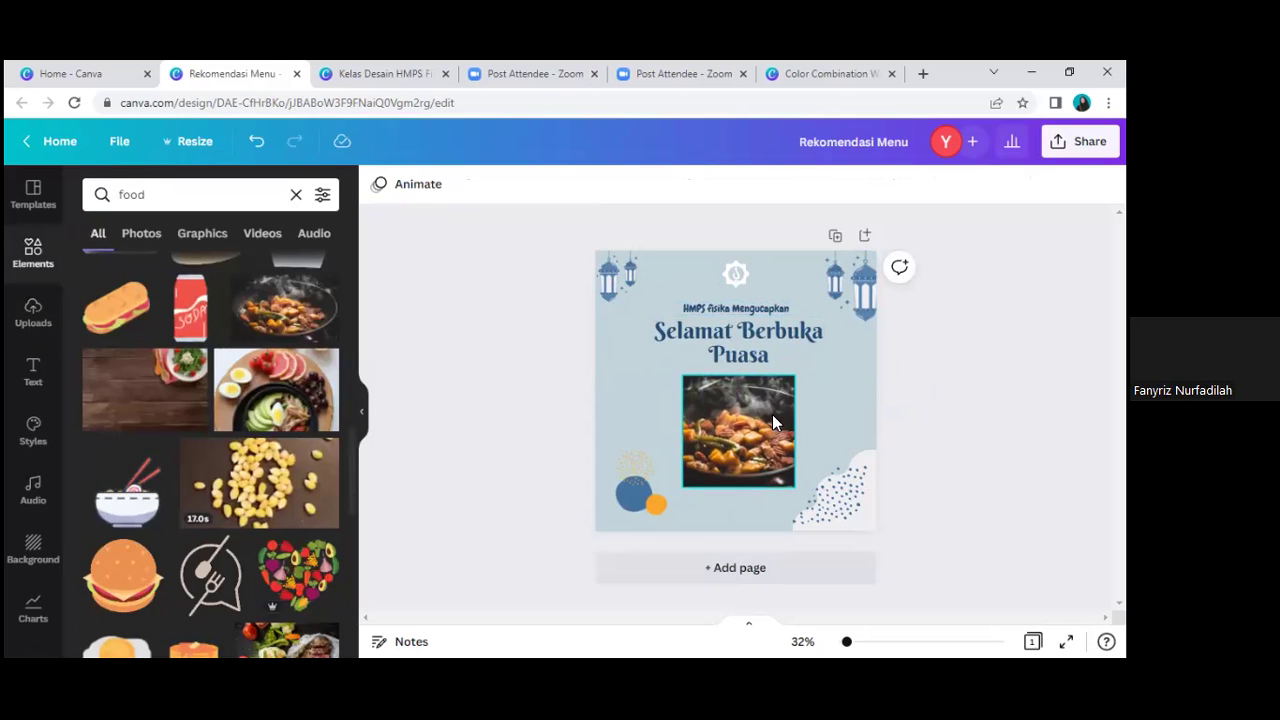
click(772, 414)
key(Delete)
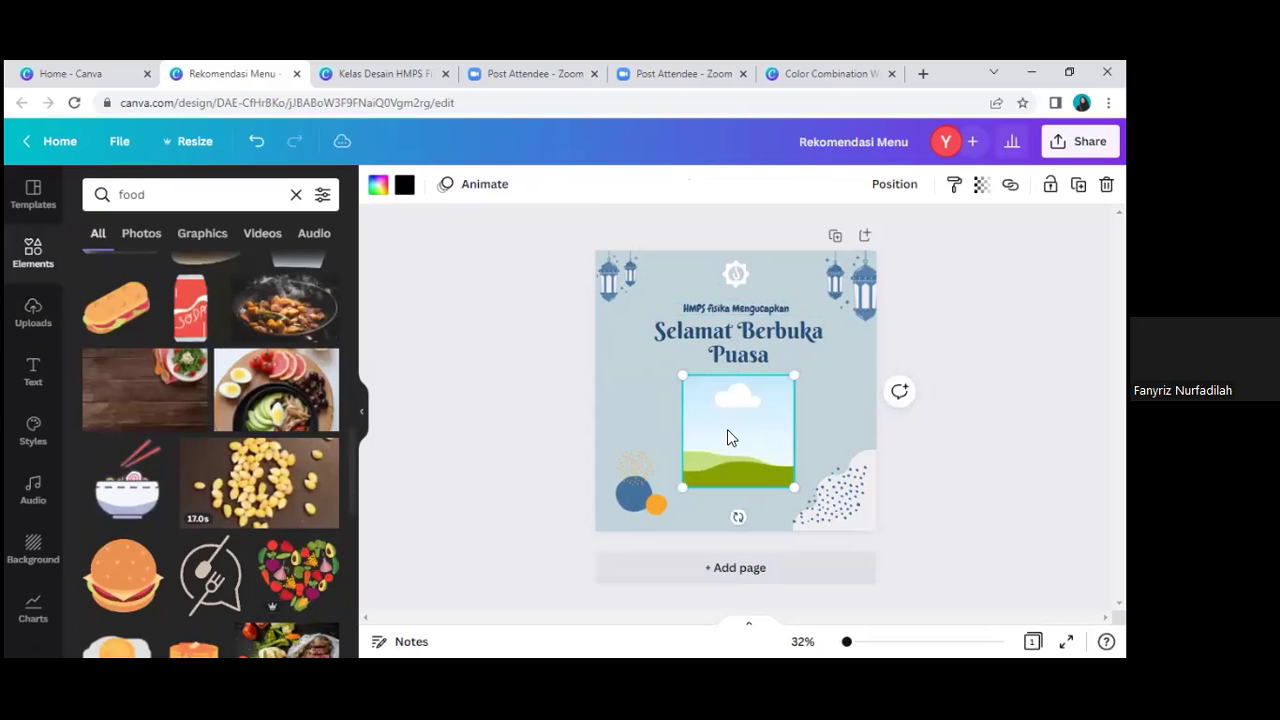
Step: Delete the empty frame and resize the fruit-and-vegetable image, undoing a stray move to the lower right
key(Delete)
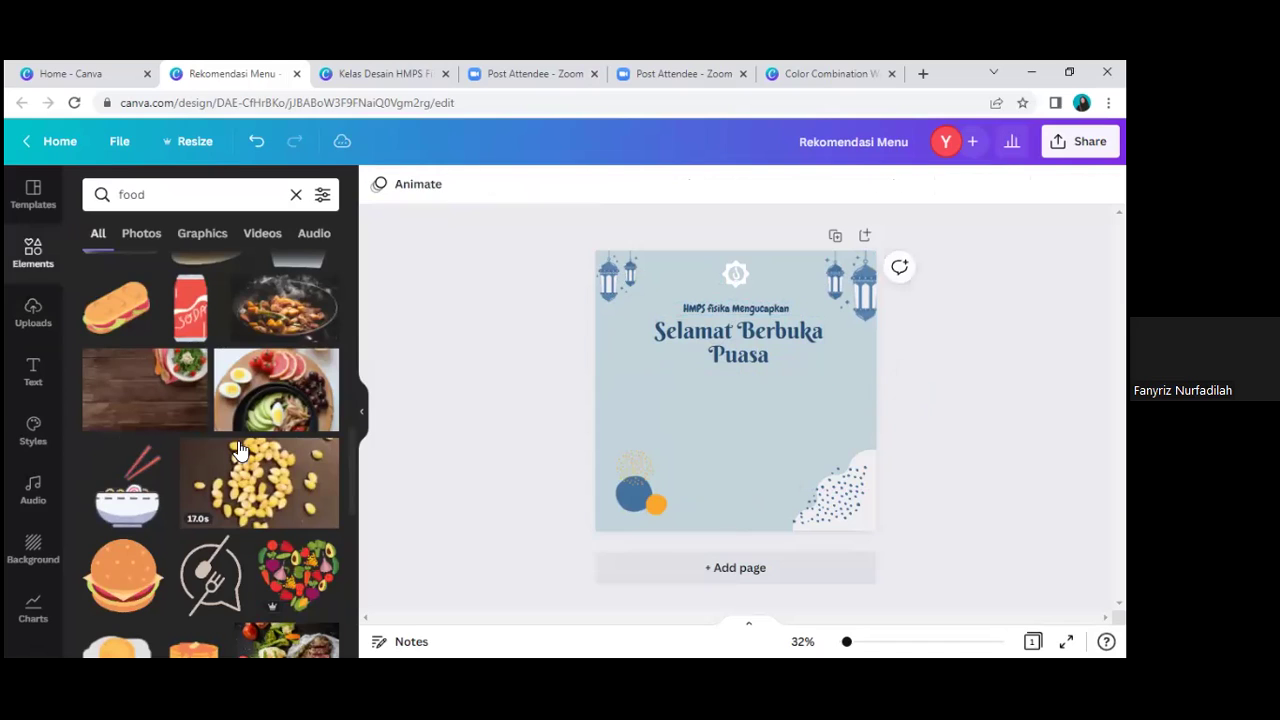
scroll(285, 468, down, 3)
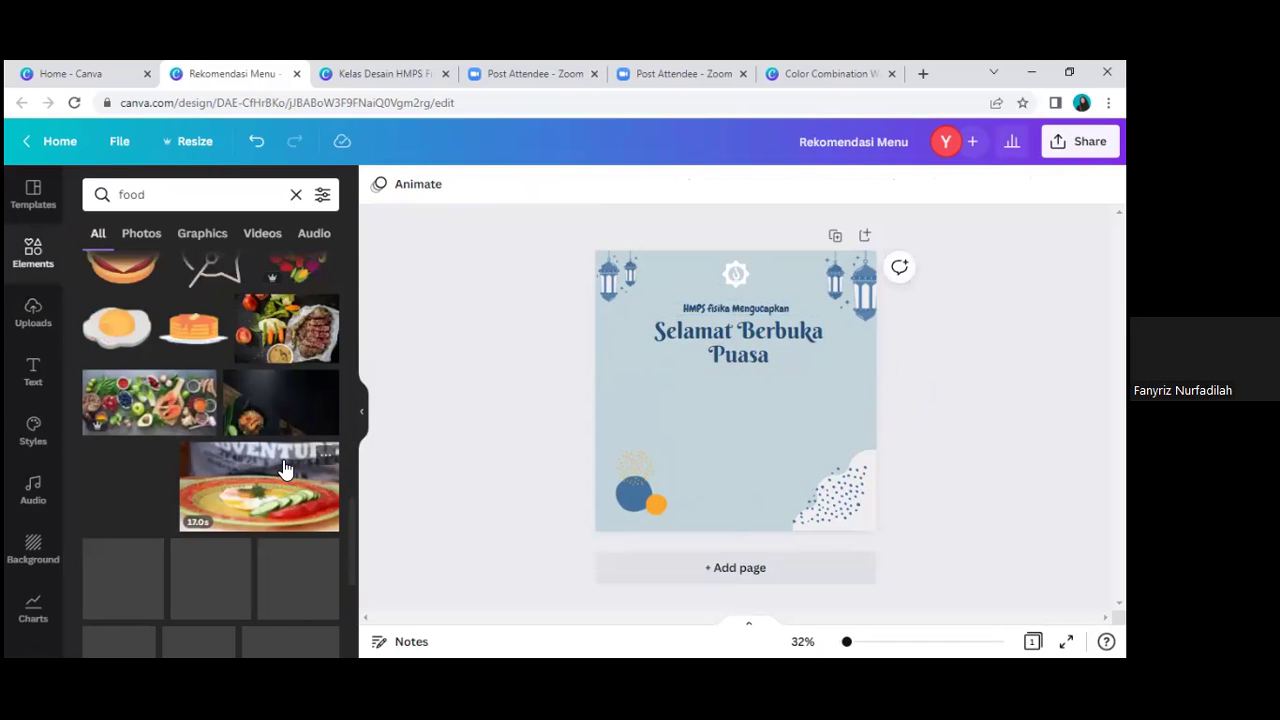
scroll(285, 468, down, 1)
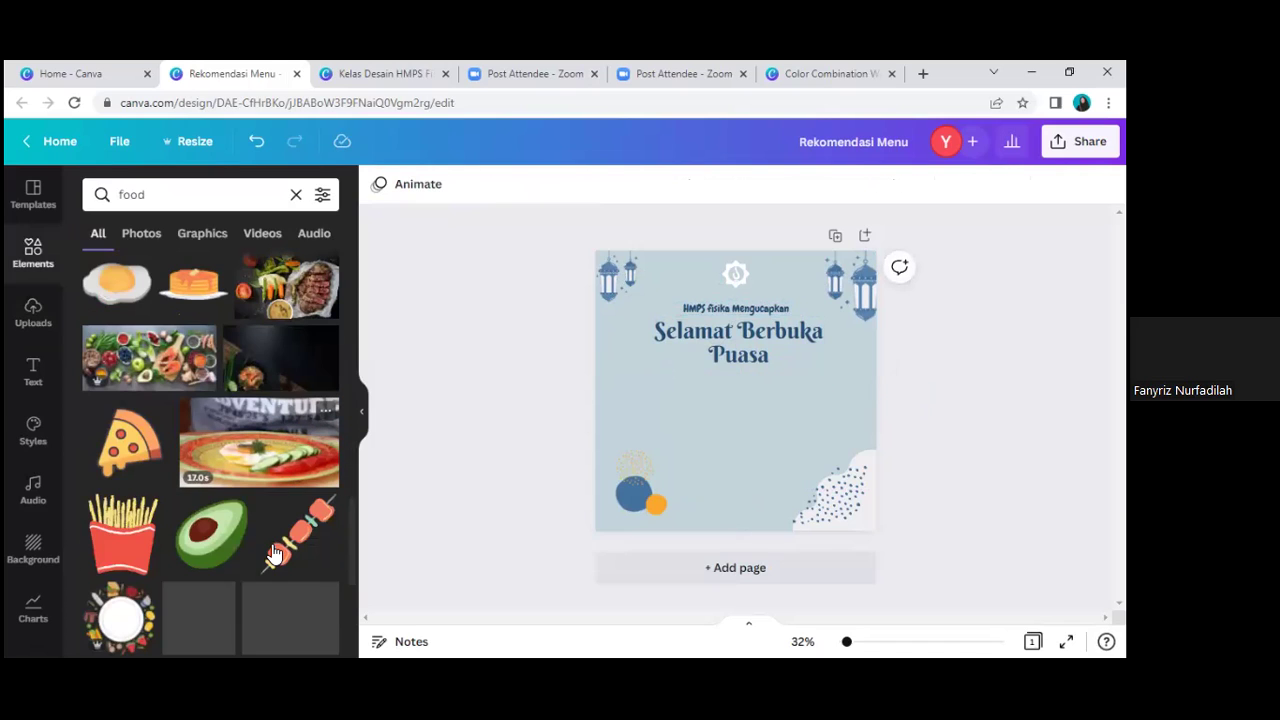
scroll(268, 532, down, 2)
scroll(240, 480, up, 3)
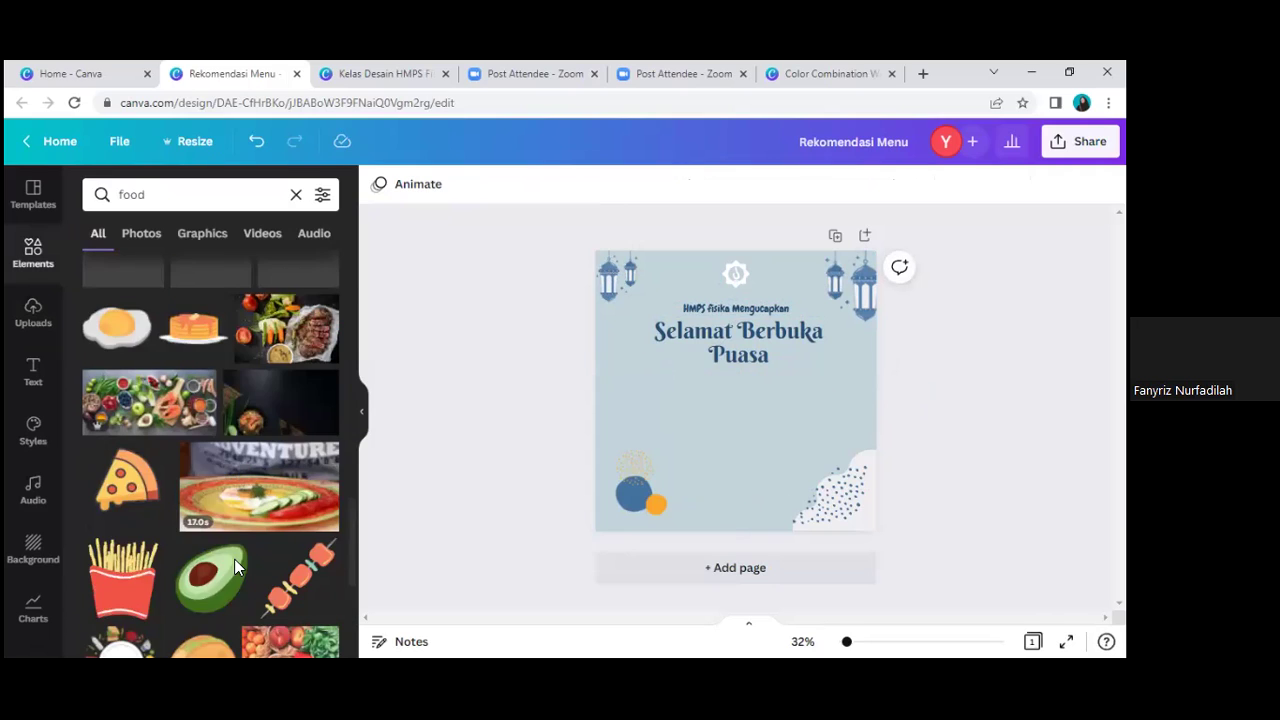
scroll(234, 559, down, 4)
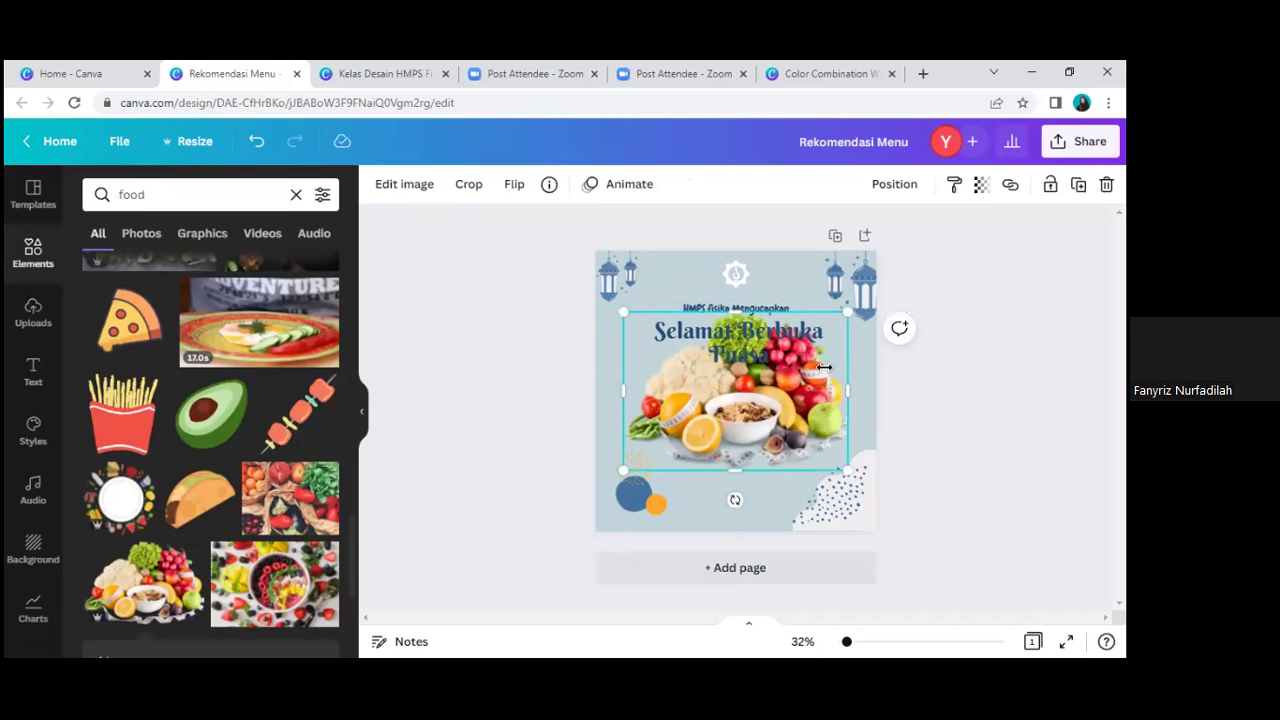
drag(818, 375, 838, 479)
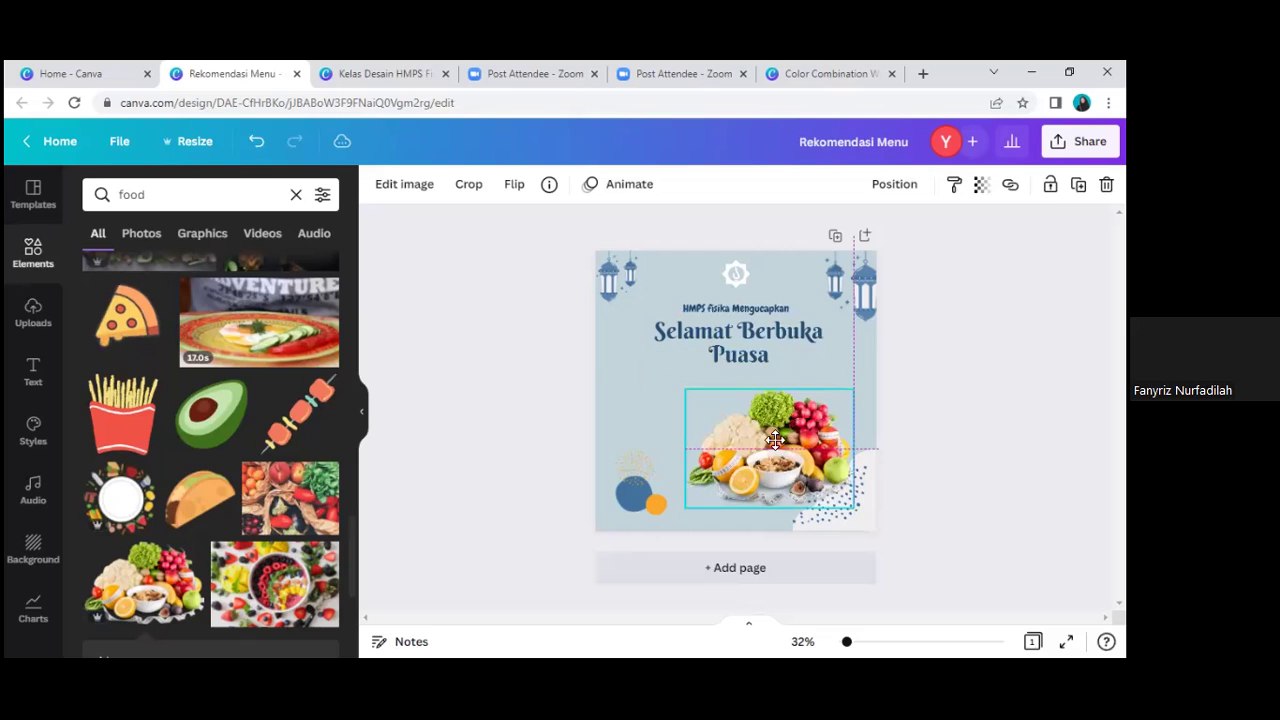
key(ctrl+z)
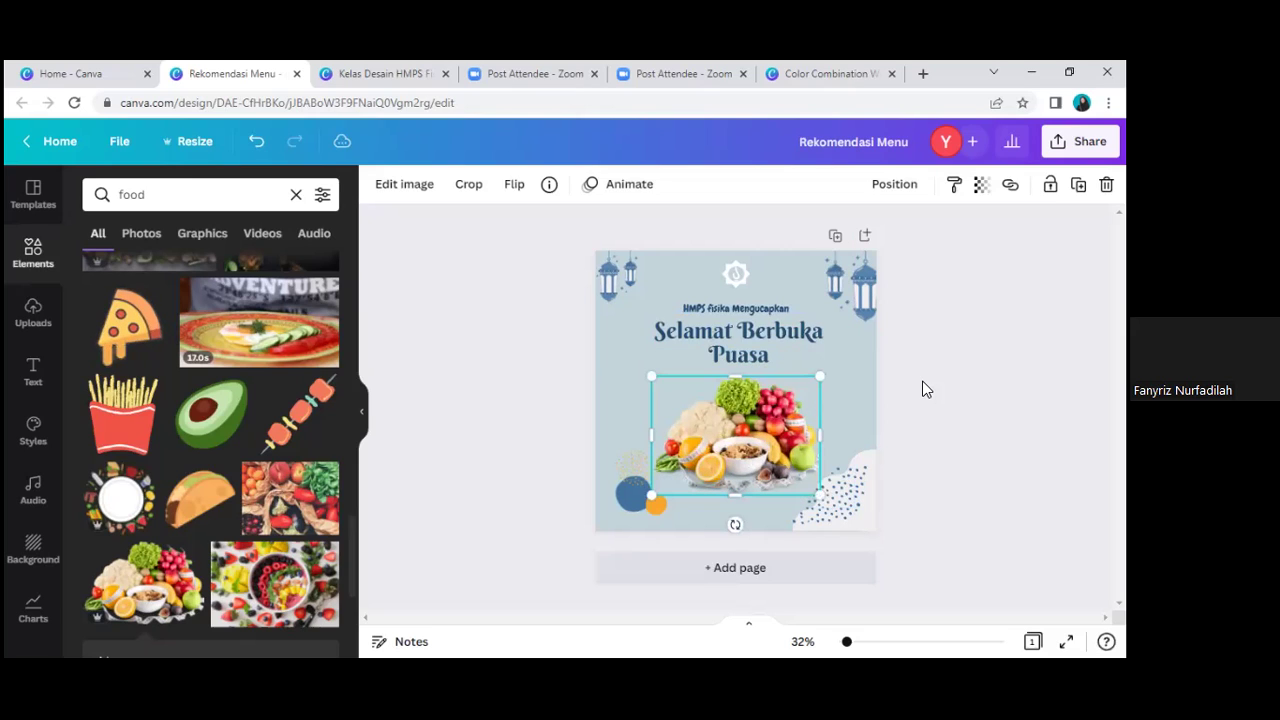
click(726, 490)
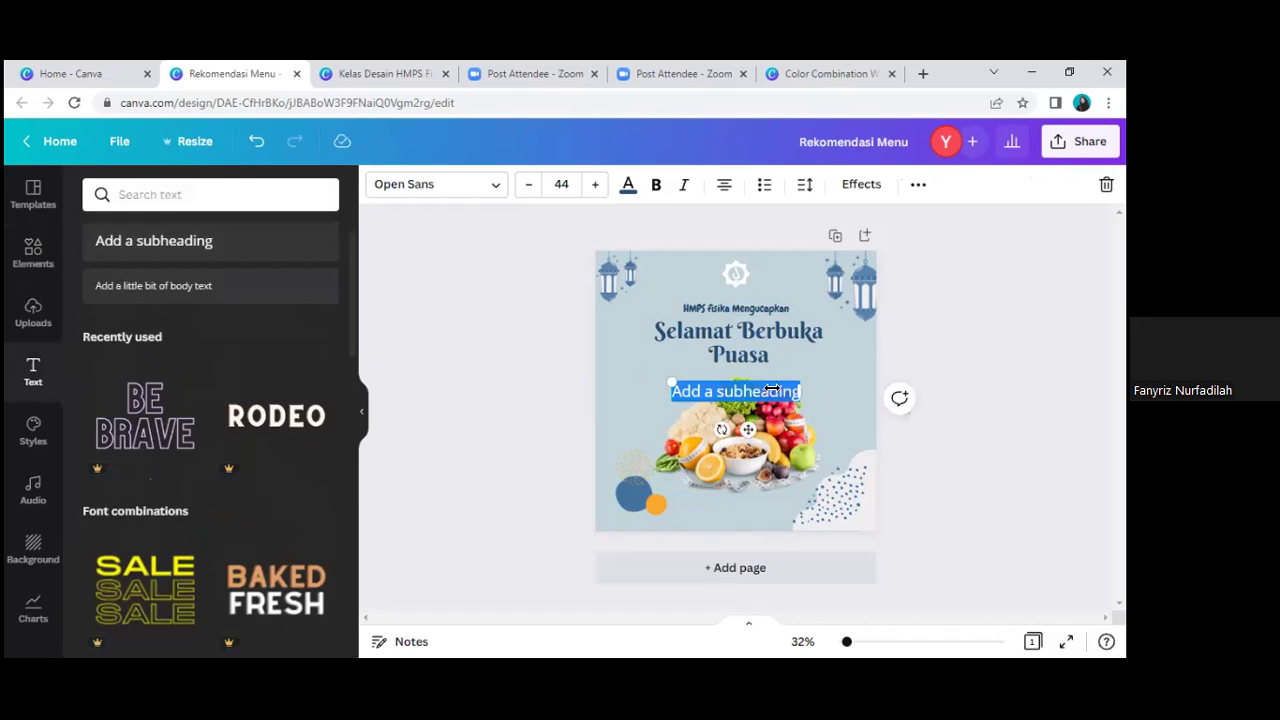
Step: Enter the Instagram account line, move it to the bottom edge, and shrink it to size 21
text(instagra)
text(m : )
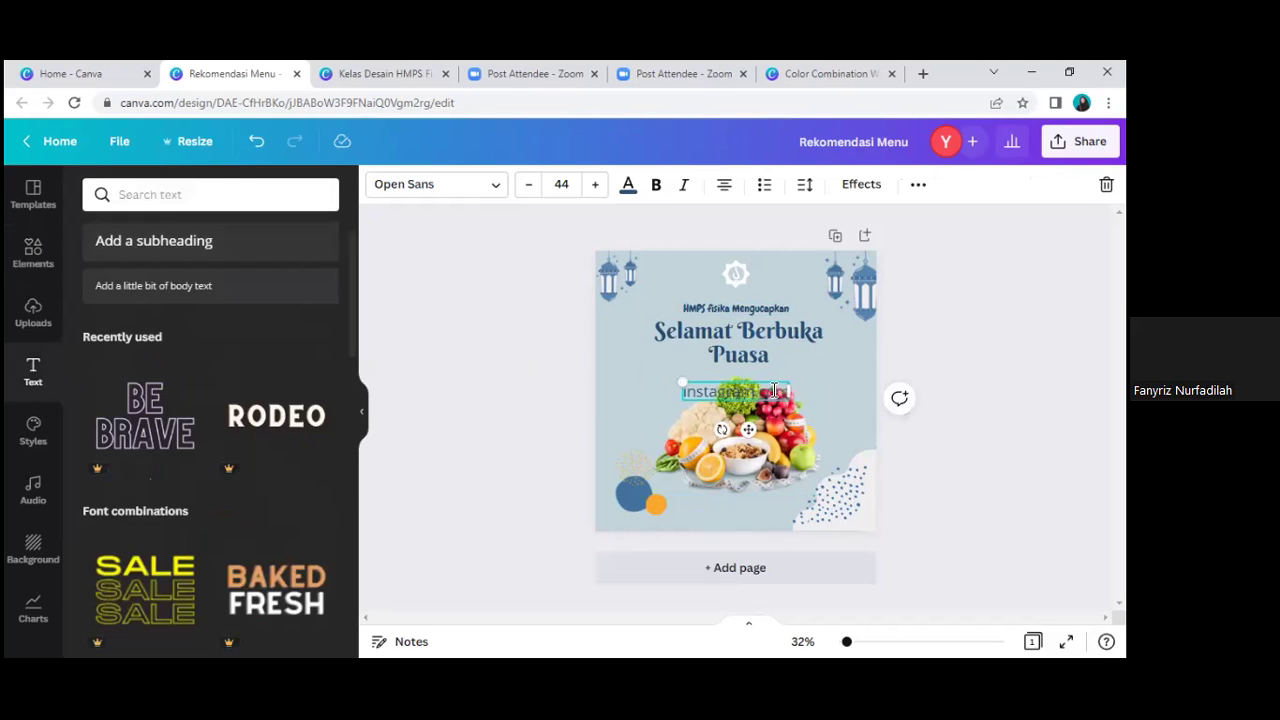
text(hmps)
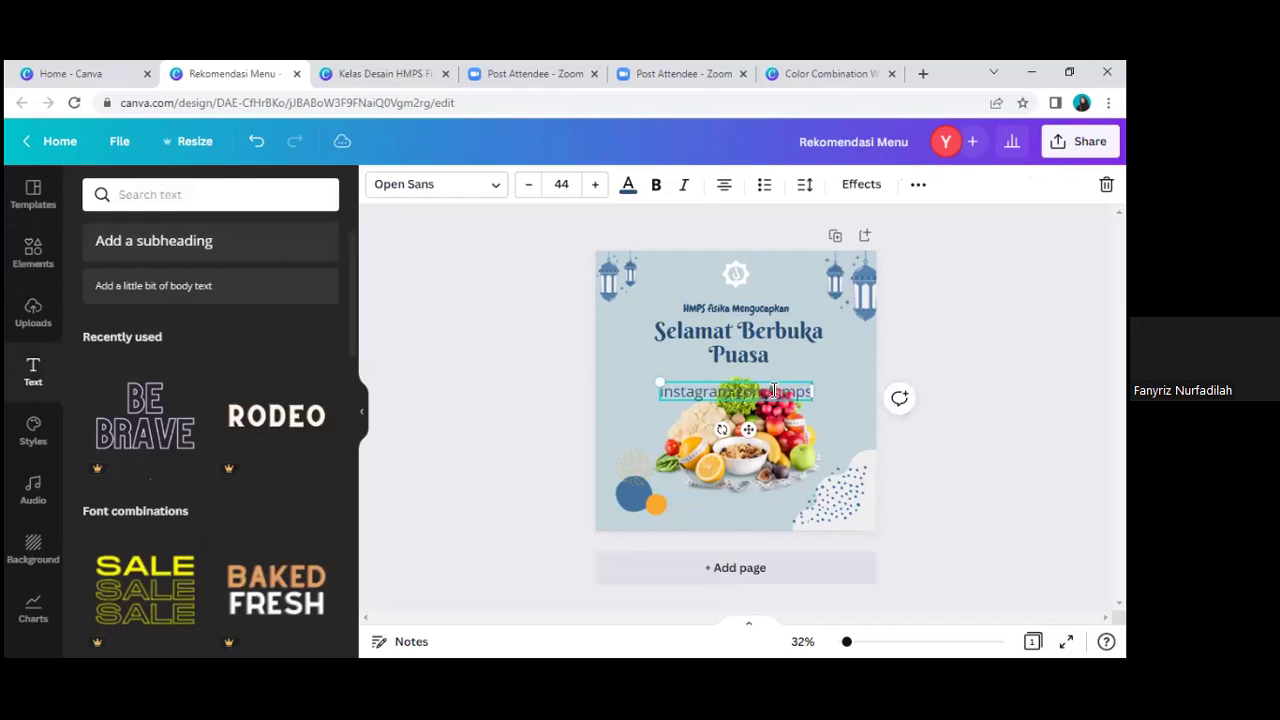
text(_fisika)
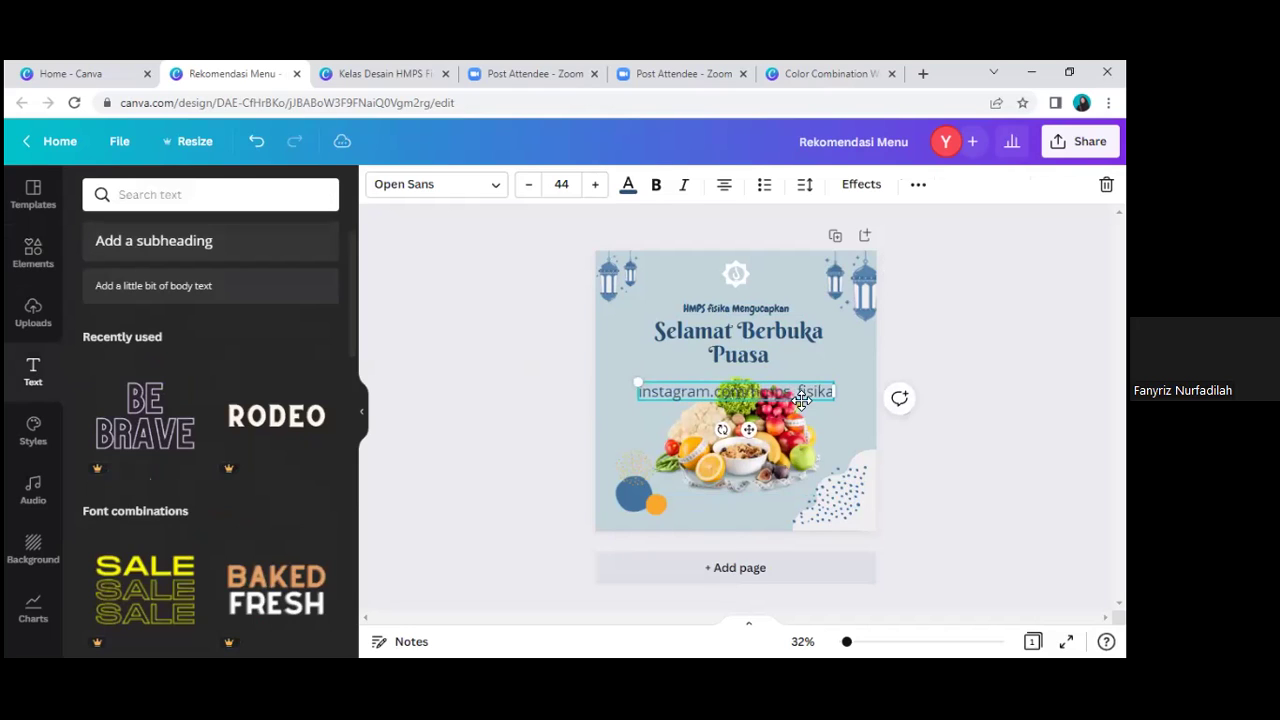
drag(757, 480, 754, 541)
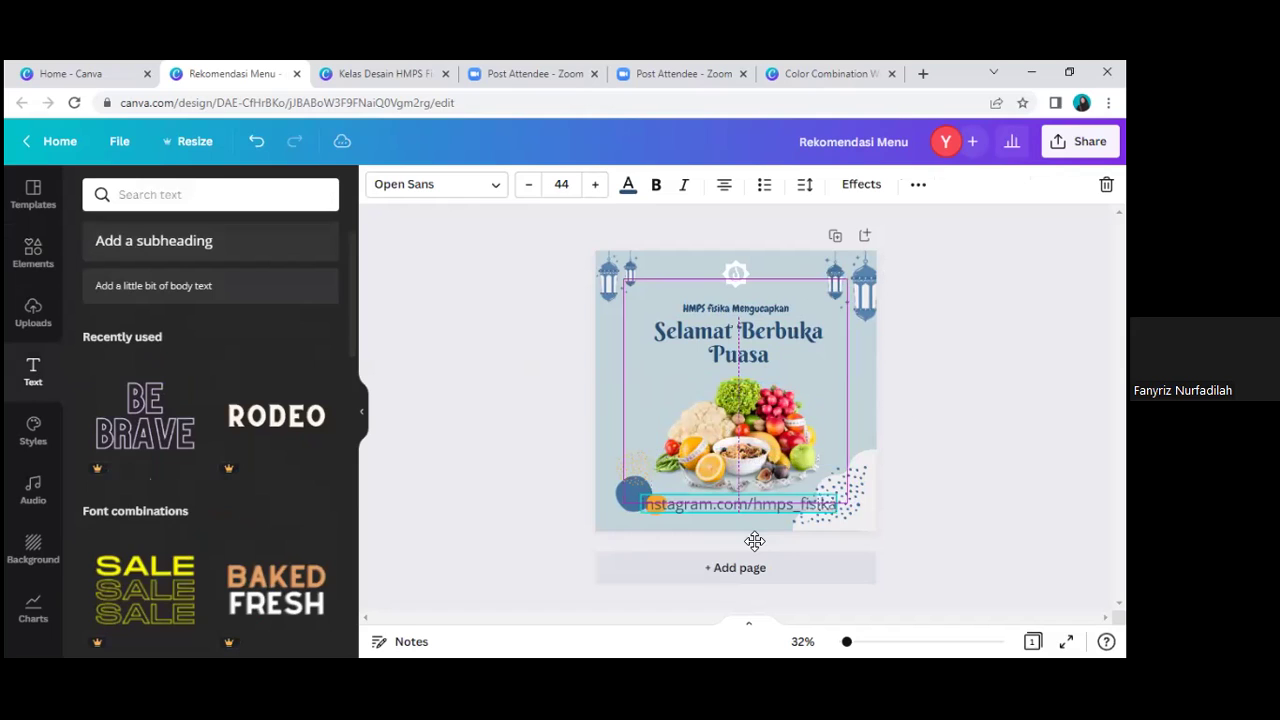
click(530, 185)
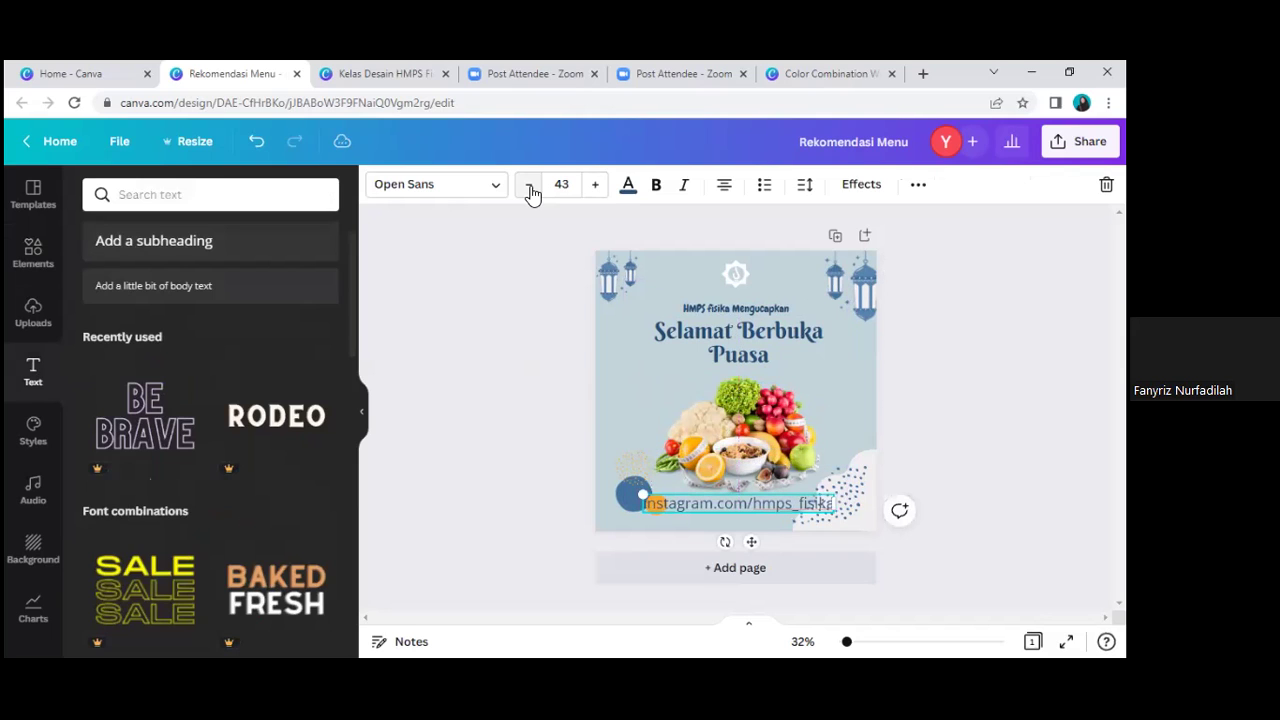
click(531, 190)
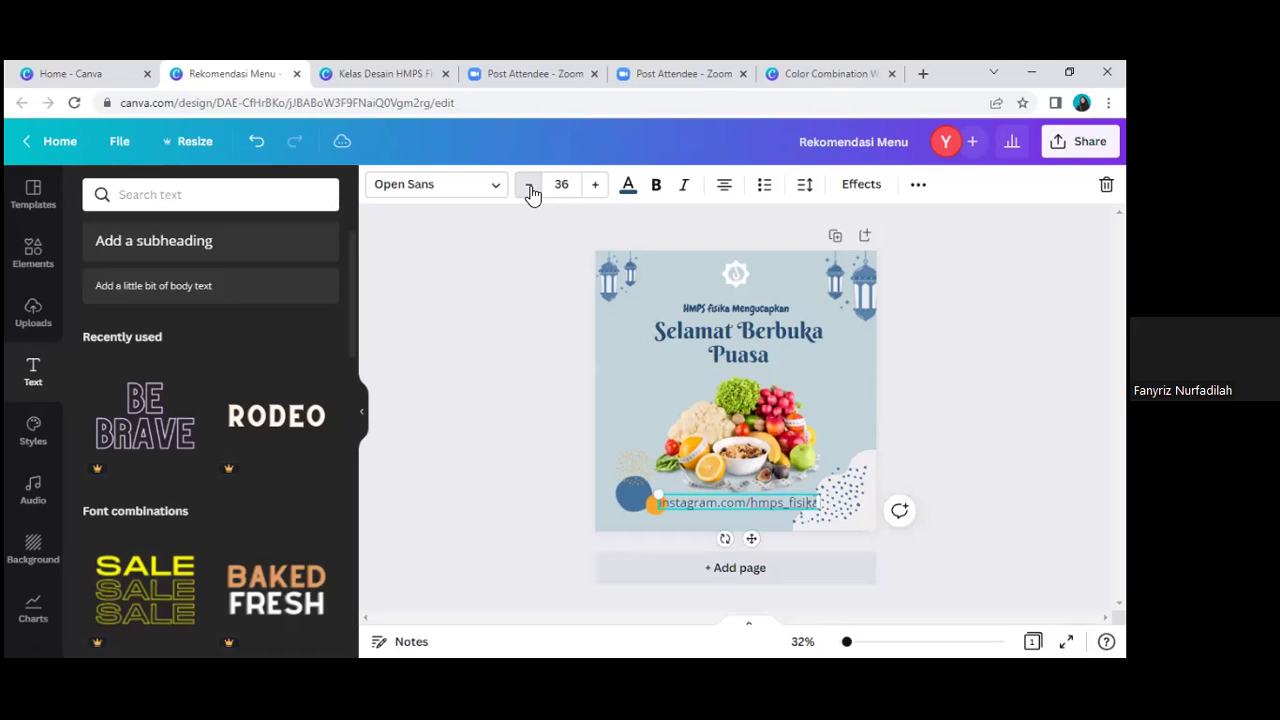
click(531, 190)
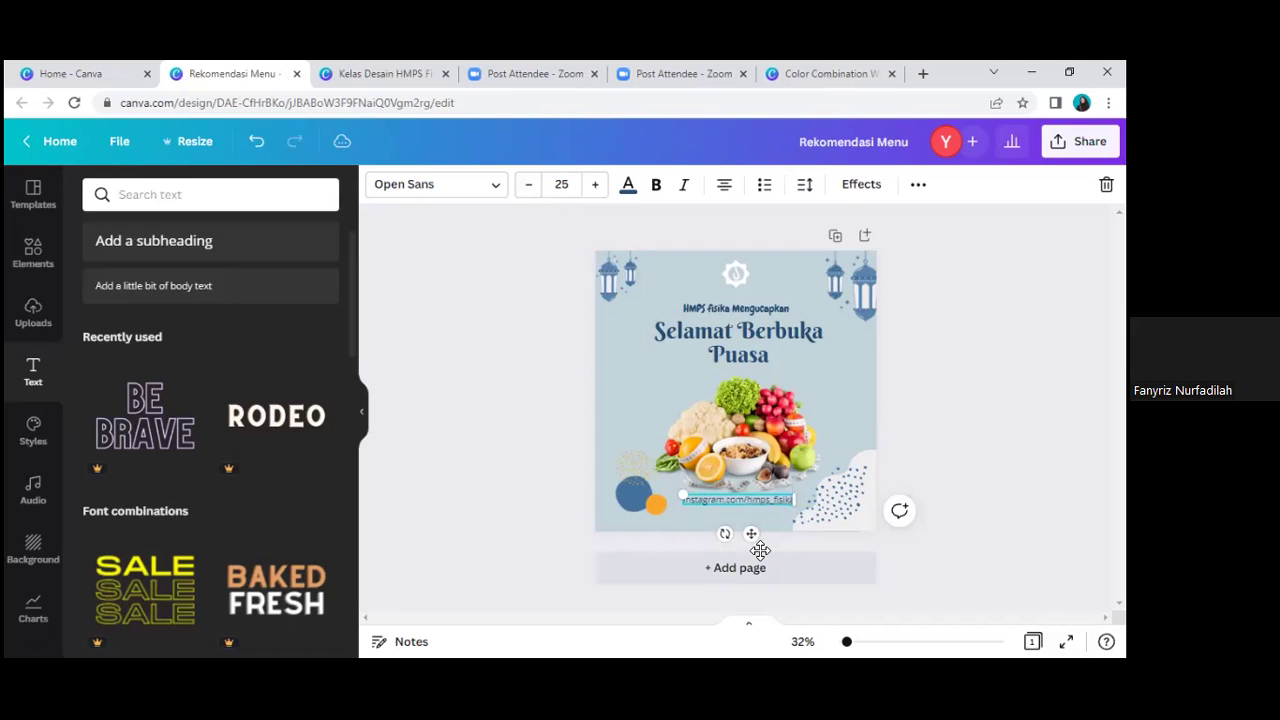
drag(760, 549, 758, 551)
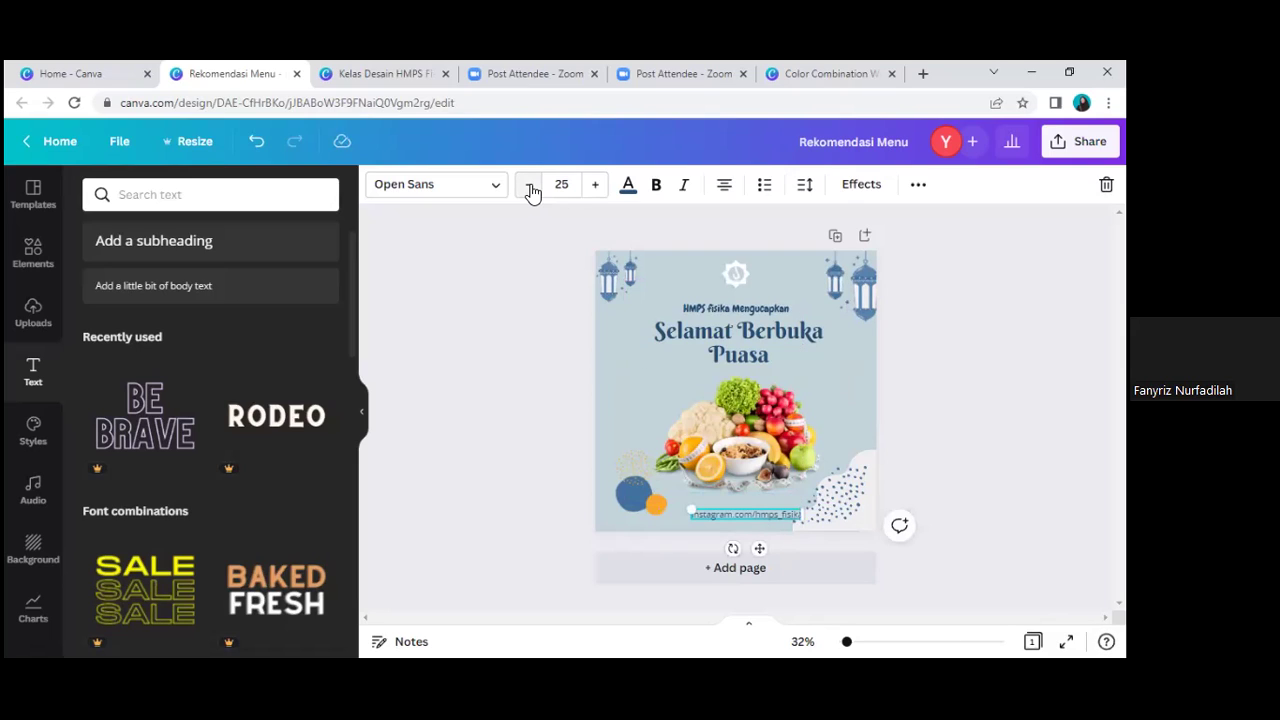
key(ctrl+shift+comma)
key(ctrl+shift+comma)
key(ctrl+shift+comma)
key(ctrl+shift+comma)
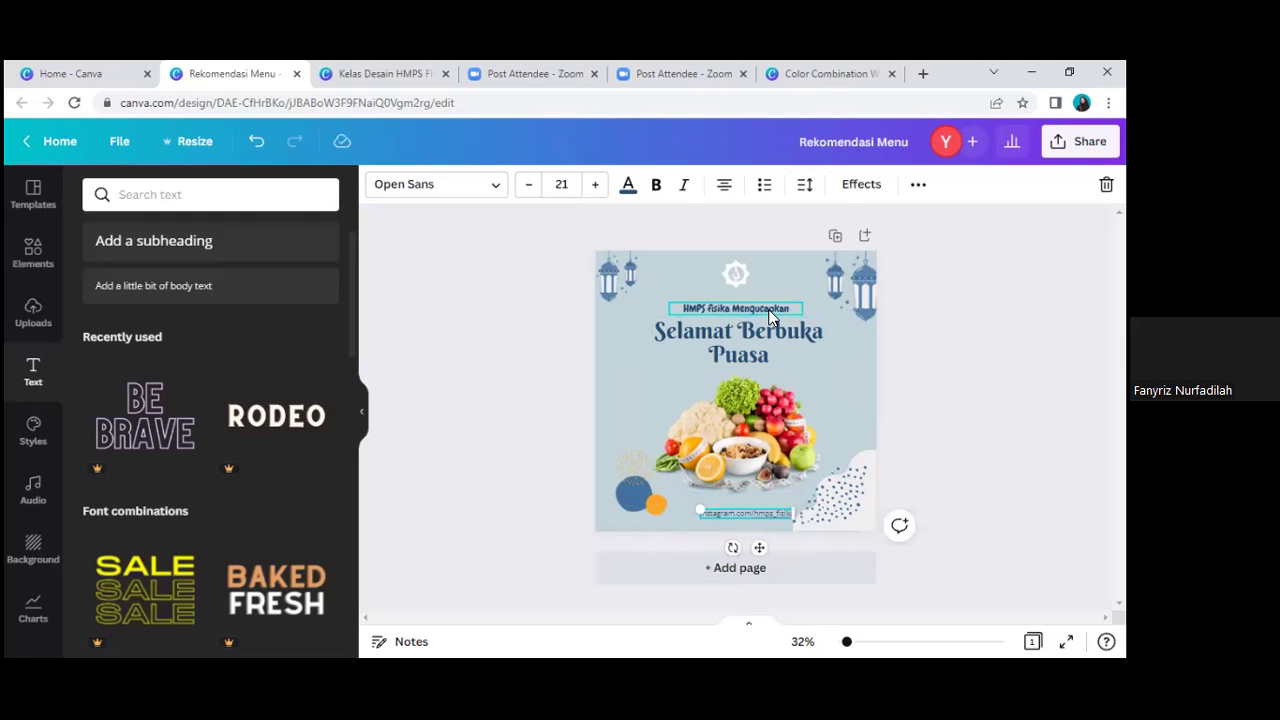
click(772, 309)
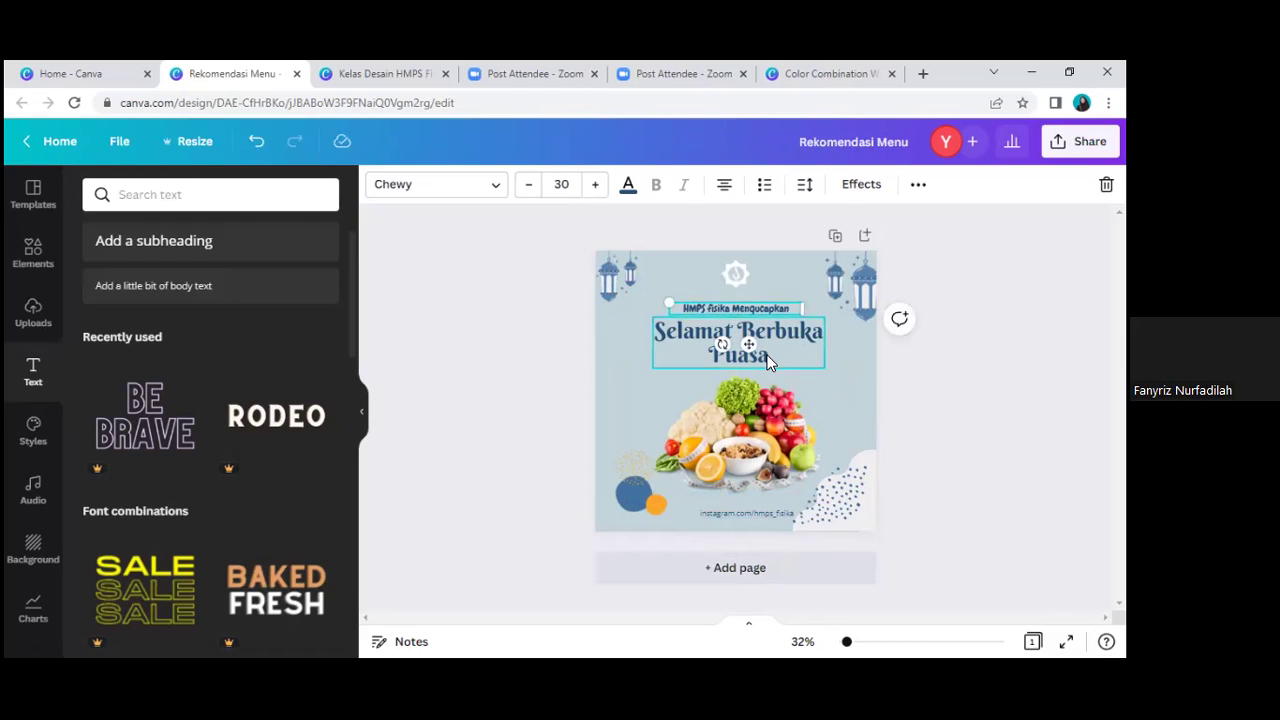
Step: Nudge the Instagram handle into centred alignment at the bottom of the post
click(758, 514)
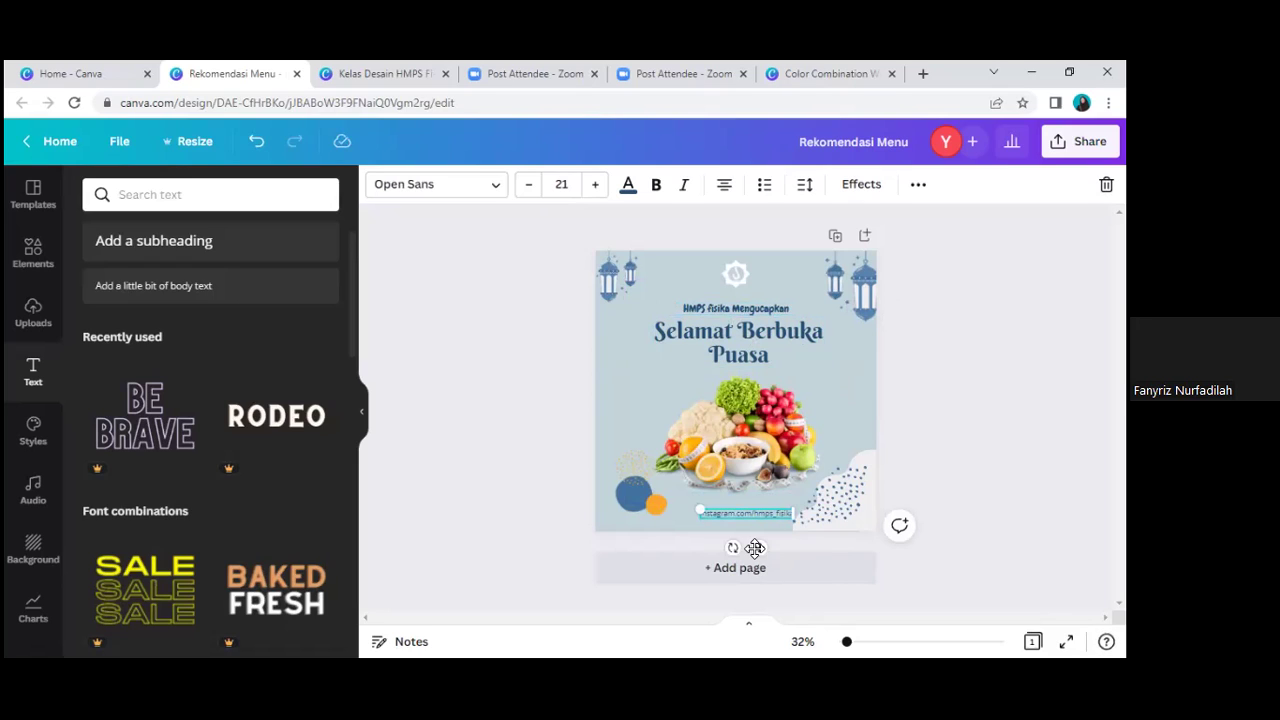
drag(755, 548, 755, 547)
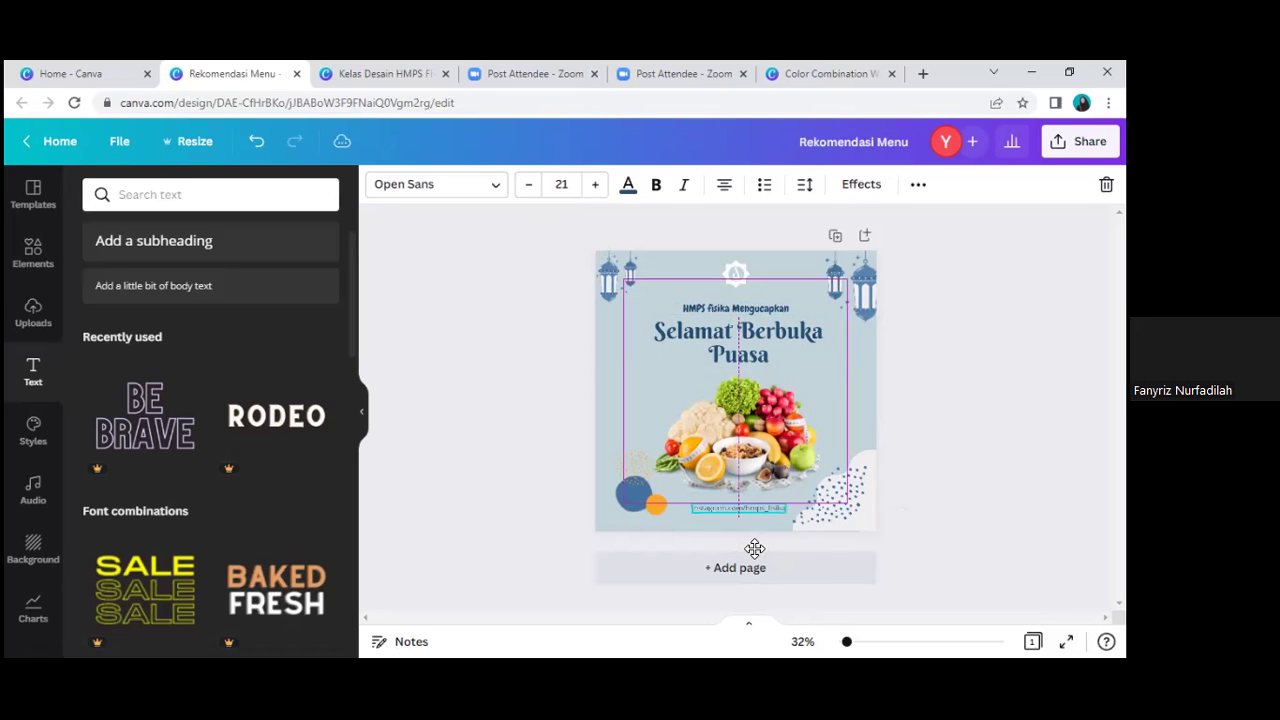
click(740, 270)
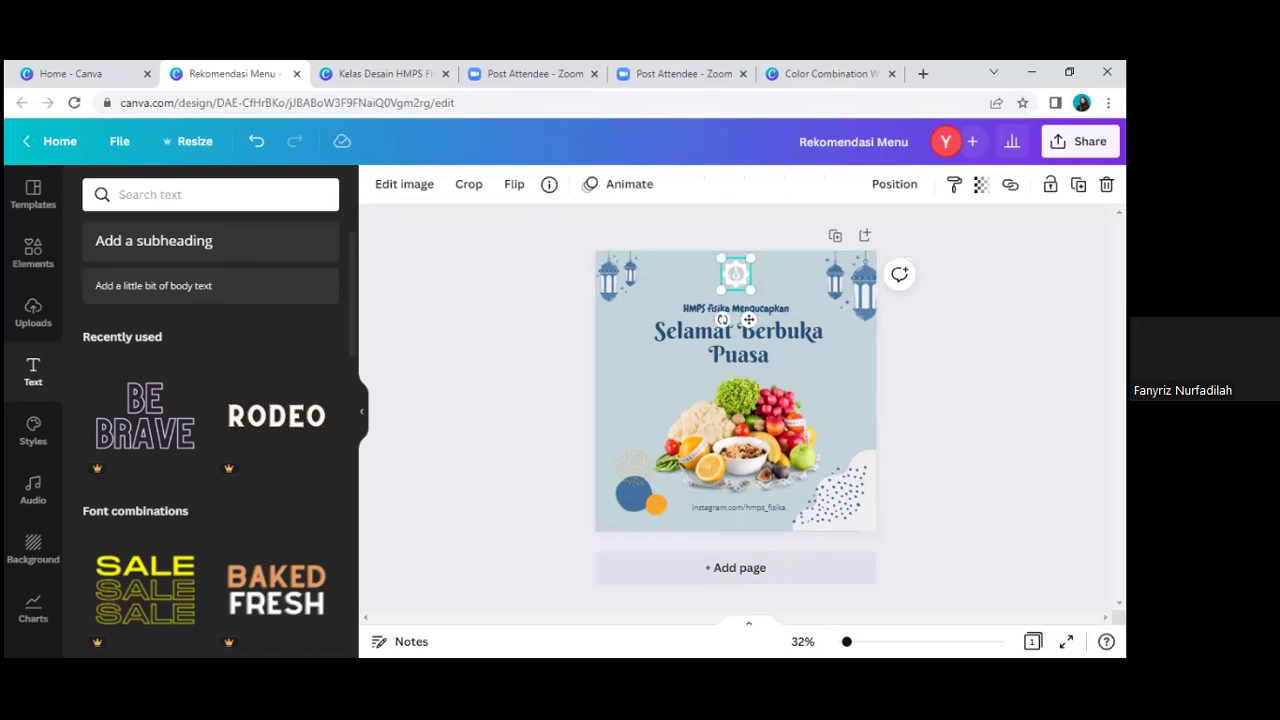
click(873, 323)
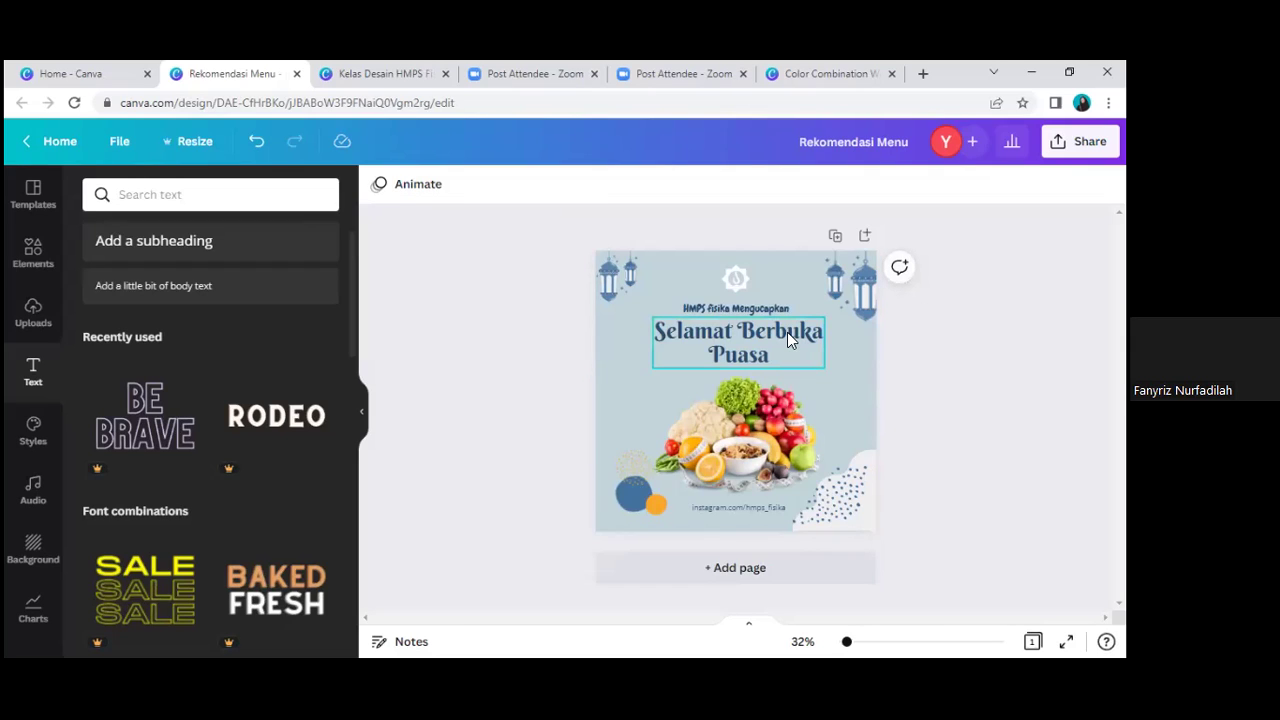
Step: Try enlarging the Selamat Berbuka Puasa heading to 93.5, then undo back to its original size
click(819, 360)
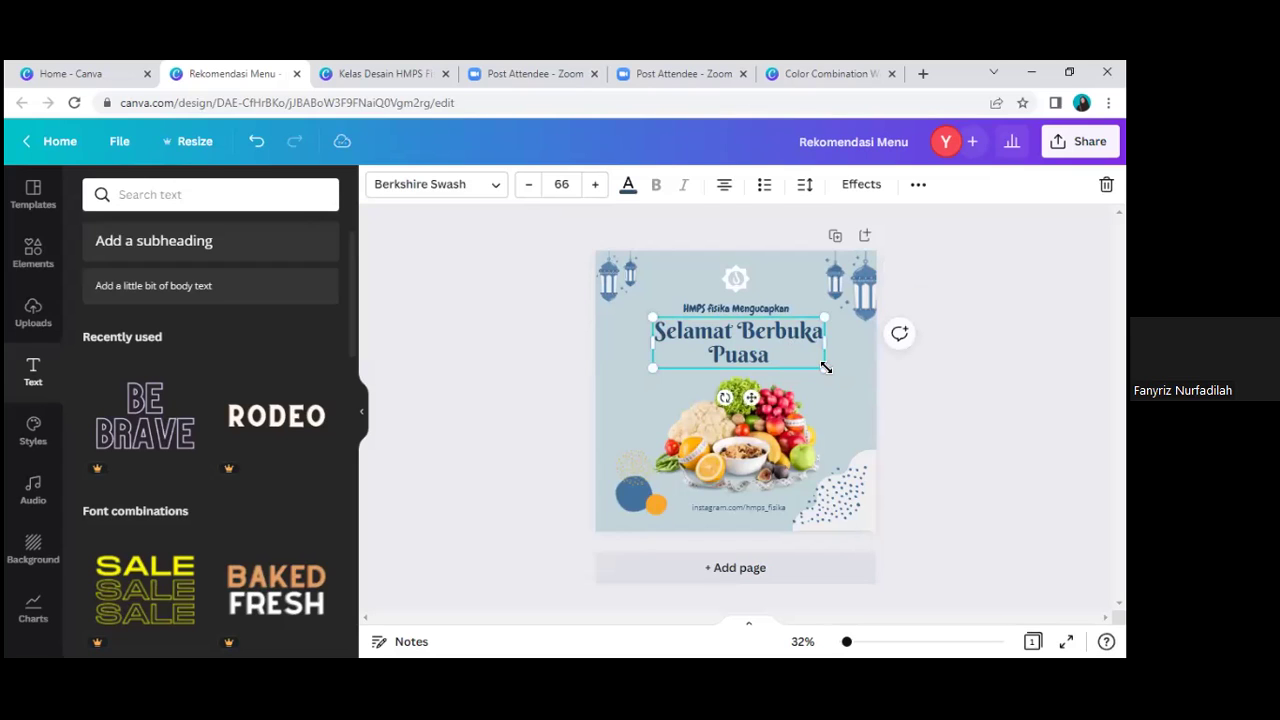
drag(865, 399, 895, 388)
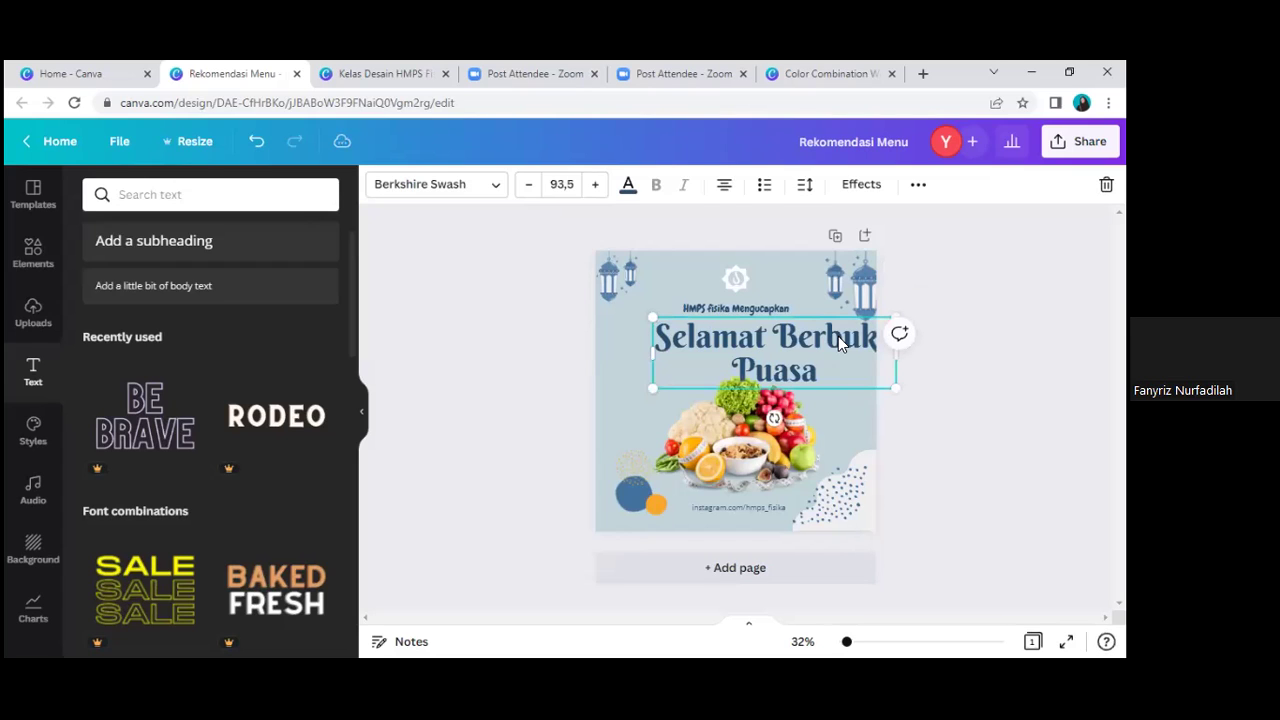
drag(805, 341, 804, 337)
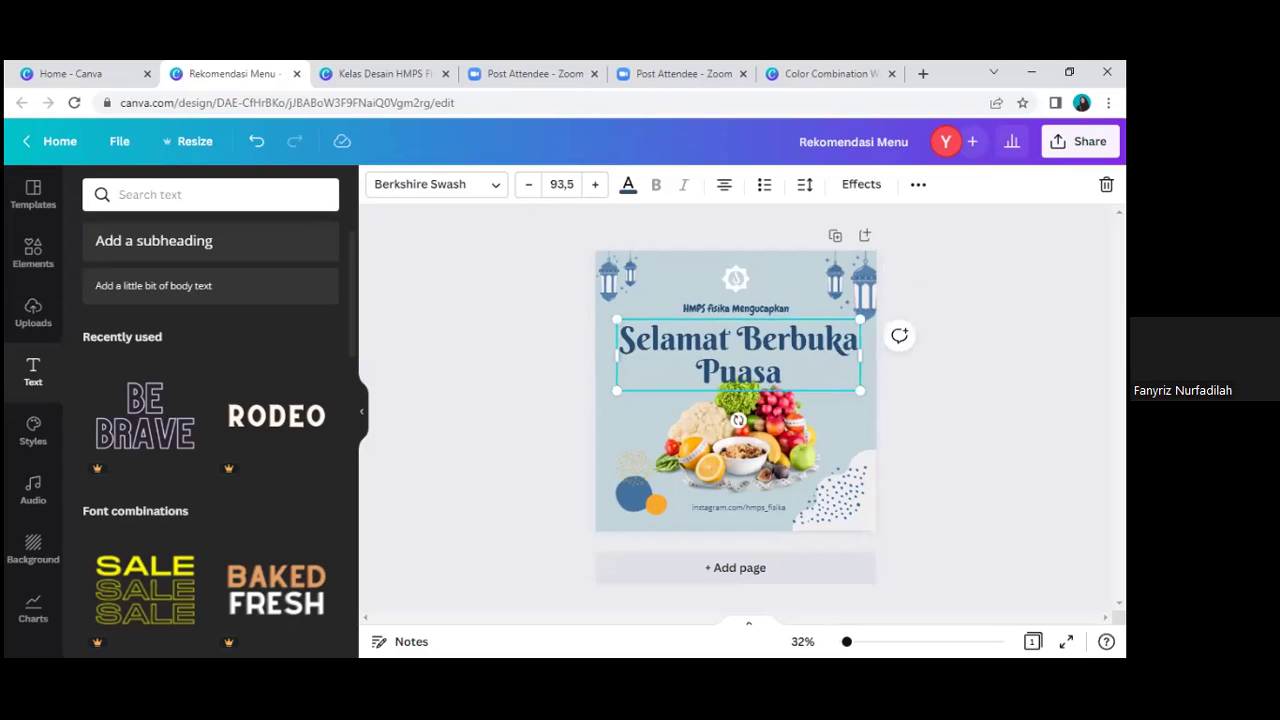
click(937, 397)
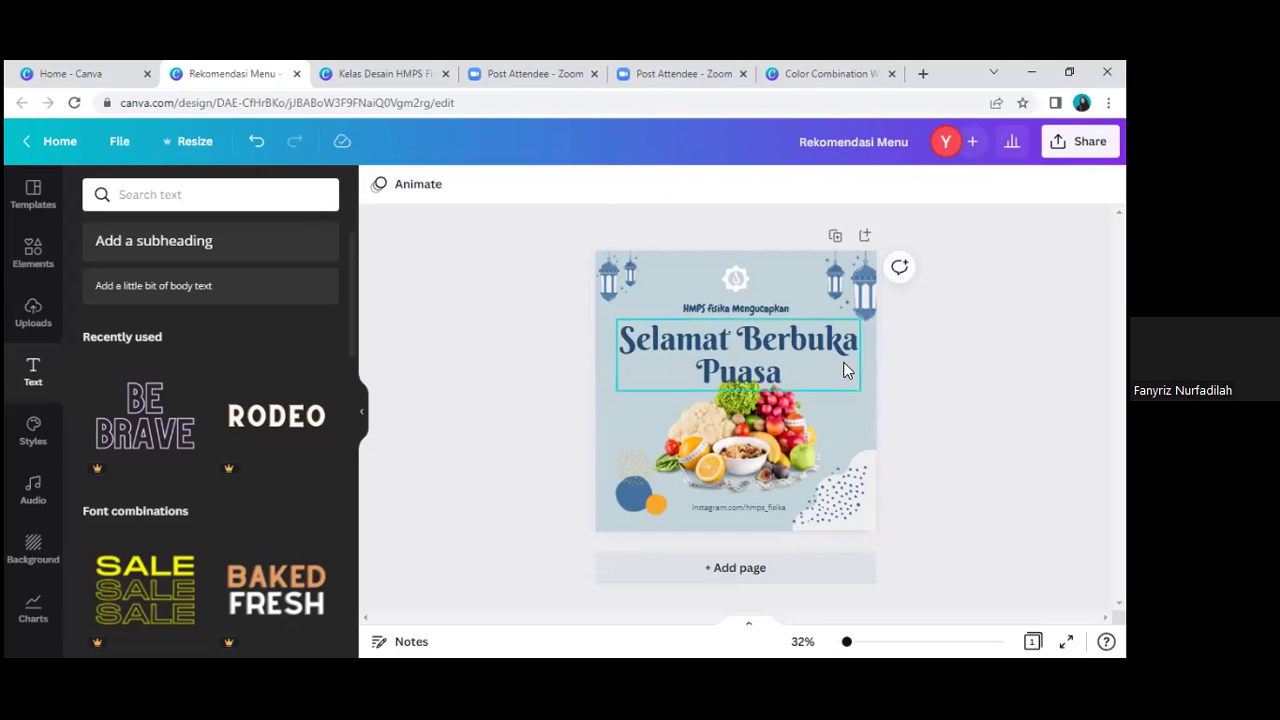
key(ctrl+z)
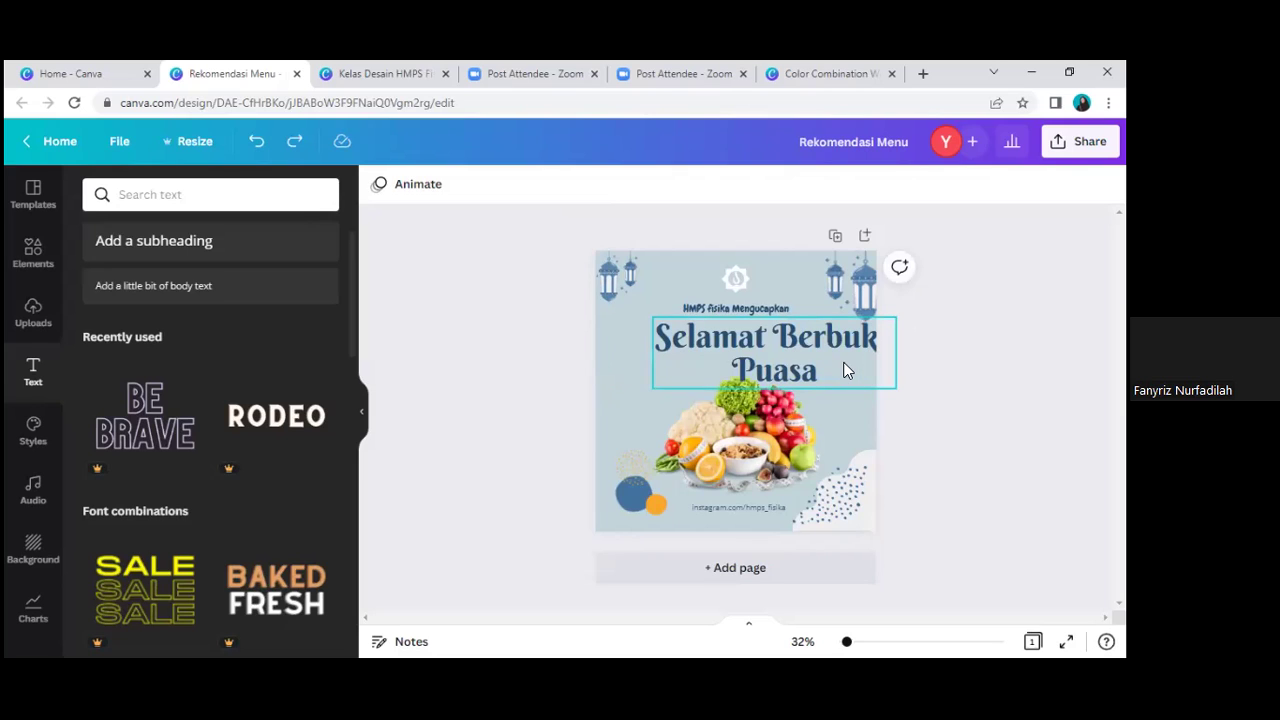
key(ctrl+z)
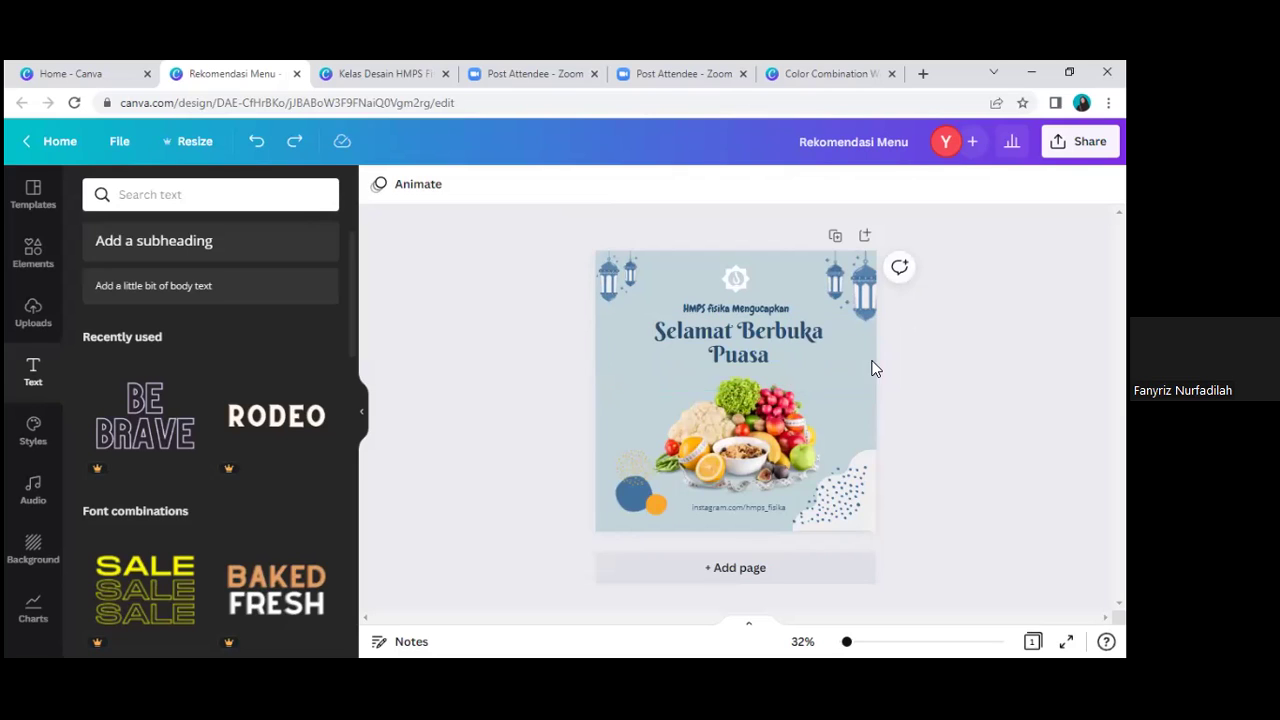
Step: Re-centre the HMPS fisika Mengucapkan subtitle and lower the crescent logo slightly
click(765, 309)
drag(765, 306, 766, 306)
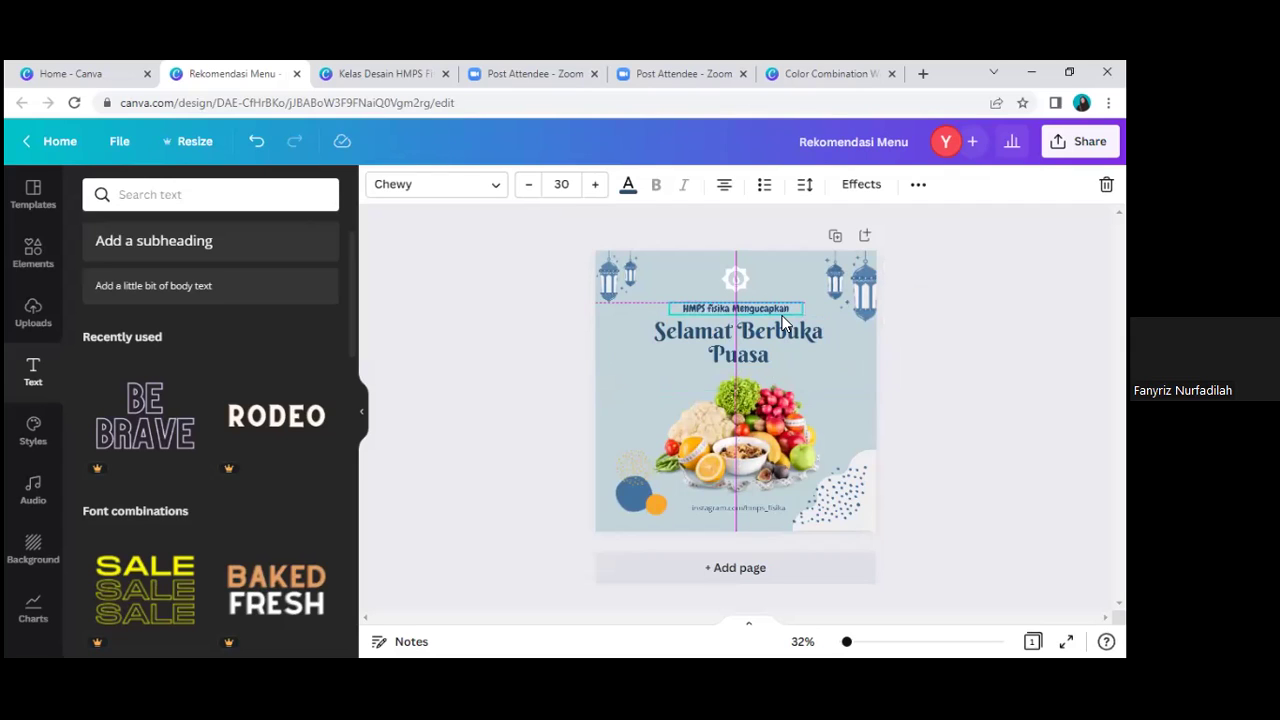
click(953, 387)
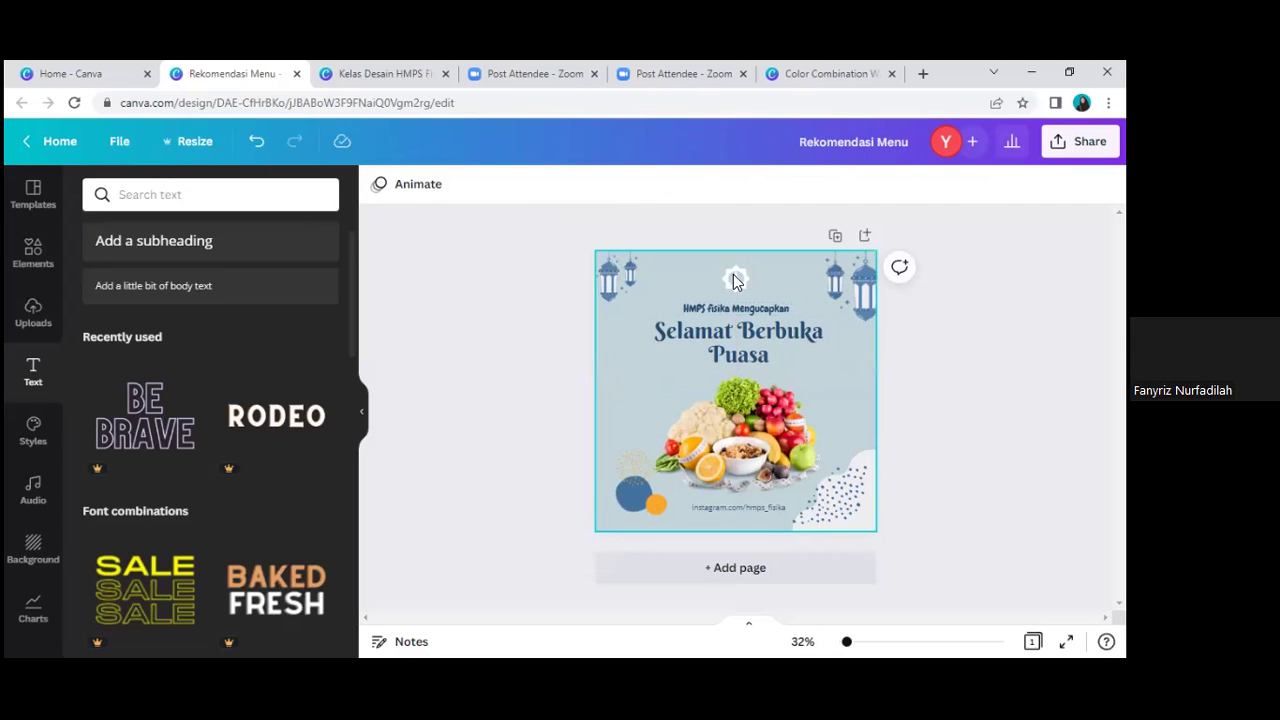
drag(737, 276, 738, 278)
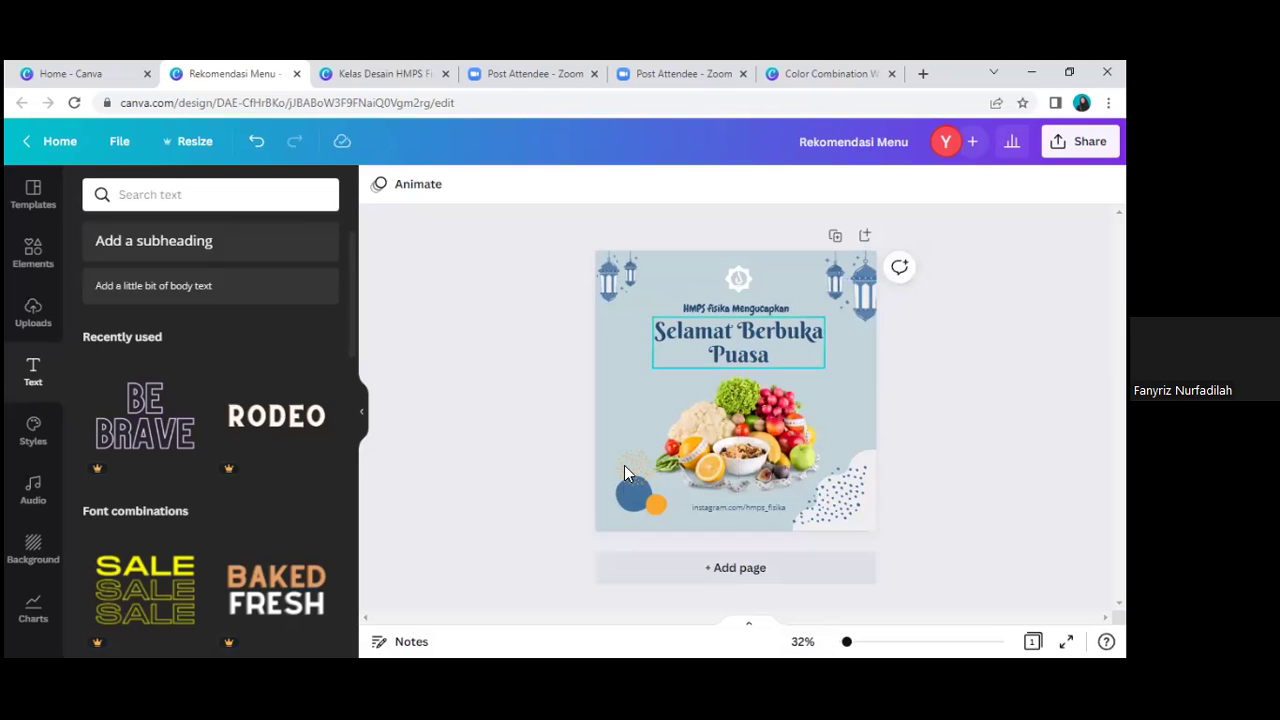
click(50, 262)
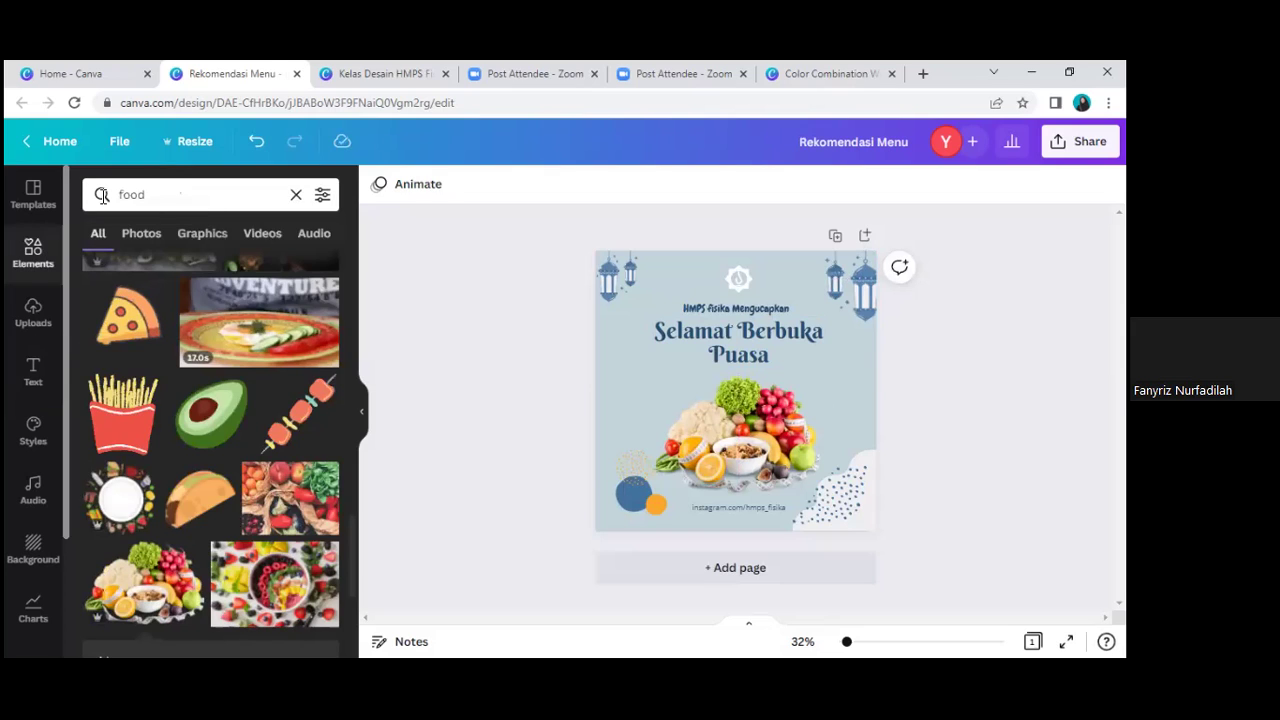
Step: Search the Elements library for 'elemen ramadhan'
click(219, 191)
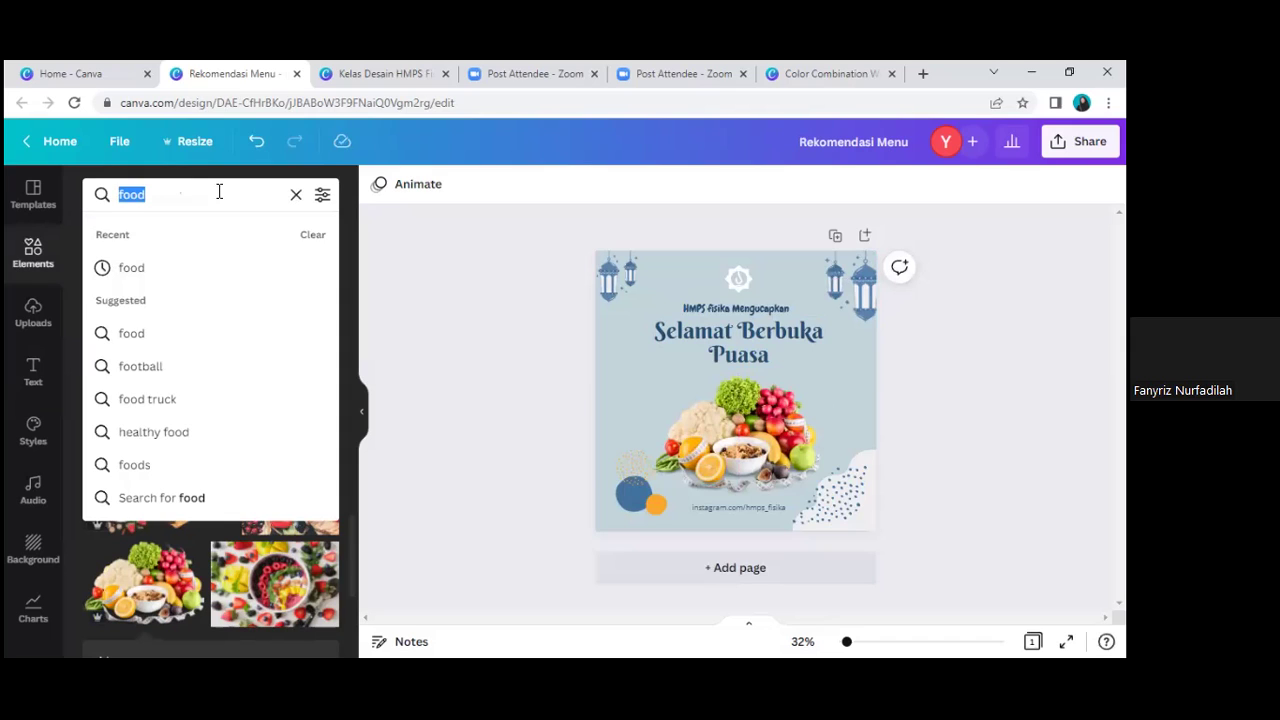
text(textu)
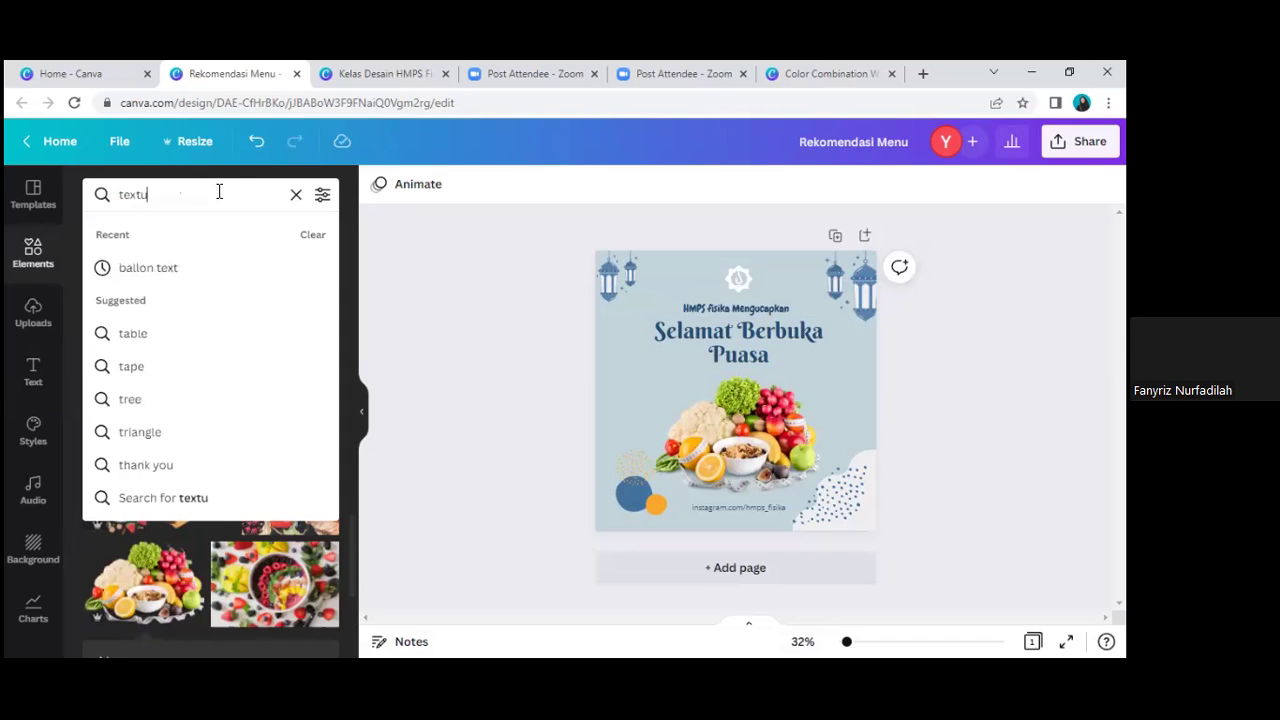
key(BackSpace)
key(BackSpace)
key(BackSpace)
key(BackSpace)
key(BackSpace)
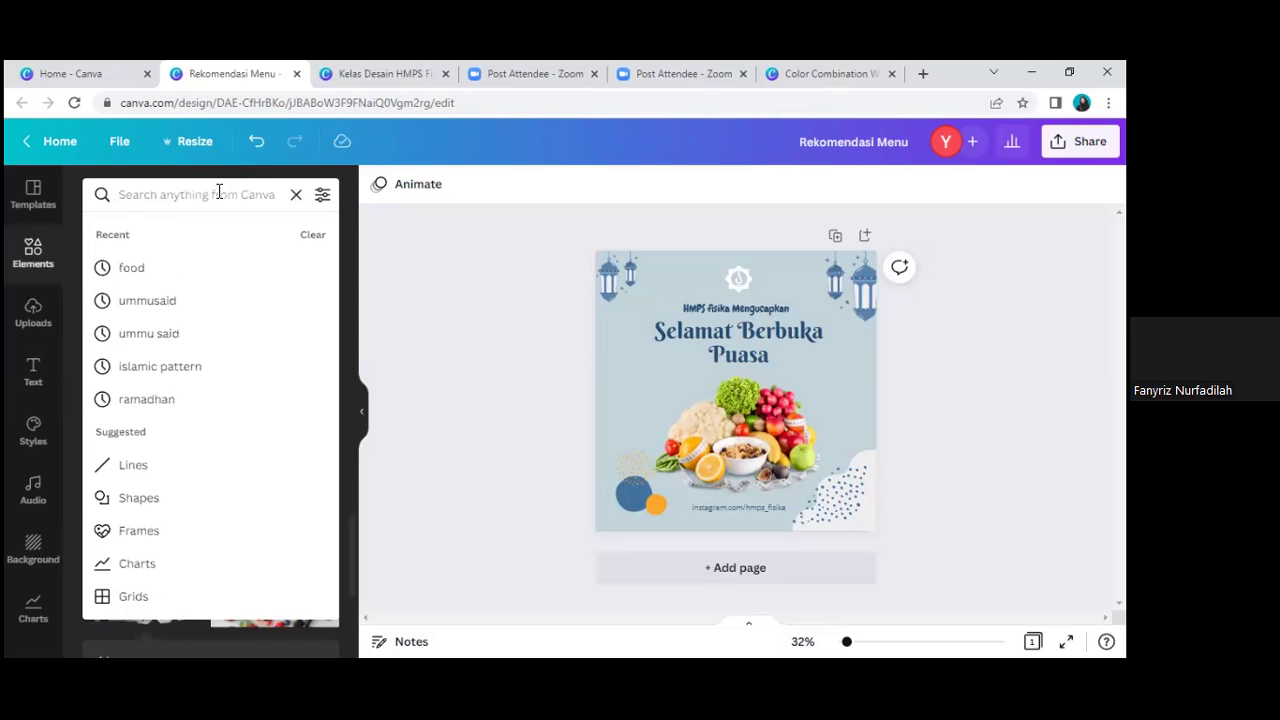
text(elemen ramad)
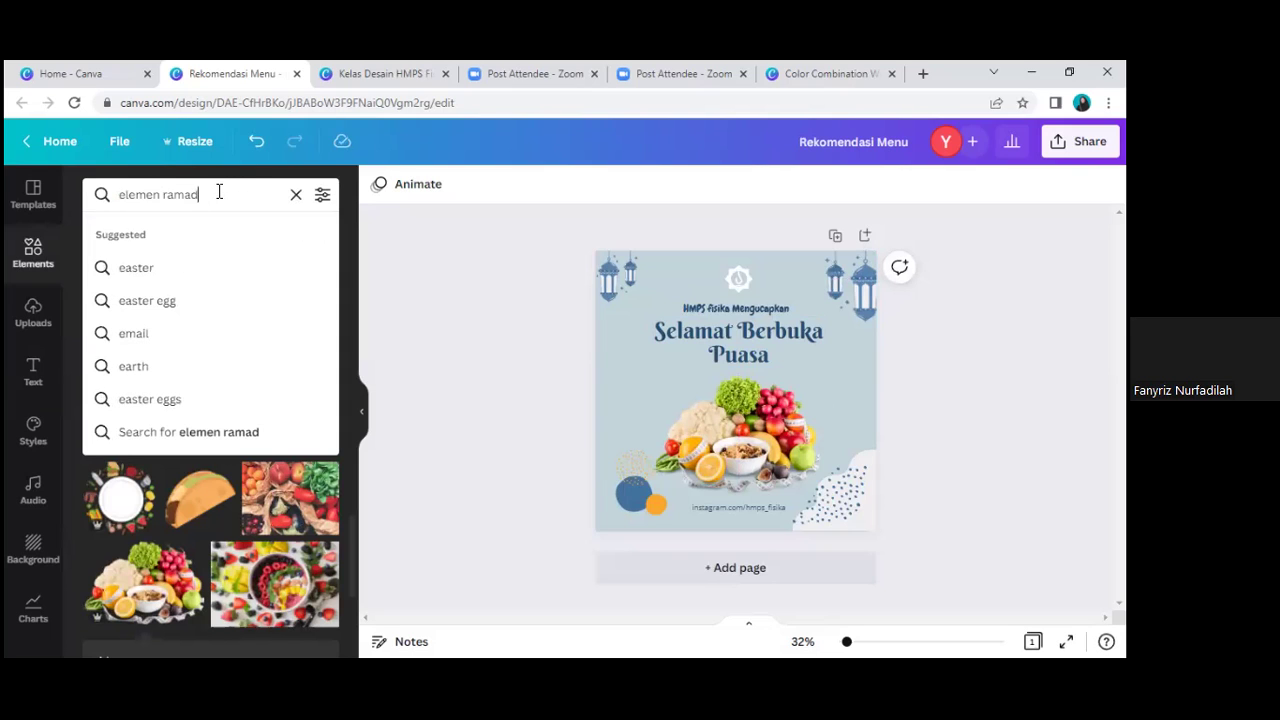
text(han)
key(Return)
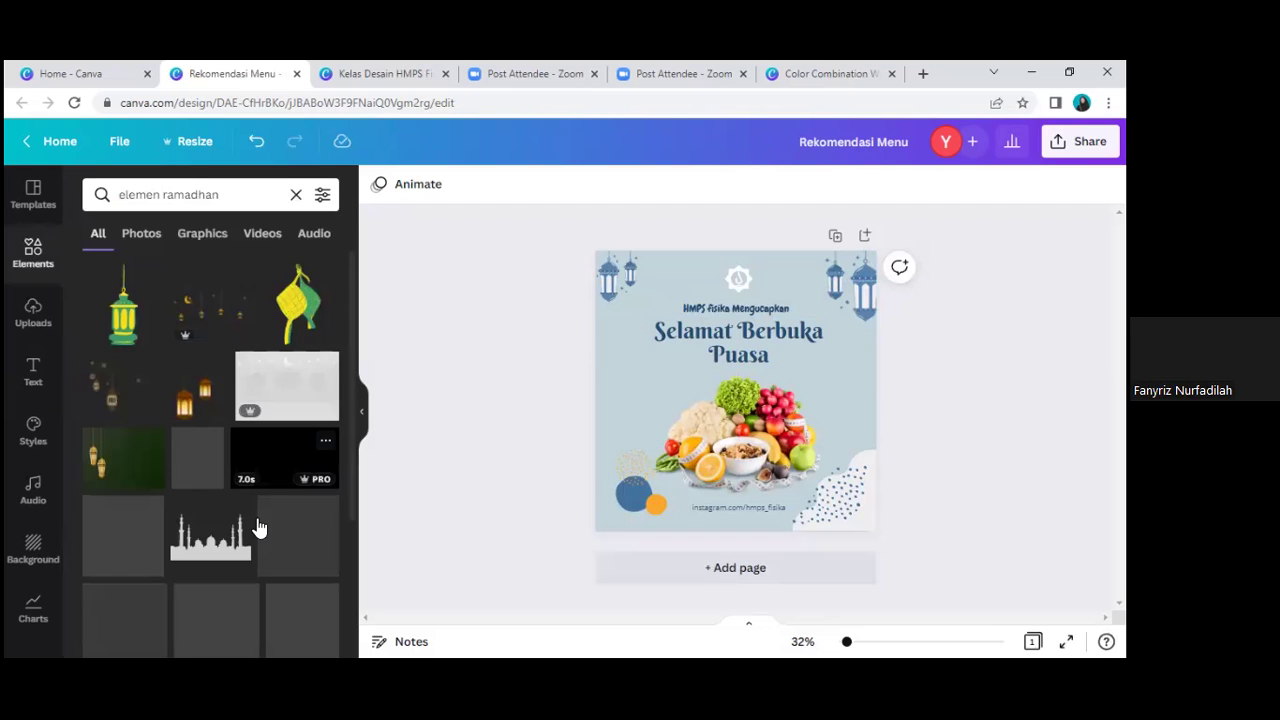
Step: Scroll through the Ramadan element results of lanterns, crescents and mosques
scroll(282, 600, down, 2)
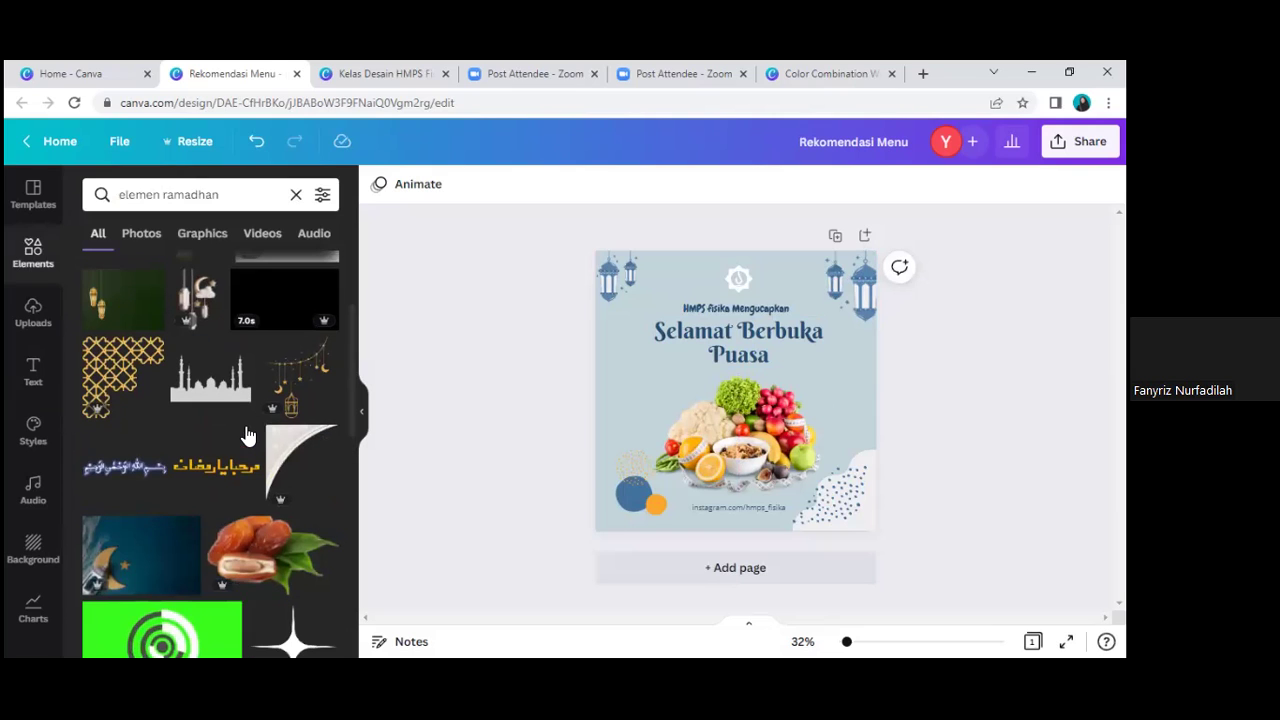
scroll(285, 515, down, 3)
scroll(280, 480, down, 1)
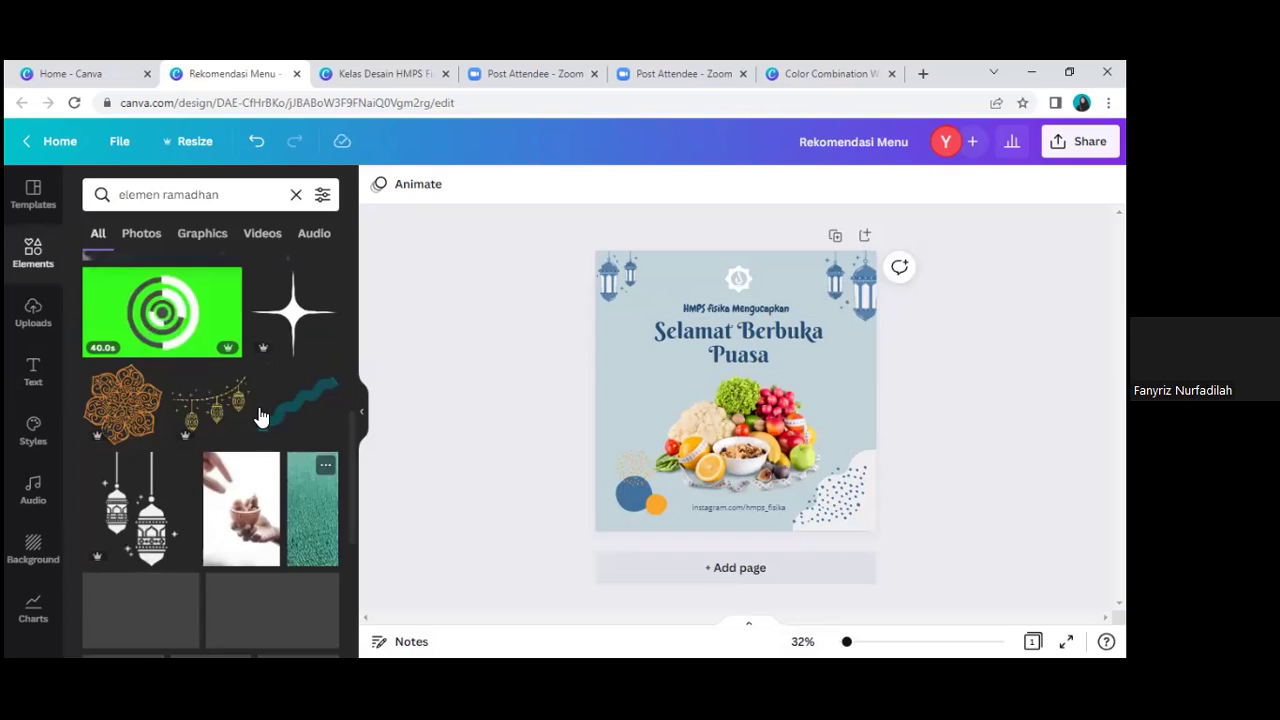
scroll(286, 528, down, 2)
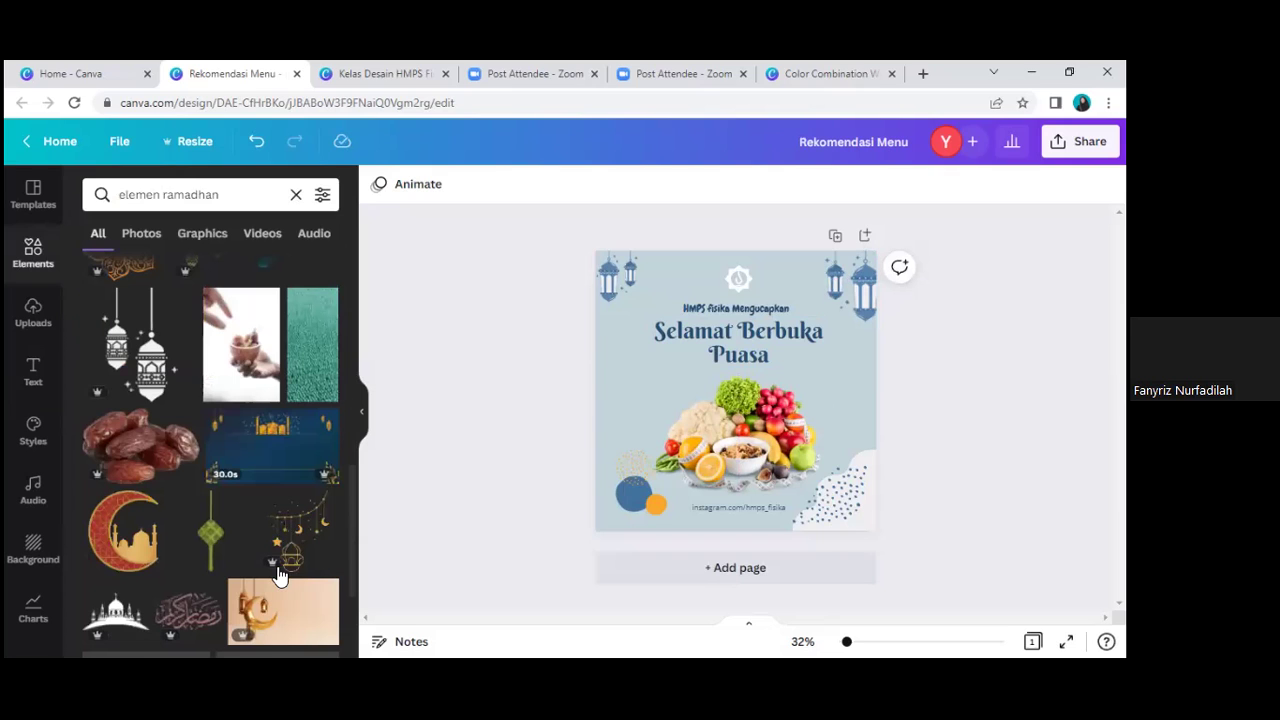
scroll(250, 420, down, 2)
scroll(257, 510, down, 3)
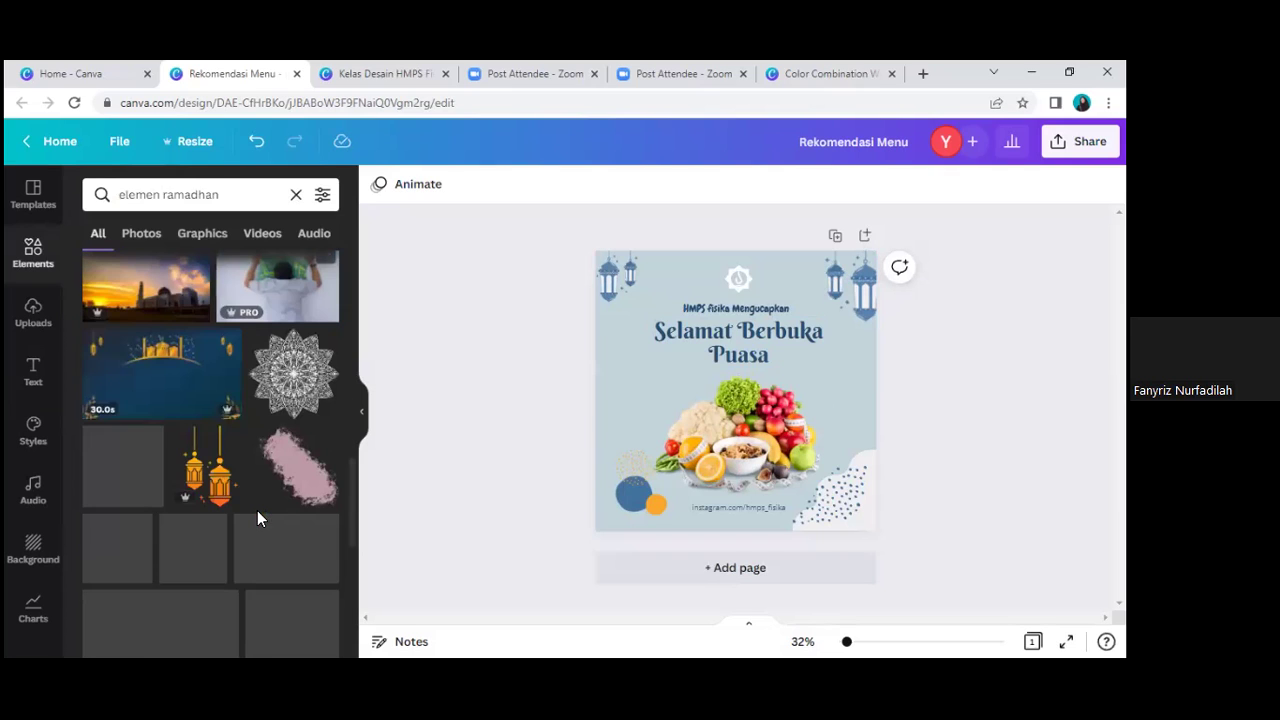
scroll(258, 520, down, 2)
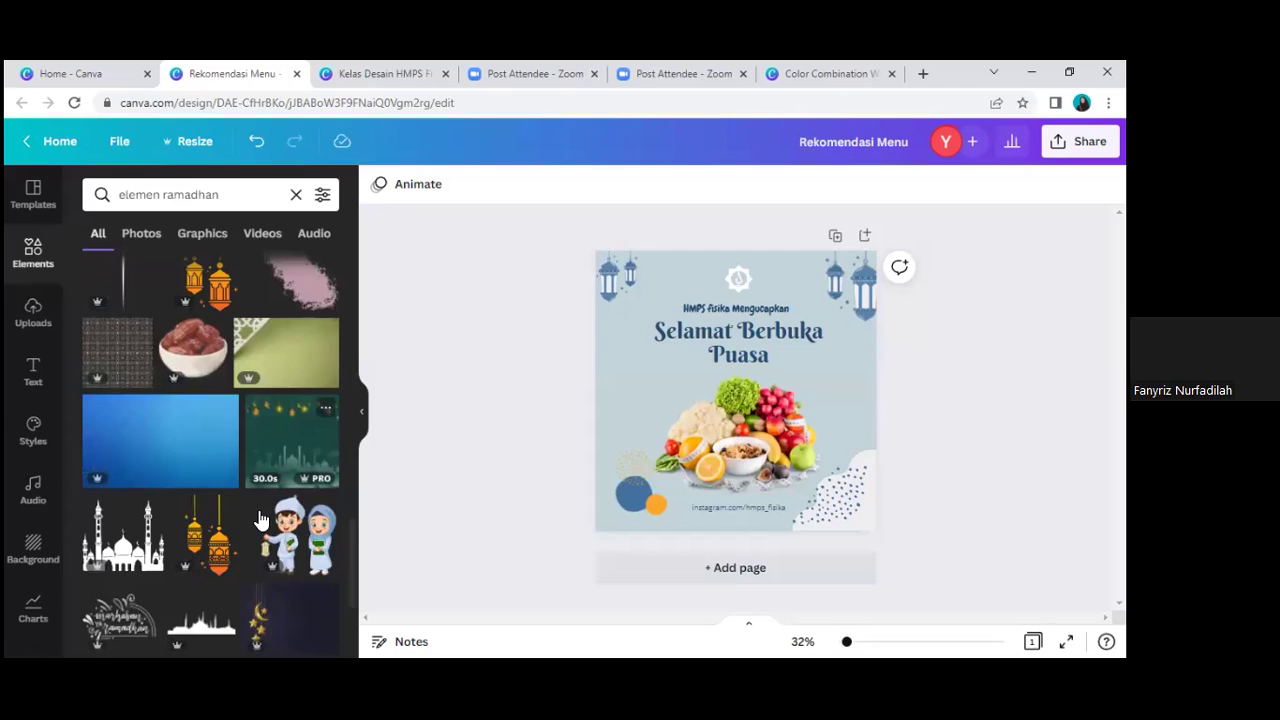
scroll(258, 515, down, 3)
scroll(276, 569, down, 2)
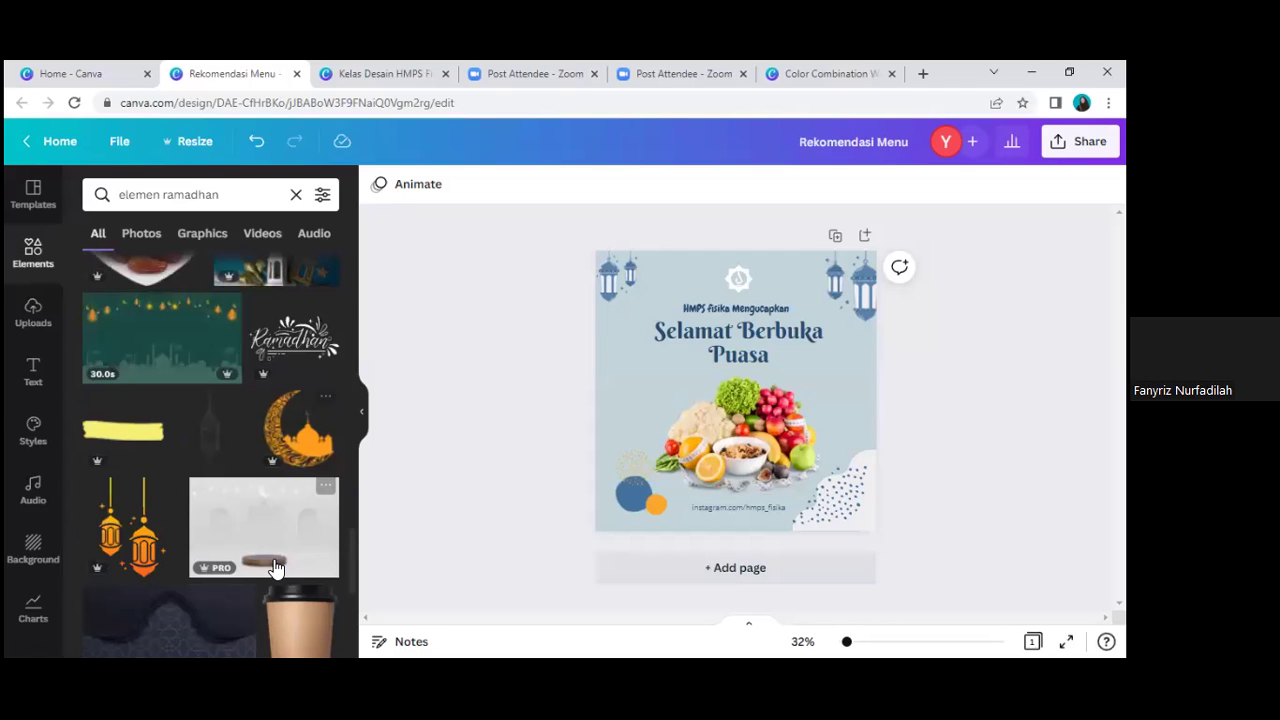
scroll(274, 559, down, 3)
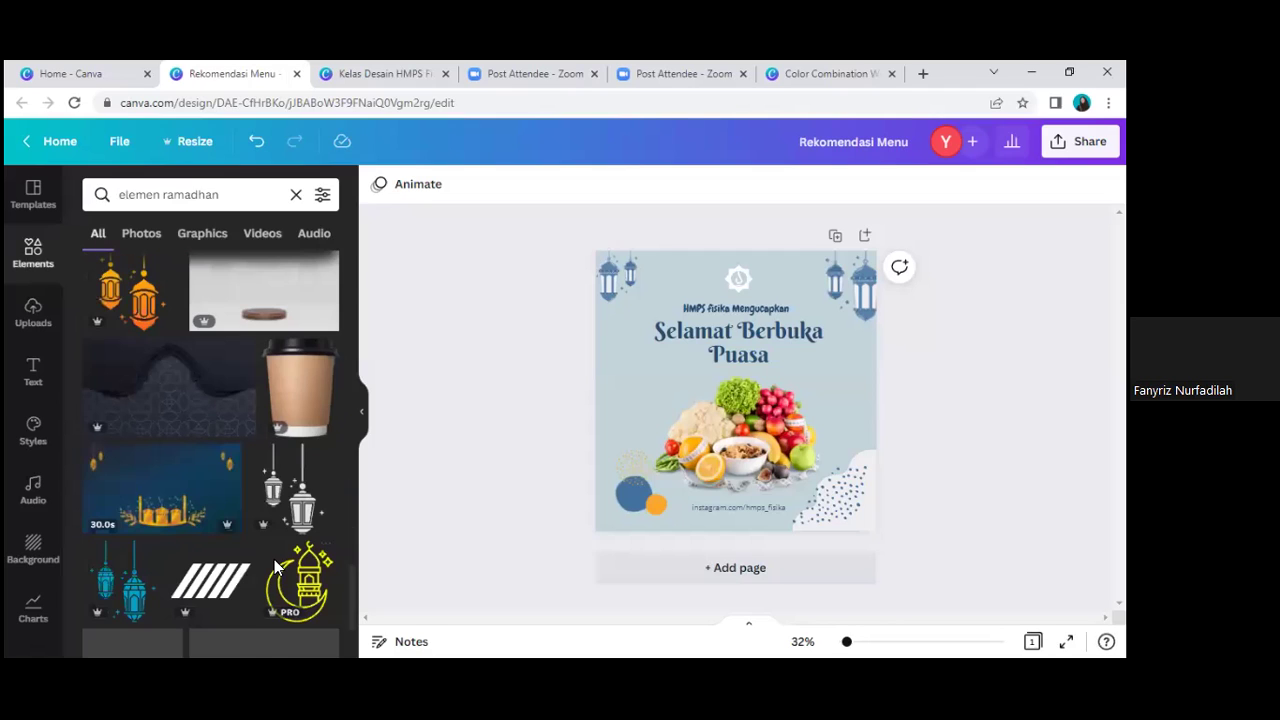
scroll(263, 548, down, 3)
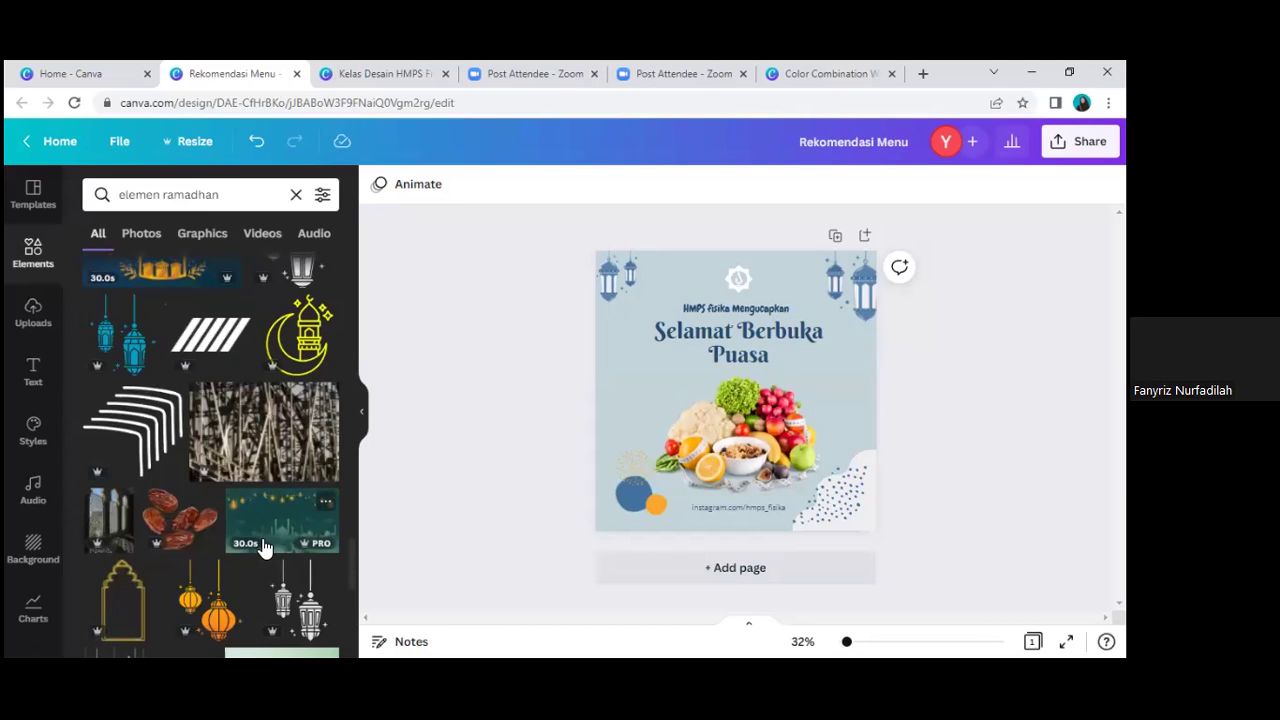
scroll(220, 365, down, 3)
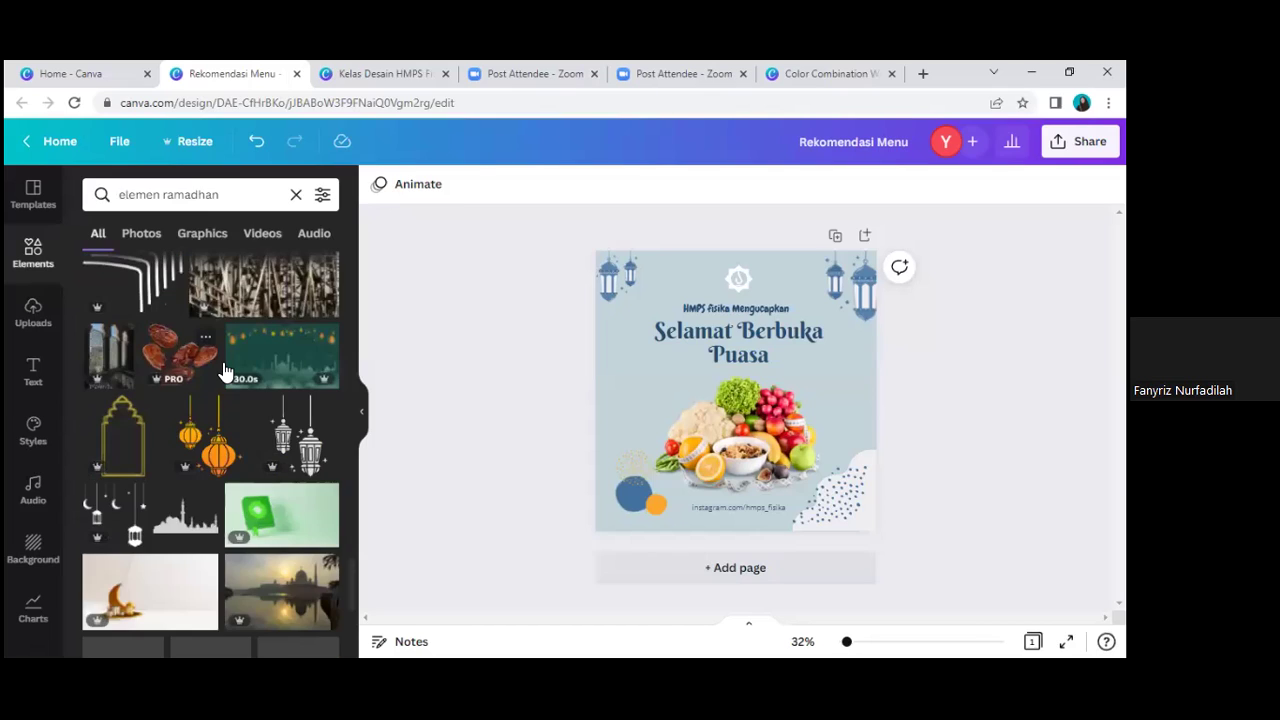
scroll(257, 557, down, 3)
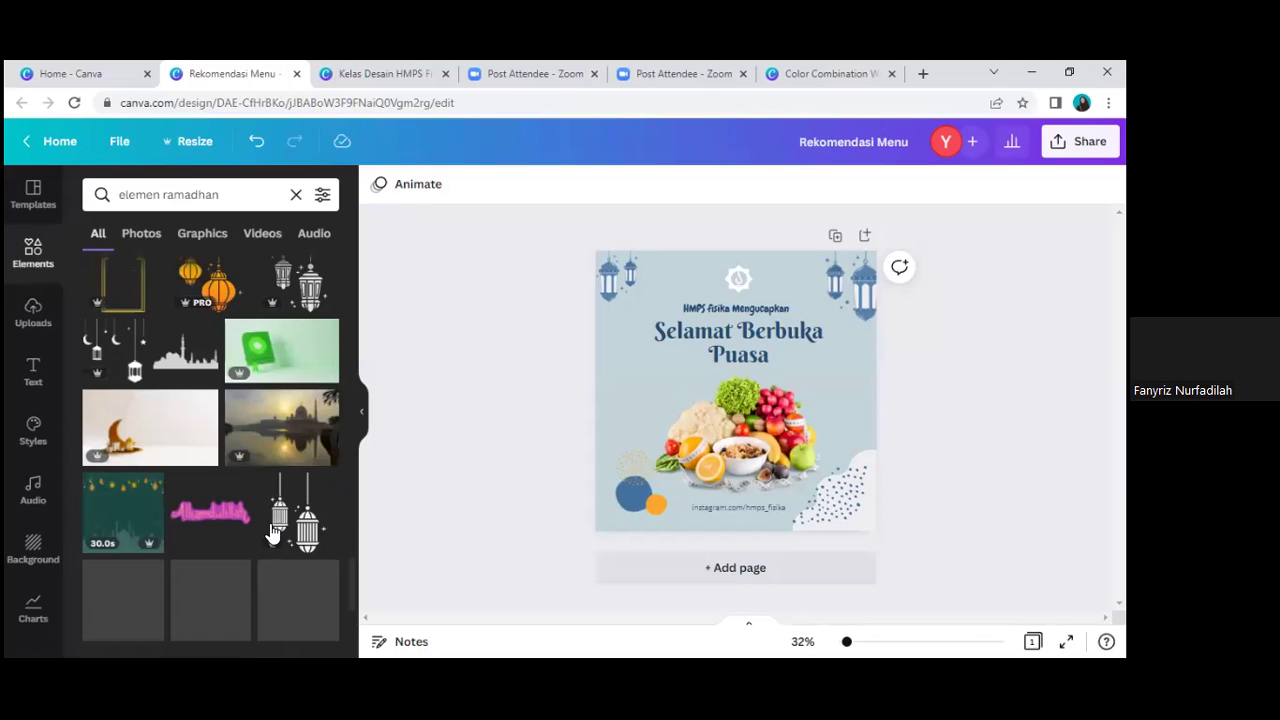
scroll(274, 517, down, 5)
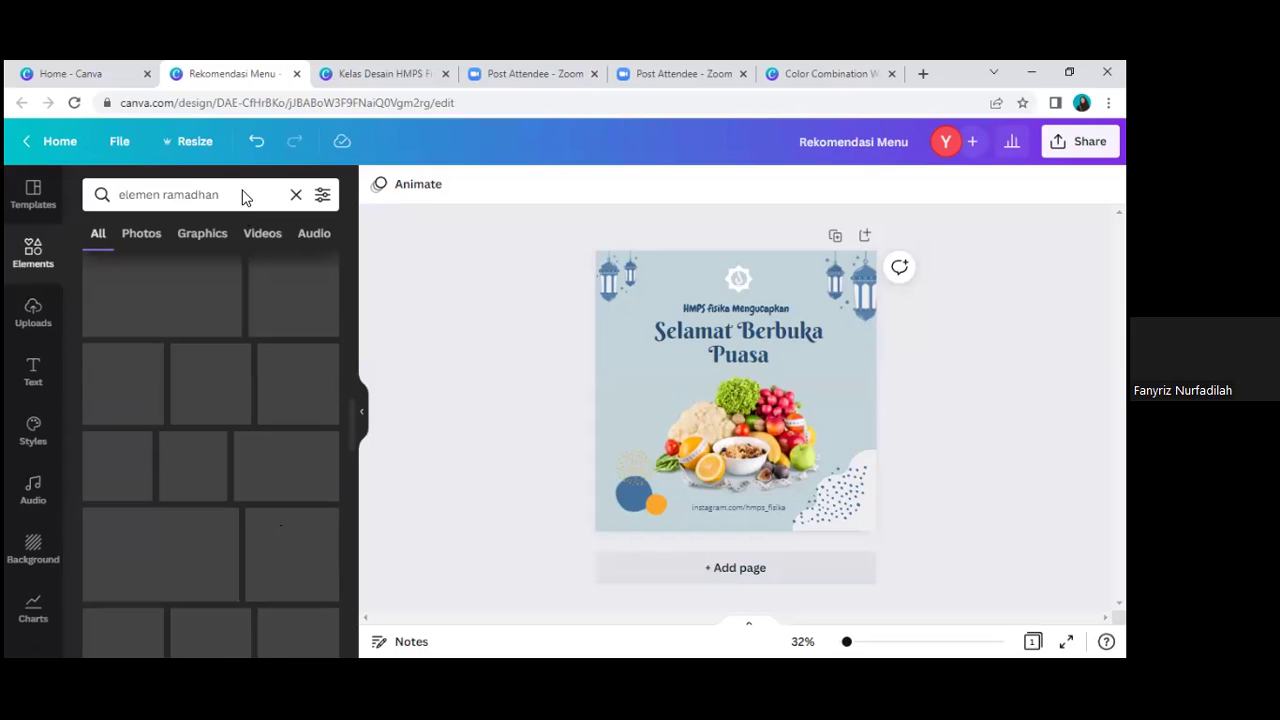
drag(174, 196, 243, 196)
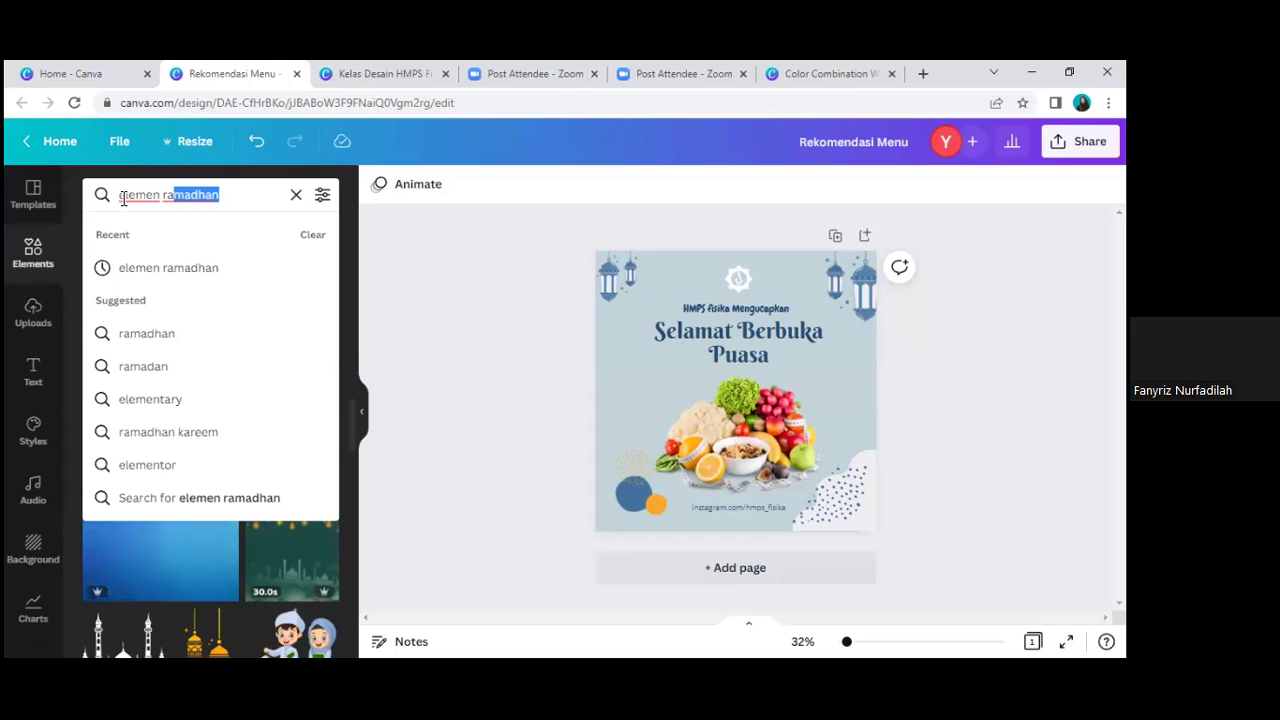
Step: Clear the search, rerun 'islamic pattern', and add the geometric Islamic pattern to the post
key(Return)
click(236, 195)
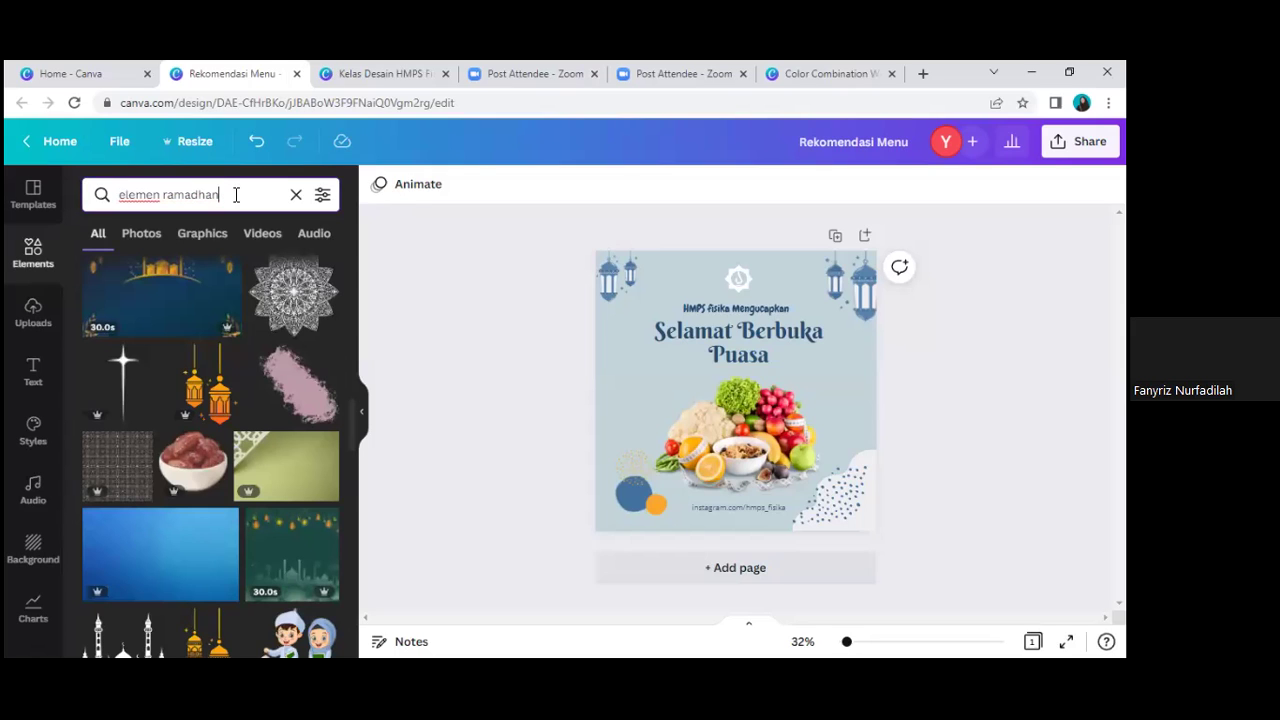
key(BackSpace)
key(BackSpace)
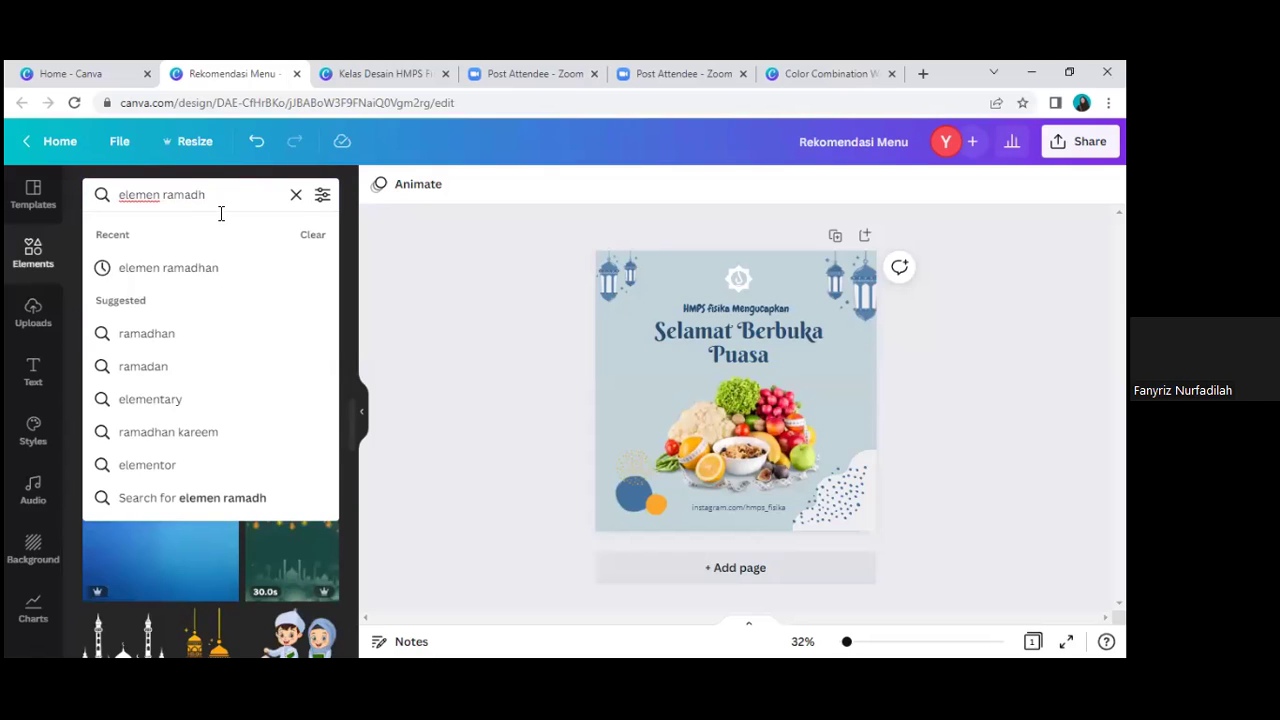
key(ctrl+a)
key(BackSpace)
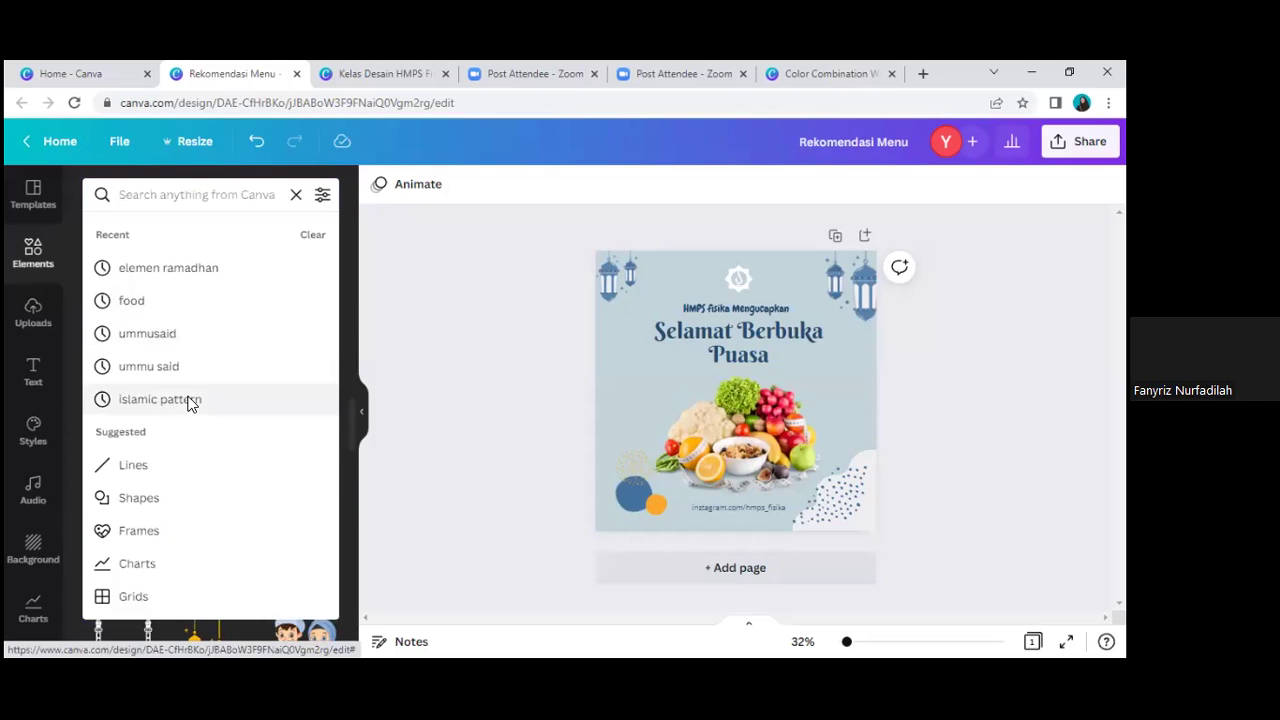
click(190, 401)
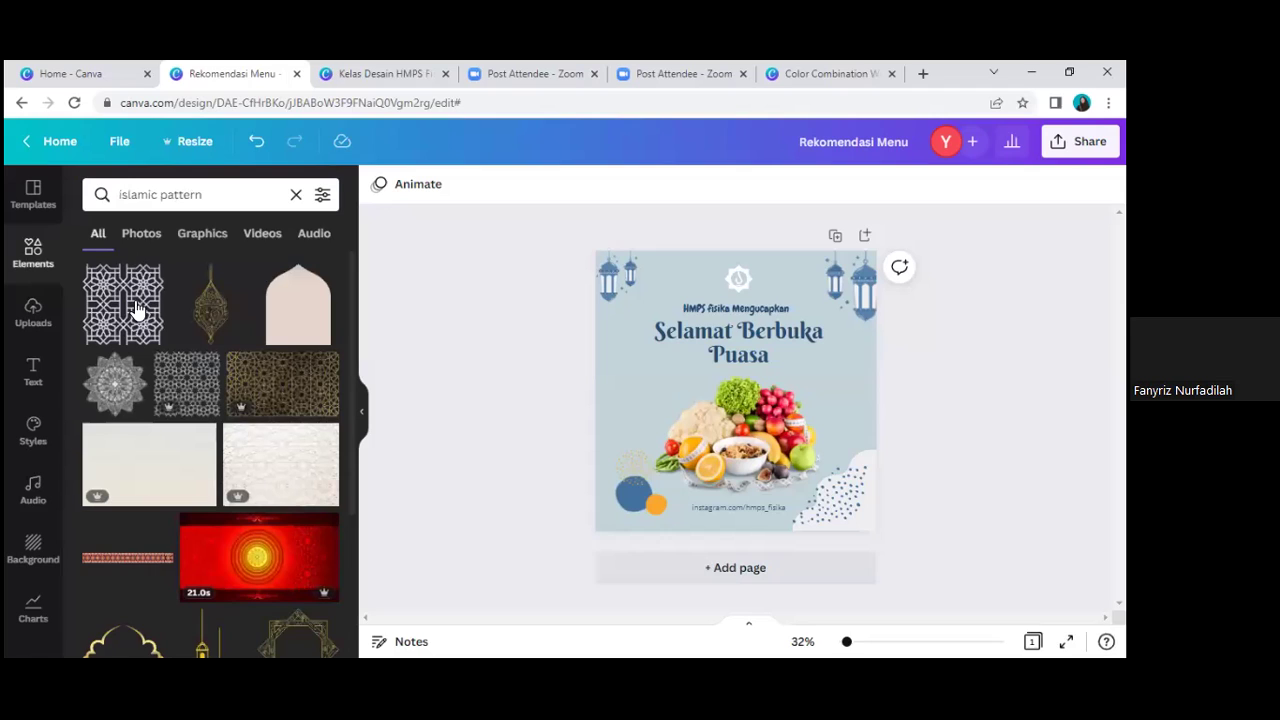
scroll(268, 423, down, 1)
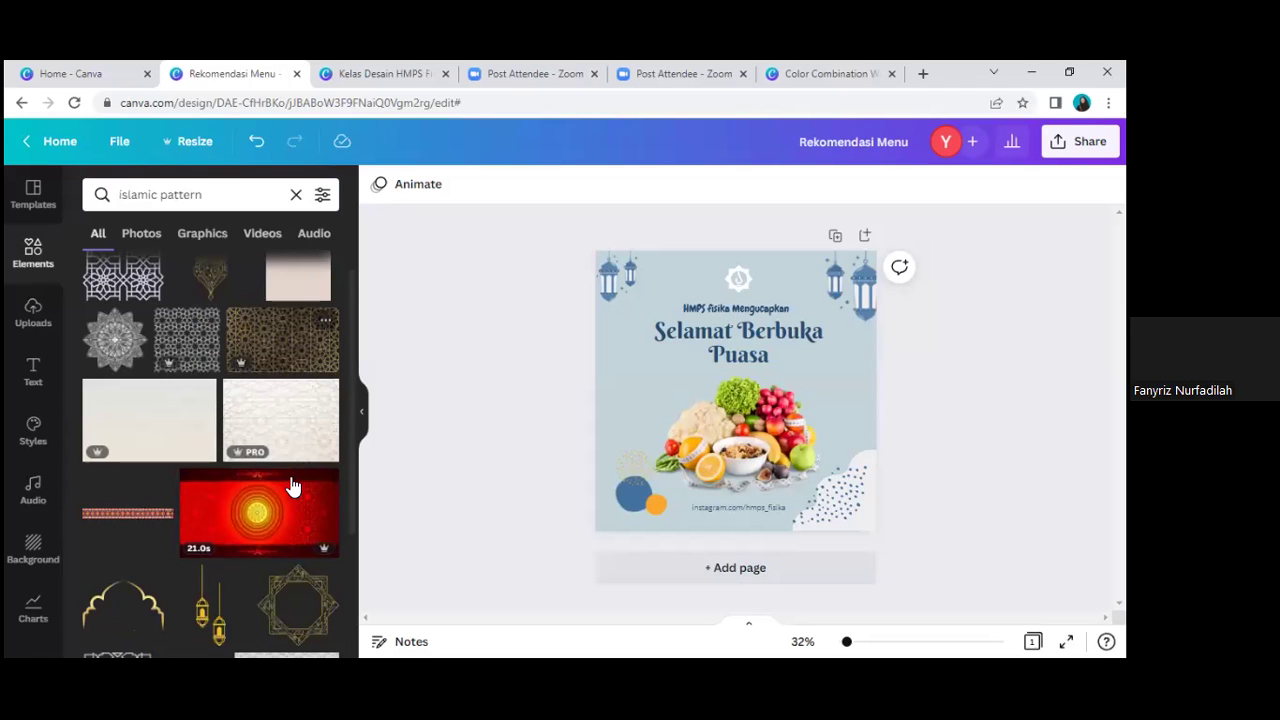
scroll(258, 600, down, 3)
scroll(108, 340, up, 4)
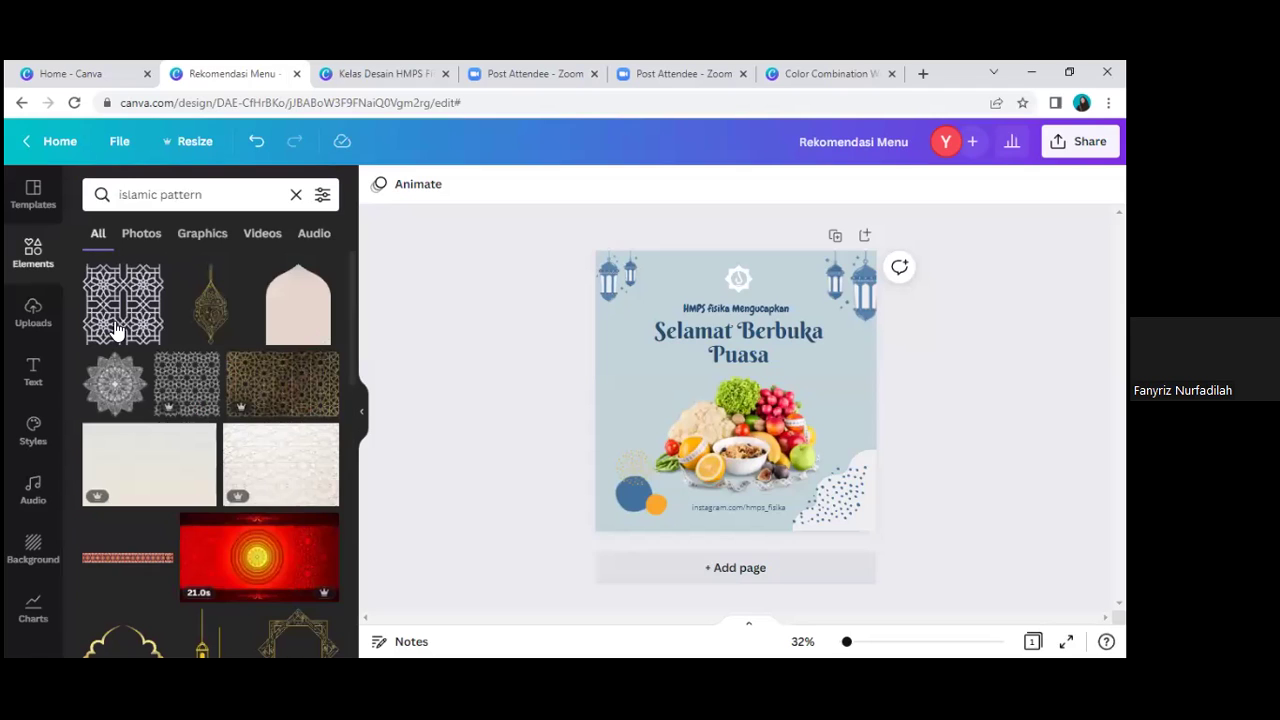
click(181, 385)
Step: Move the pattern to the top-left, enlarge it to cover the page, and fade it to about 18 transparency
drag(697, 386, 610, 302)
drag(827, 473, 881, 521)
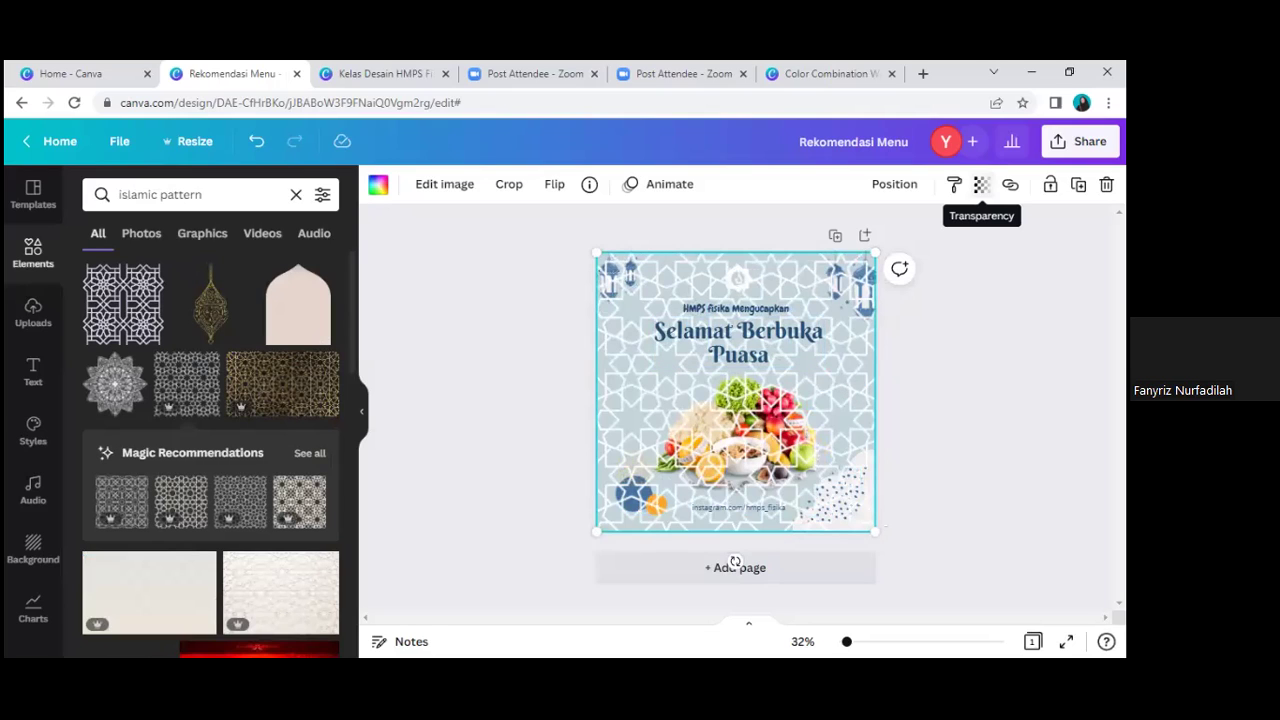
click(981, 184)
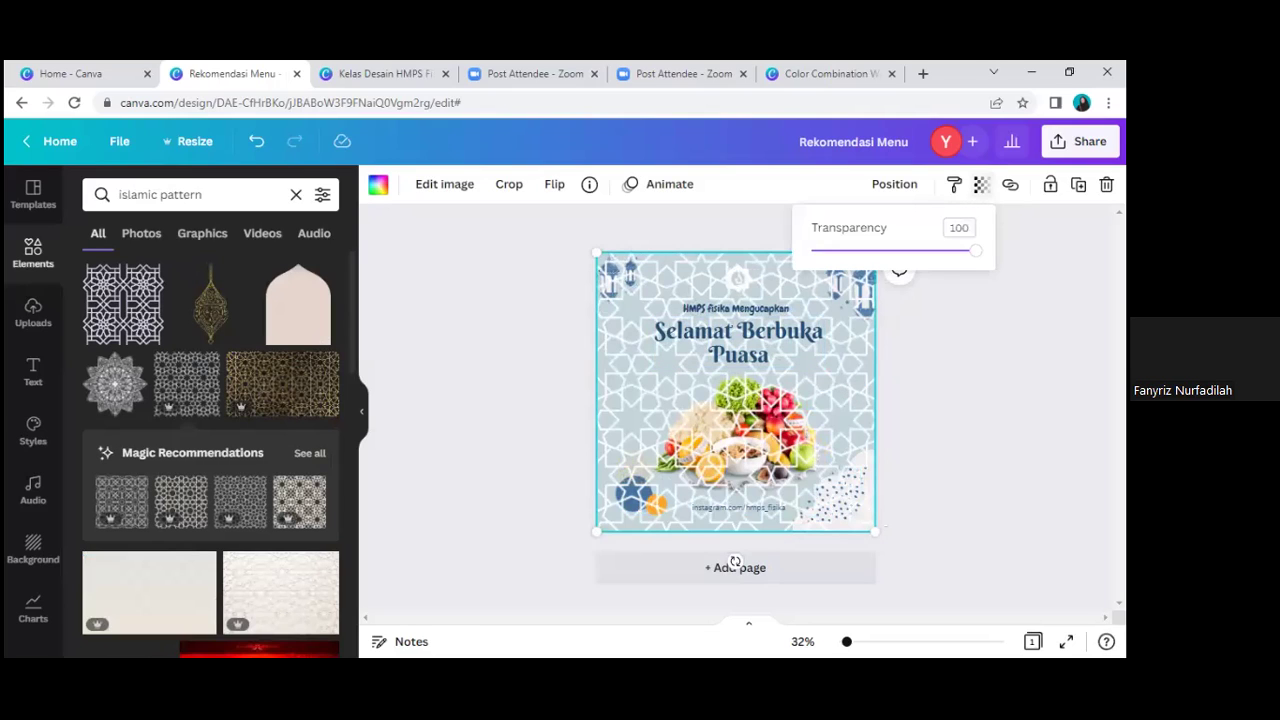
click(959, 251)
click(878, 262)
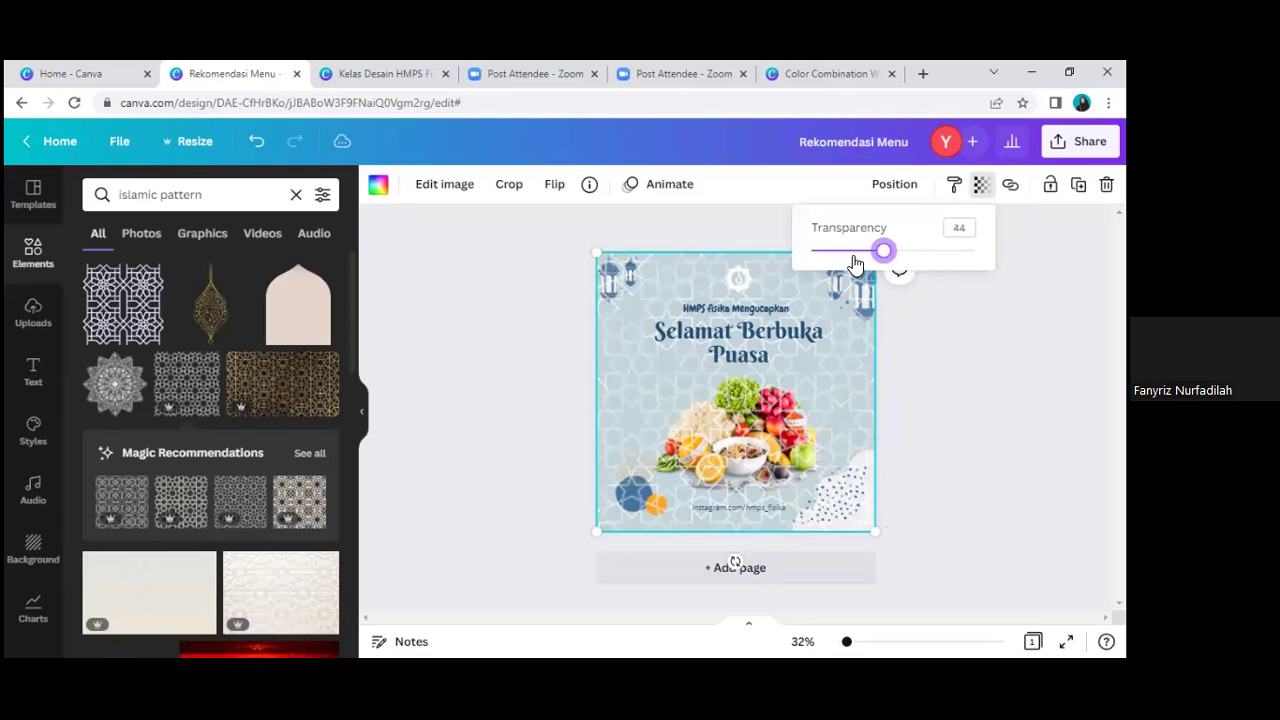
click(847, 262)
drag(847, 262, 838, 258)
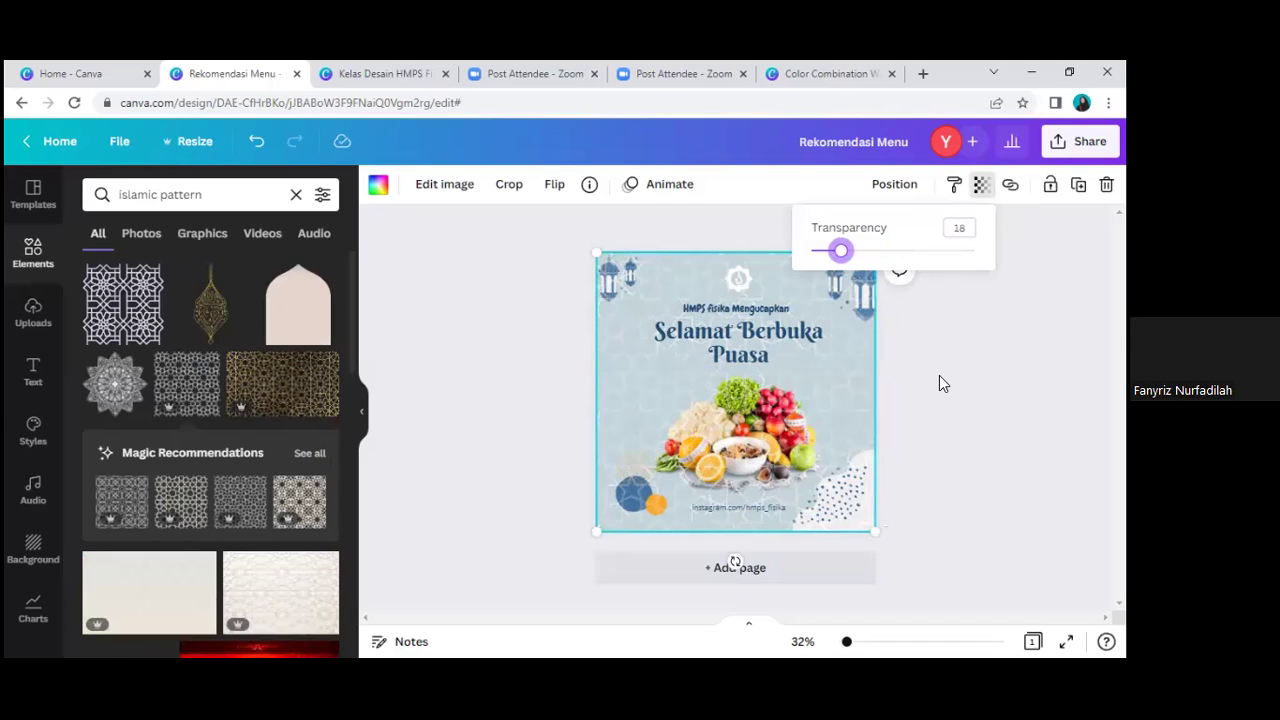
click(865, 364)
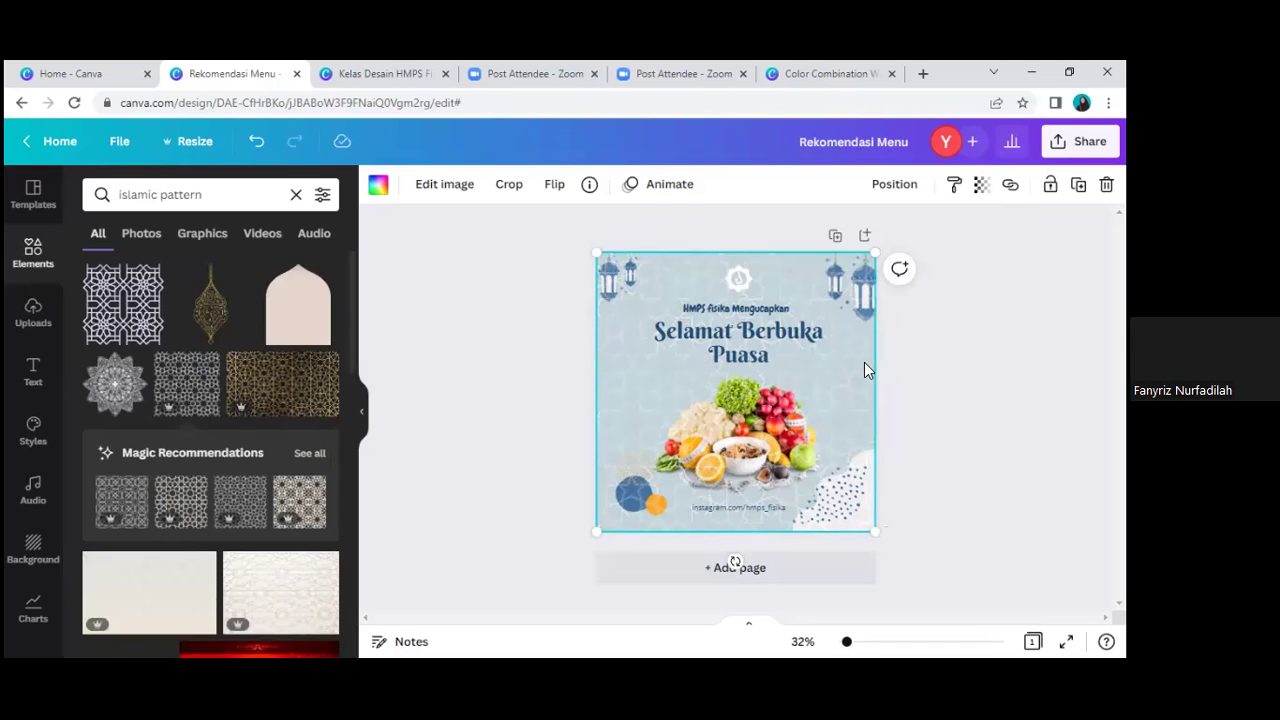
right_click(862, 360)
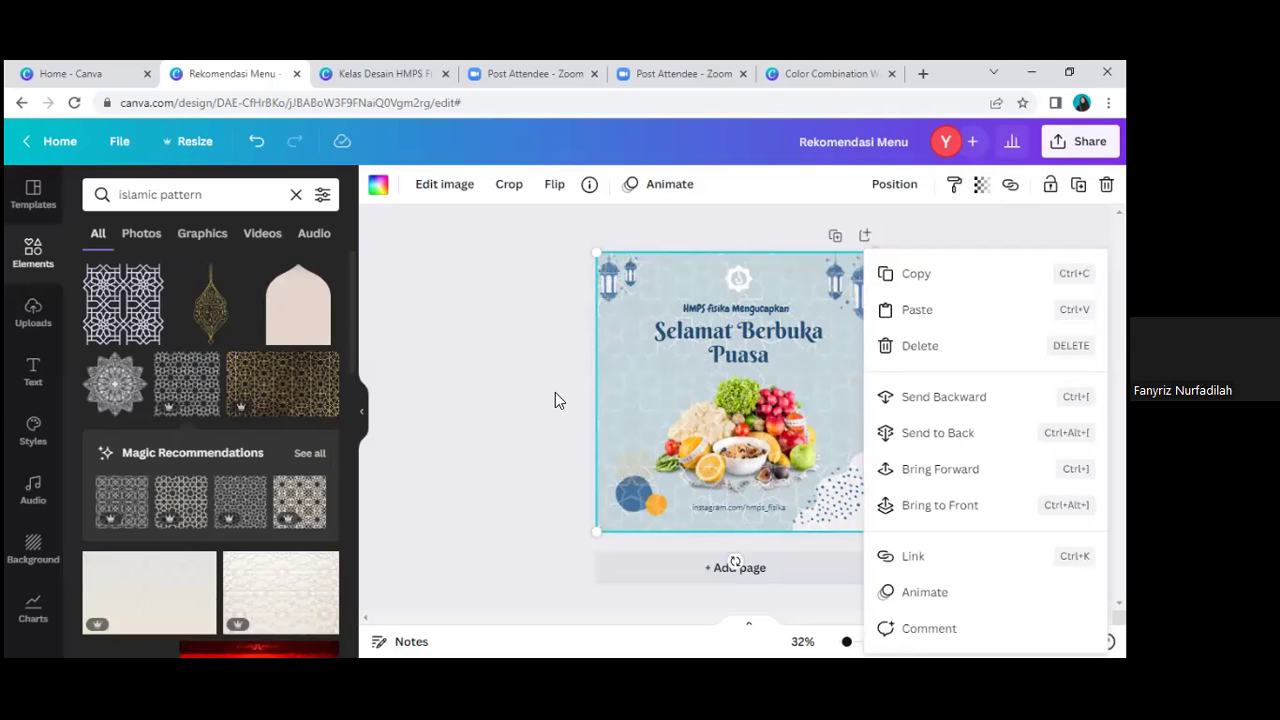
Step: Send the pattern backward until it sits behind the fruit photo and text
click(849, 371)
click(849, 373)
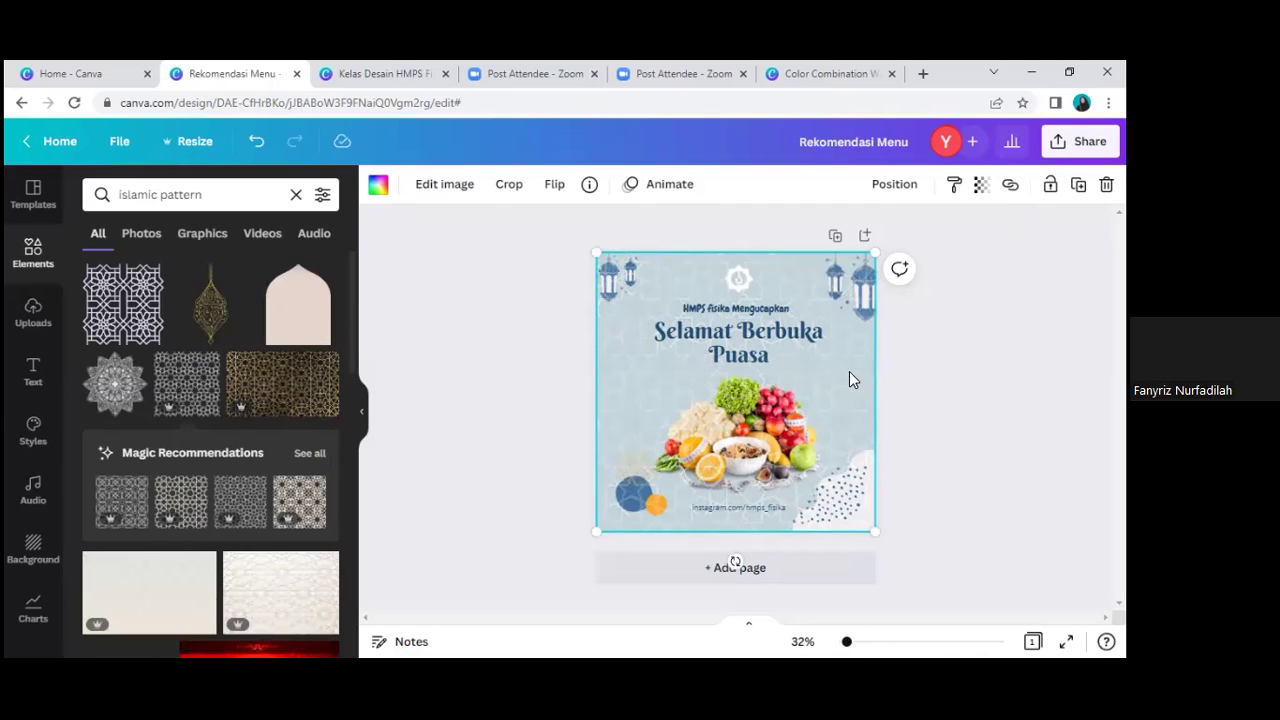
right_click(857, 389)
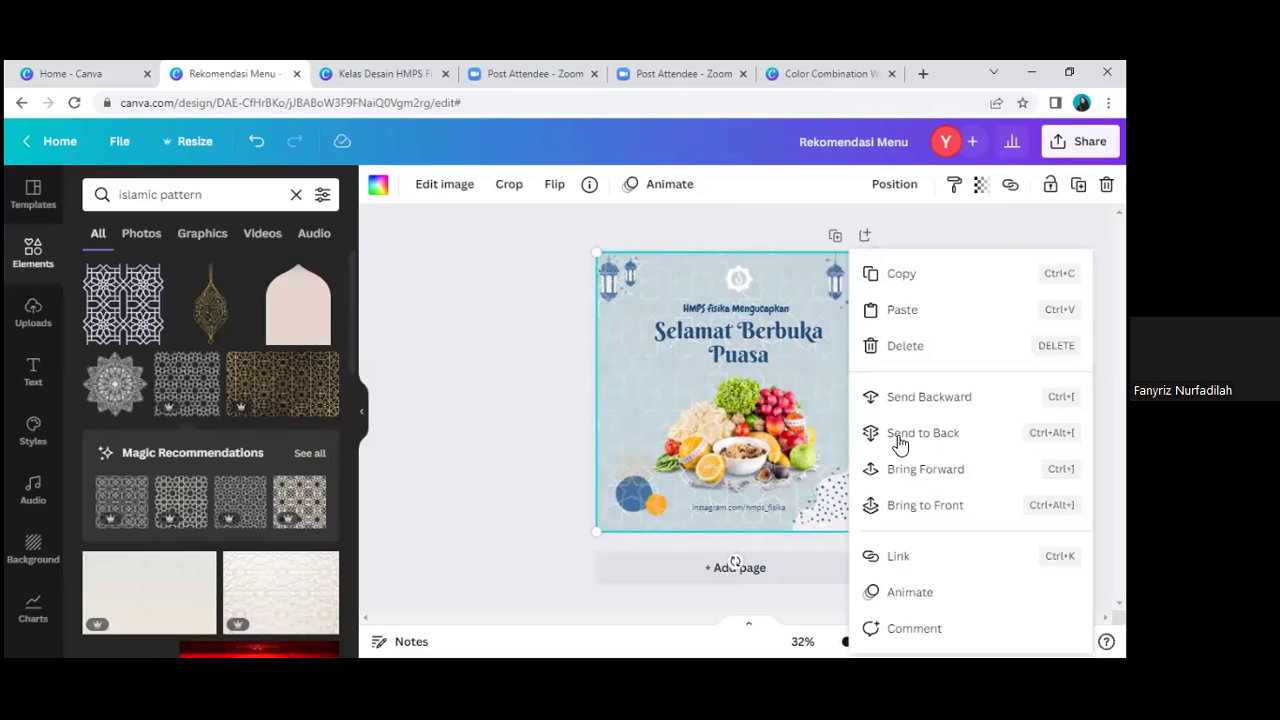
click(899, 443)
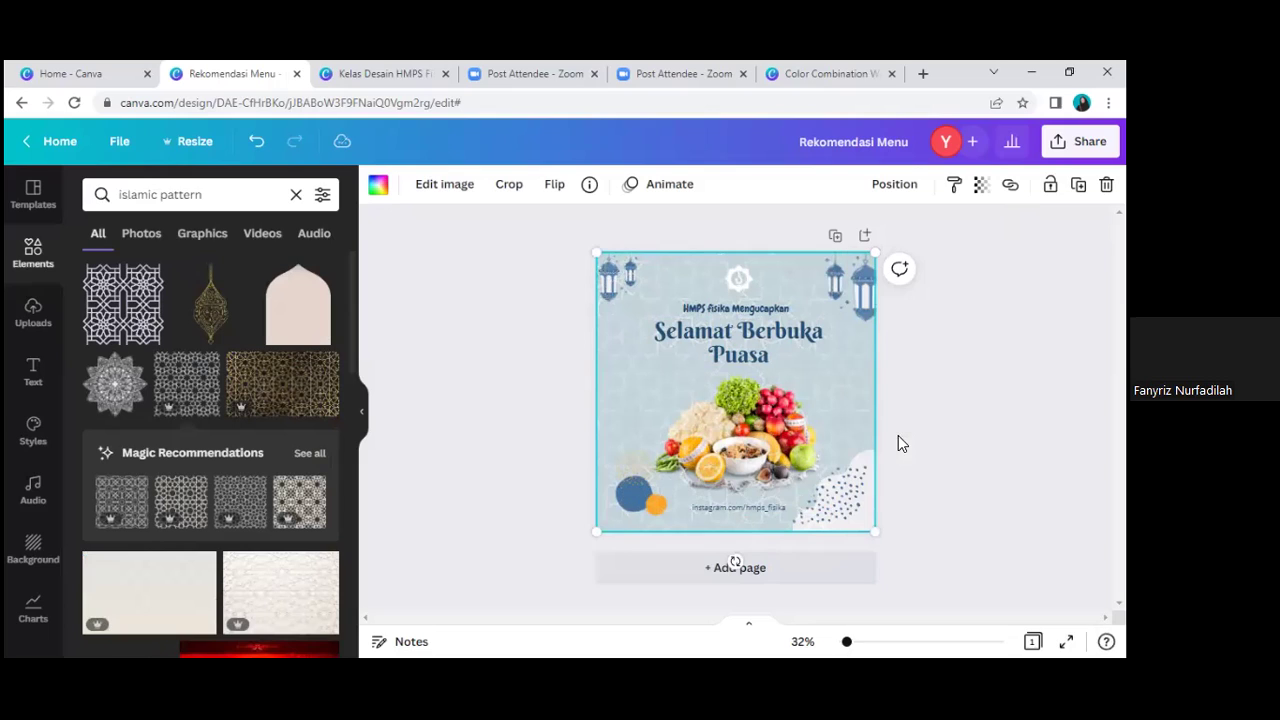
right_click(855, 388)
click(937, 506)
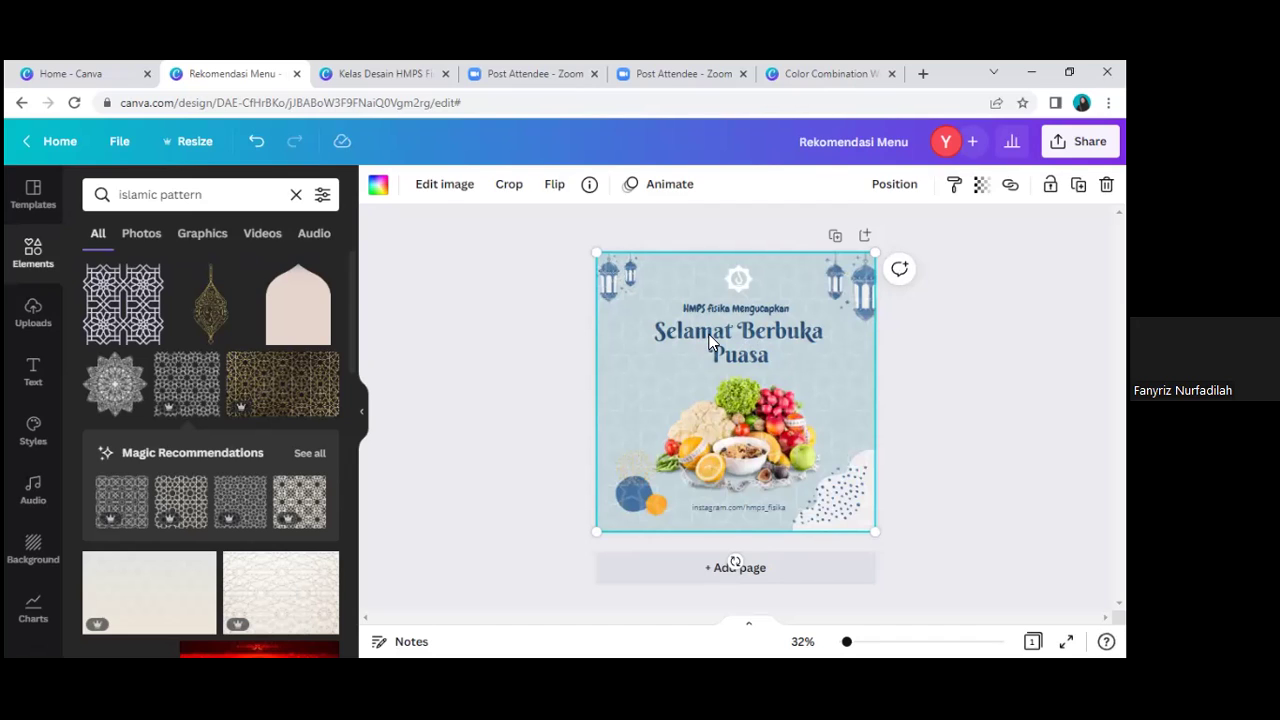
right_click(840, 379)
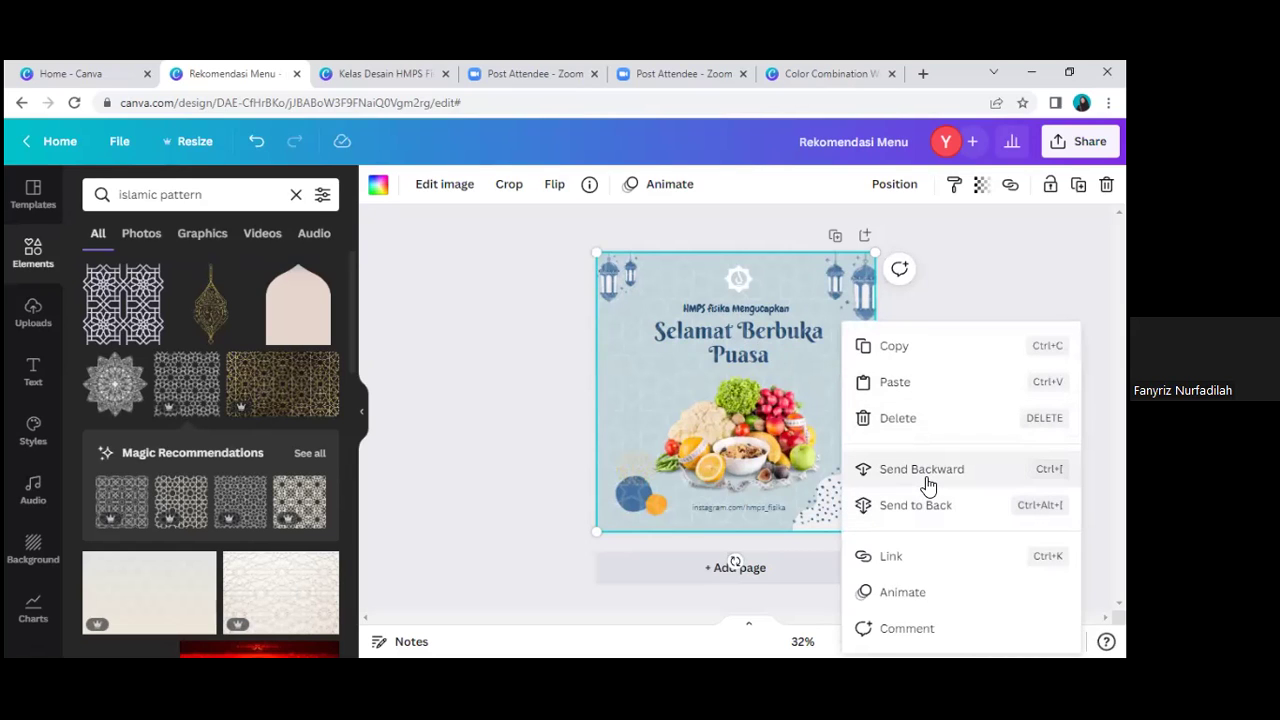
click(925, 472)
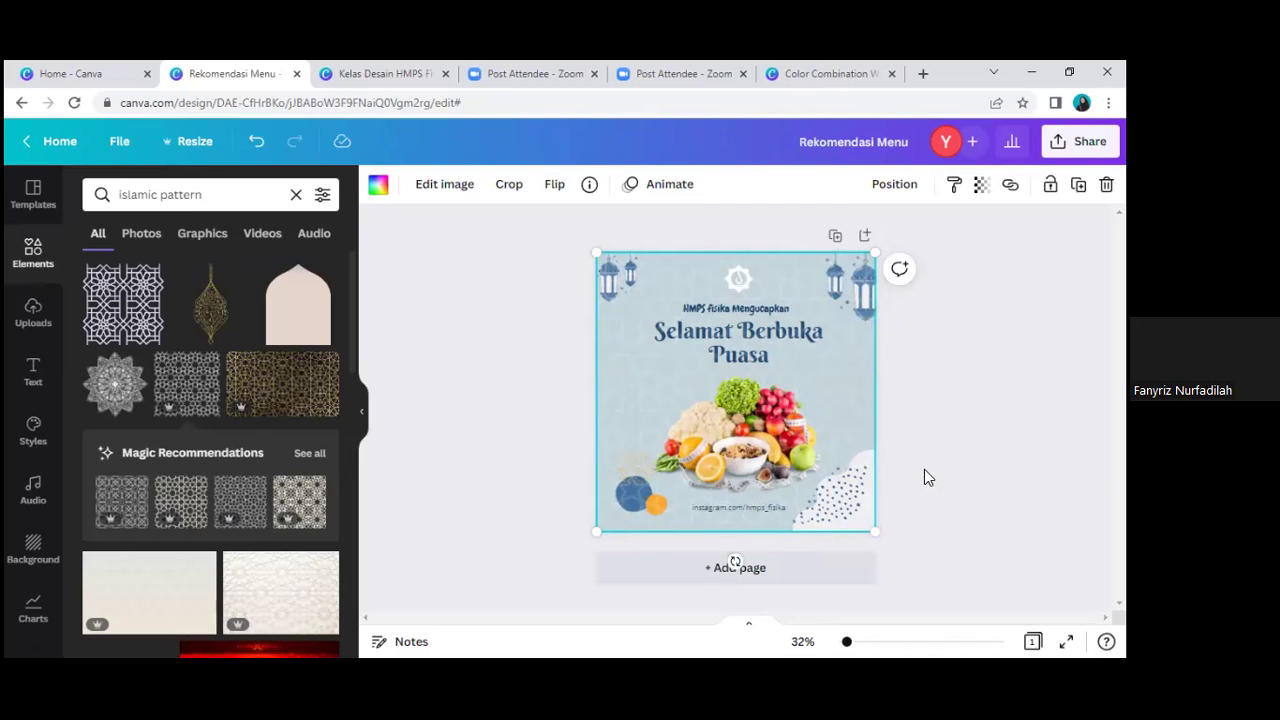
right_click(857, 353)
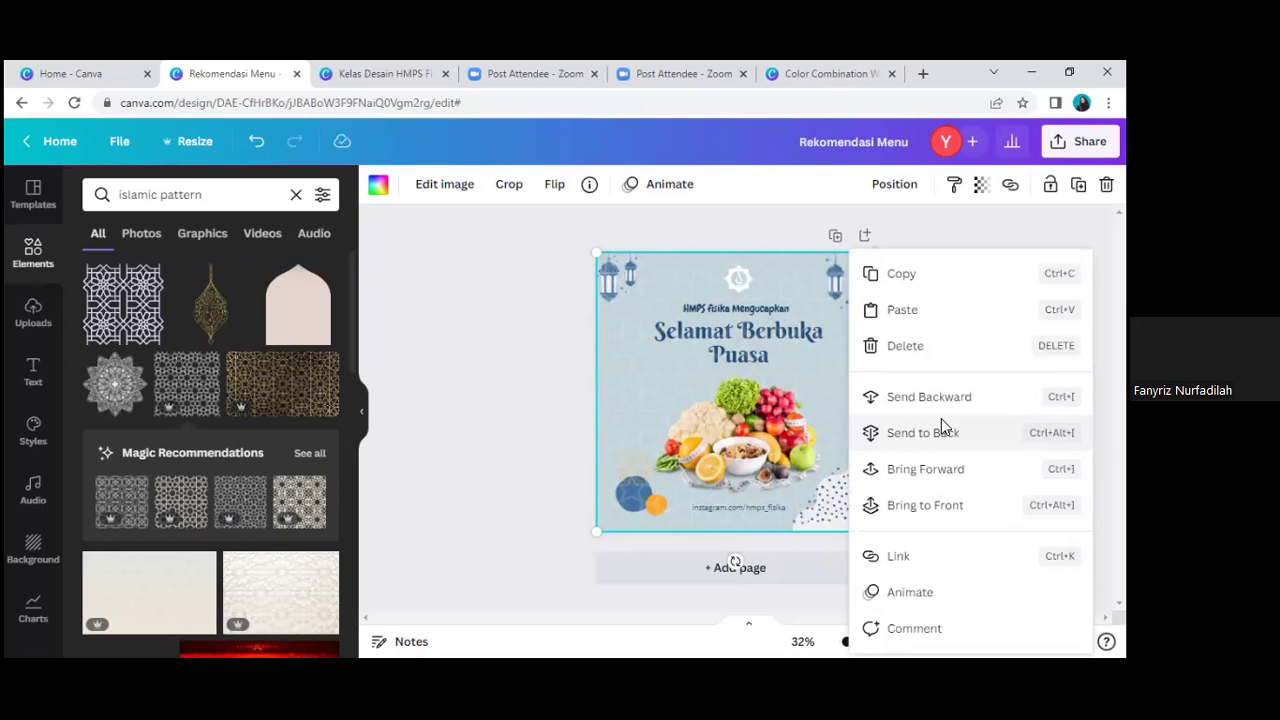
click(941, 428)
click(926, 388)
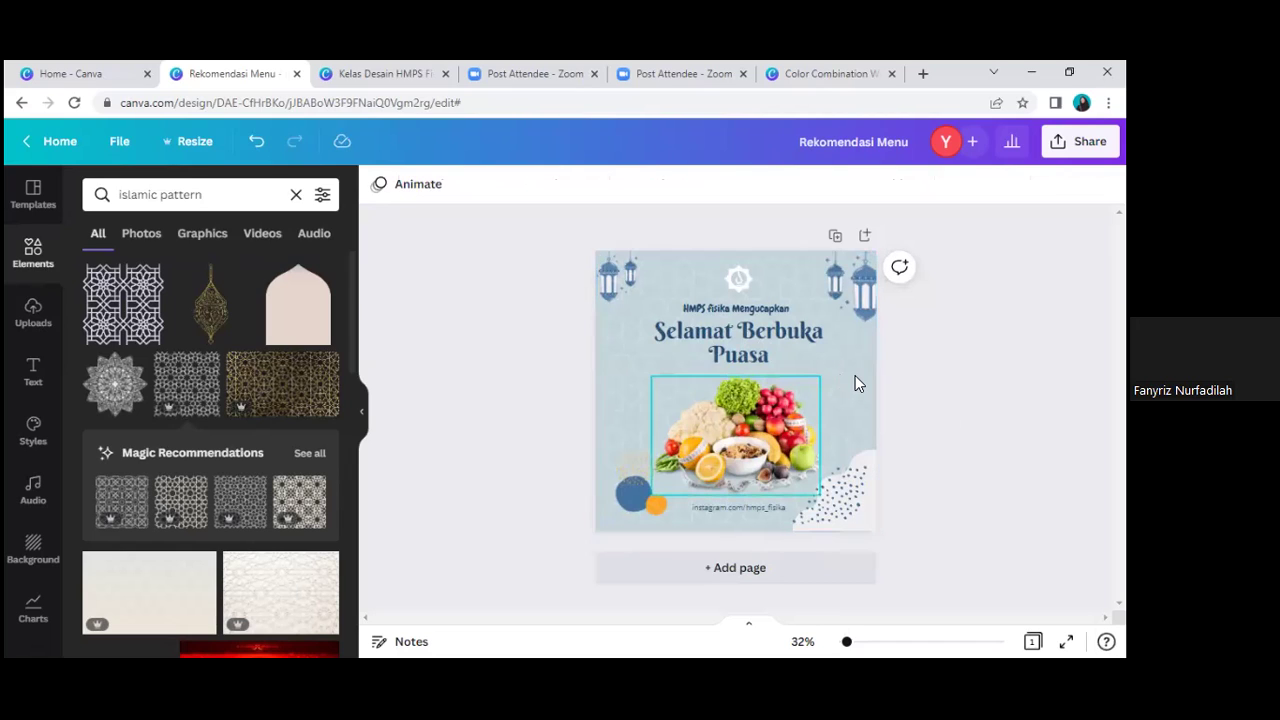
Step: Check that the greeting line, fruit photo and Instagram text all sit above the pattern
click(758, 416)
click(755, 429)
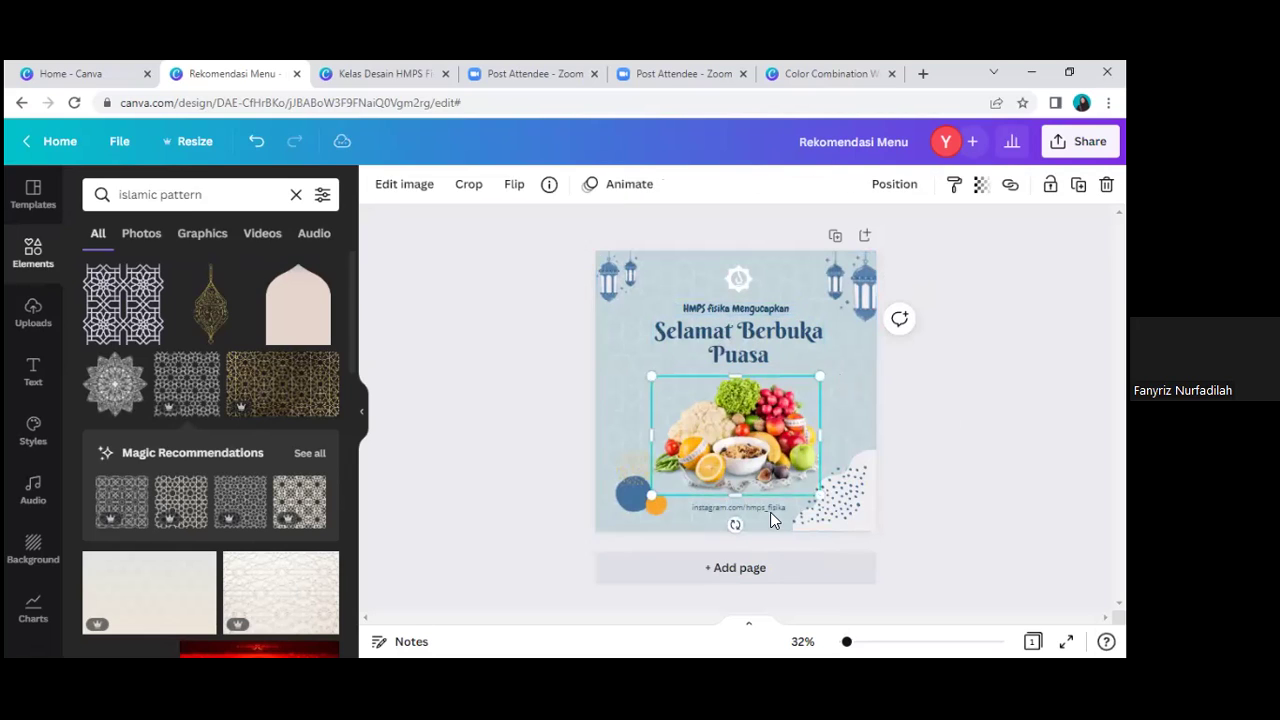
key(Escape)
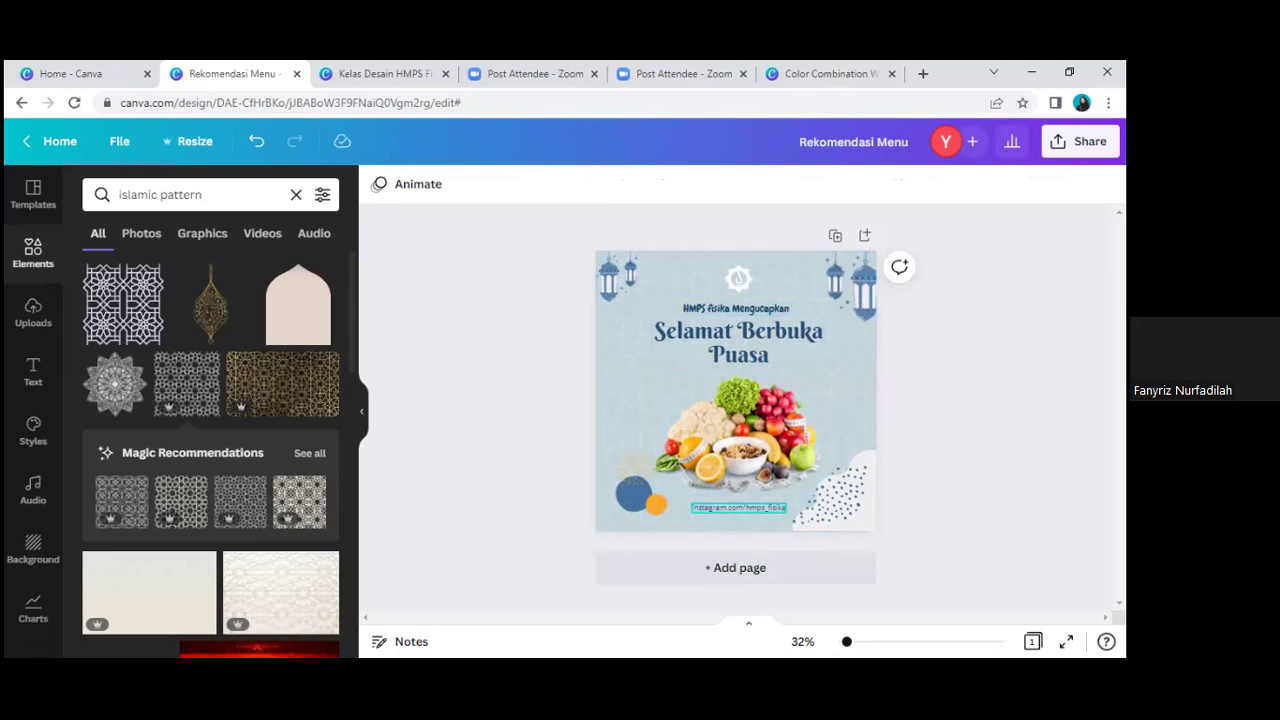
click(738, 507)
key(Escape)
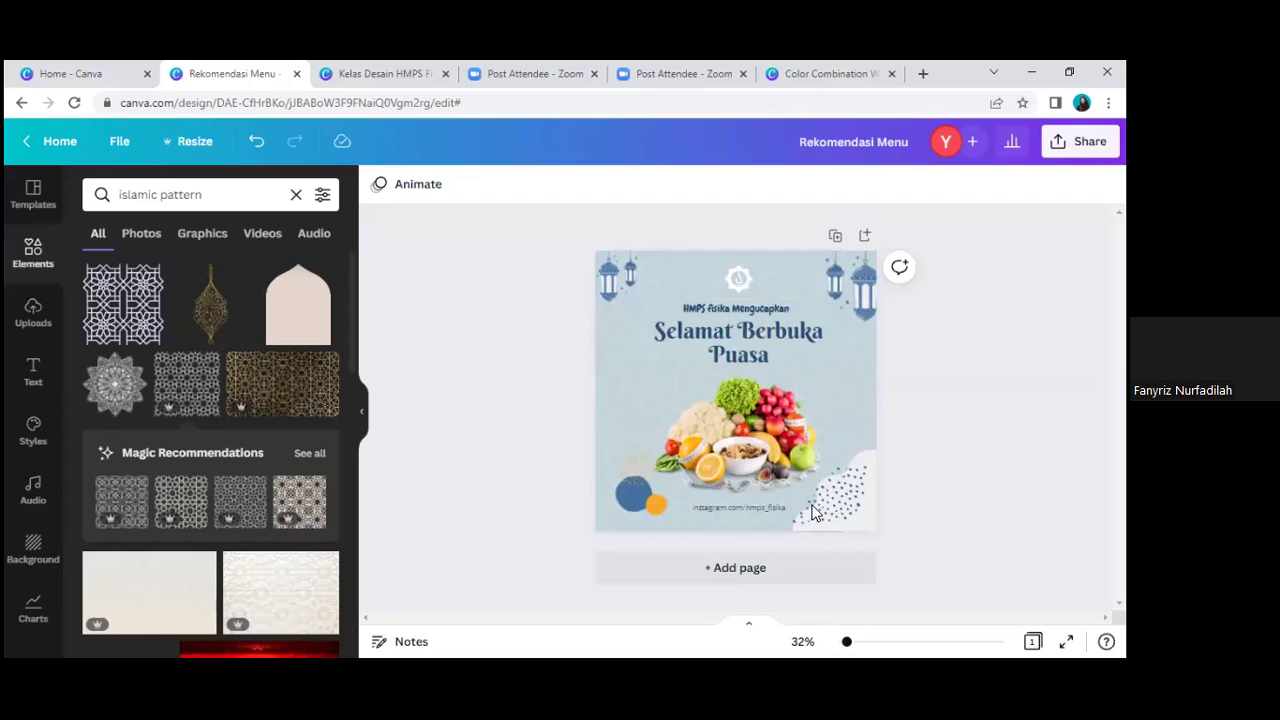
Step: Add a blank Page 2 below the Ramadan design and clear the 'islamic pattern' element search
click(755, 570)
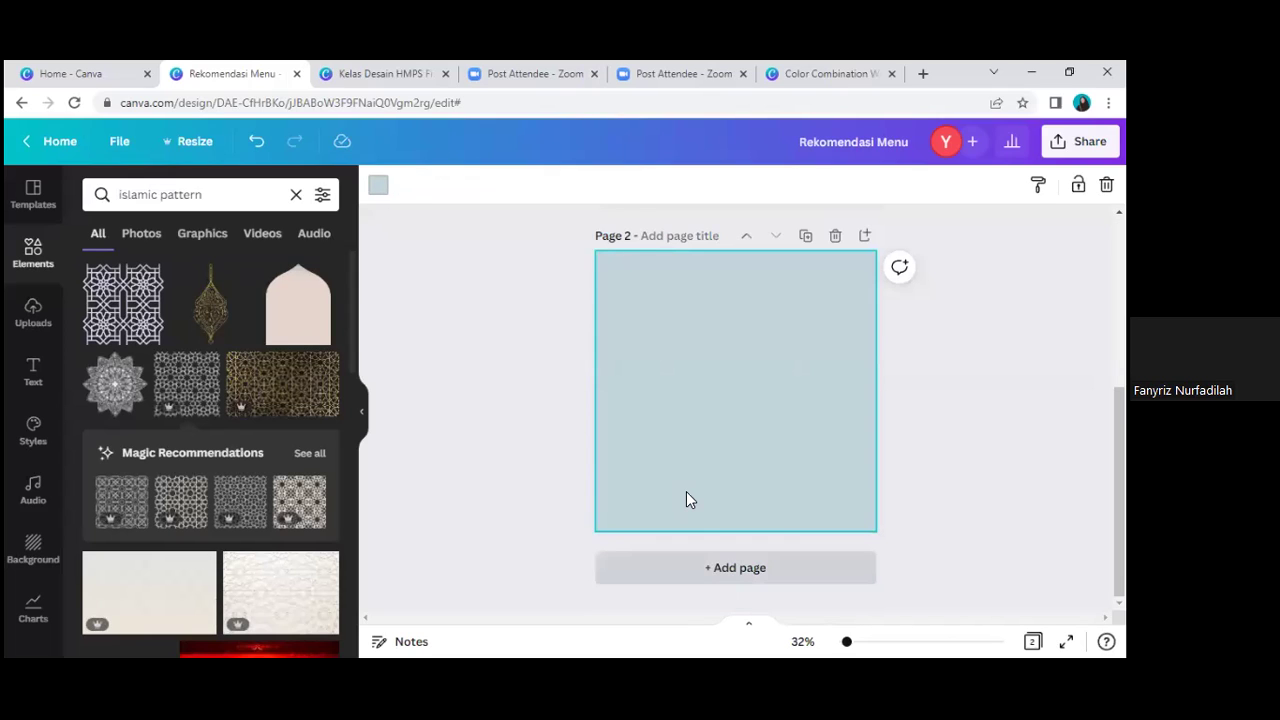
scroll(686, 499, up, 3)
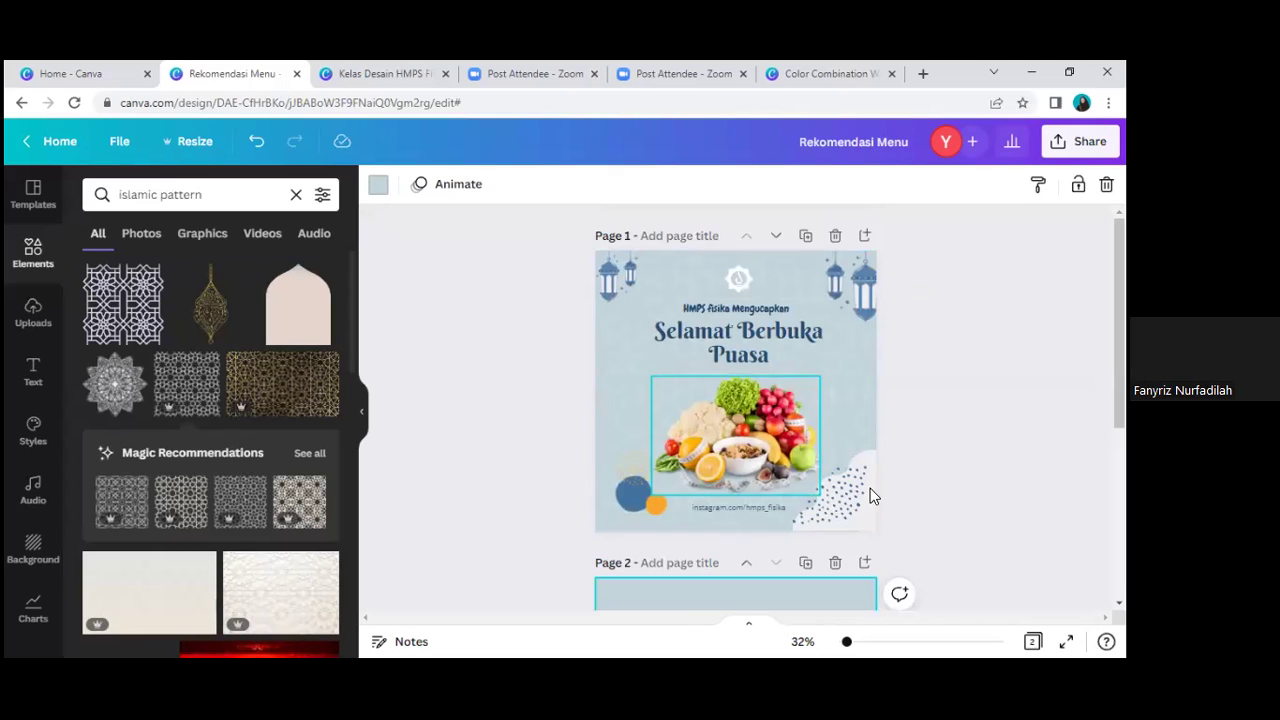
scroll(870, 492, down, 5)
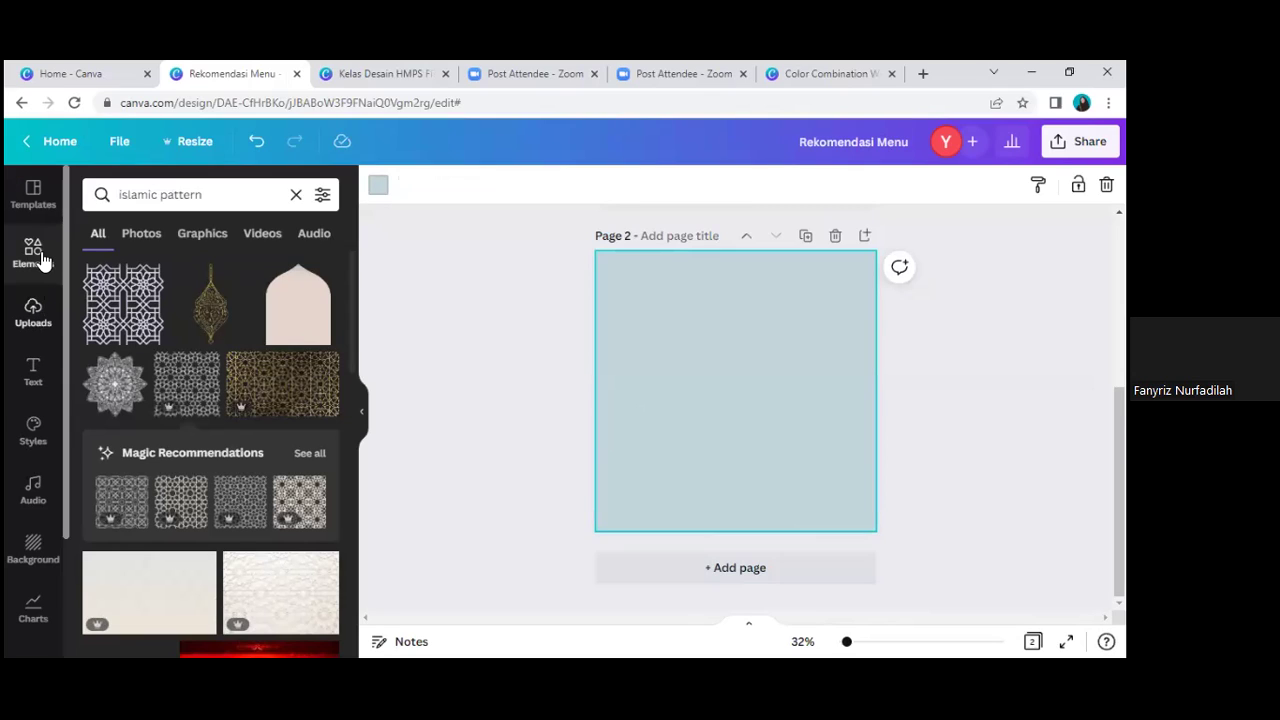
click(296, 194)
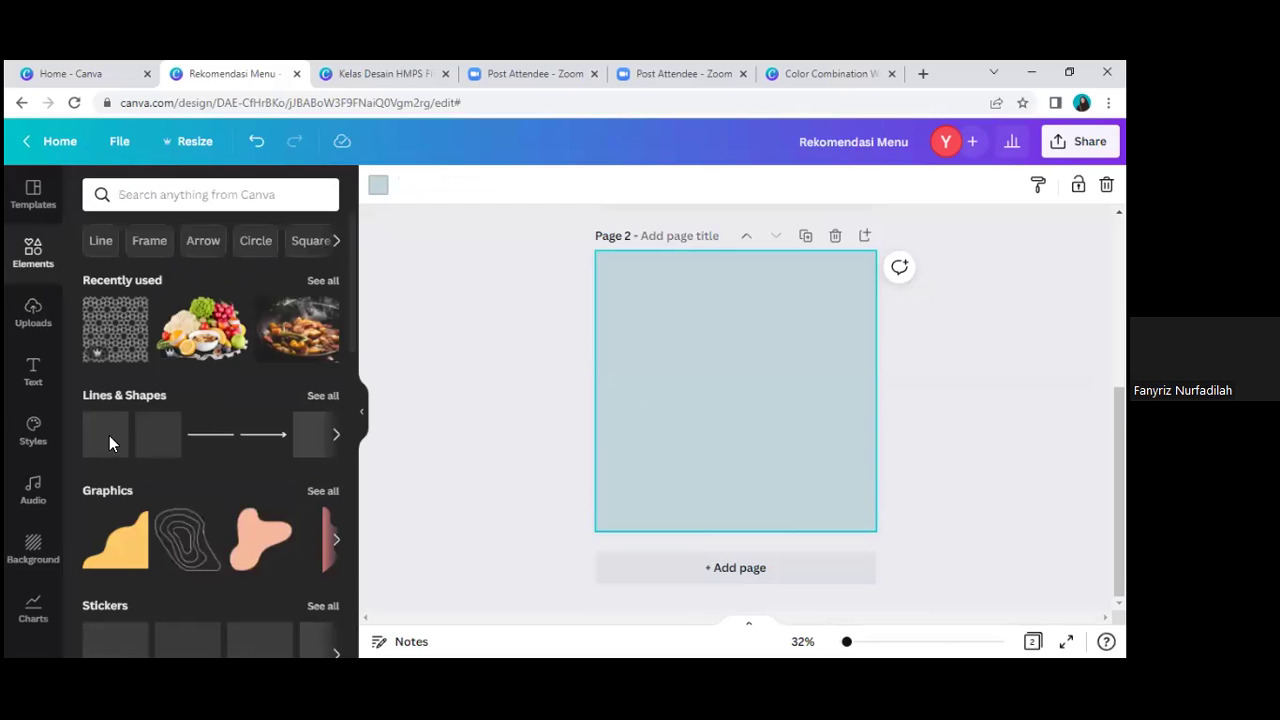
Step: Add a green square at page 2's top-left corner and paste a copy beside it
click(162, 444)
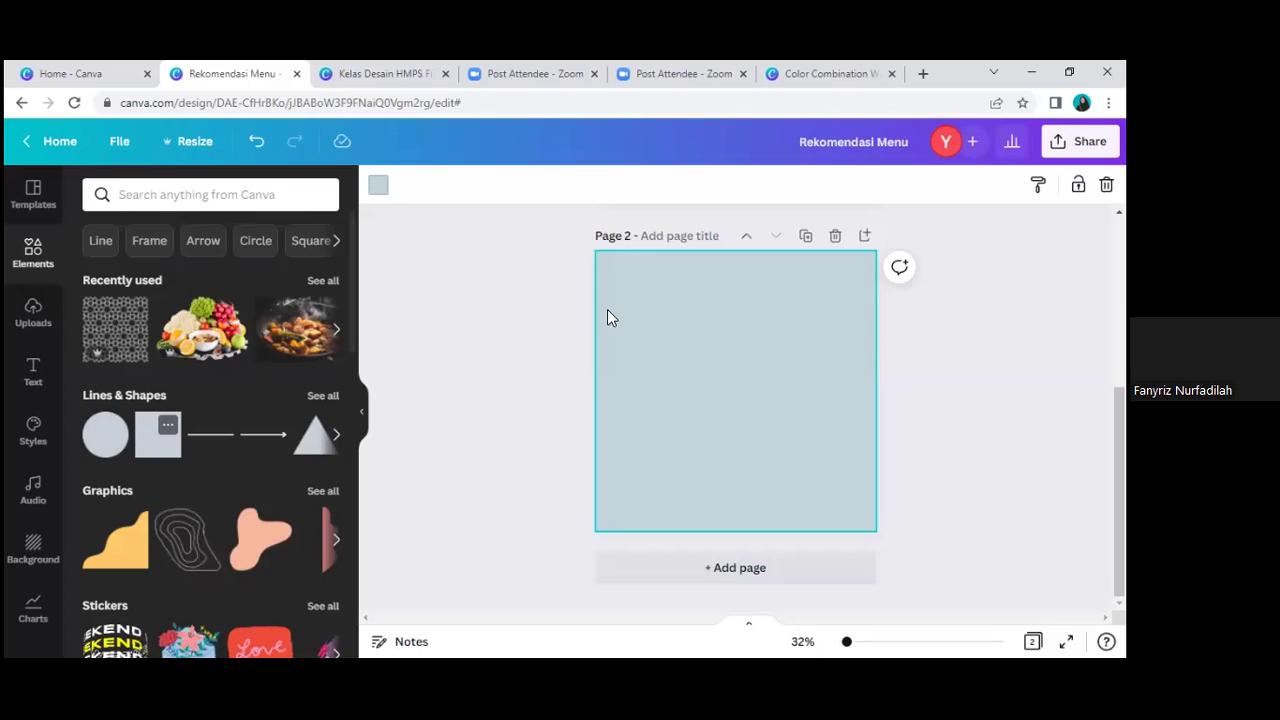
drag(718, 345, 697, 323)
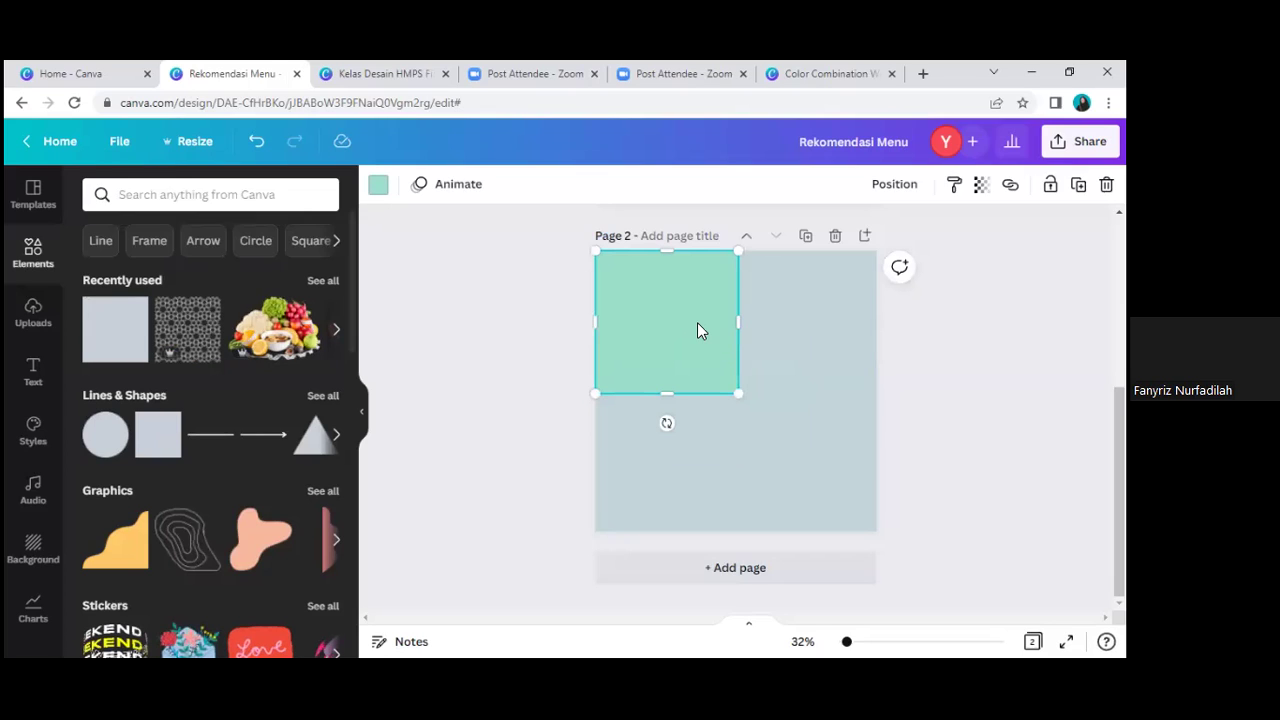
right_click(697, 322)
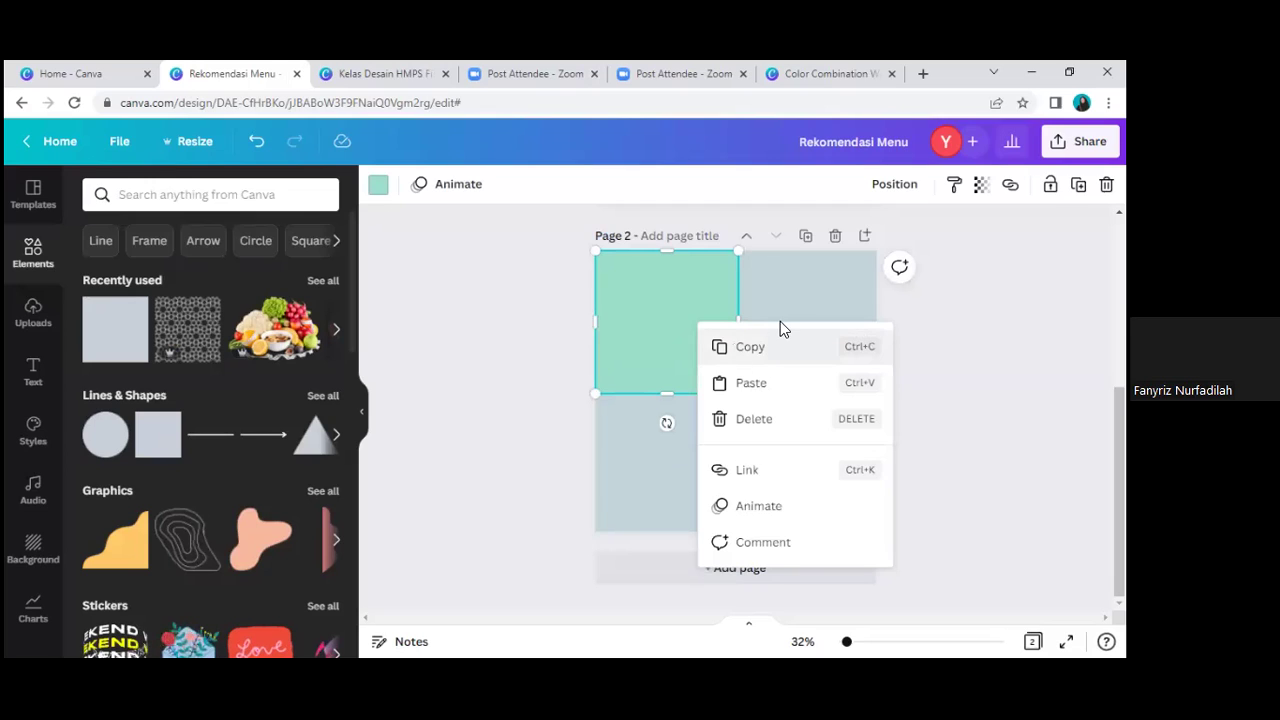
click(823, 380)
right_click(824, 382)
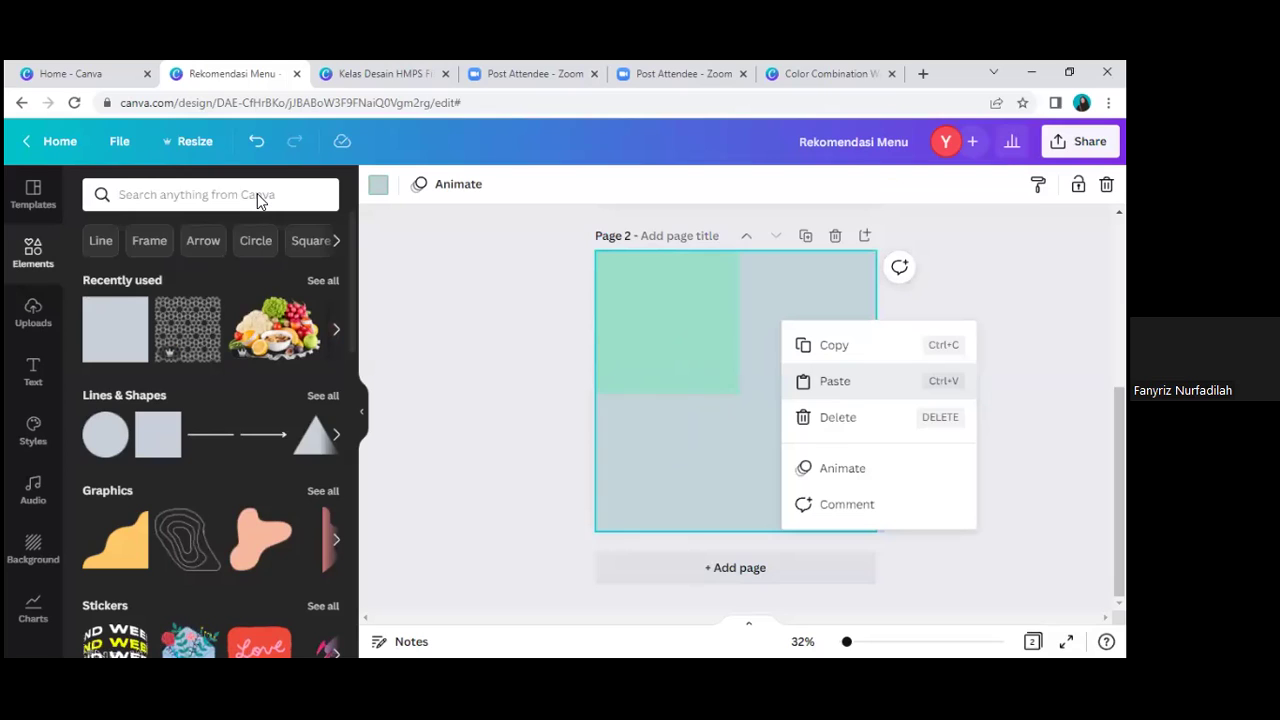
key(ctrl+v)
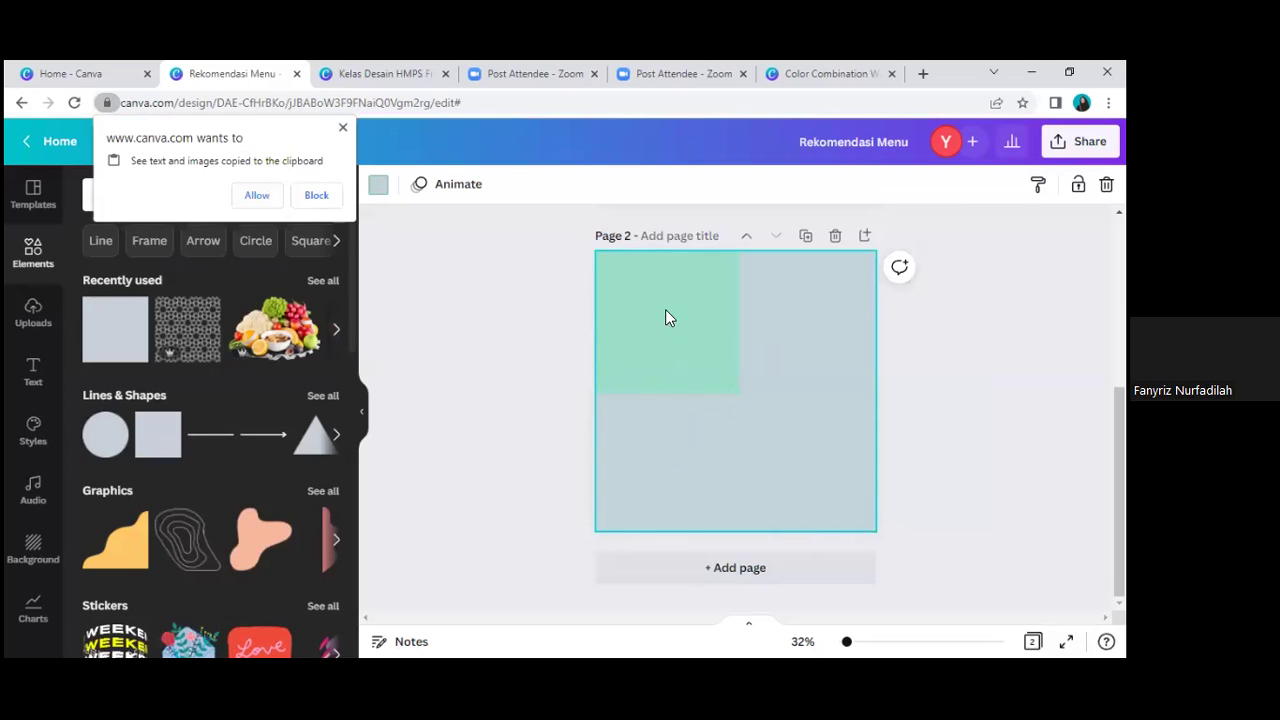
click(665, 309)
drag(734, 308, 865, 387)
Step: Stretch the pair of squares to the page width and duplicate them into the lower half
key(ctrl+a)
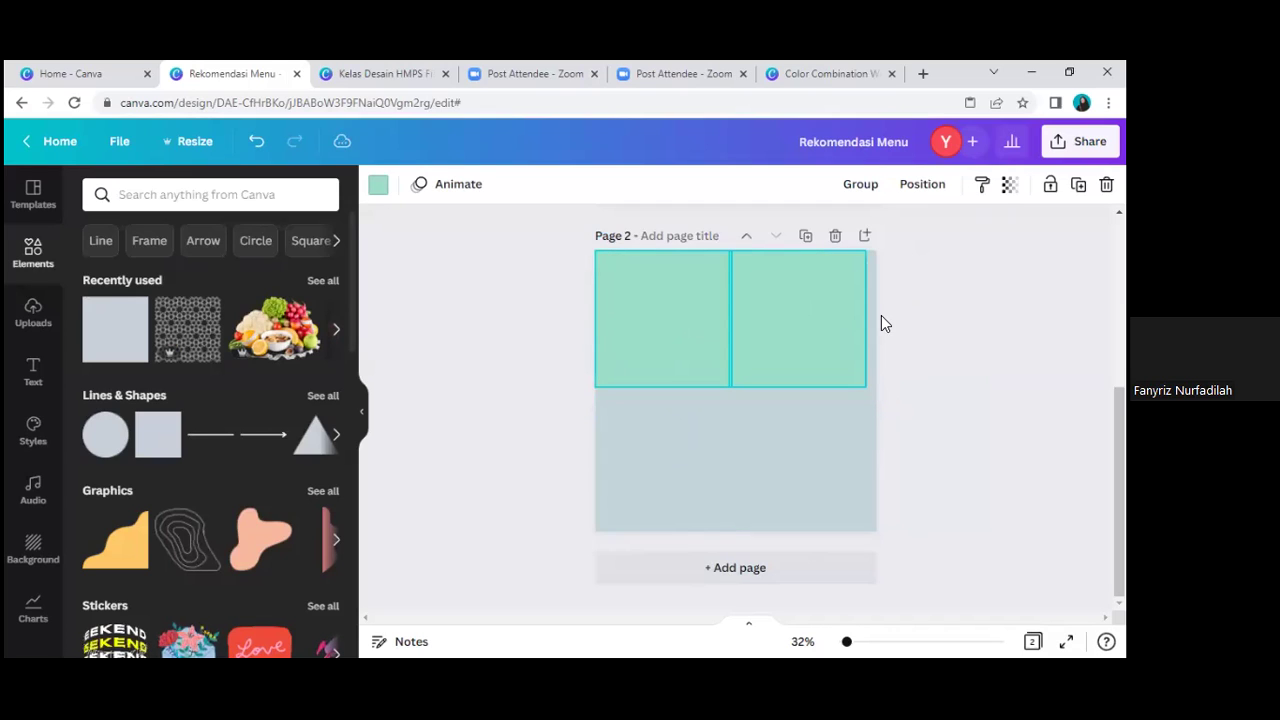
click(826, 287)
drag(823, 290, 802, 343)
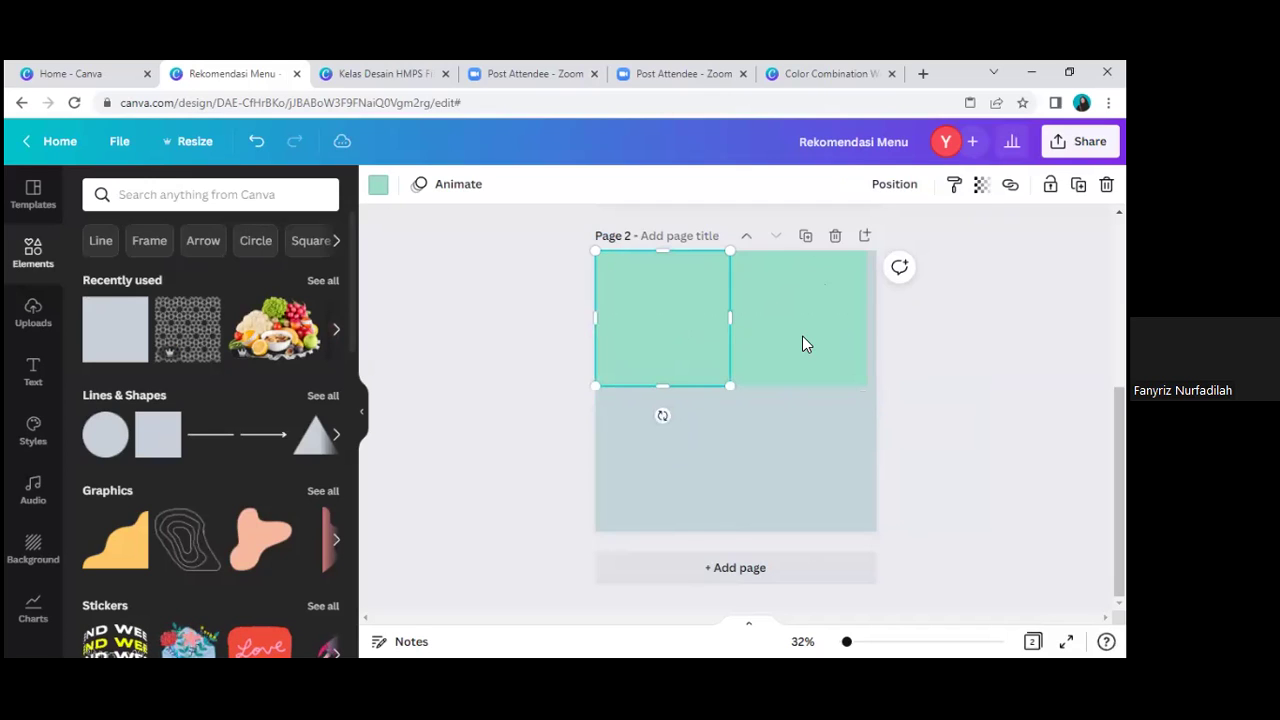
shift+click(867, 385)
drag(876, 391, 870, 384)
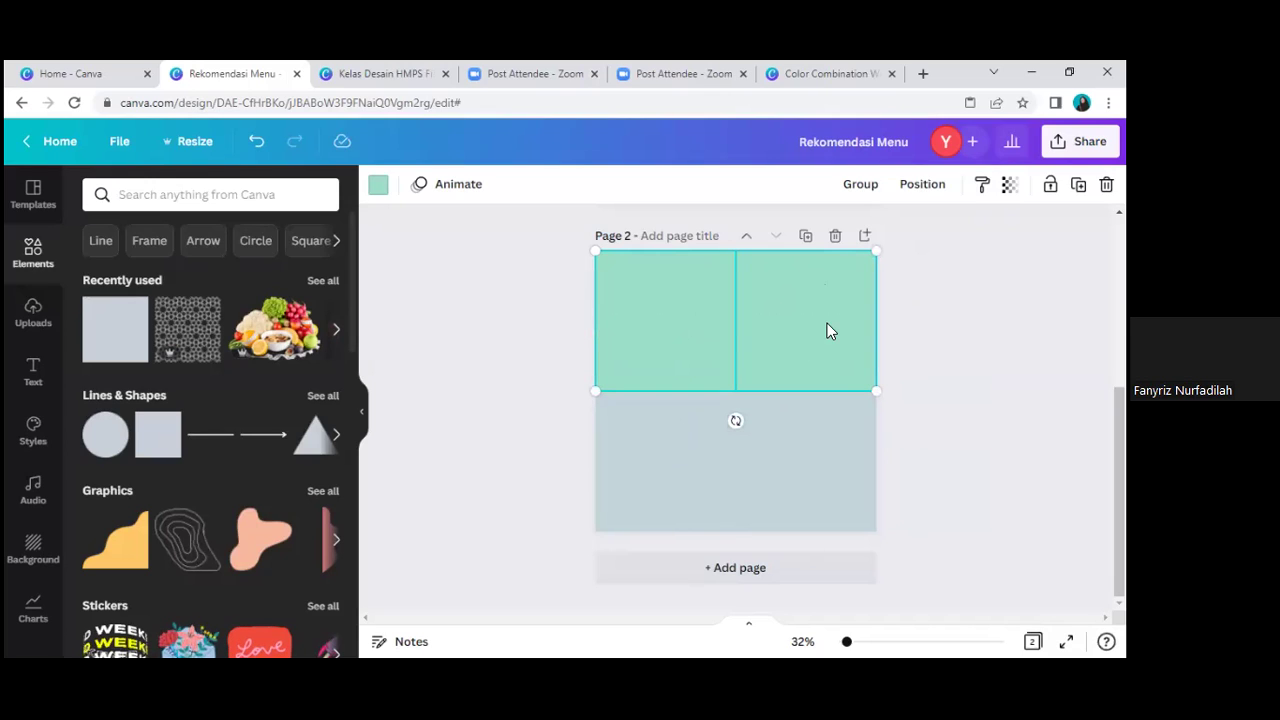
drag(827, 323, 832, 328)
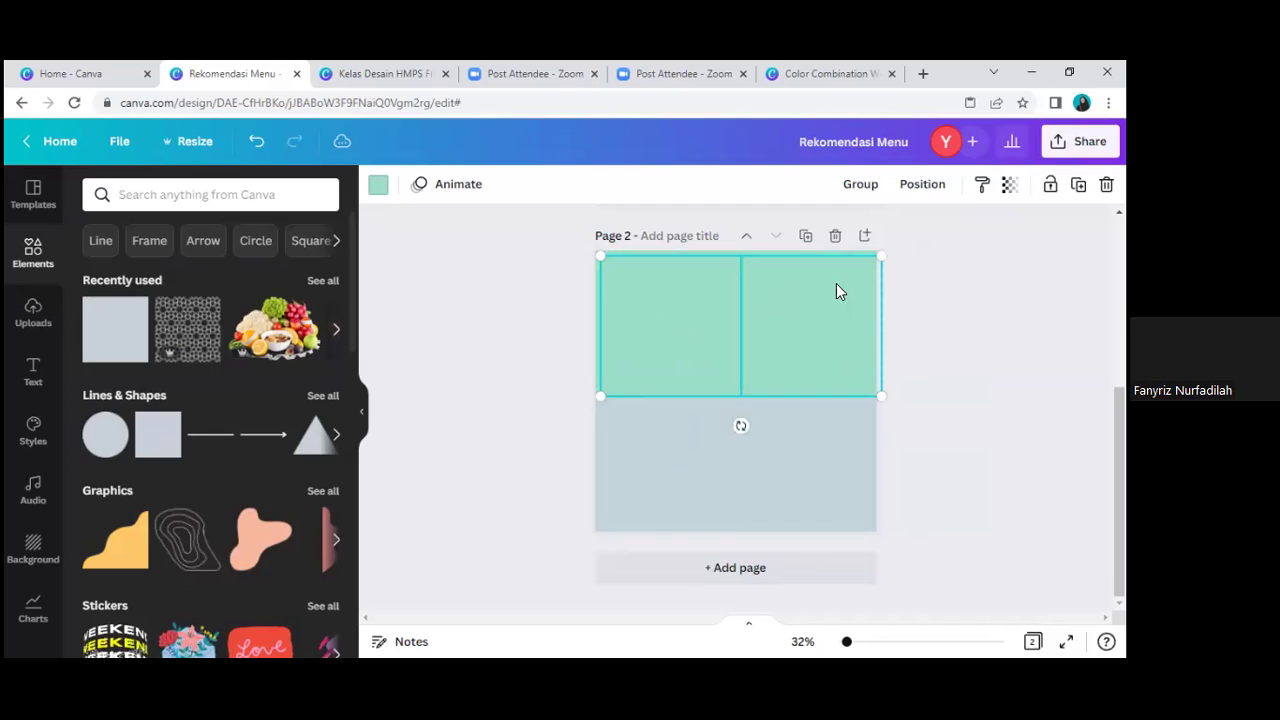
drag(827, 411, 827, 425)
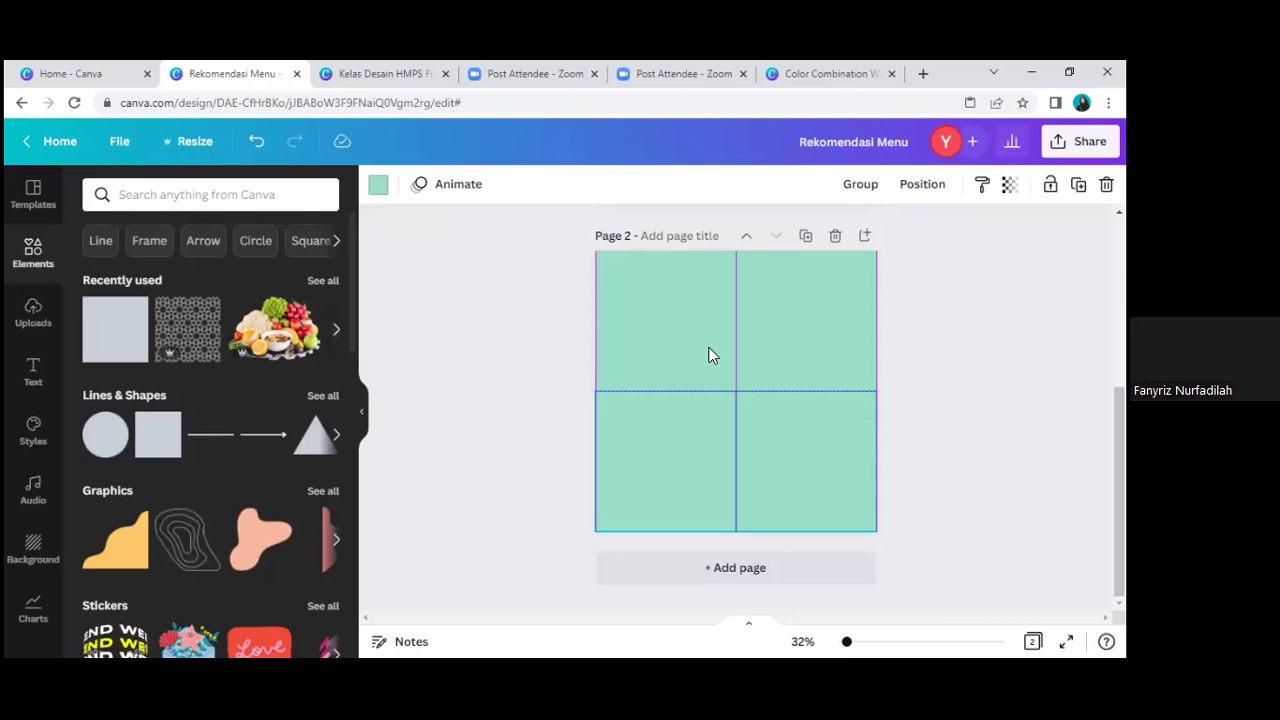
key(Escape)
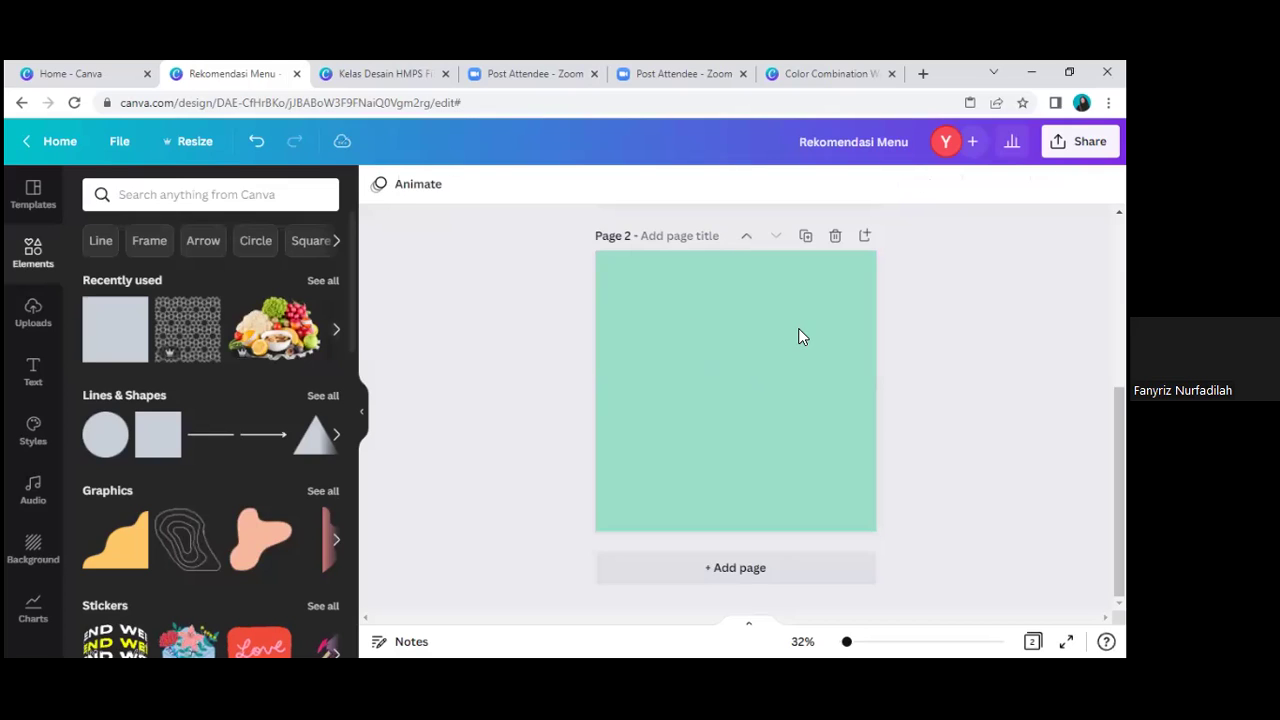
click(803, 480)
key(Tab)
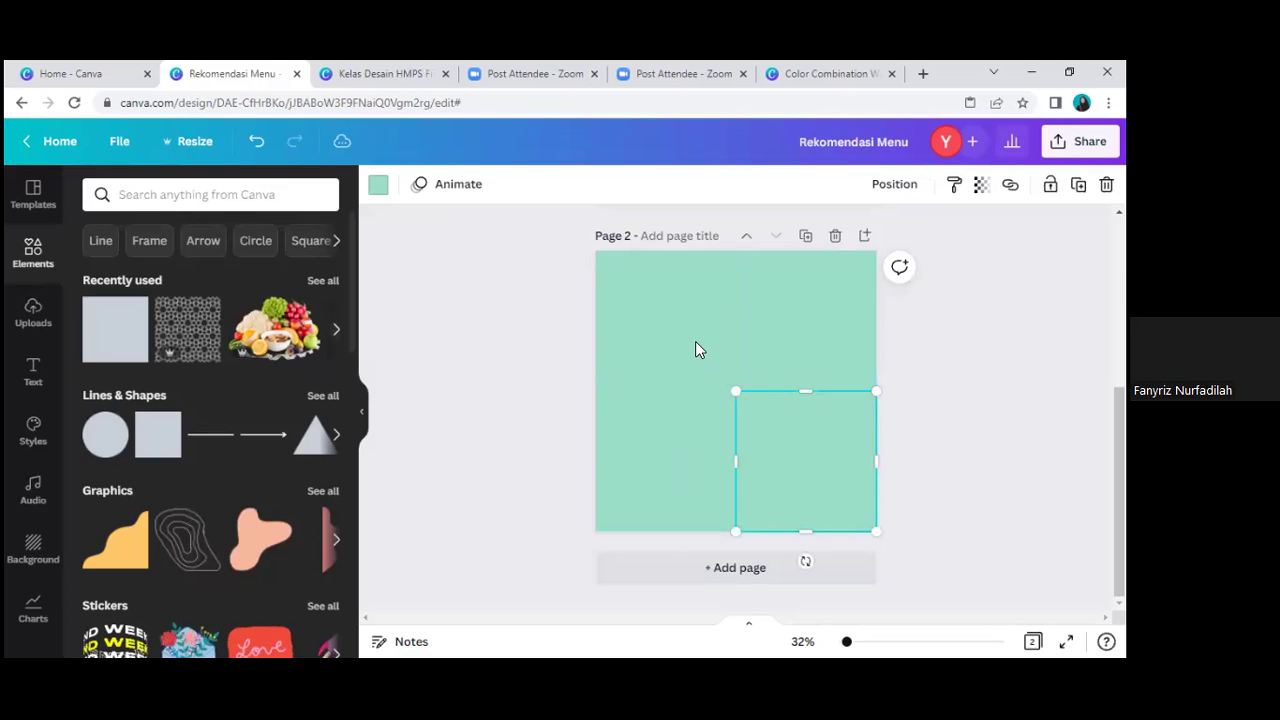
key(Tab)
key(Tab)
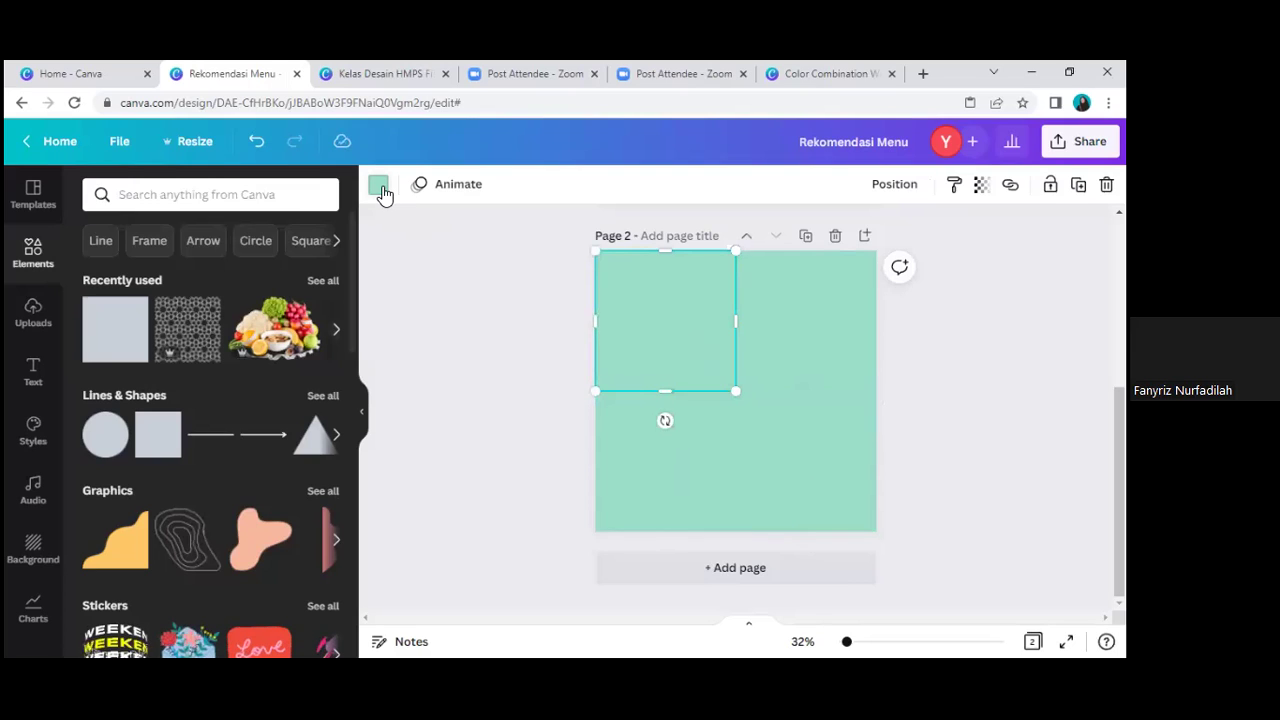
Step: Try pink and yellow swatches on the top squares from the Default Colors palette
click(380, 189)
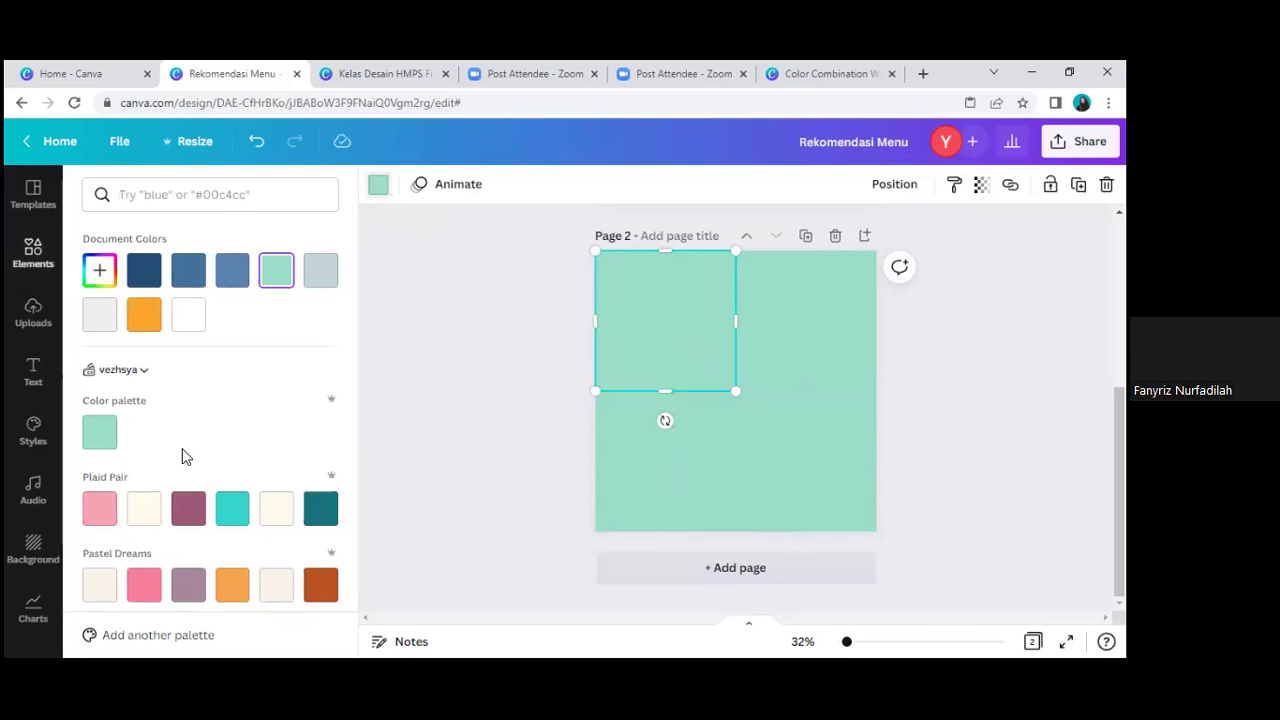
scroll(186, 455, down, 5)
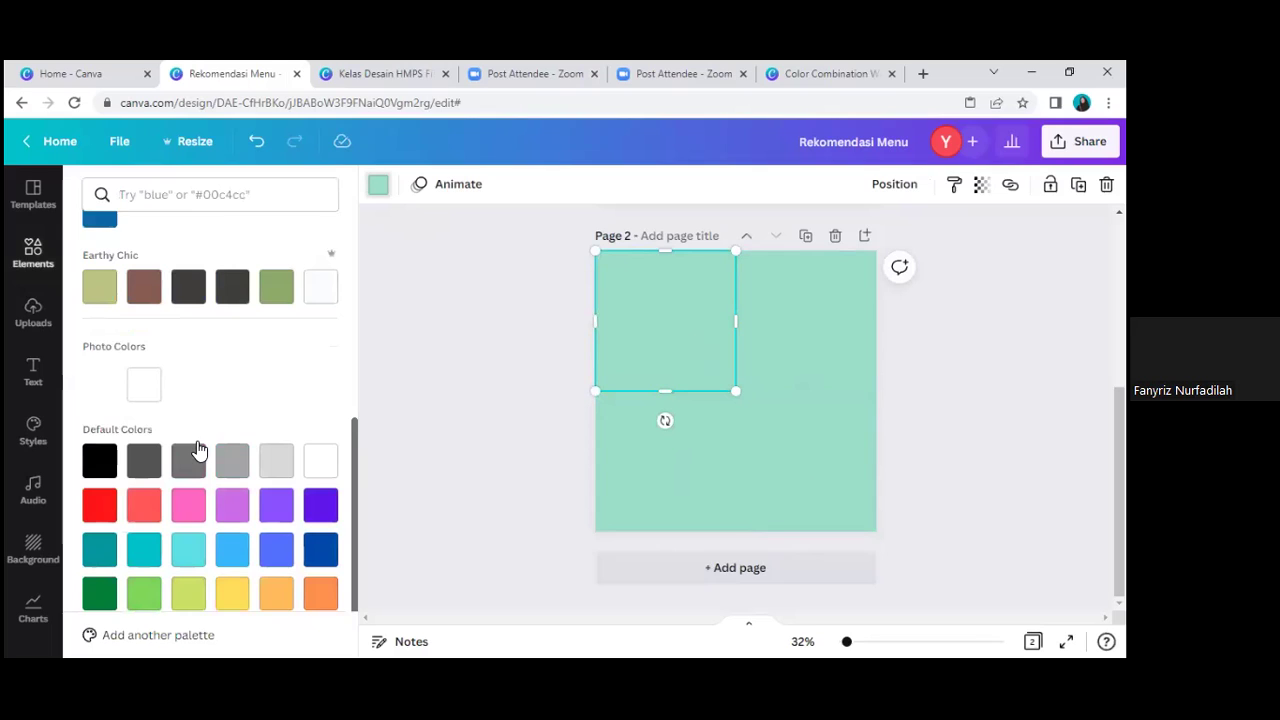
scroll(198, 451, down, 1)
scroll(198, 451, up, 10)
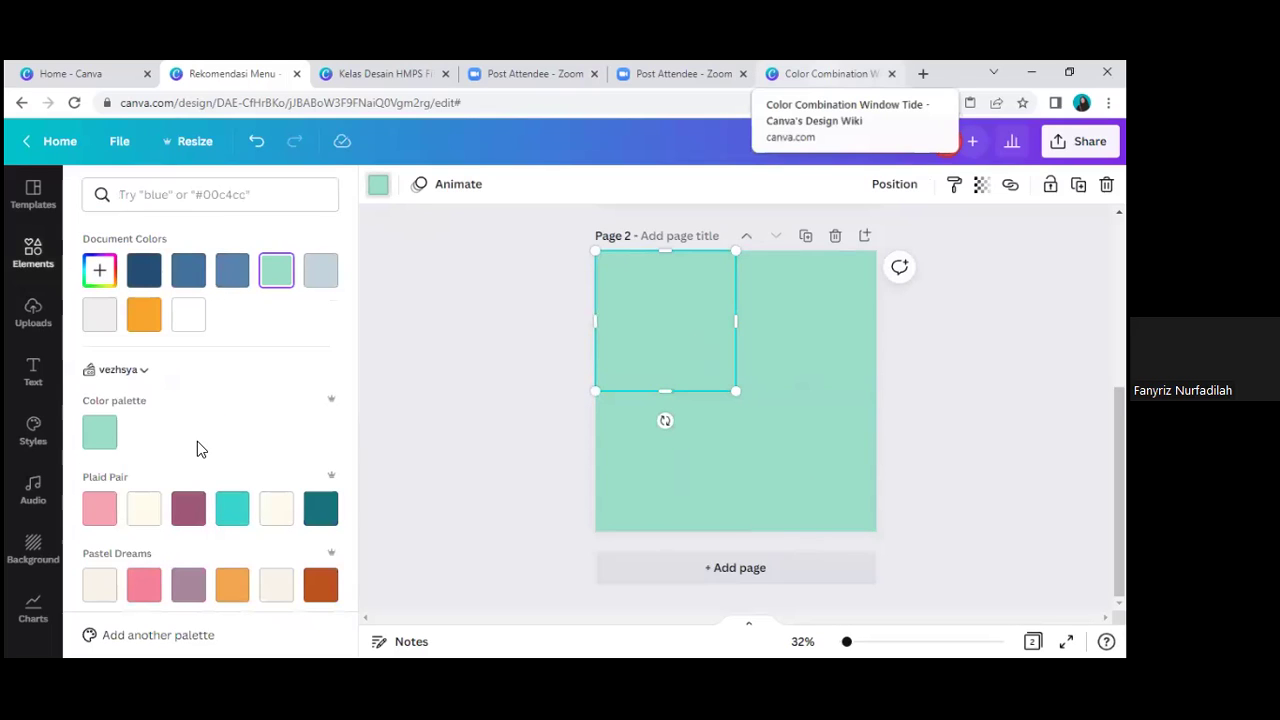
click(102, 518)
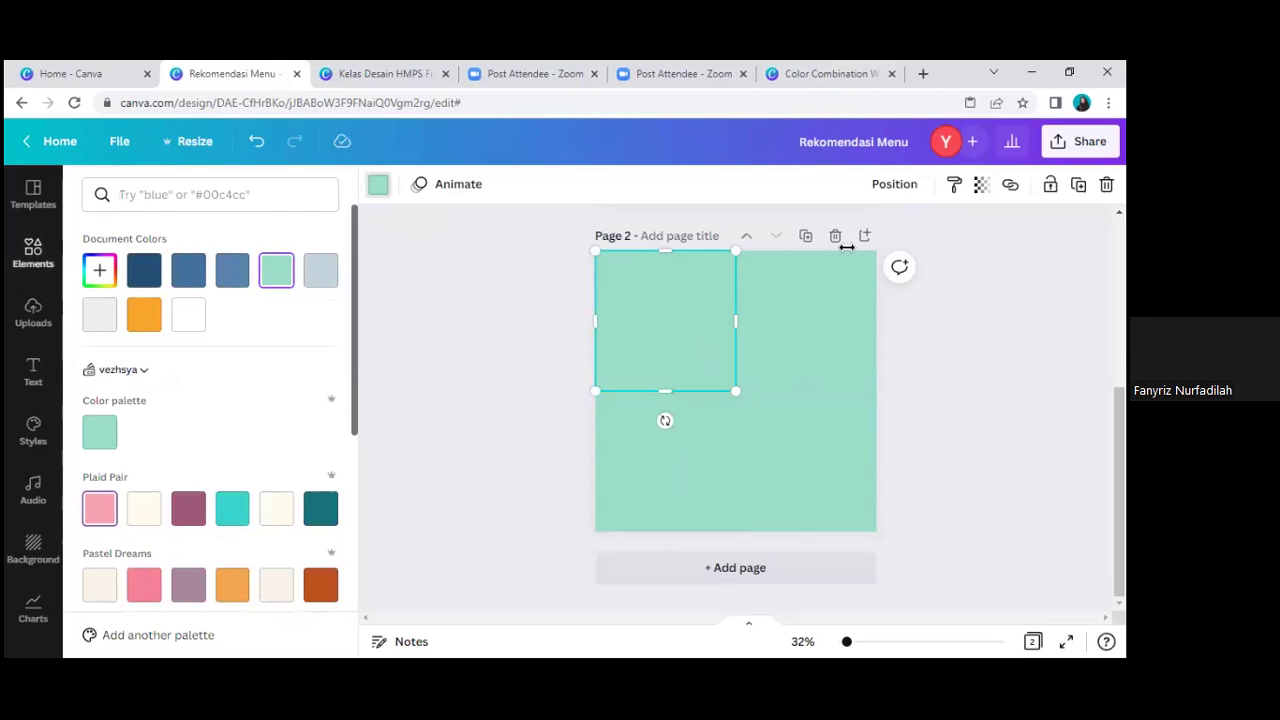
click(823, 344)
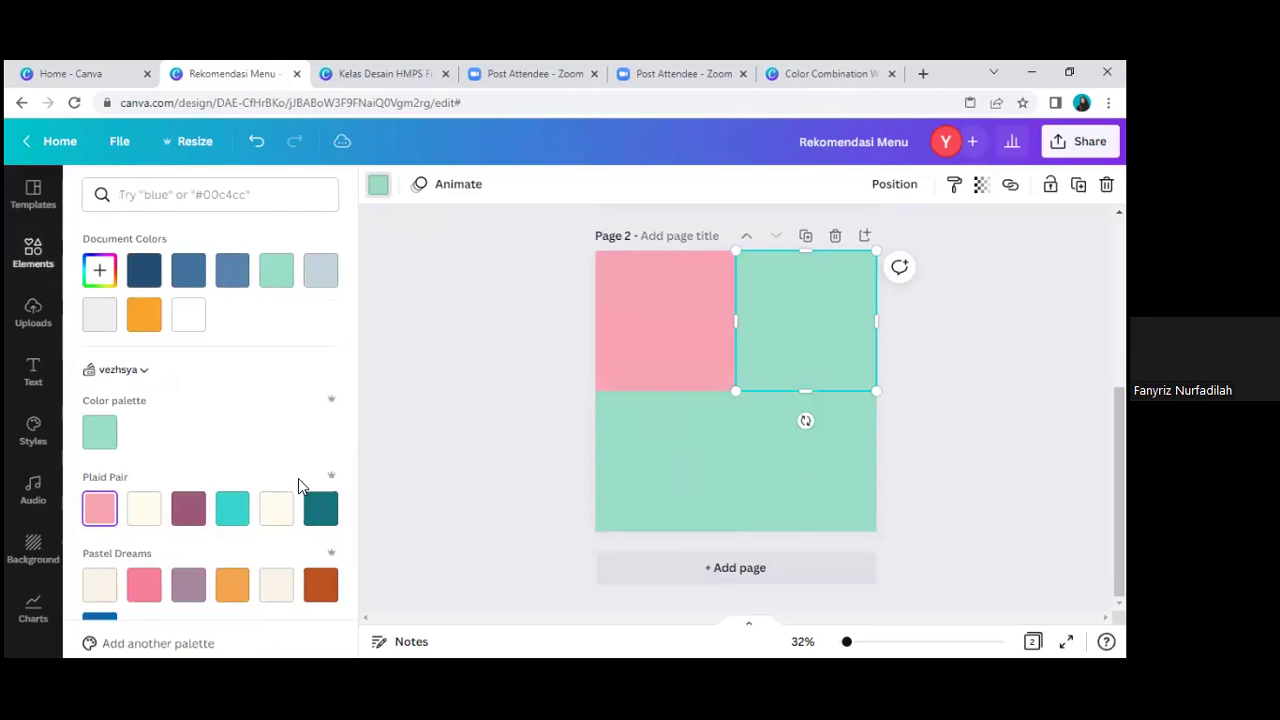
scroll(298, 478, down, 1)
scroll(240, 488, down, 4)
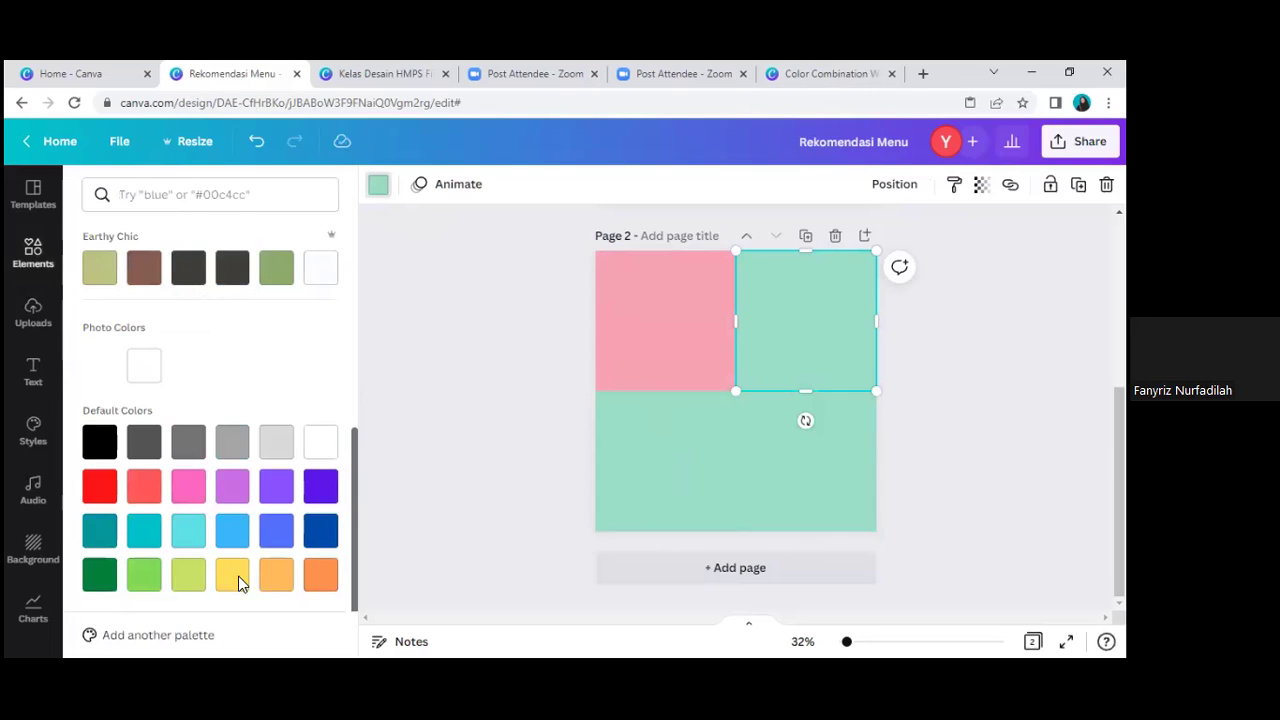
click(232, 574)
Step: Make the bottom-right square light cyan, undo the extra changes, and colour the top-right square teal
click(793, 476)
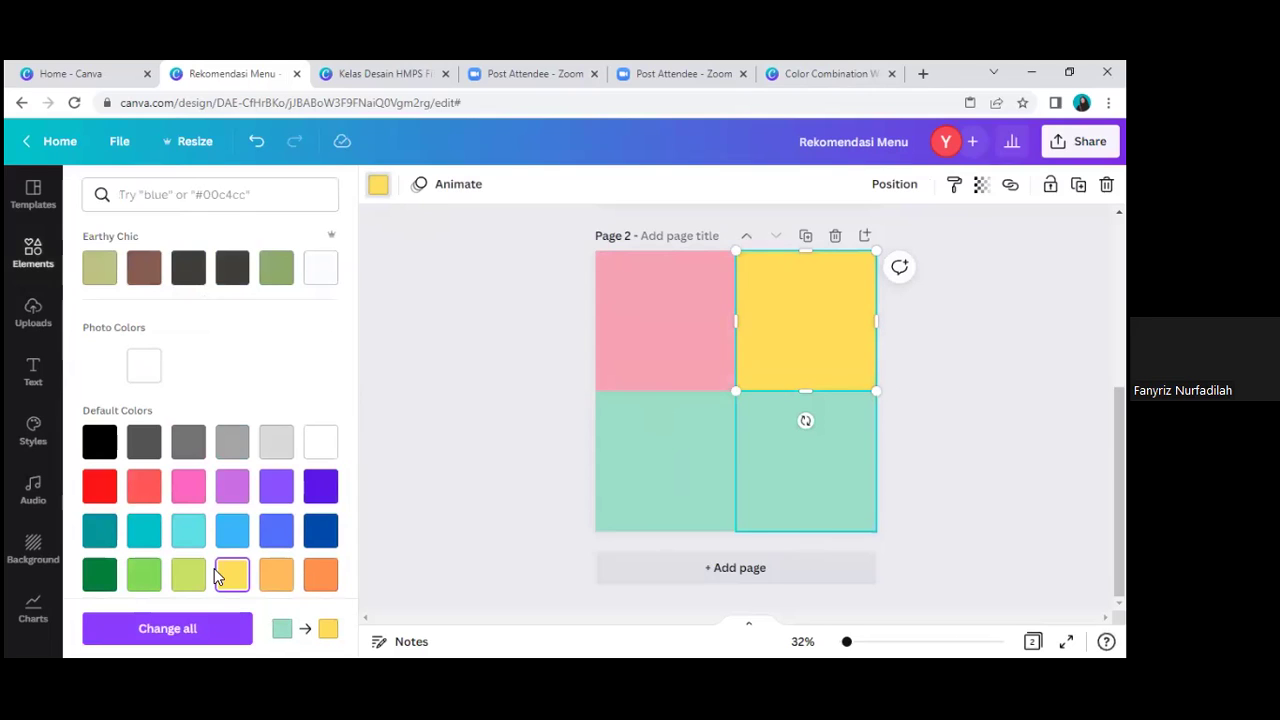
click(190, 538)
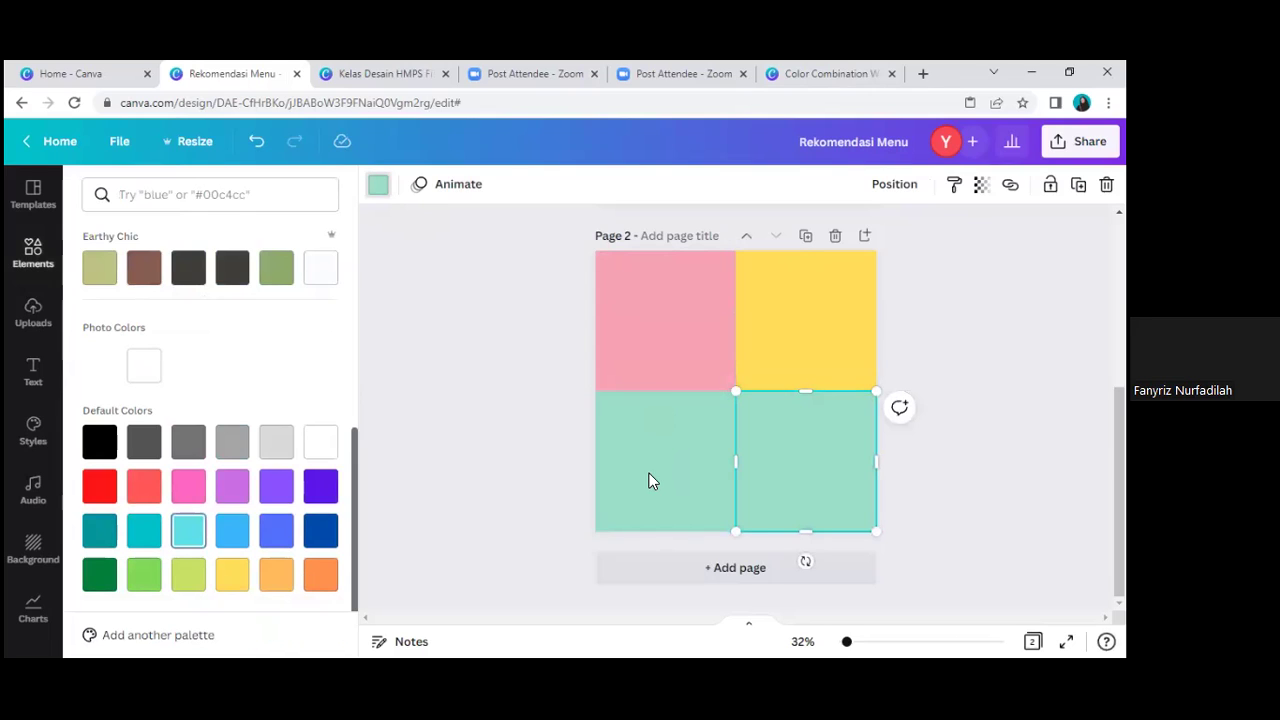
click(651, 480)
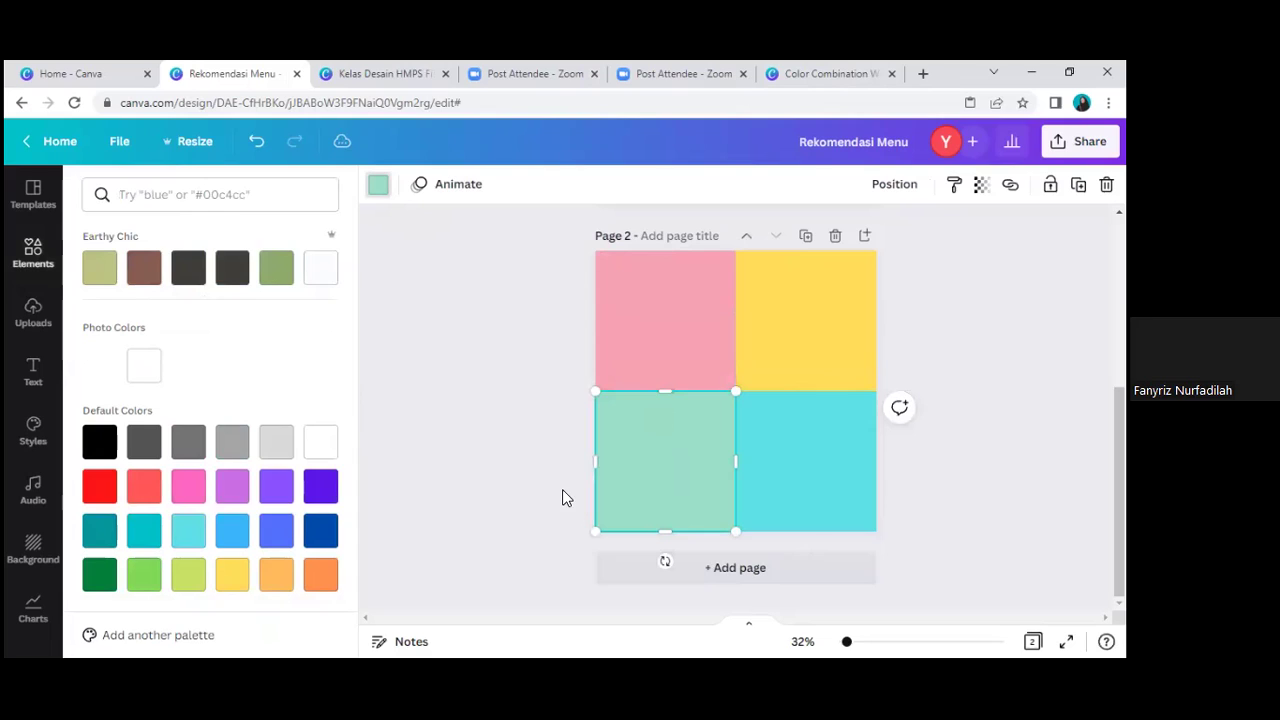
click(232, 500)
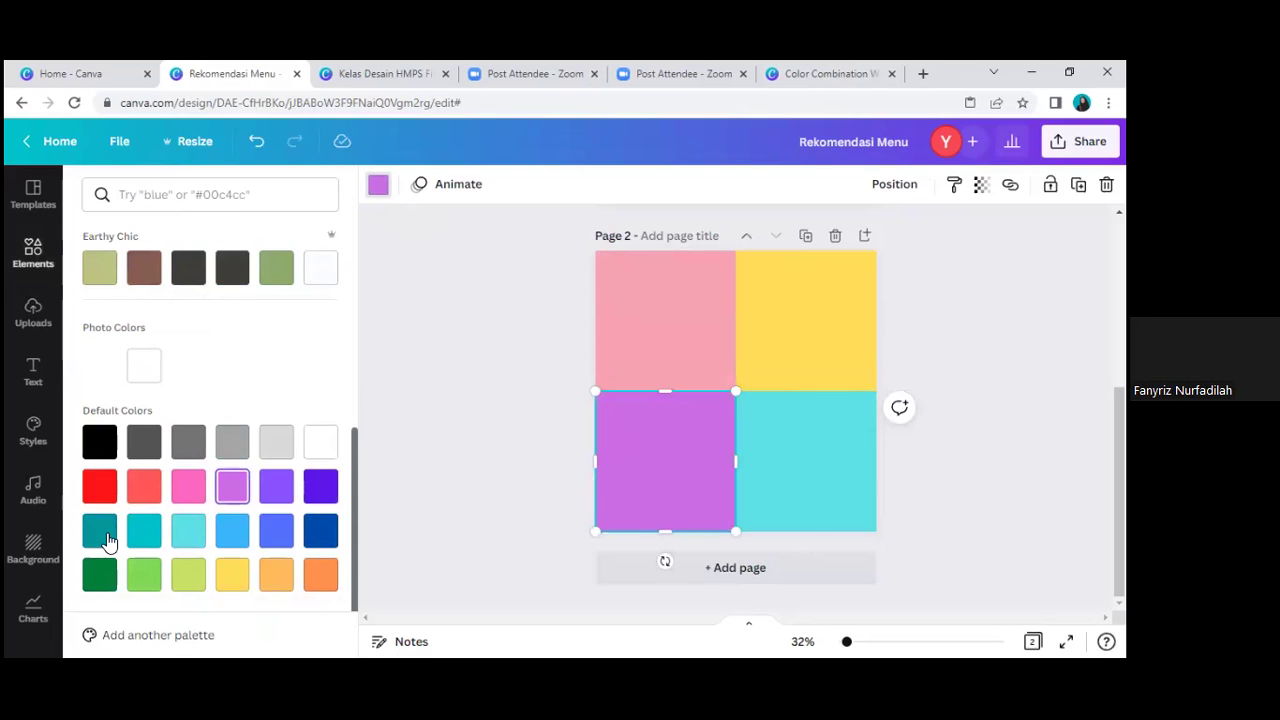
key(ctrl+z)
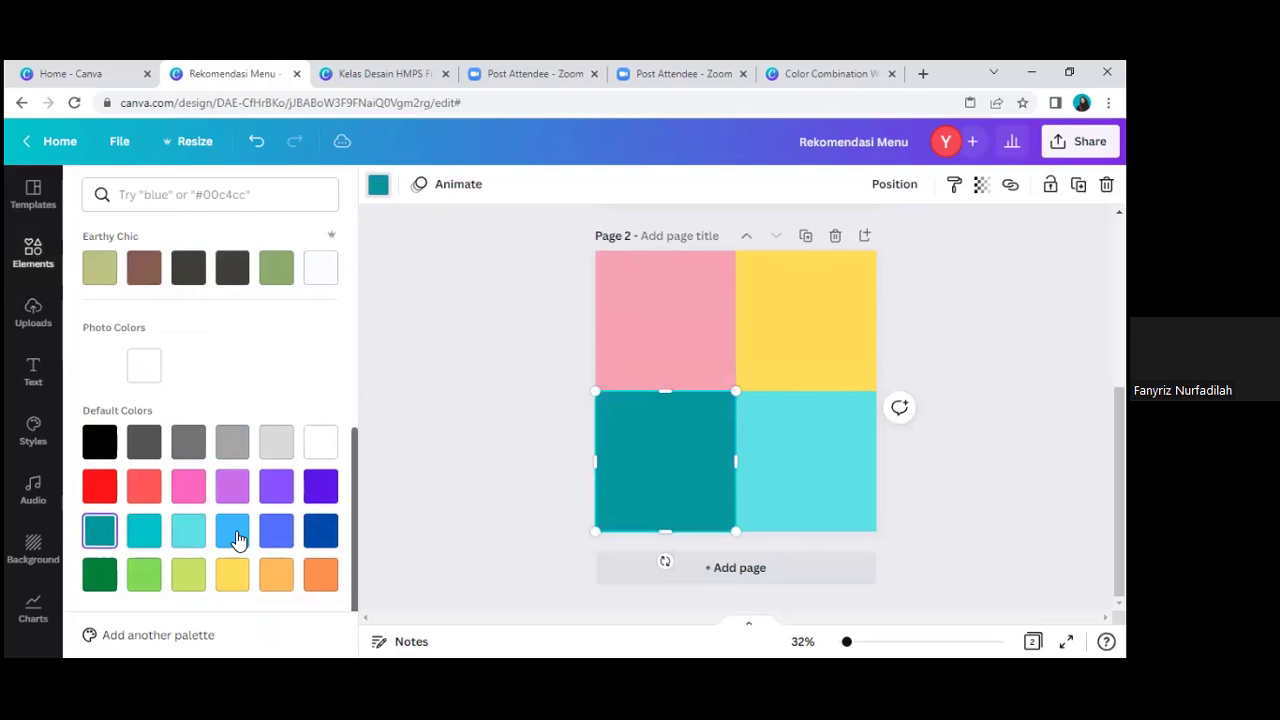
key(ctrl+z)
key(ctrl+z)
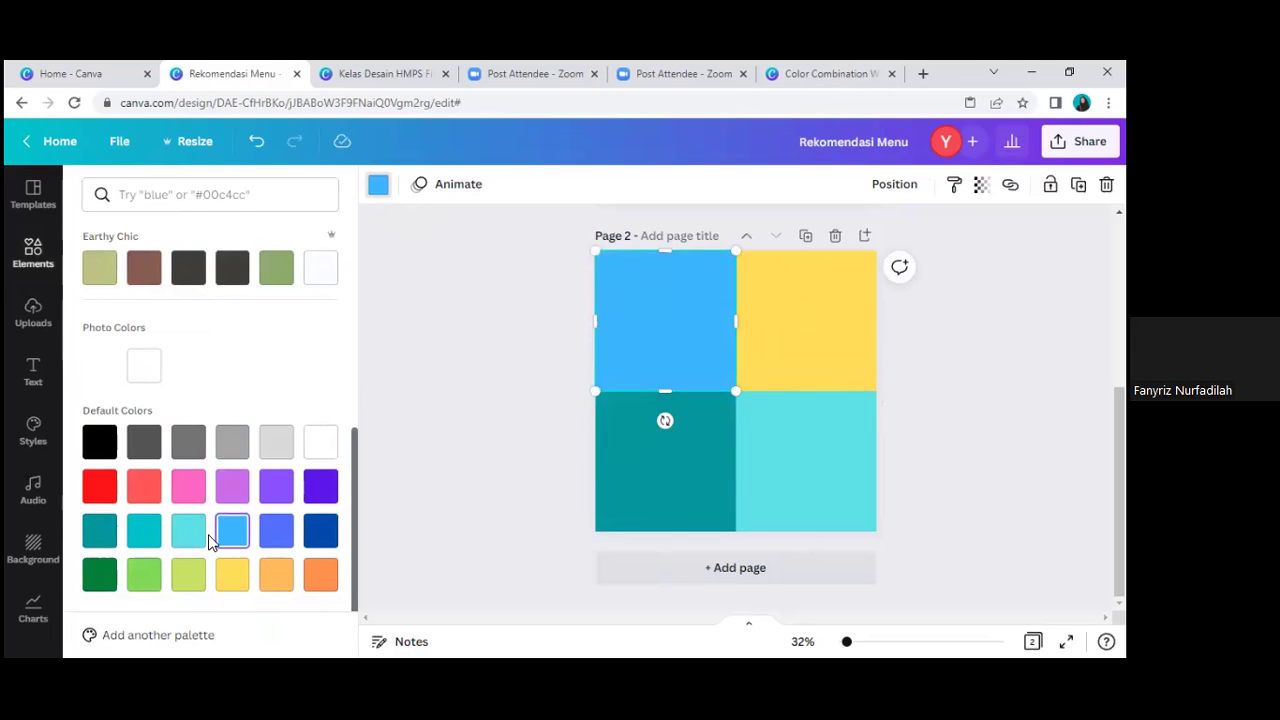
key(ctrl+z)
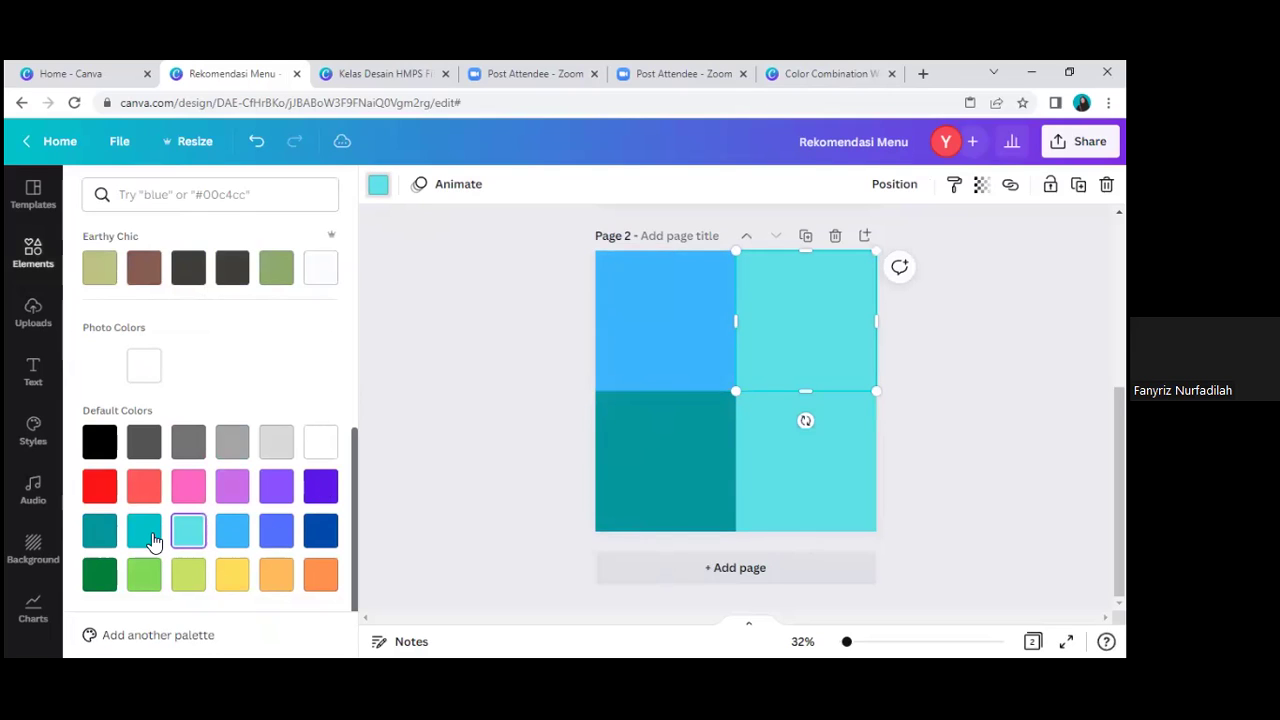
click(153, 541)
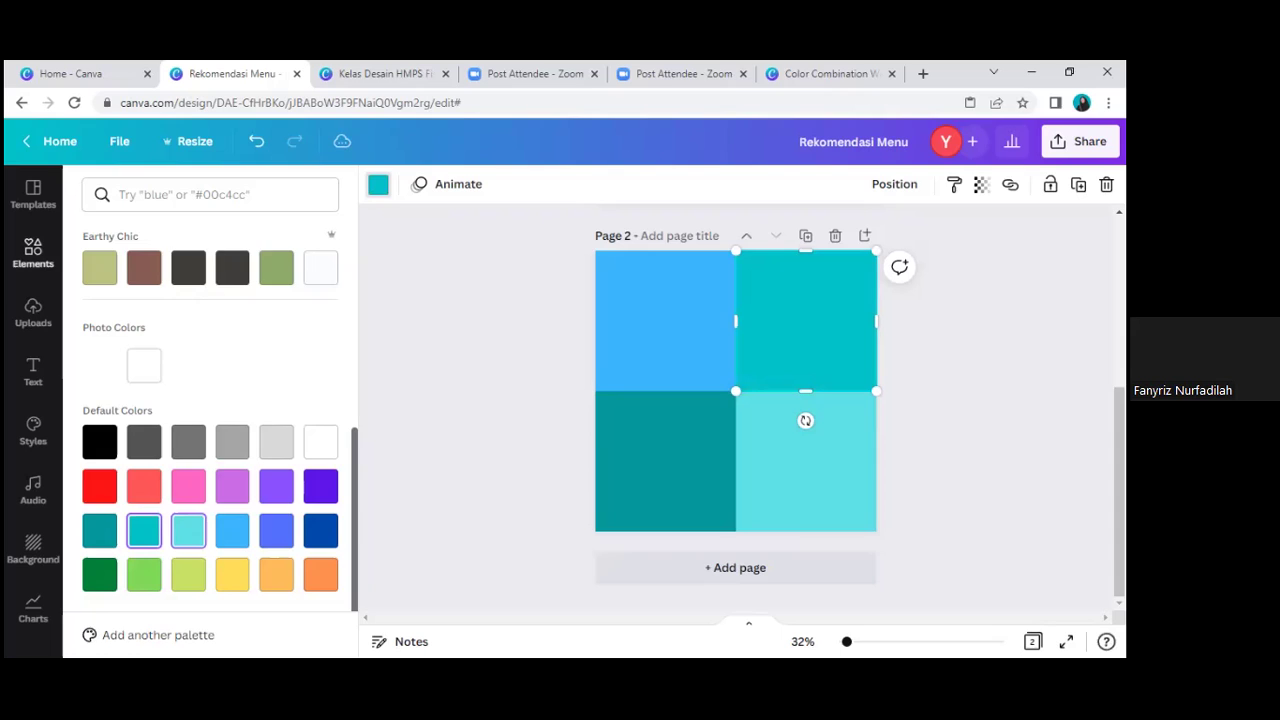
key(Escape)
key(Escape)
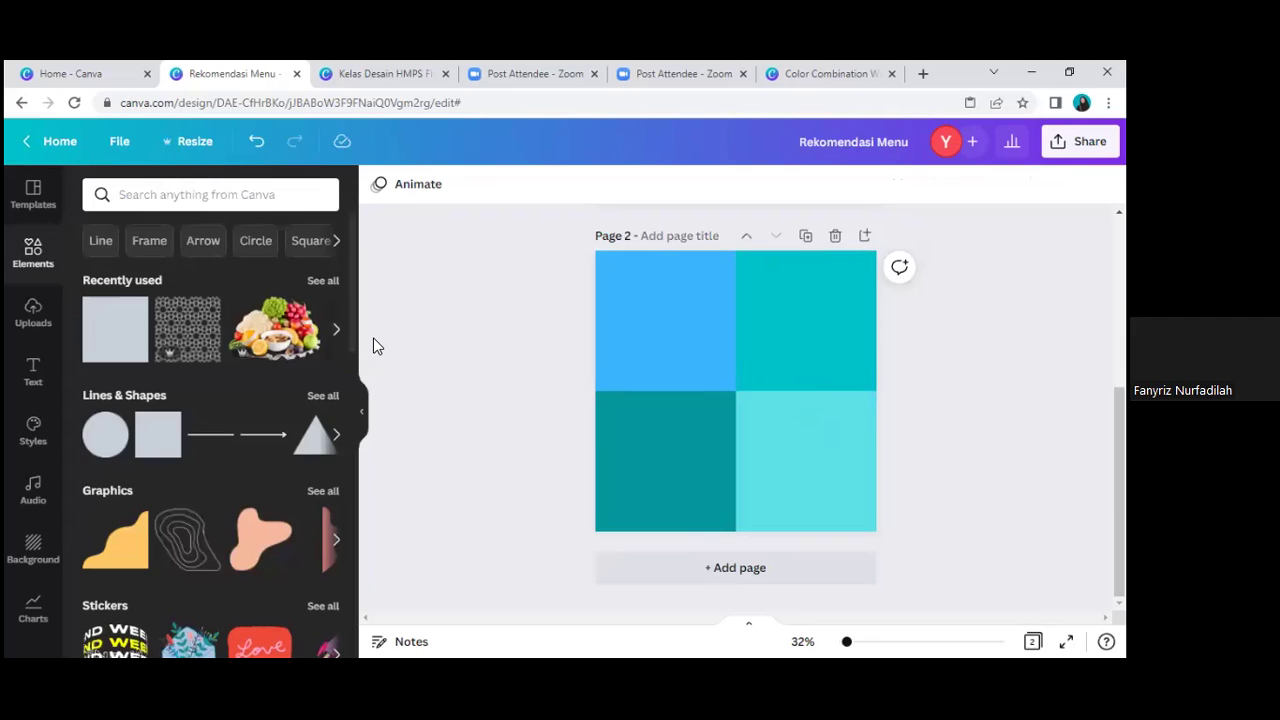
Step: Search elements for 'donut', add the donut-pile photo to page 2, and shrink it slightly
click(204, 194)
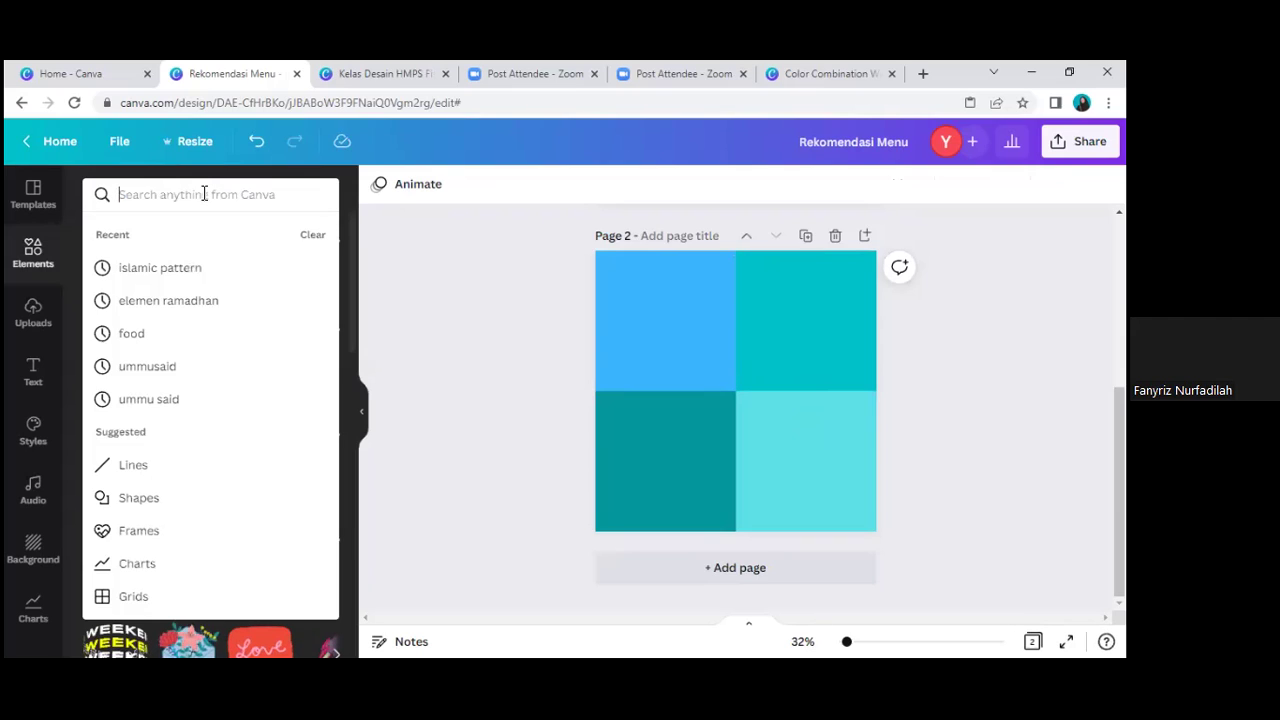
text(don)
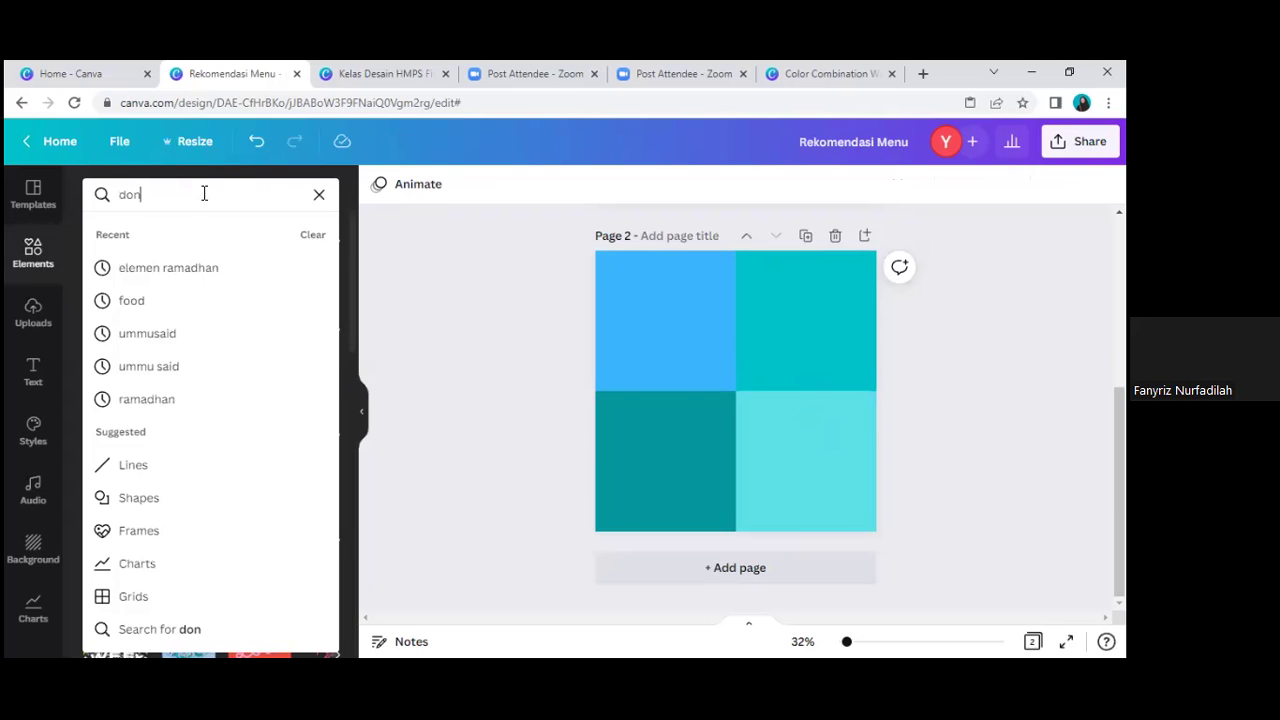
text(ut)
key(Return)
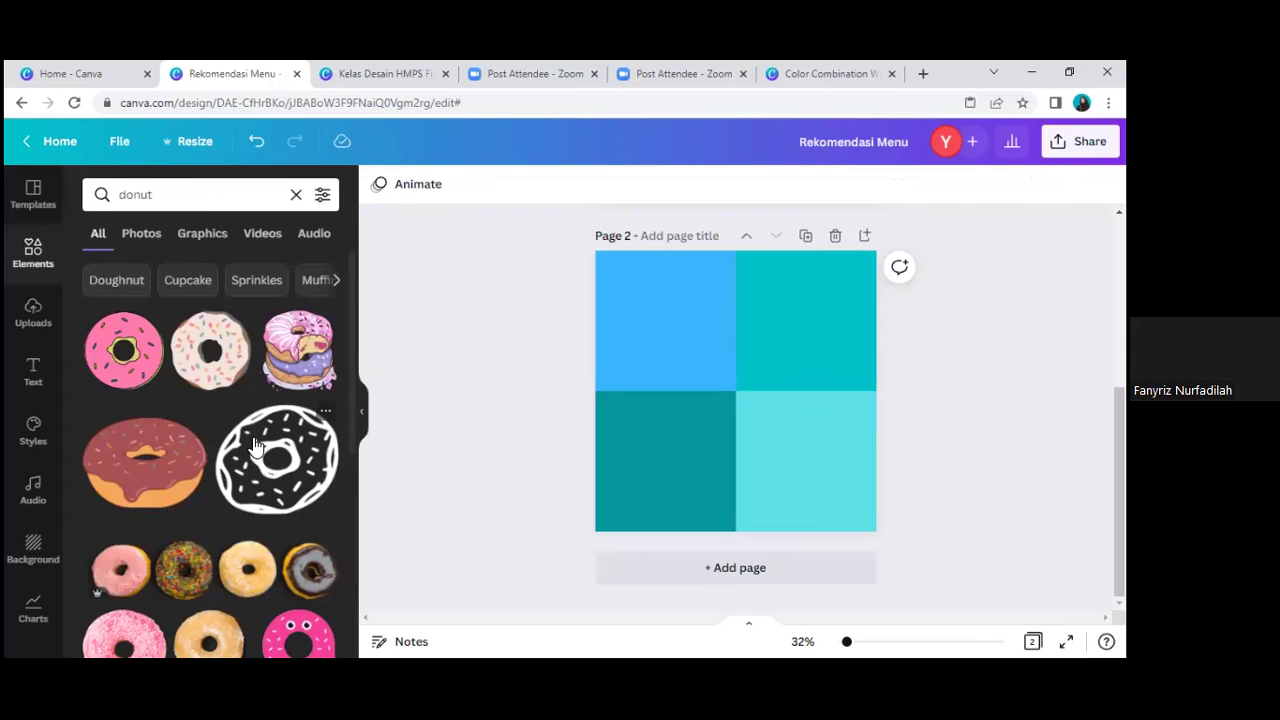
scroll(256, 447, down, 2)
scroll(256, 447, down, 2)
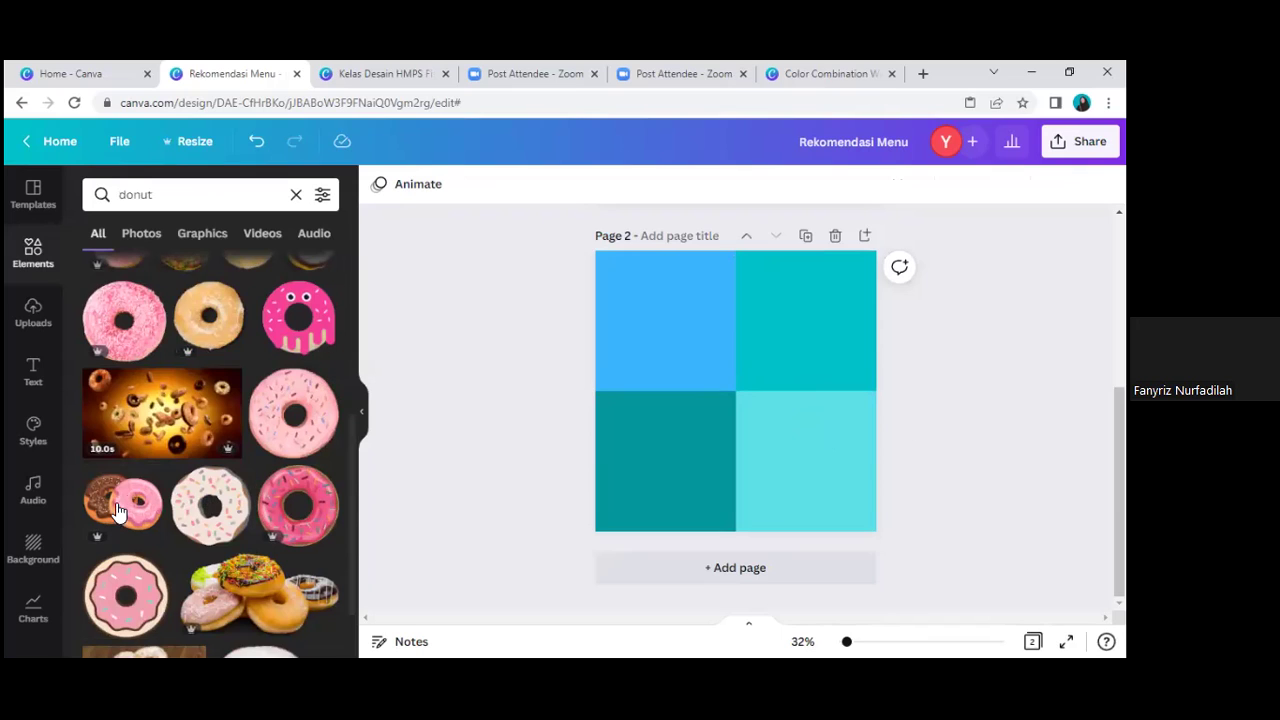
click(255, 598)
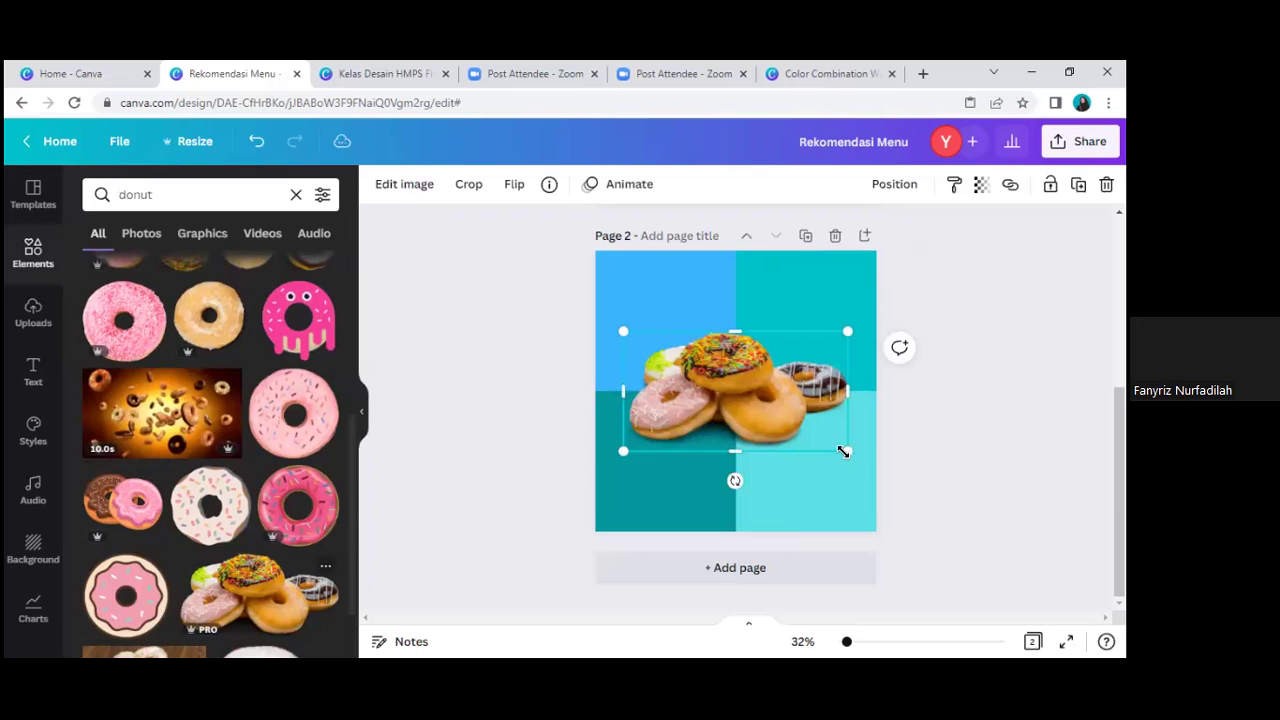
drag(828, 449, 801, 436)
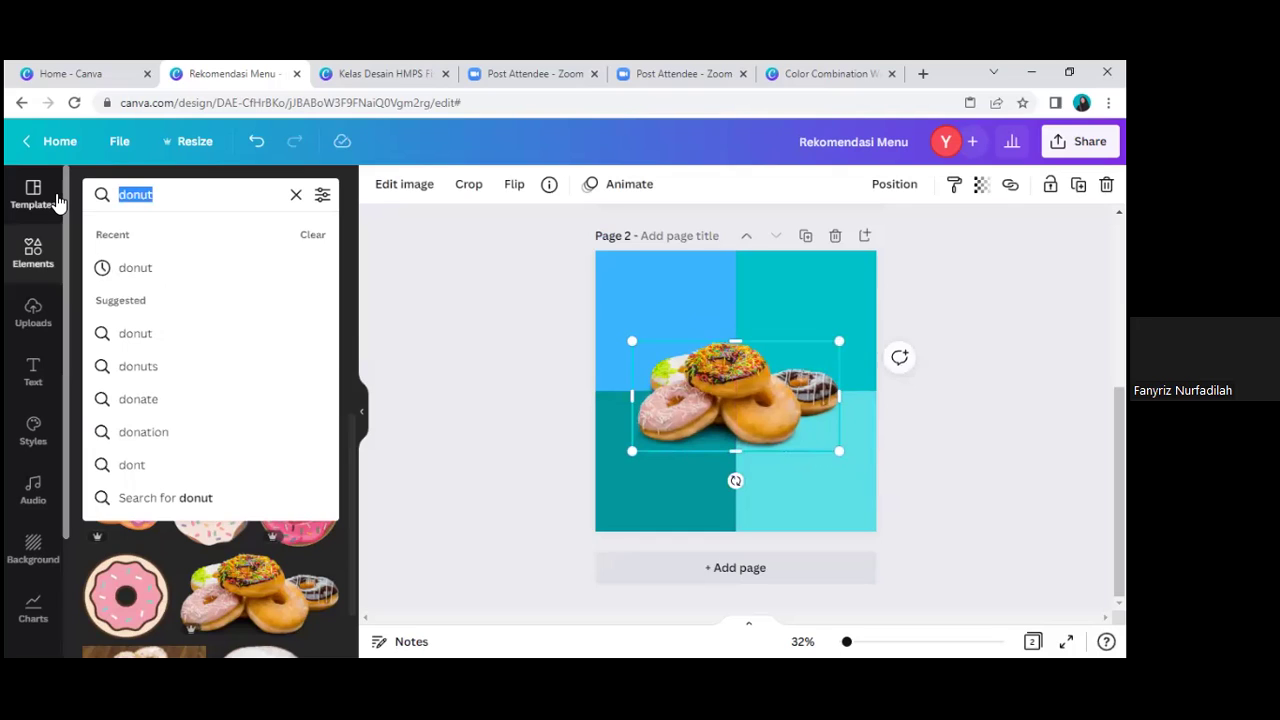
Step: Search 'shadow', add a shadow graphic and fit it beneath the donut photo
text(shadow)
key(Return)
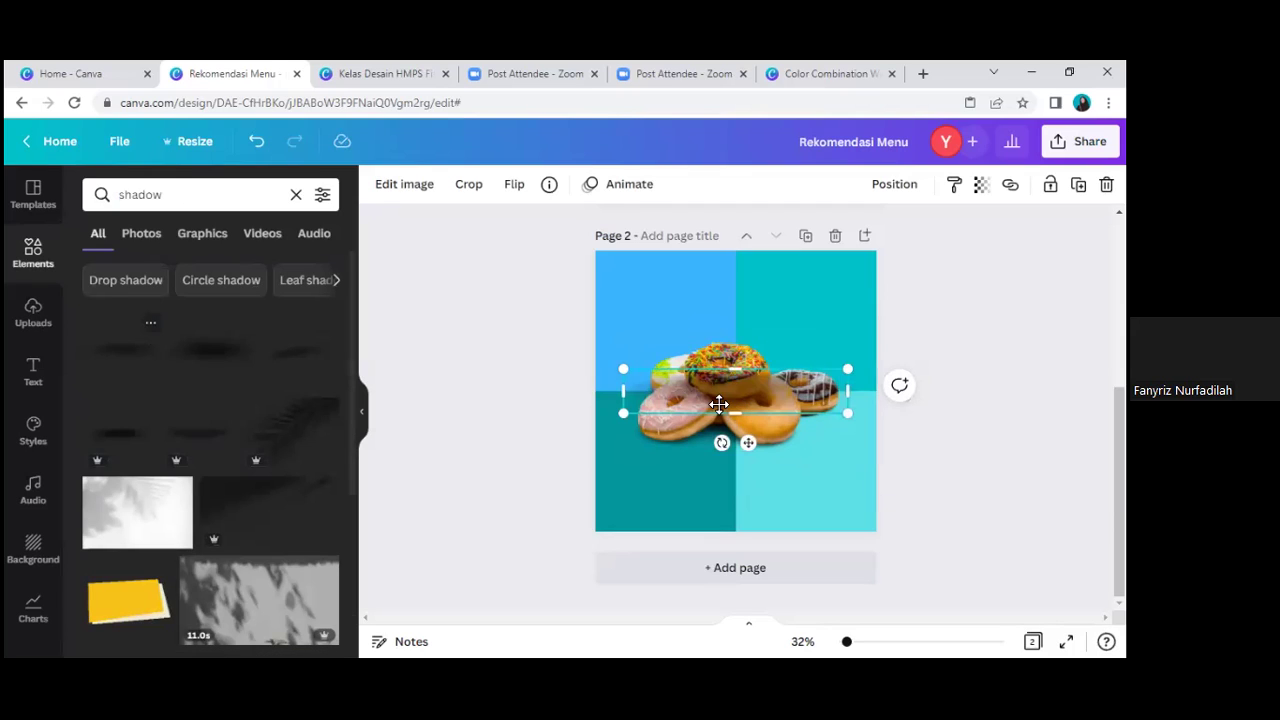
click(741, 466)
drag(741, 466, 737, 441)
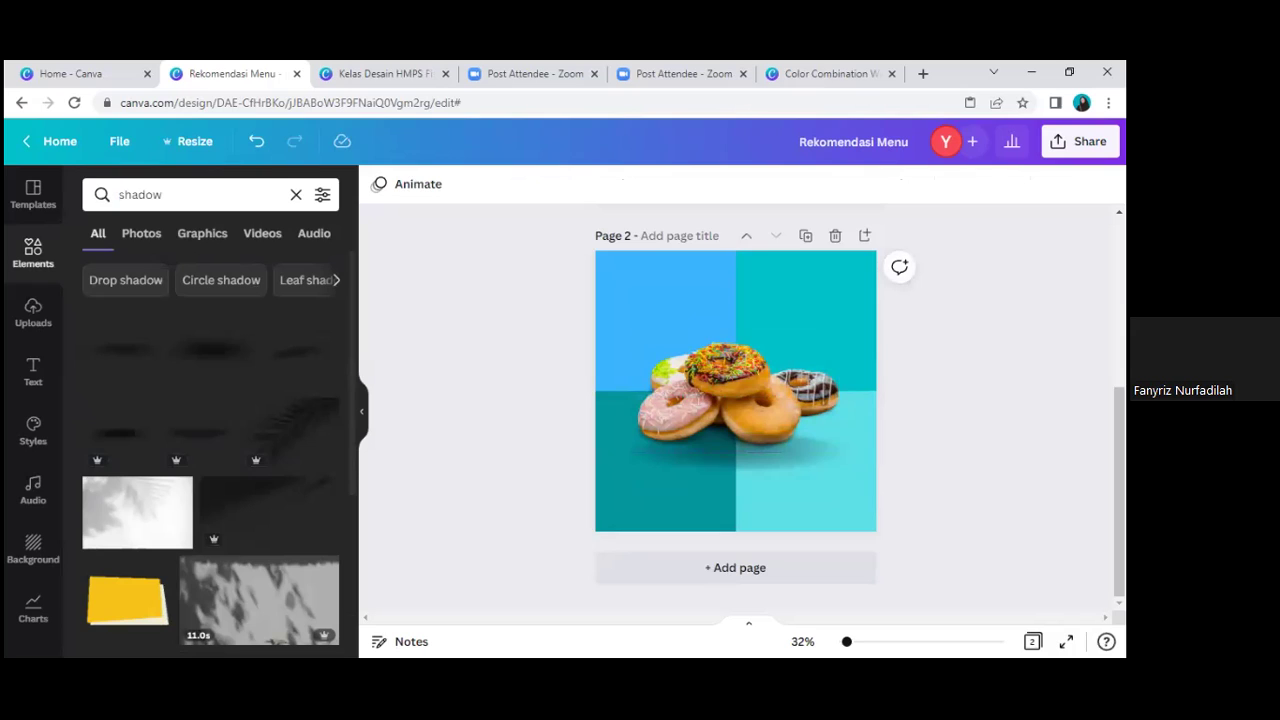
click(856, 429)
drag(840, 445, 819, 437)
Step: Send the shadow behind the donuts and add a default subheading text box
right_click(819, 437)
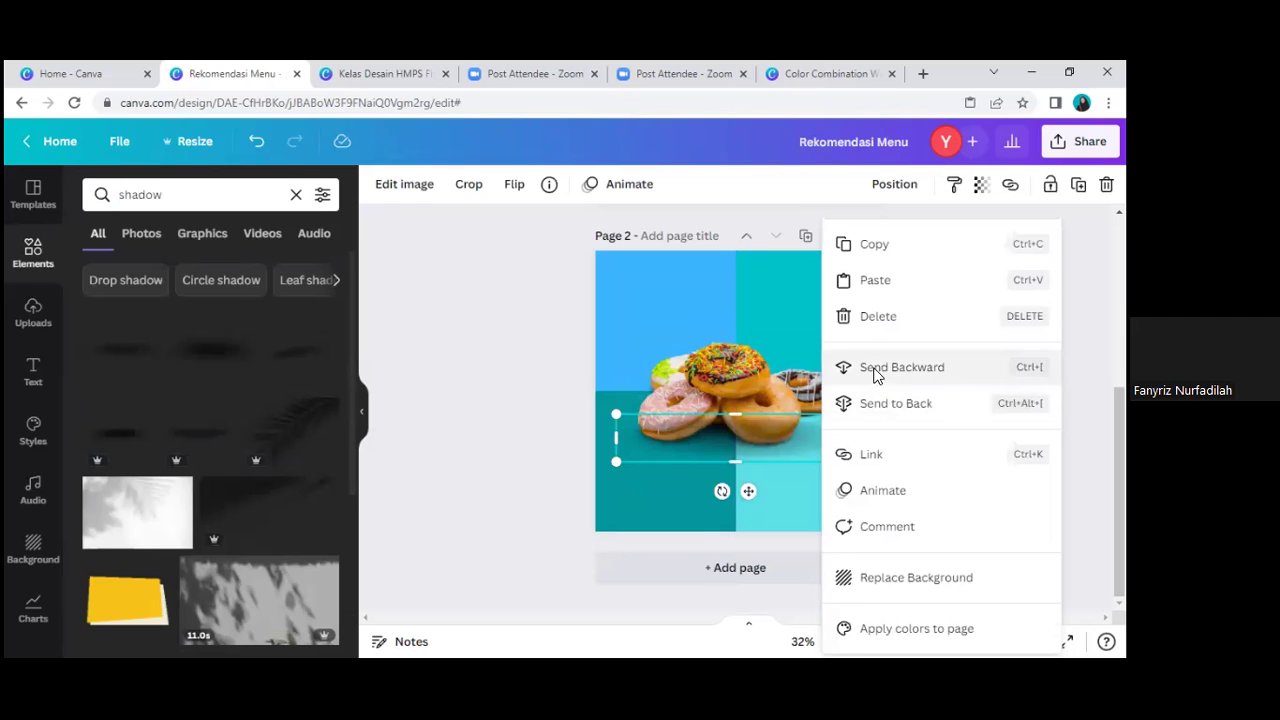
click(876, 376)
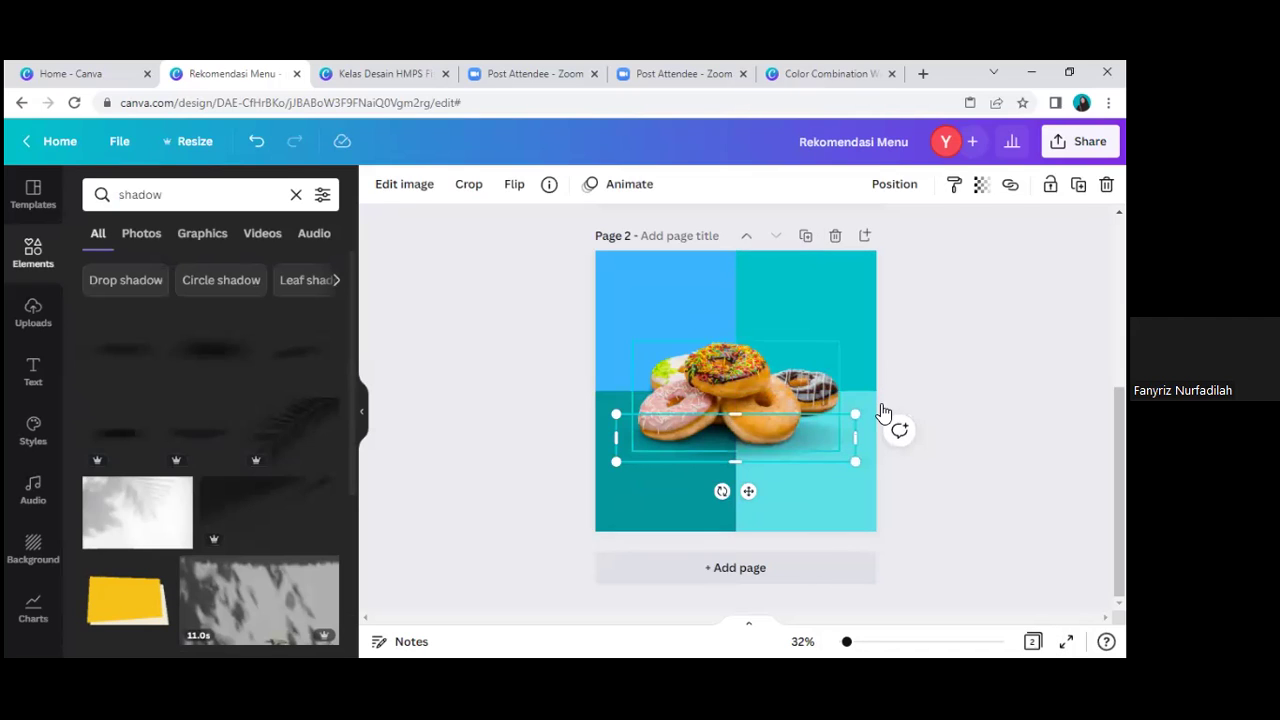
right_click(882, 410)
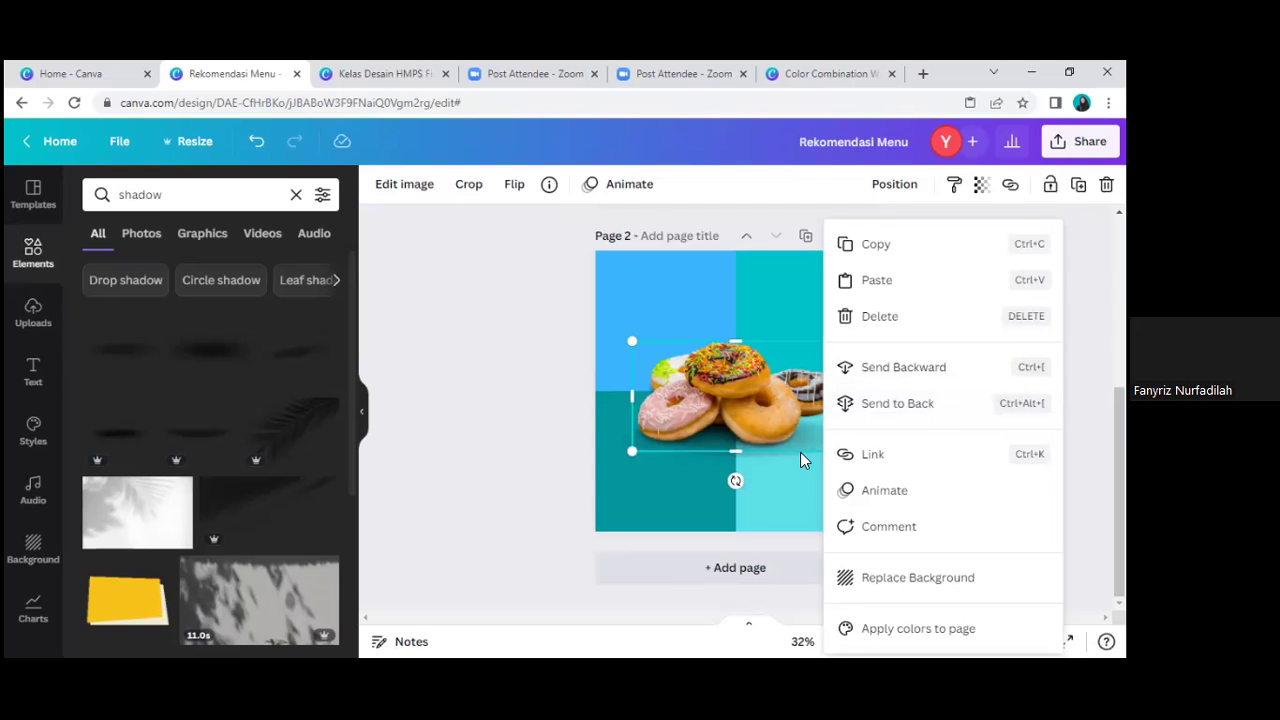
click(845, 443)
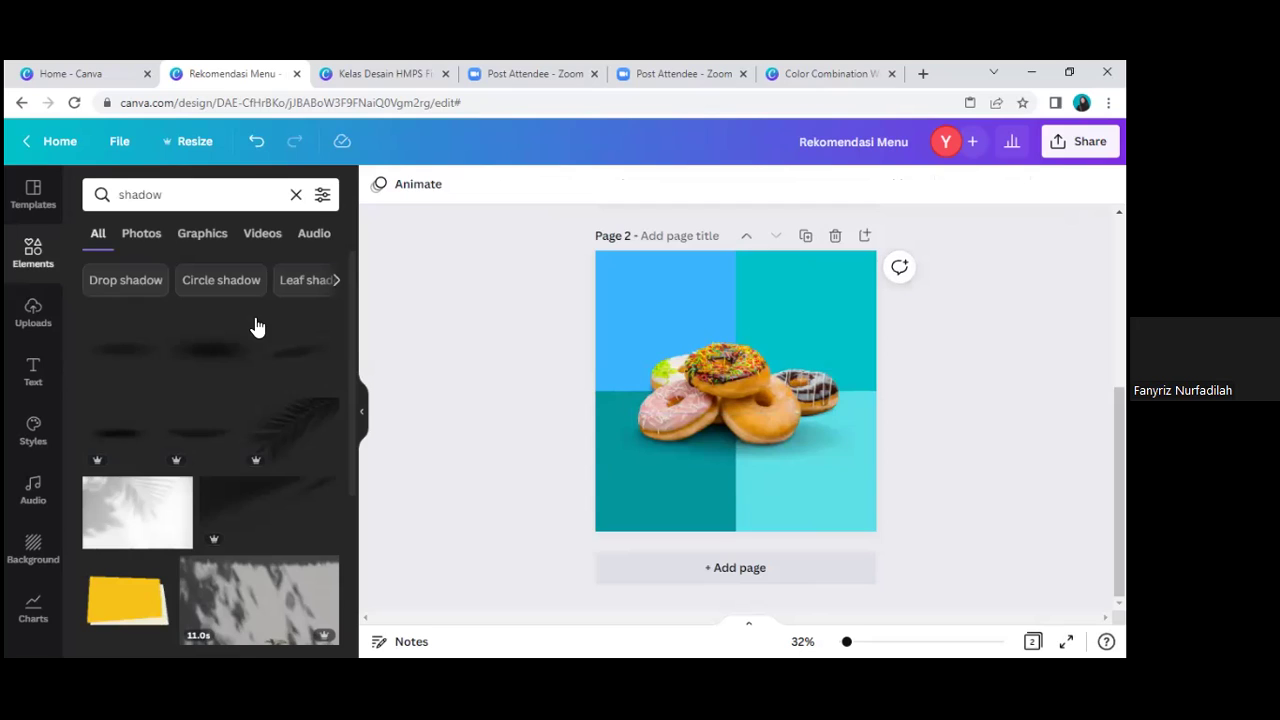
click(38, 388)
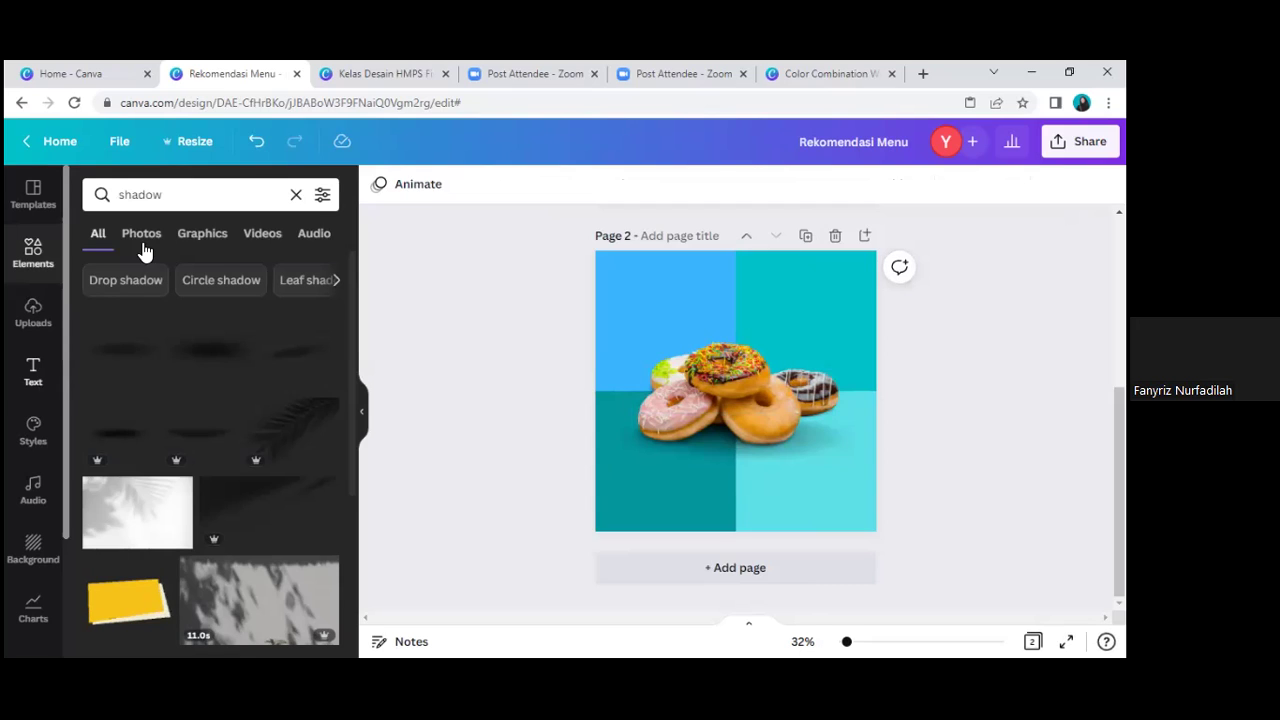
click(200, 245)
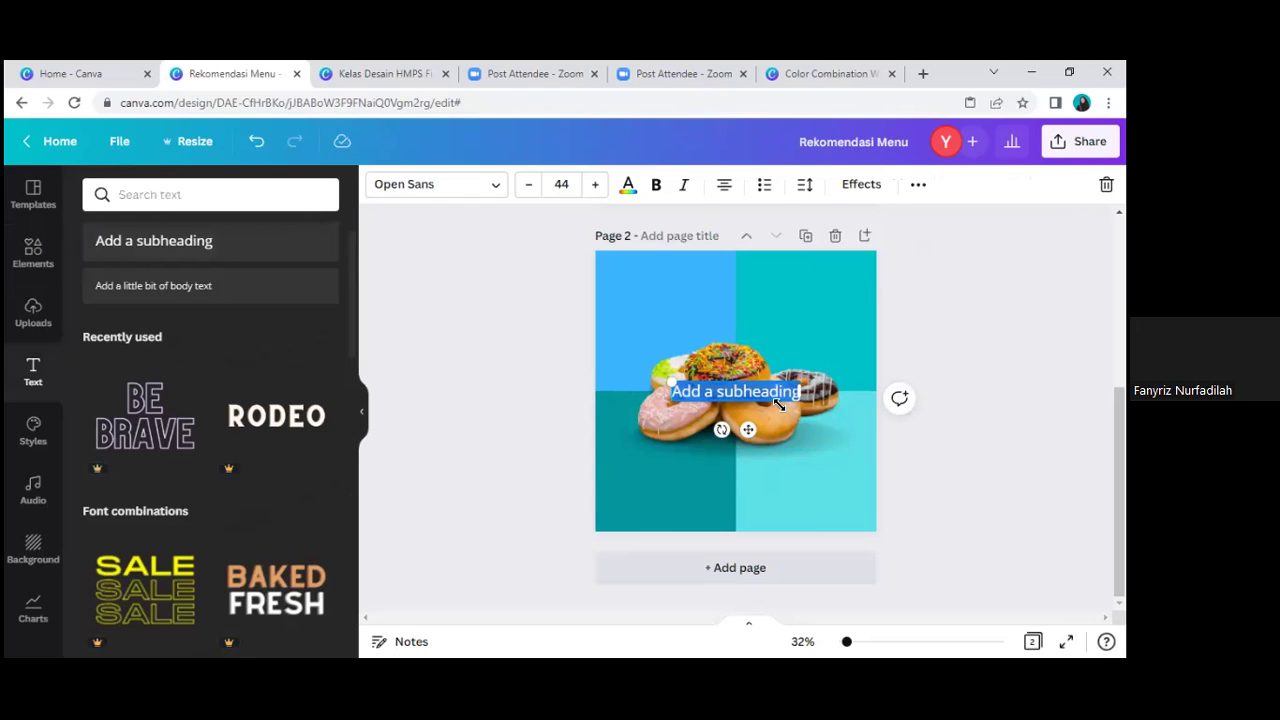
Step: Type the OPEN ORDER heading at the top of the page in the Chicken Pie font
text(OPEN OF)
text(DER)
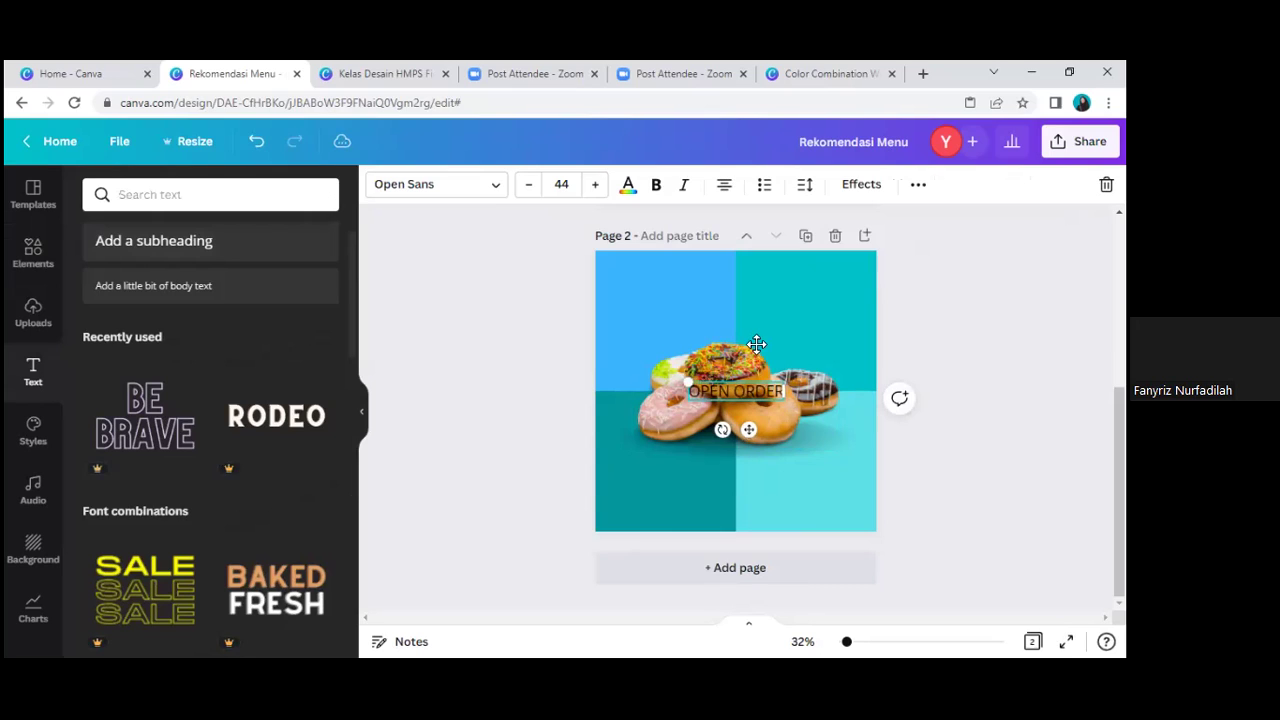
drag(749, 334, 749, 333)
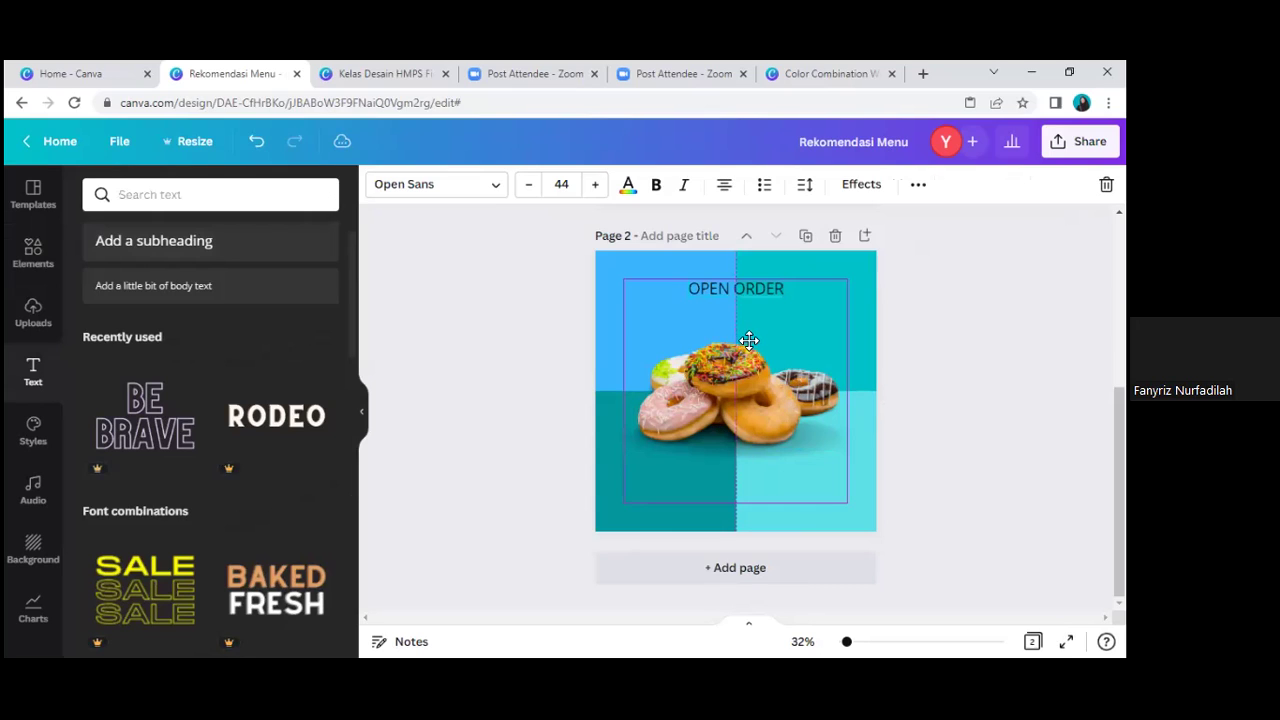
click(496, 190)
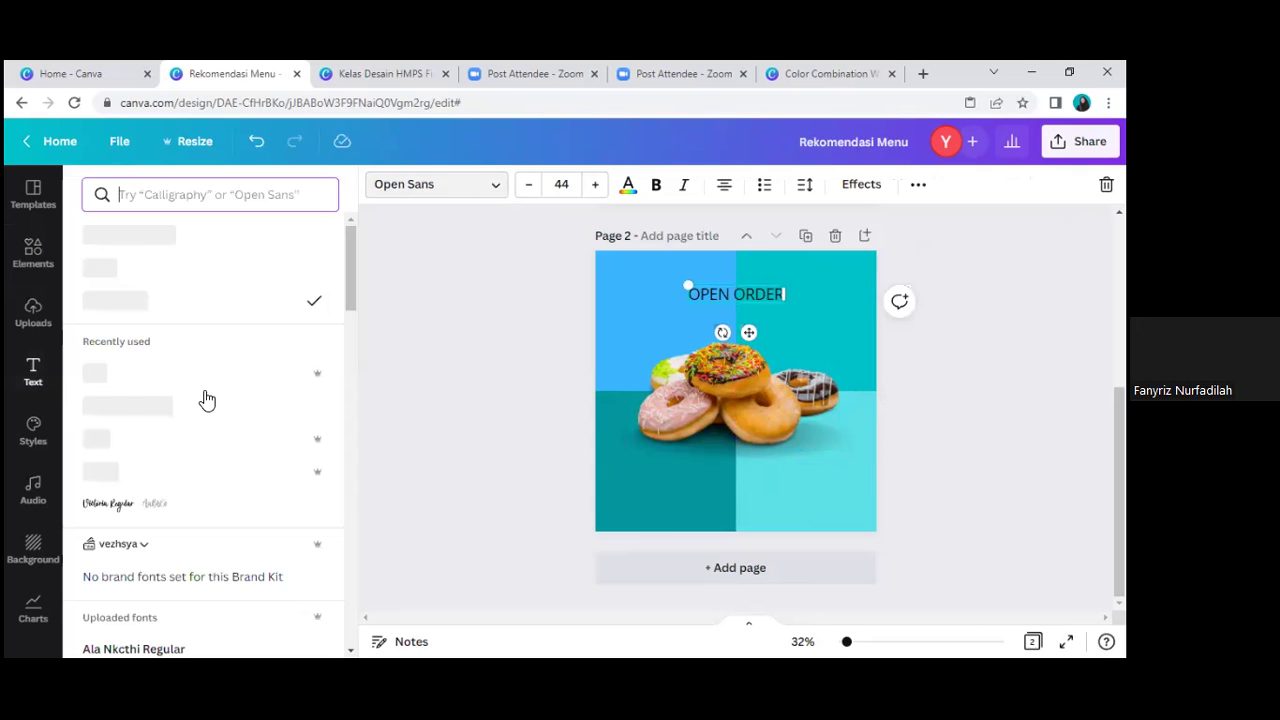
scroll(205, 420, down, 4)
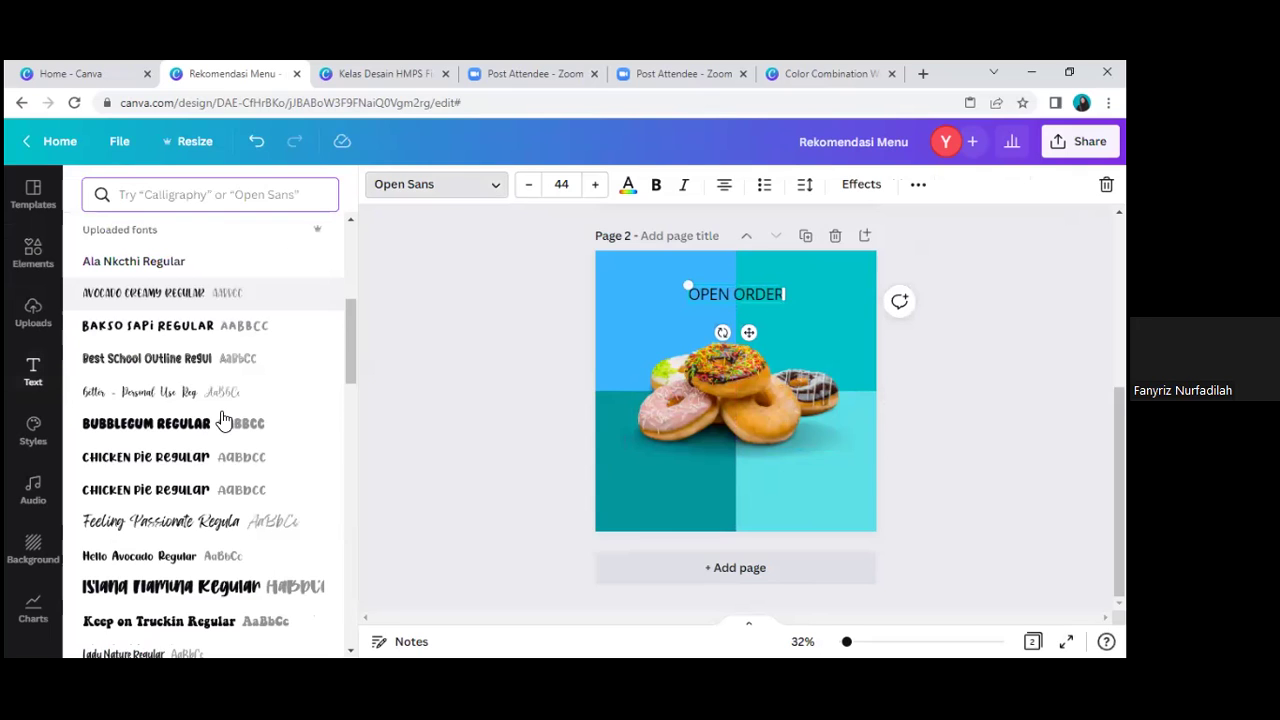
click(213, 410)
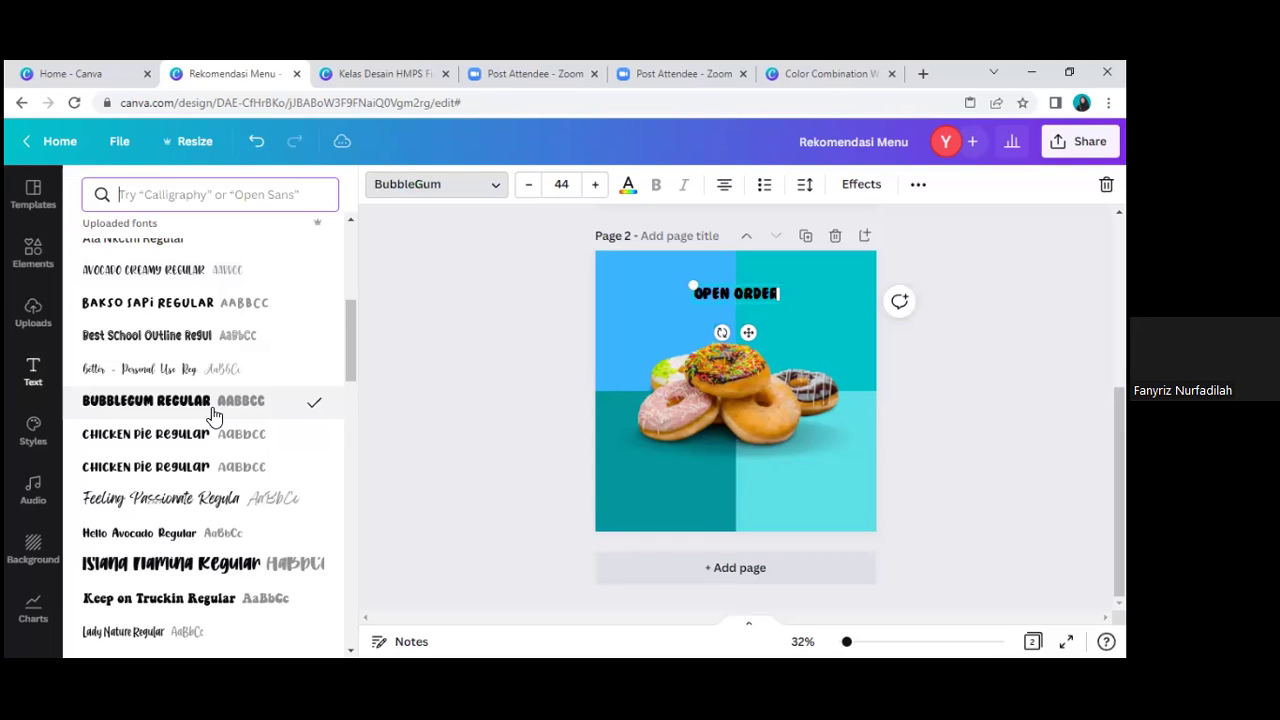
scroll(220, 425, down, 1)
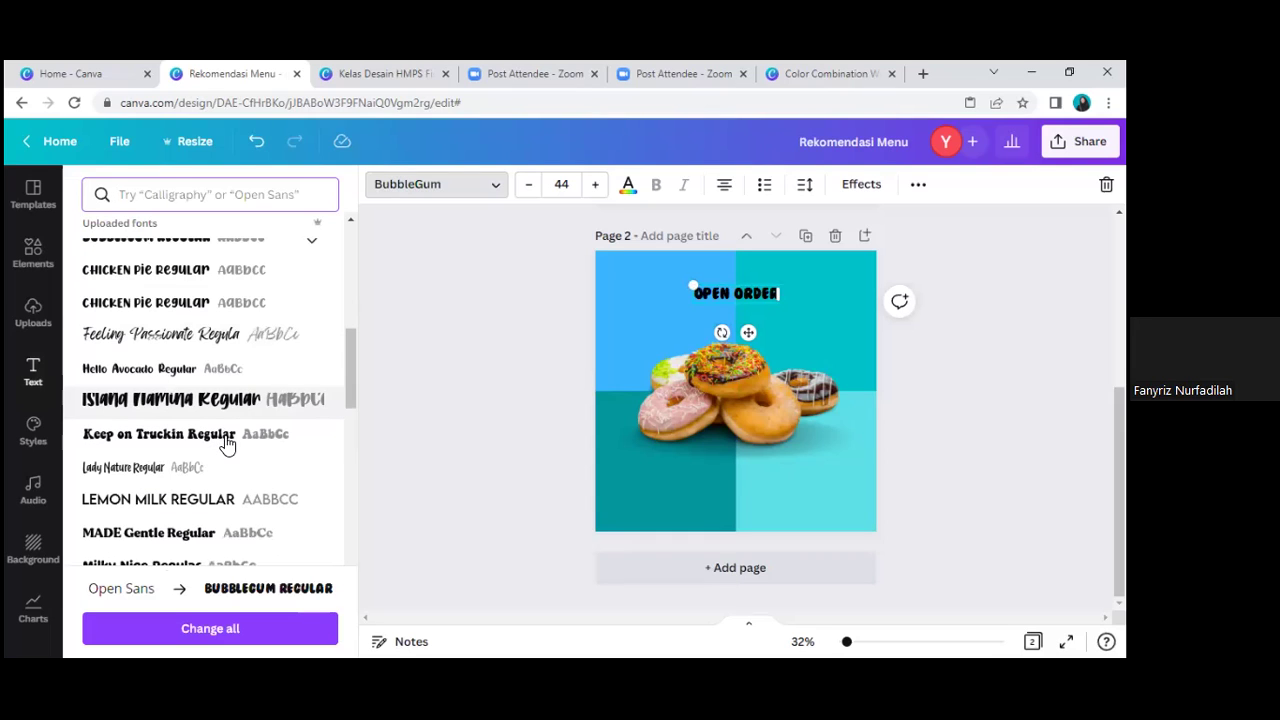
click(204, 303)
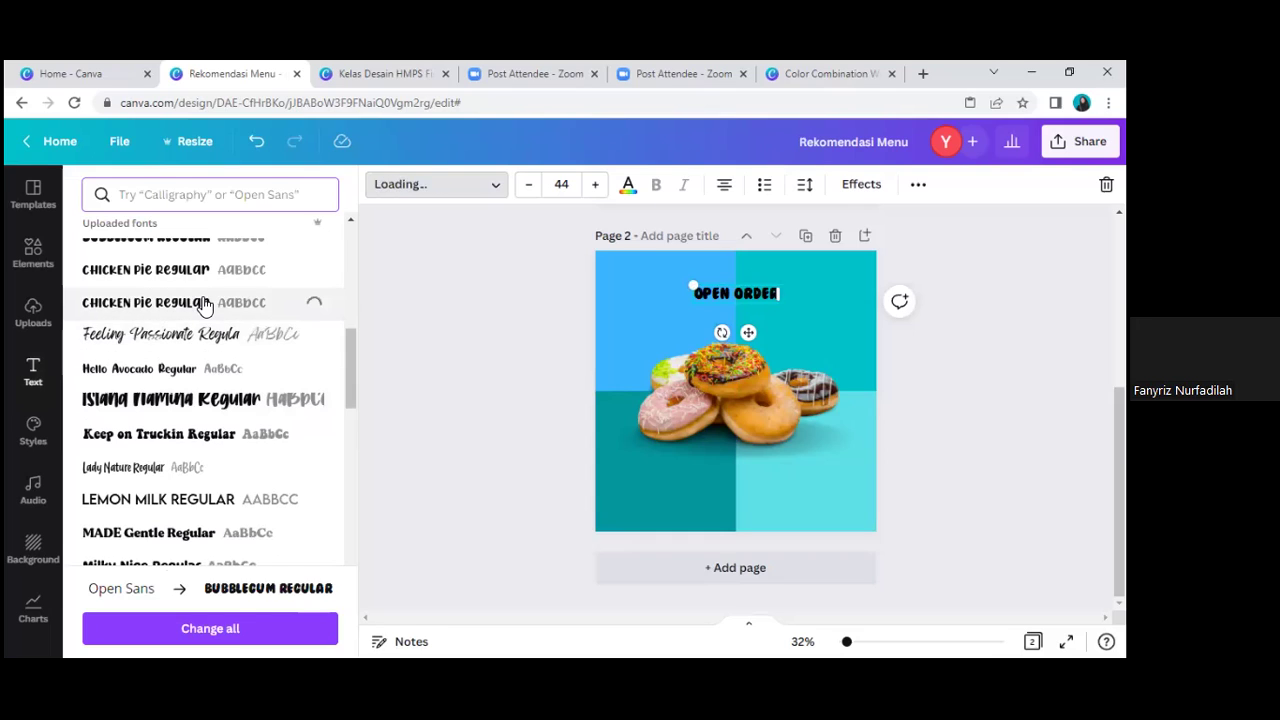
Step: Enlarge the OPEN ORDER heading to font size 74
click(594, 186)
click(594, 186)
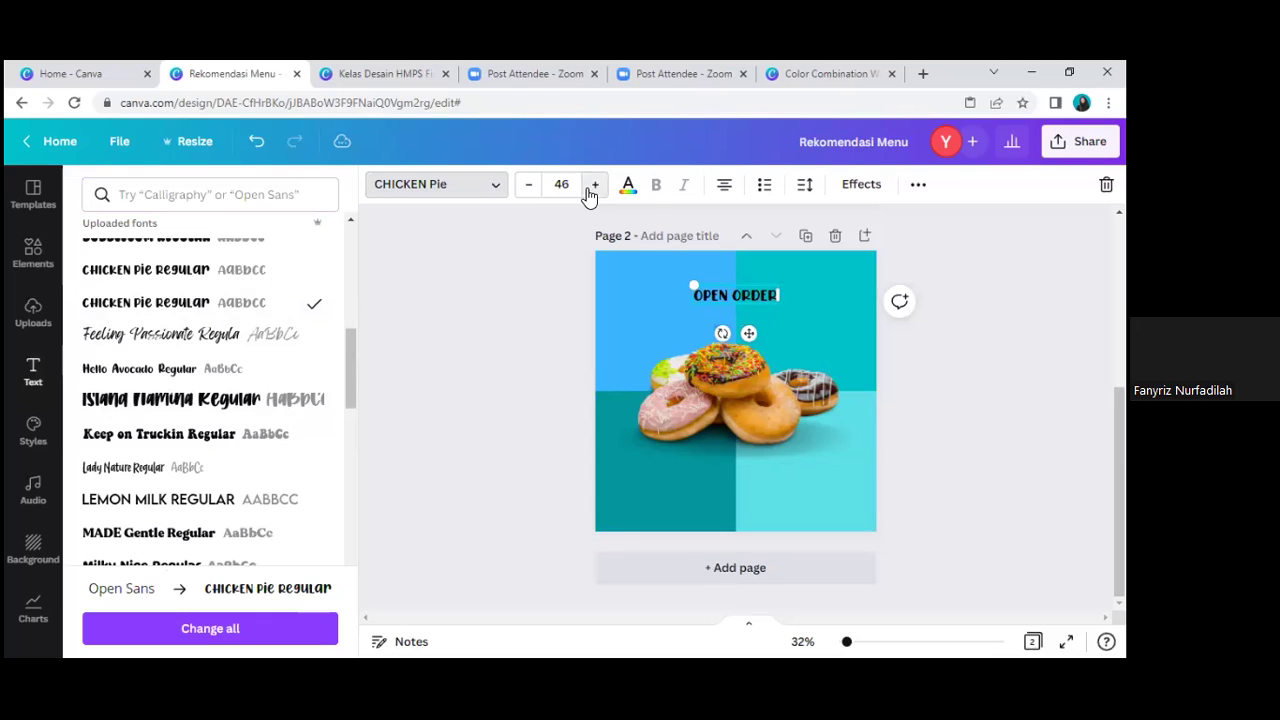
click(594, 186)
click(594, 186)
click(594, 186)
click(594, 186)
click(594, 186)
click(592, 186)
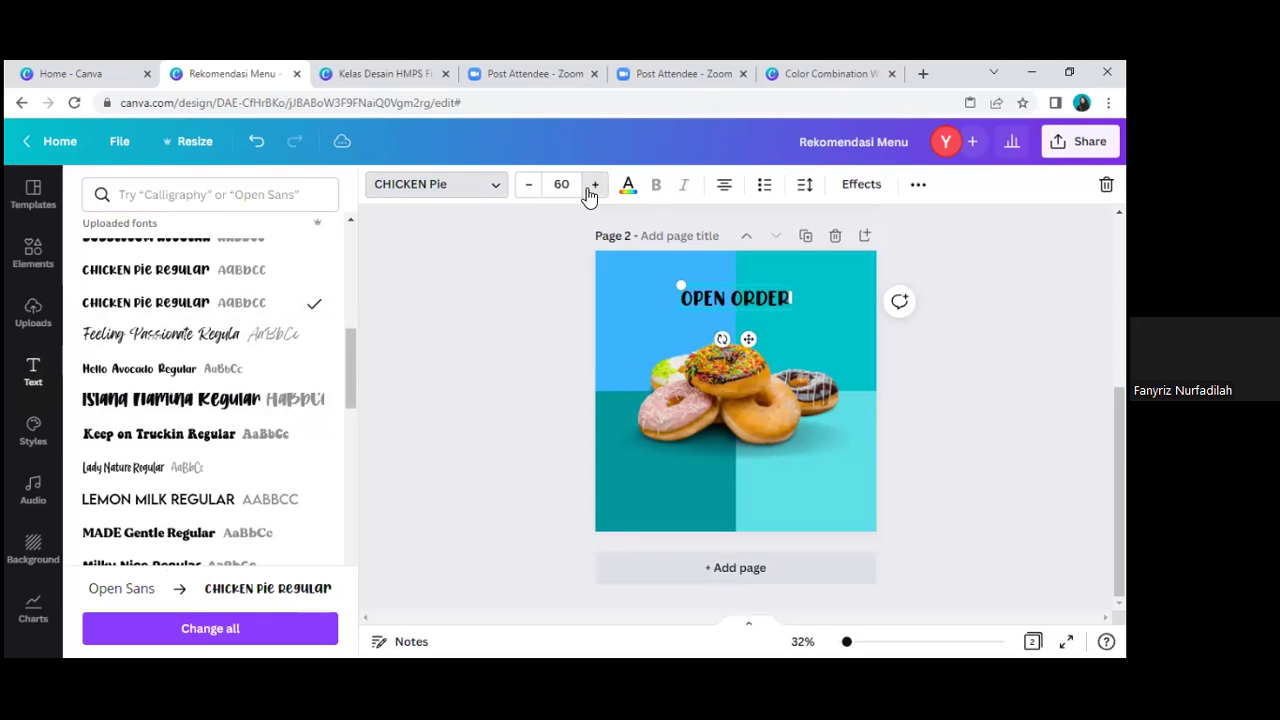
click(594, 186)
click(594, 186)
click(594, 186)
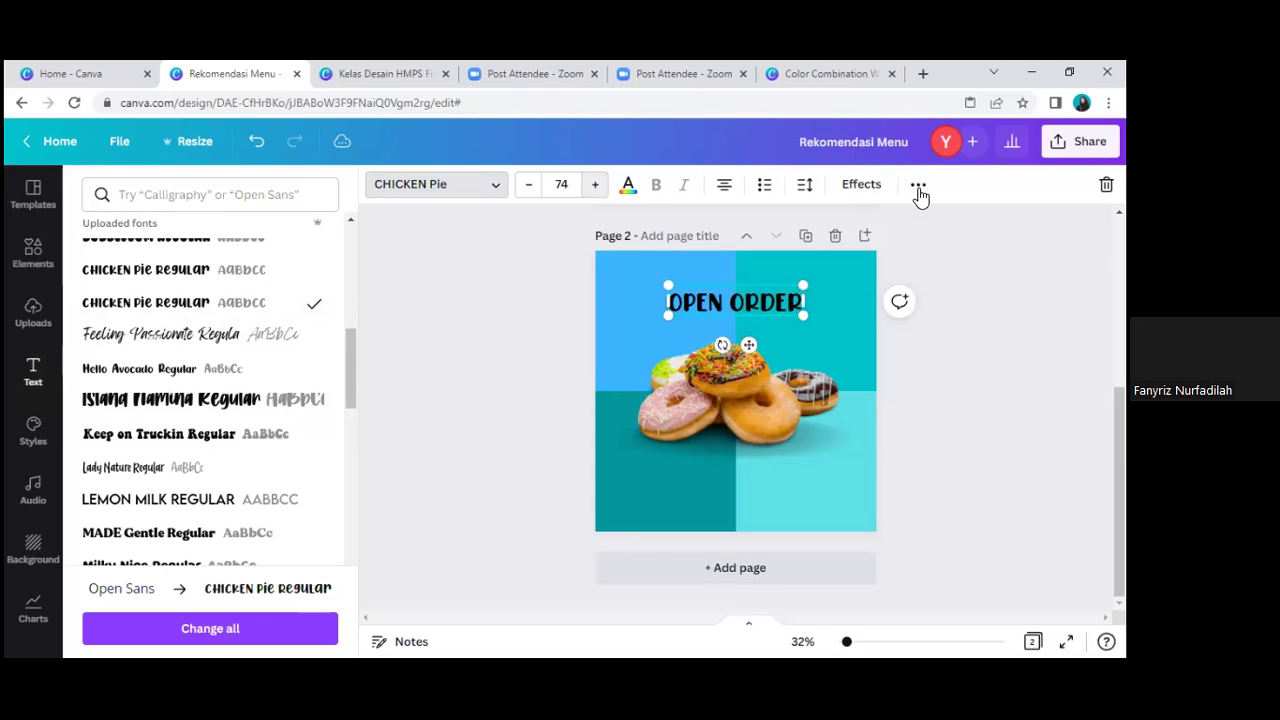
Step: Give the OPEN ORDER heading a Curve text effect of 53
click(862, 185)
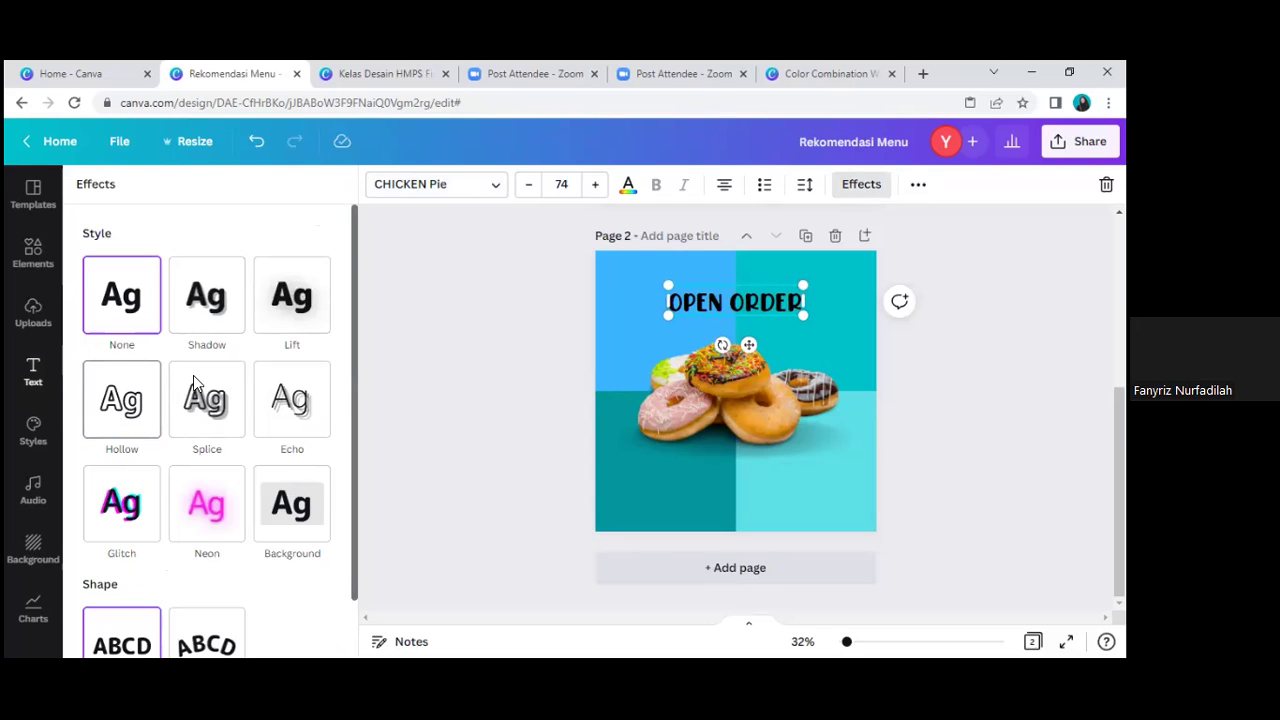
scroll(200, 420, down, 1)
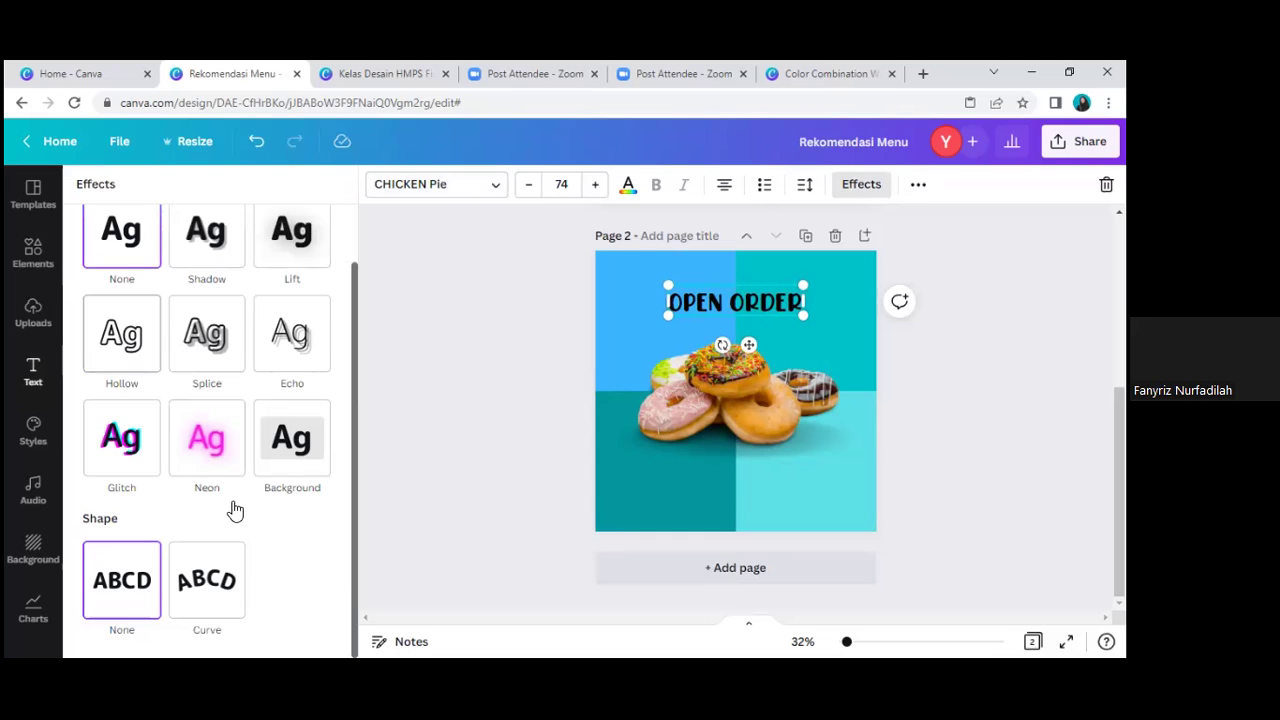
click(218, 594)
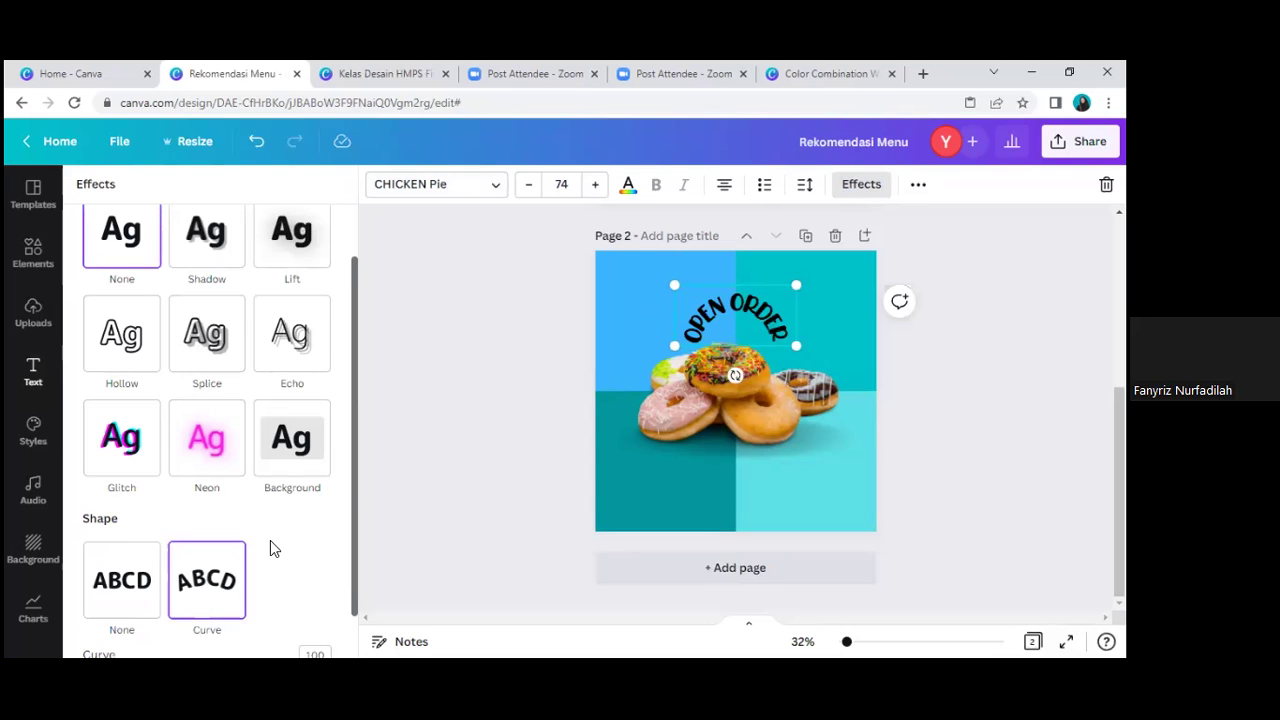
scroll(288, 620, down, 1)
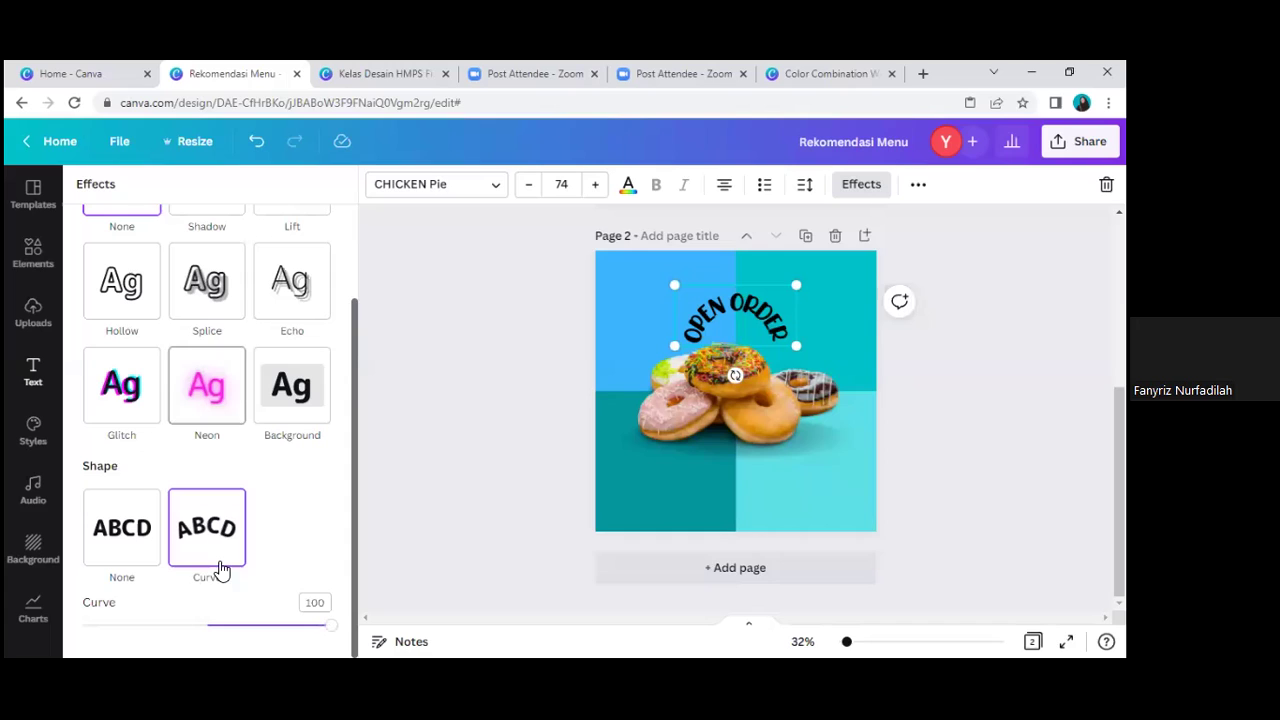
drag(310, 633, 273, 624)
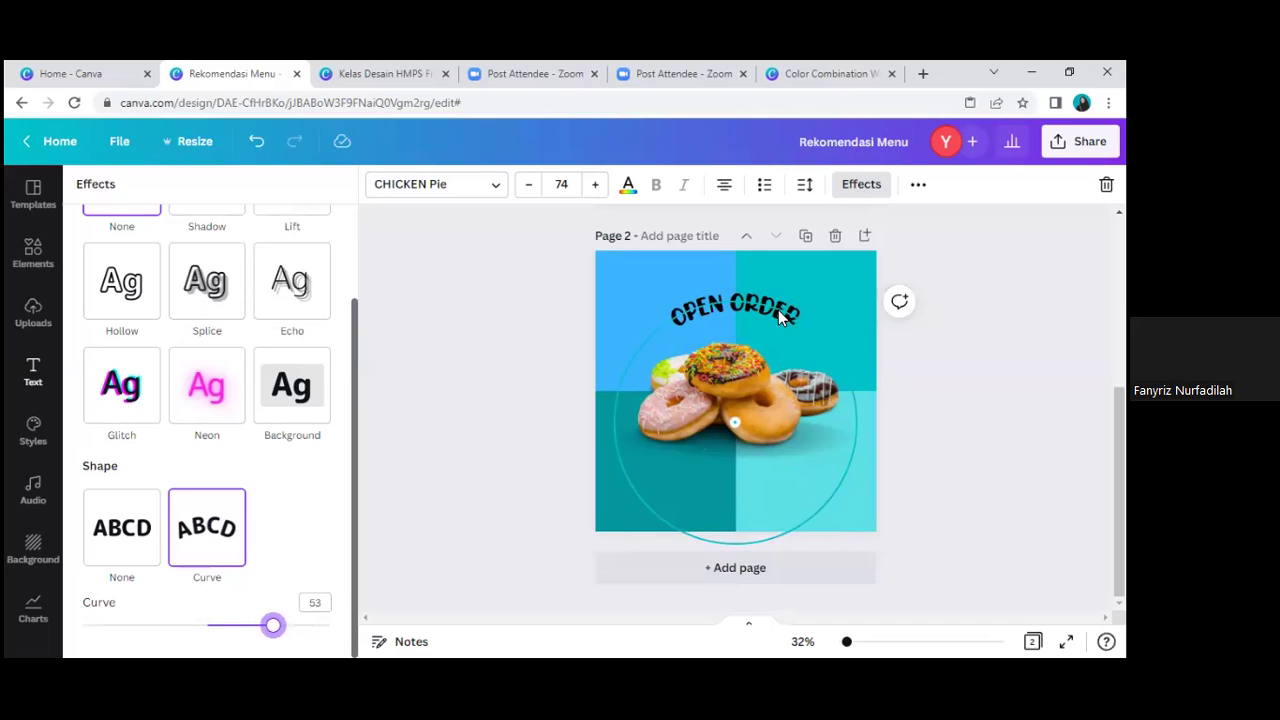
drag(782, 314, 781, 311)
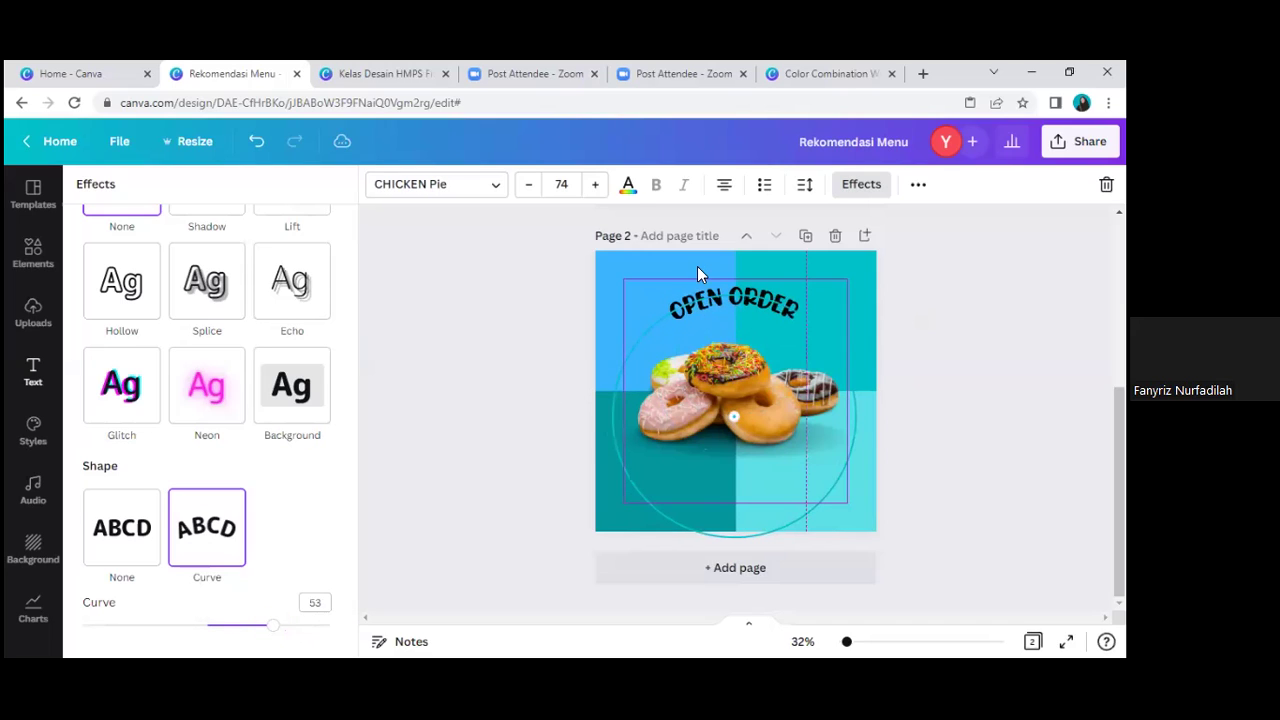
Step: Leave the heading colour unchanged and nudge the curved heading slightly lower
click(628, 188)
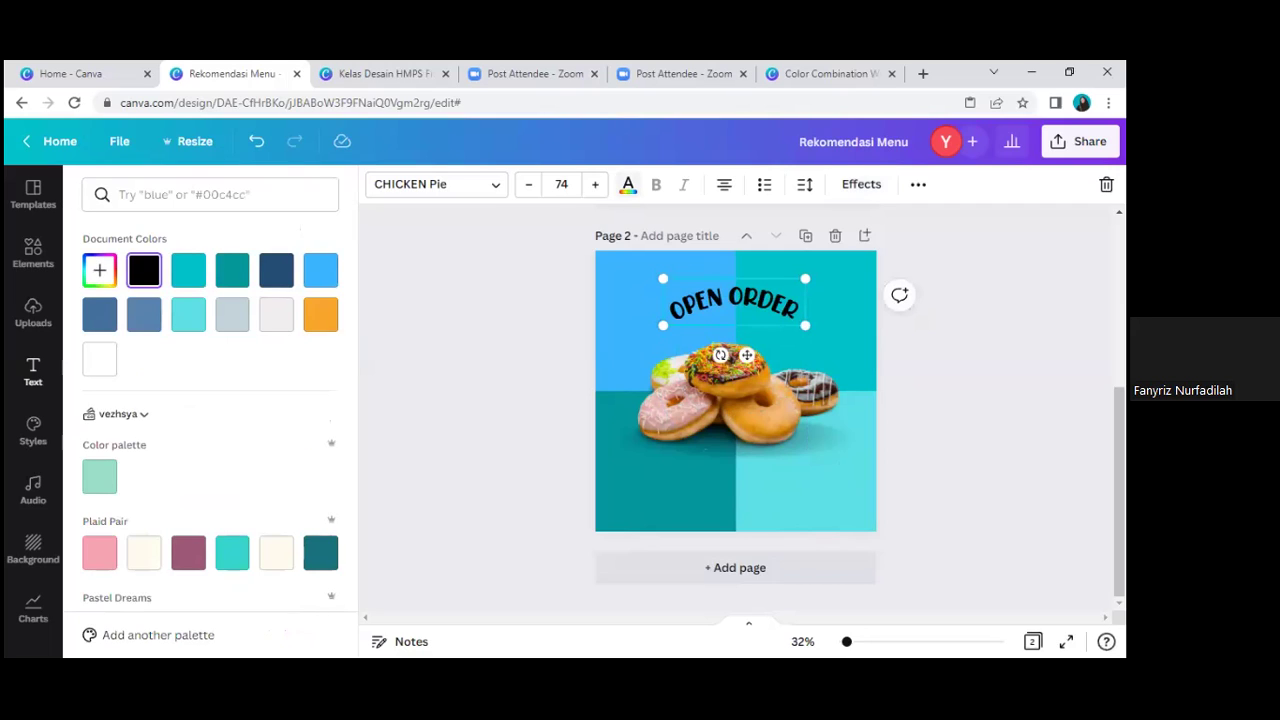
click(628, 184)
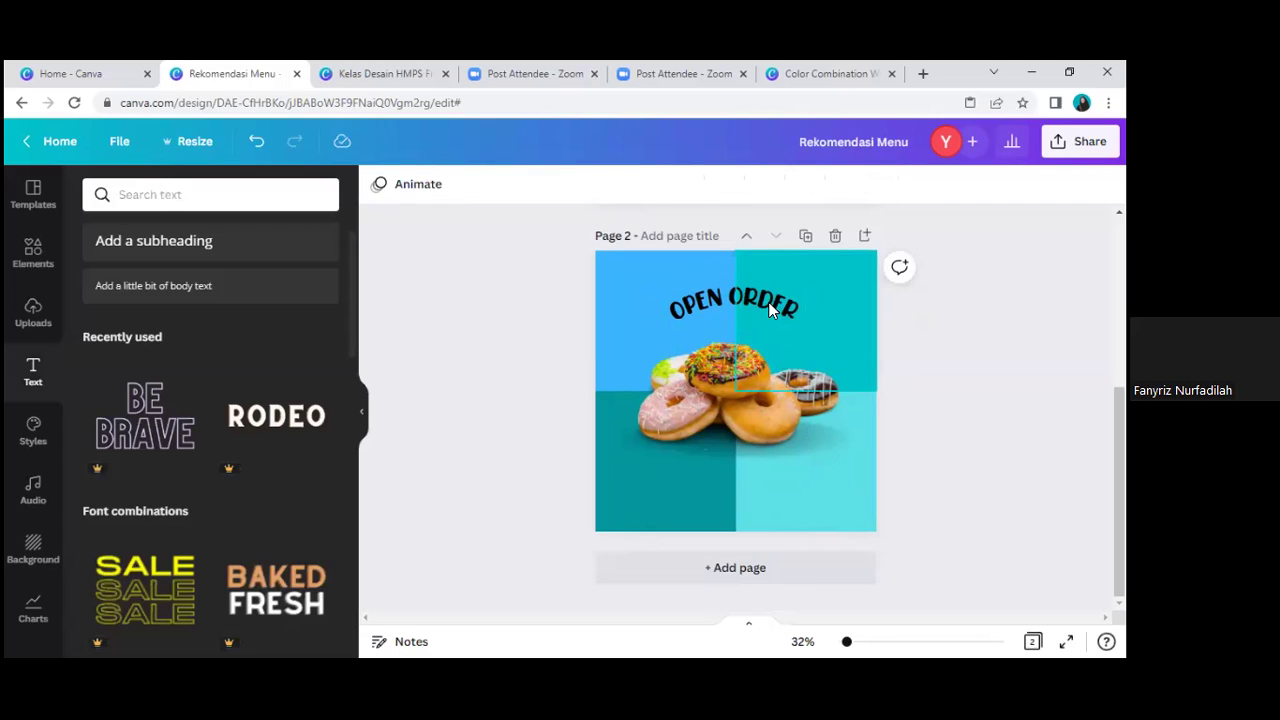
click(772, 300)
drag(770, 303, 770, 315)
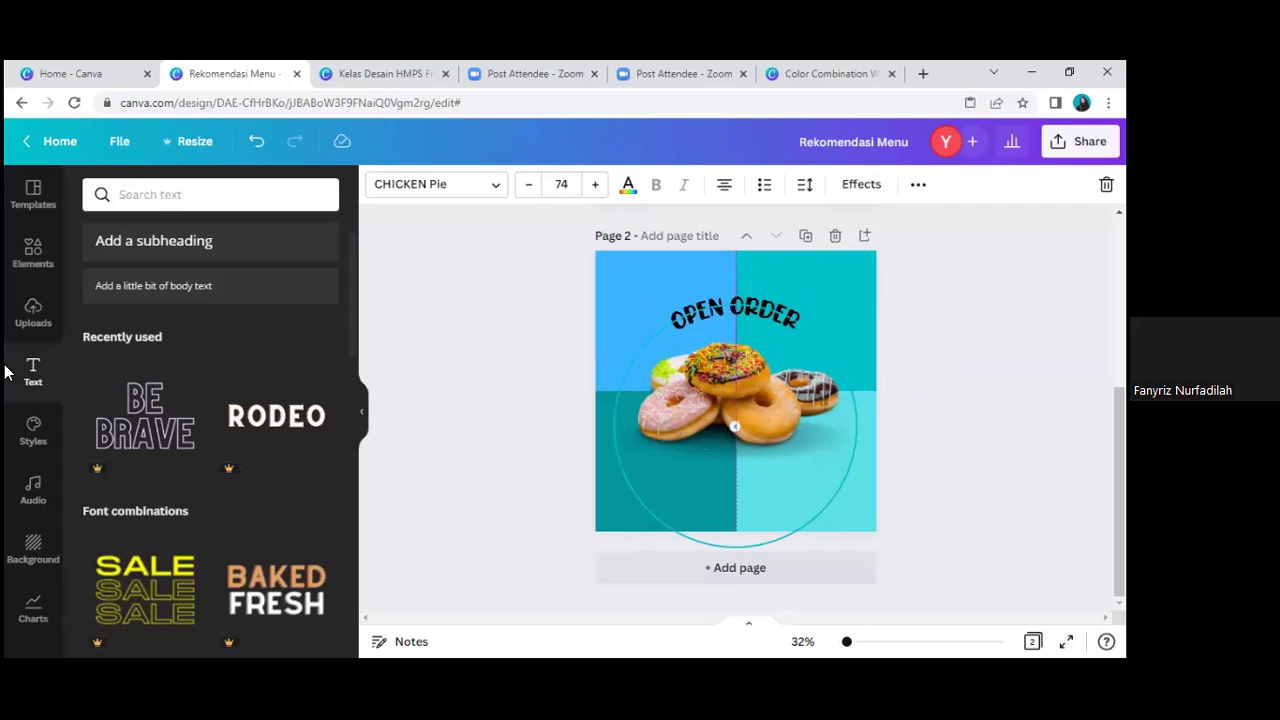
Step: Add a subheading box near the page bottom and move OPEN ORDER back near the top
click(170, 258)
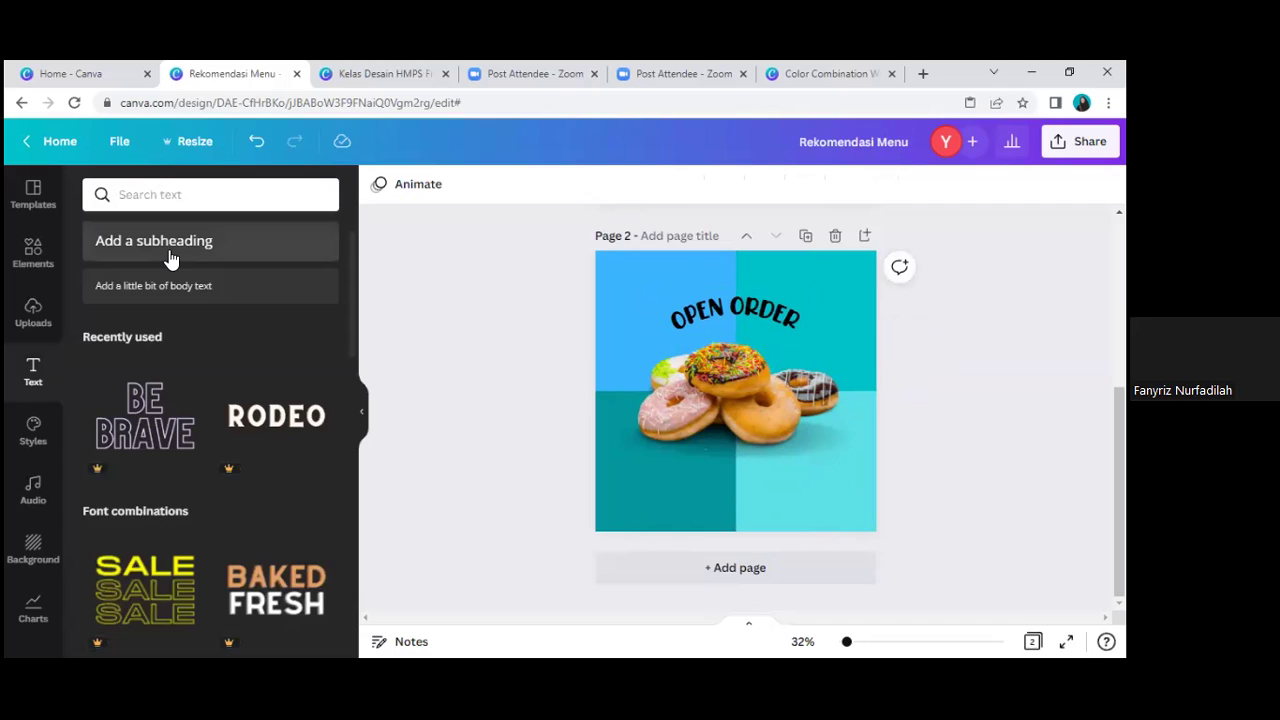
drag(750, 431, 751, 521)
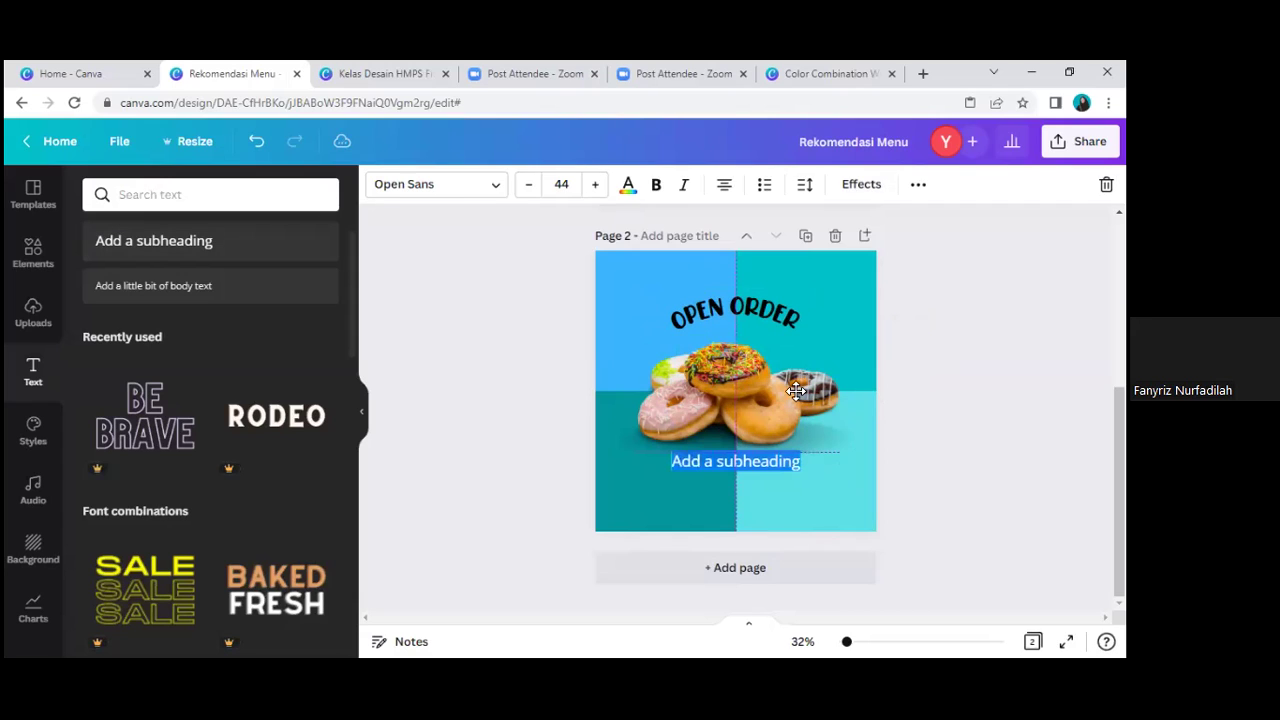
click(785, 322)
drag(735, 315, 818, 322)
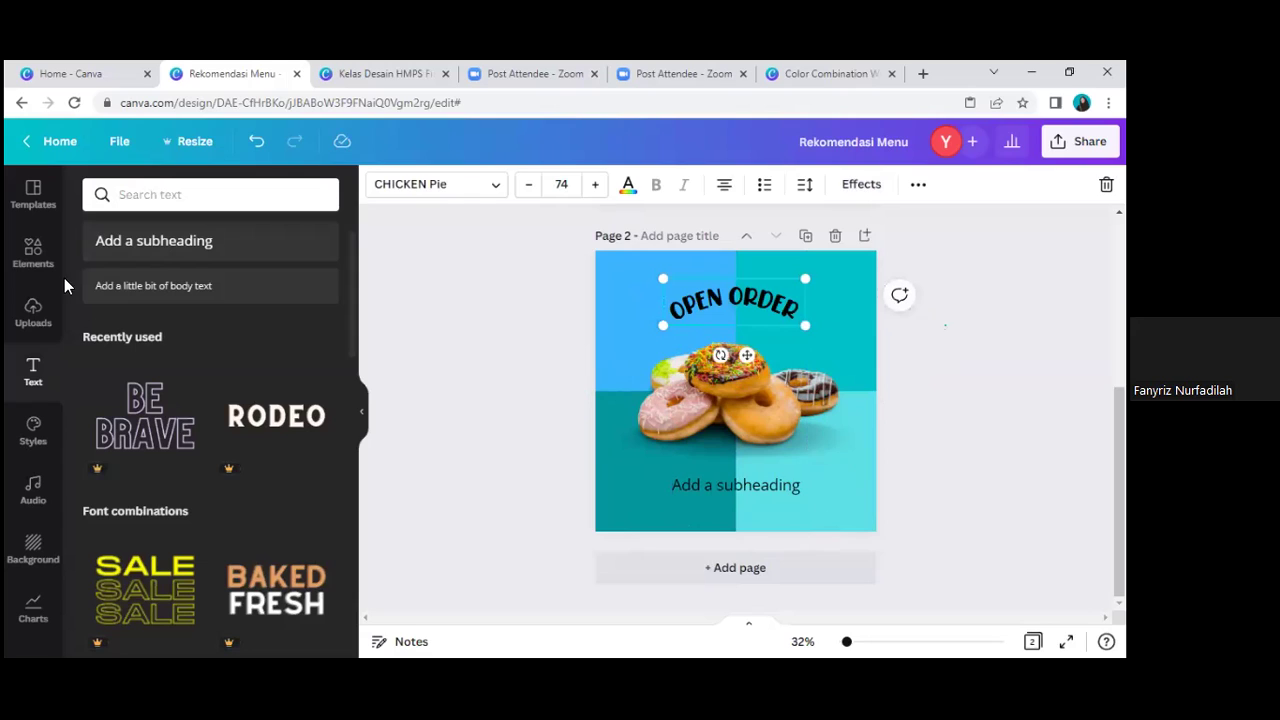
key(Escape)
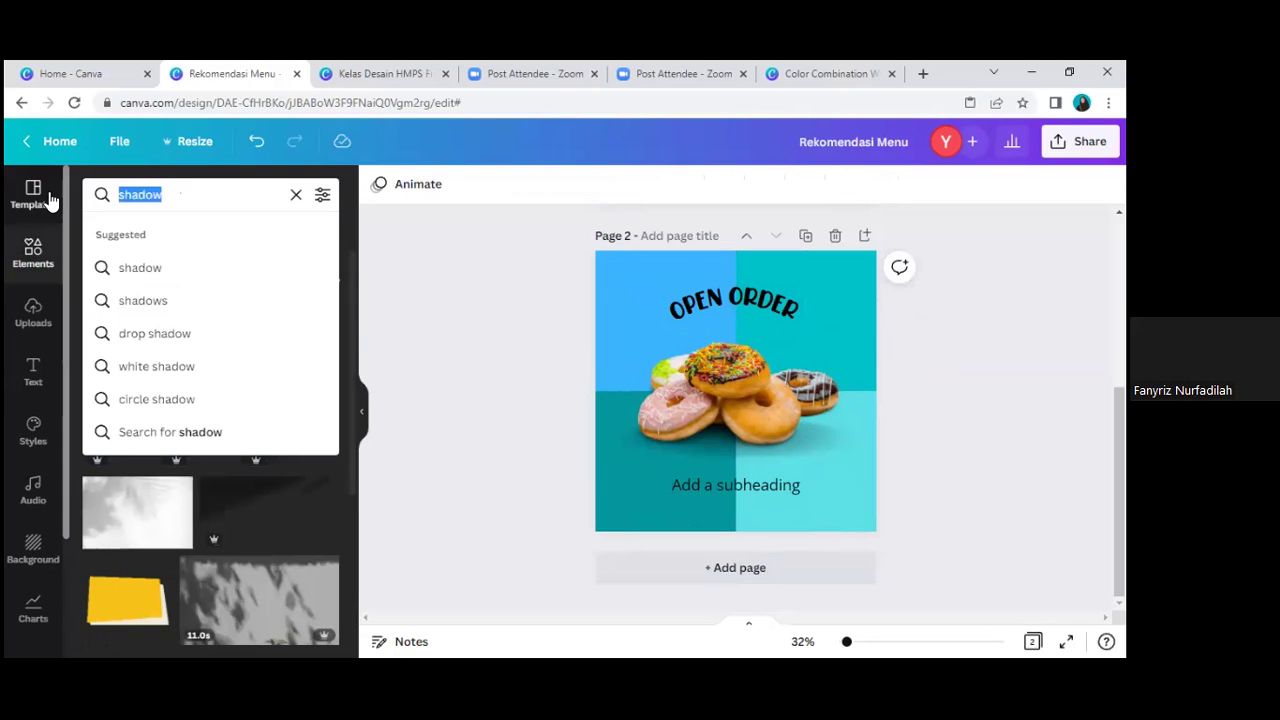
Step: Search elements for 'bulet', then 'lingkaran', and add the orange-ringed circle to page 2
text(bulet)
key(Return)
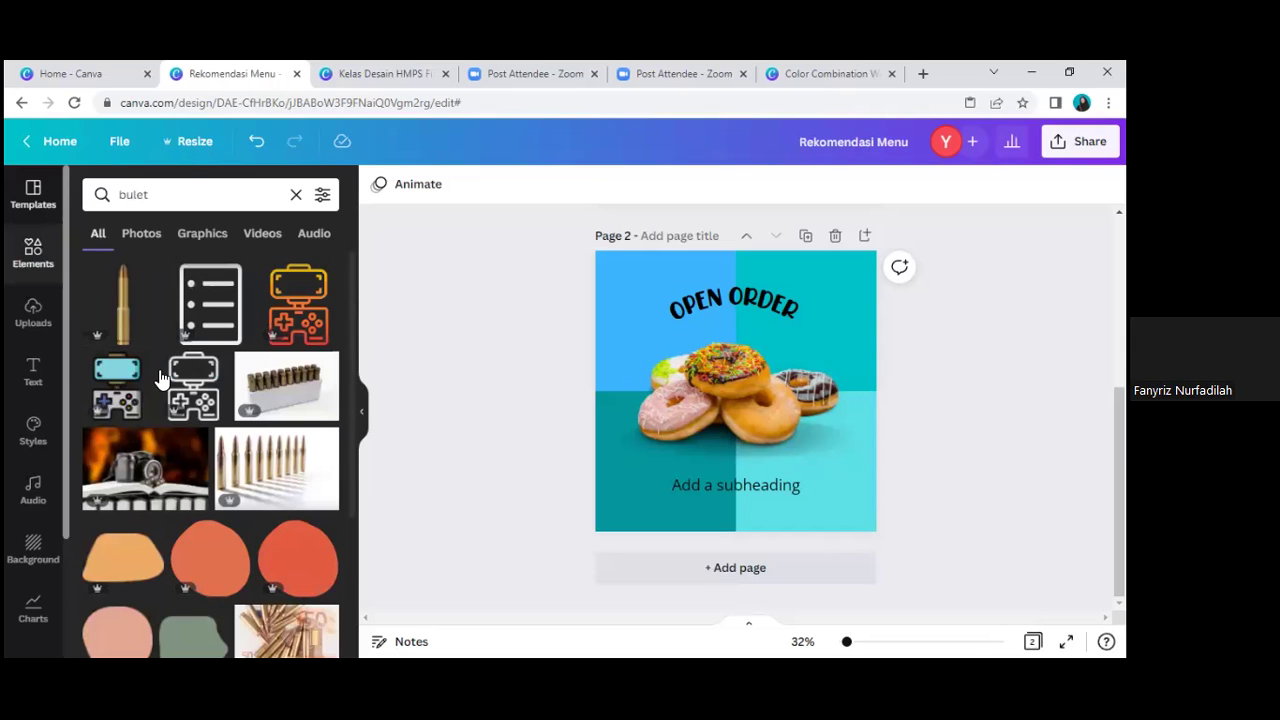
scroll(197, 398, down, 3)
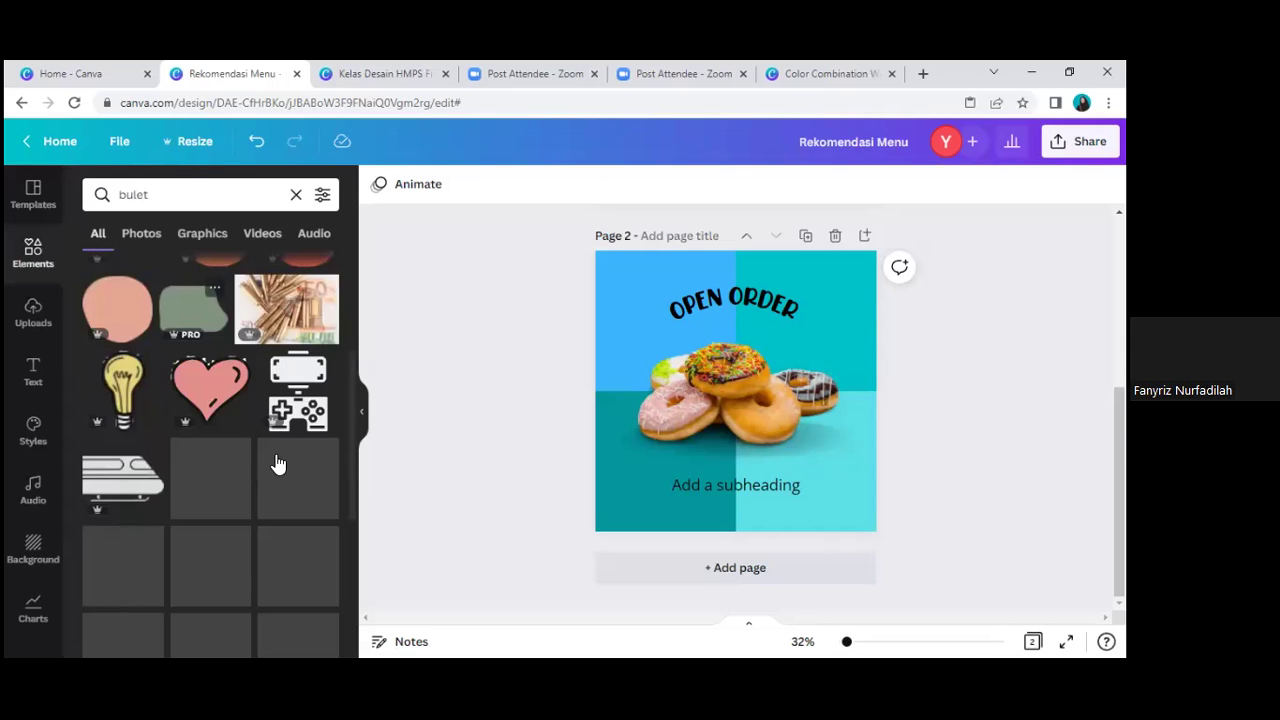
scroll(277, 470, down, 2)
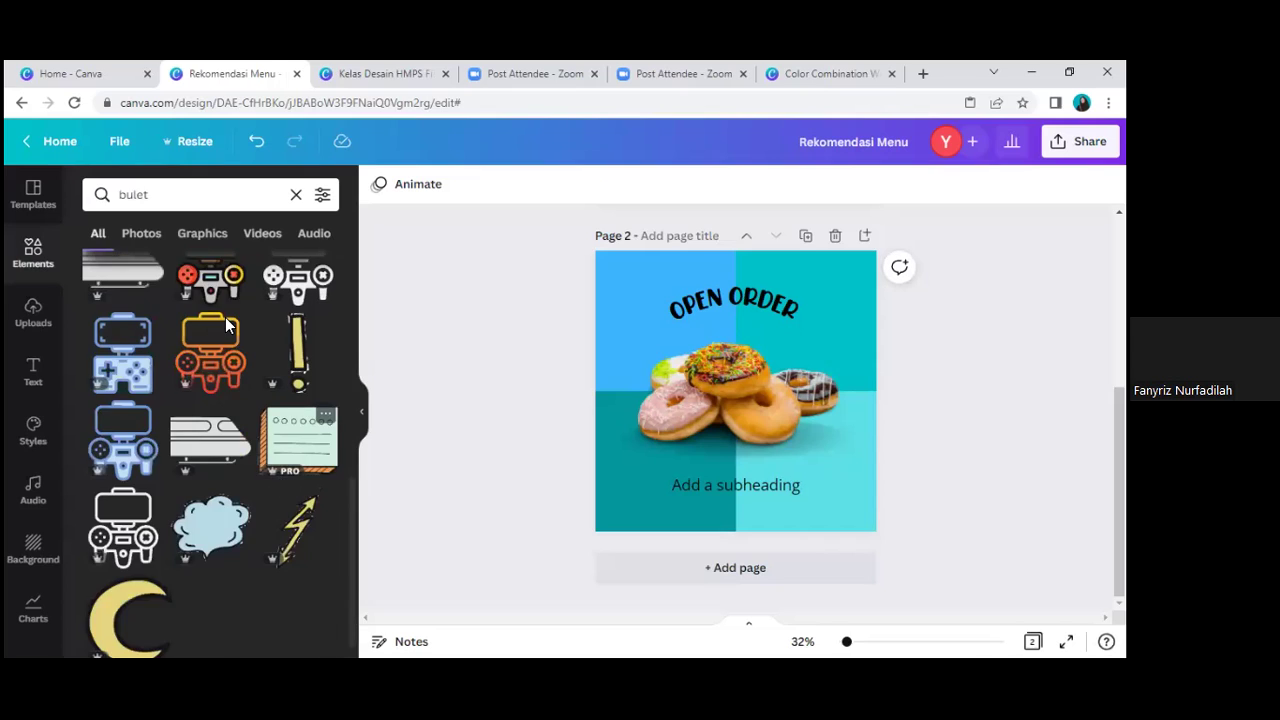
scroll(225, 317, up, 3)
click(117, 193)
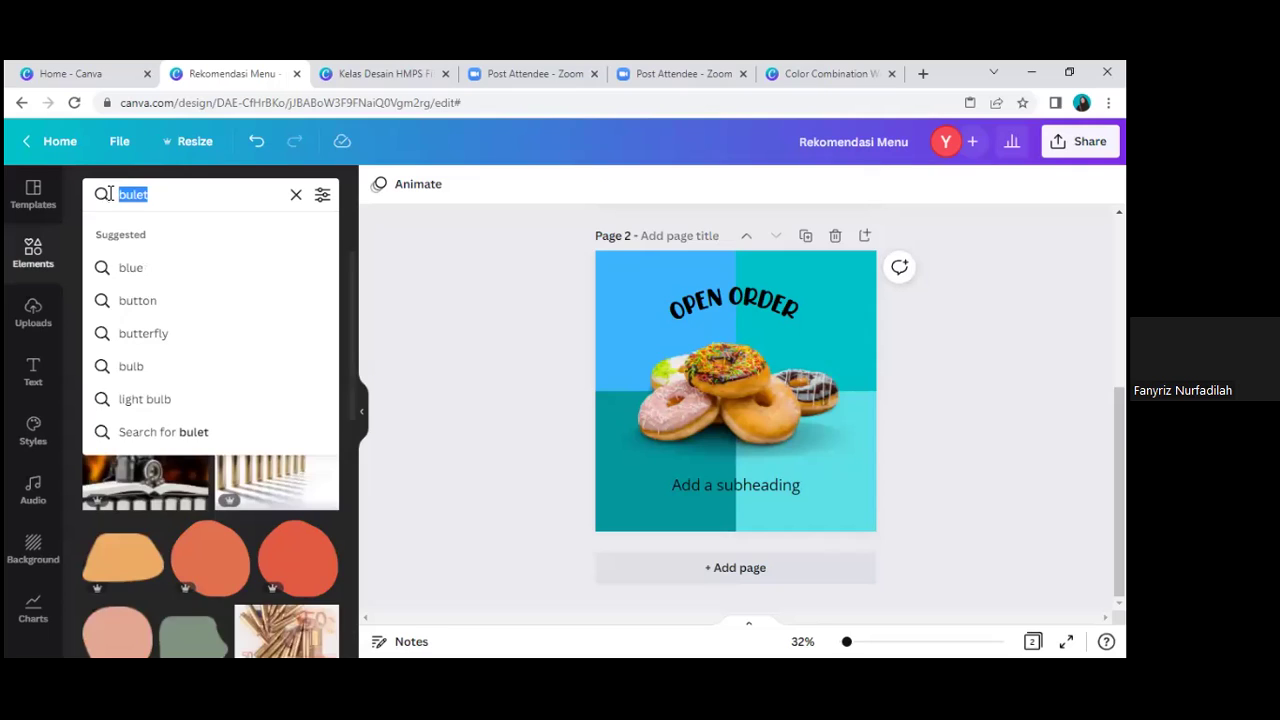
text(lingkaran)
key(Return)
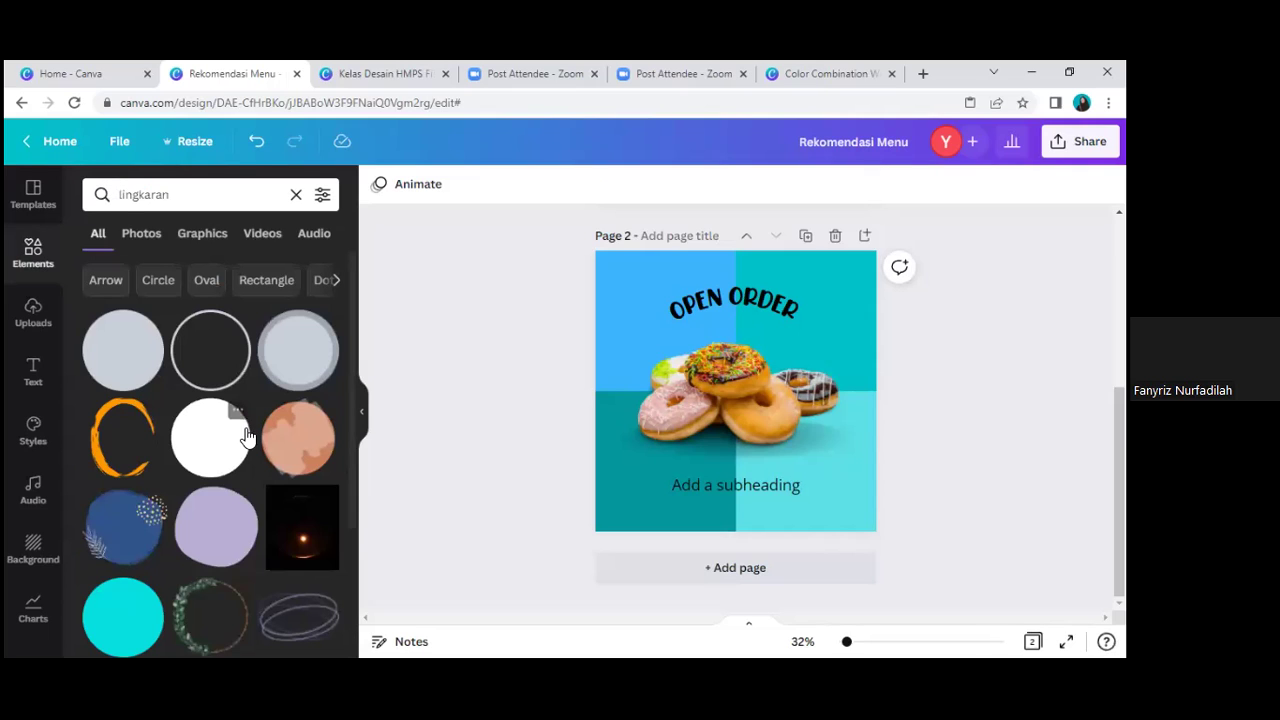
scroll(250, 440, down, 2)
scroll(257, 533, down, 3)
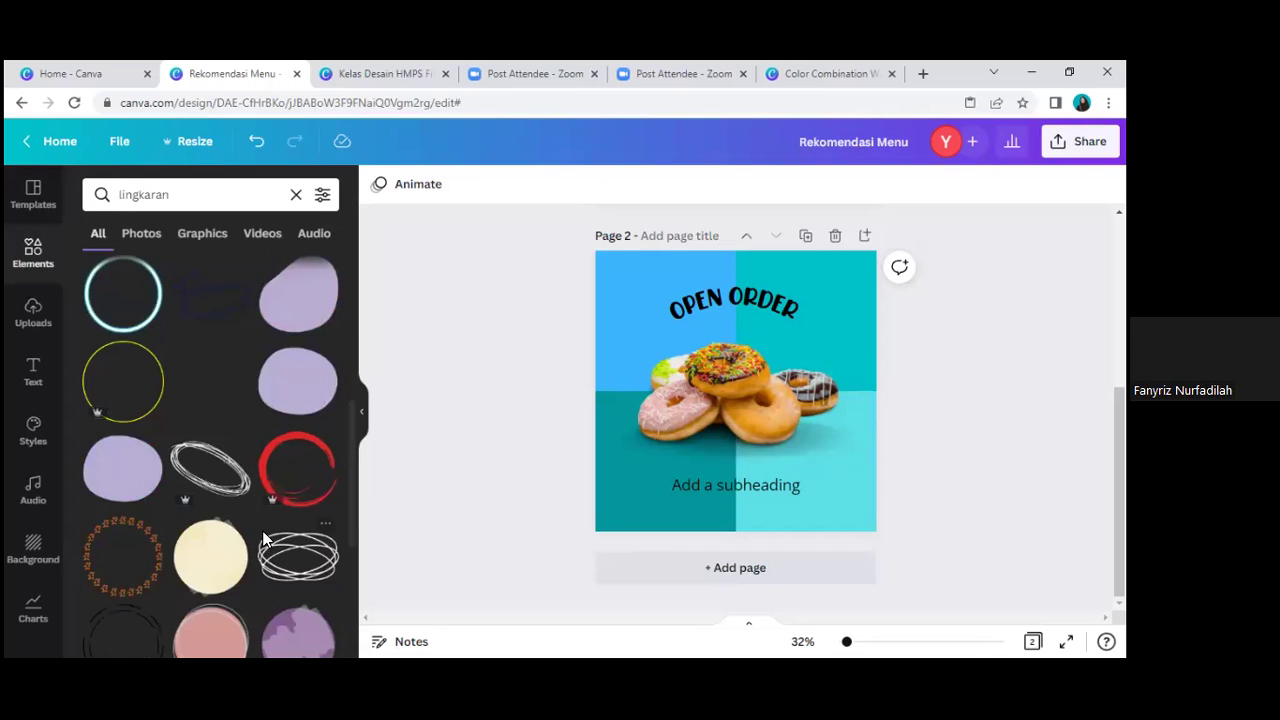
scroll(262, 530, up, 5)
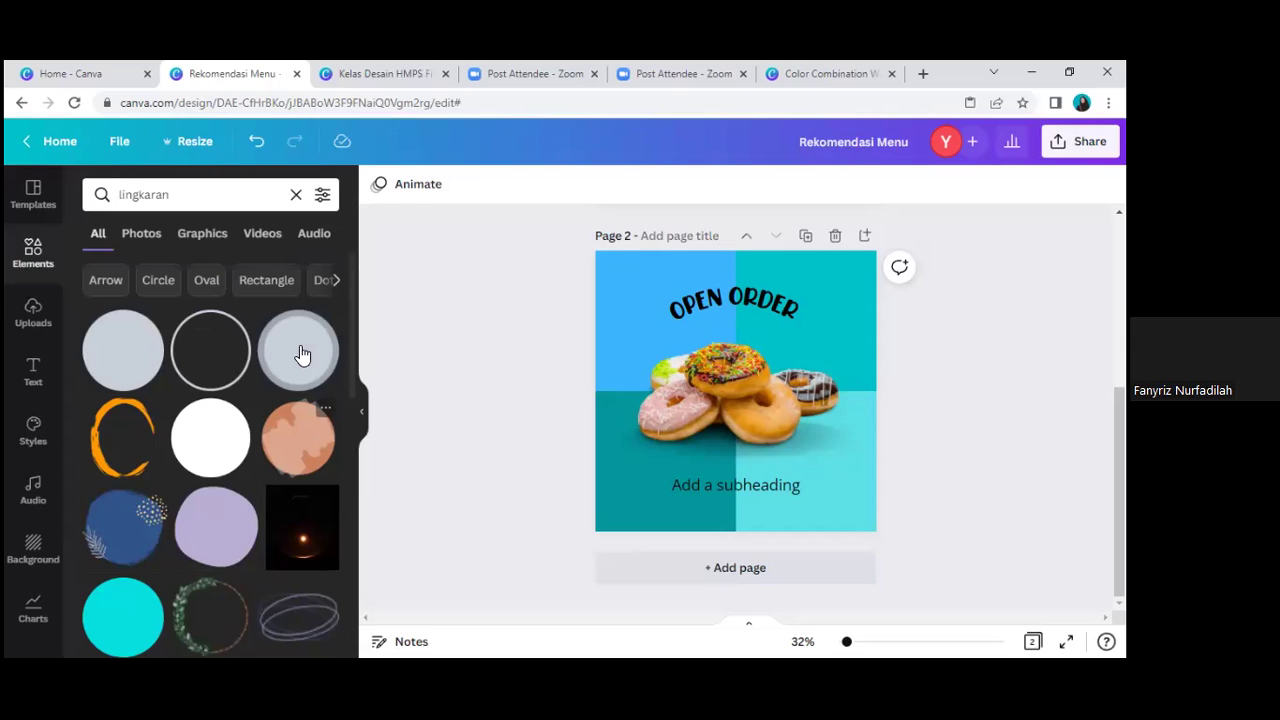
click(302, 354)
Step: Shrink the orange-ringed circle into the upper right and reposition the curved heading
drag(815, 361, 866, 411)
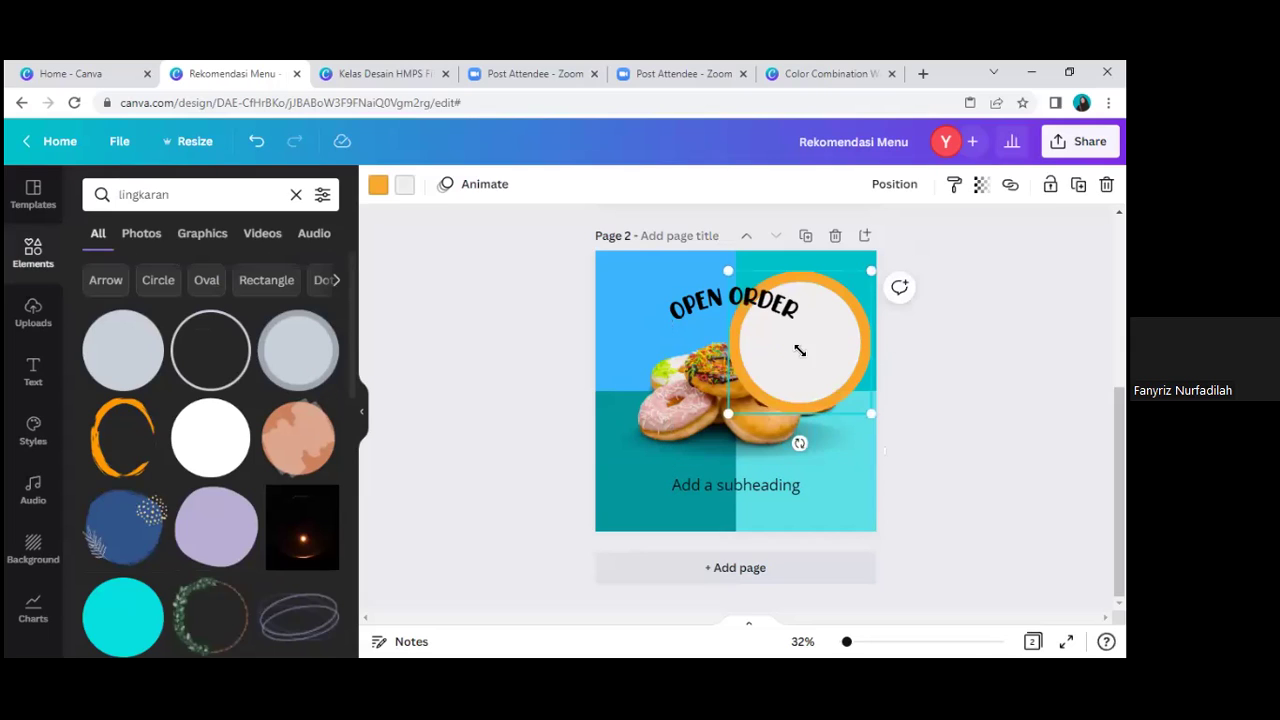
drag(800, 350, 798, 341)
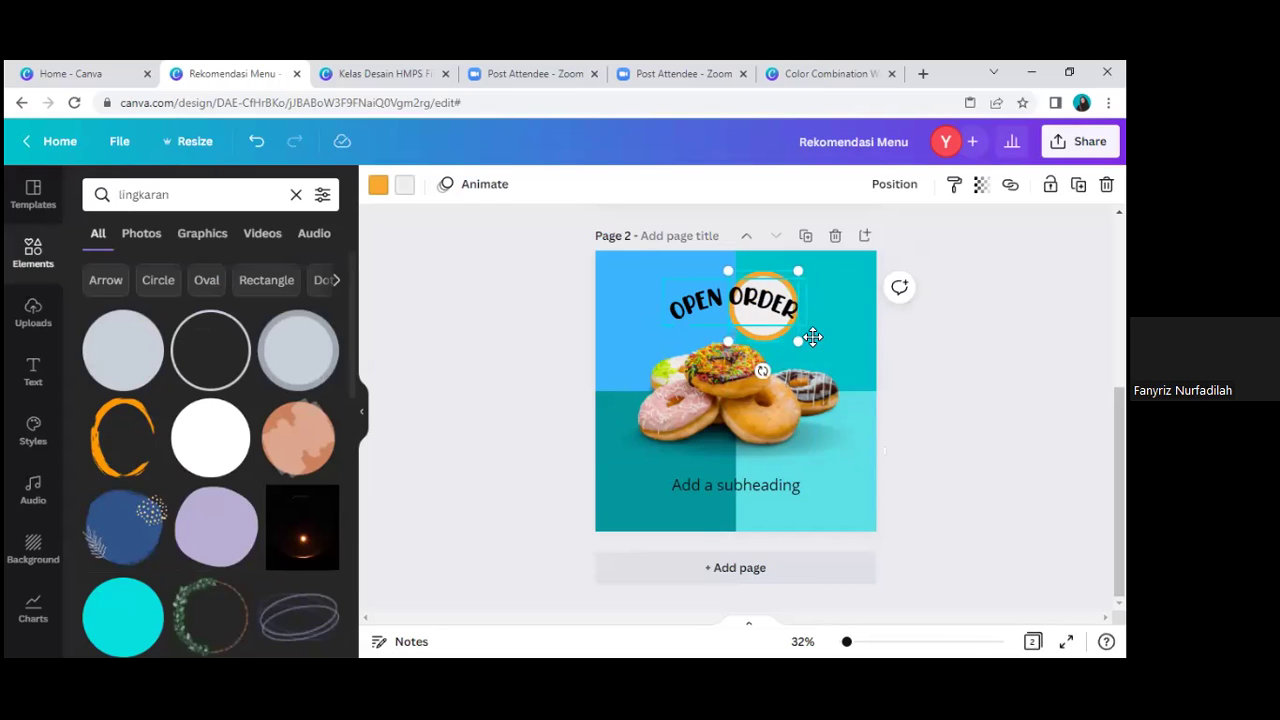
click(812, 337)
drag(638, 349, 631, 449)
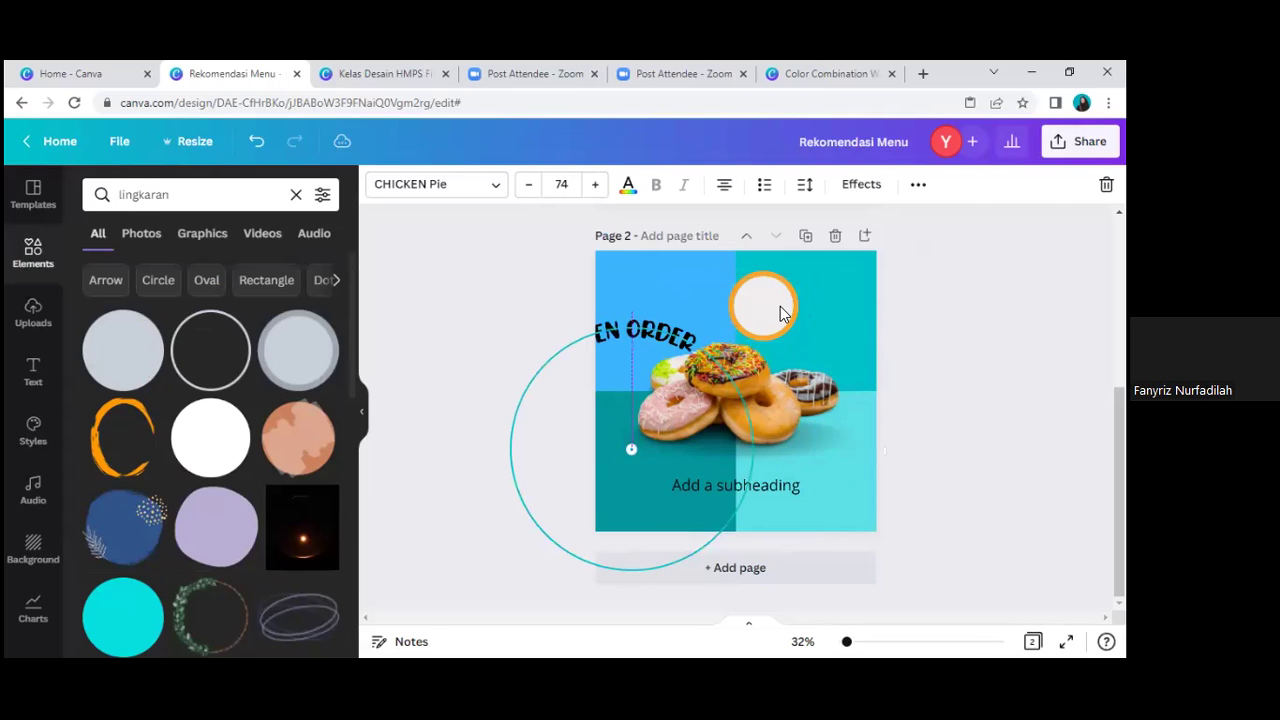
click(783, 313)
drag(801, 313, 794, 313)
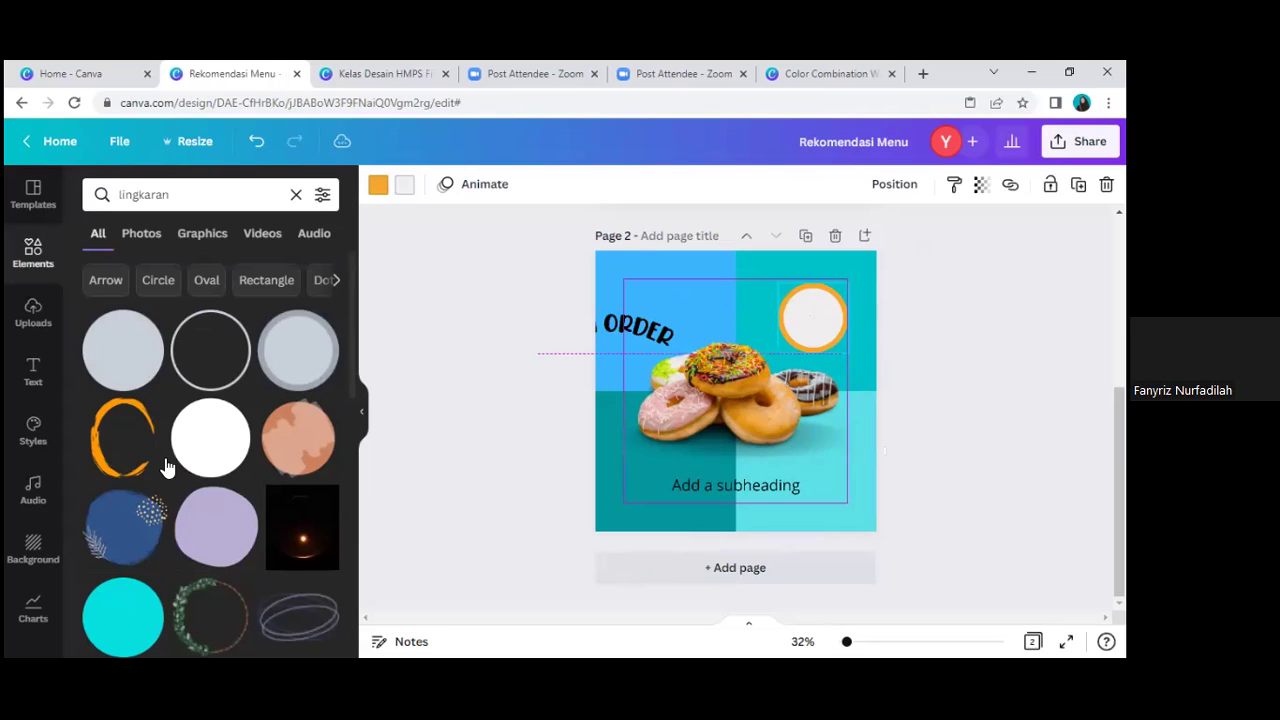
Step: Shrink the small yellow circle into the top-right area, then delete it
scroll(222, 440, down, 3)
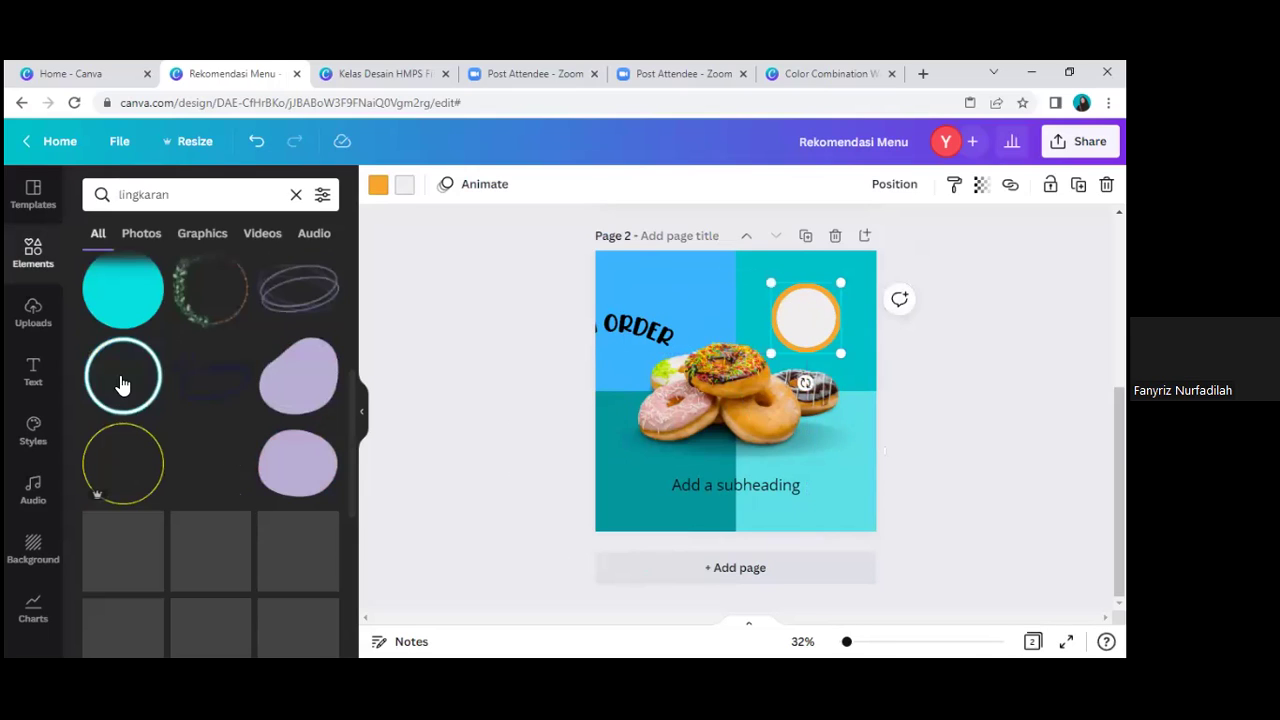
scroll(290, 522, down, 3)
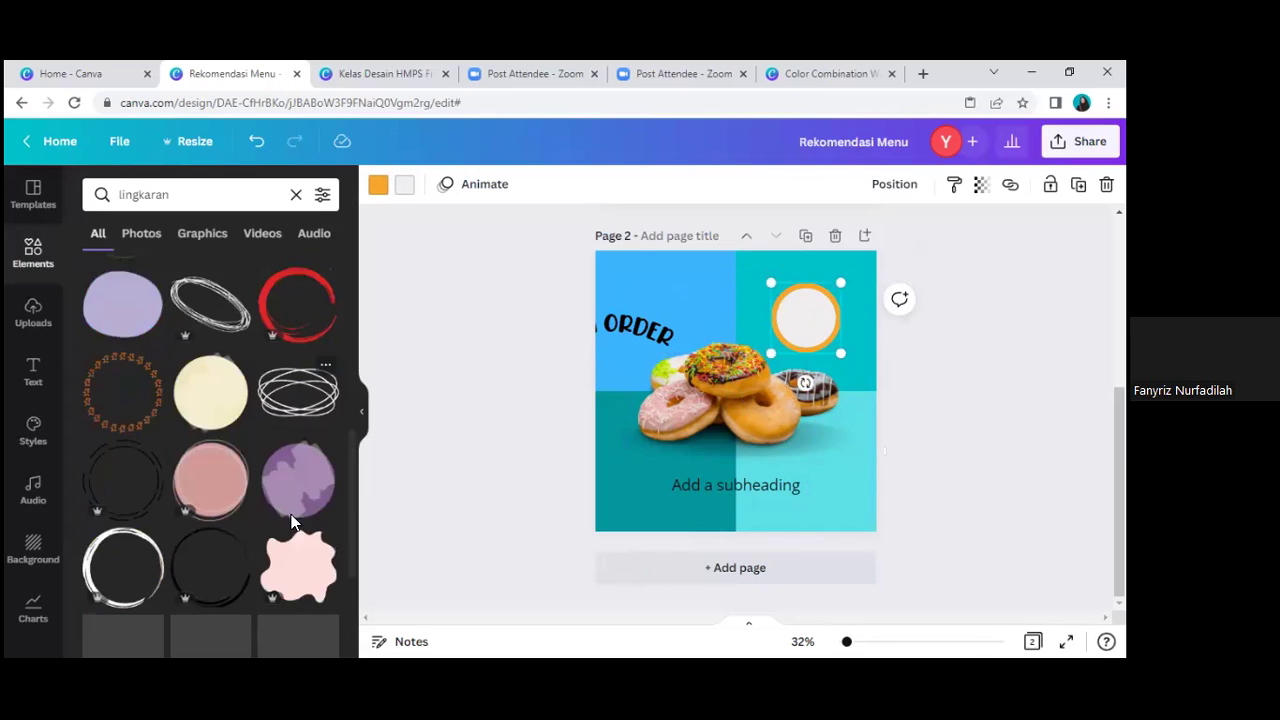
scroll(293, 518, down, 2)
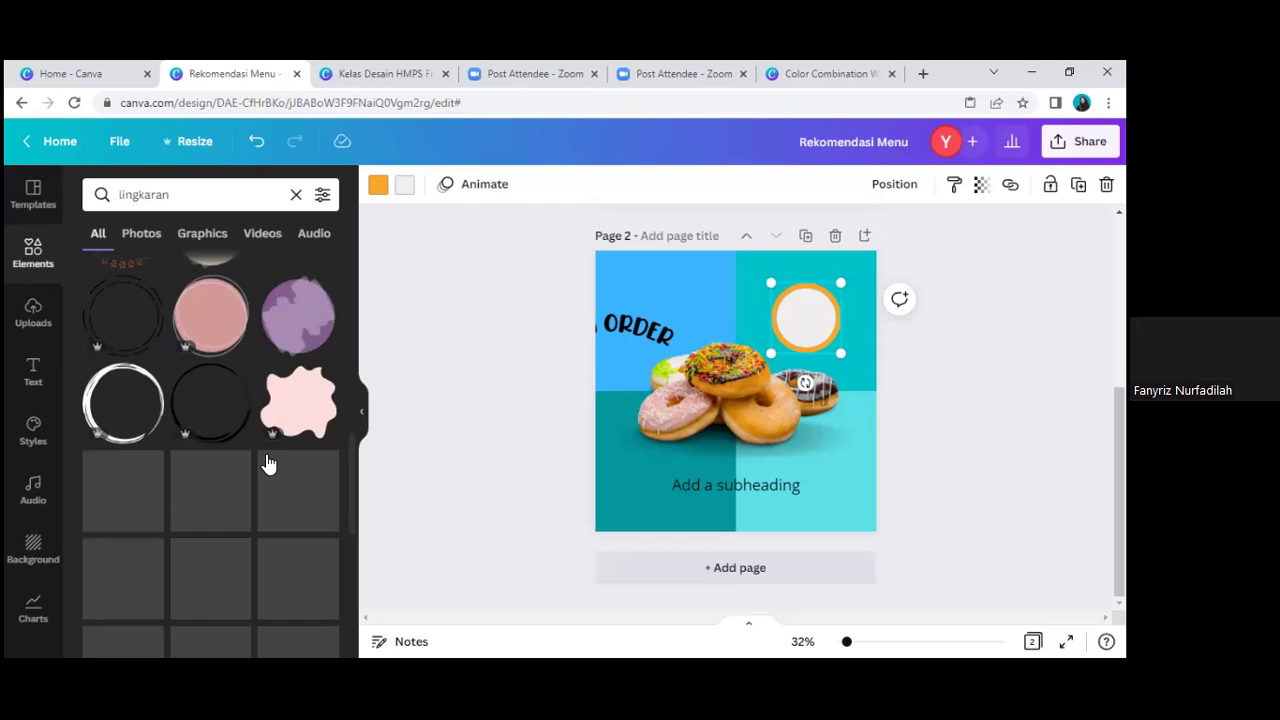
scroll(287, 490, down, 3)
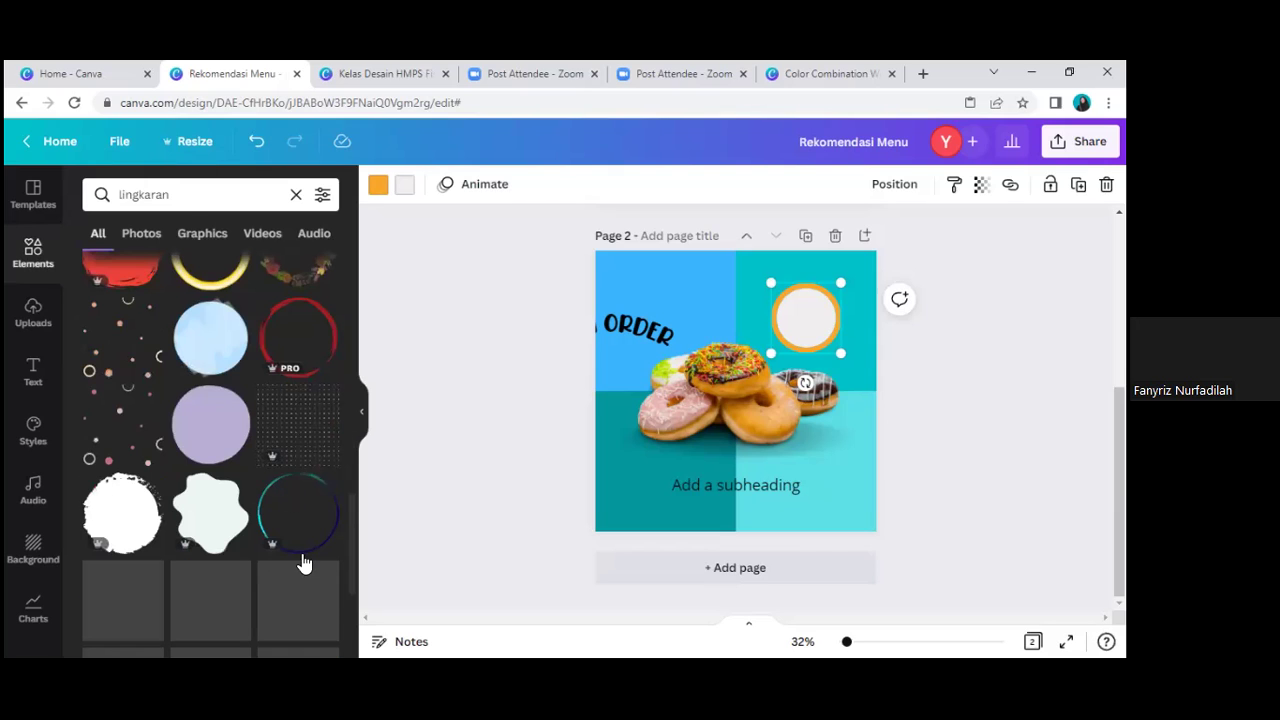
scroll(293, 565, down, 2)
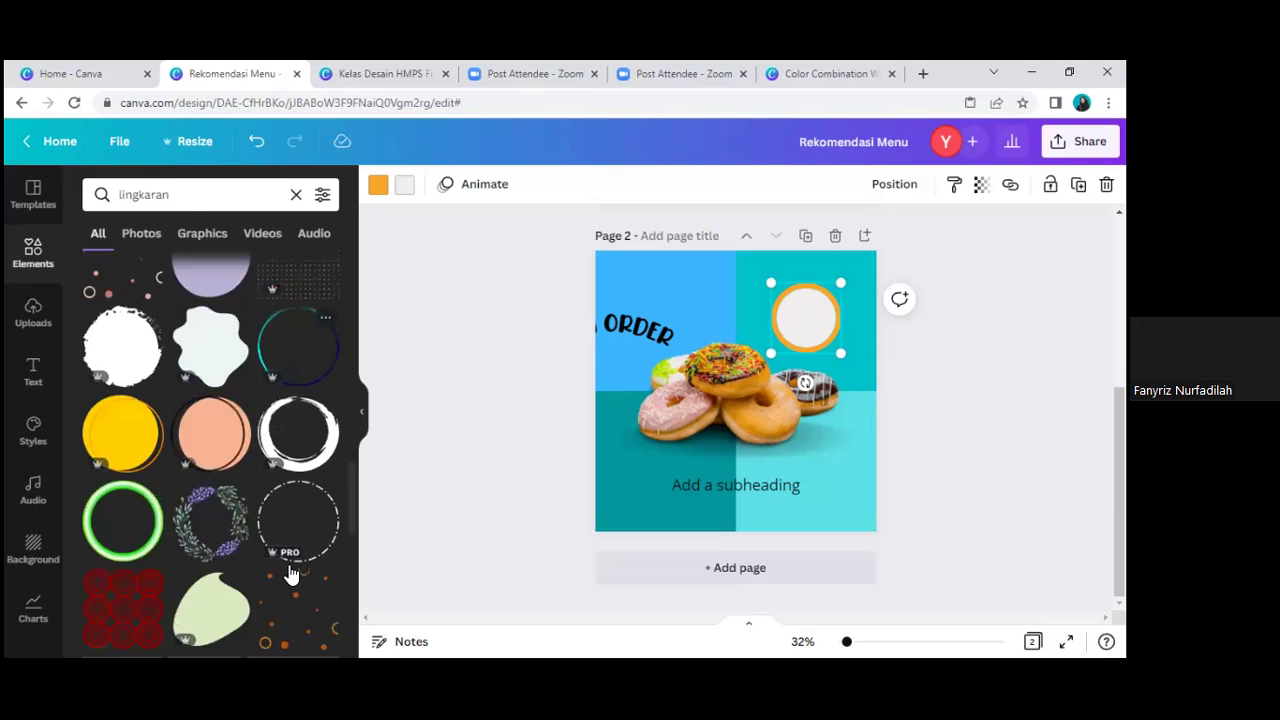
scroll(280, 488, down, 1)
scroll(279, 487, down, 2)
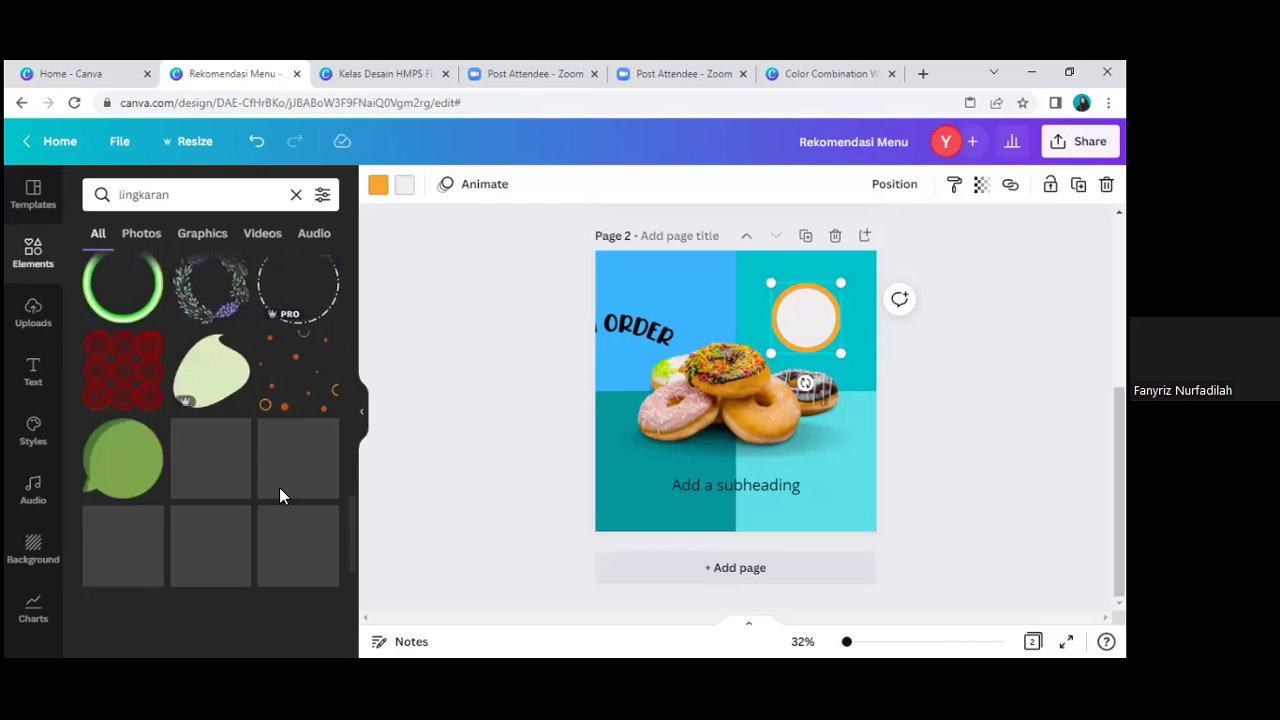
scroll(279, 487, down, 2)
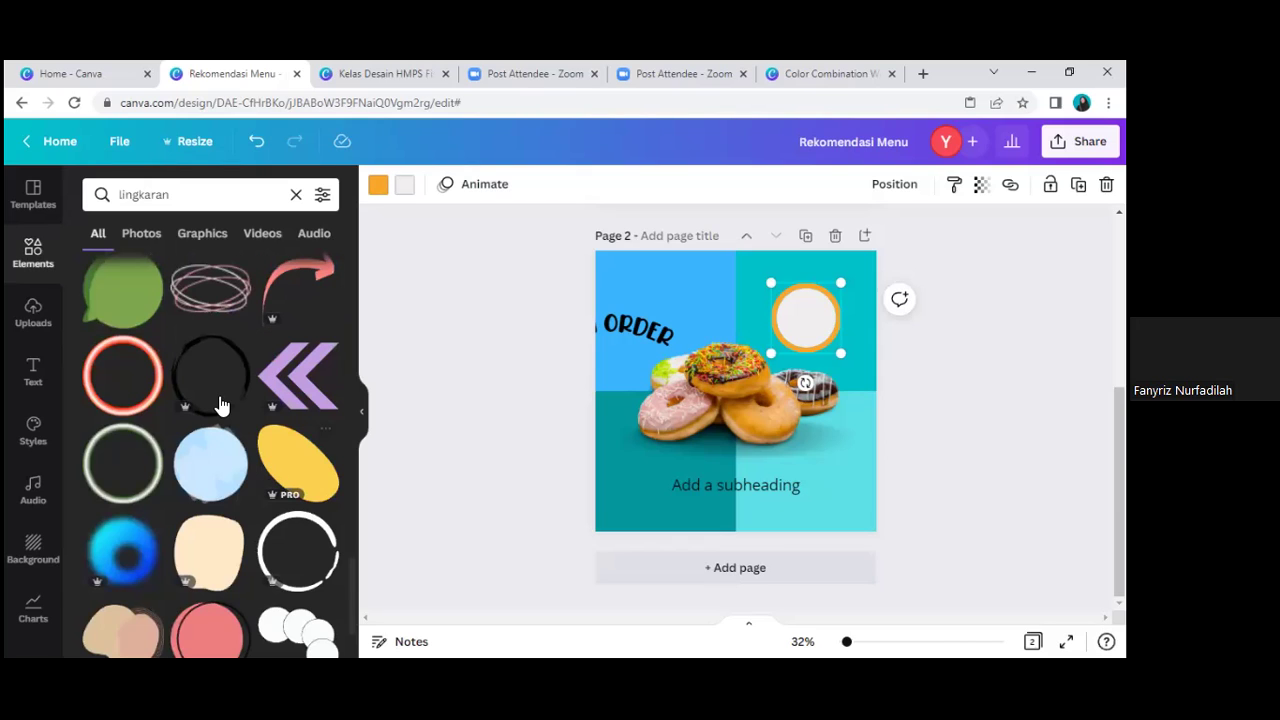
scroll(222, 405, down, 3)
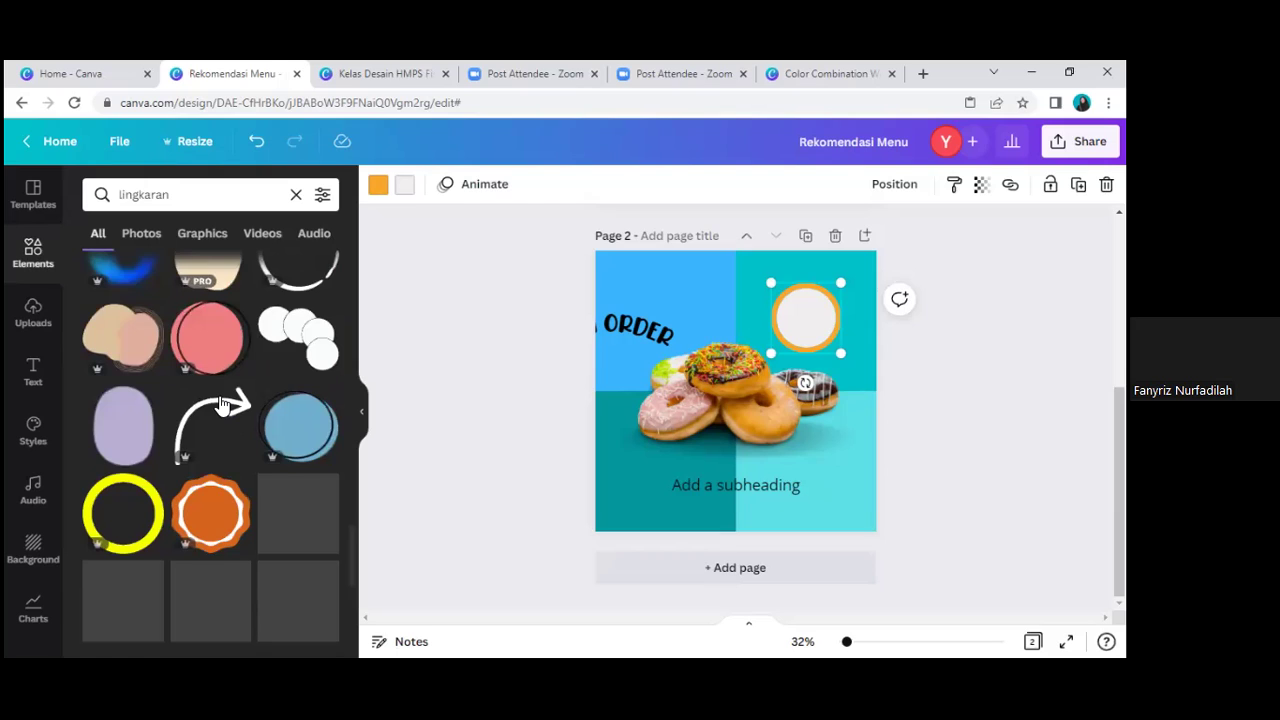
scroll(222, 405, down, 1)
scroll(222, 405, down, 2)
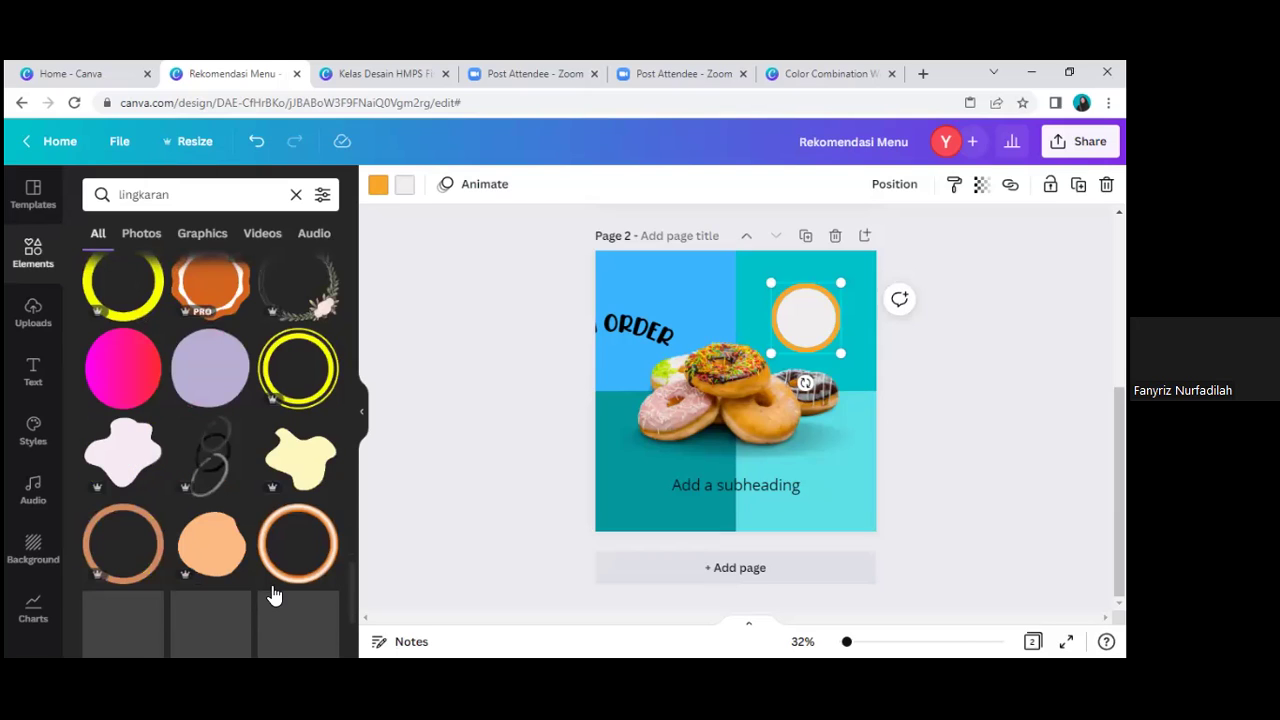
scroll(257, 531, down, 1)
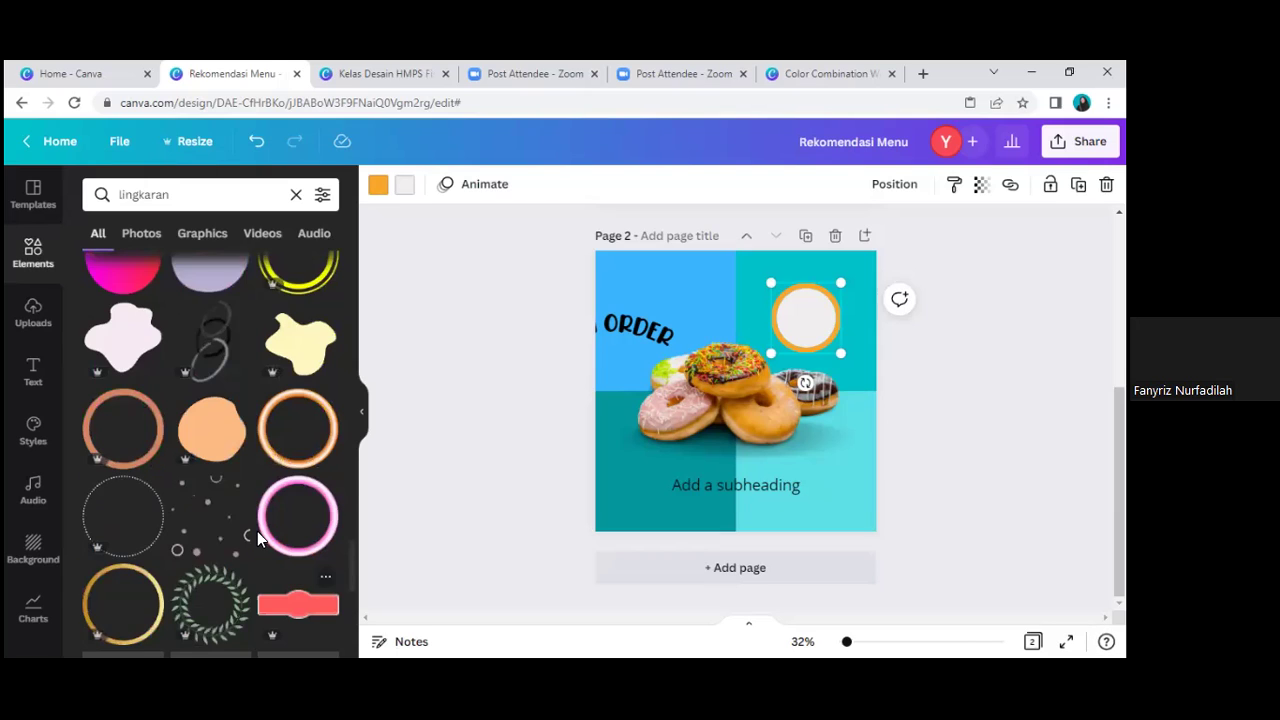
scroll(257, 531, down, 3)
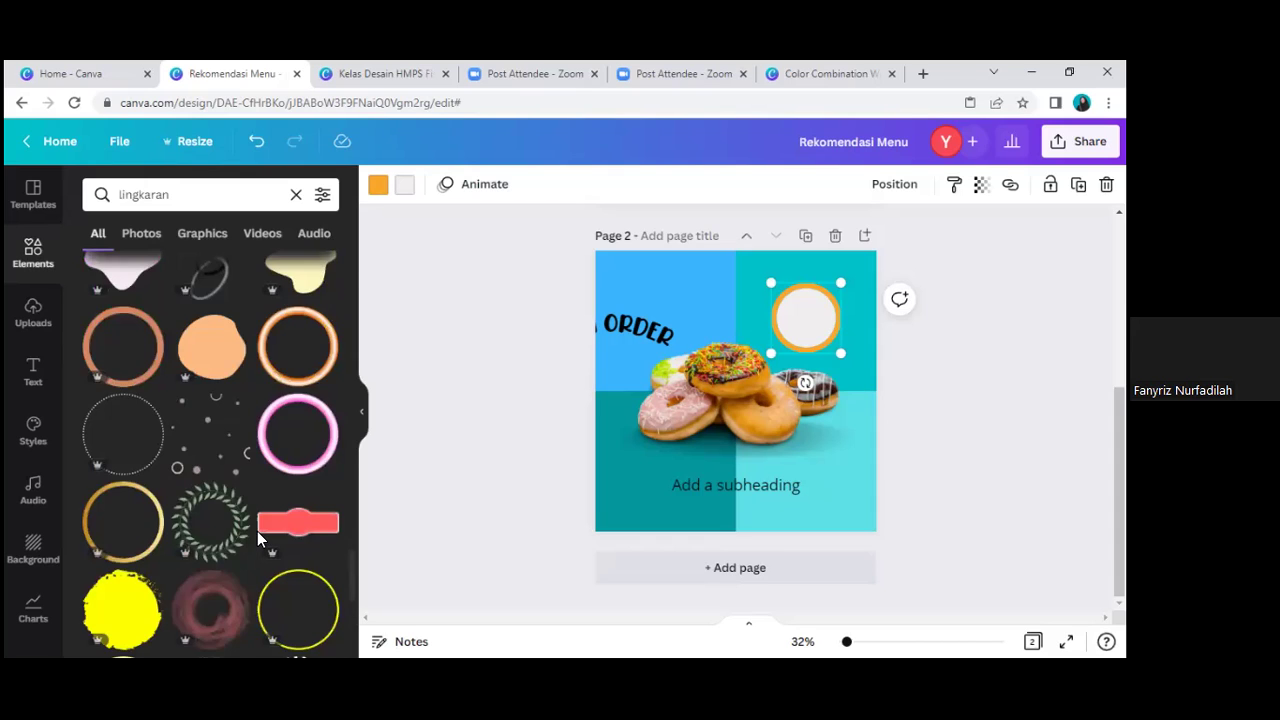
scroll(257, 531, down, 2)
scroll(295, 490, down, 2)
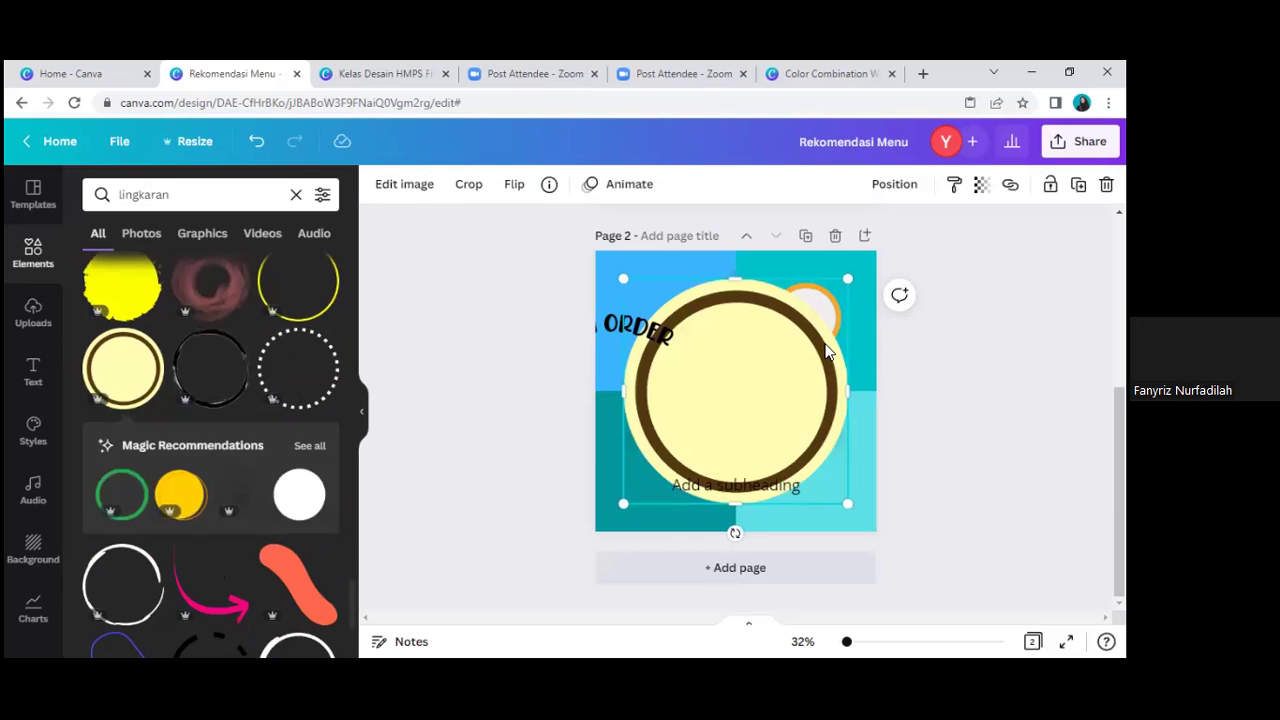
drag(620, 508, 766, 366)
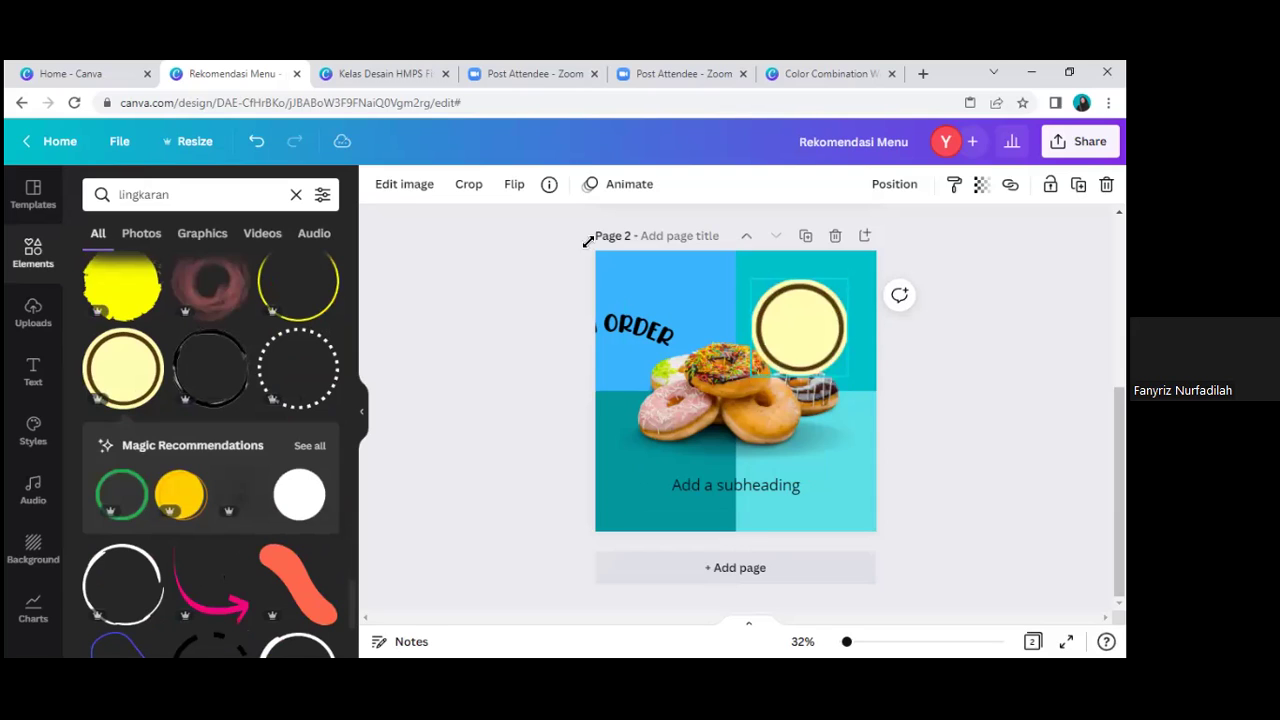
drag(588, 242, 588, 250)
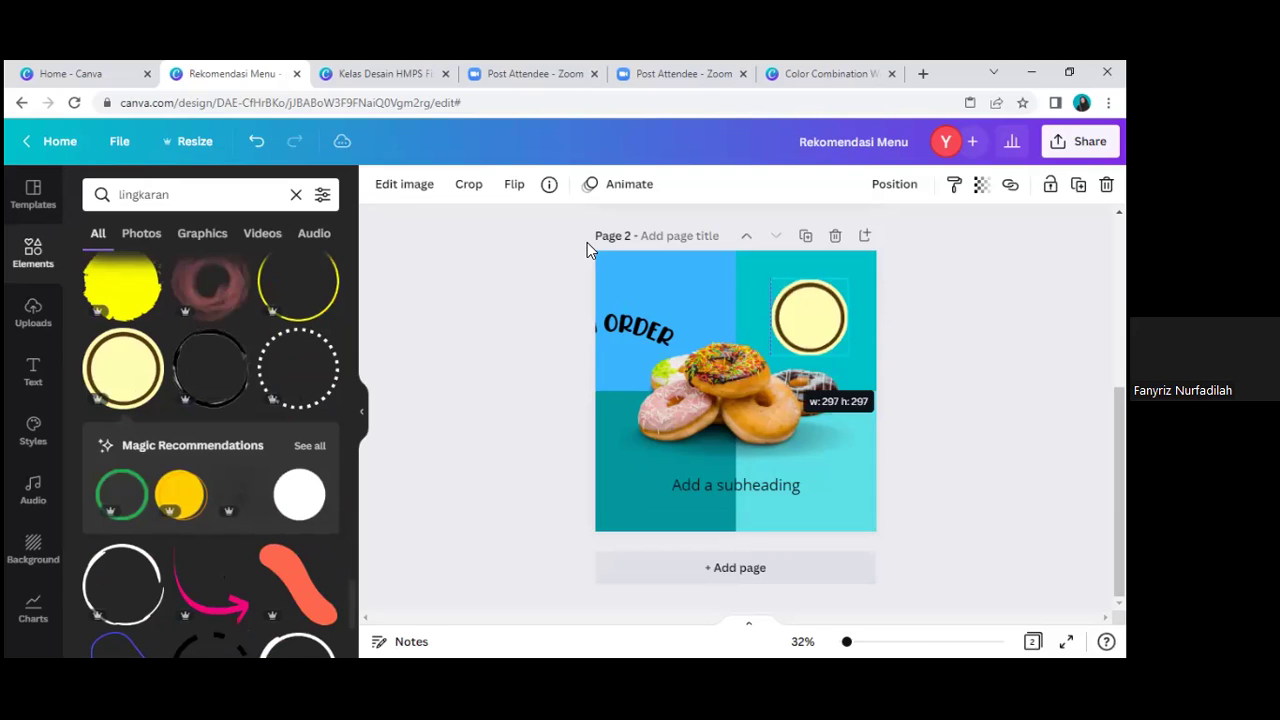
click(820, 322)
drag(826, 317, 842, 305)
key(Delete)
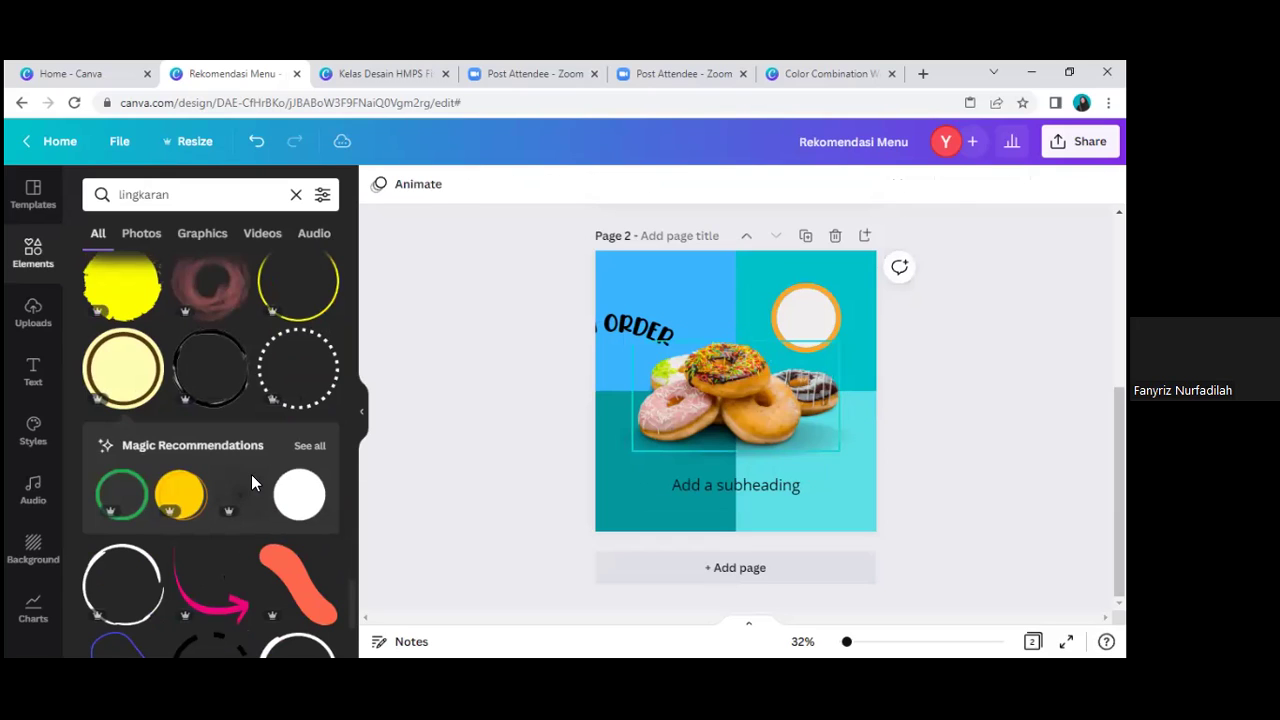
Step: Reselect the orange-ringed white circle at the top right
scroll(266, 477, down, 1)
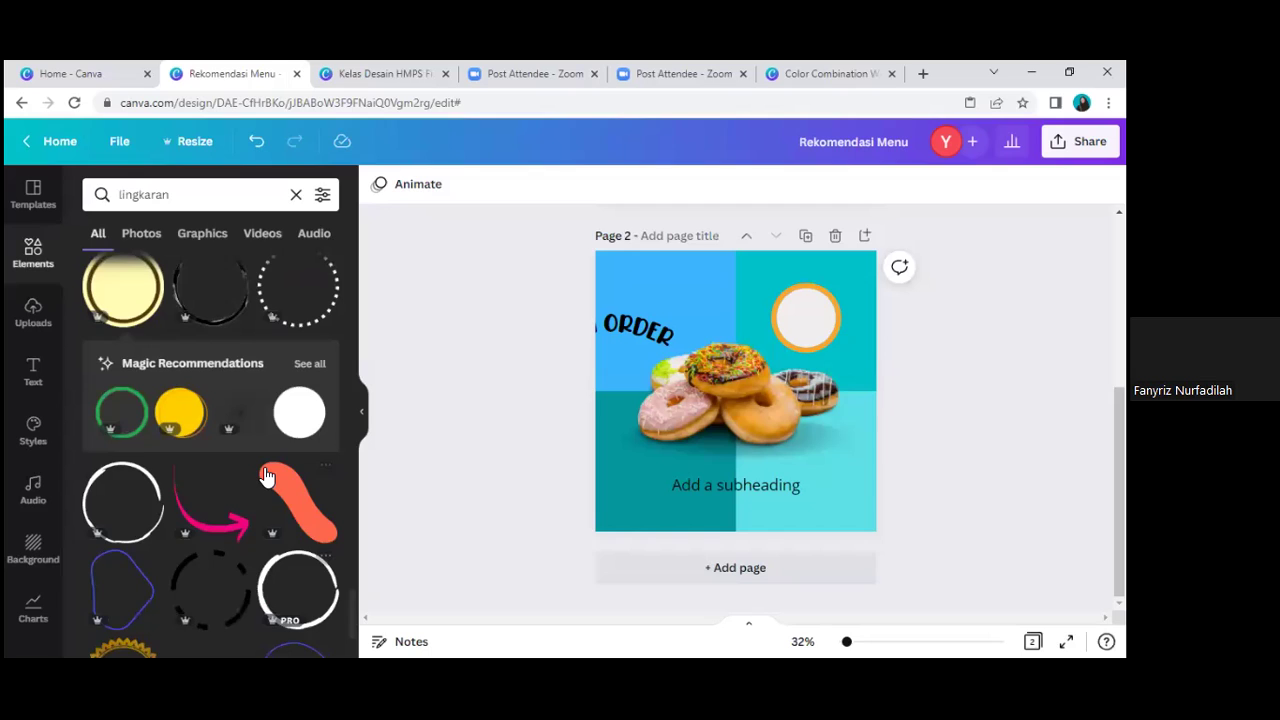
scroll(262, 520, down, 2)
scroll(257, 560, down, 1)
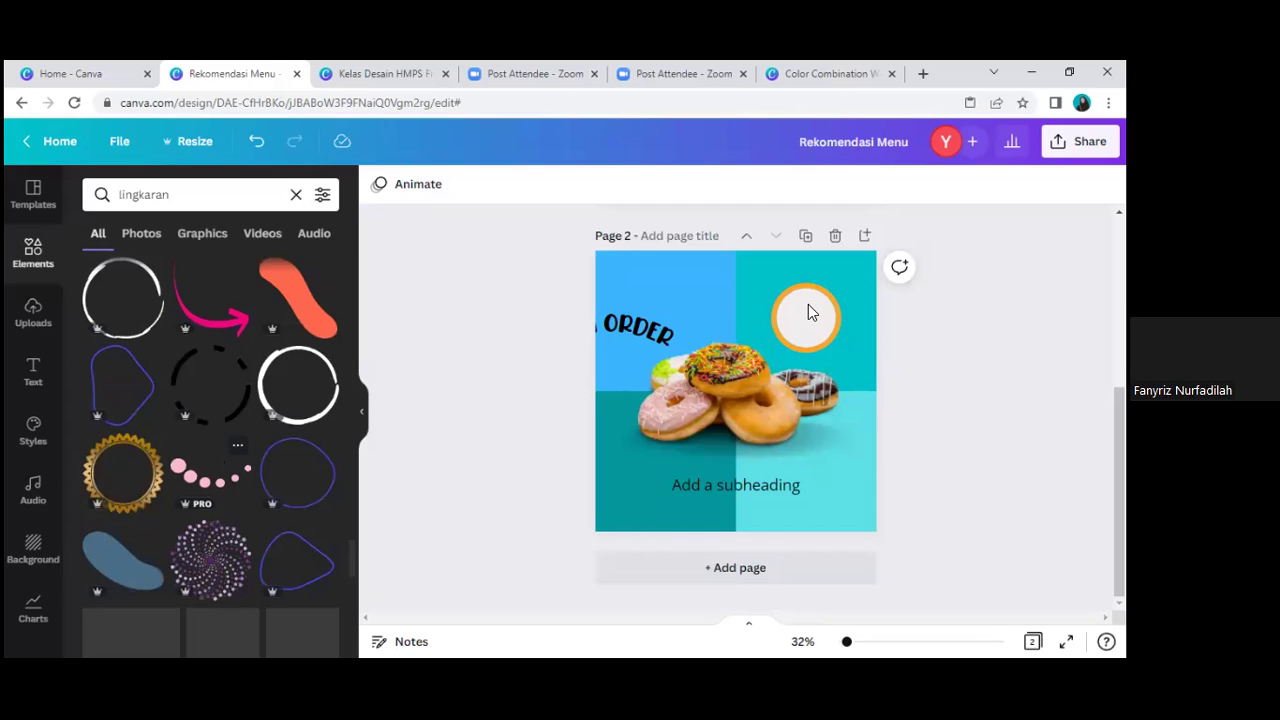
click(810, 313)
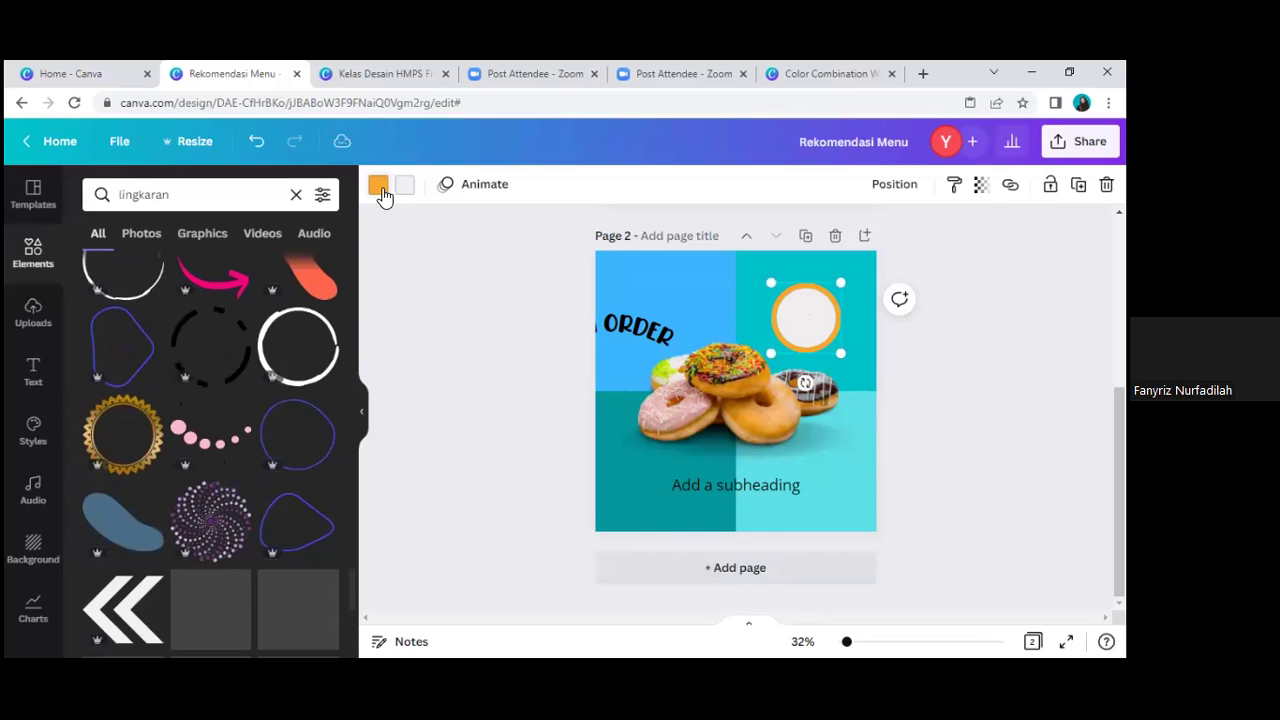
Step: Recolour the circle's ring teal and shift it slightly right
click(379, 187)
click(232, 280)
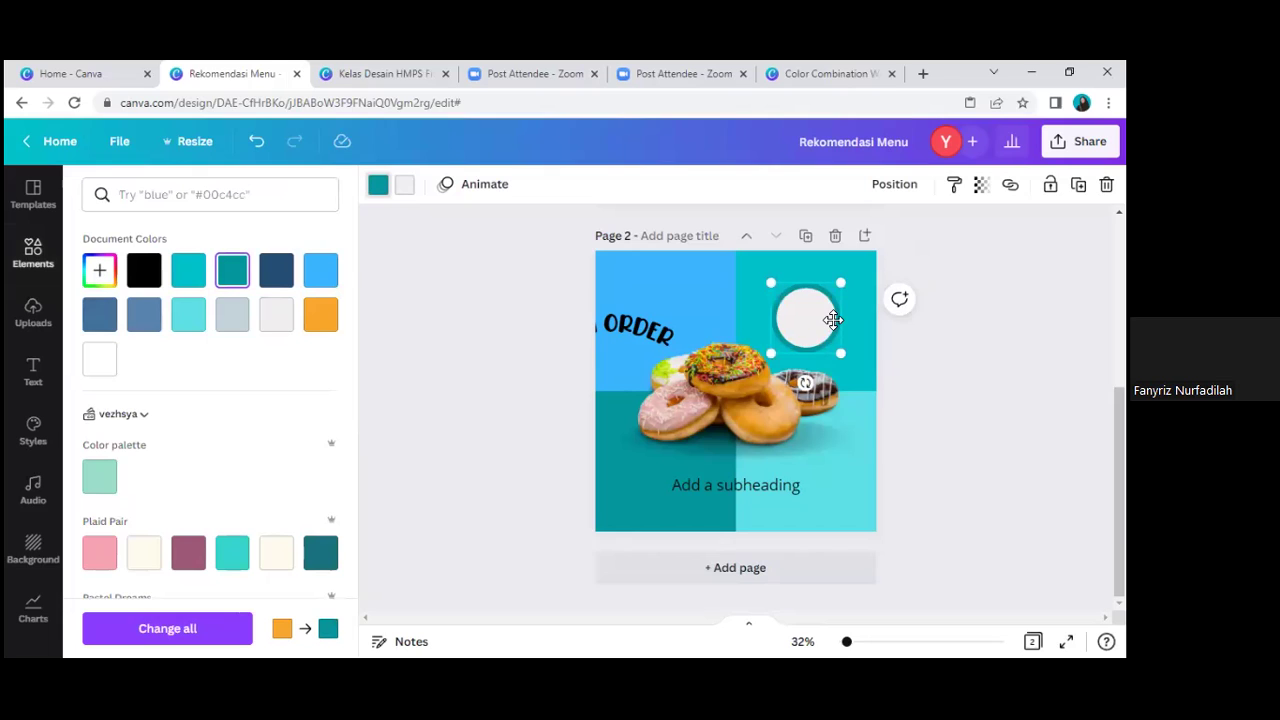
drag(838, 320, 852, 322)
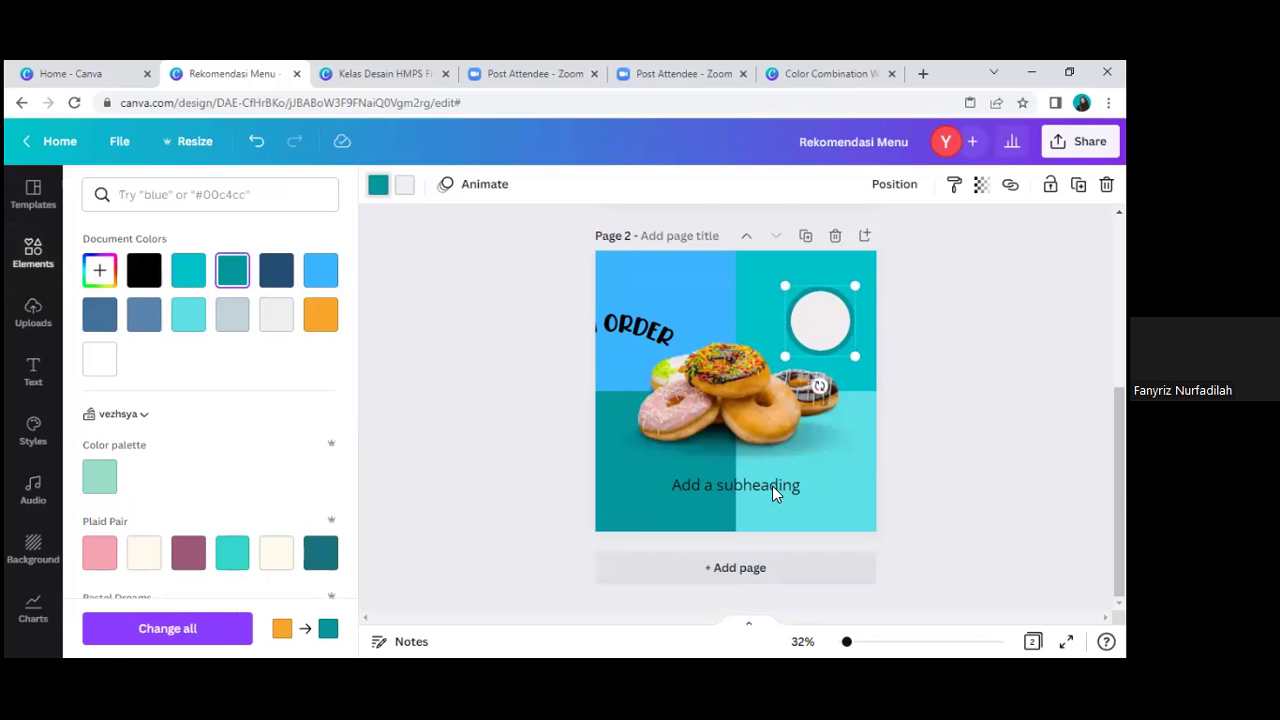
Step: Replace the subheading with bold '7k/PCS' and place it inside the white circle
double_click(772, 485)
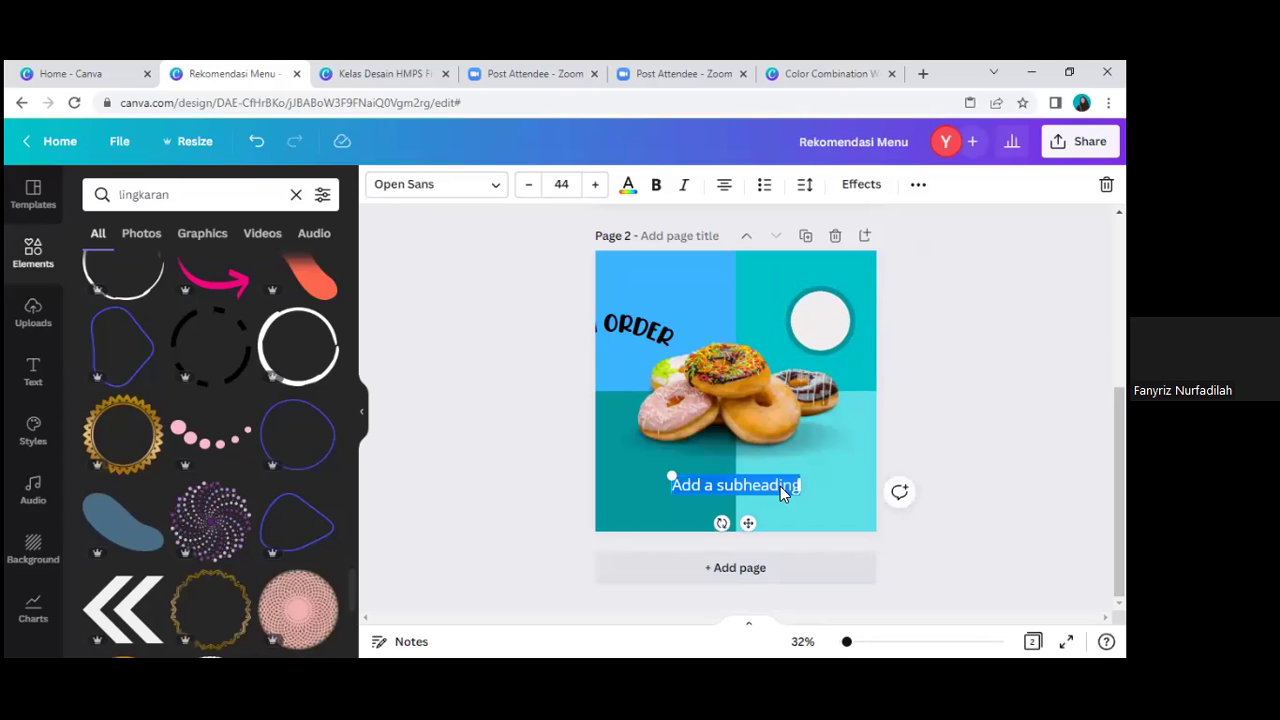
text(7k/PCS)
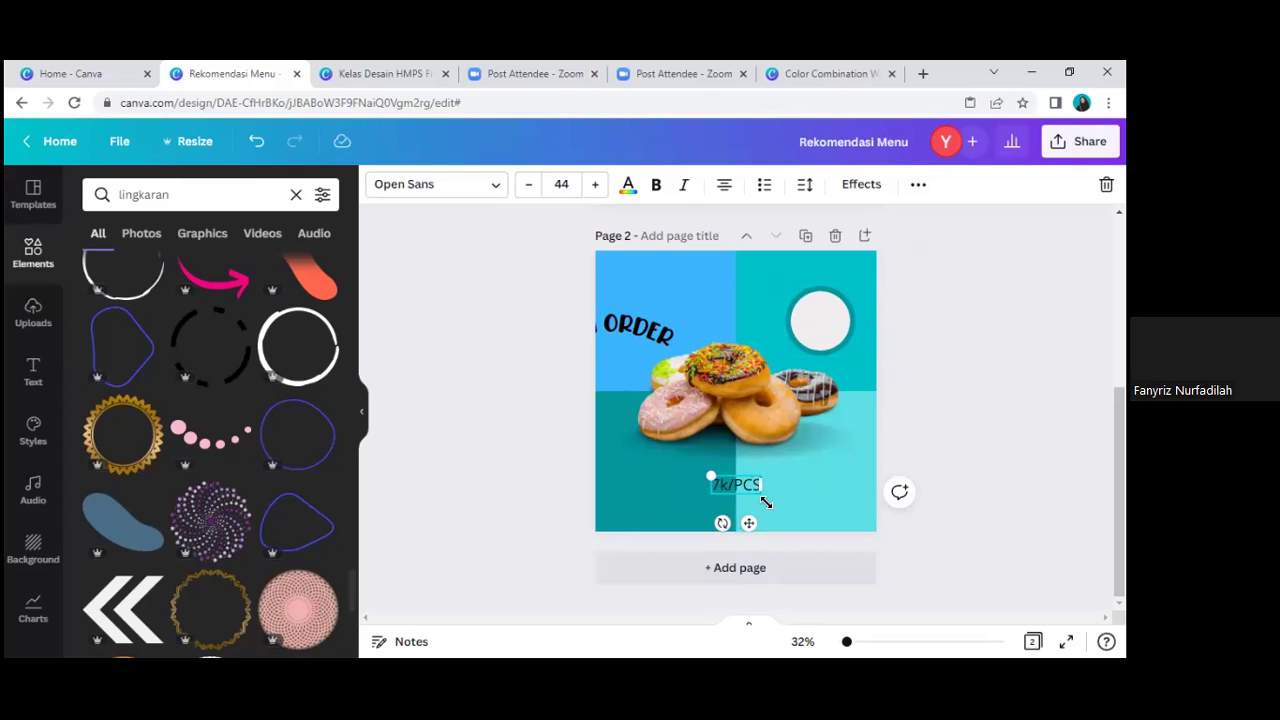
key(ctrl+b)
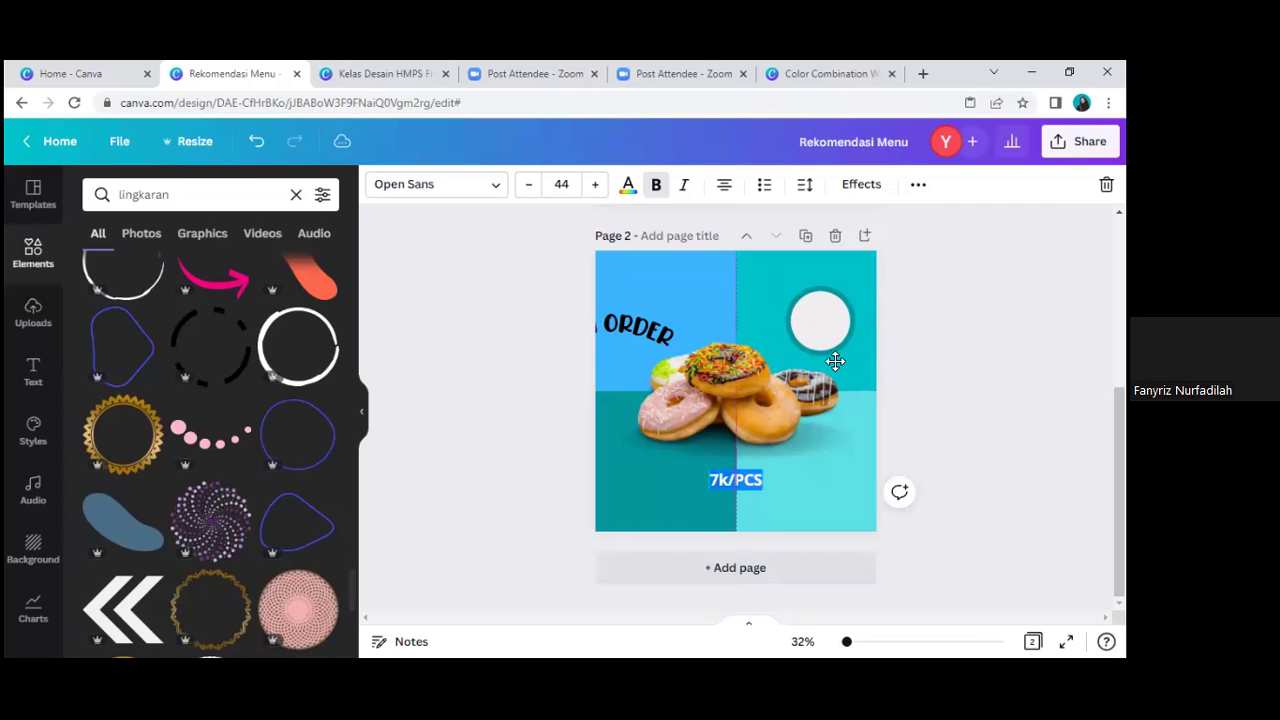
drag(835, 361, 833, 359)
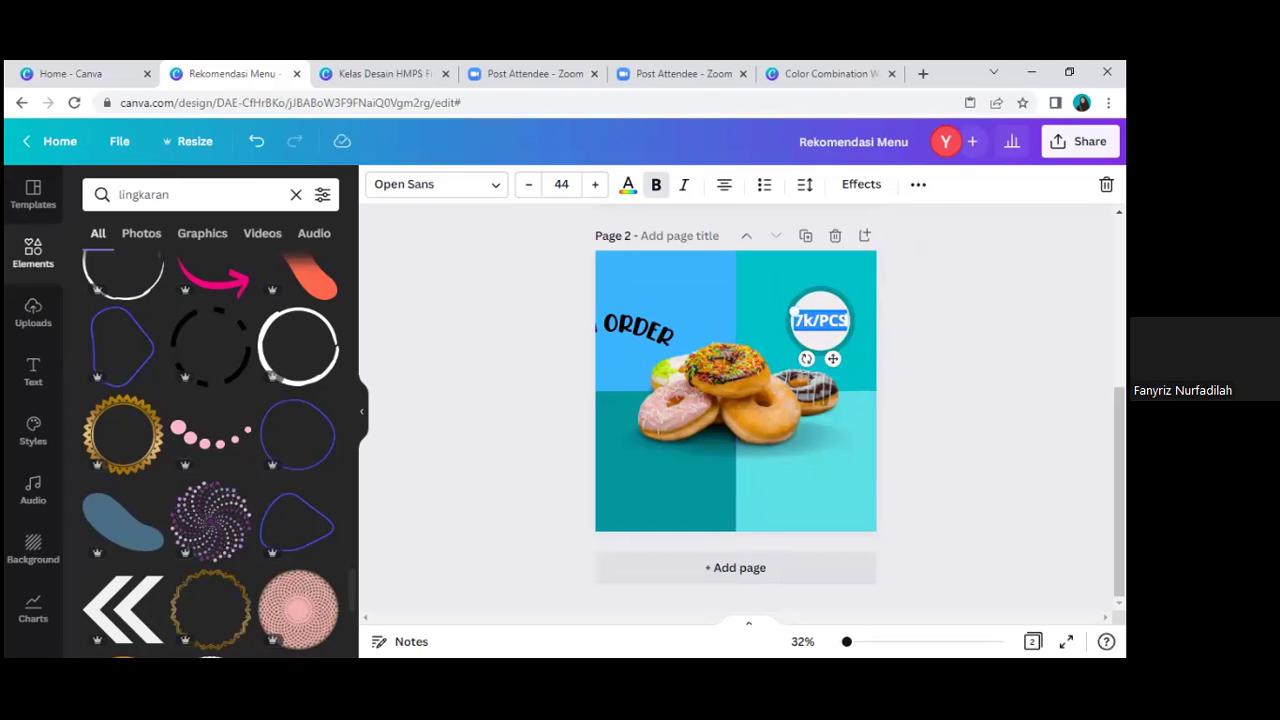
key(Escape)
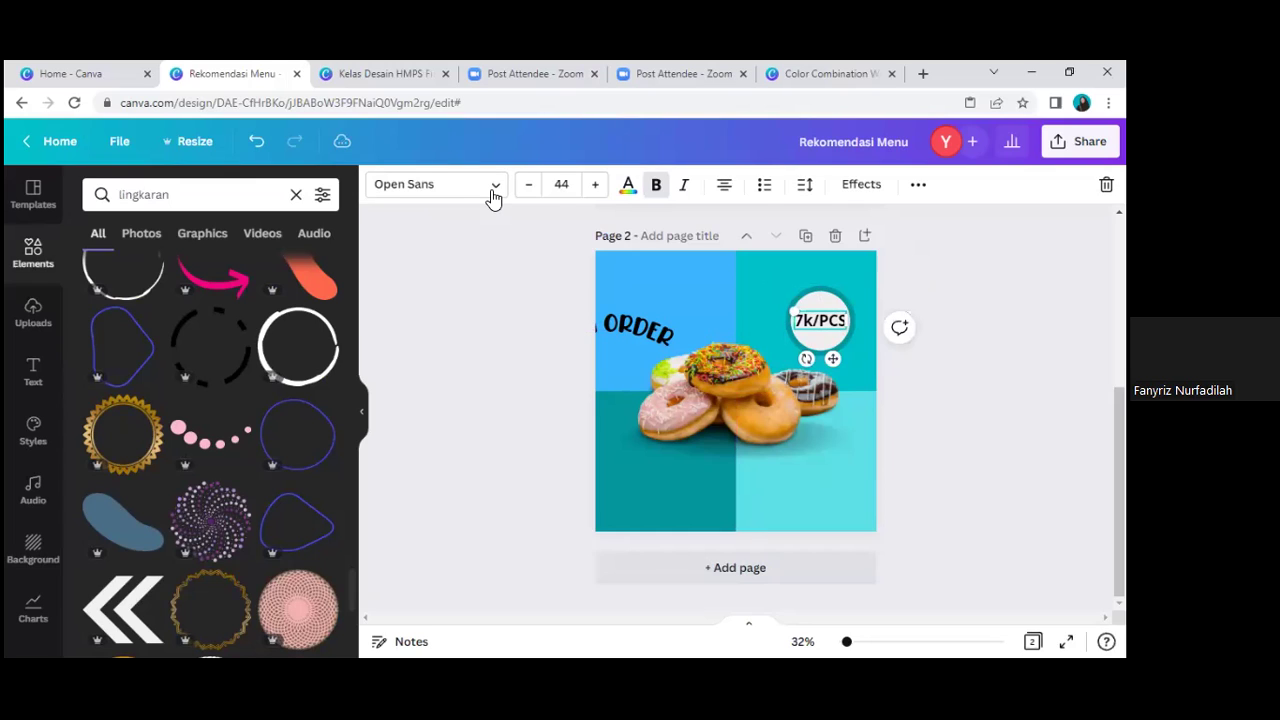
Step: Set the 7k/PCS price in Hello Avocado Regular and nudge it within the circle
click(493, 196)
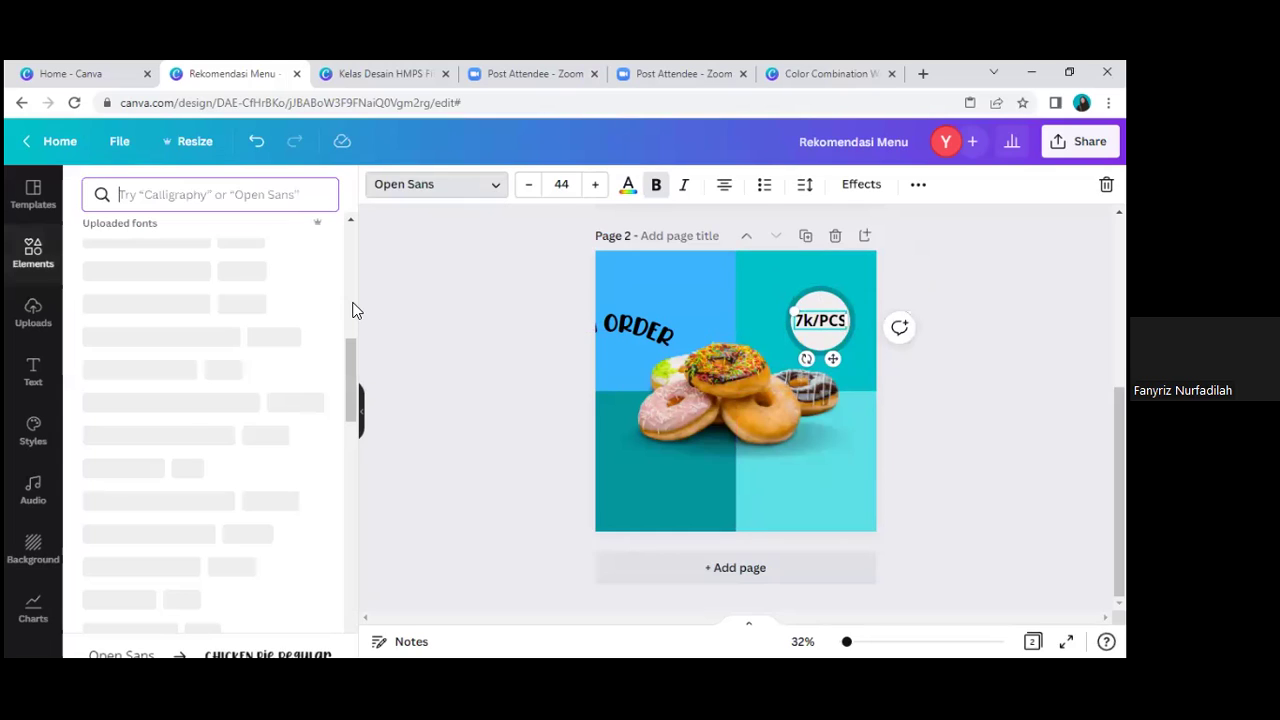
click(204, 379)
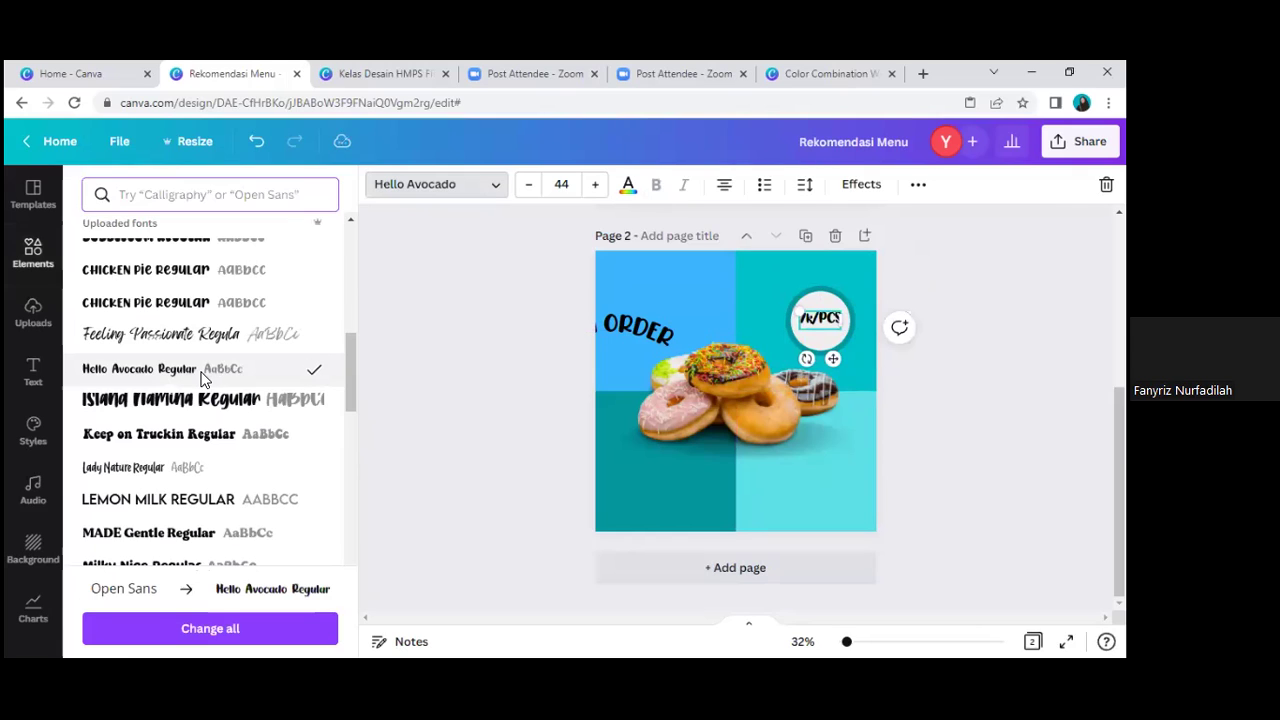
click(820, 320)
drag(832, 325, 832, 316)
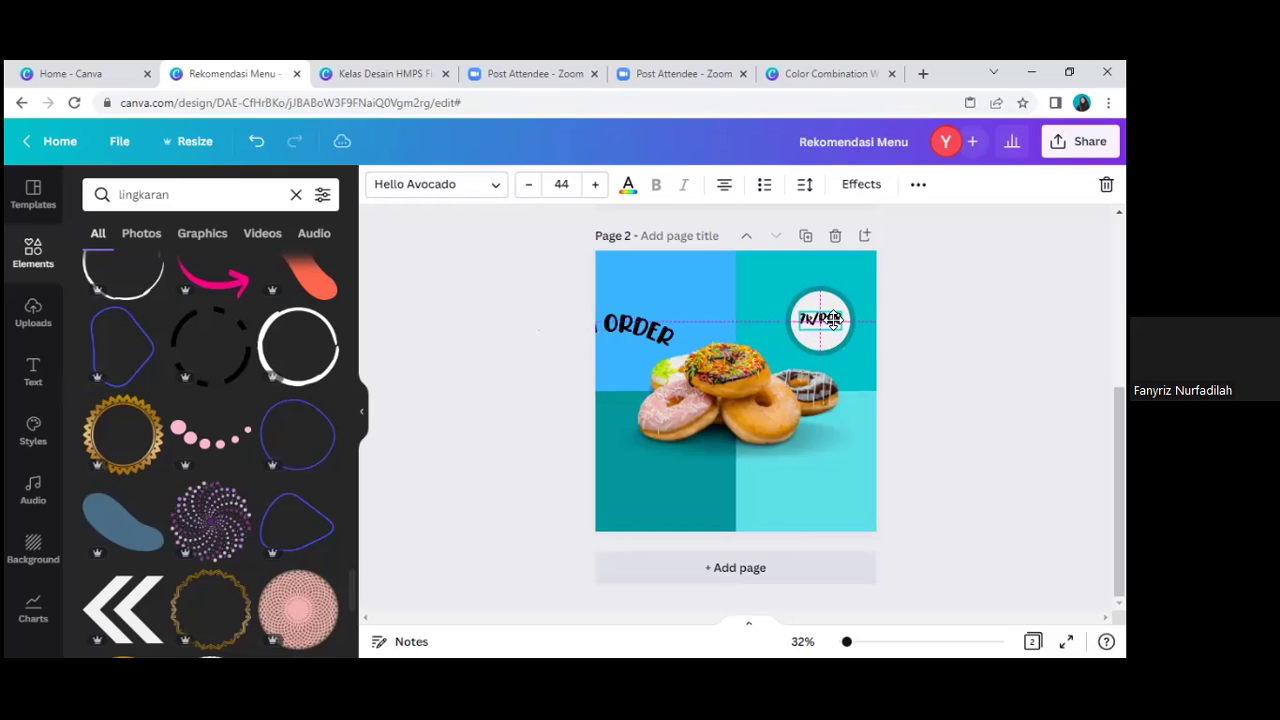
Step: Move the price circle group slightly lower on the page
click(648, 337)
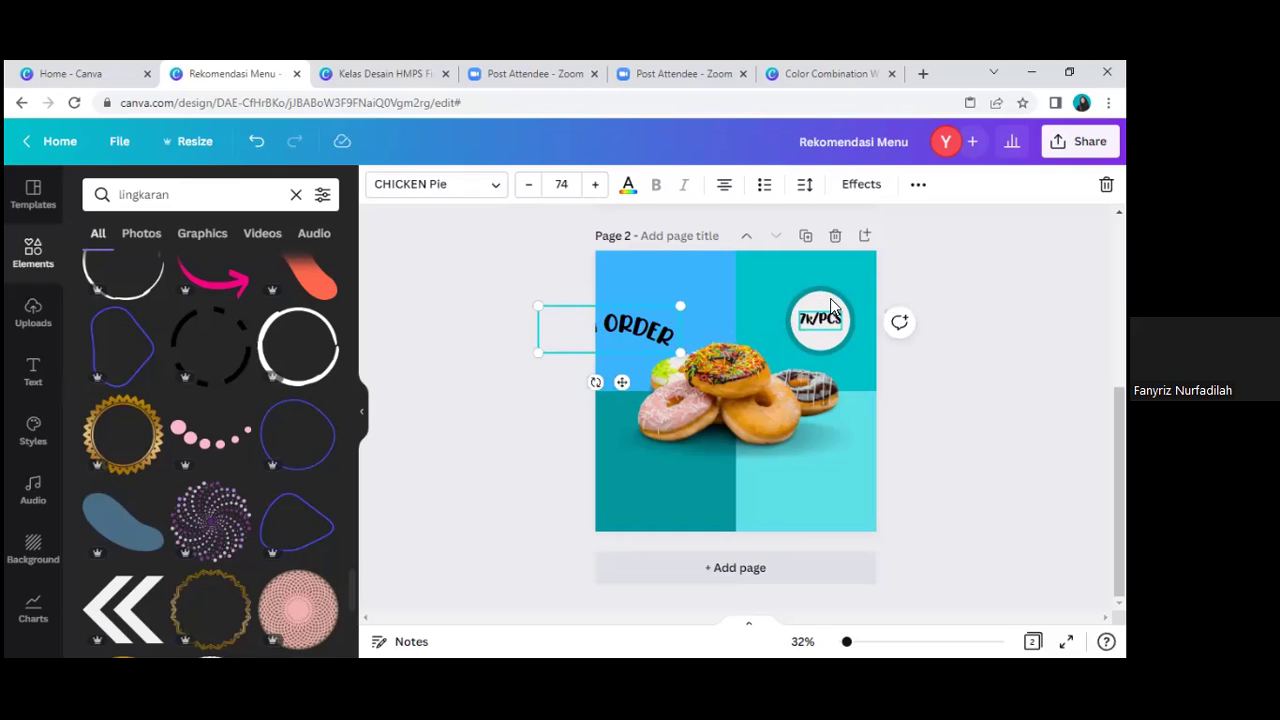
click(830, 307)
drag(830, 307, 845, 332)
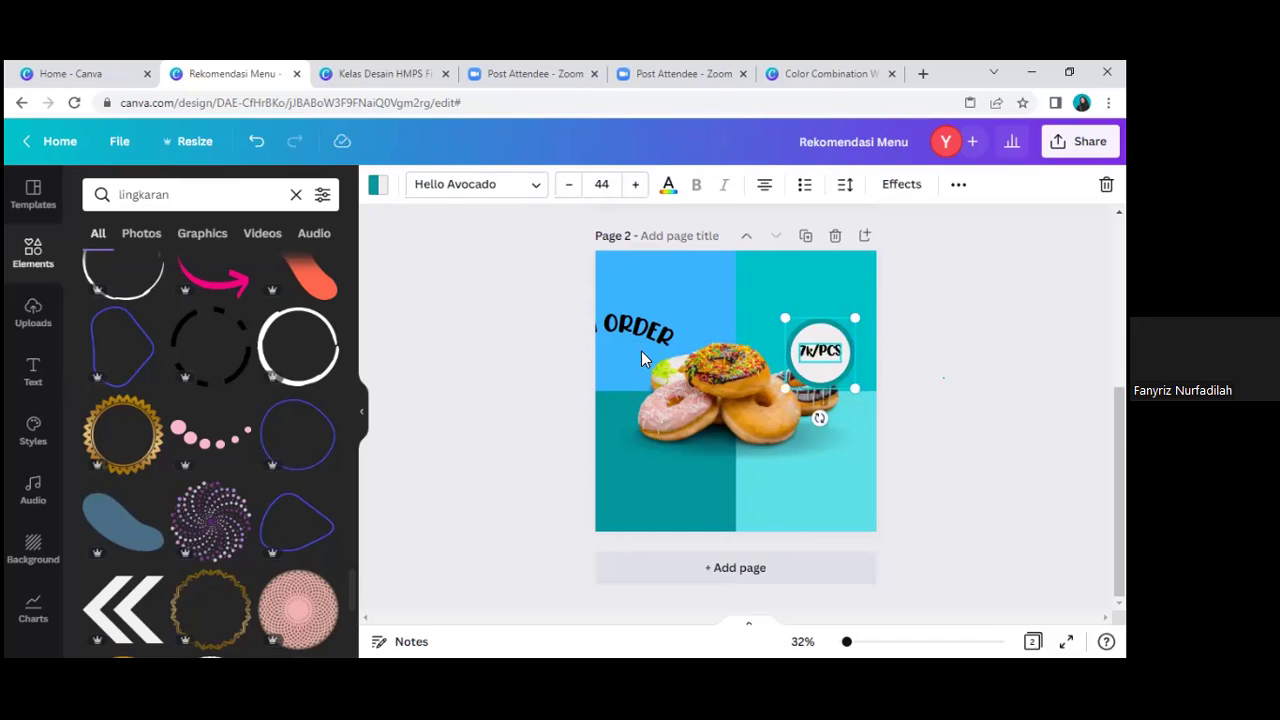
click(480, 362)
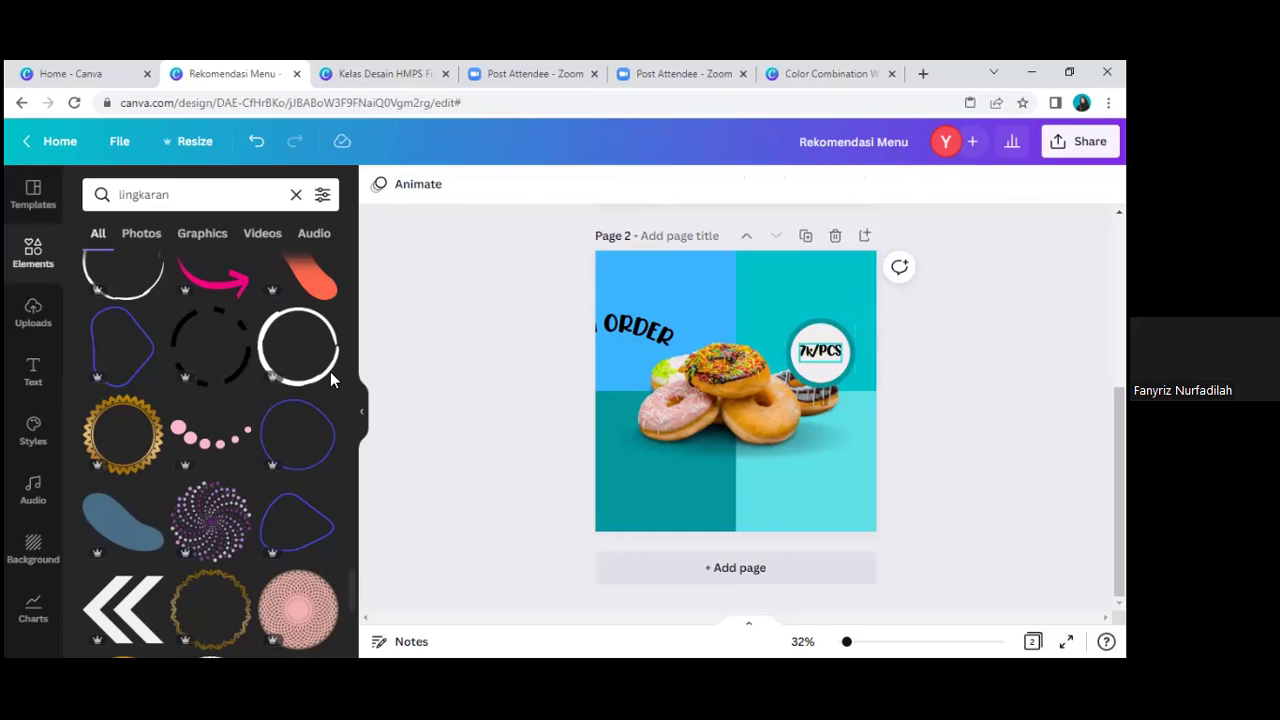
Step: Centre the curved OPEN ORDER text at the top of page 2
scroll(289, 491, down, 3)
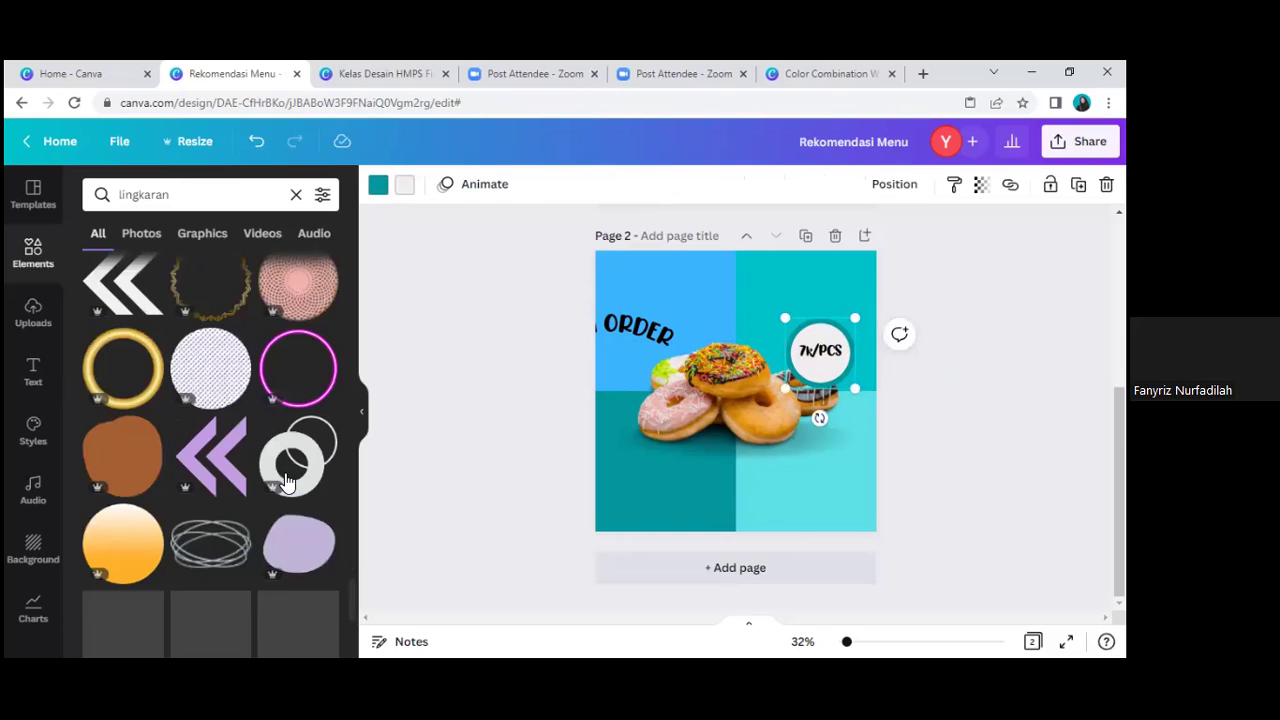
click(640, 330)
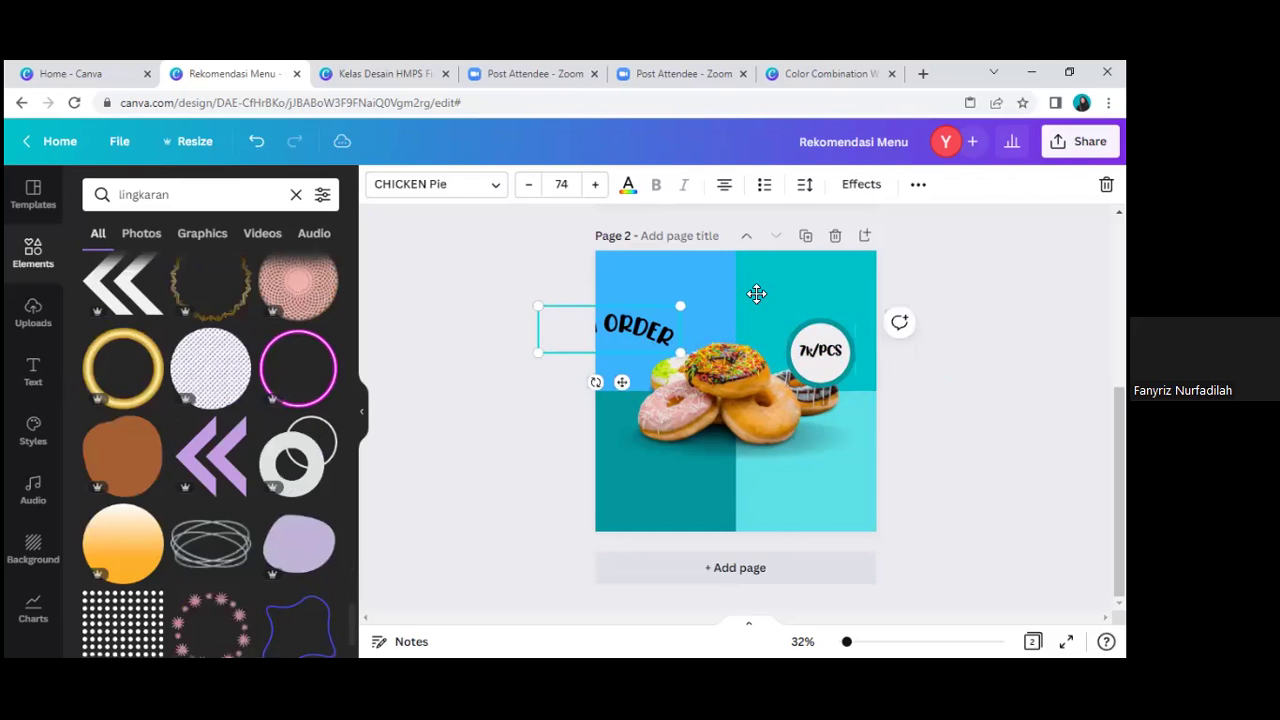
drag(757, 293, 758, 294)
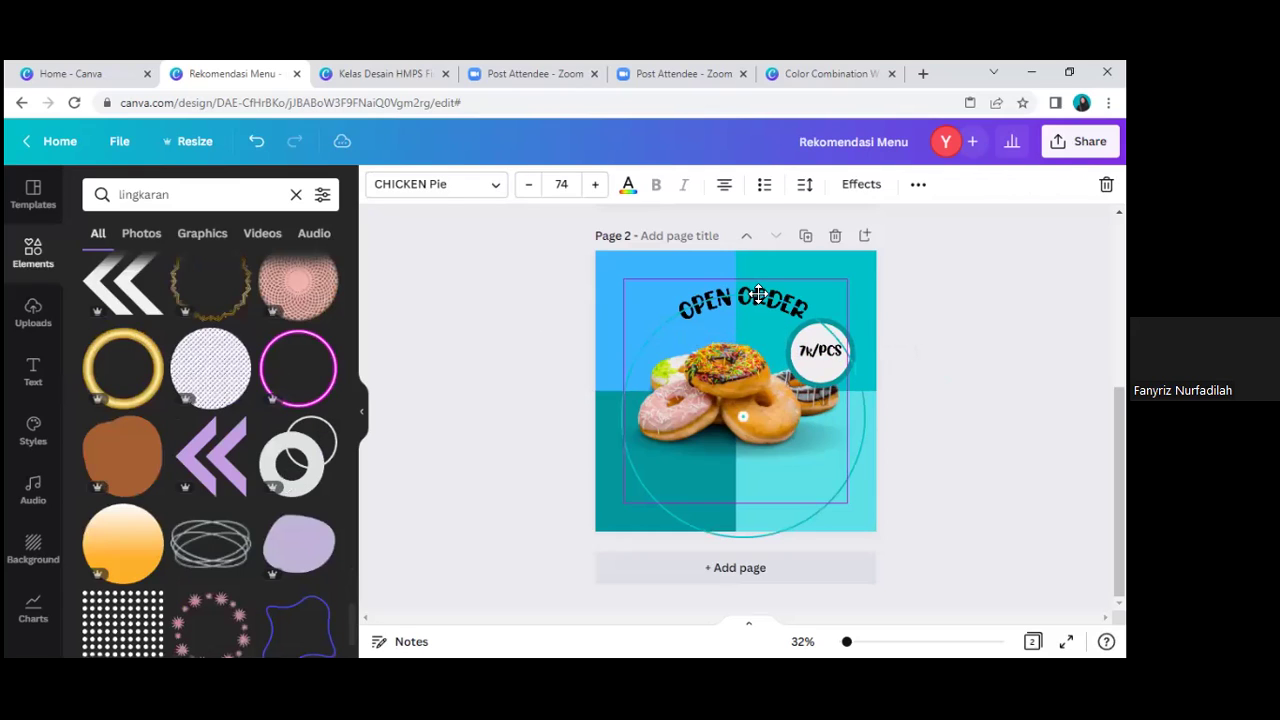
double_click(832, 350)
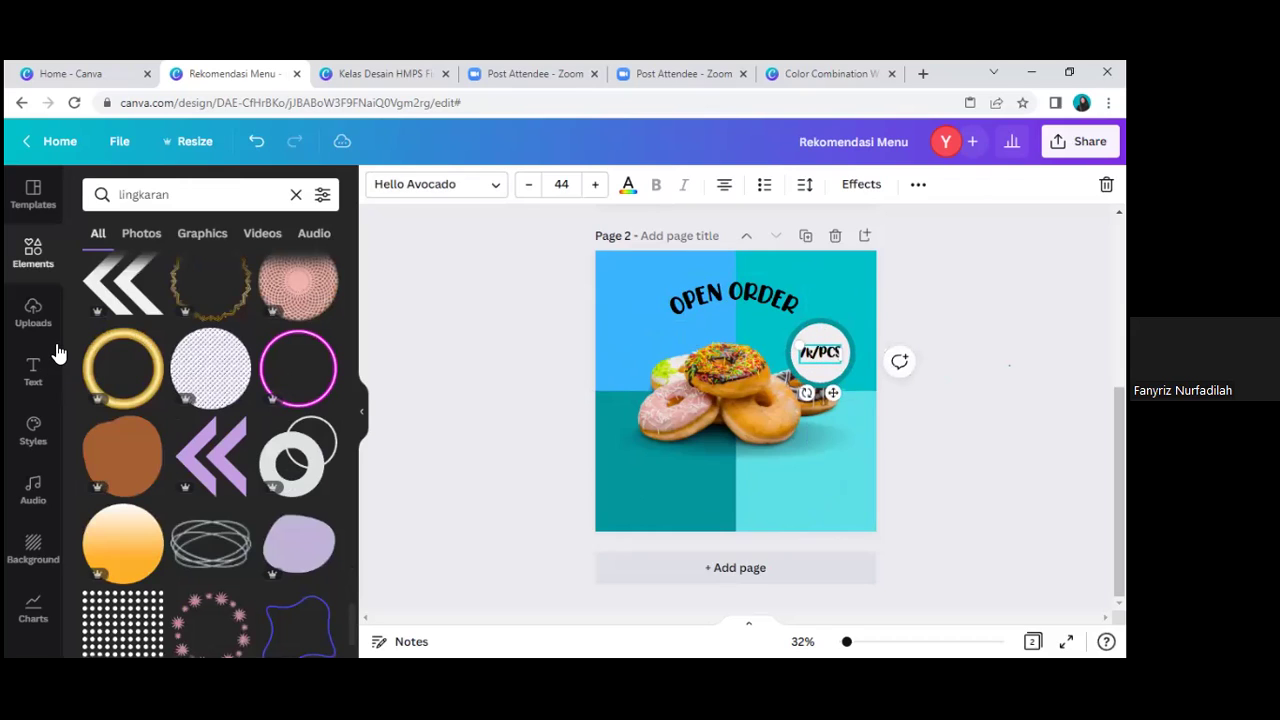
key(Escape)
Step: Add a text box with the shop's street address and move it below the donuts
click(33, 372)
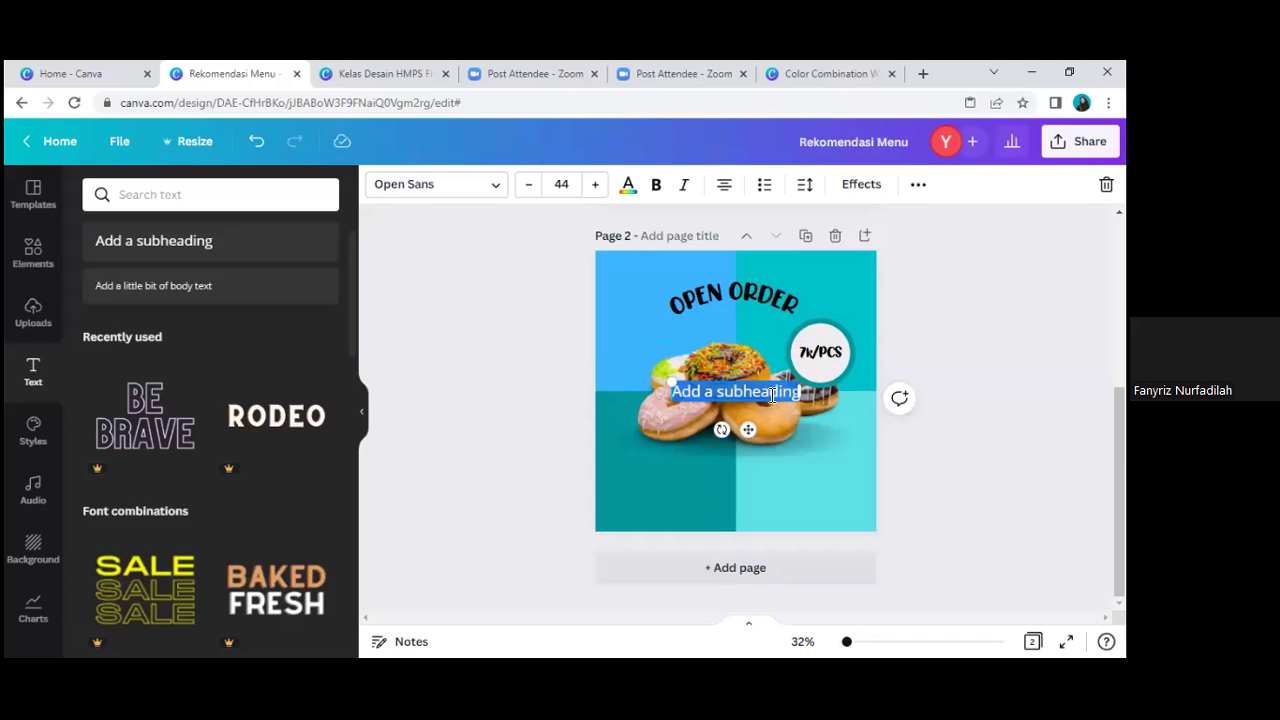
key(BackSpace)
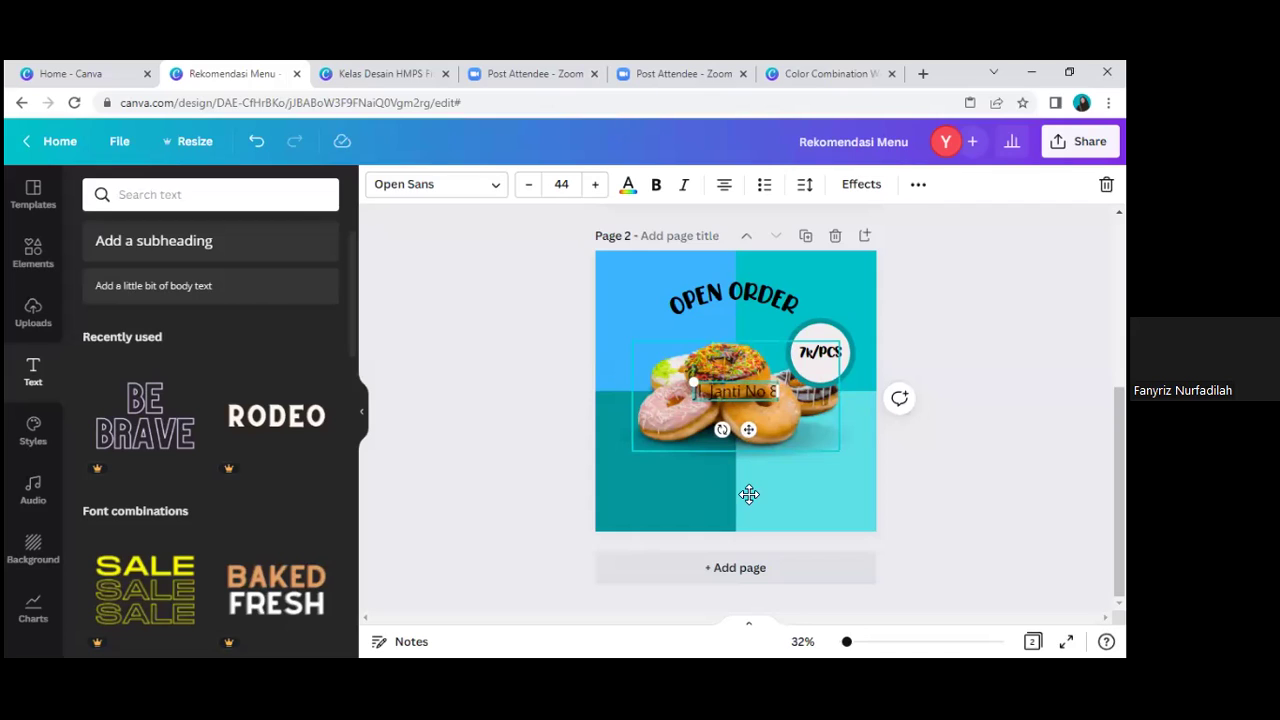
drag(748, 429, 770, 488)
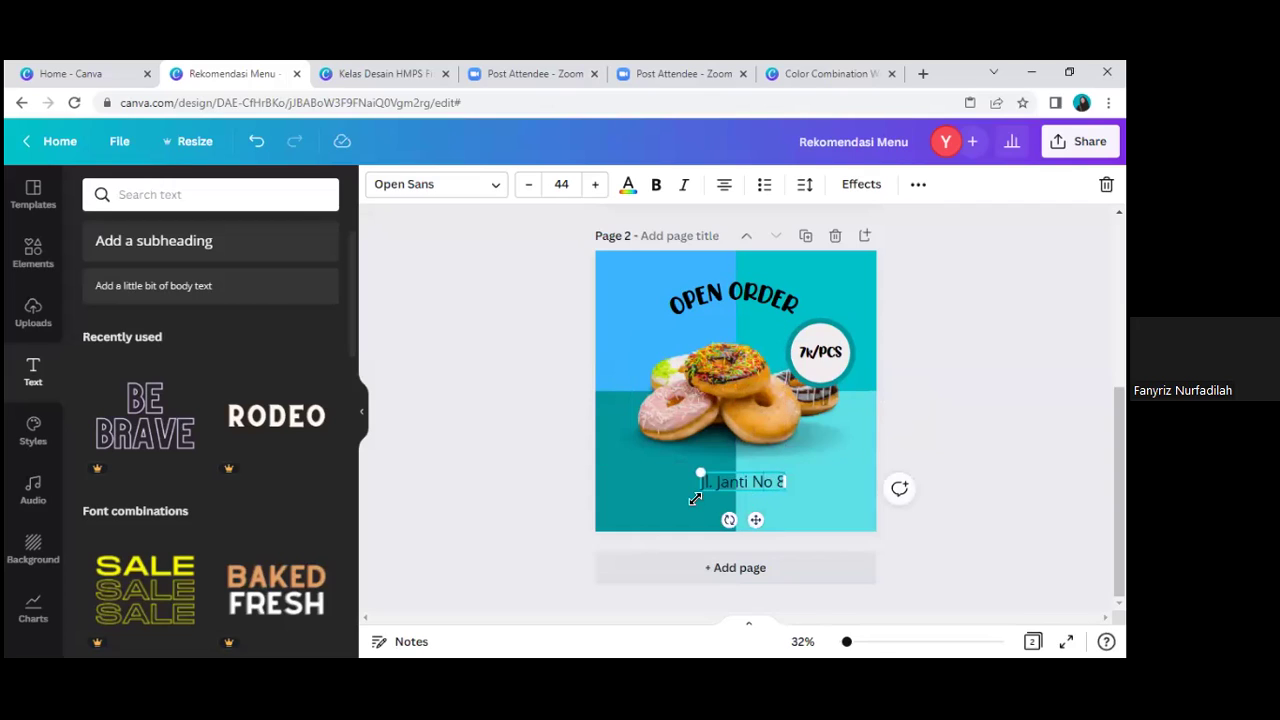
Step: Put the shop name above the address and complete the address with town and region
double_click(702, 490)
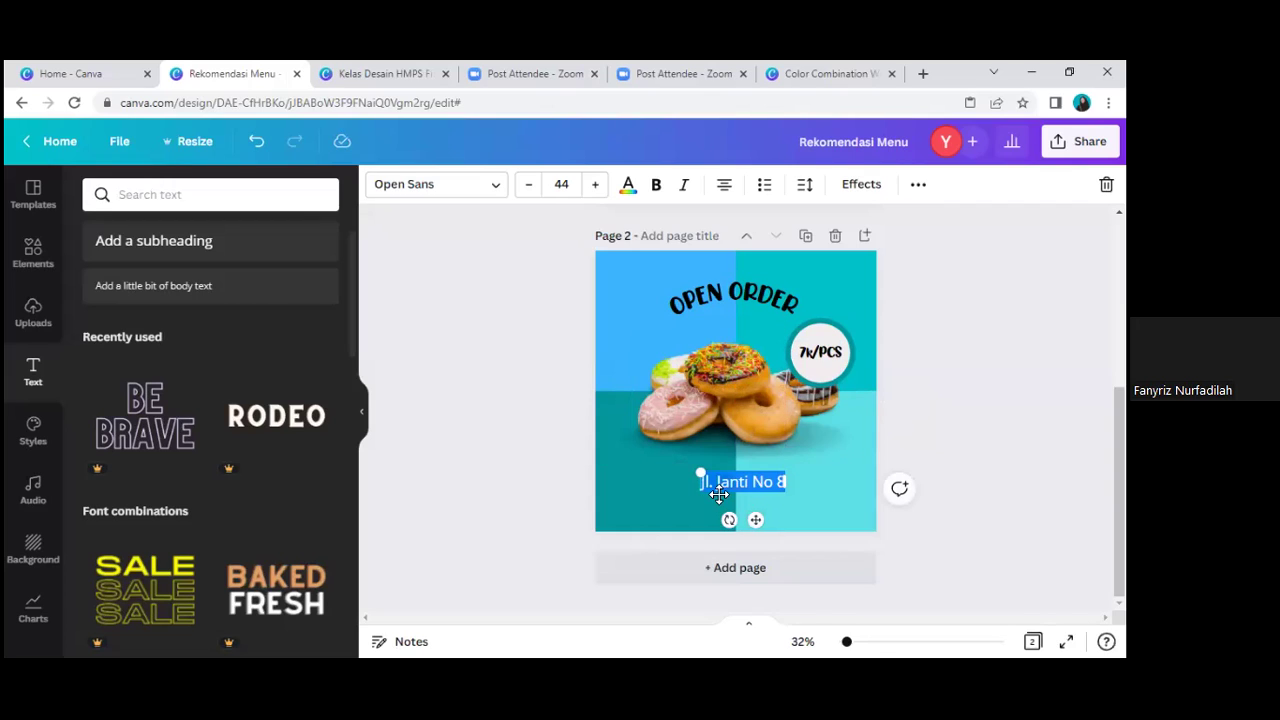
text(adhilah)
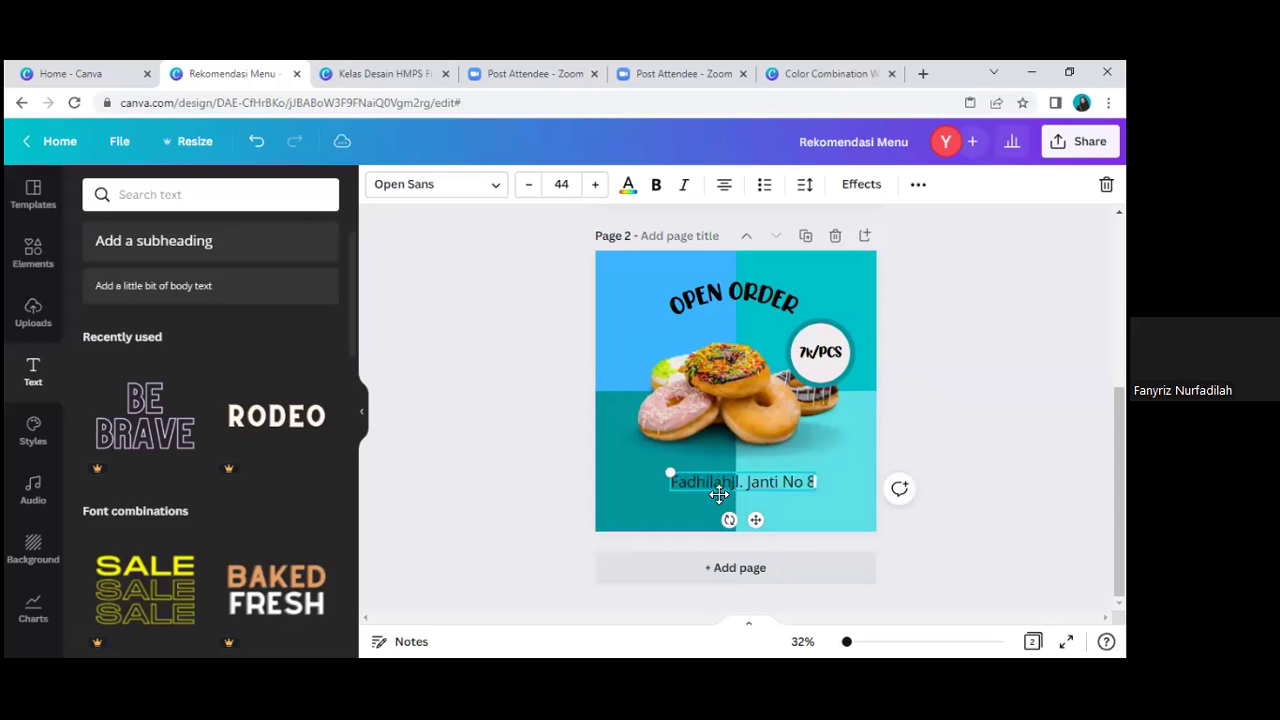
text( Donu)
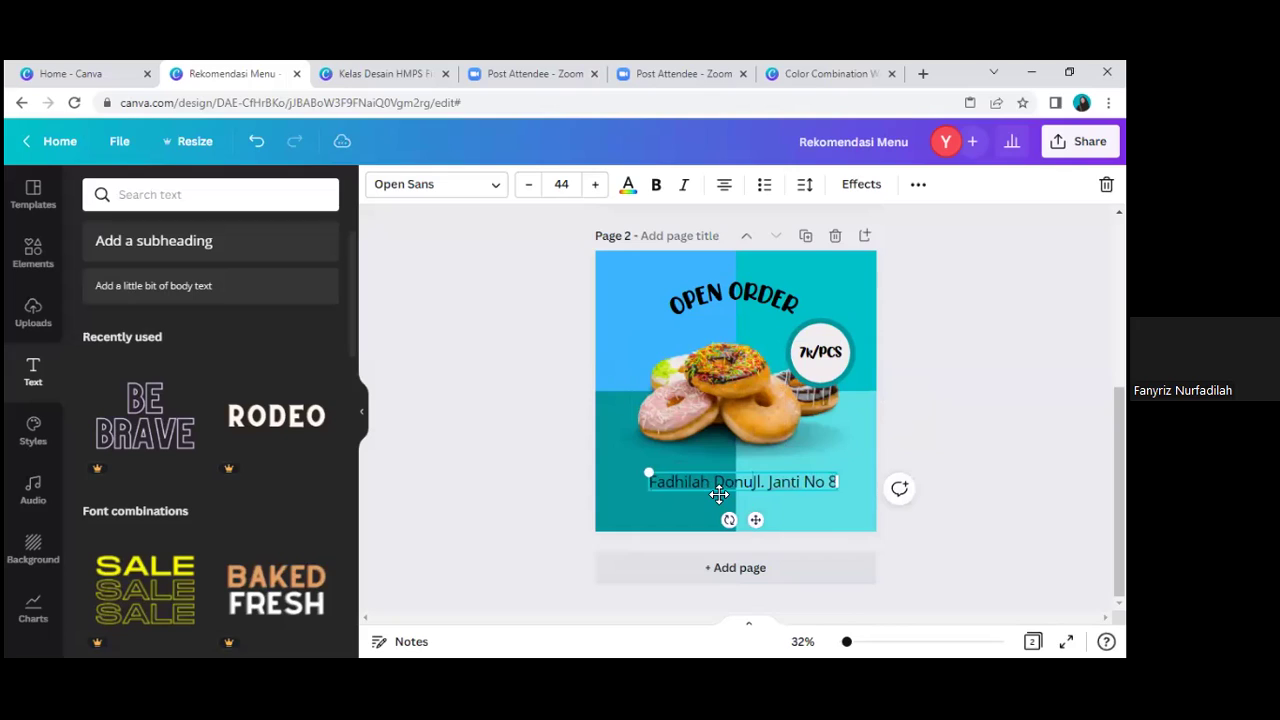
text(ts\)
key(BackSpace)
text(,)
key(BackSpace)
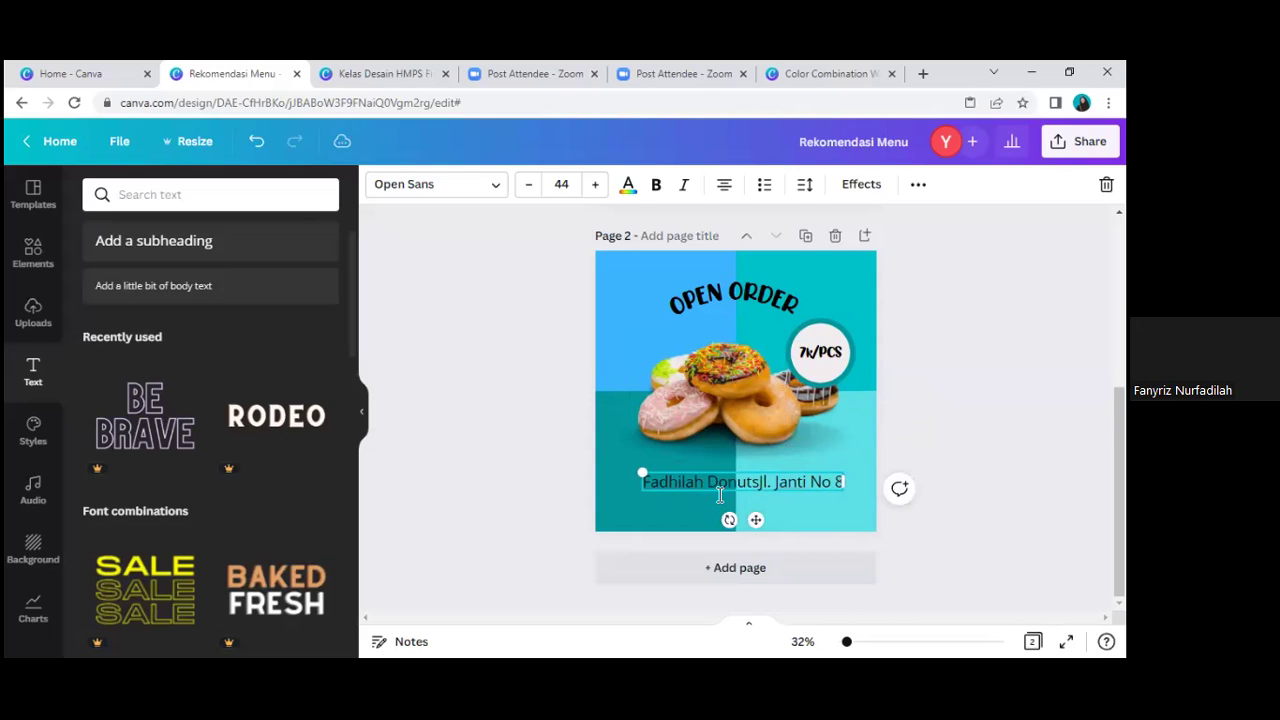
key(Return)
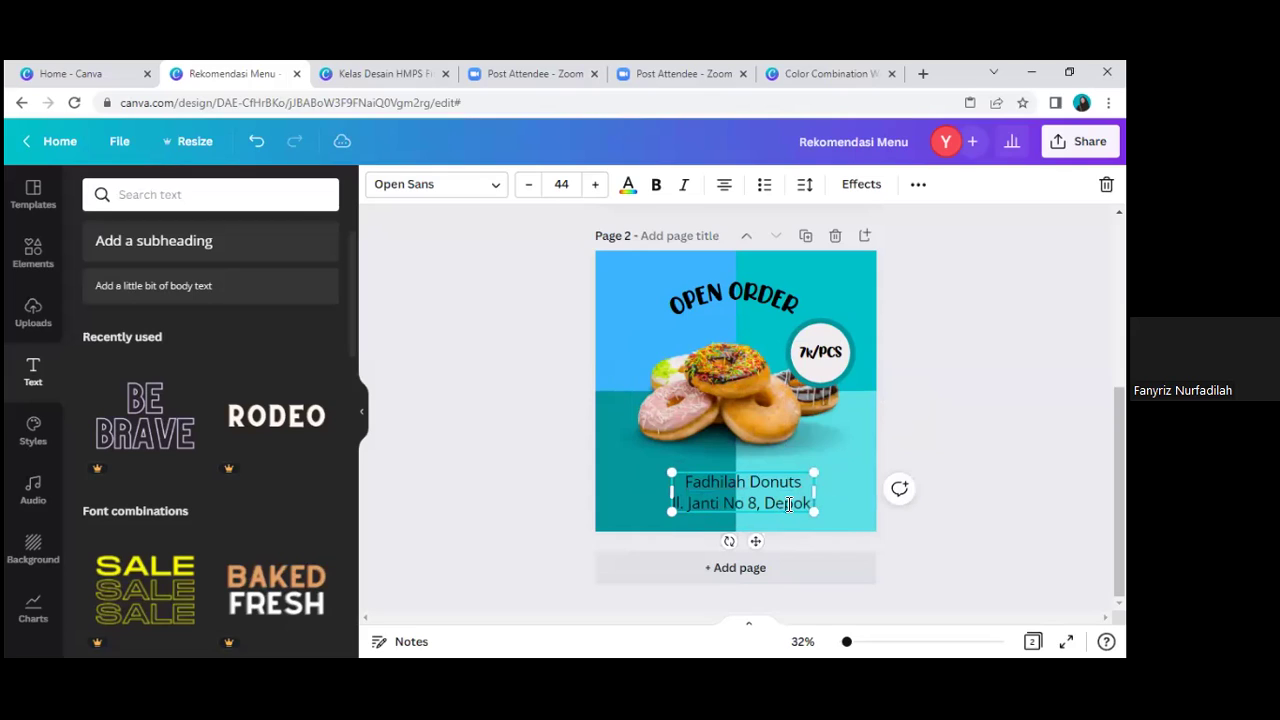
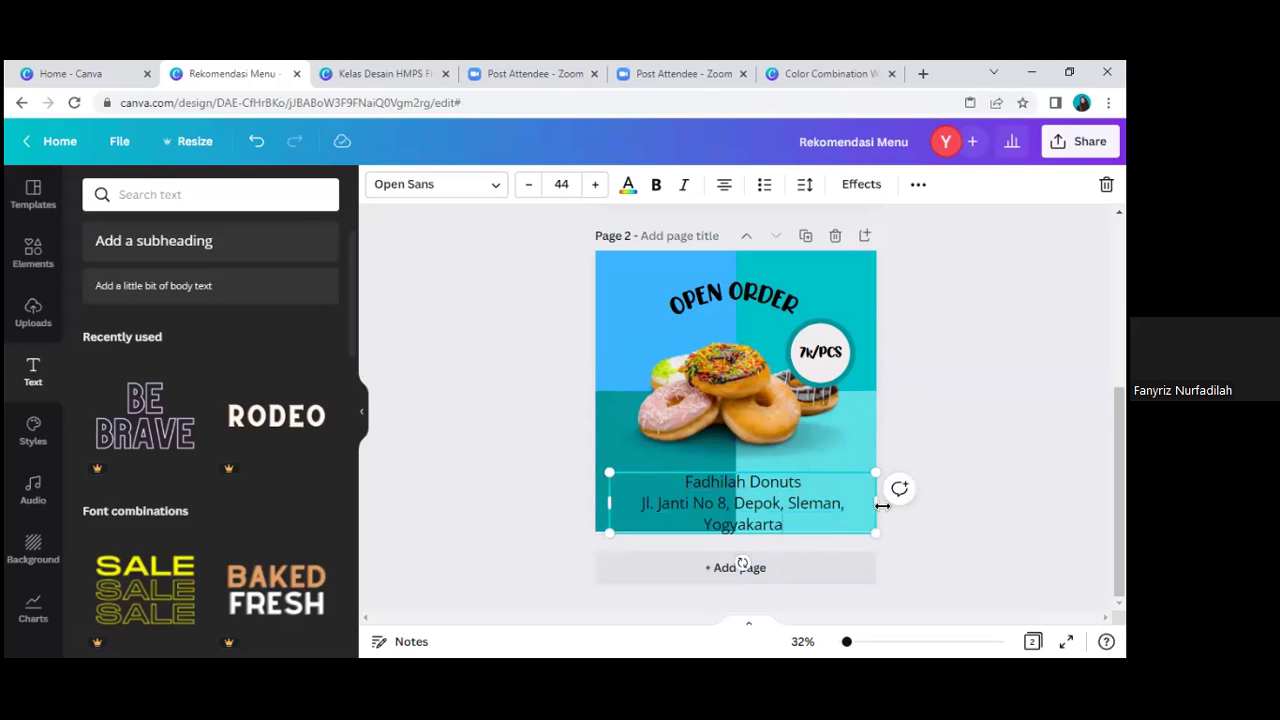
Step: Widen the text box so the address fits one line, and bold the shop name
drag(840, 482, 816, 482)
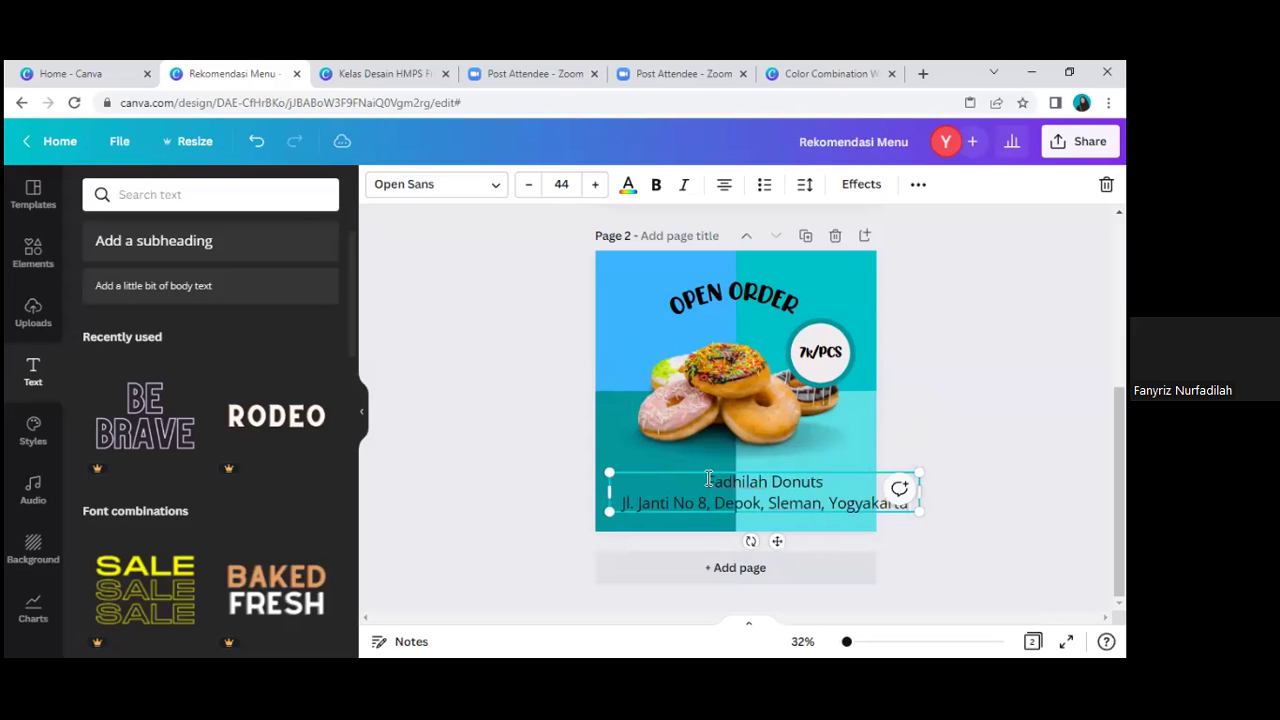
key(shift+Home)
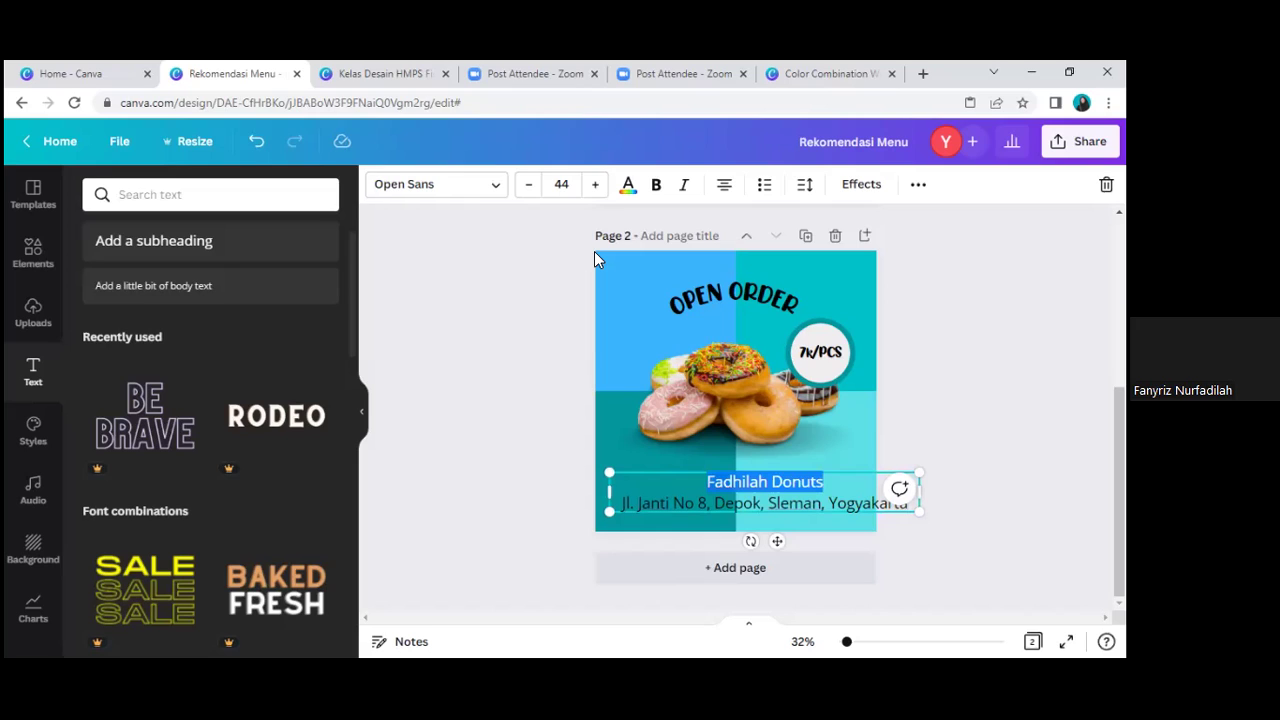
key(ctrl+b)
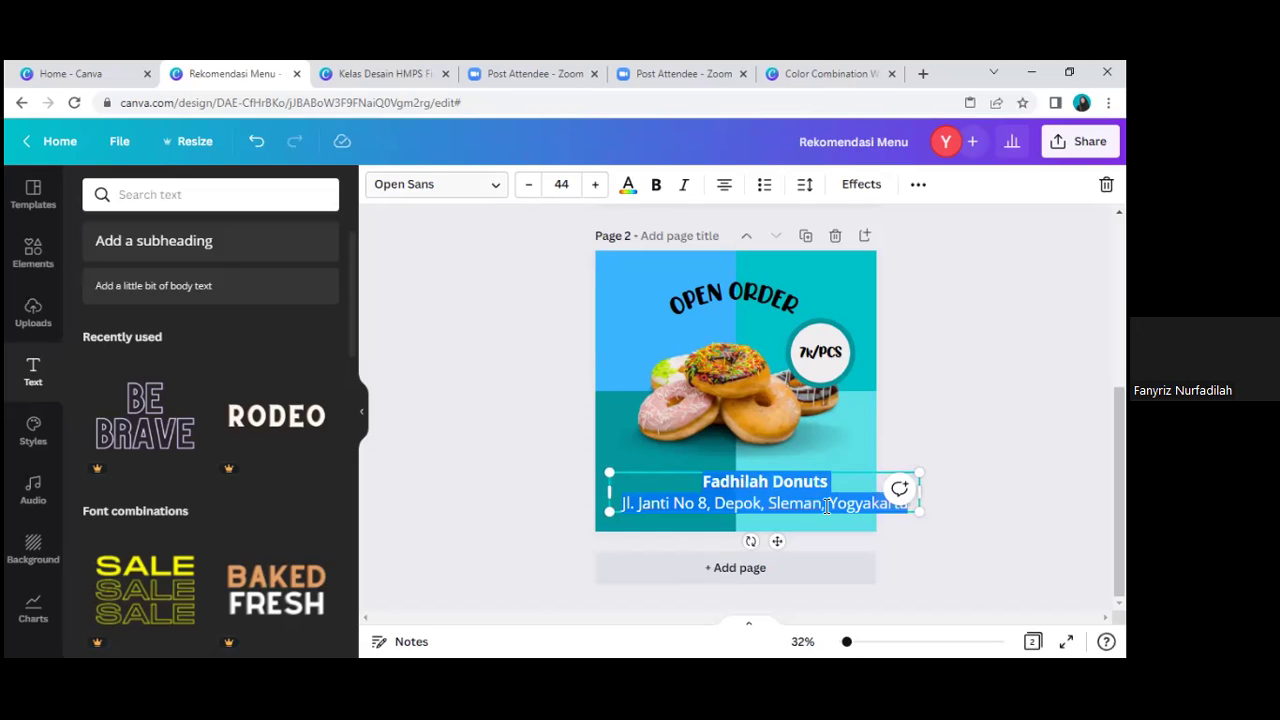
click(437, 184)
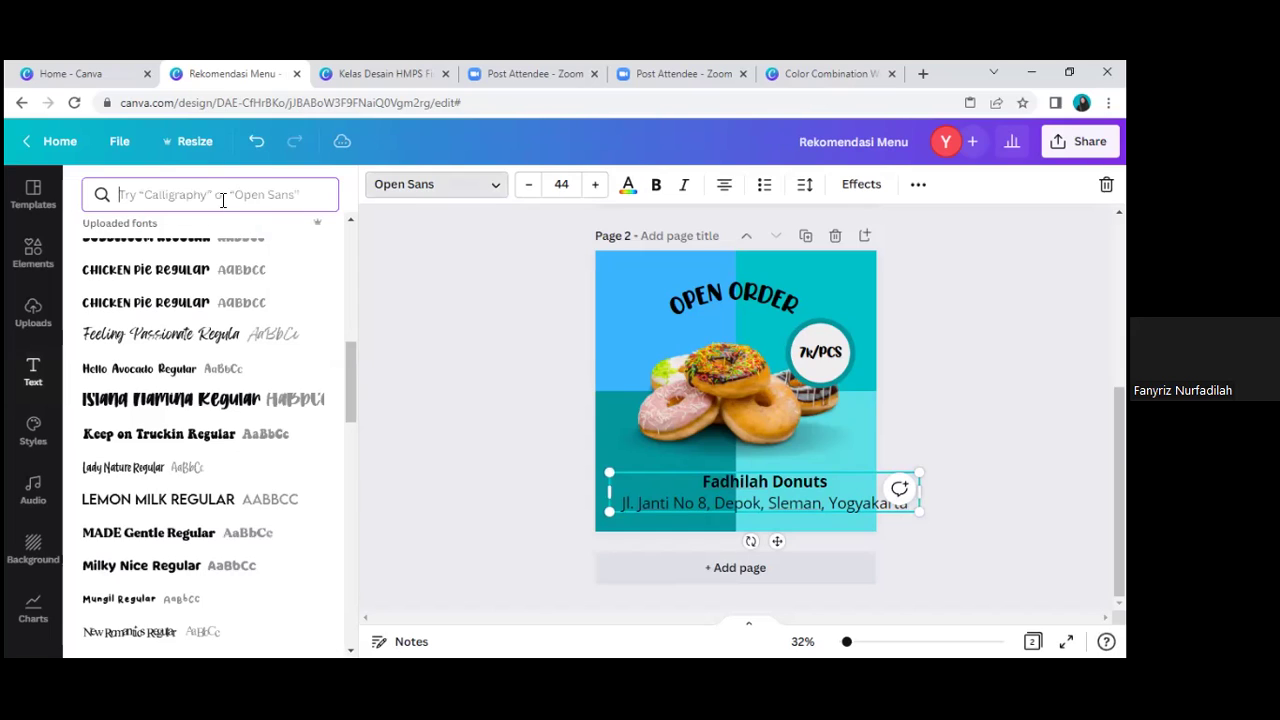
Step: Set the shop name and address in Poppins and scale the text block down
text(pop)
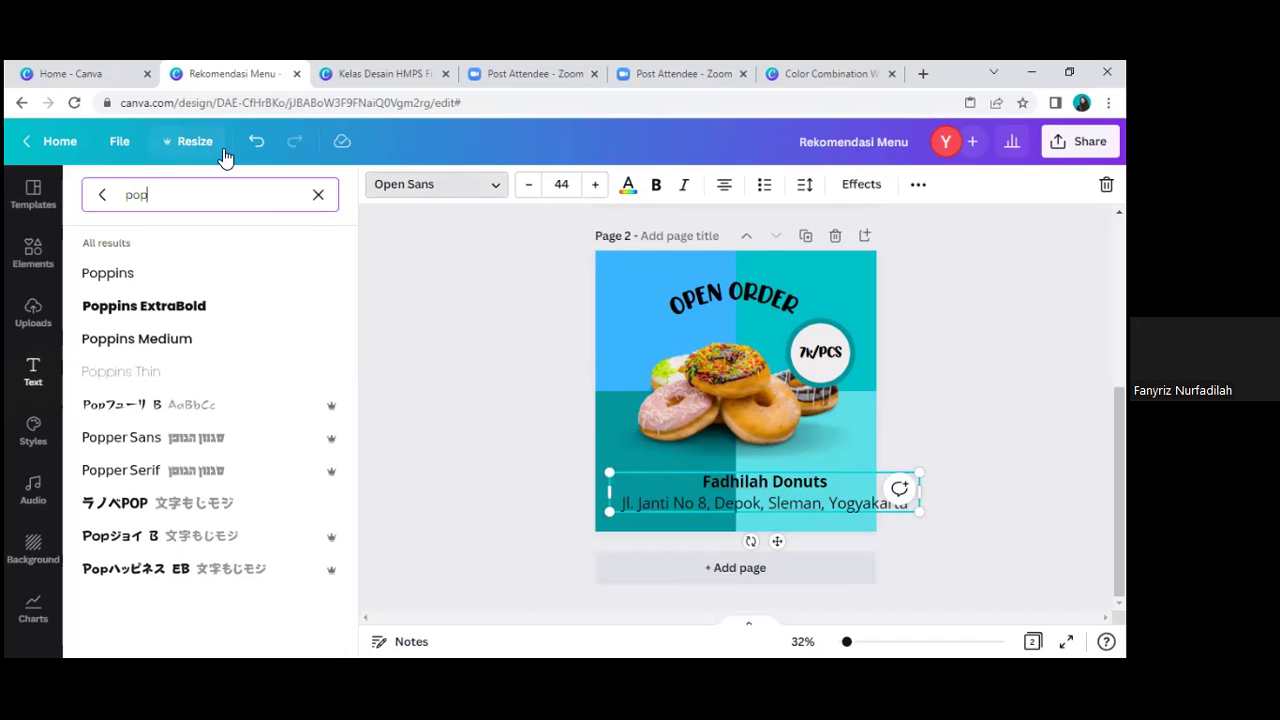
click(170, 286)
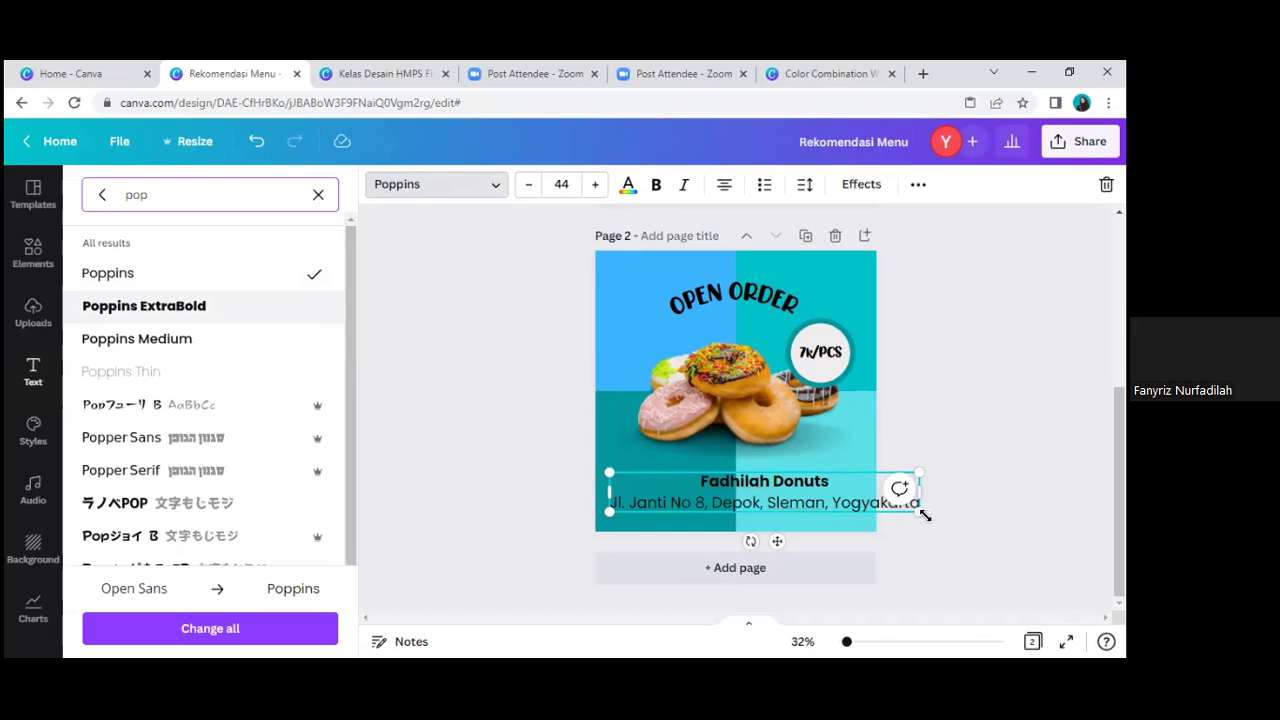
drag(919, 512, 790, 519)
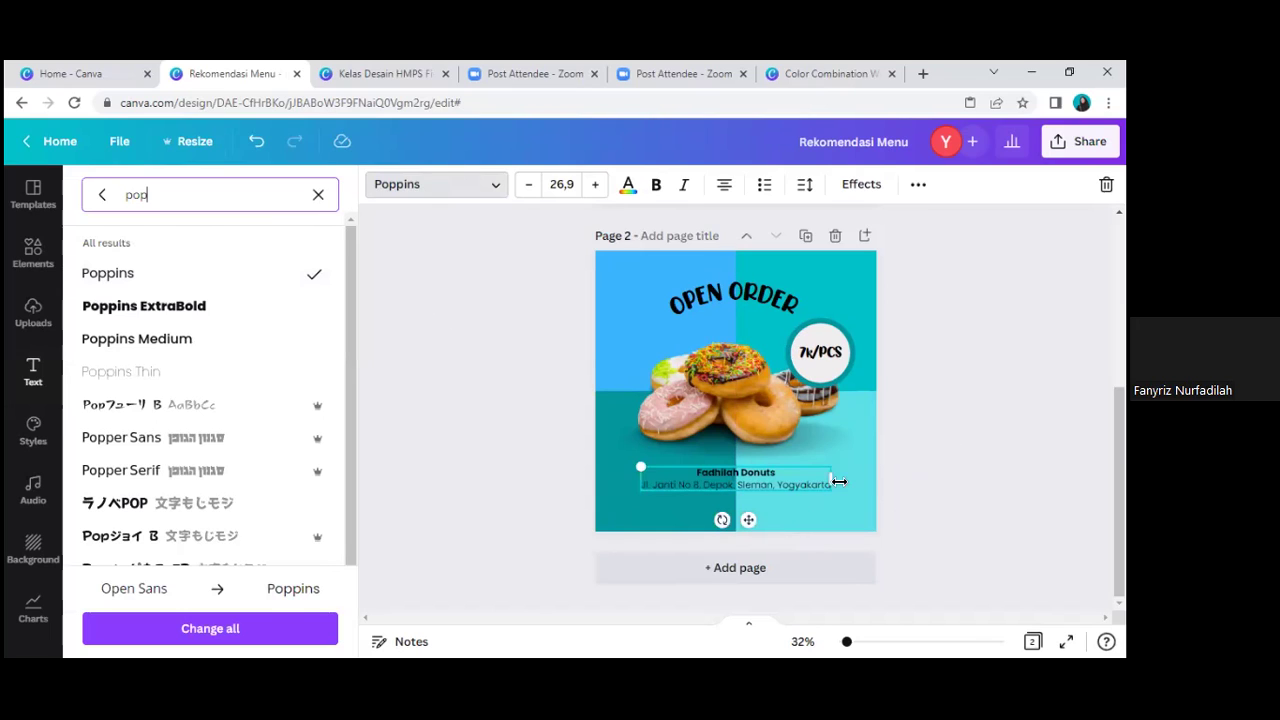
key(Escape)
click(505, 445)
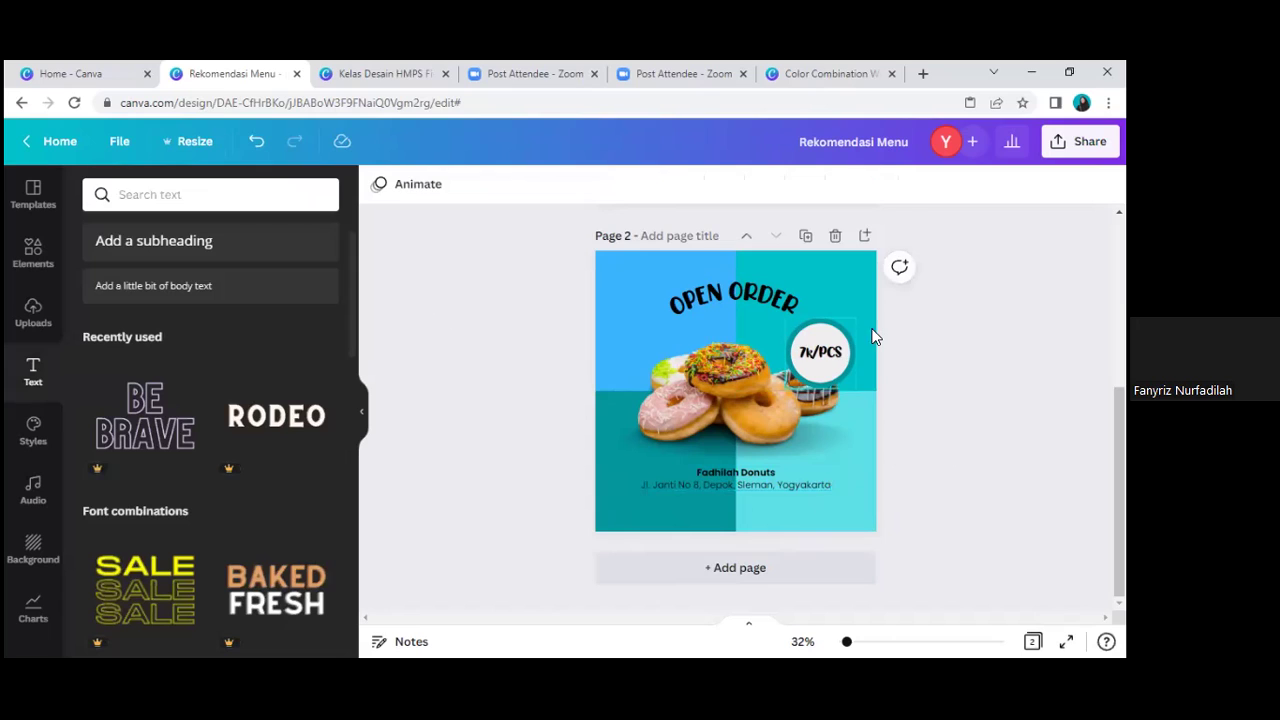
Step: Centre the shop info slightly higher below the donuts, keeping the price badge in place
click(820, 358)
drag(852, 343, 833, 395)
key(ctrl+z)
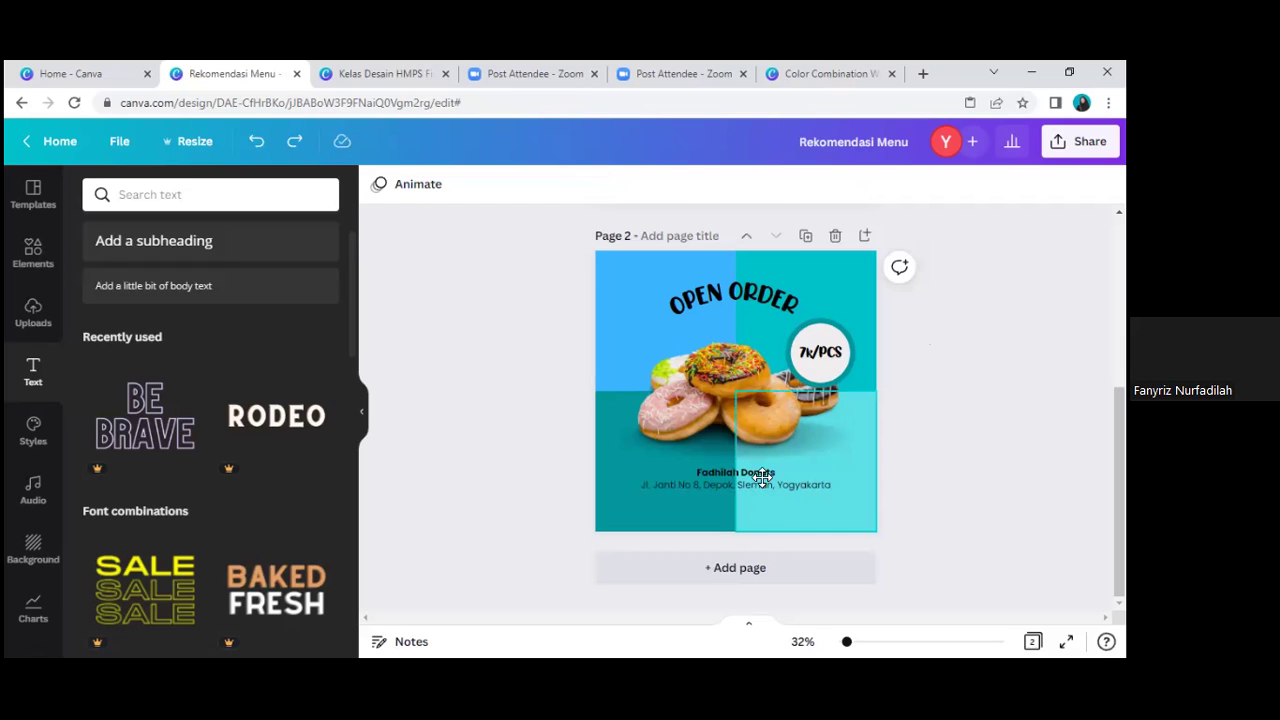
drag(763, 478, 763, 472)
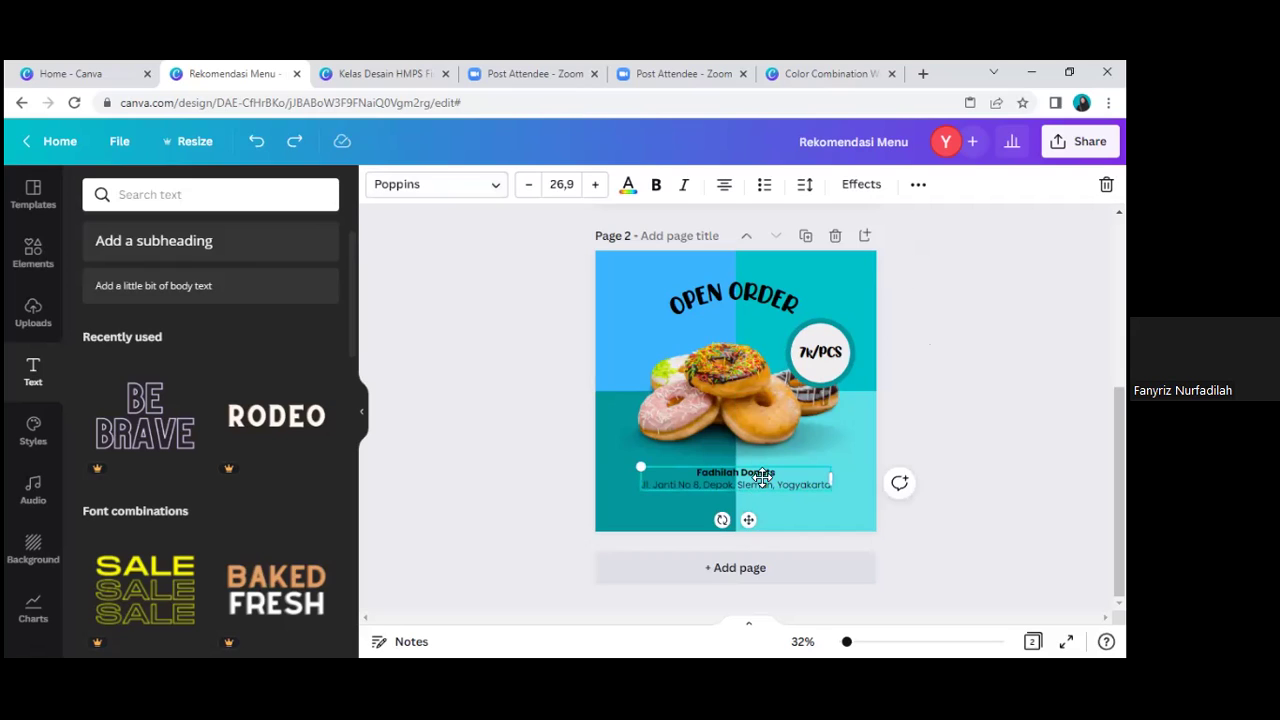
key(Escape)
Step: Search graphics for 'order now' and place a yellow sticker below the address
click(27, 258)
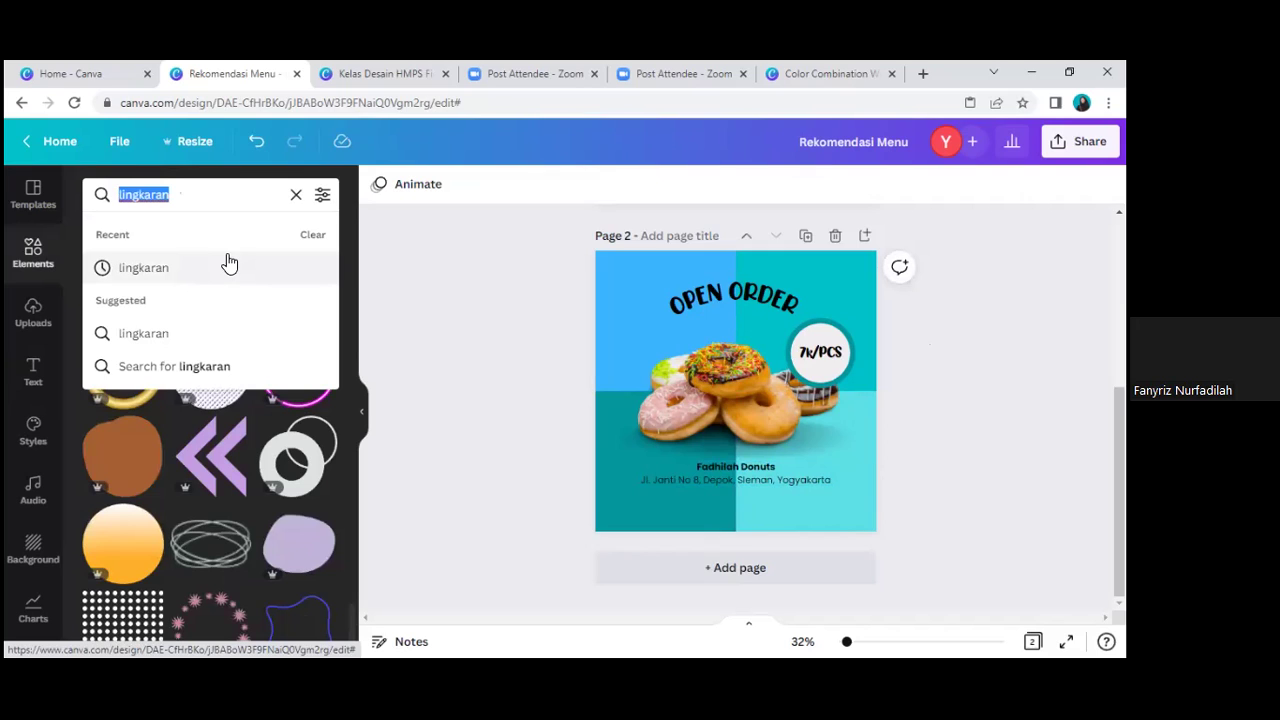
text(order)
text(w)
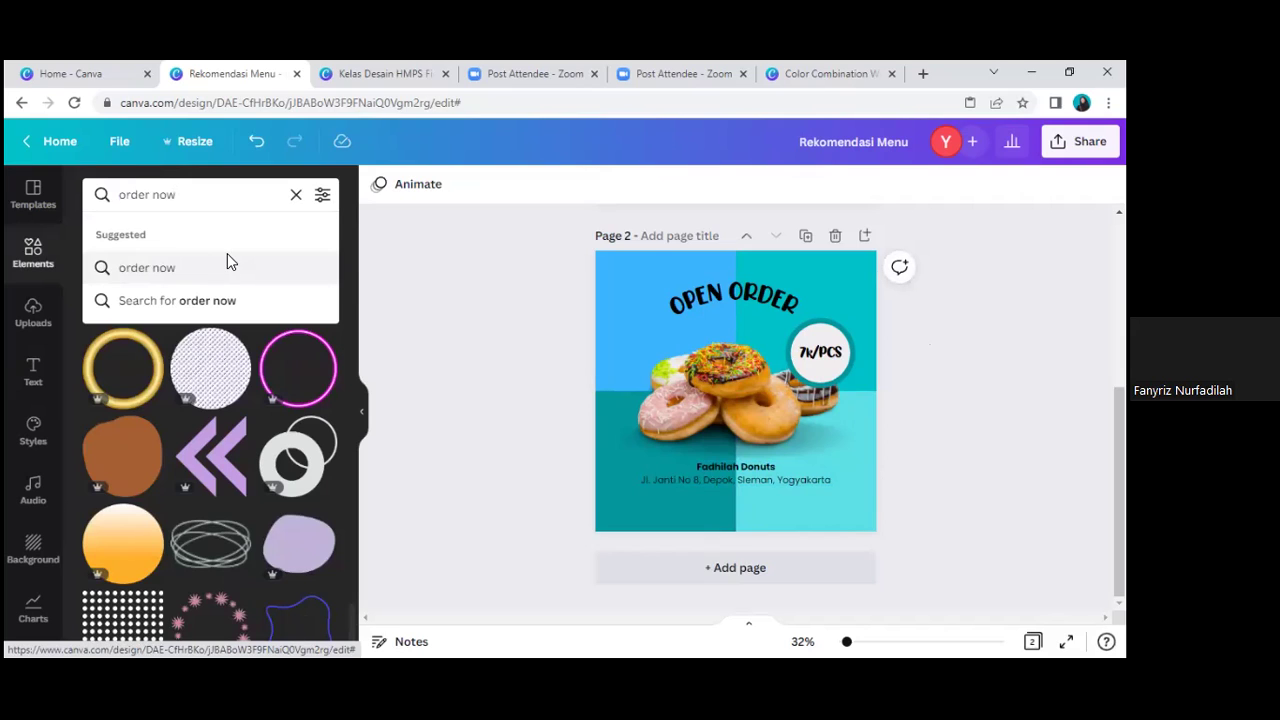
click(227, 262)
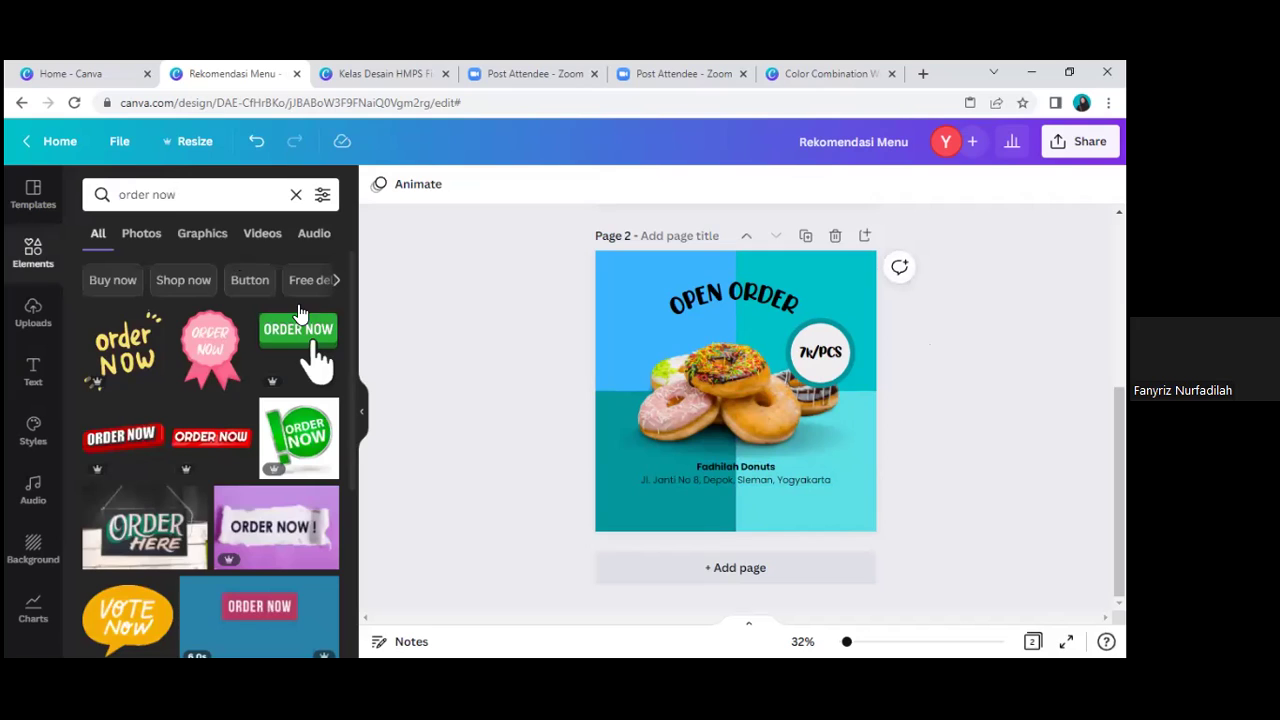
scroll(300, 320, down, 1)
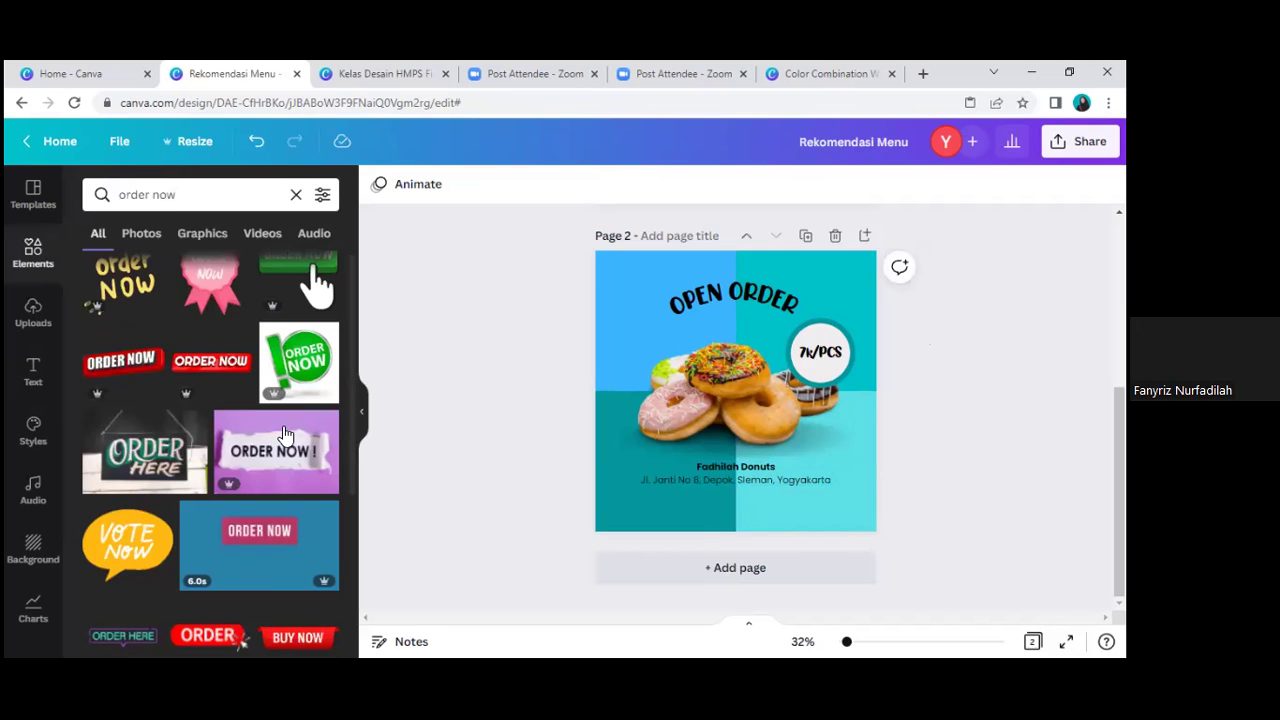
scroll(257, 556, down, 3)
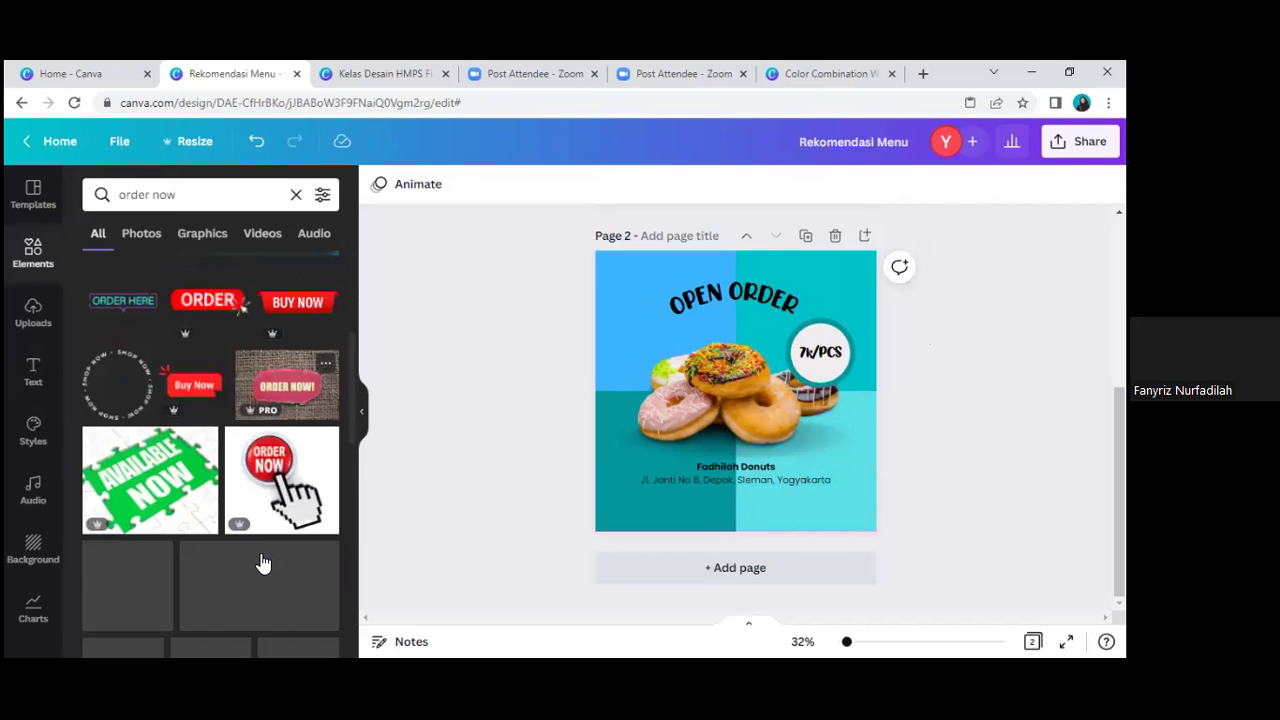
scroll(262, 563, down, 3)
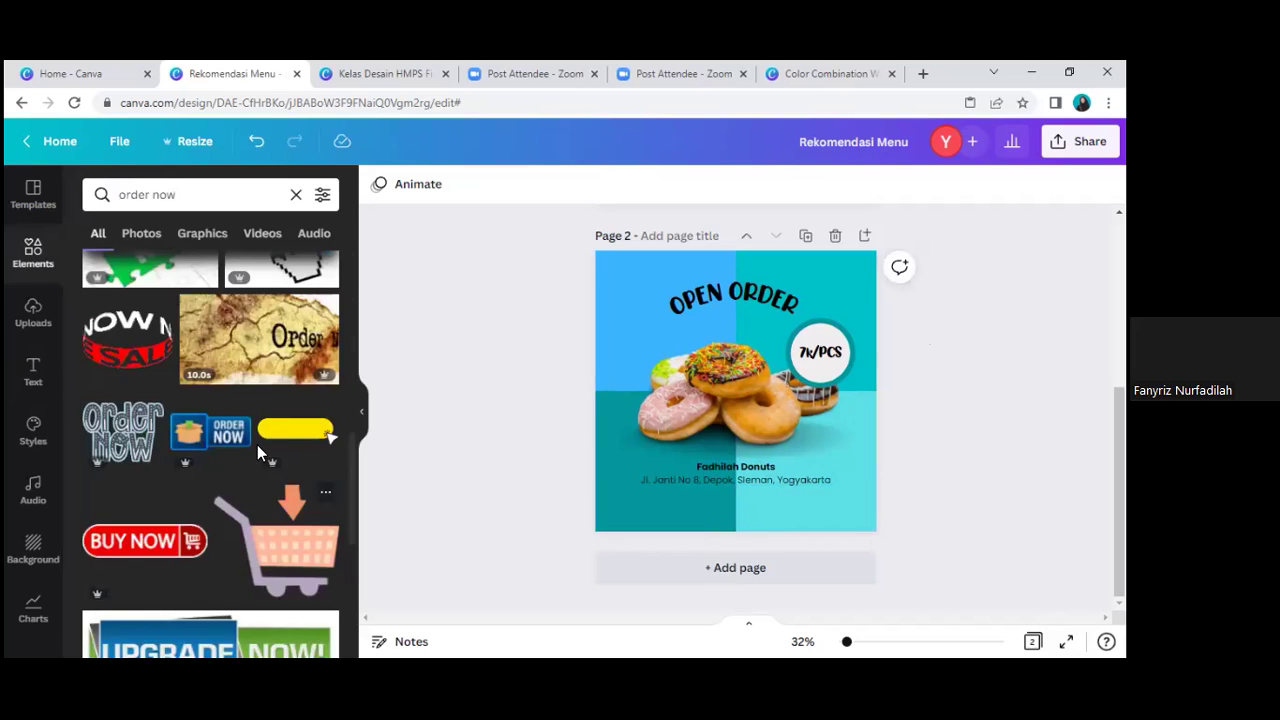
scroll(270, 480, up, 10)
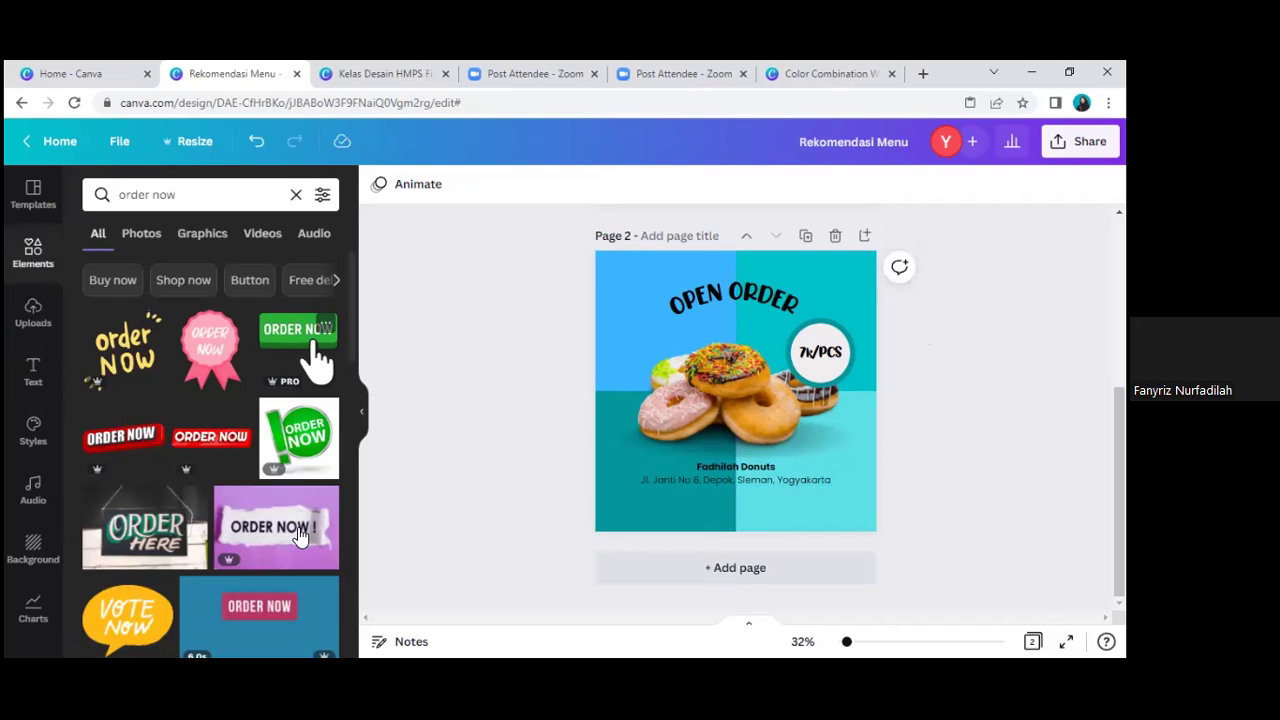
scroll(298, 530, down, 2)
scroll(298, 537, down, 4)
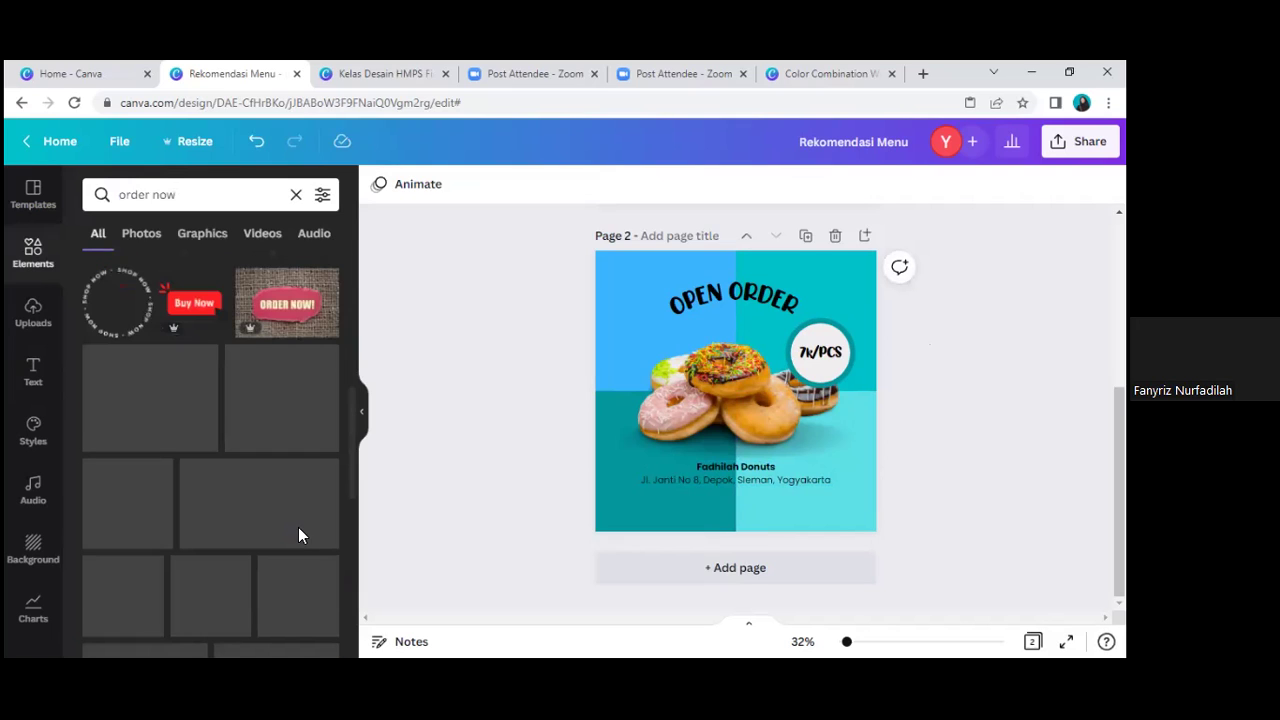
scroll(298, 535, down, 2)
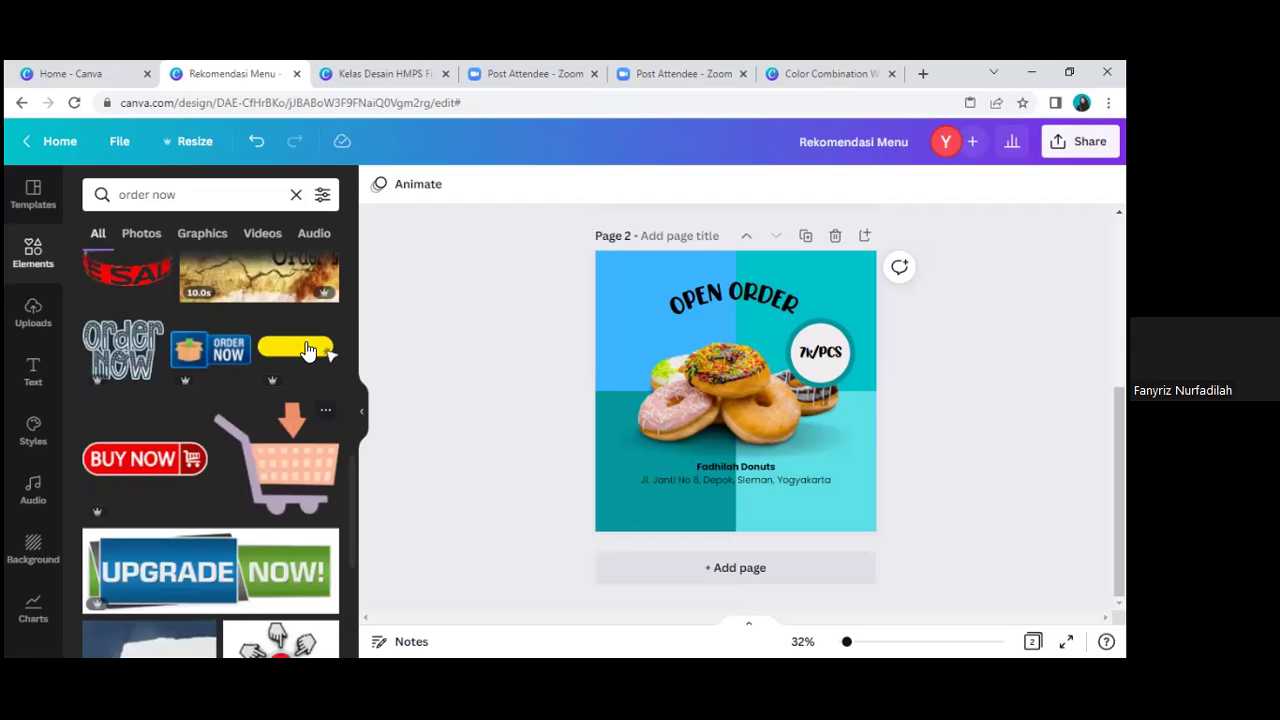
click(307, 350)
drag(757, 436, 749, 500)
Step: Remove the yellow sticker and search the graphics for 'kotak'
drag(222, 468, 206, 486)
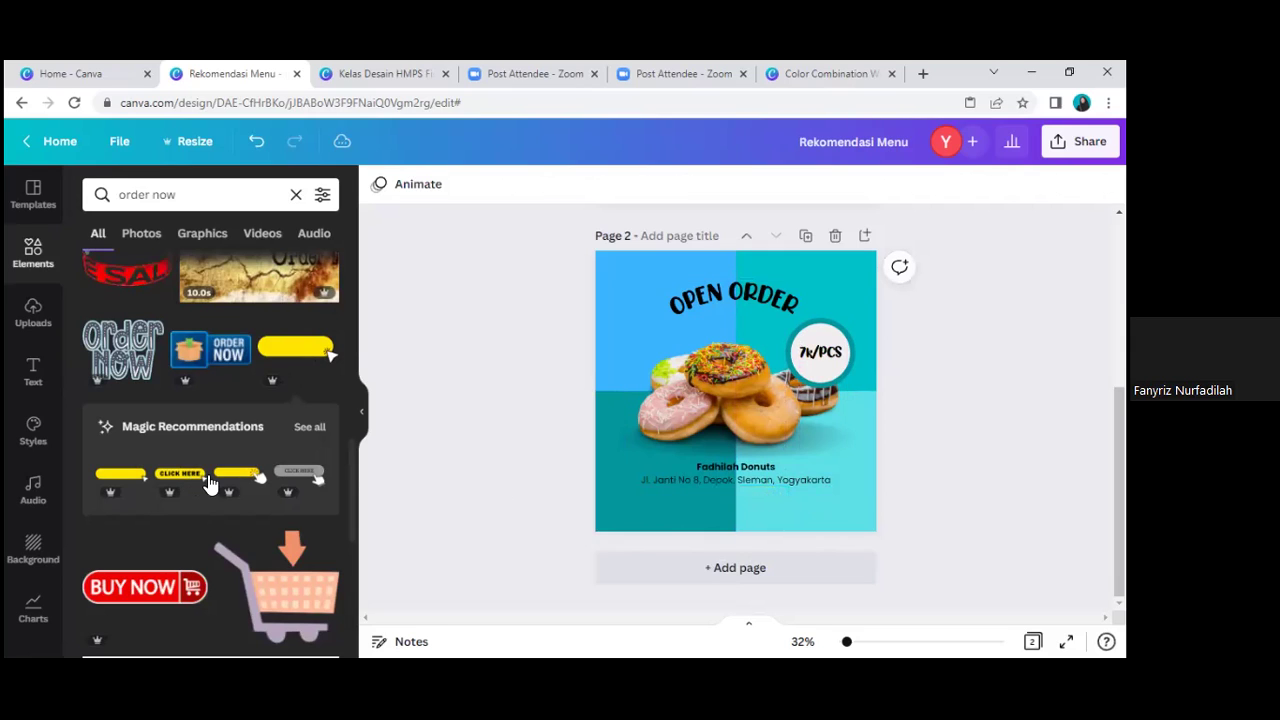
scroll(214, 491, down, 1)
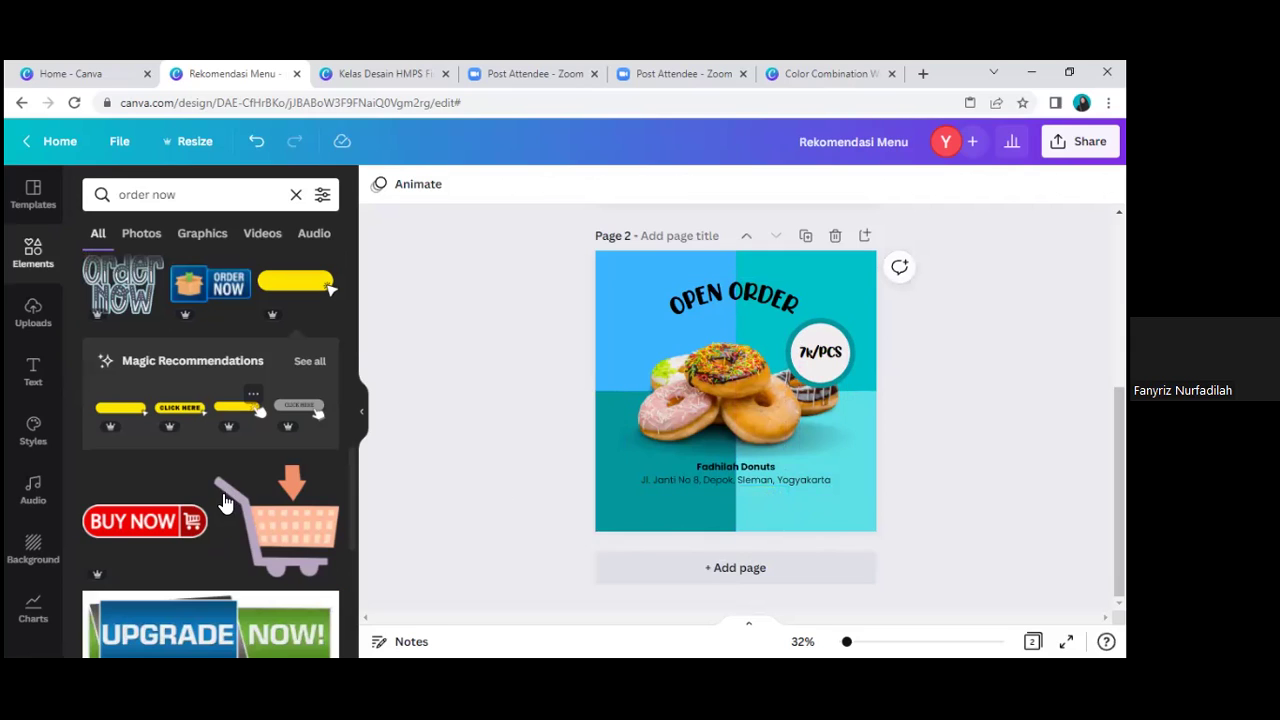
scroll(224, 503, down, 4)
scroll(223, 493, down, 3)
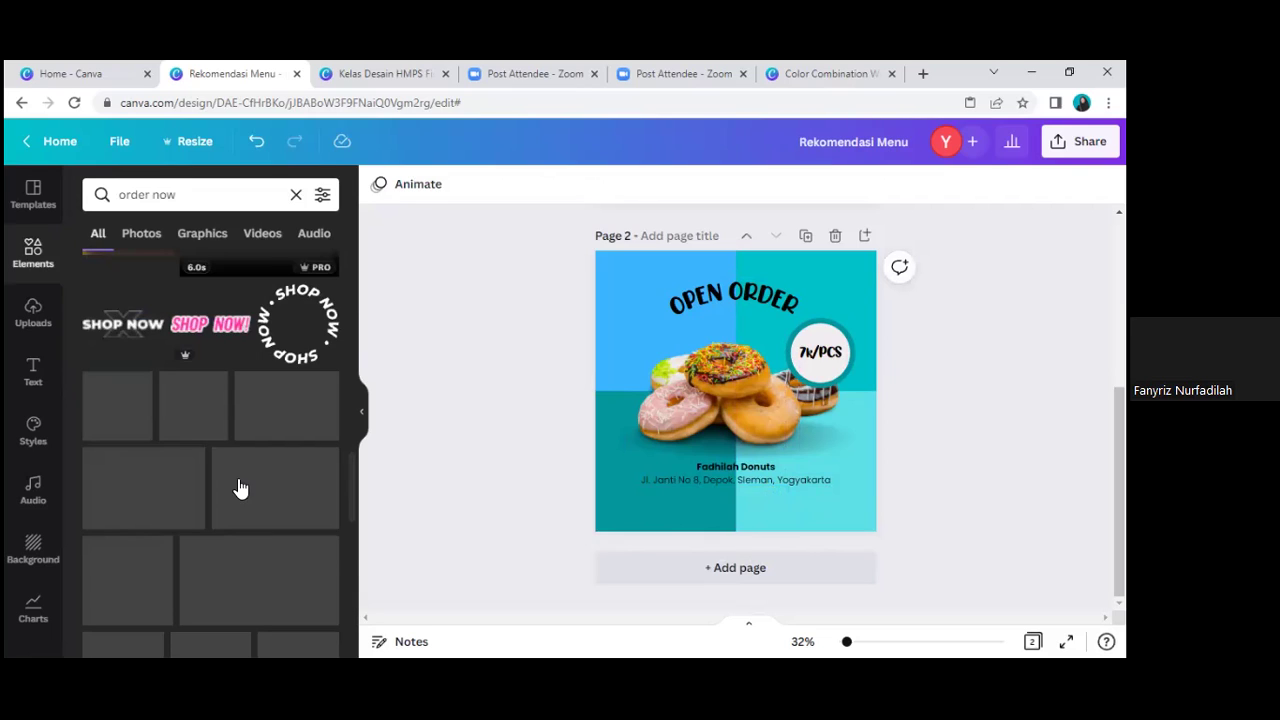
click(119, 198)
key(ctrl+a)
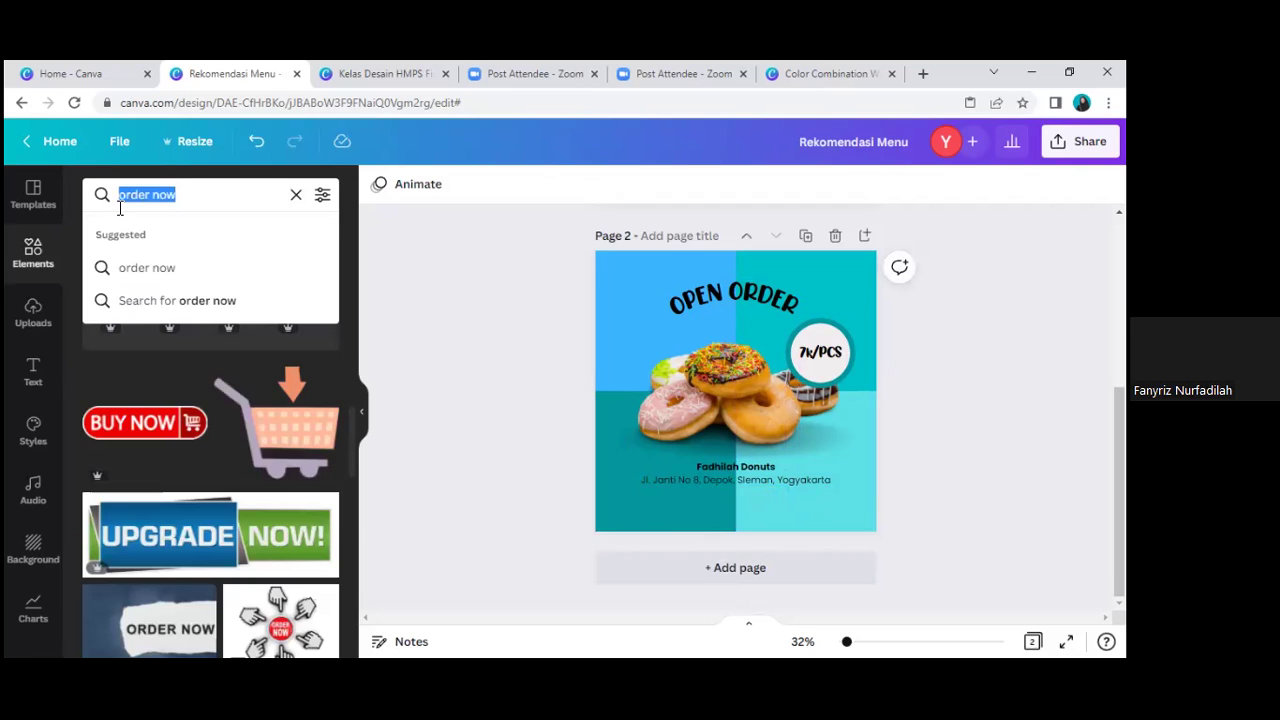
text(kotak)
key(Return)
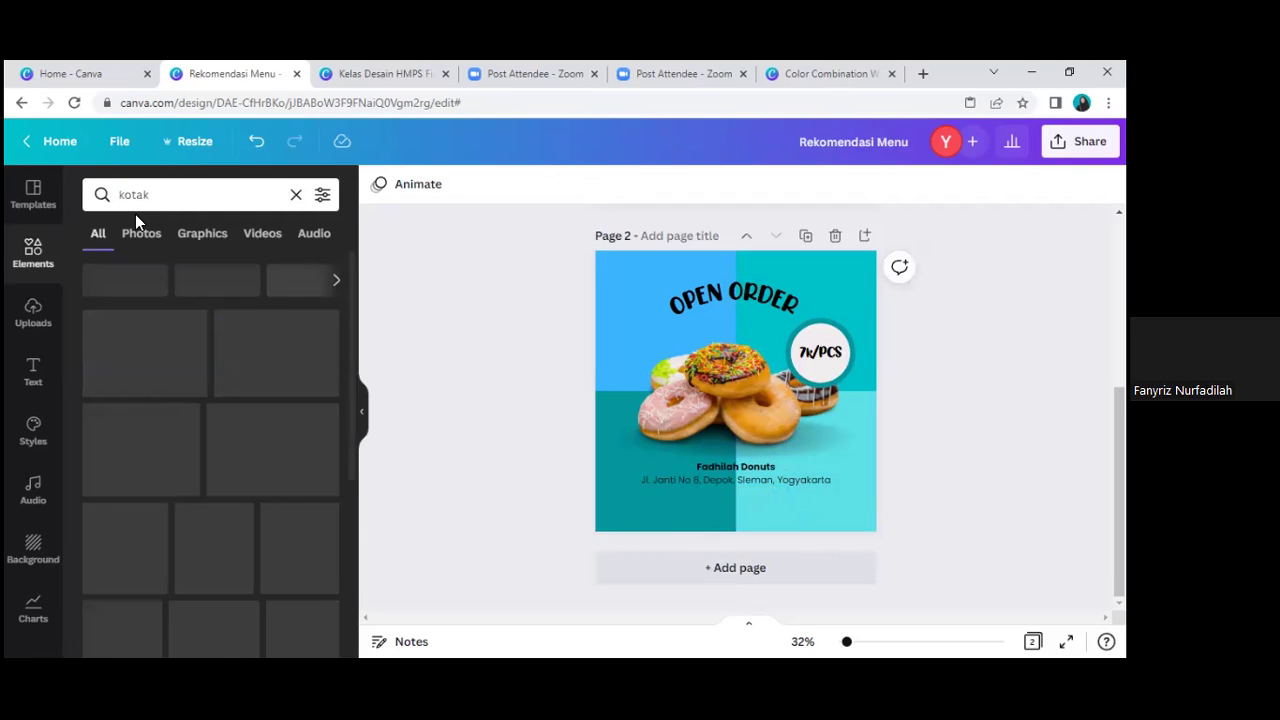
Step: Add a lavender rectangle below the shop address
click(220, 350)
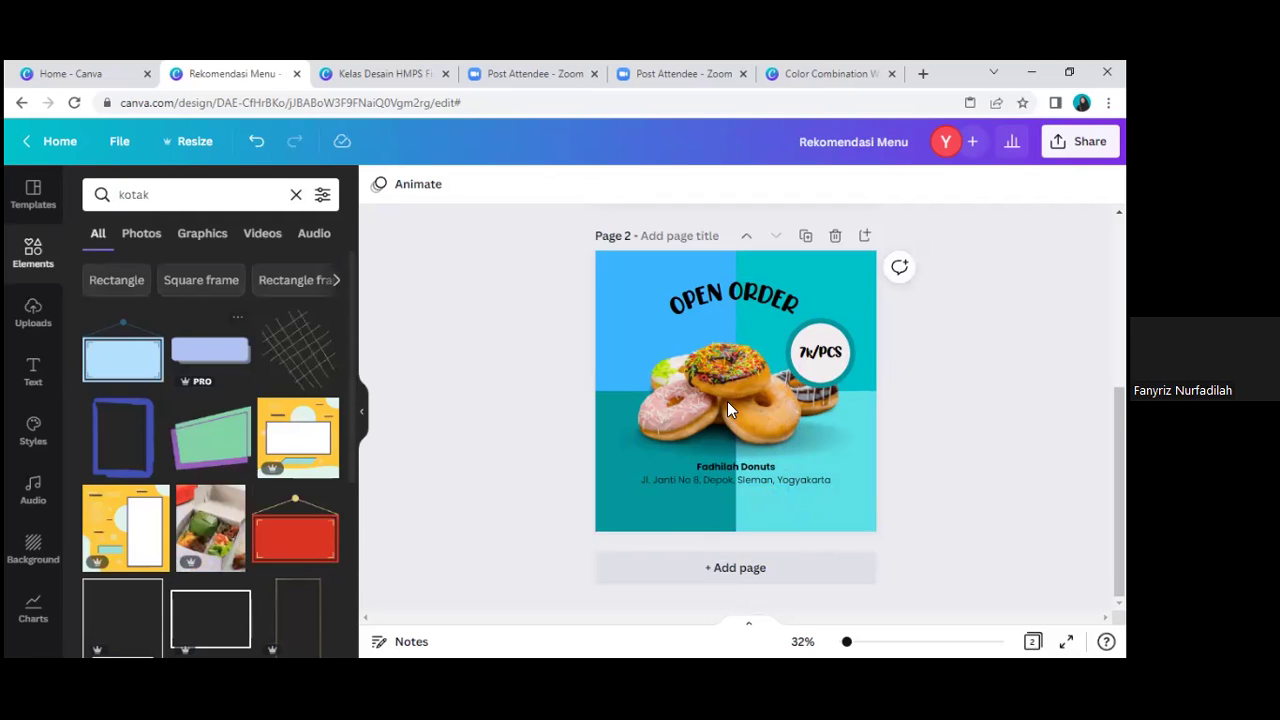
drag(768, 497, 785, 503)
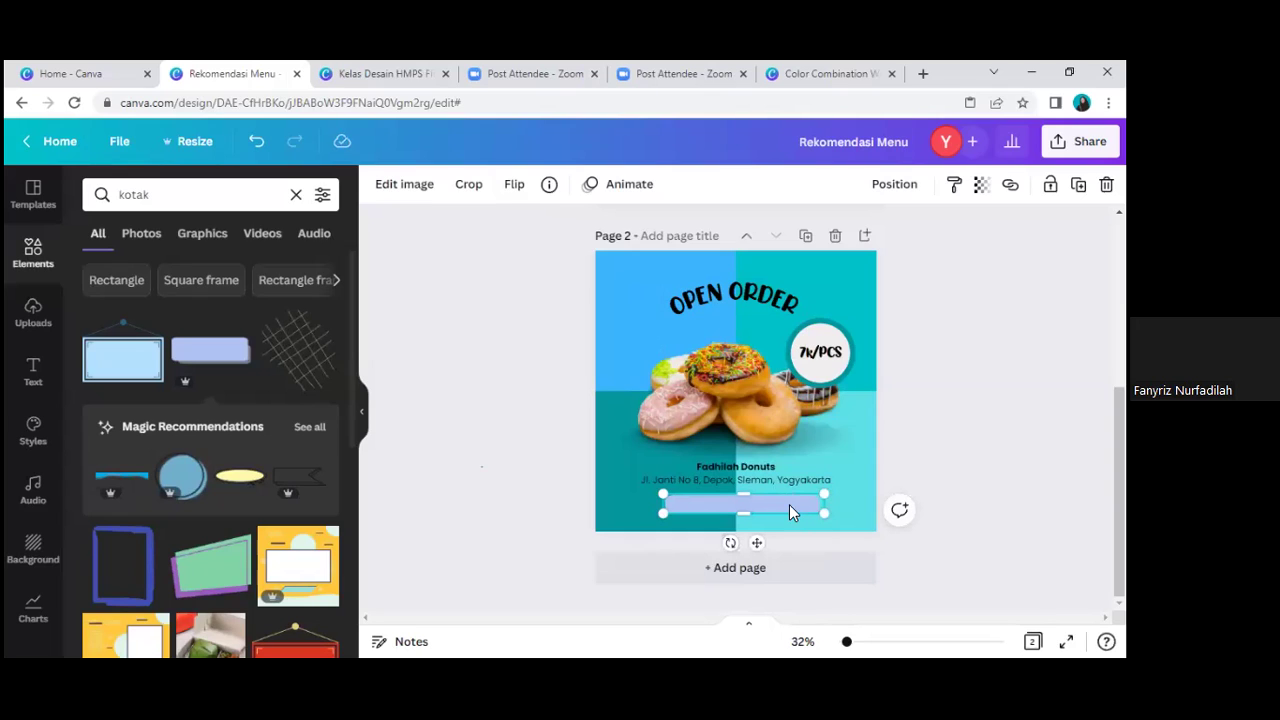
click(892, 478)
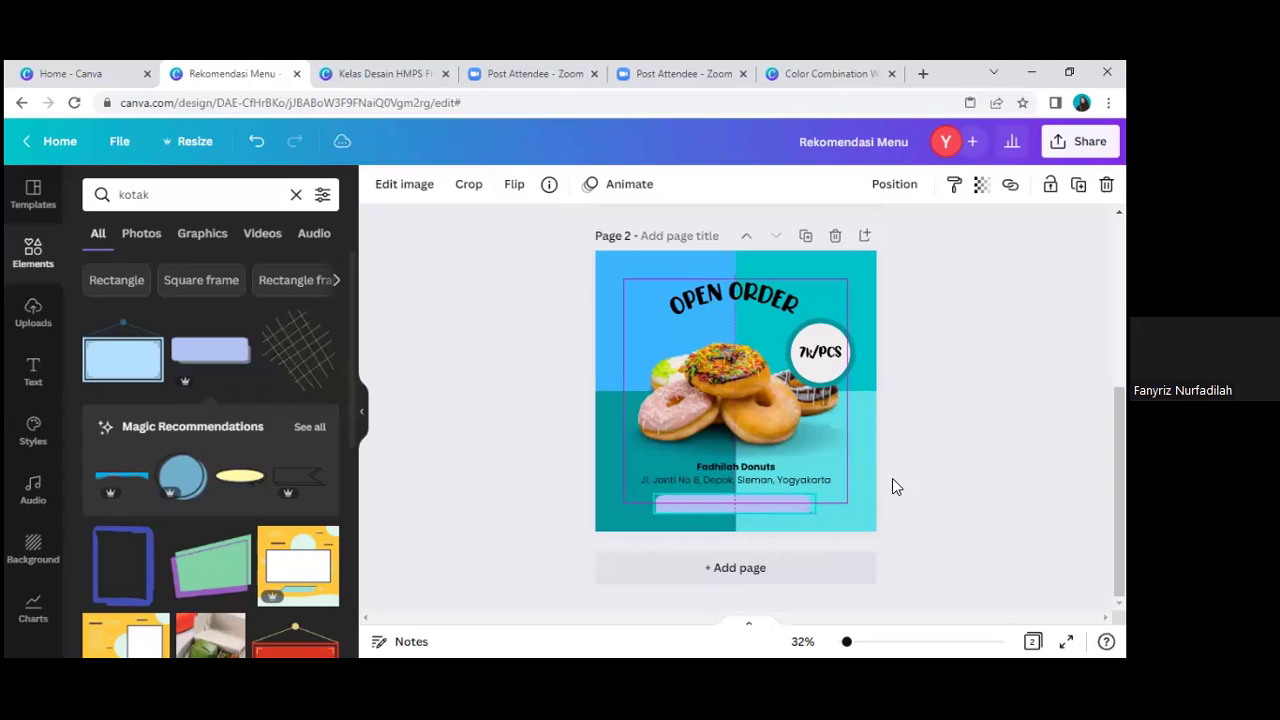
Step: Copy the shop info text onto the lavender bar and replace it with the shop's phone number
click(766, 471)
drag(754, 477, 777, 522)
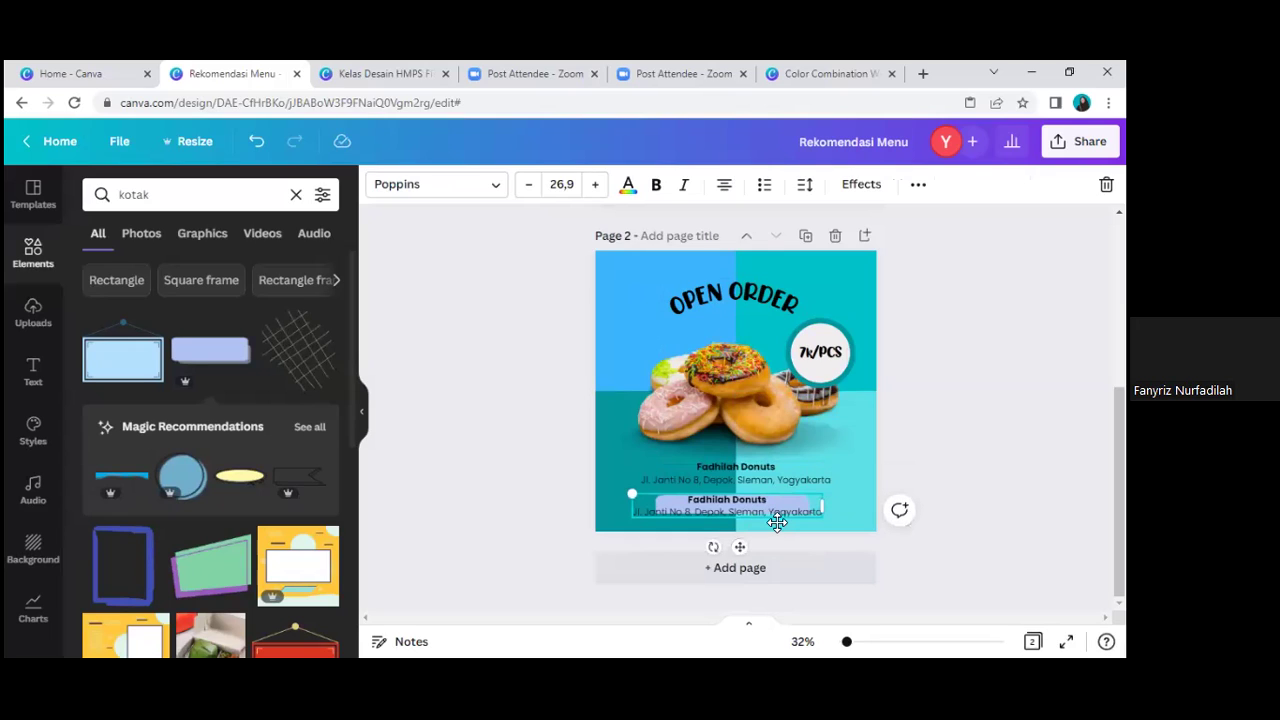
key(ctrl+a)
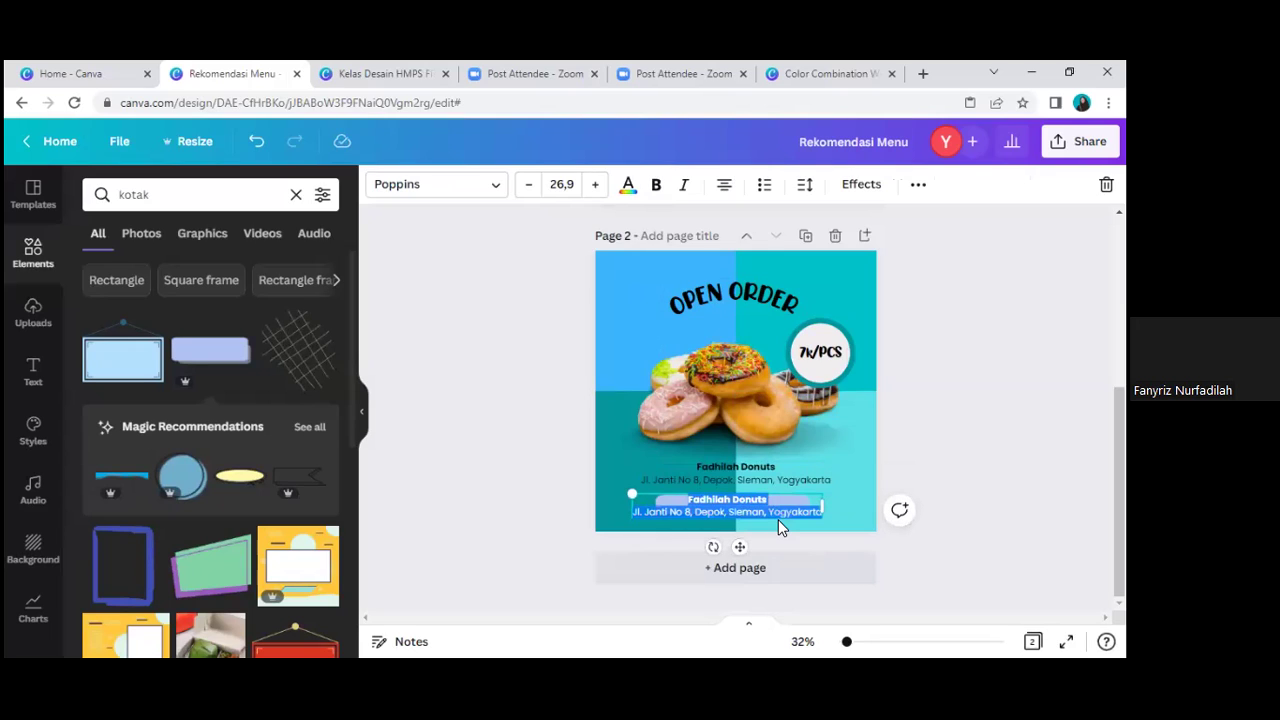
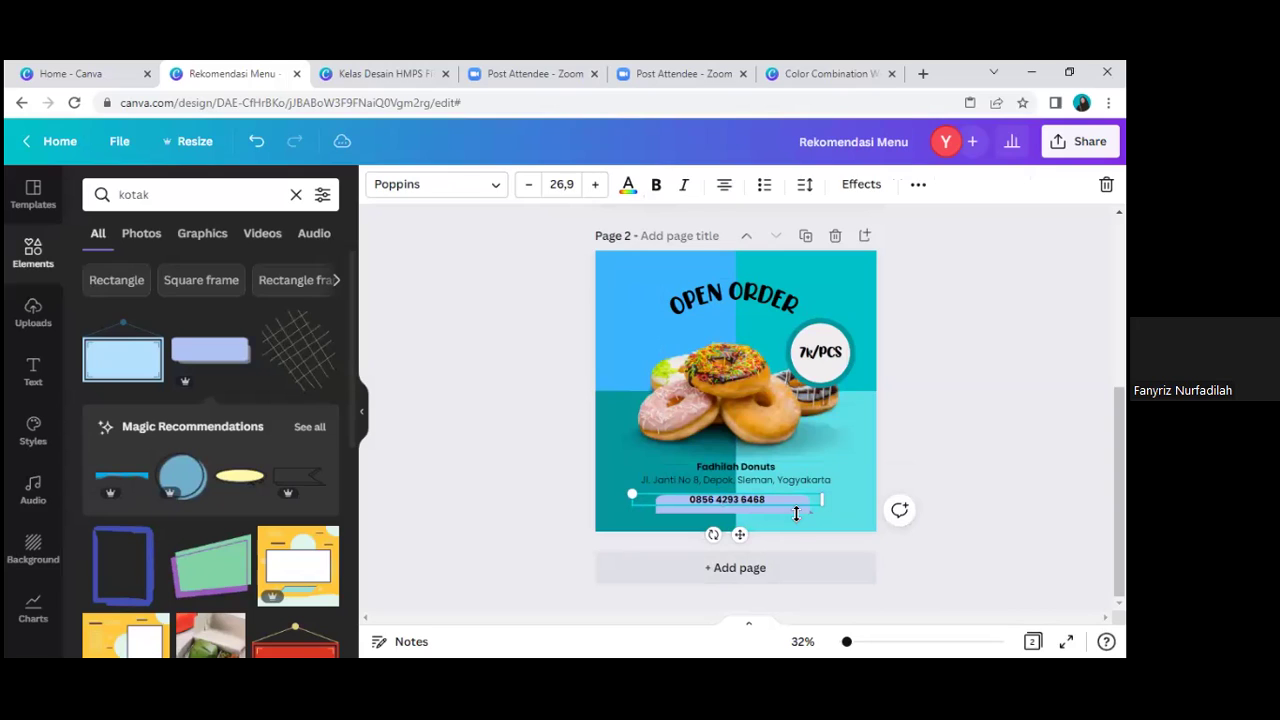
click(796, 513)
key(Escape)
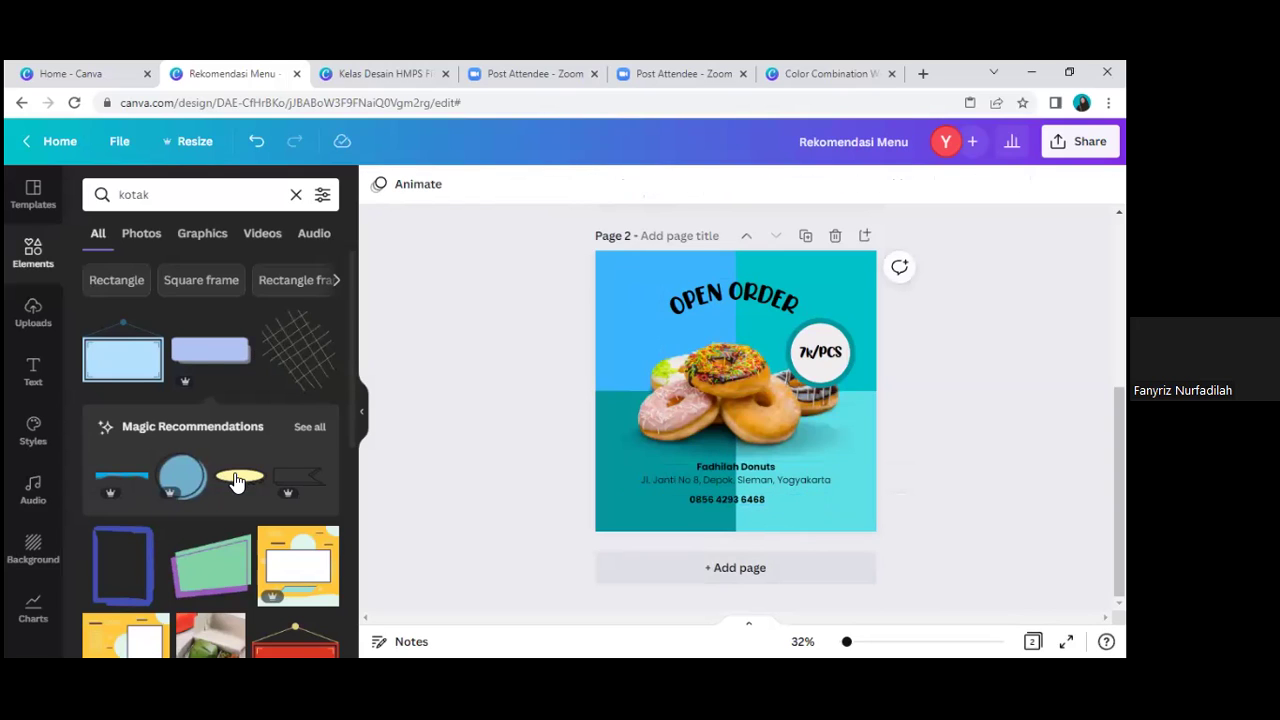
scroll(235, 482, down, 4)
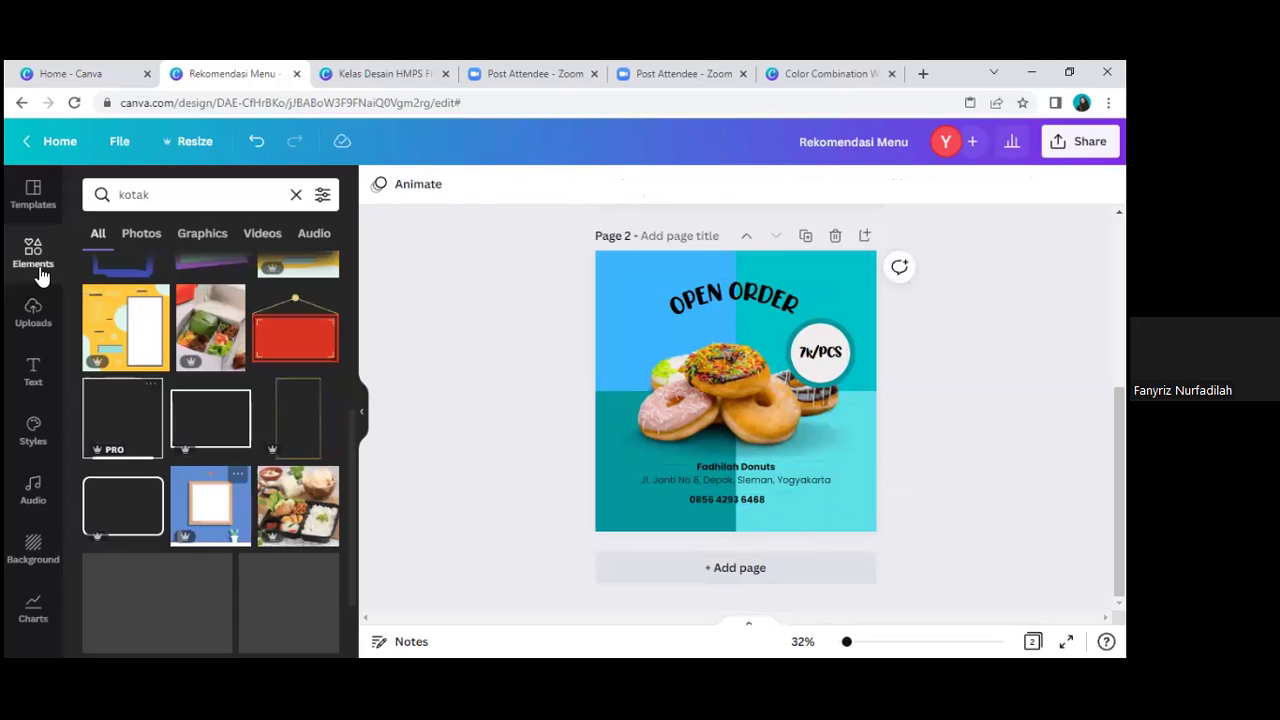
Step: Add a square with R and squash it into a thin orange strip behind the phone number
click(40, 275)
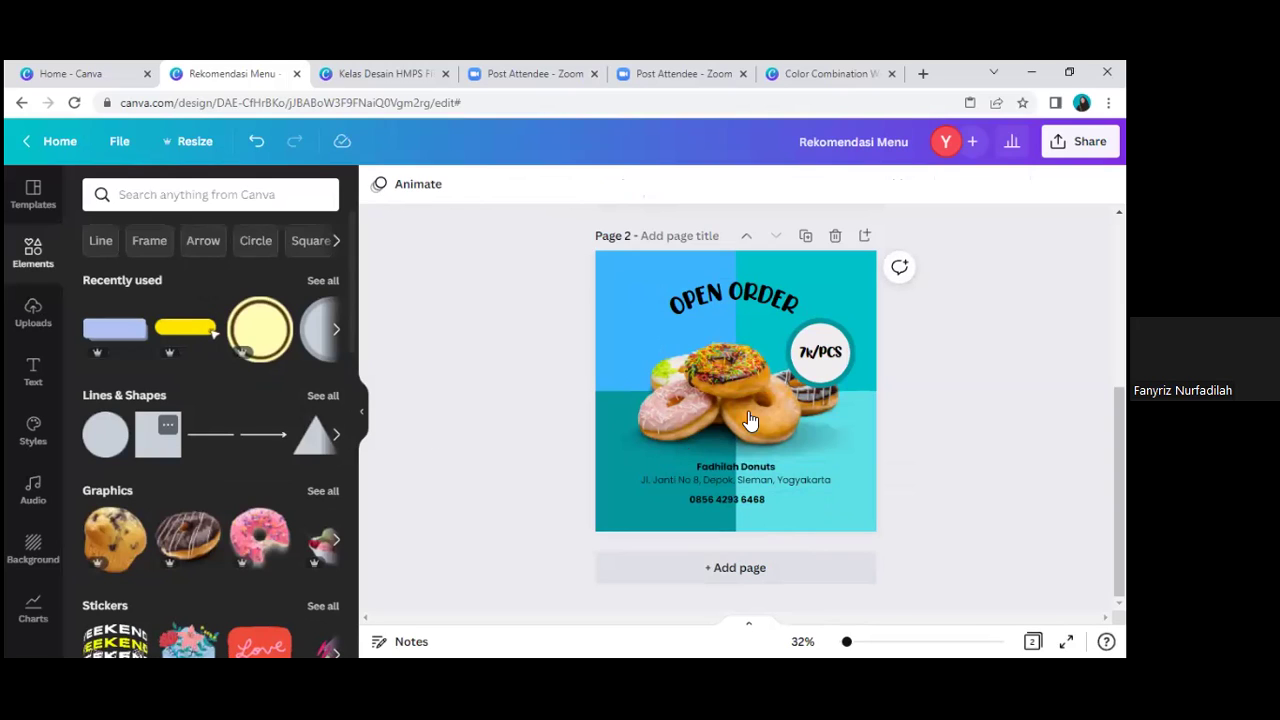
key(r)
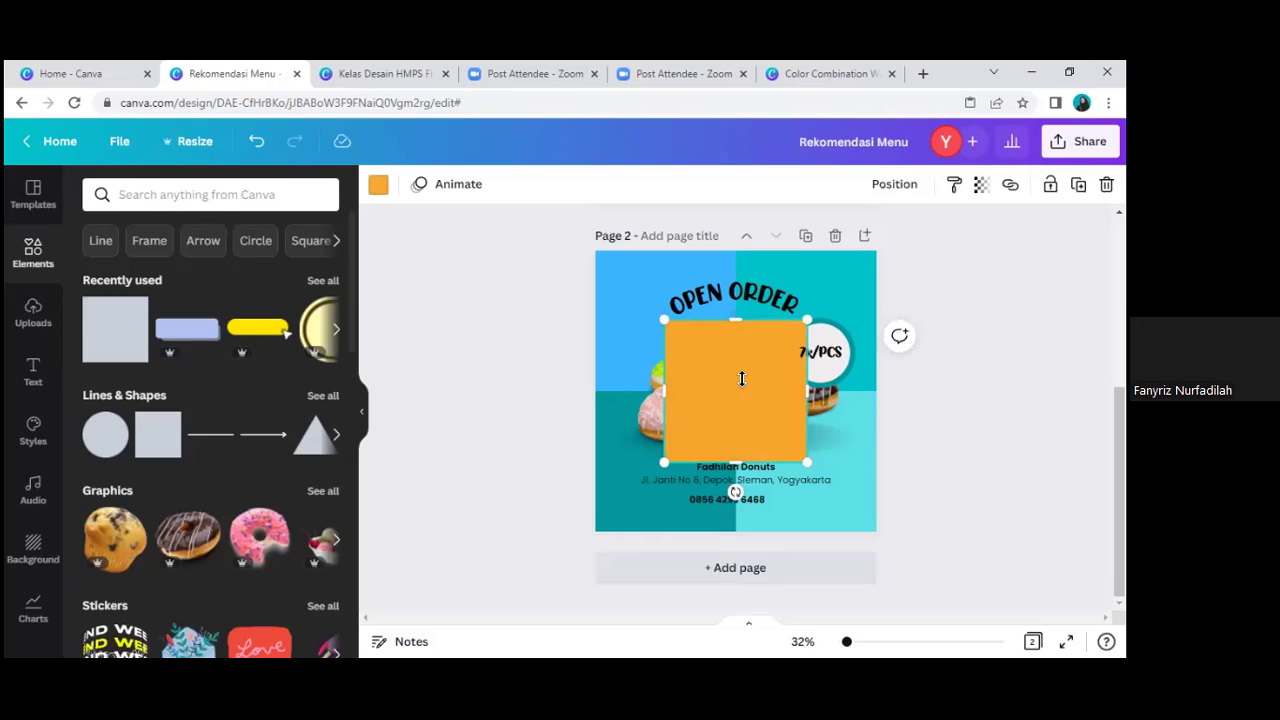
drag(745, 436, 791, 503)
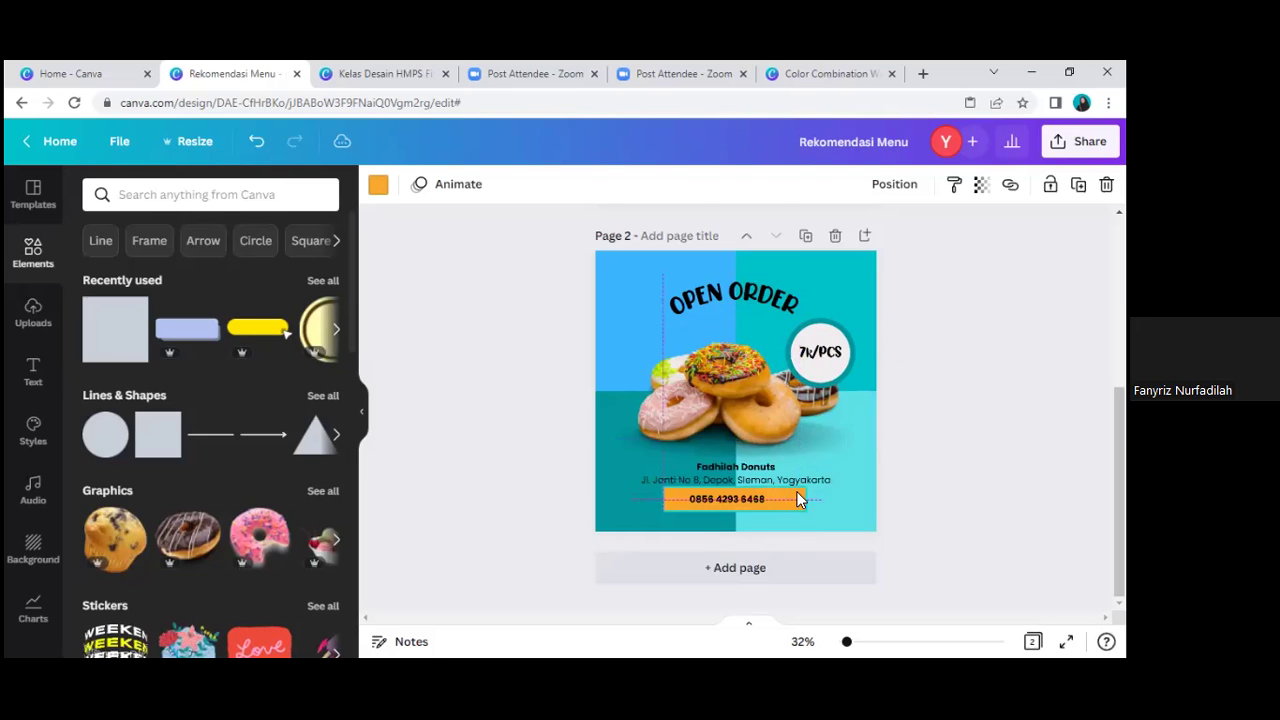
click(797, 497)
click(808, 505)
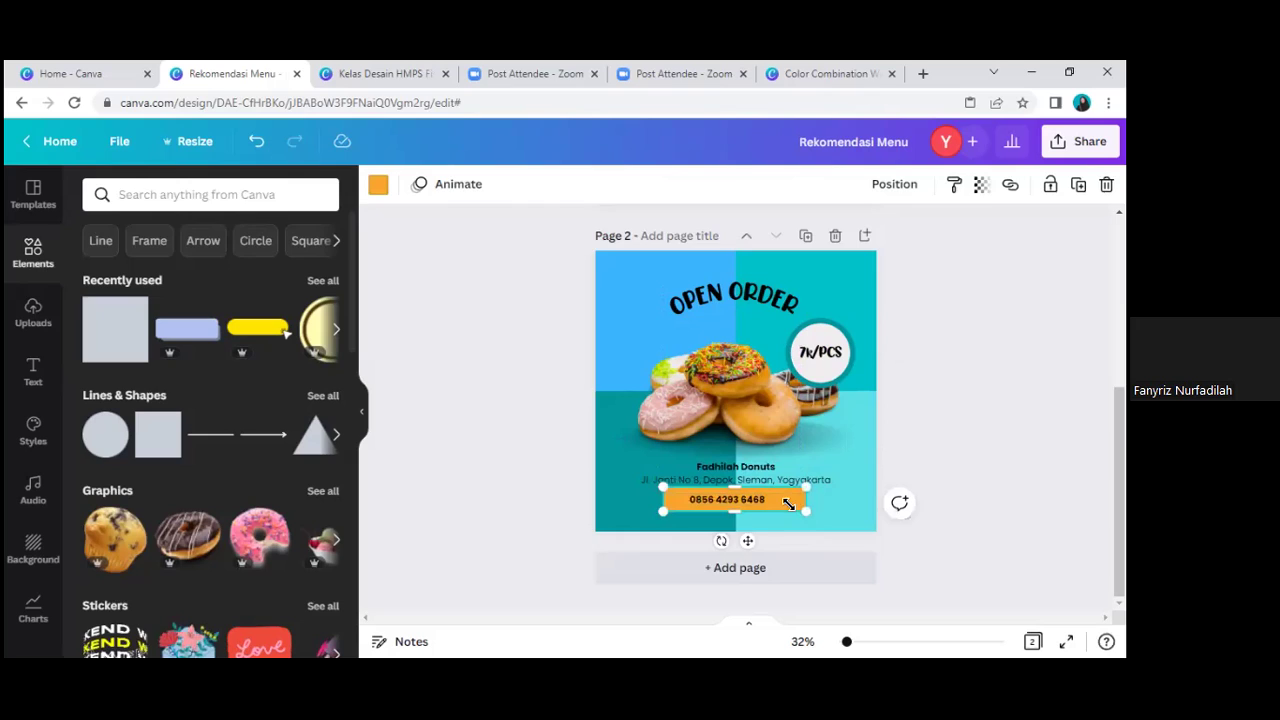
key(ctrl+z)
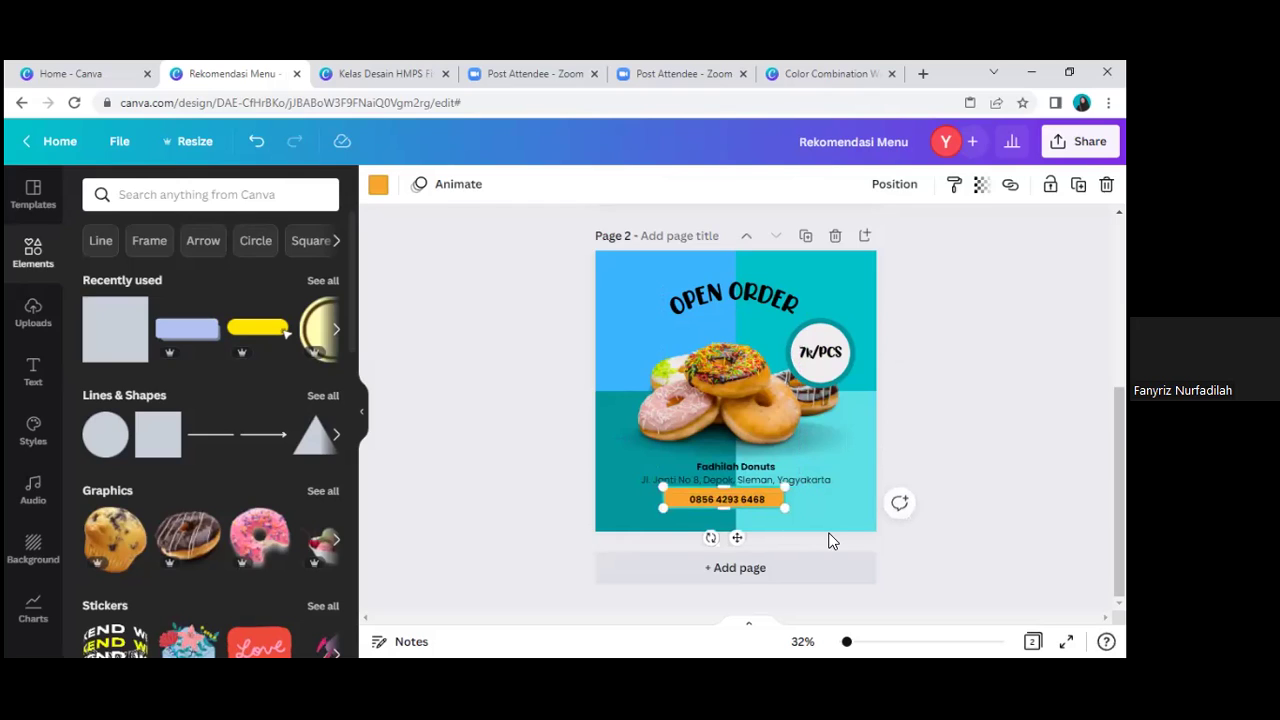
key(ctrl+z)
key(ctrl+z)
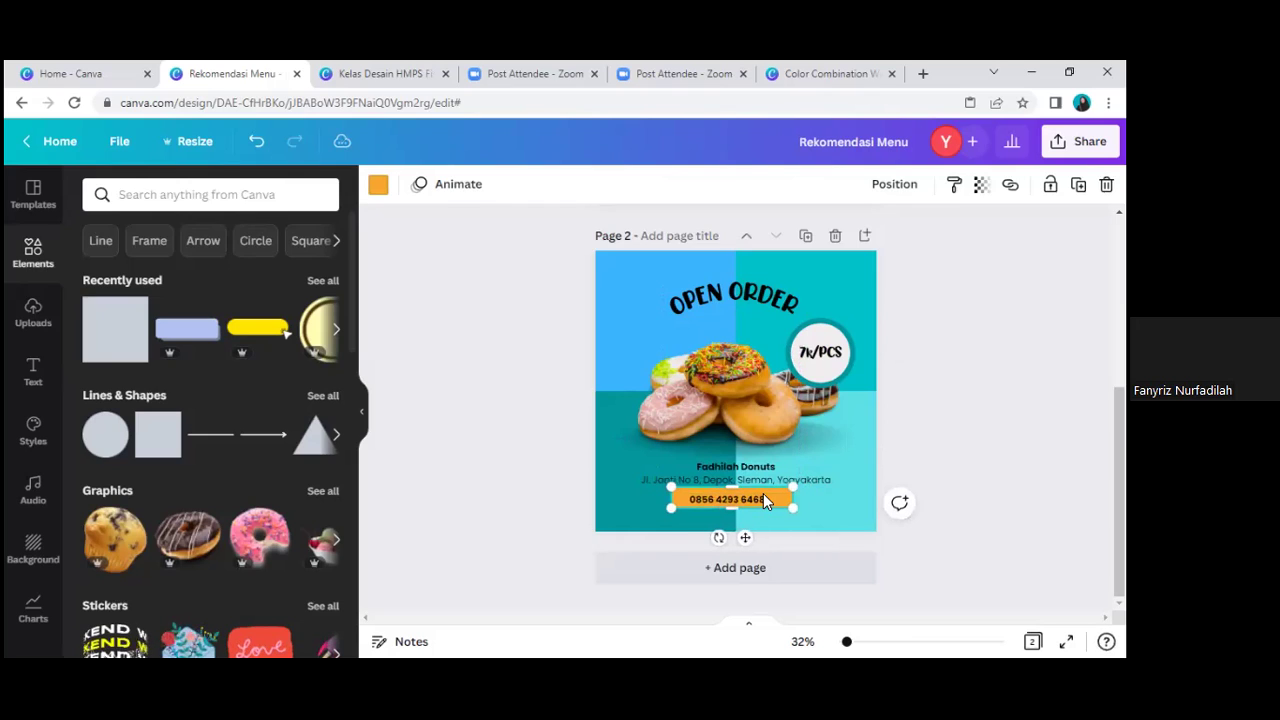
click(379, 186)
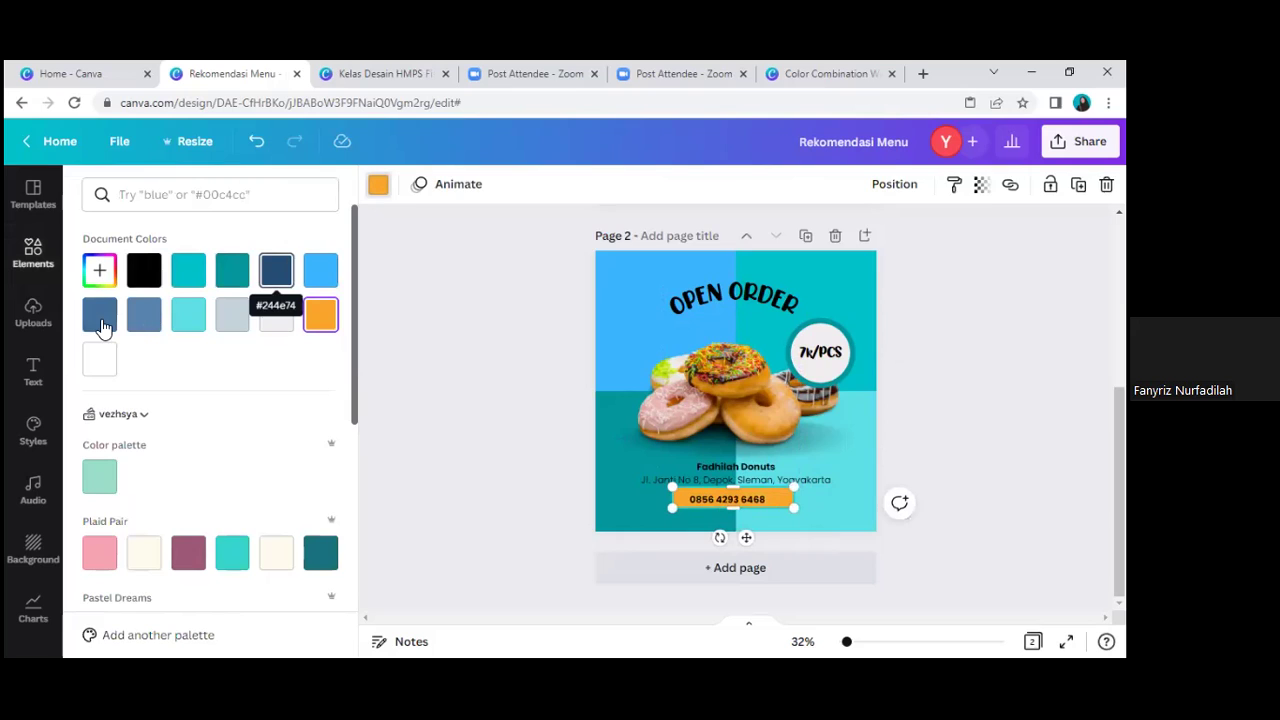
Step: Recolour the strip light off-white after trying and undoing dark blue
click(287, 275)
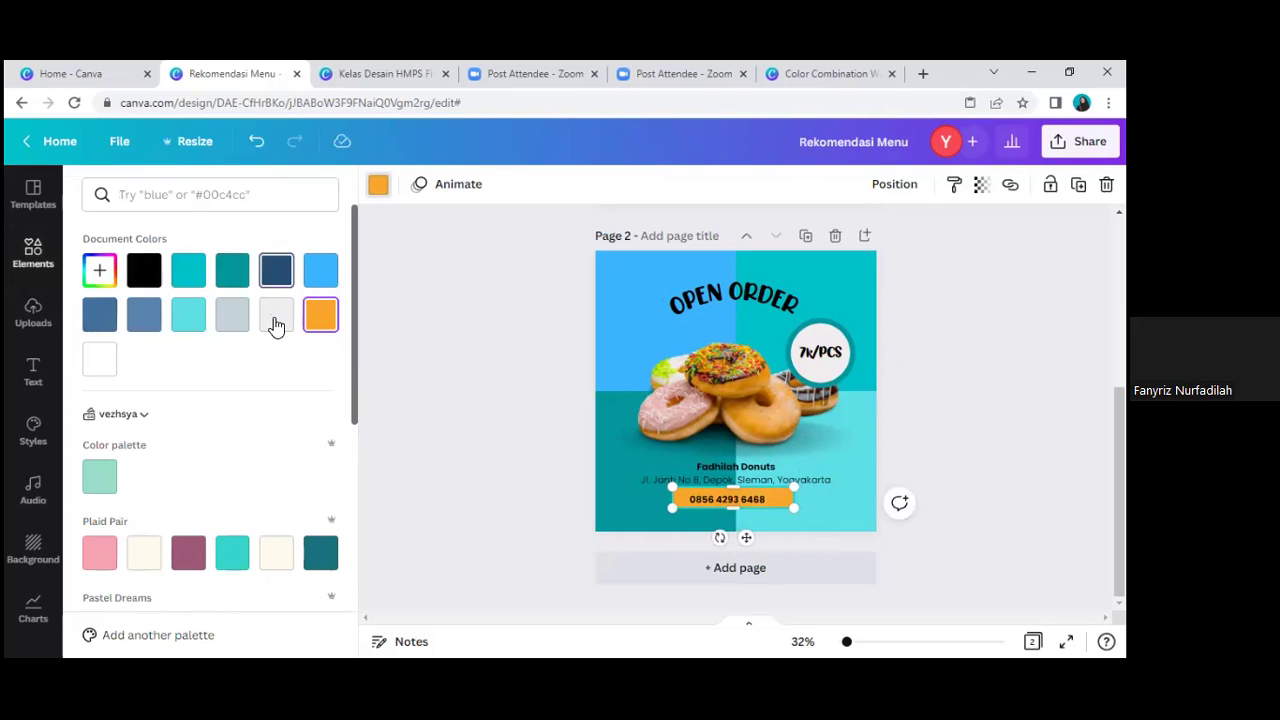
key(ctrl+z)
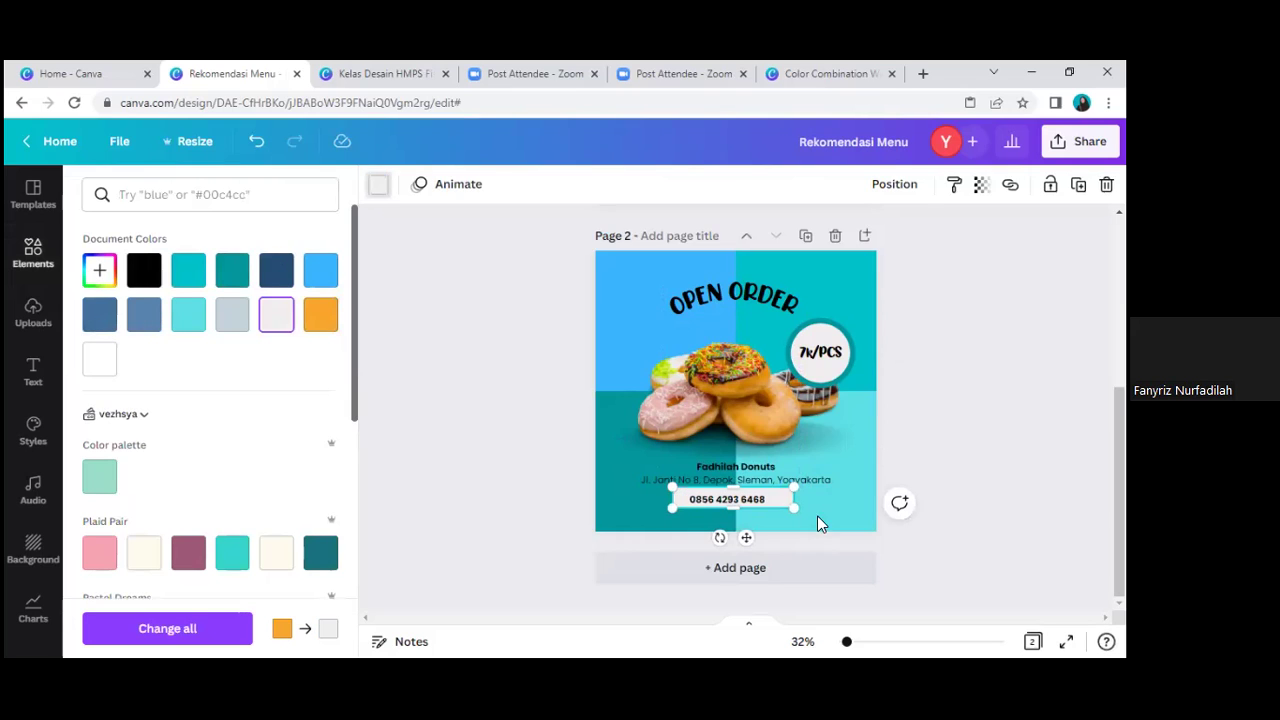
click(755, 503)
Step: Resize and reposition the phone-number text so it sits centred on the bar
click(760, 502)
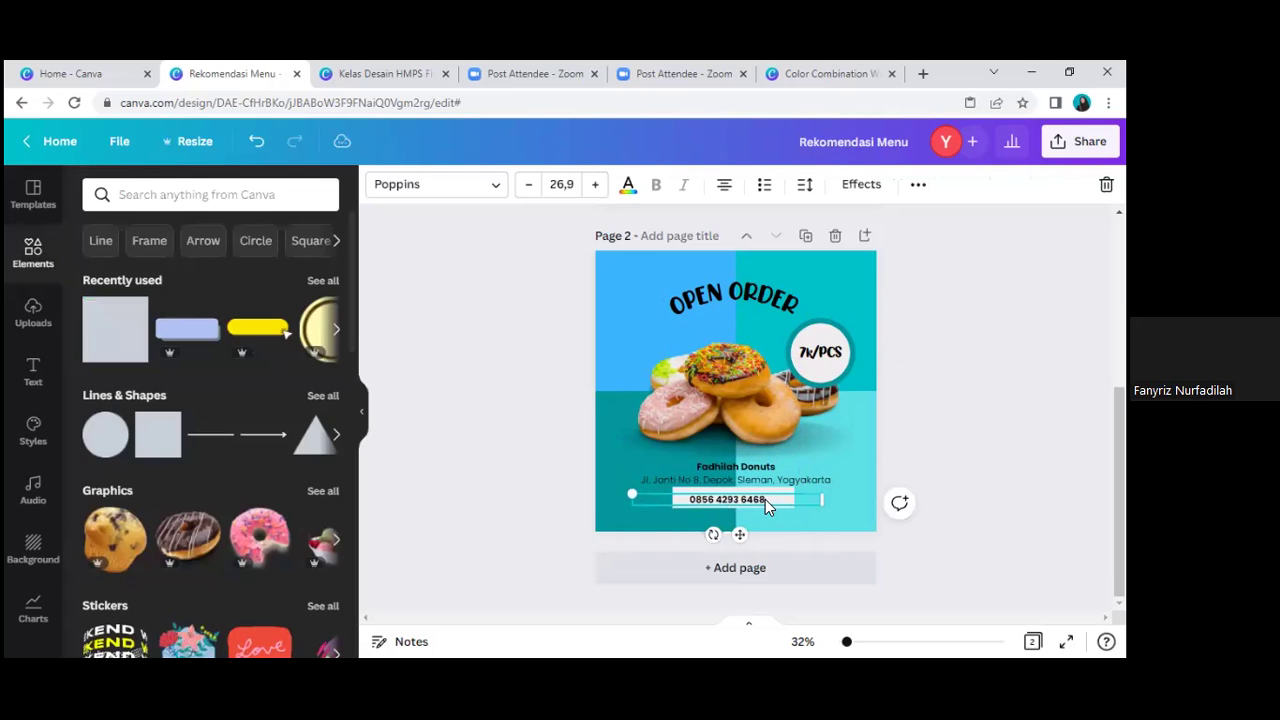
drag(764, 500, 772, 498)
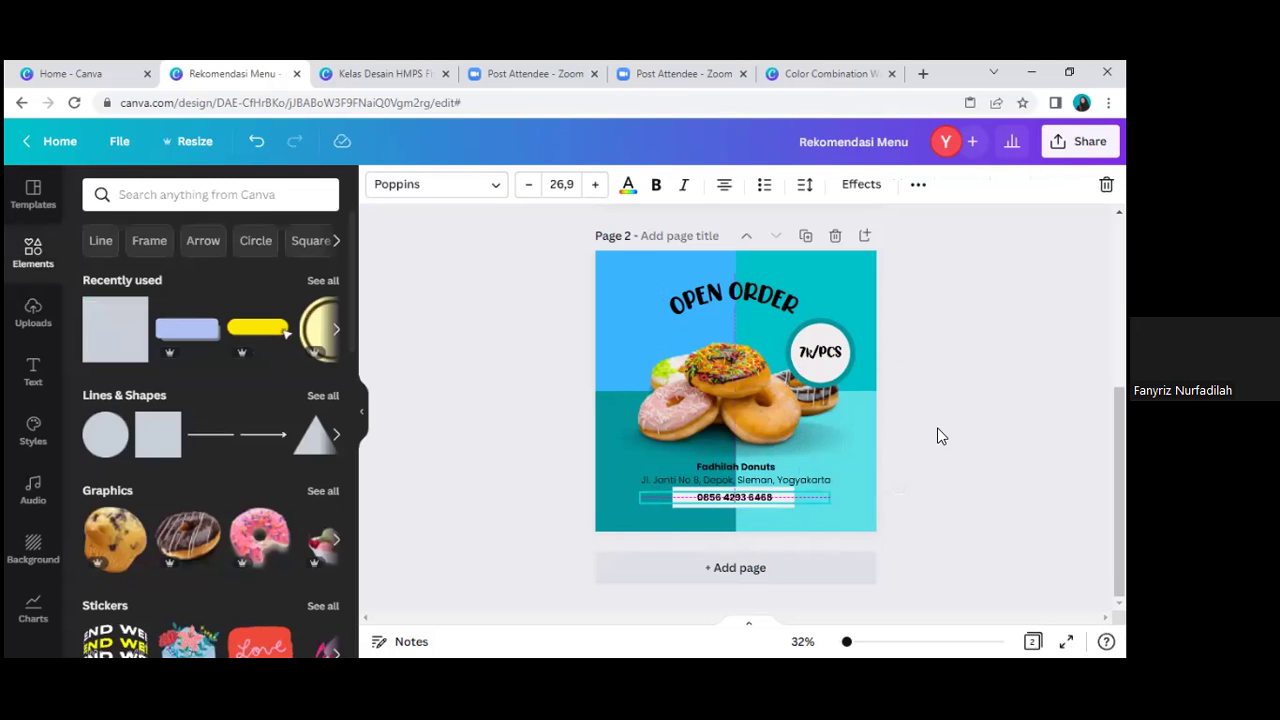
key(Escape)
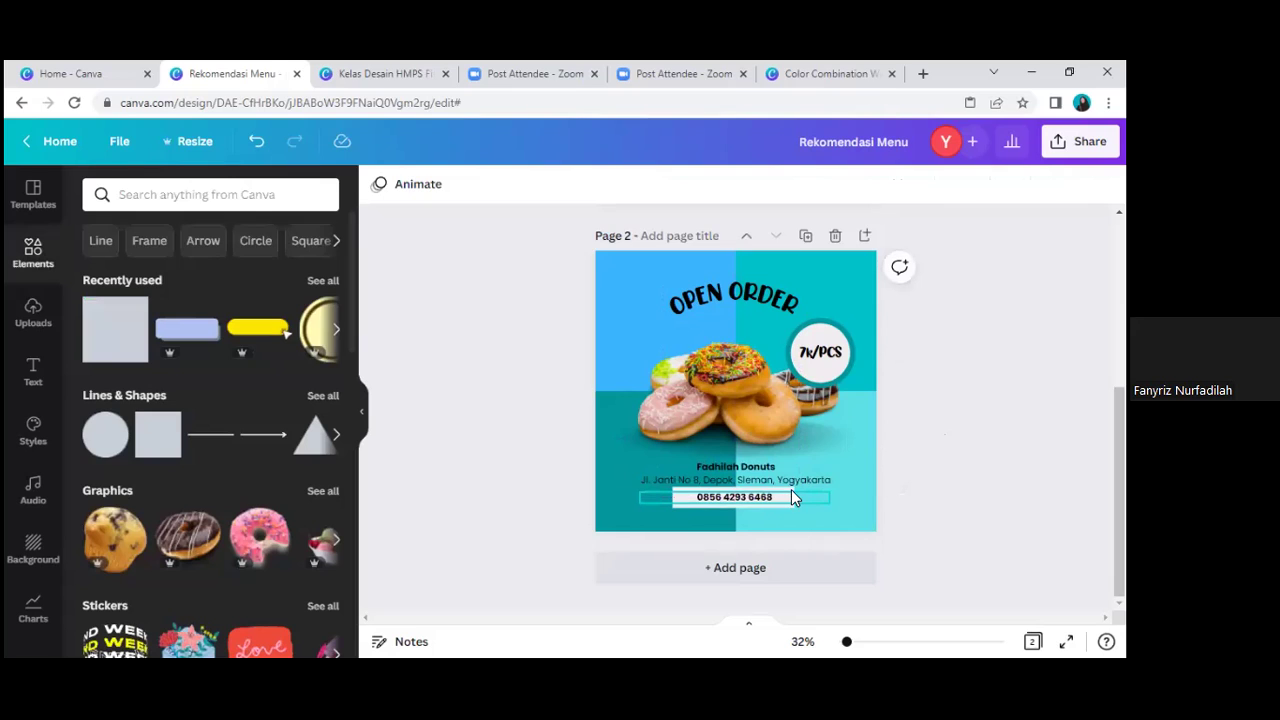
click(791, 492)
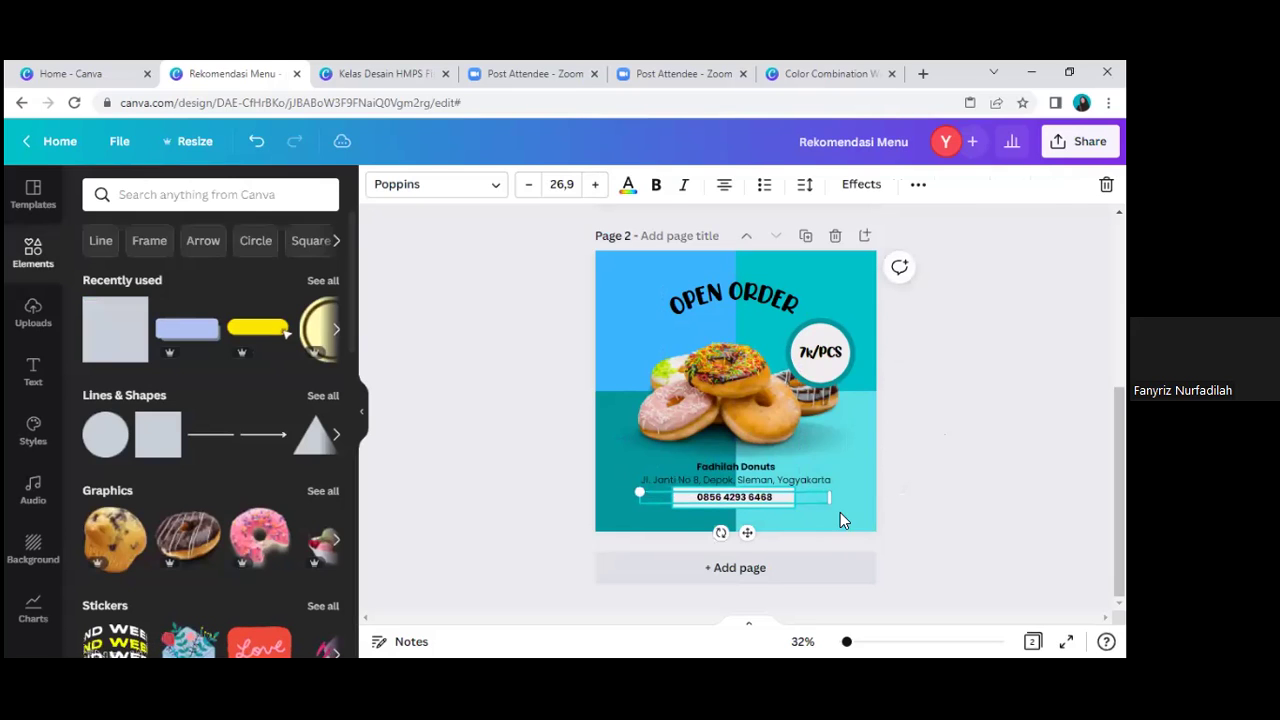
click(830, 510)
drag(794, 503, 783, 506)
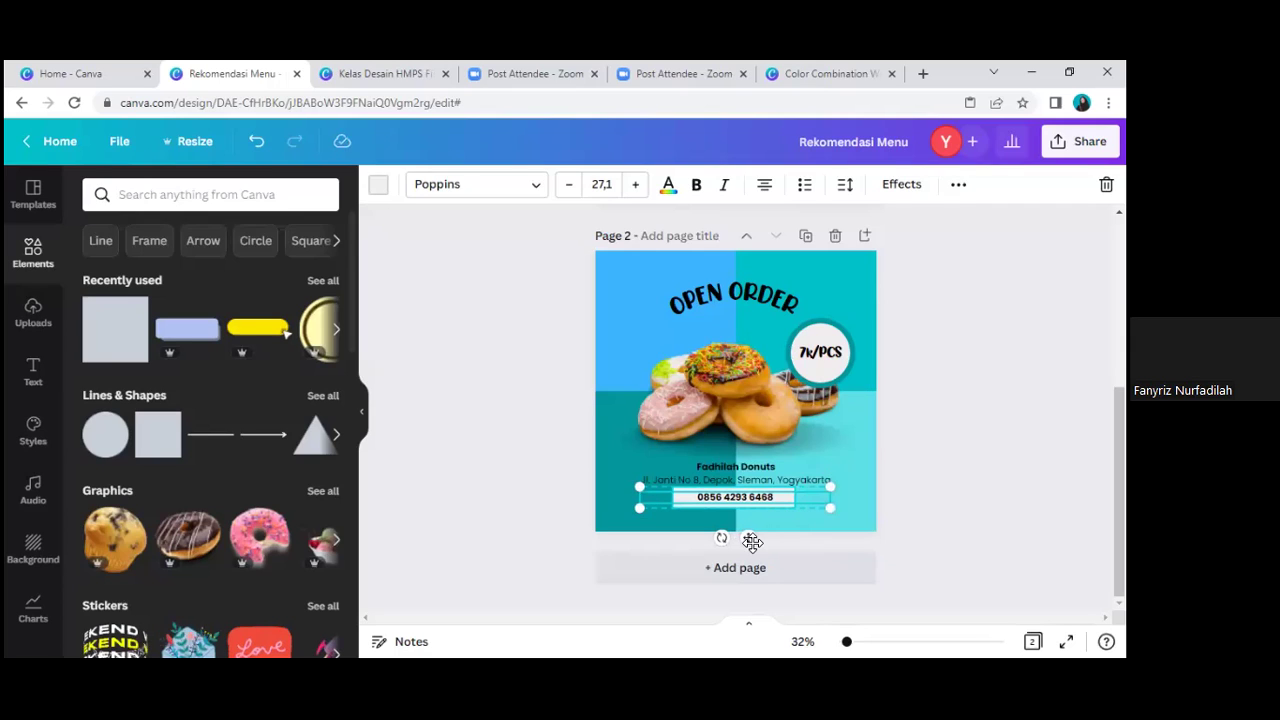
drag(749, 543, 749, 549)
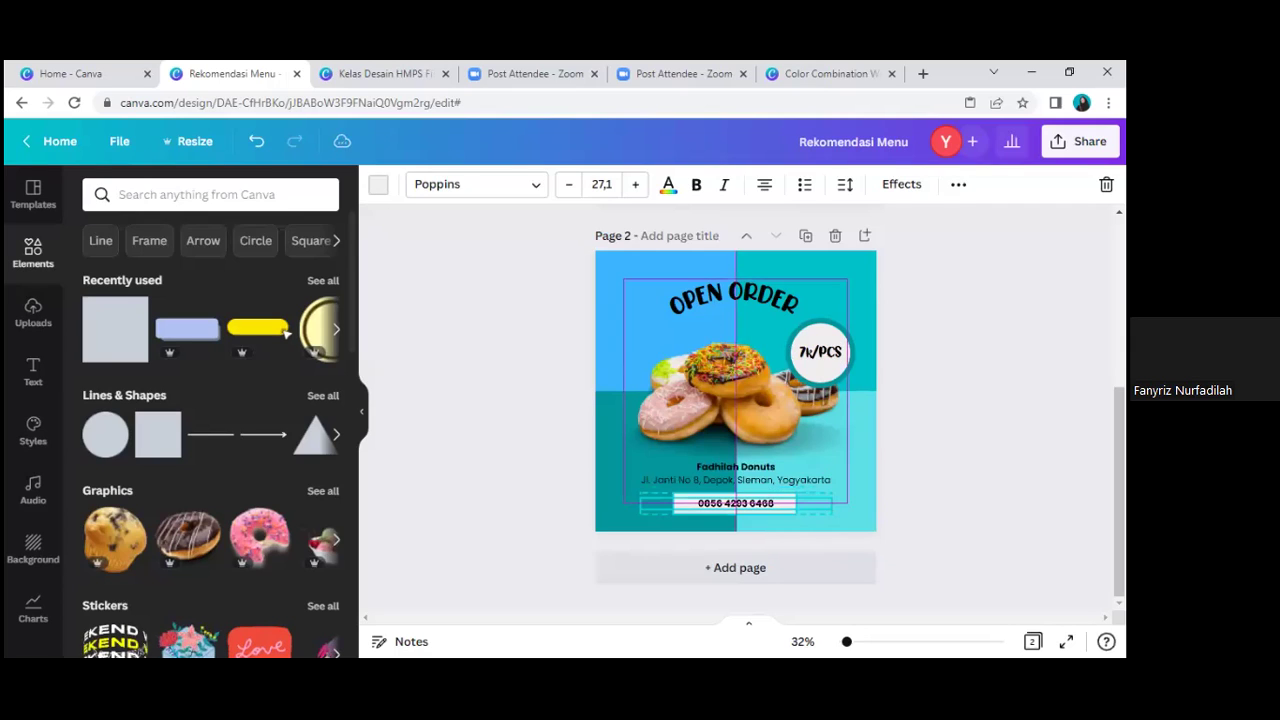
click(924, 474)
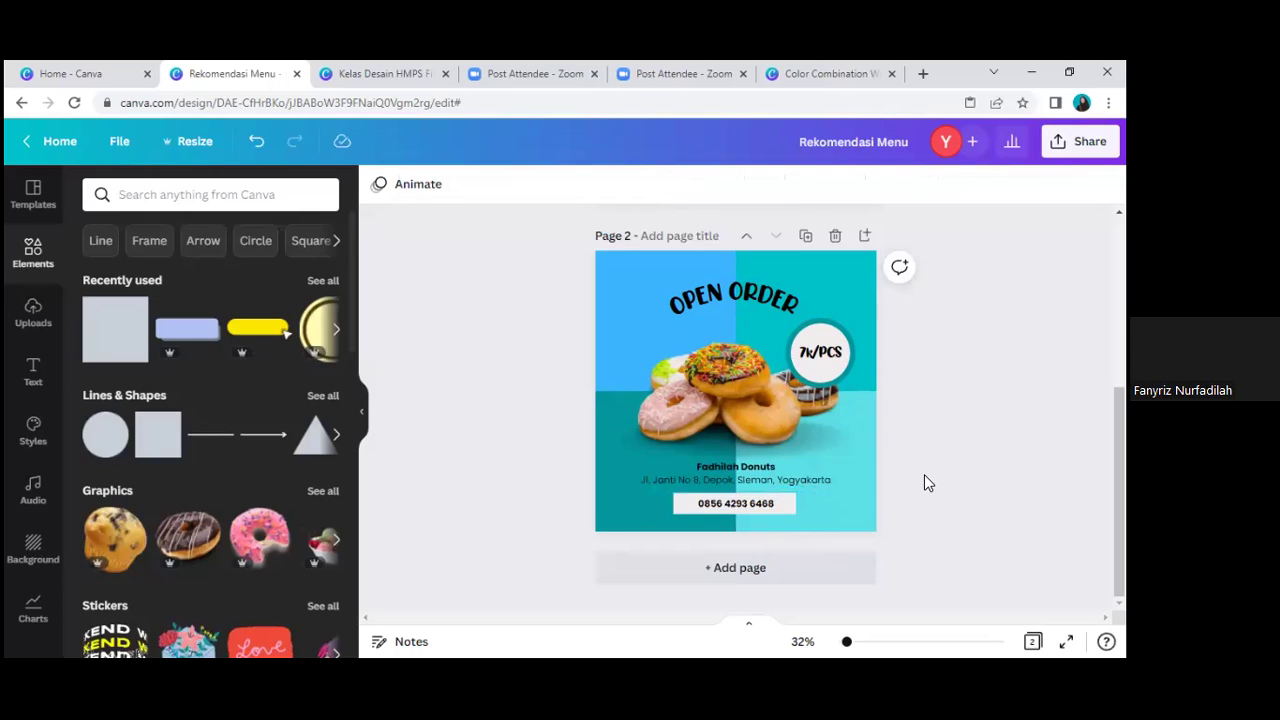
Step: Add the black splash from a 'percikan' search, shrink and tilt it, and place it left of the donuts
click(176, 198)
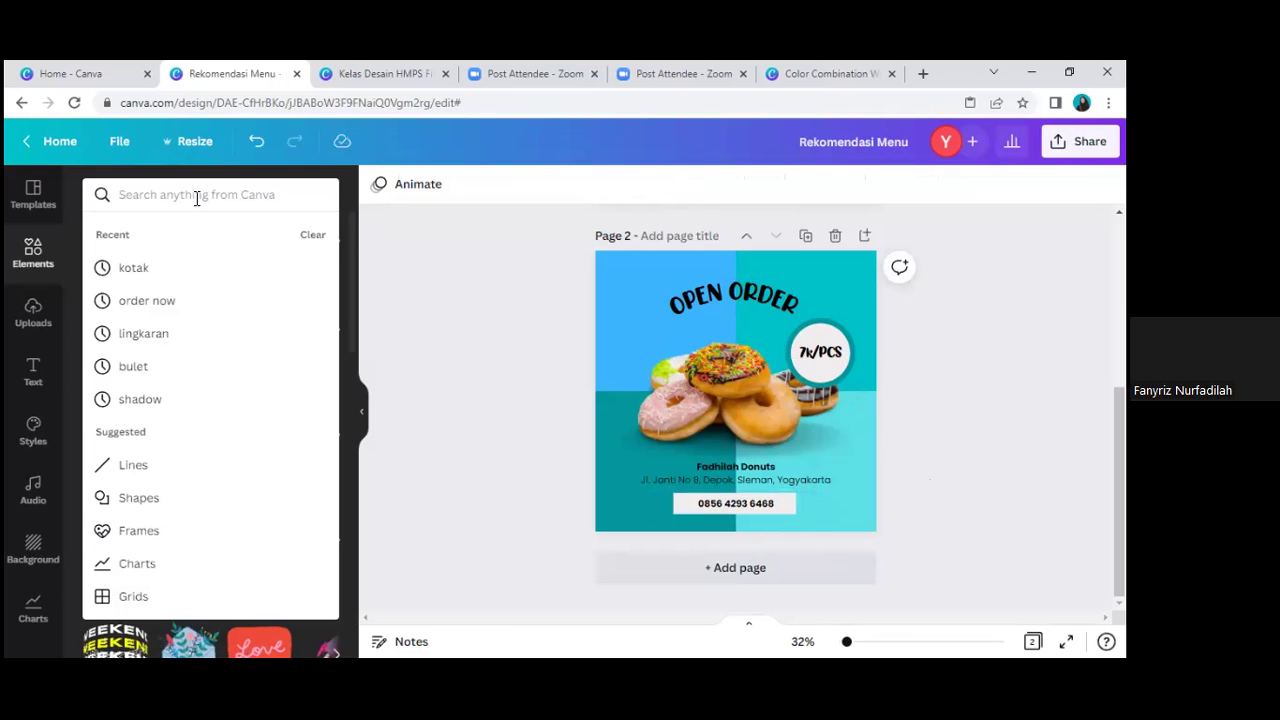
text(p)
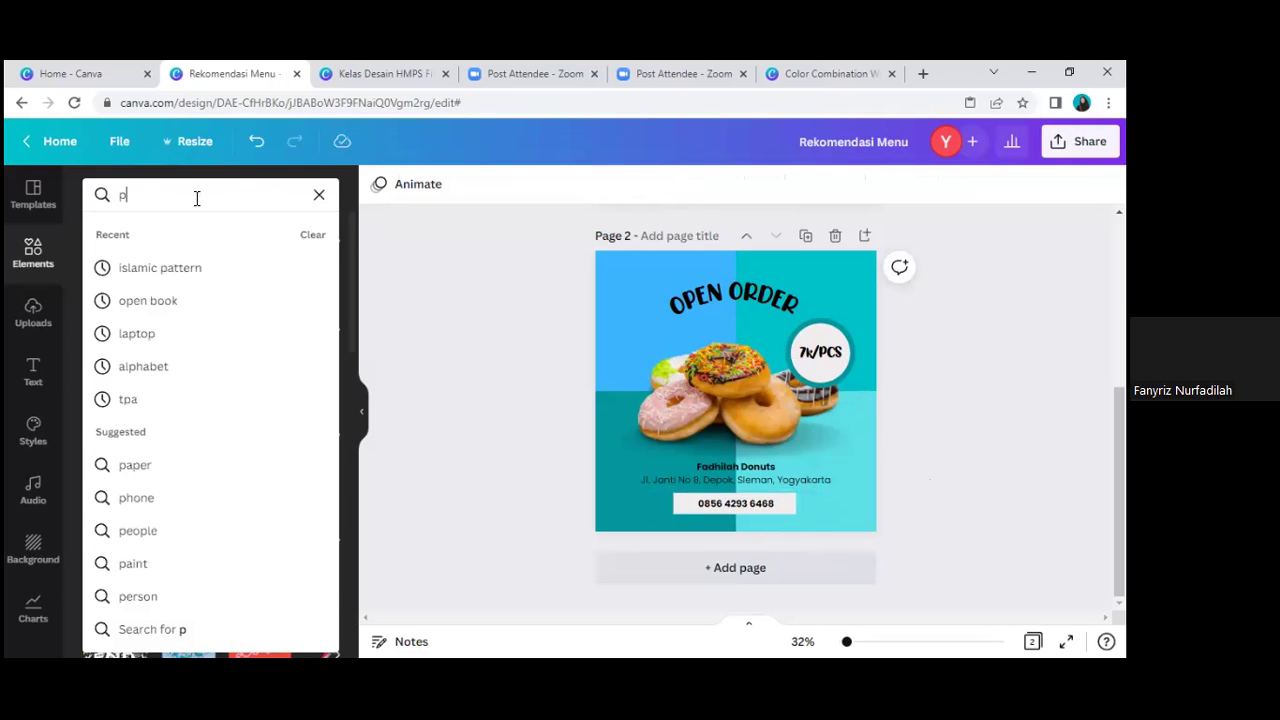
text(ercika)
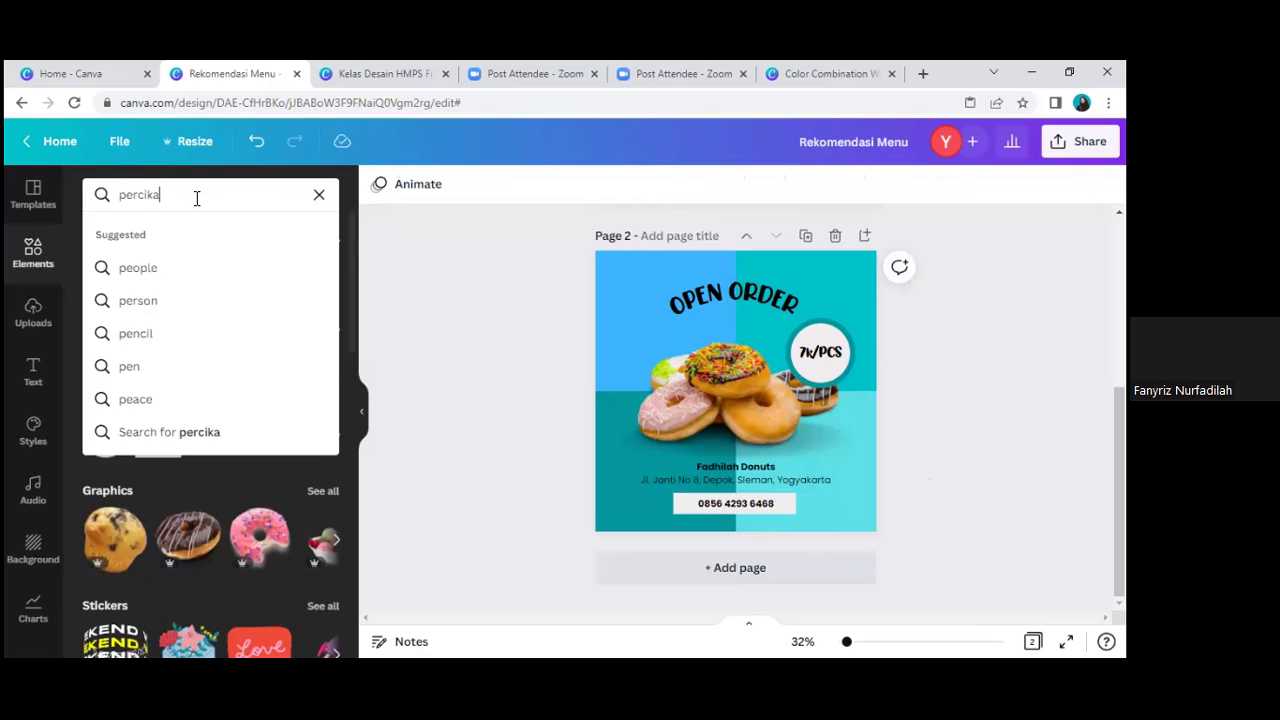
text(n)
key(Return)
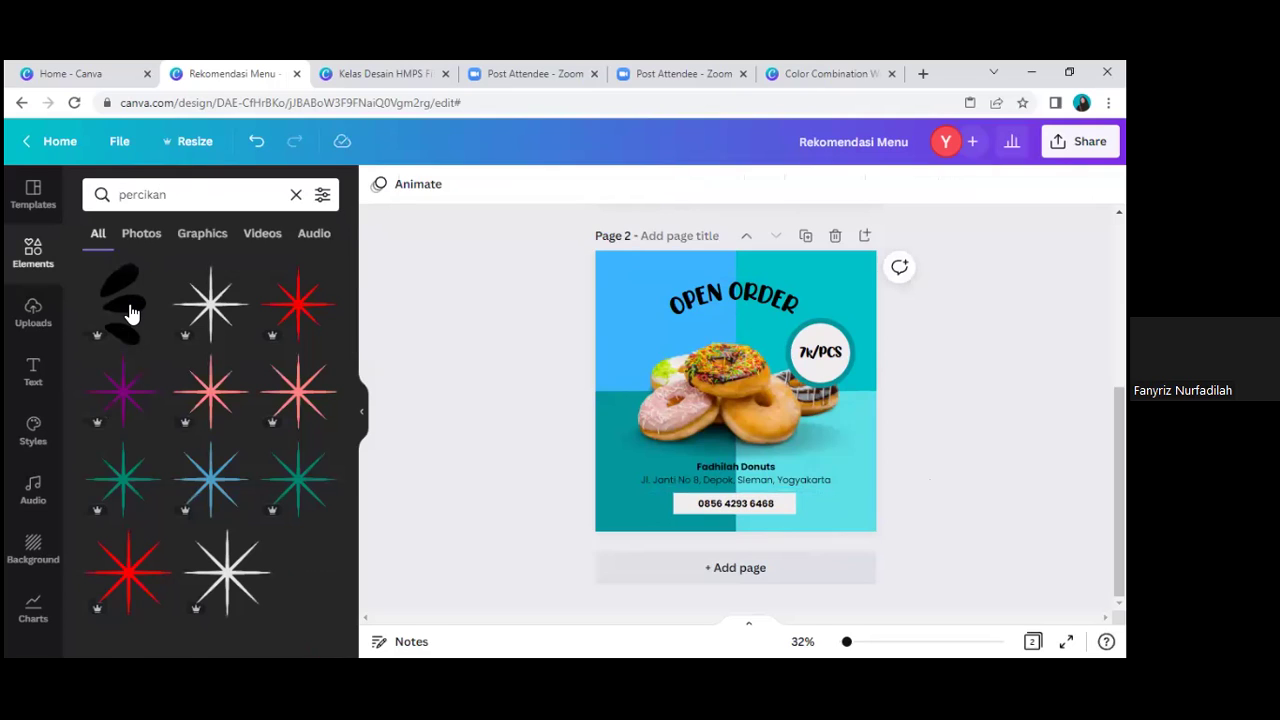
click(128, 308)
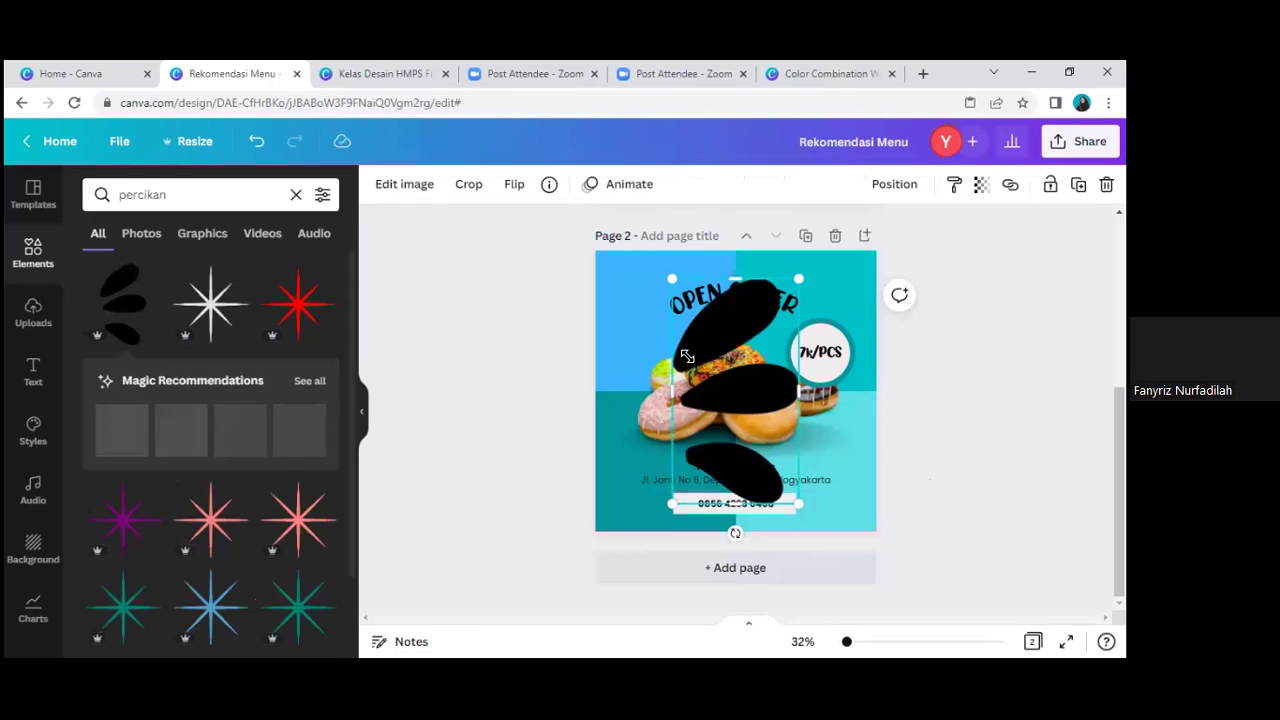
drag(687, 356, 697, 318)
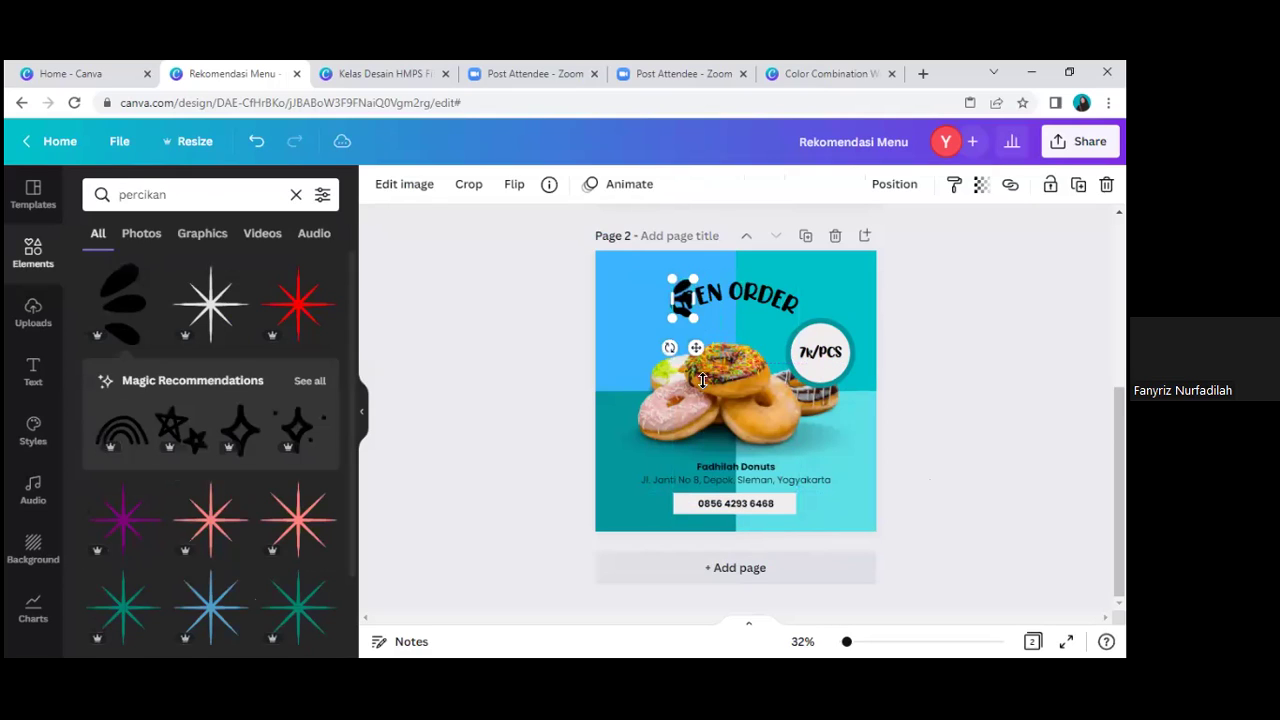
drag(669, 347, 706, 266)
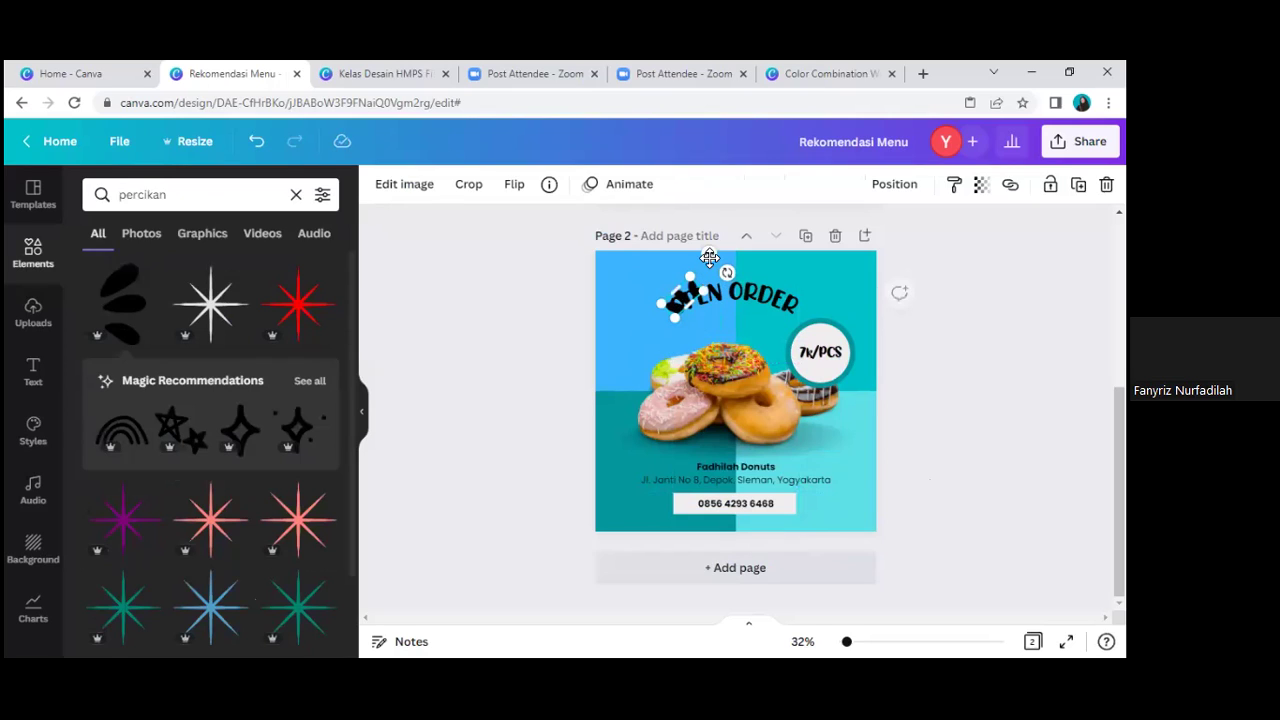
drag(672, 322, 611, 316)
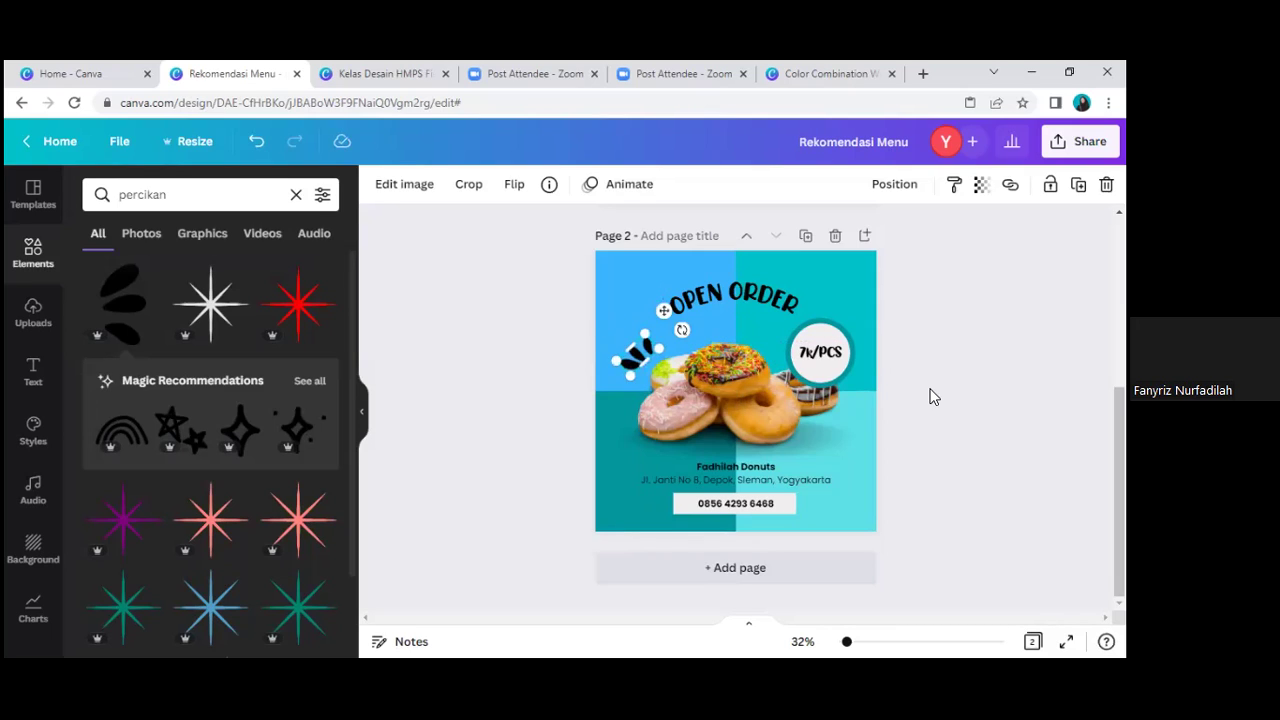
click(611, 316)
click(930, 396)
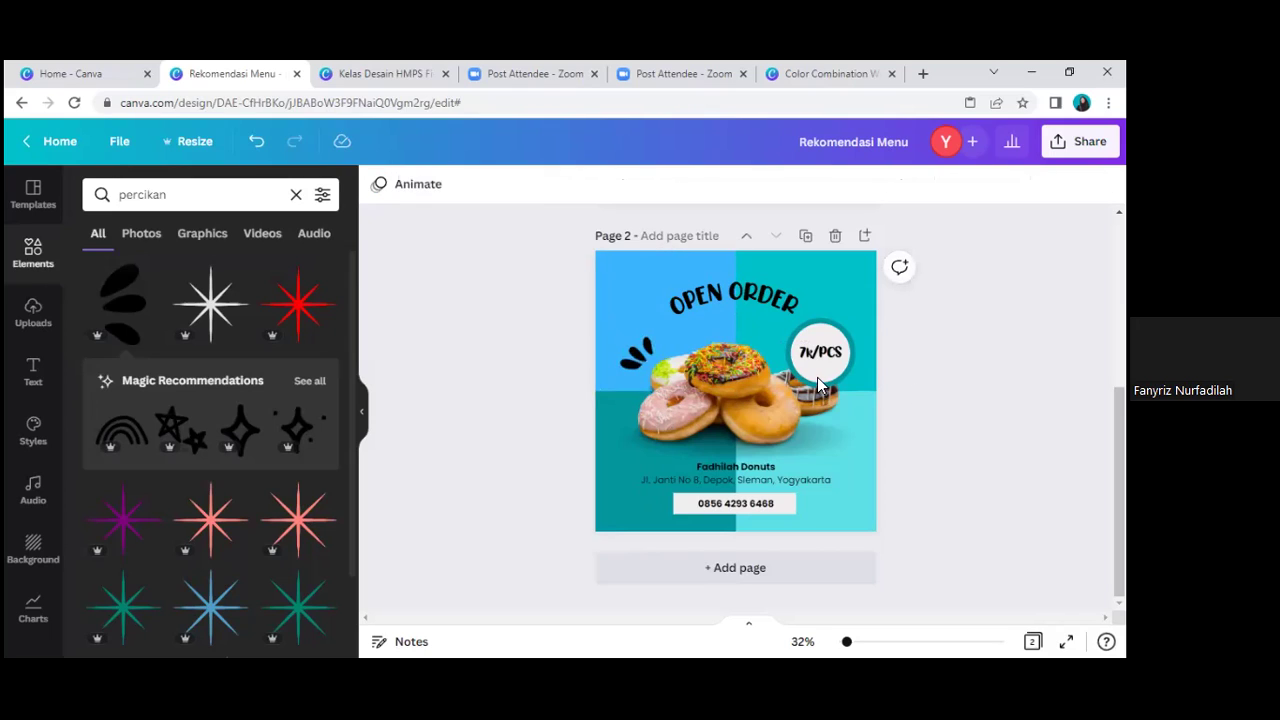
Step: Change the price text from 7k/PCS to 5k/PCS
click(830, 373)
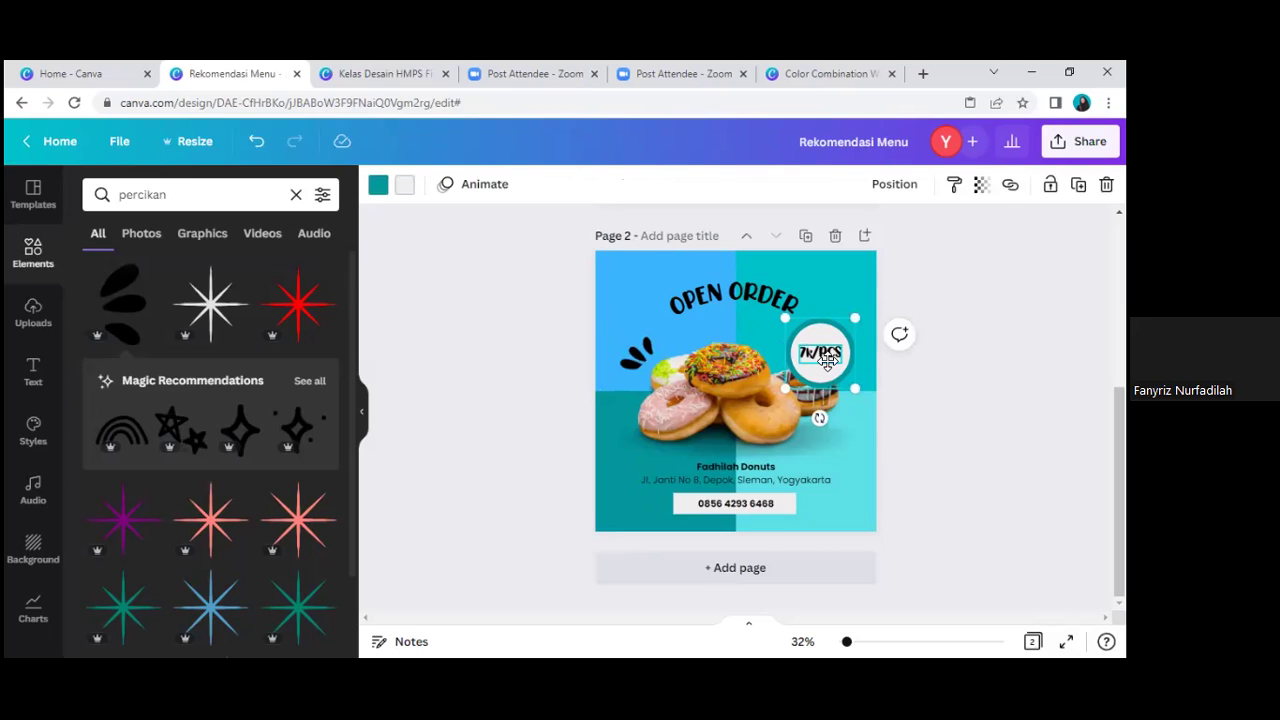
click(825, 360)
text(5k/PCS)
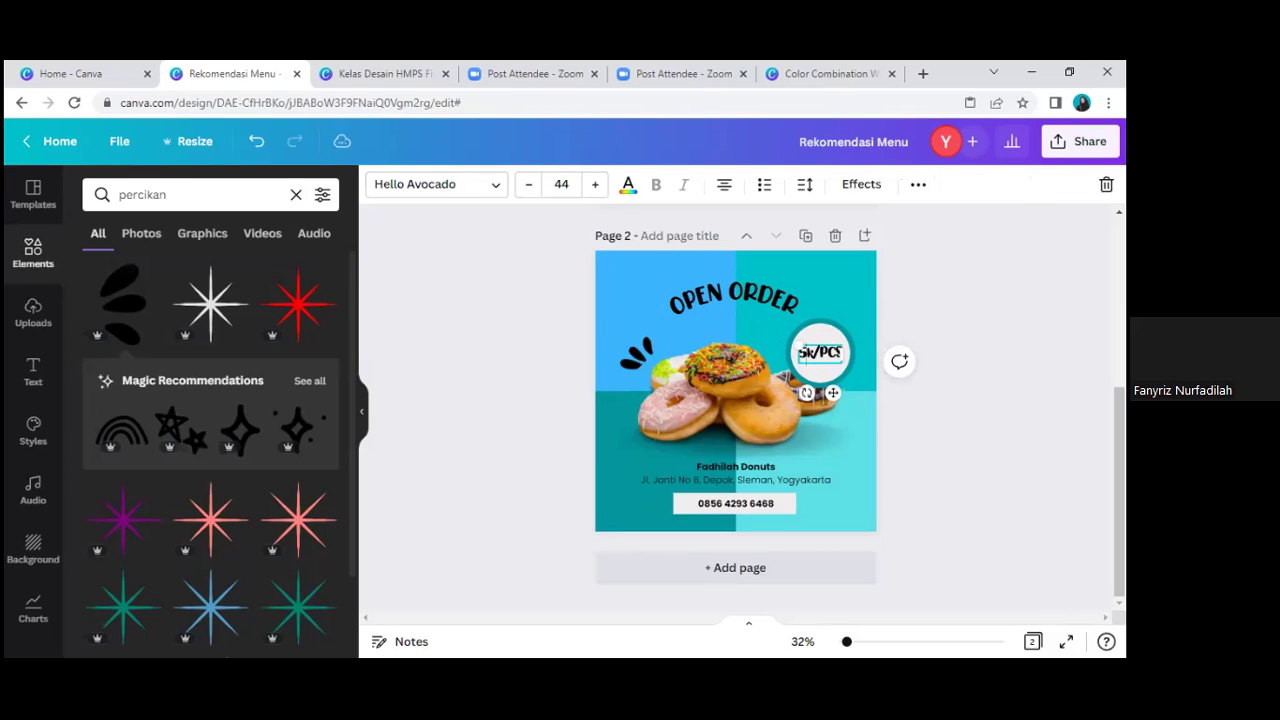
key(Escape)
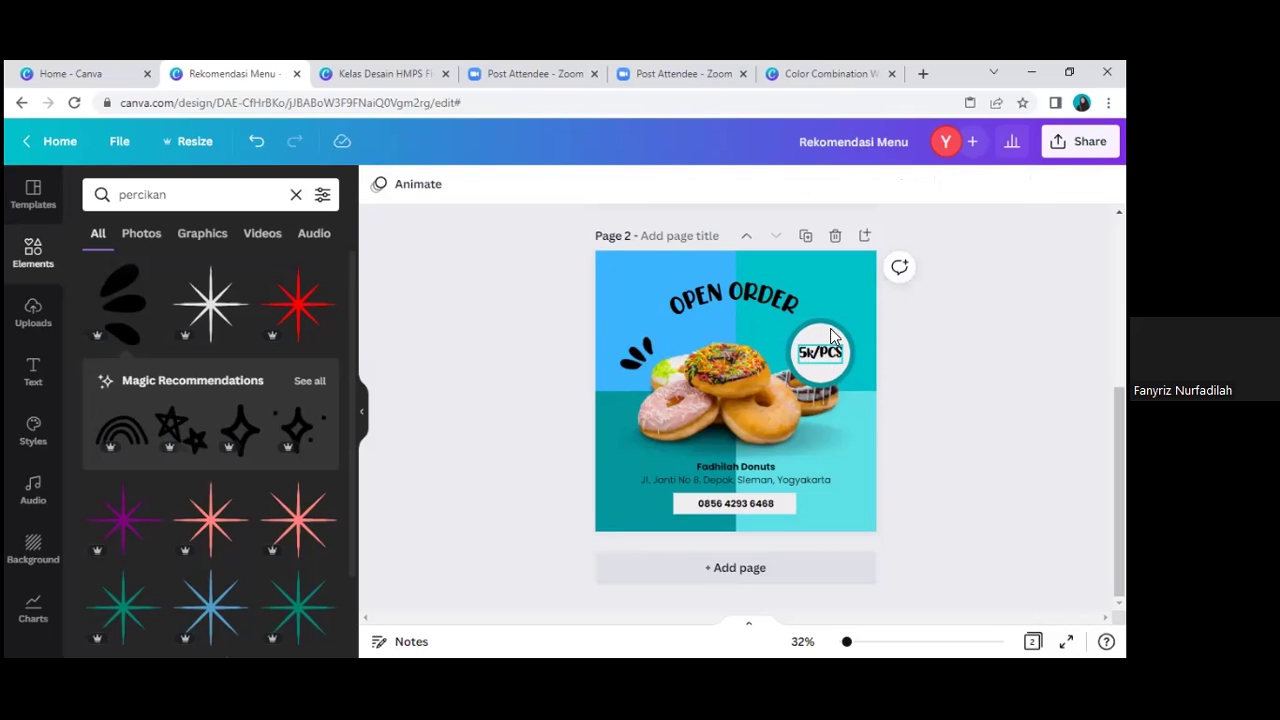
Step: Move the 5k/PCS badge slightly higher beside OPEN ORDER
double_click(826, 356)
key(Escape)
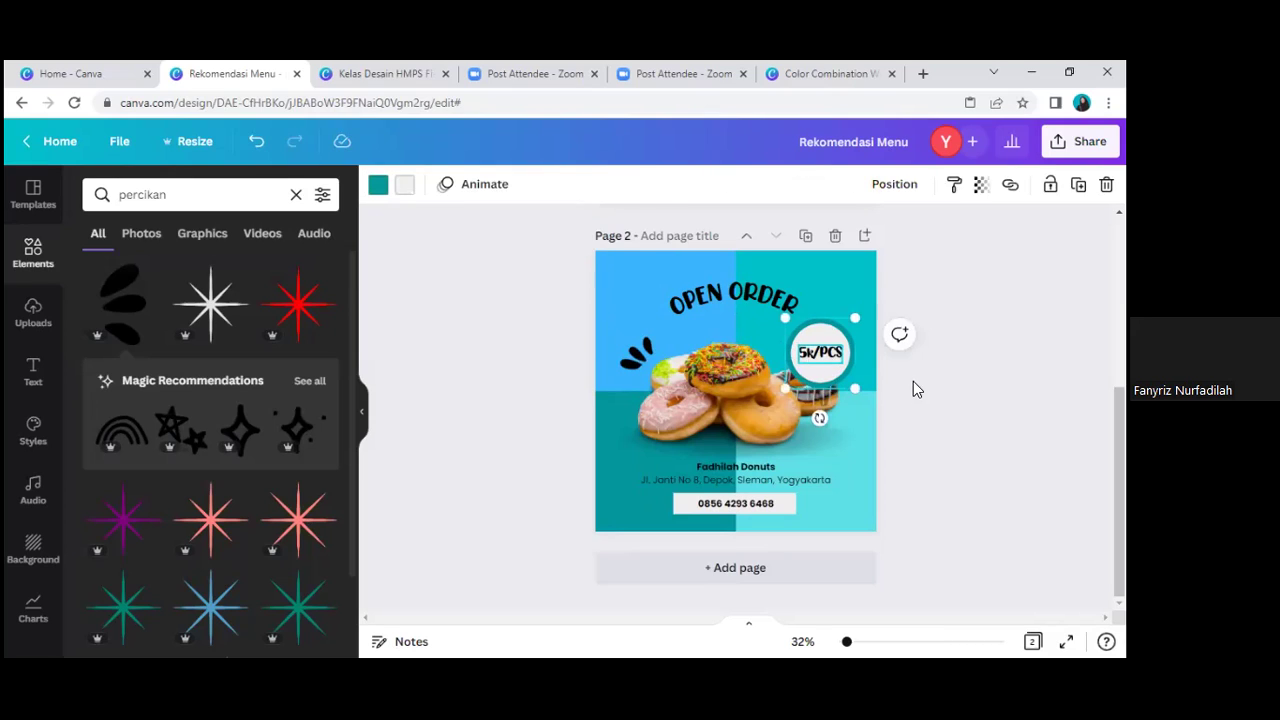
drag(837, 348, 845, 326)
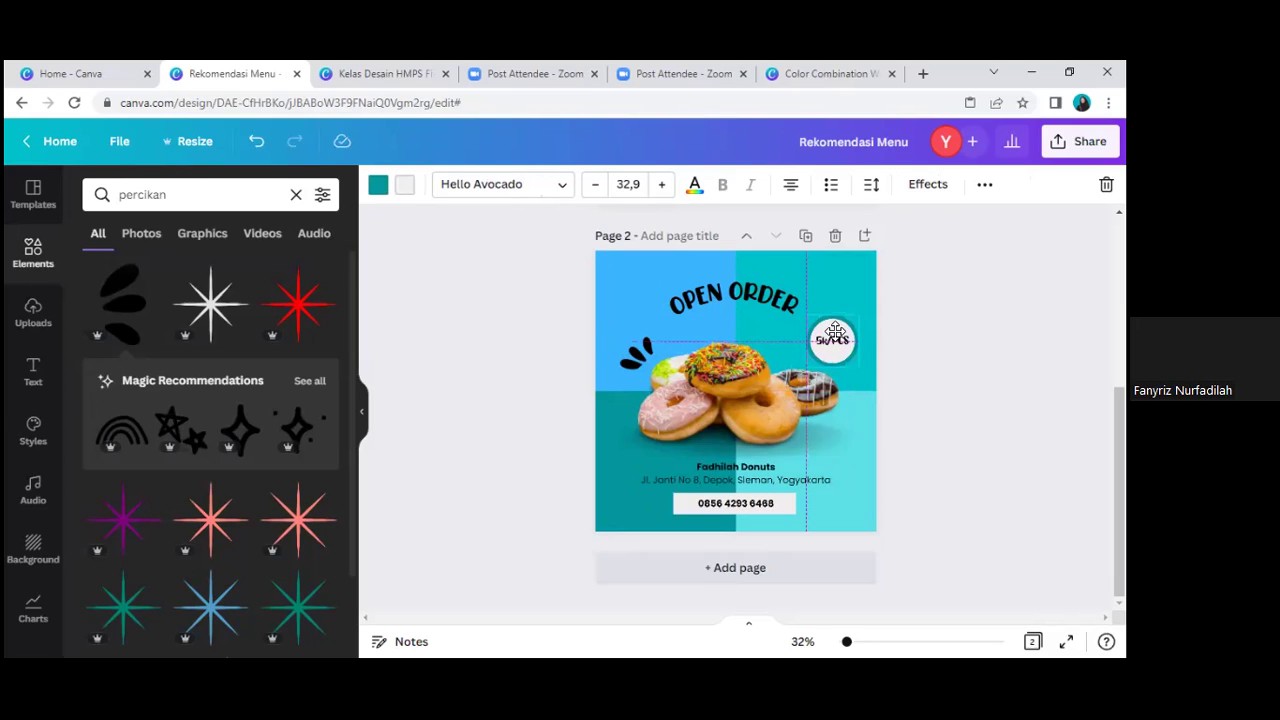
click(924, 291)
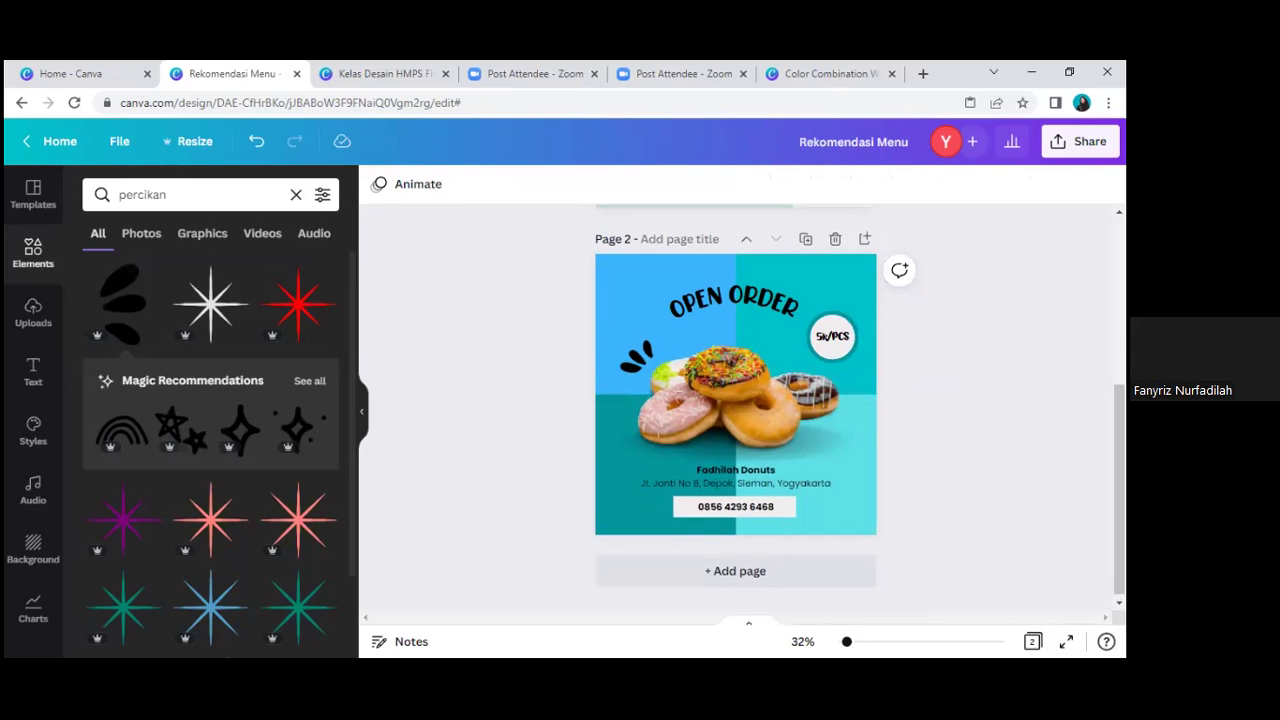
scroll(736, 408, up, 3)
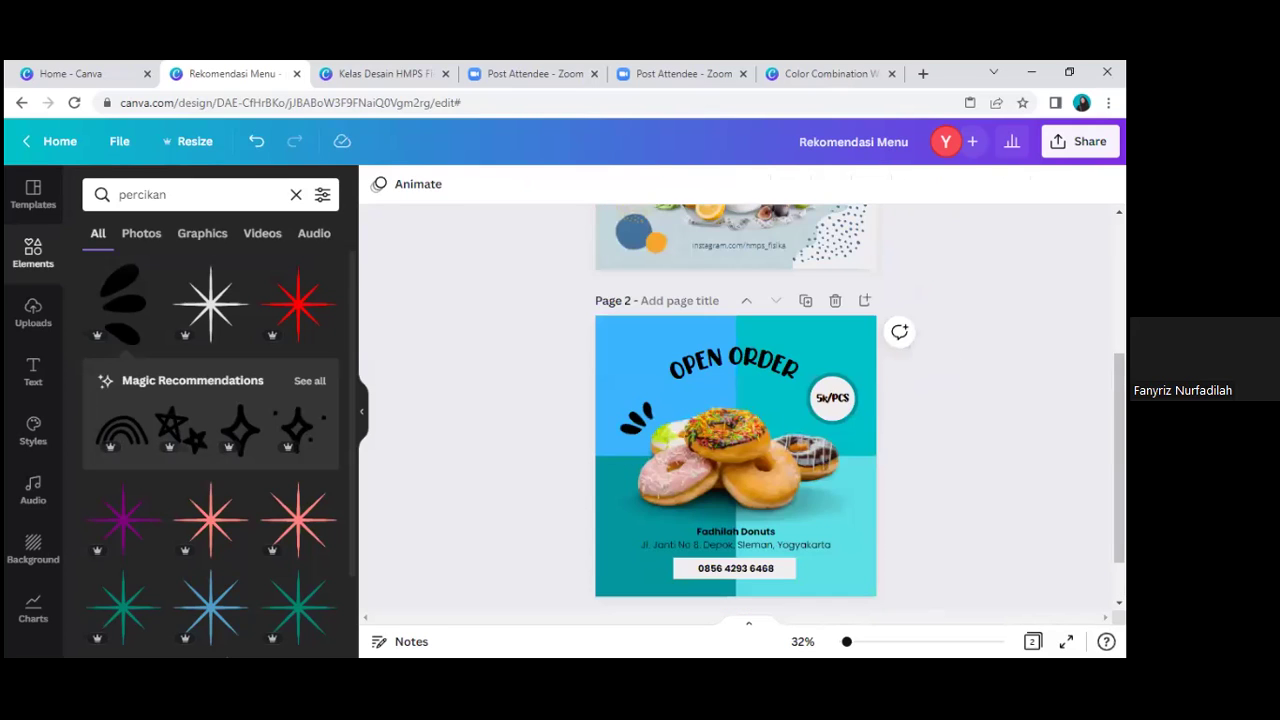
scroll(740, 400, up, 5)
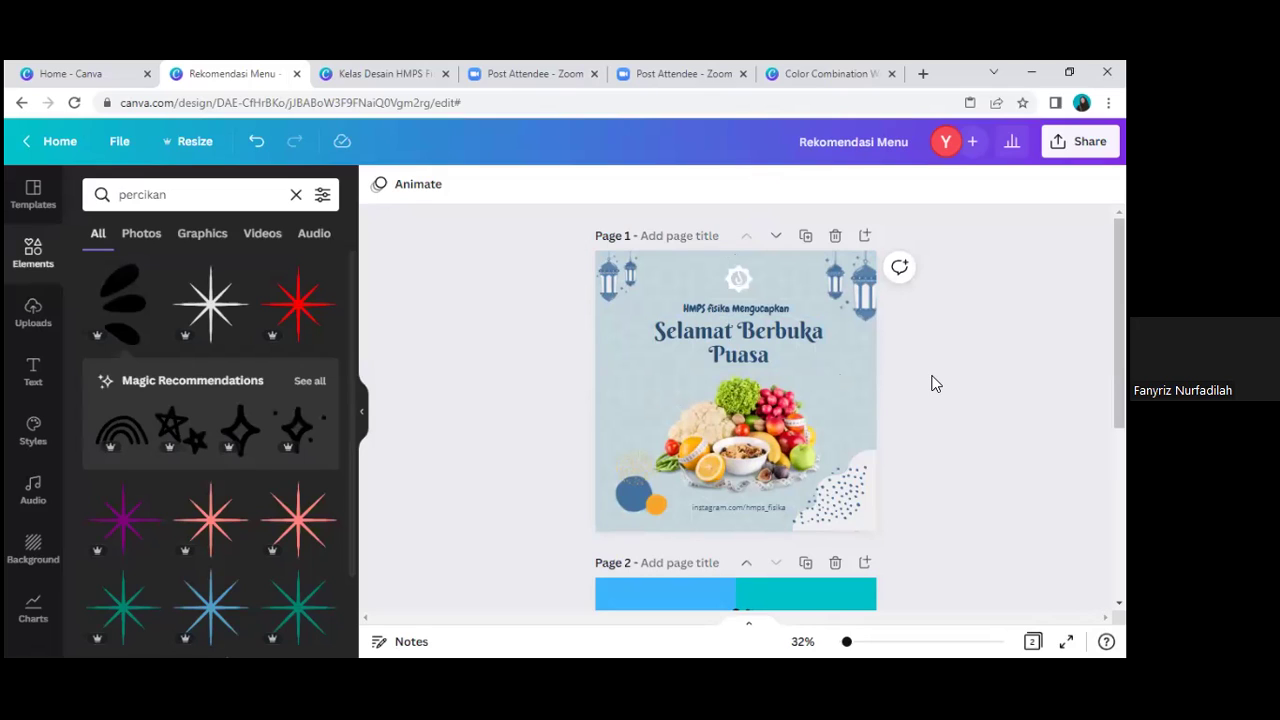
scroll(935, 383, down, 3)
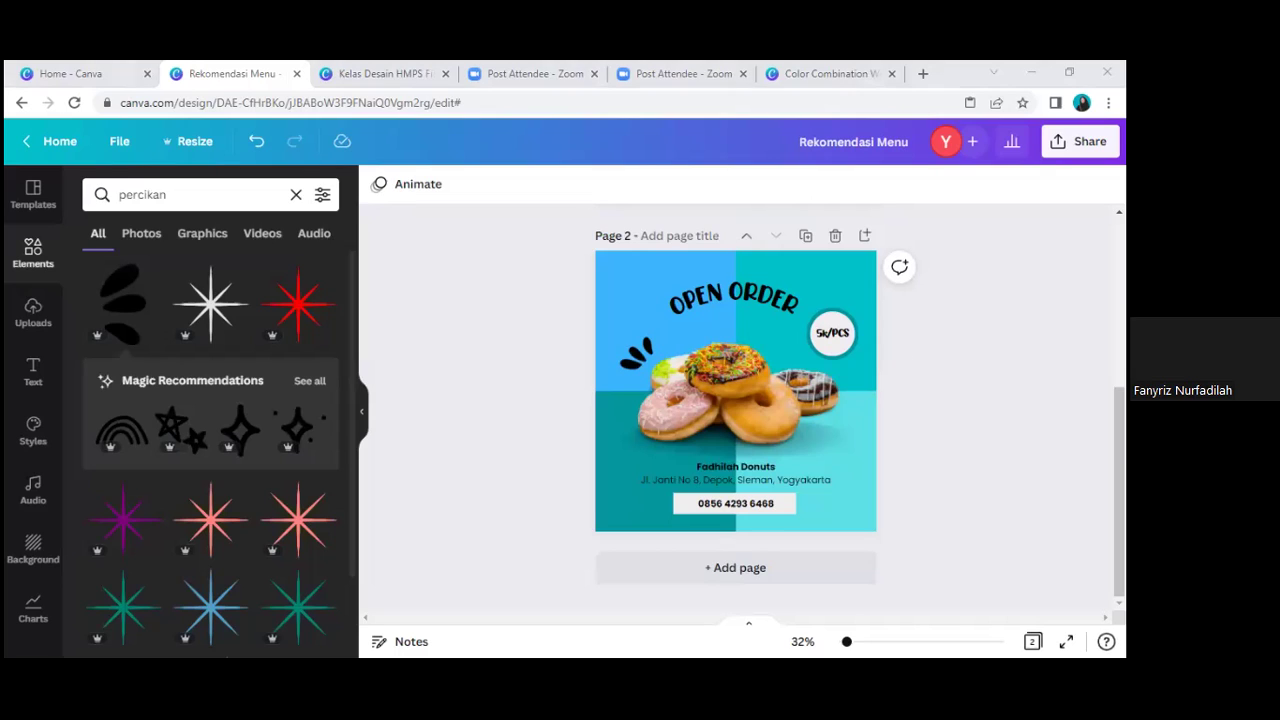
scroll(736, 400, up, 3)
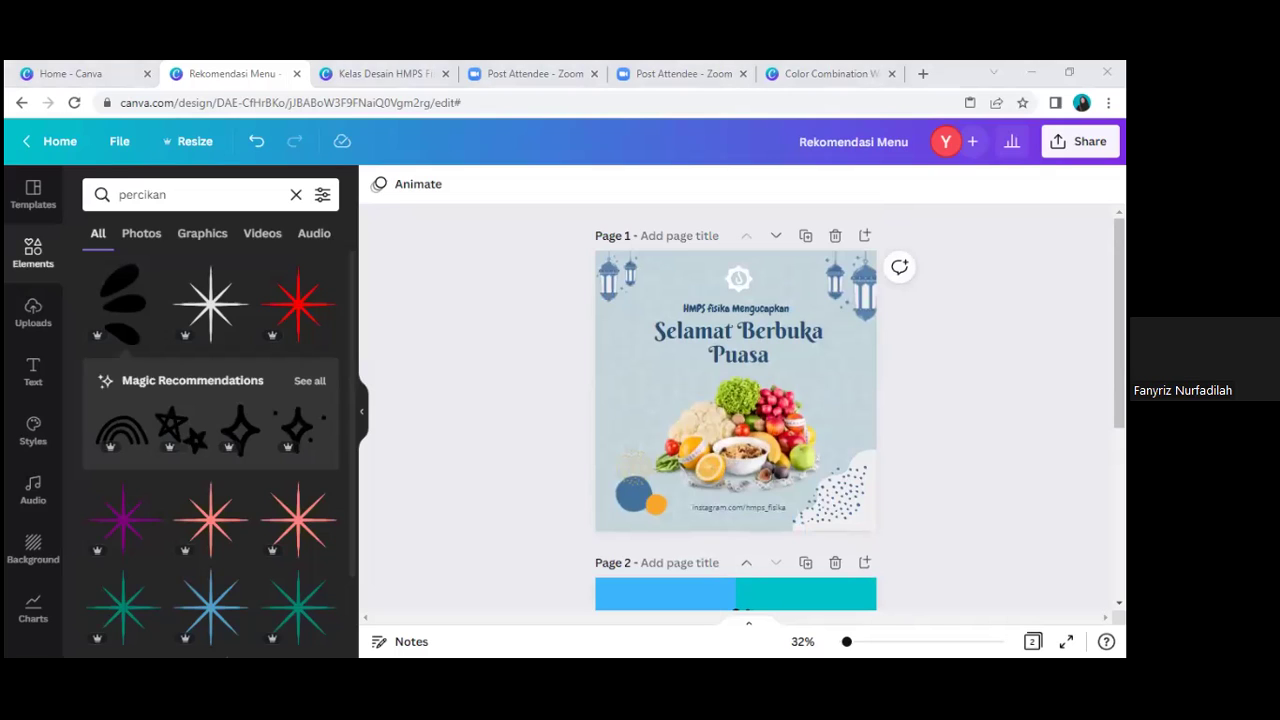
scroll(736, 400, down, 3)
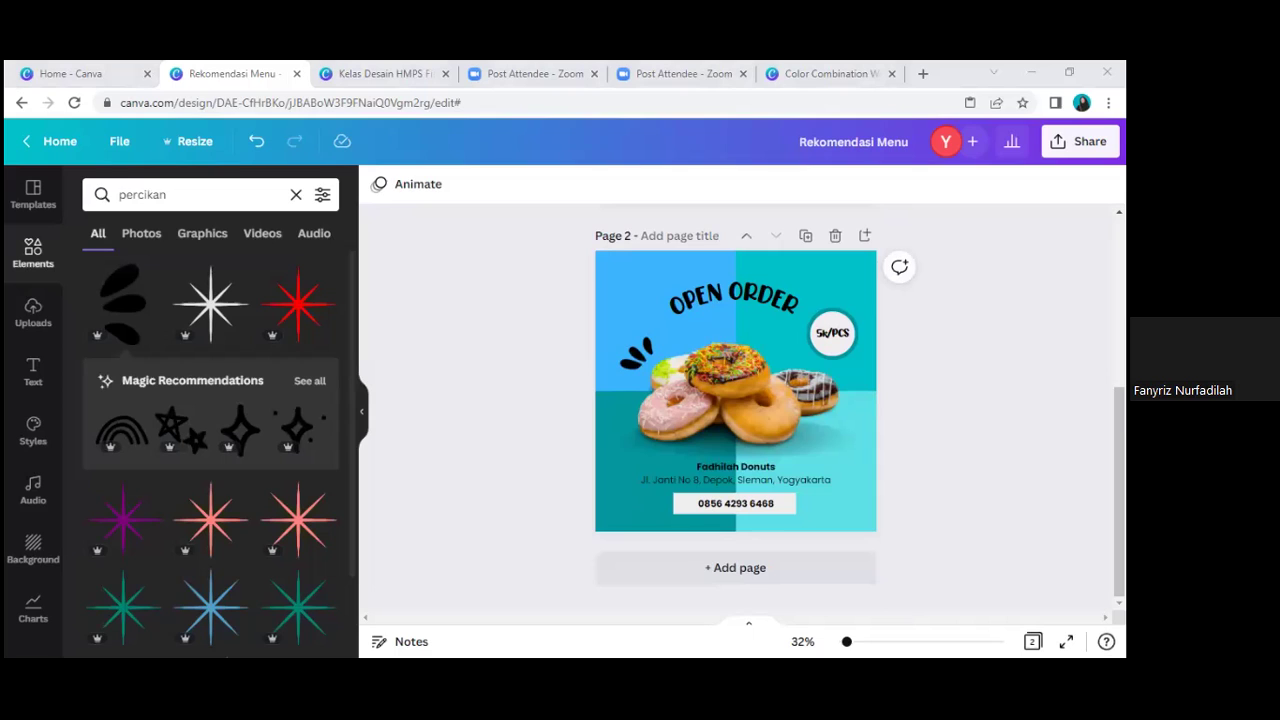
click(37, 318)
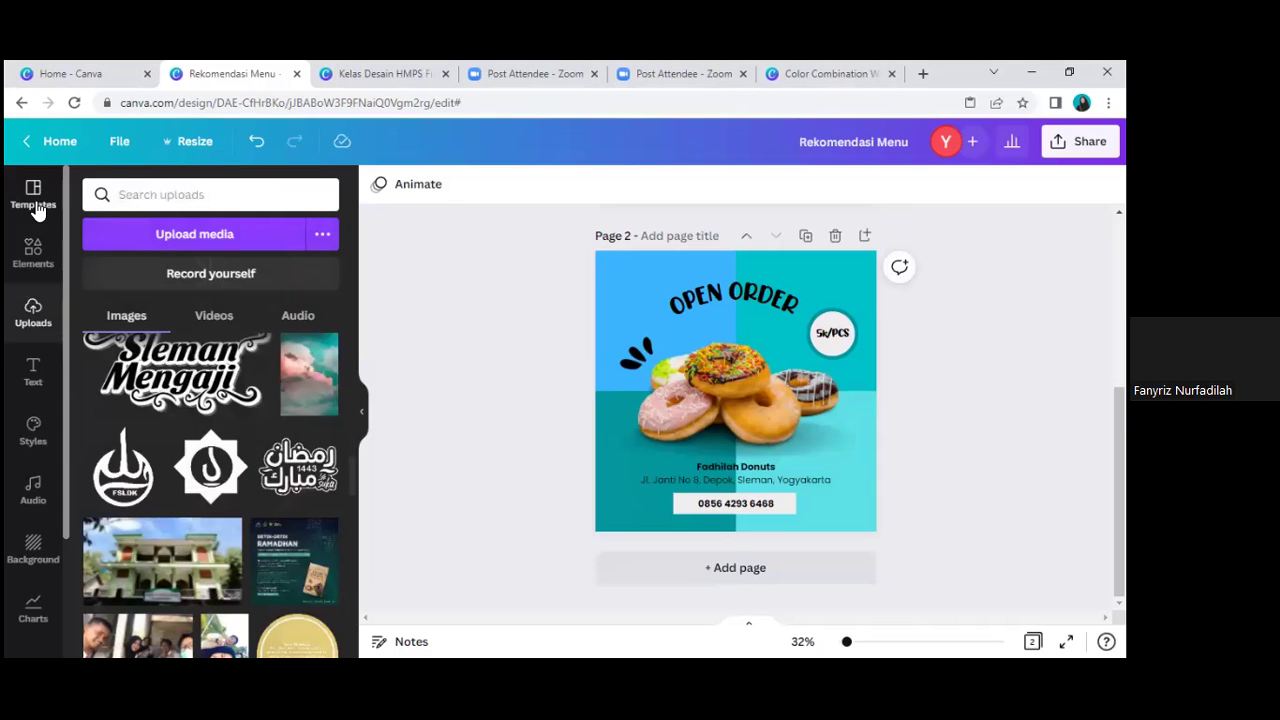
Step: Show the 'puasa' fasting templates and add a blank page 3 after the donut promo
click(35, 205)
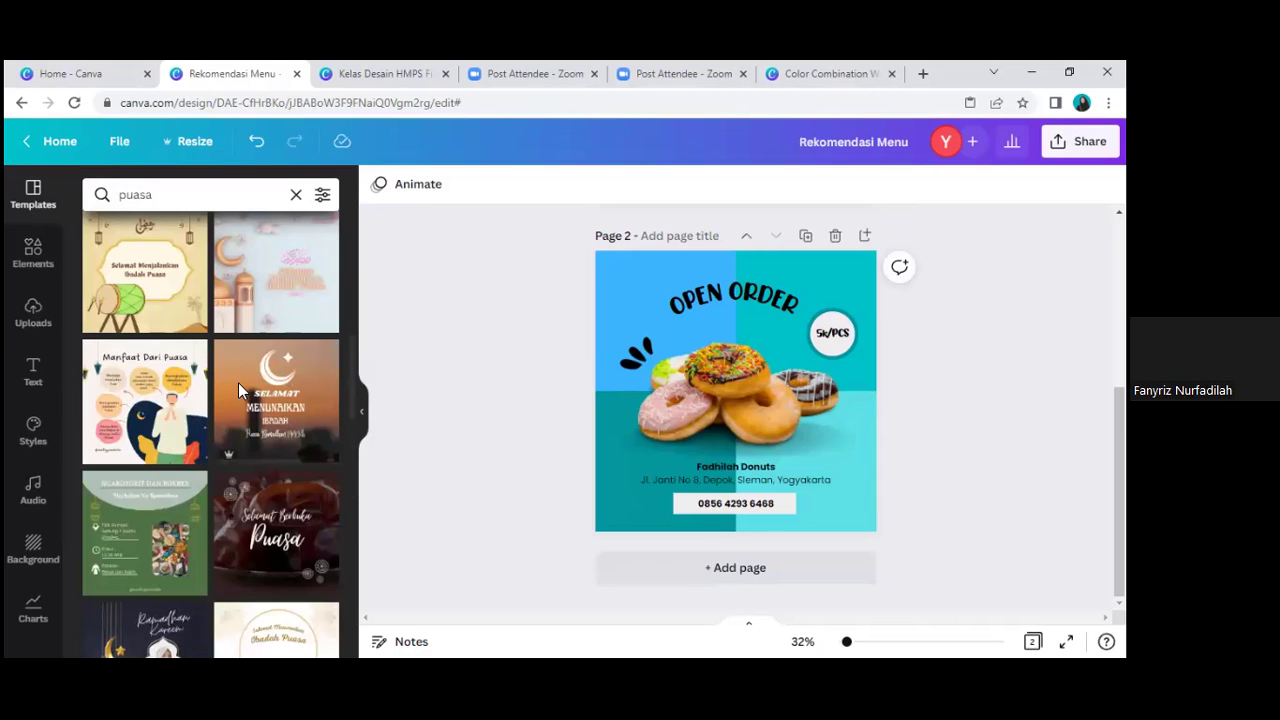
scroll(238, 390, down, 3)
scroll(238, 385, up, 2)
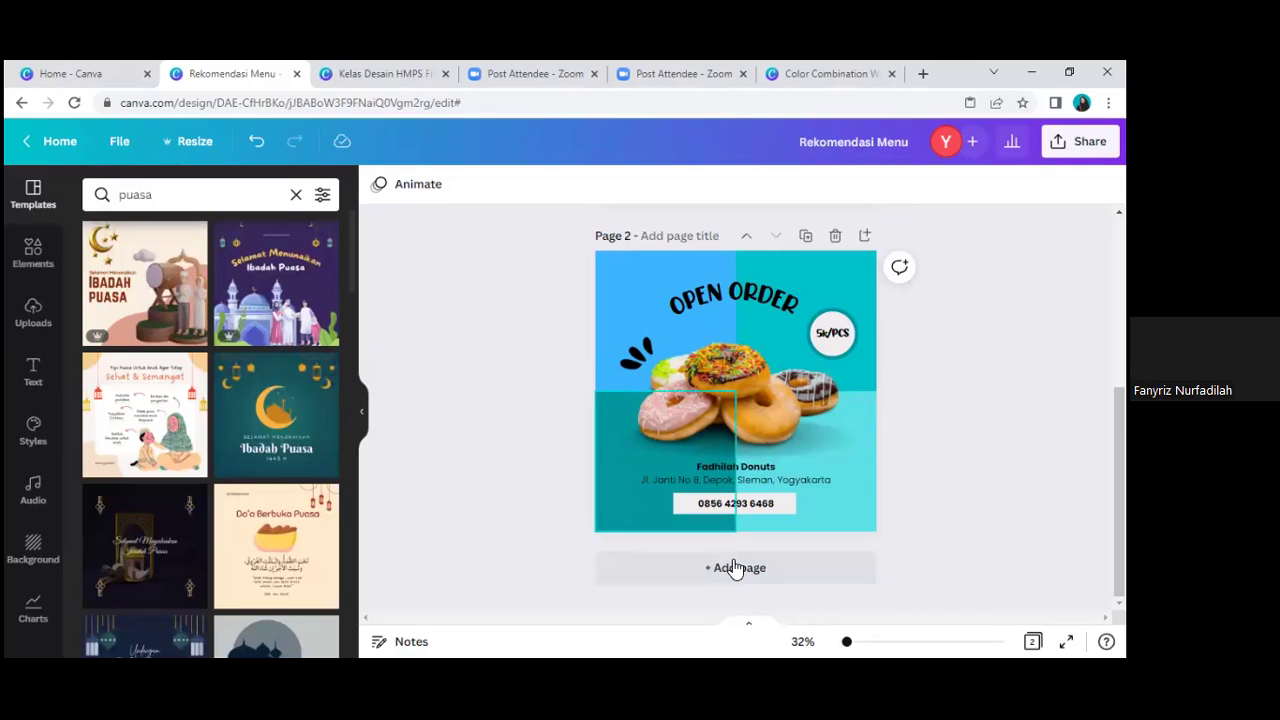
click(737, 570)
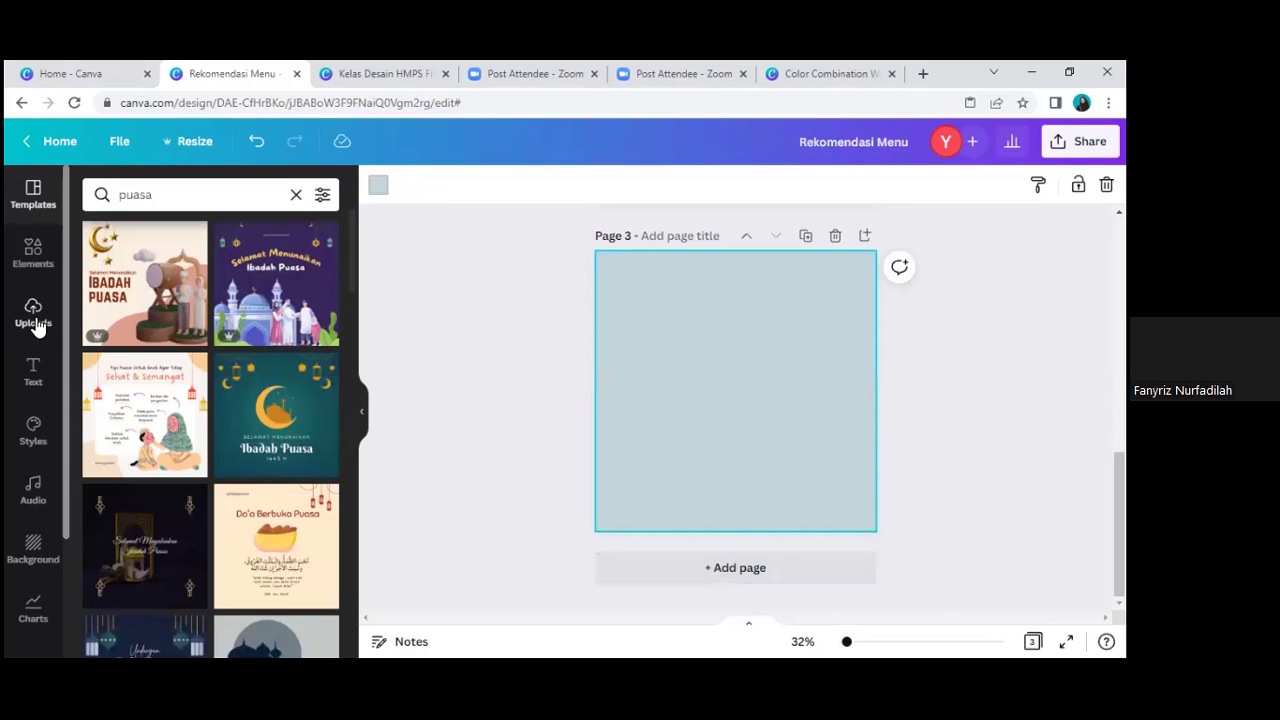
Step: Search Uploads, then Elements, for 'islamic' graphics and browse the results
click(38, 316)
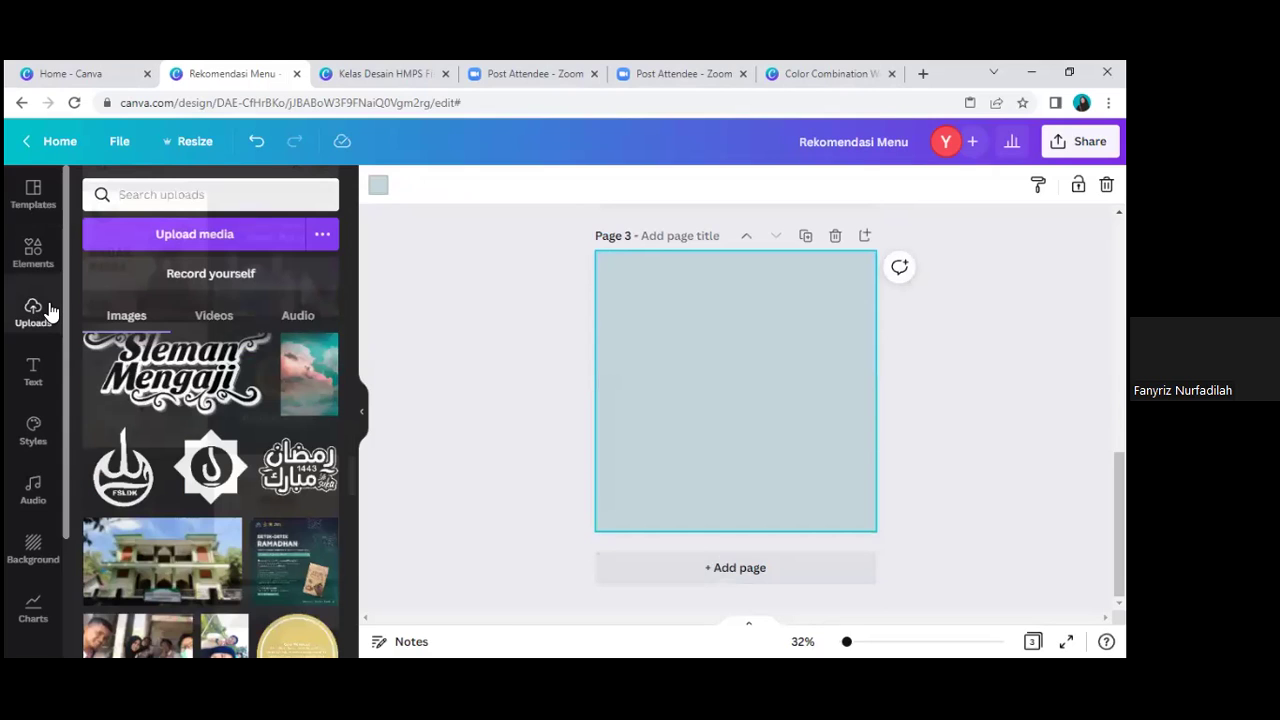
click(174, 188)
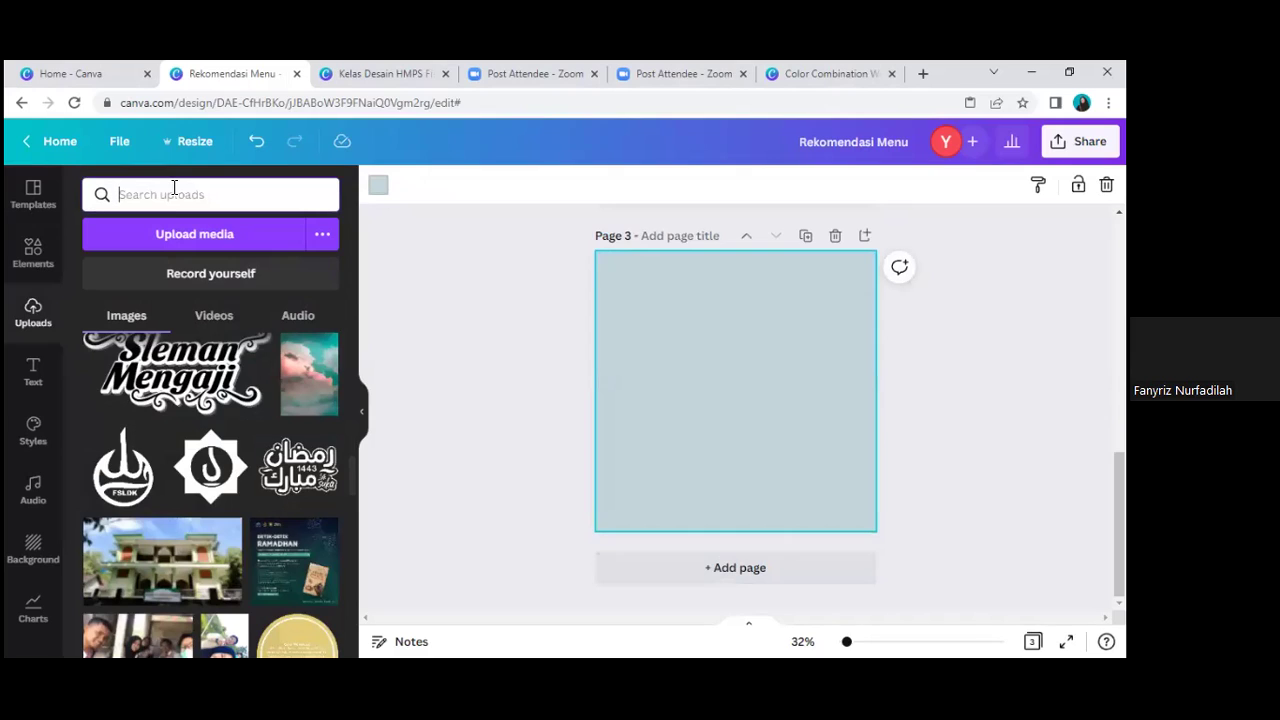
text(islami)
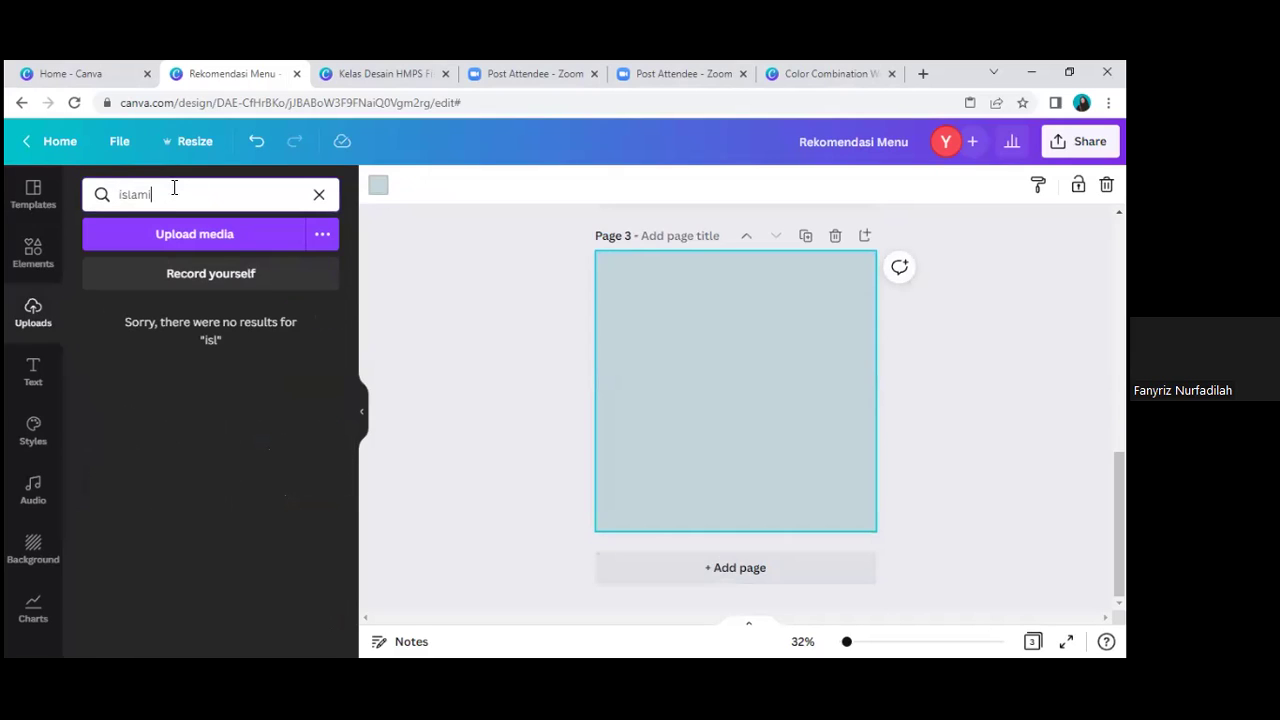
text(c)
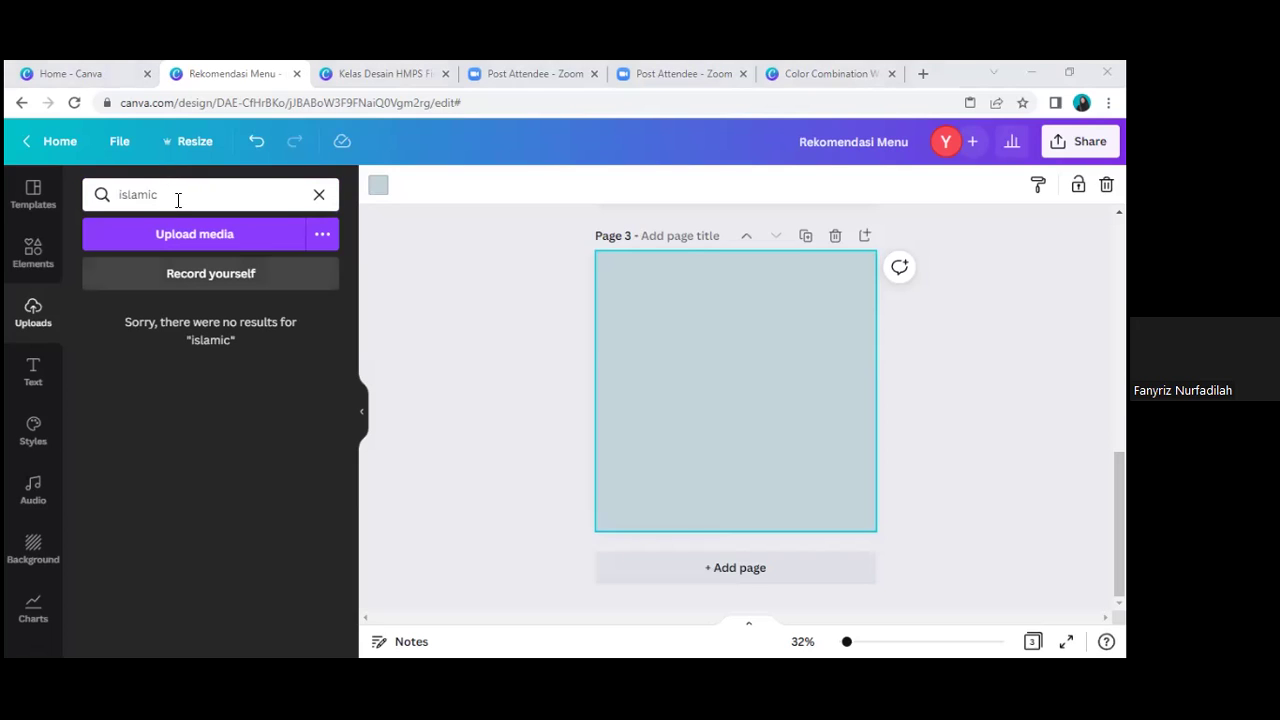
click(40, 251)
click(116, 206)
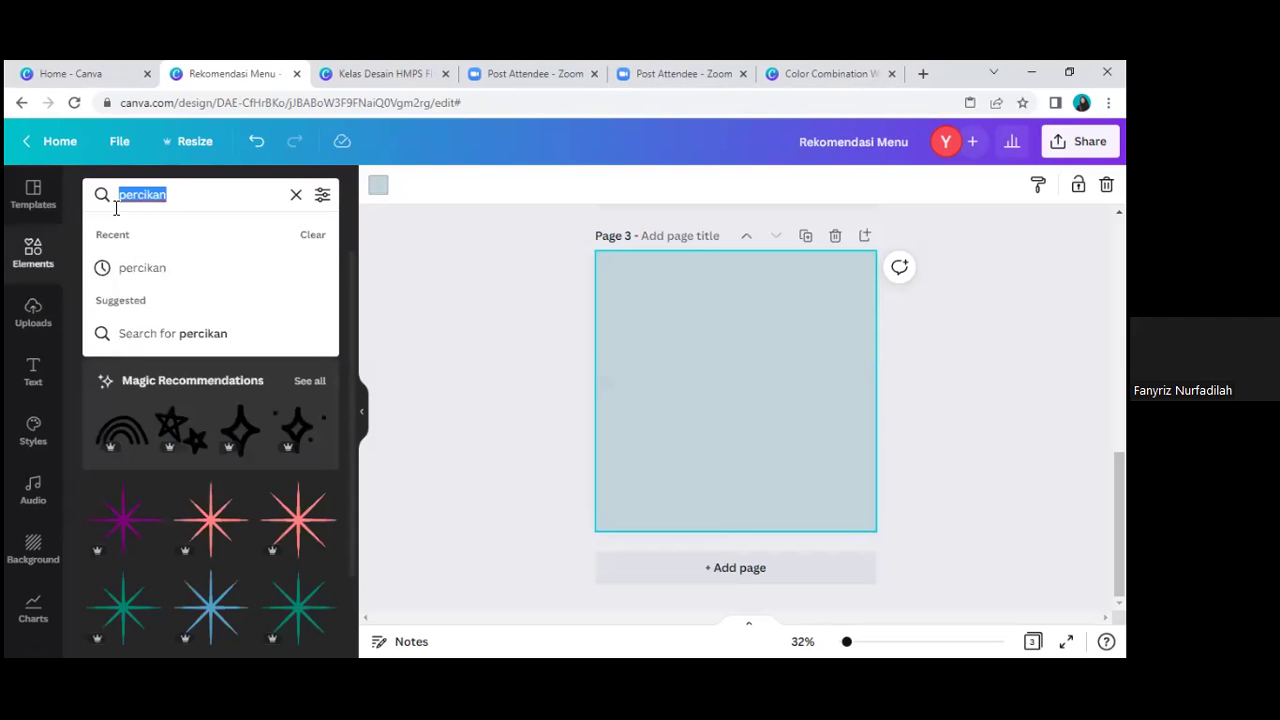
text(islamic)
key(Return)
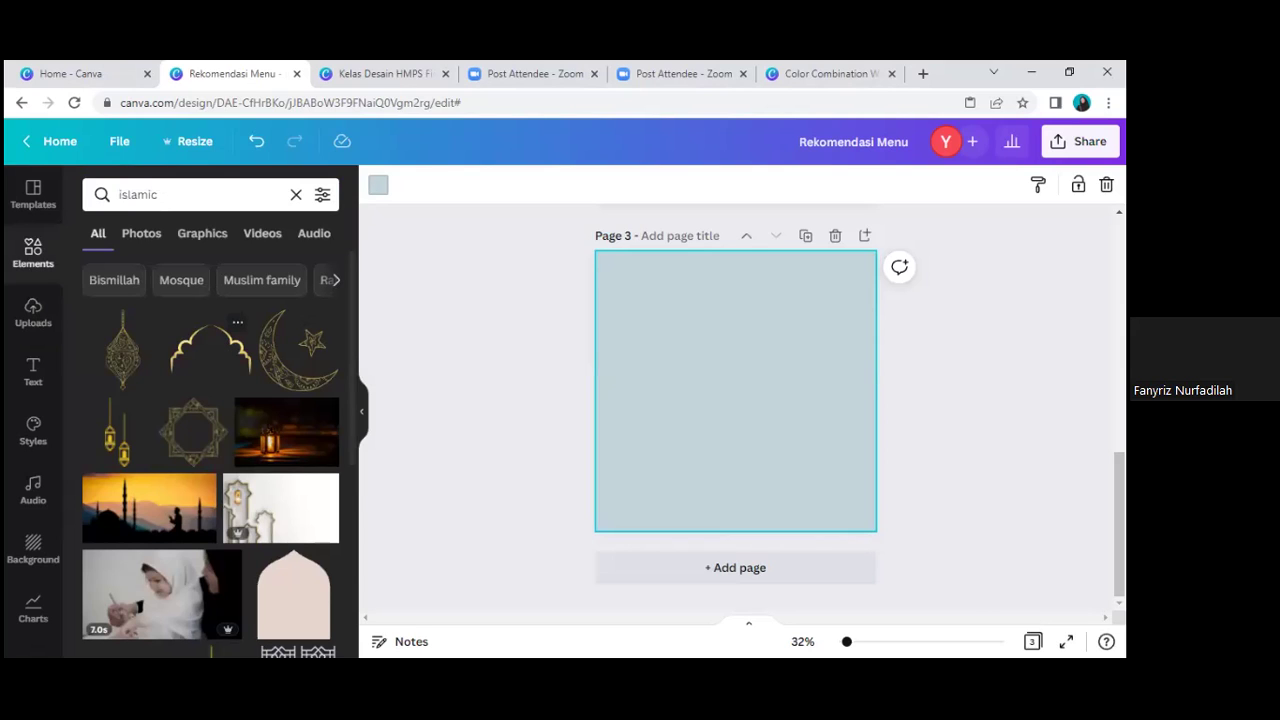
scroll(736, 400, up, 10)
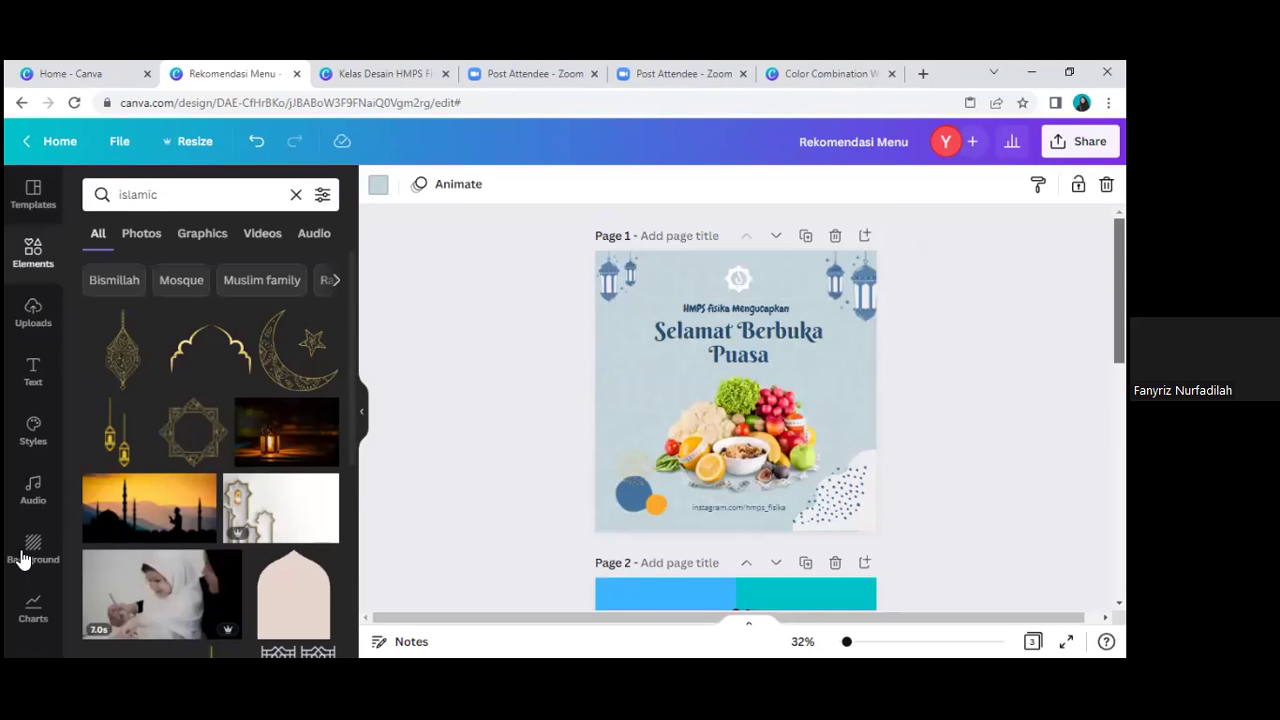
scroll(24, 560, down, 3)
scroll(36, 628, down, 1)
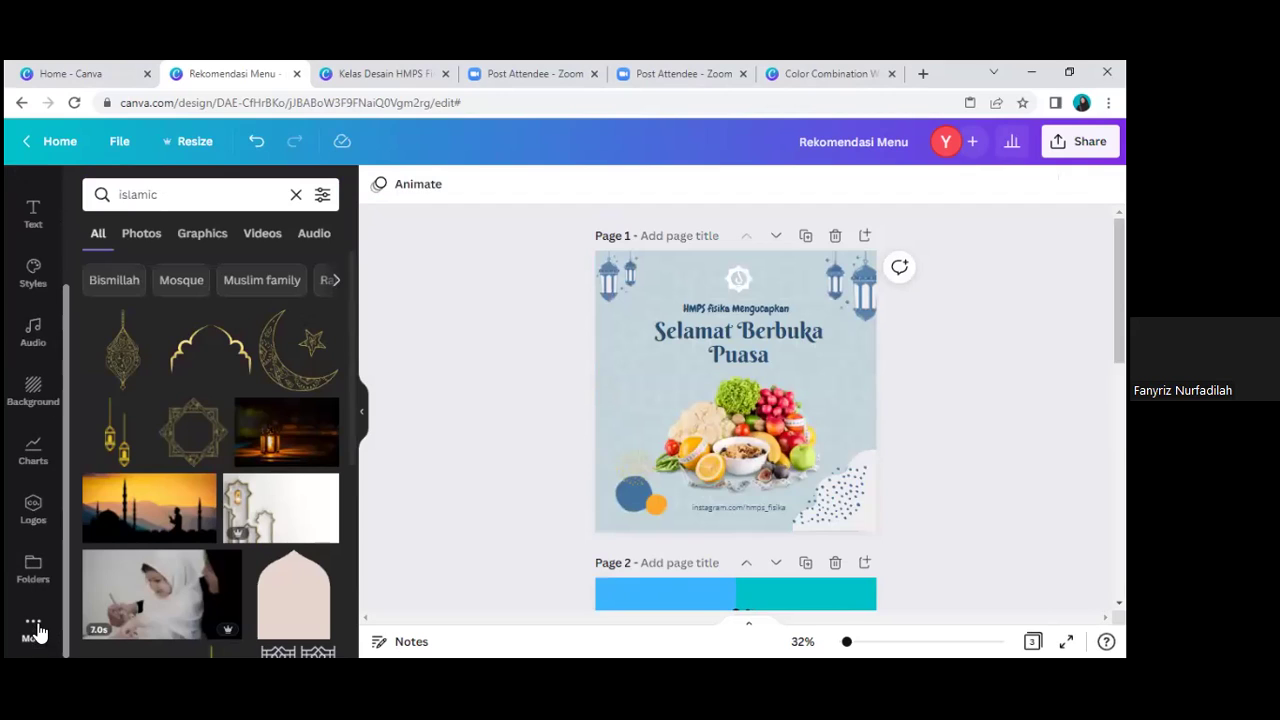
Step: Bring up the More apps library and scroll down to the blank page 3
click(36, 628)
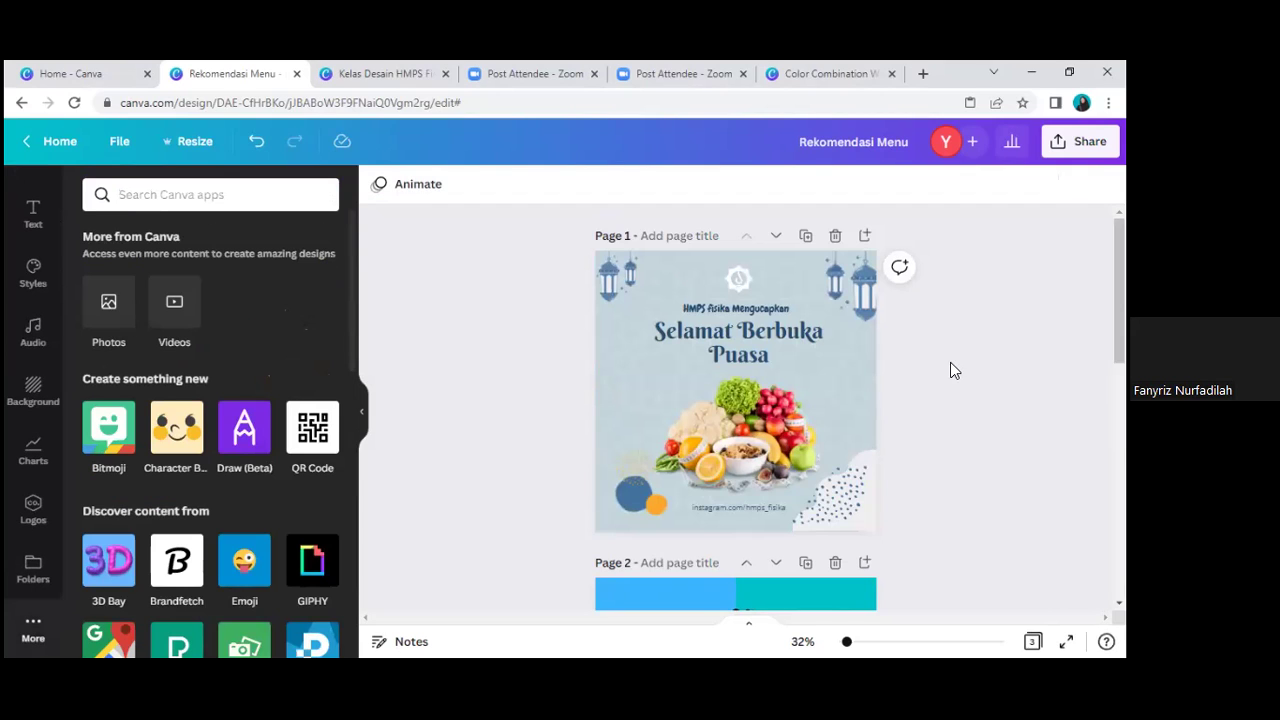
click(853, 363)
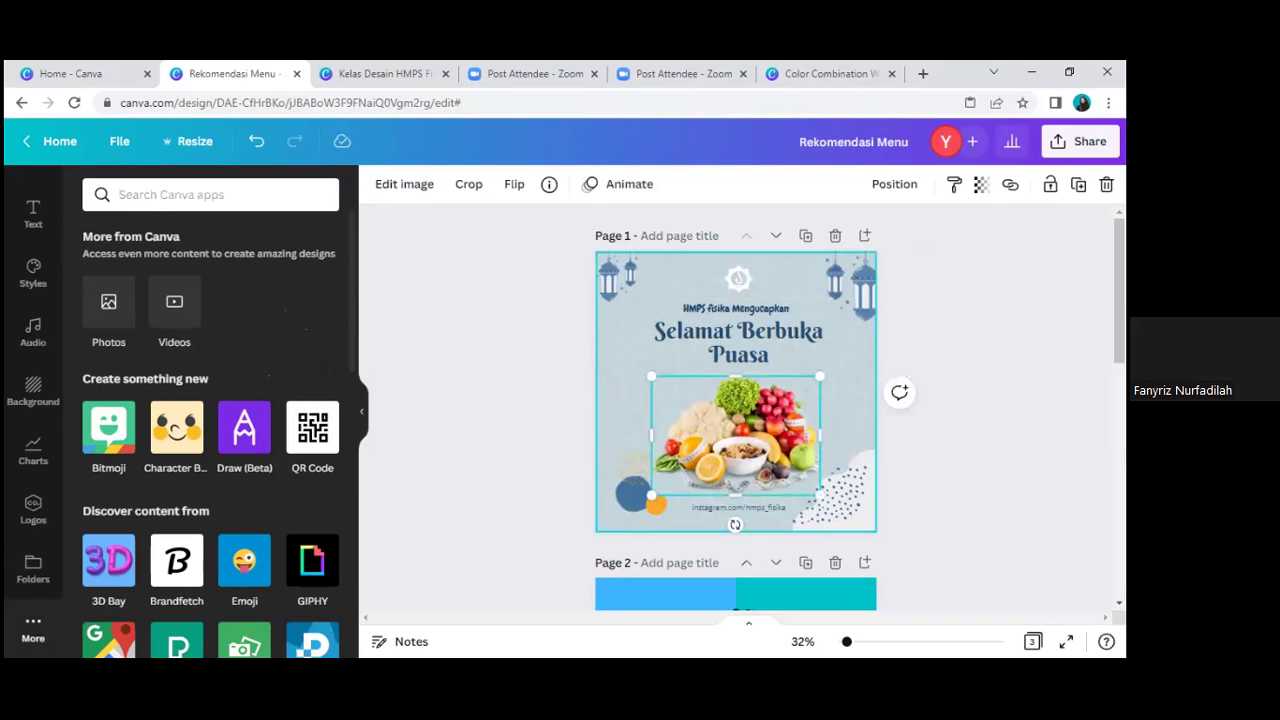
scroll(752, 383, down, 5)
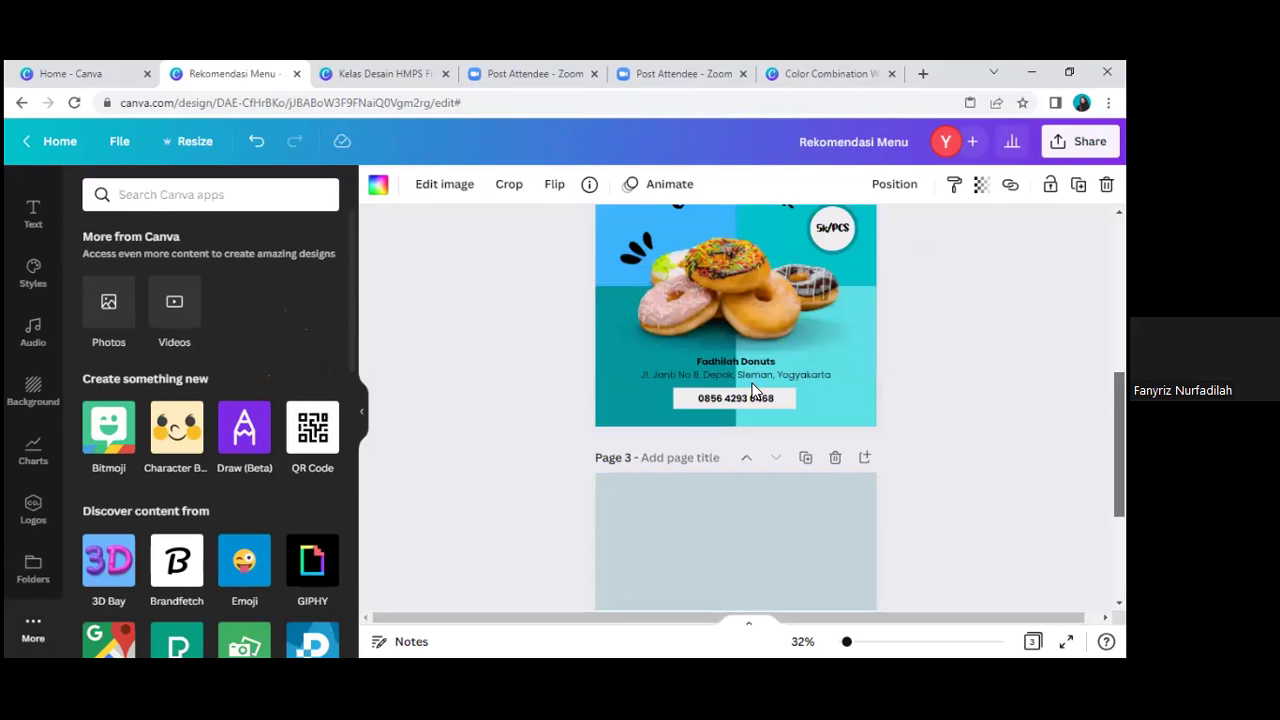
scroll(746, 388, down, 3)
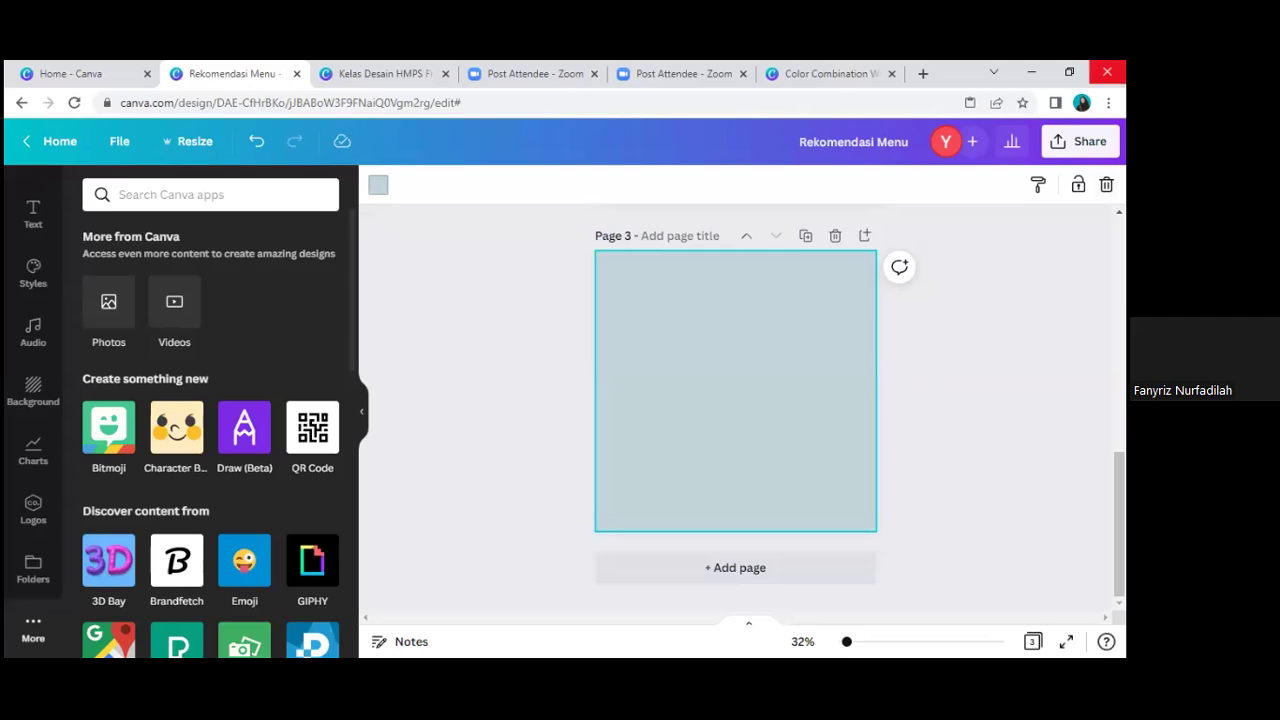
Step: In a new tab, search Google for 'teori roda warna' and browse the colour-wheel results
key(ctrl+t)
text(teor)
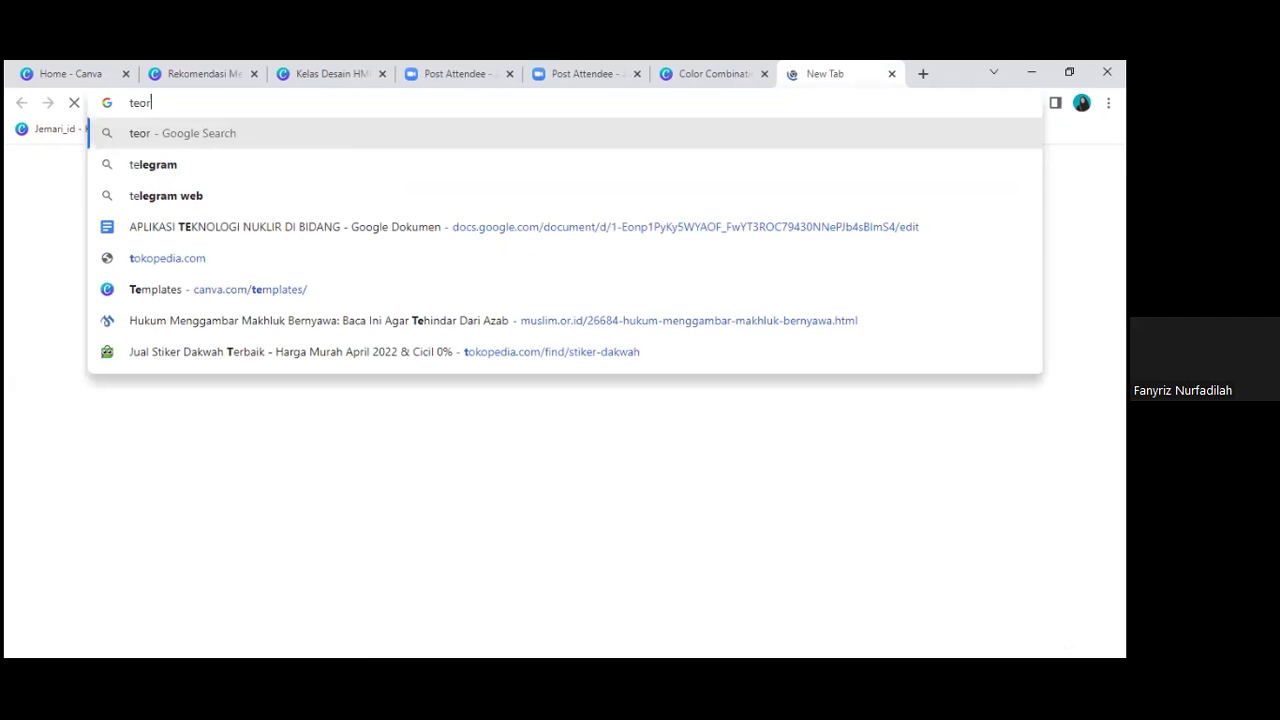
text(i rods)
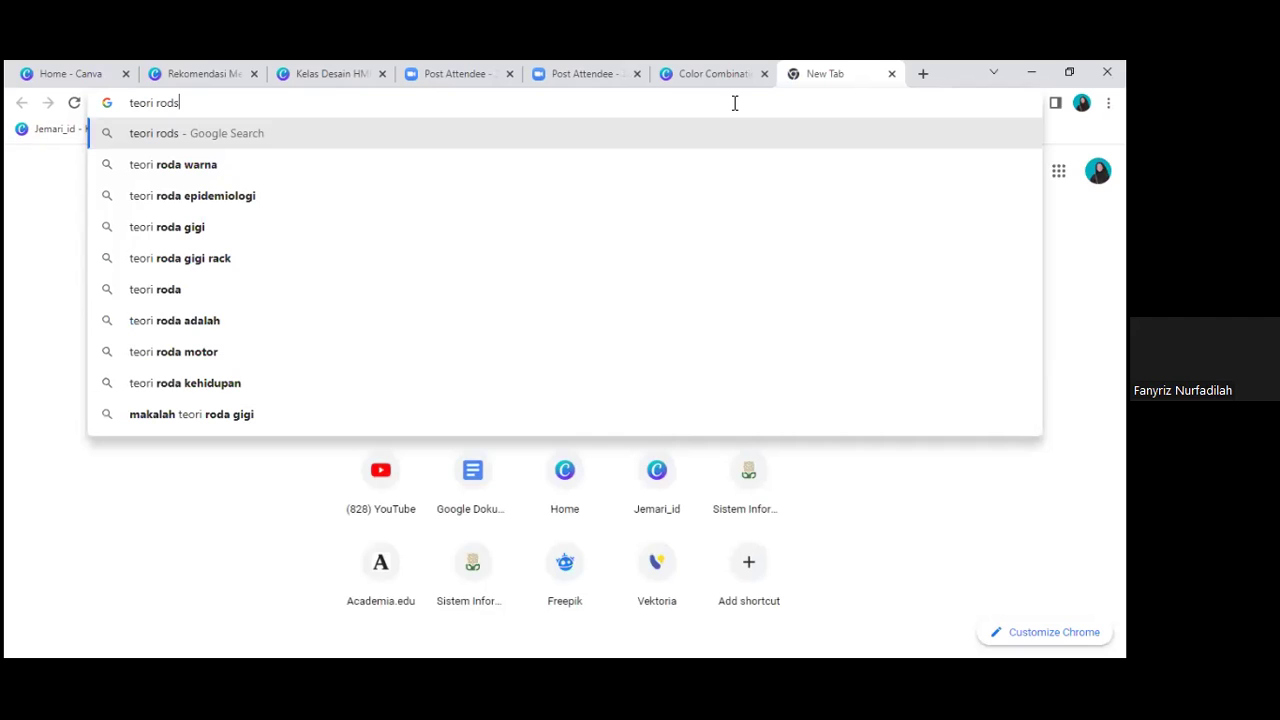
click(296, 164)
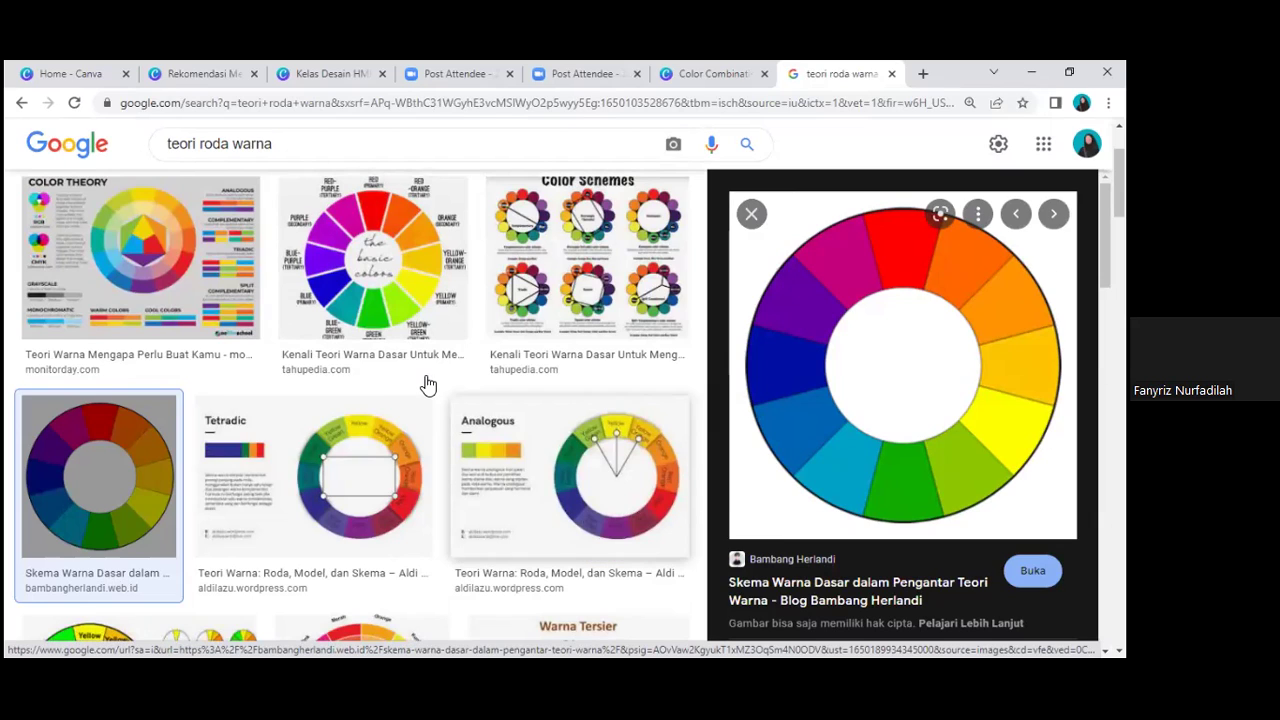
scroll(430, 425, down, 2)
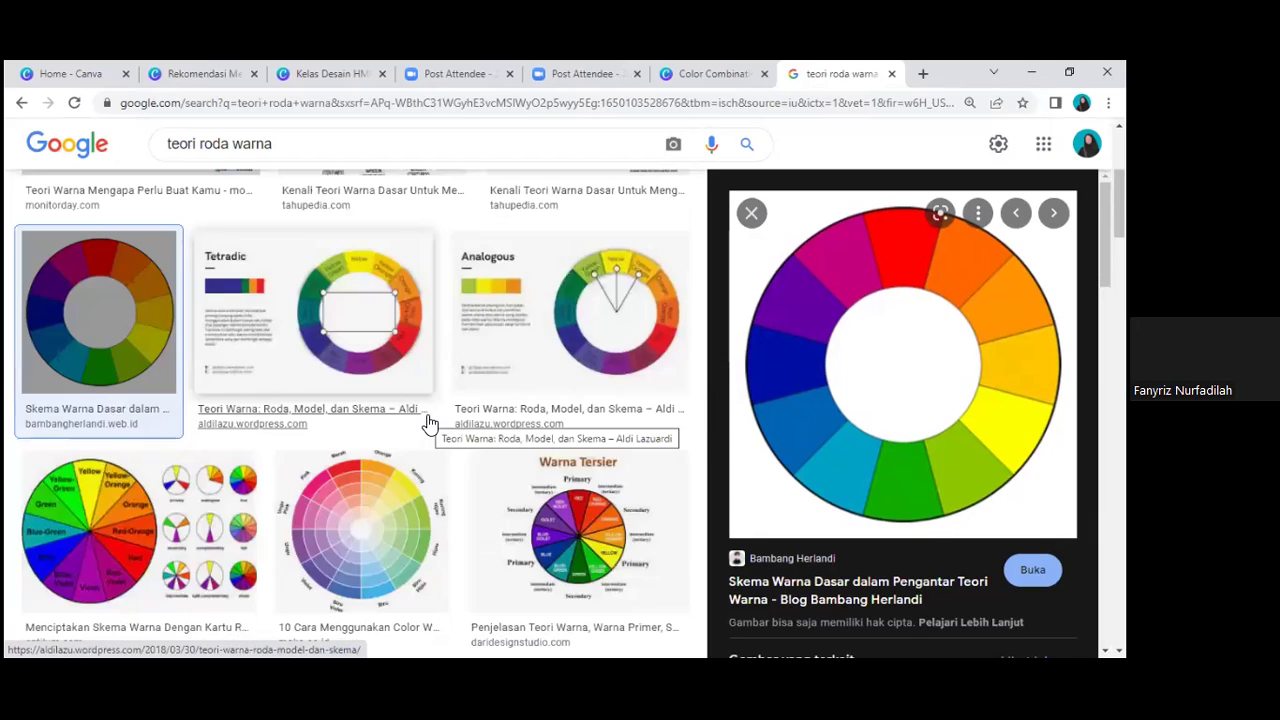